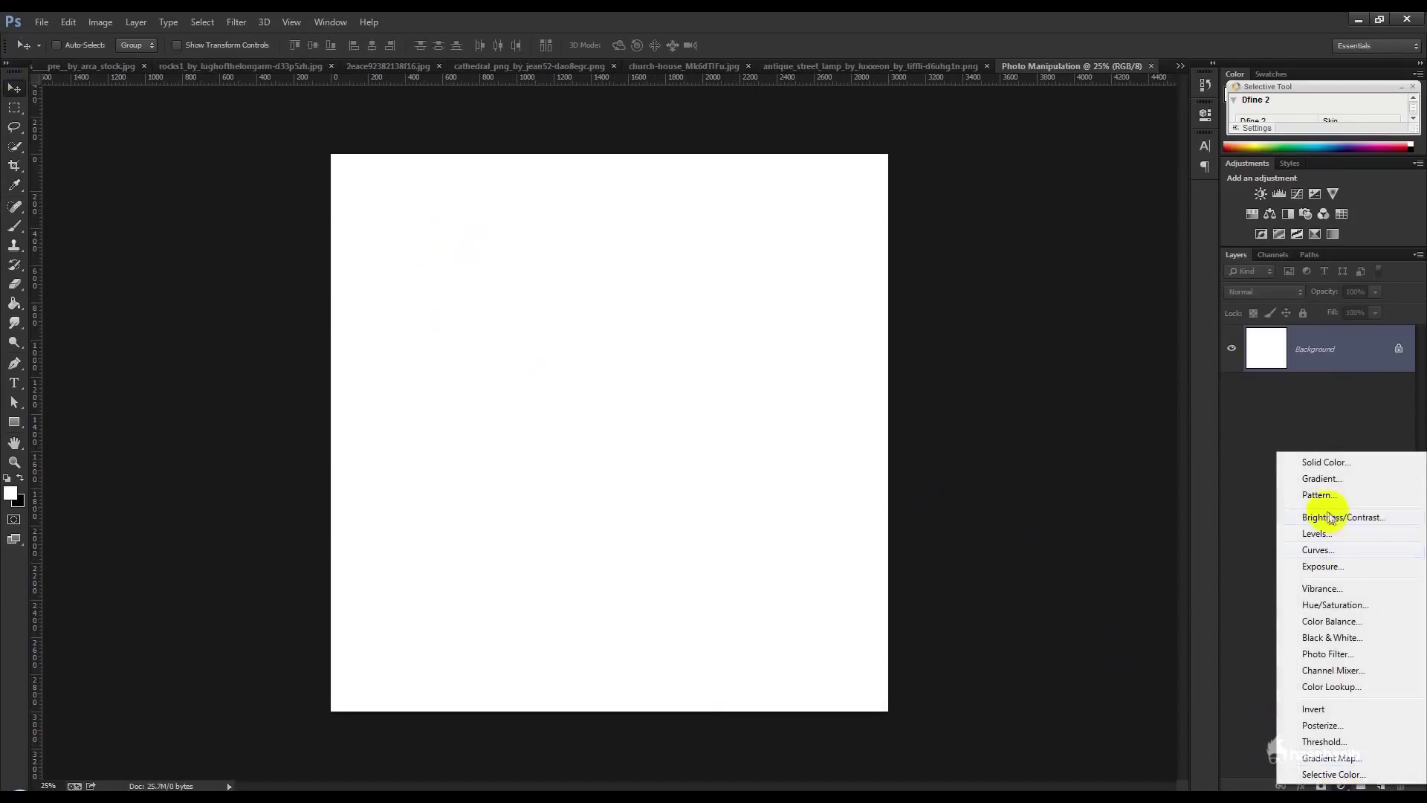
- Cover the blank canvas with a dark grey (#434343) solid colour fill layer
left_click(1328, 464)
left_click_drag(818, 268, 736, 223)
left_click(1147, 76)
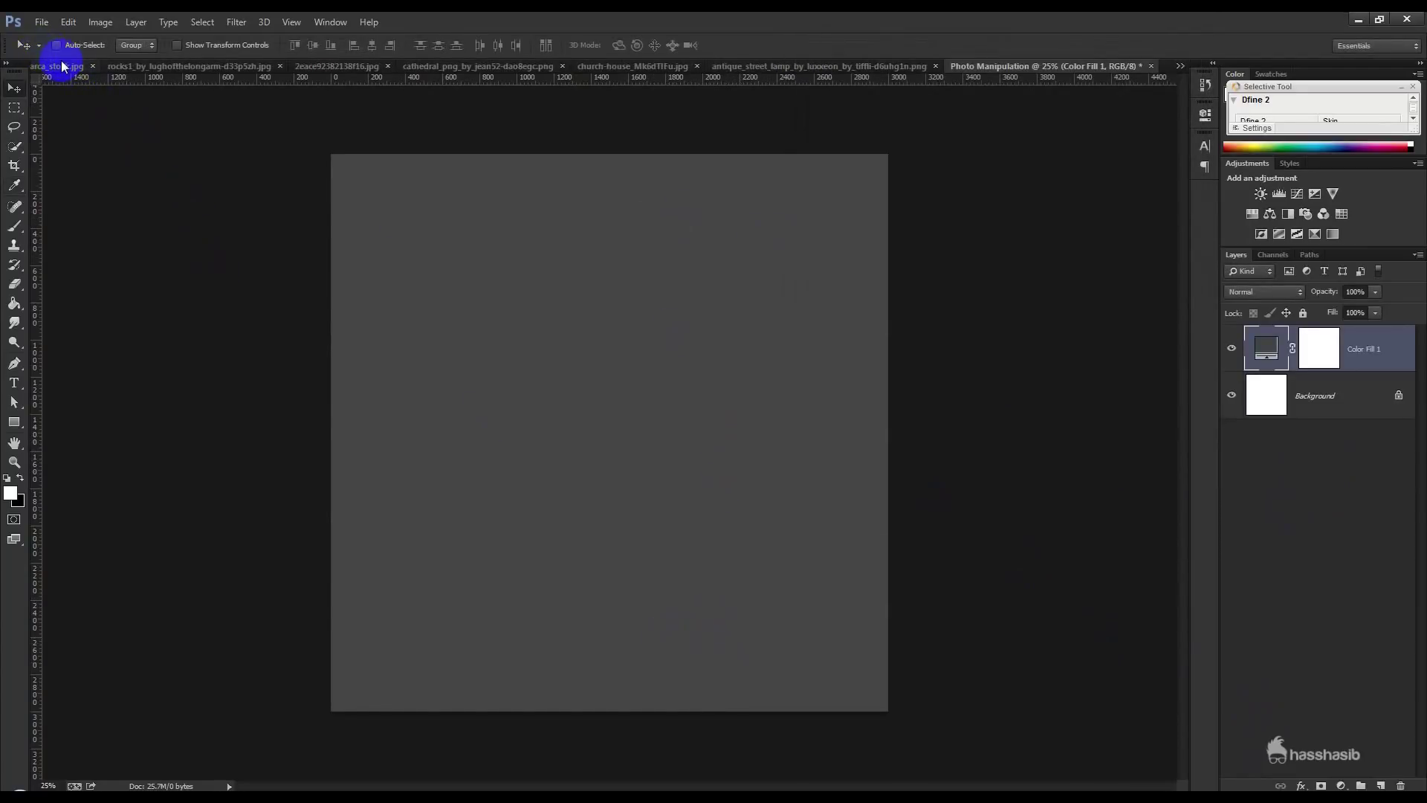
- Flip through the open church-house, cathedral, box, rocks1 and foggy field images
left_click(1182, 68)
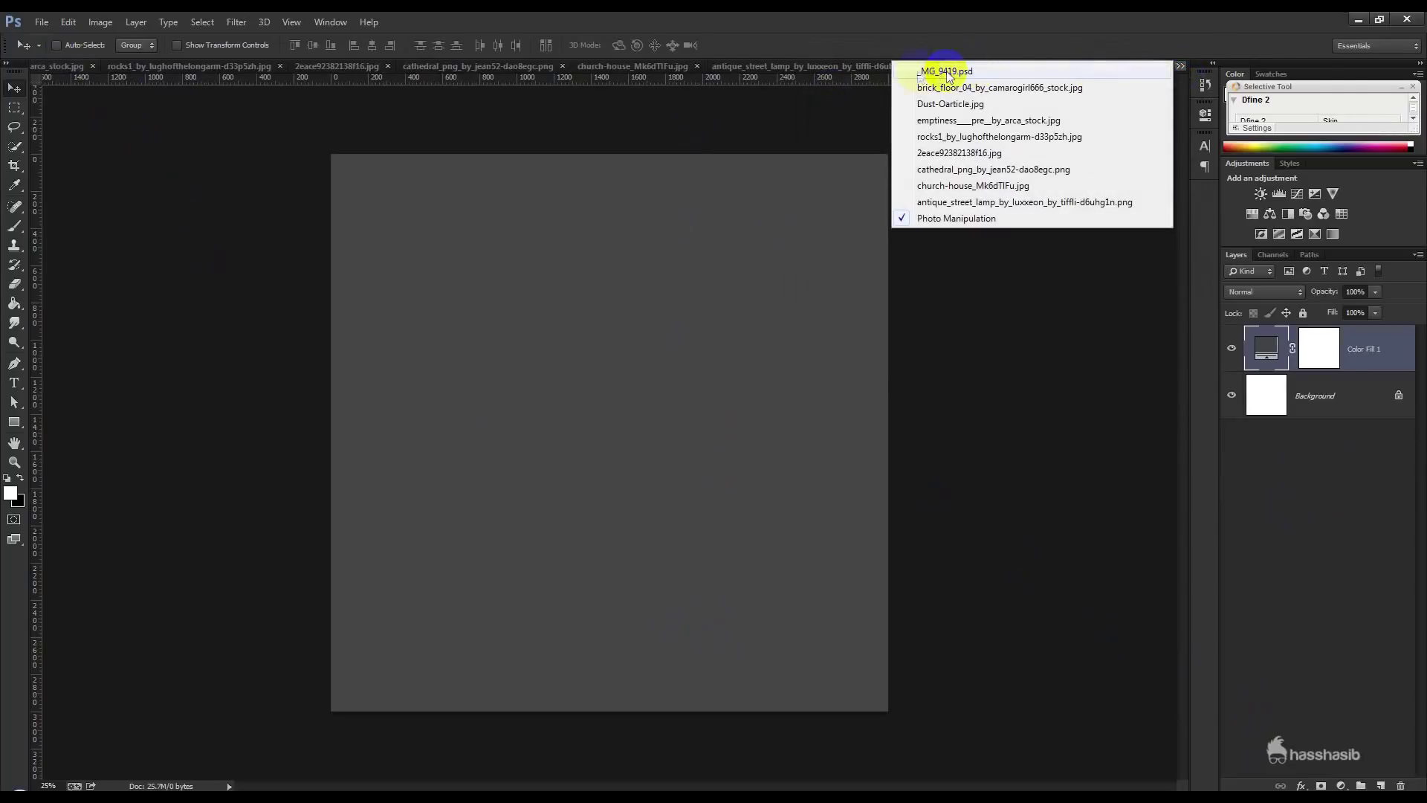
left_click(638, 66)
left_click(500, 67)
left_click(438, 66)
left_click(311, 69)
left_click(143, 66)
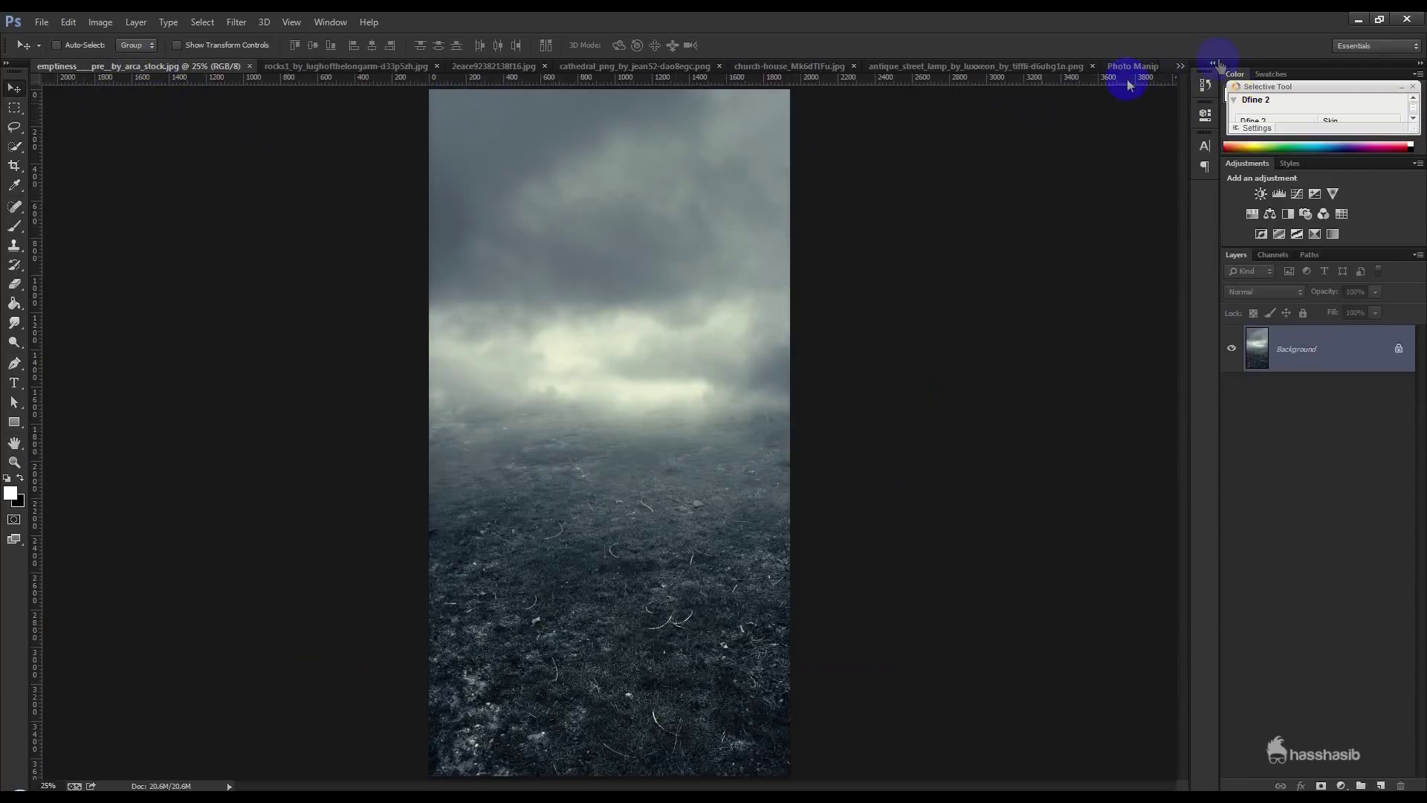
- Switch to the dust particle image, then to the cobblestone floor photo
left_click(1183, 69)
left_click(977, 109)
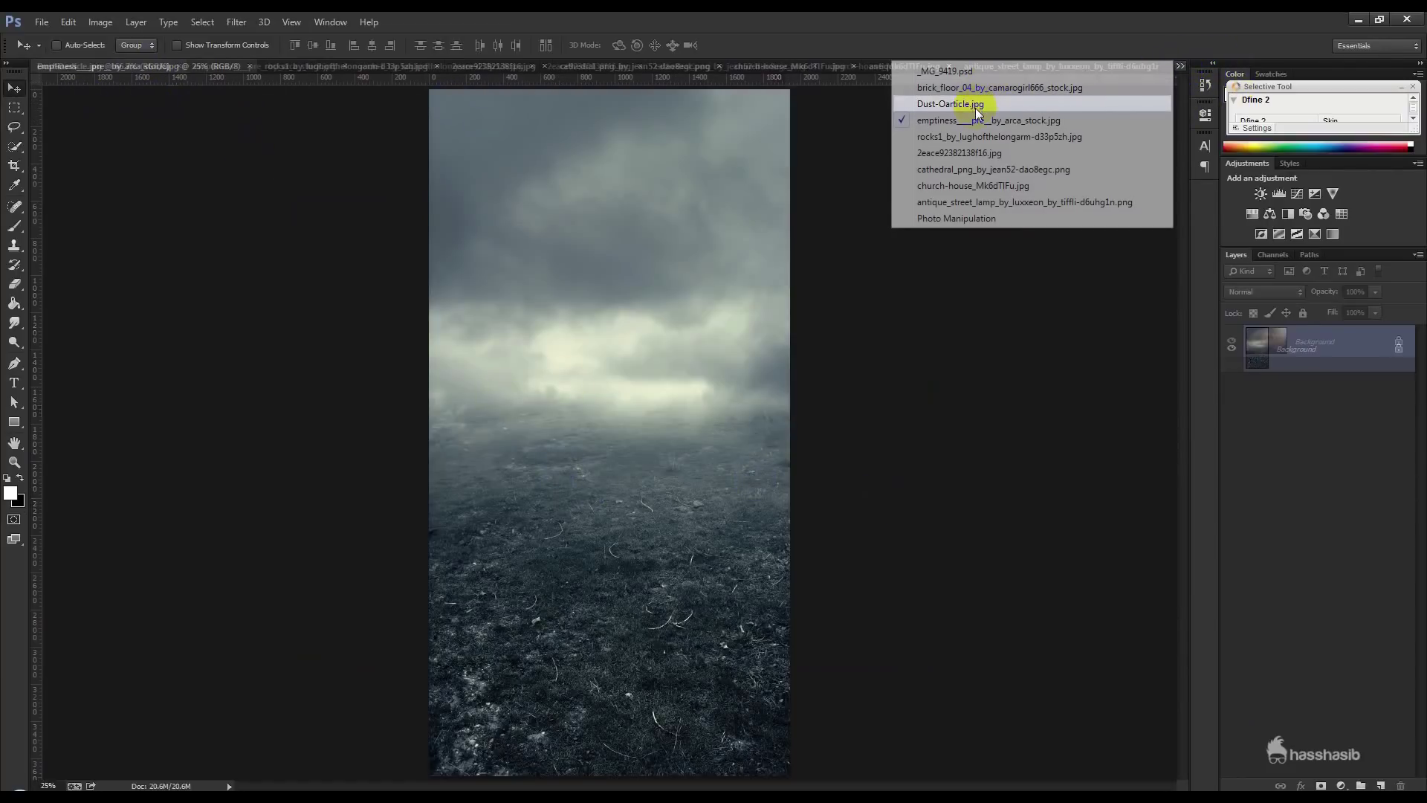
left_click(1182, 67)
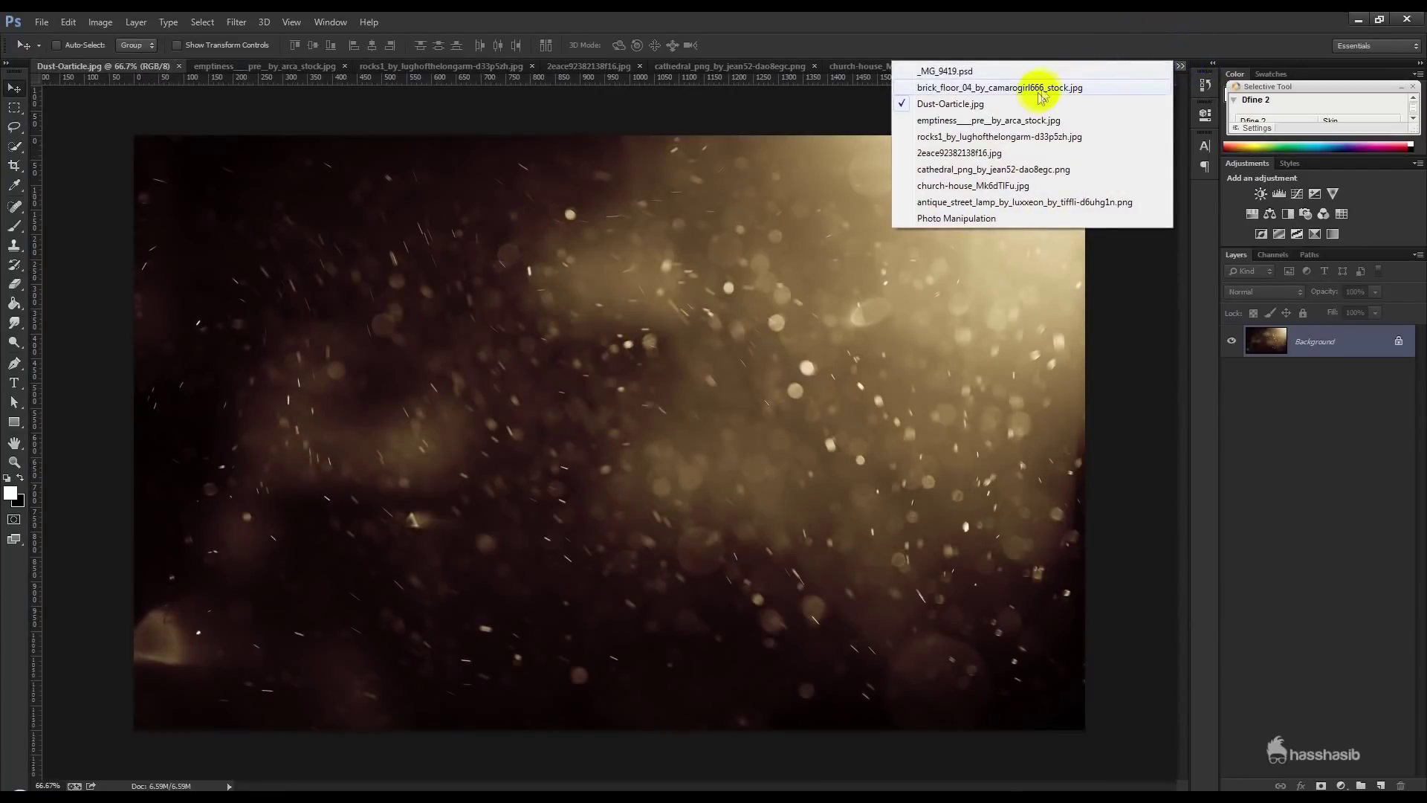
left_click(999, 88)
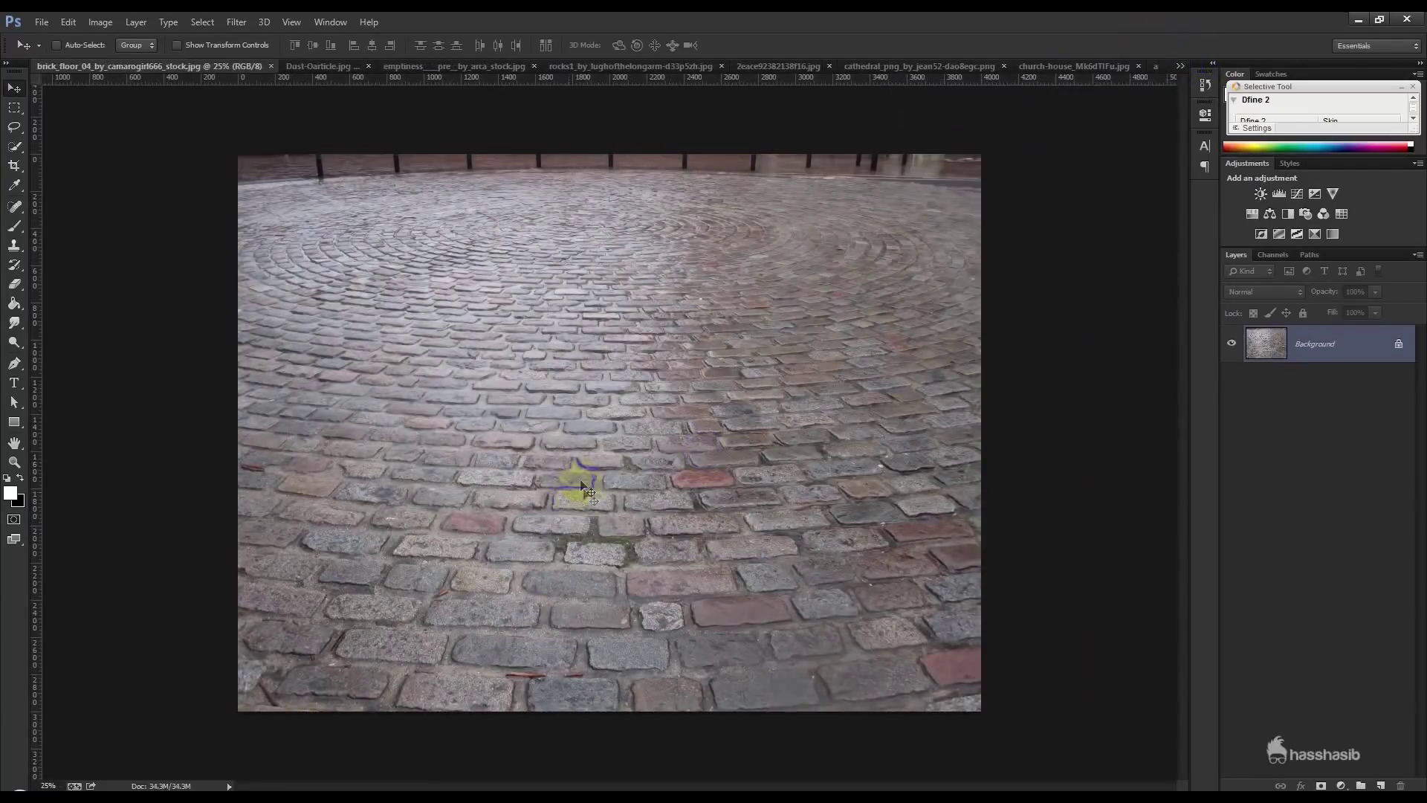
- Preview a Shadows/Highlights adjustment on the cobblestones, then cancel it without applying
left_click(234, 22)
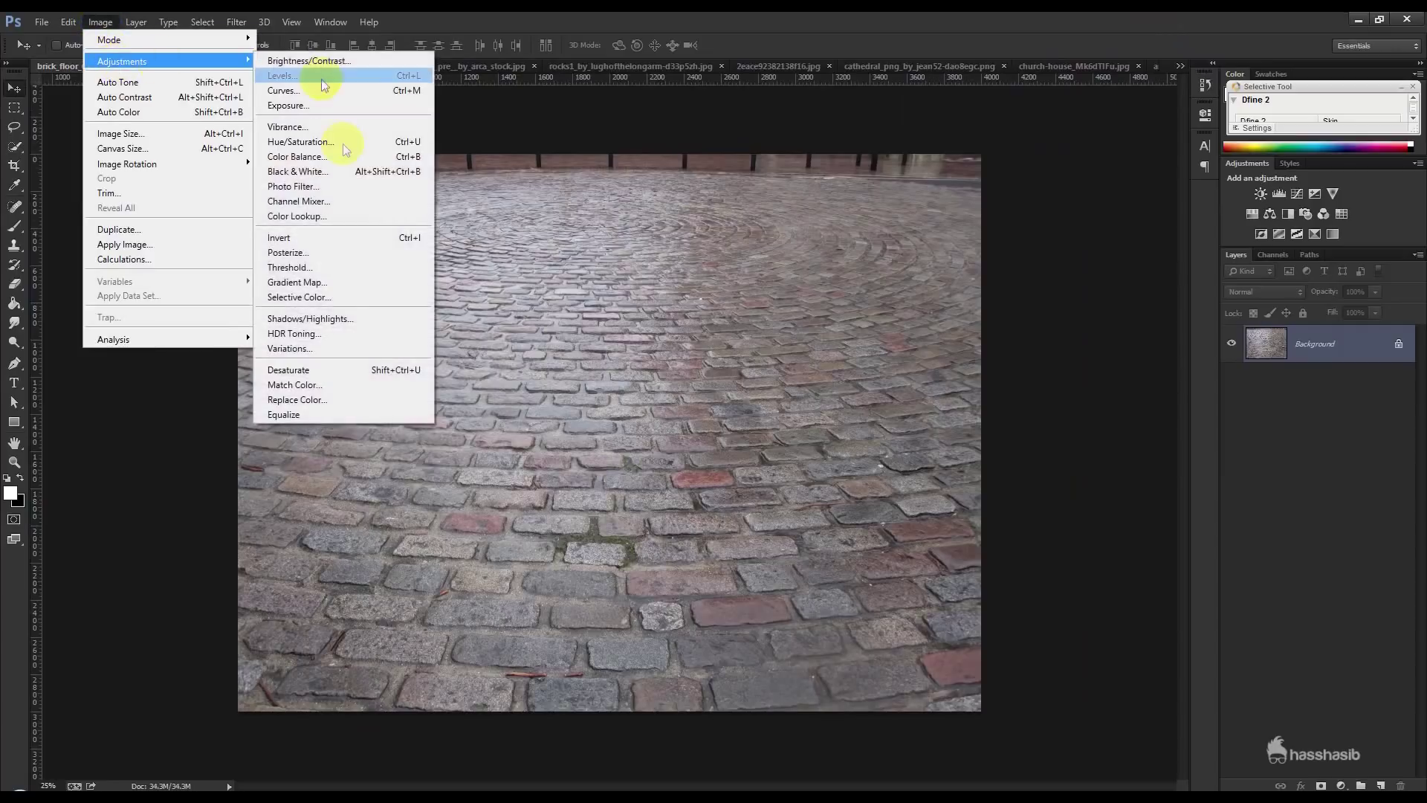
left_click(327, 318)
left_click(1063, 307)
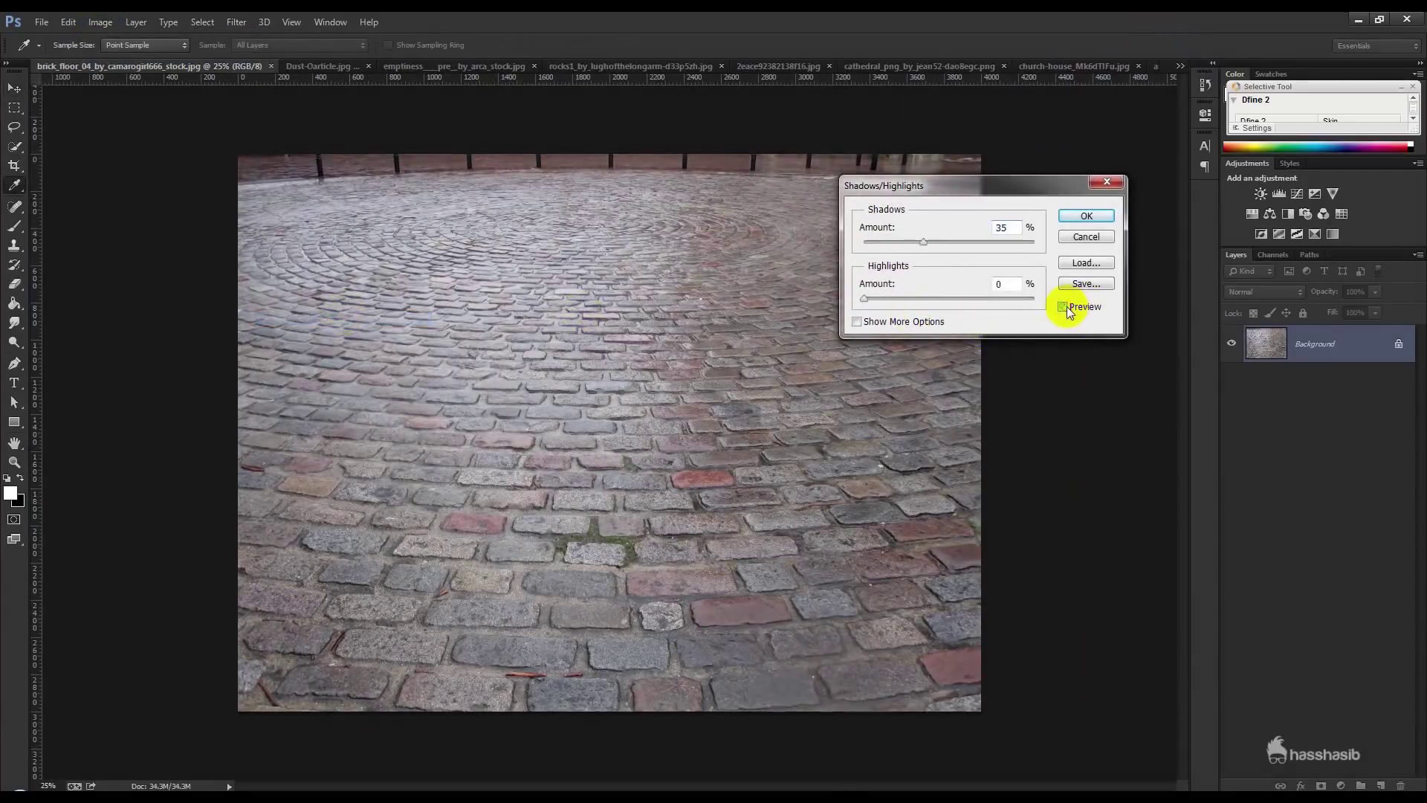
left_click(1086, 237)
key("v")
- Darken the cobblestones in Camera Raw: Highlights and Shadows -100, Whites -63, Exposure -0.30
left_click(236, 22)
left_click(268, 111)
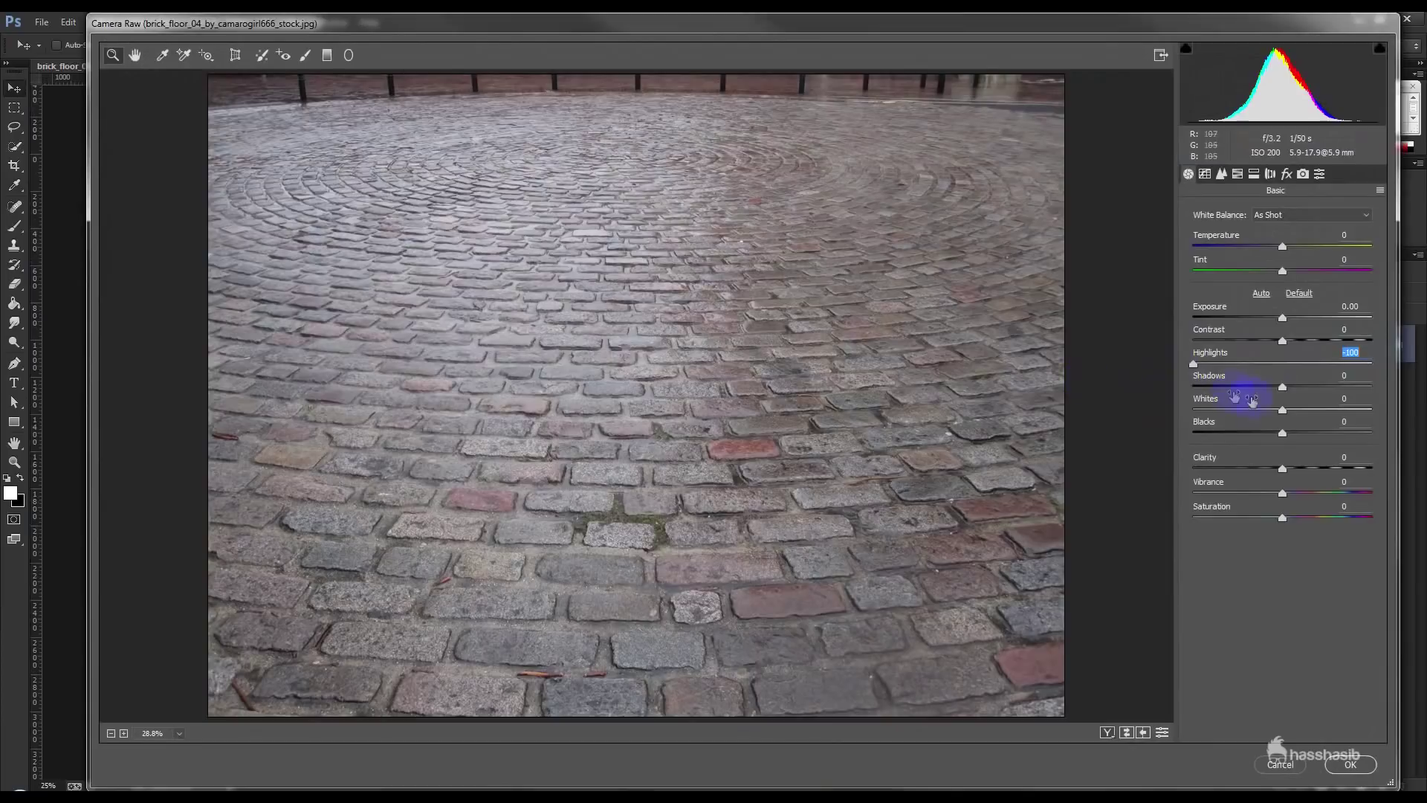
left_click_drag(1281, 394, 1188, 386)
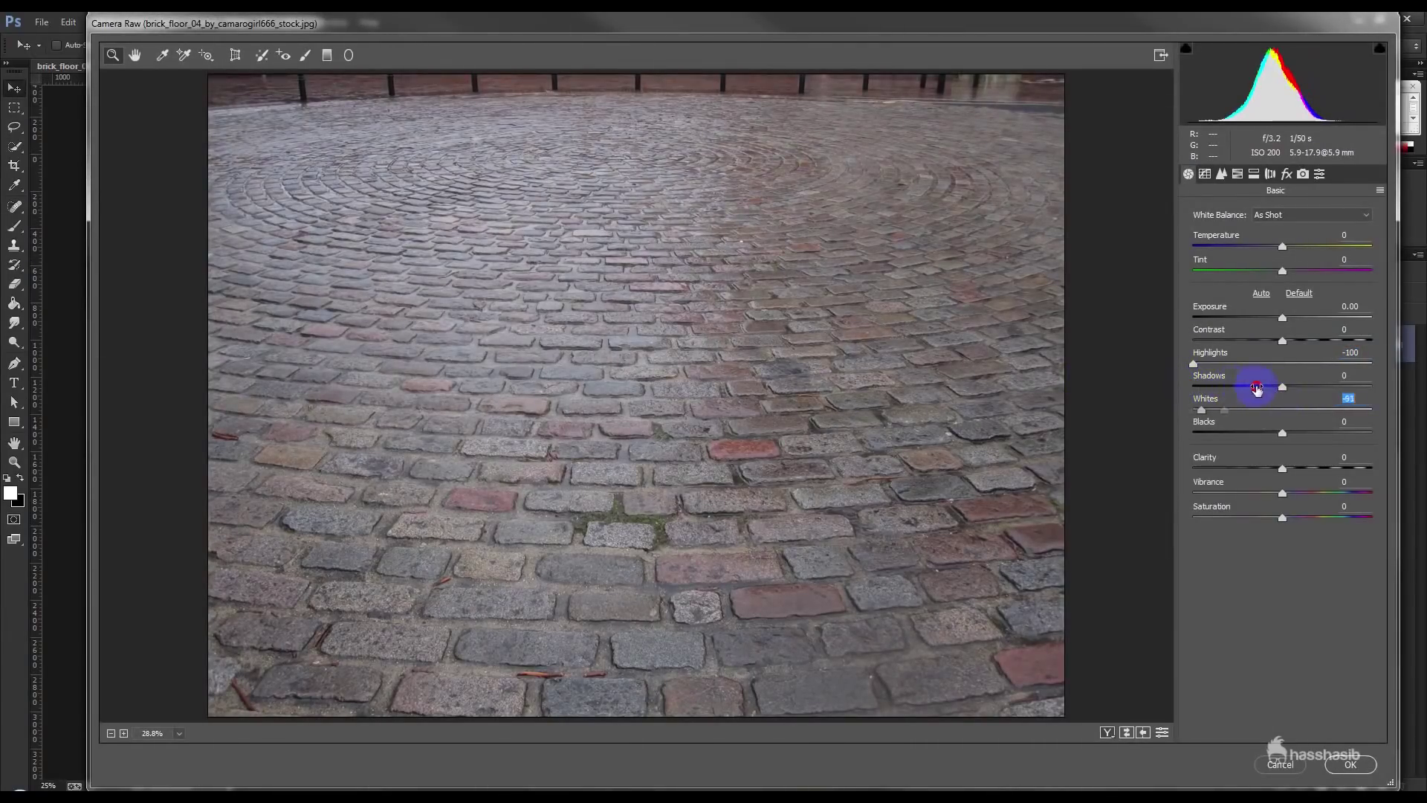
left_click_drag(1282, 386, 1211, 386)
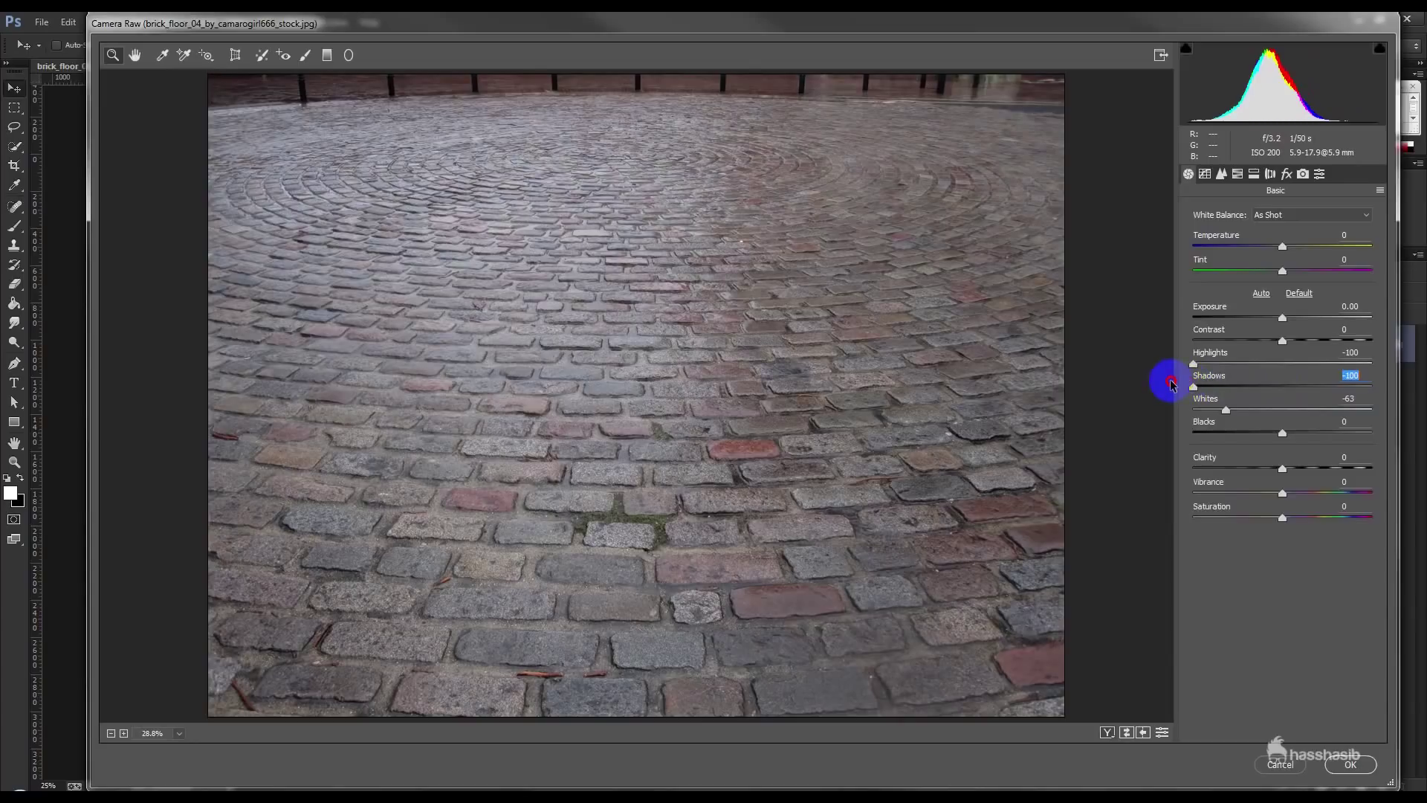
left_click_drag(1283, 319, 1277, 319)
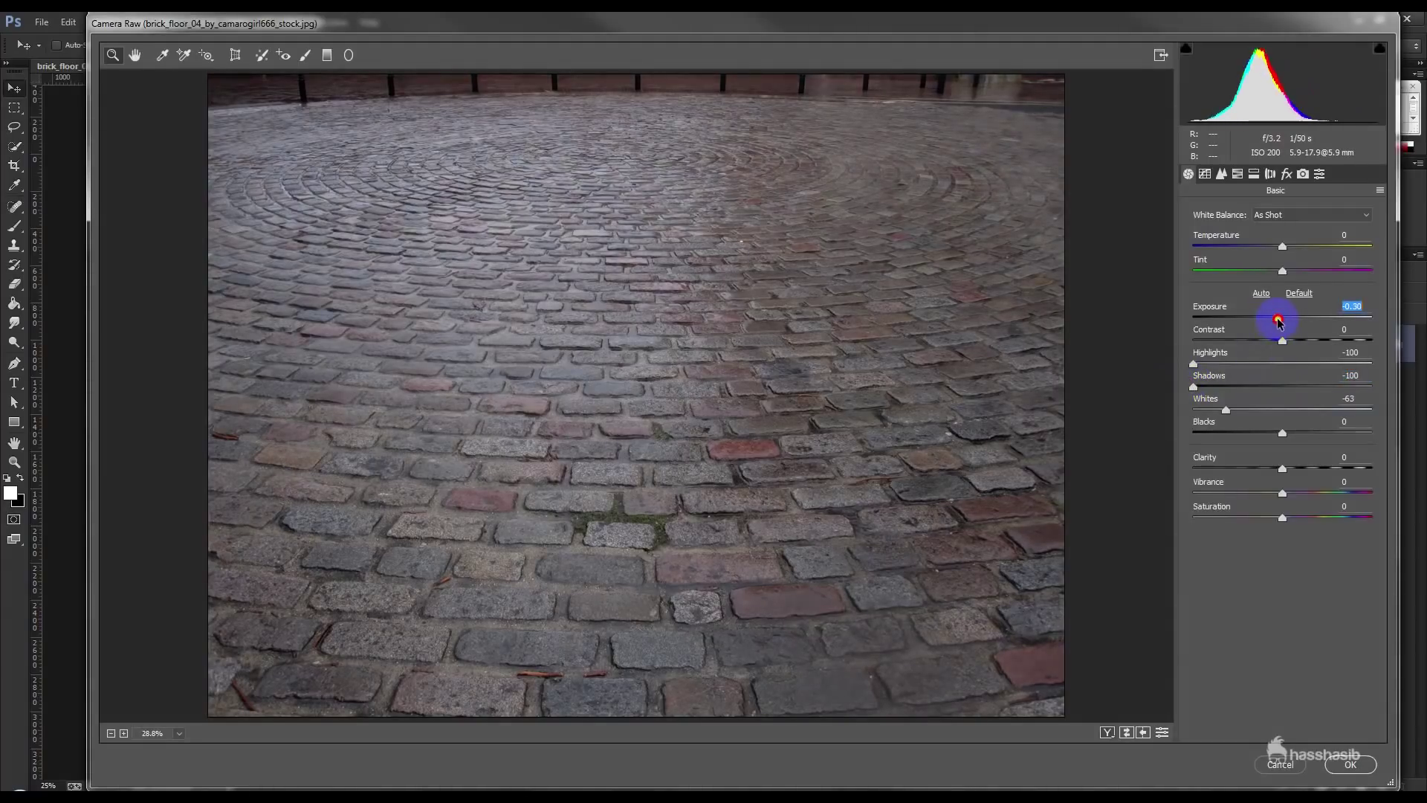
left_click(1371, 762)
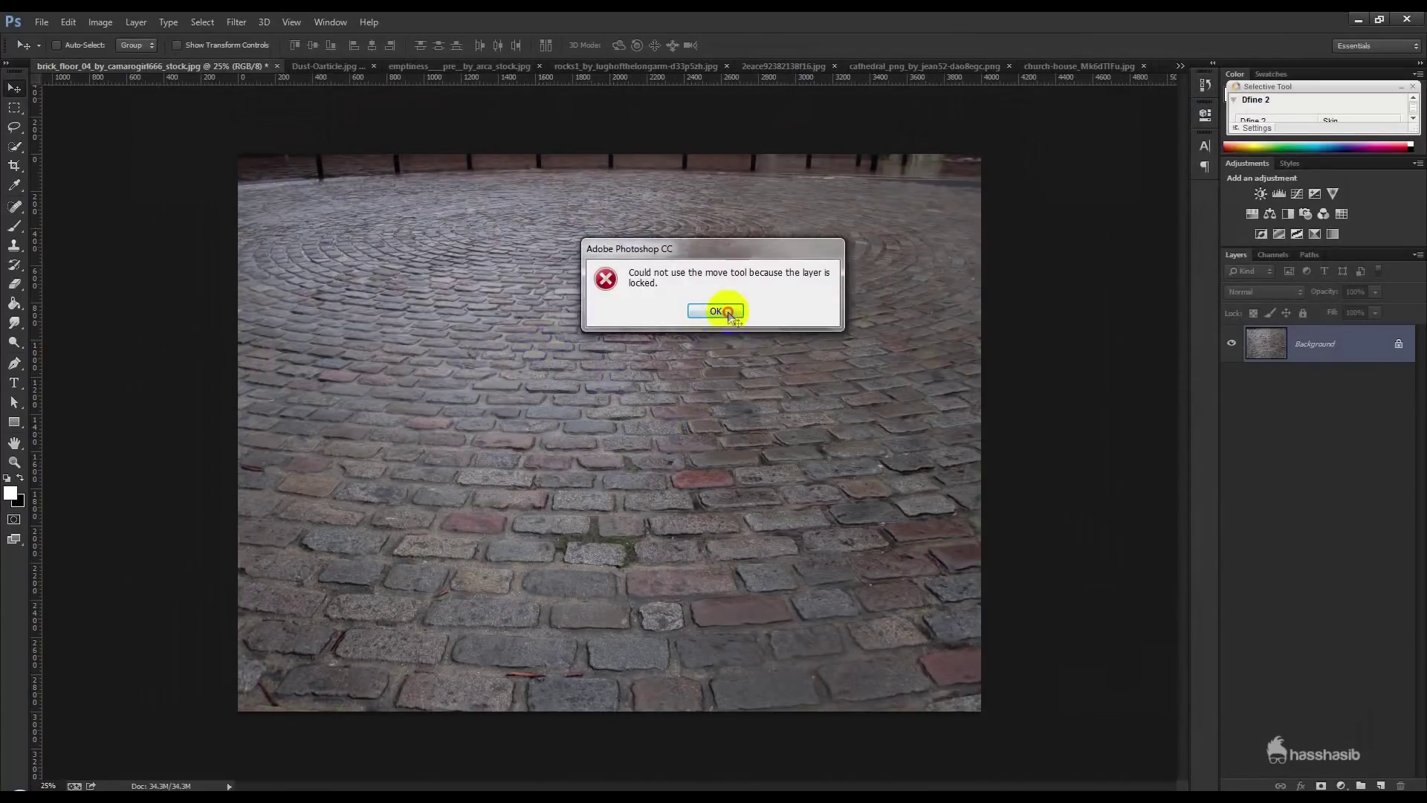
- Select the entire cobblestone image and copy it
left_click(725, 310)
left_click(14, 108)
key("ctrl+a")
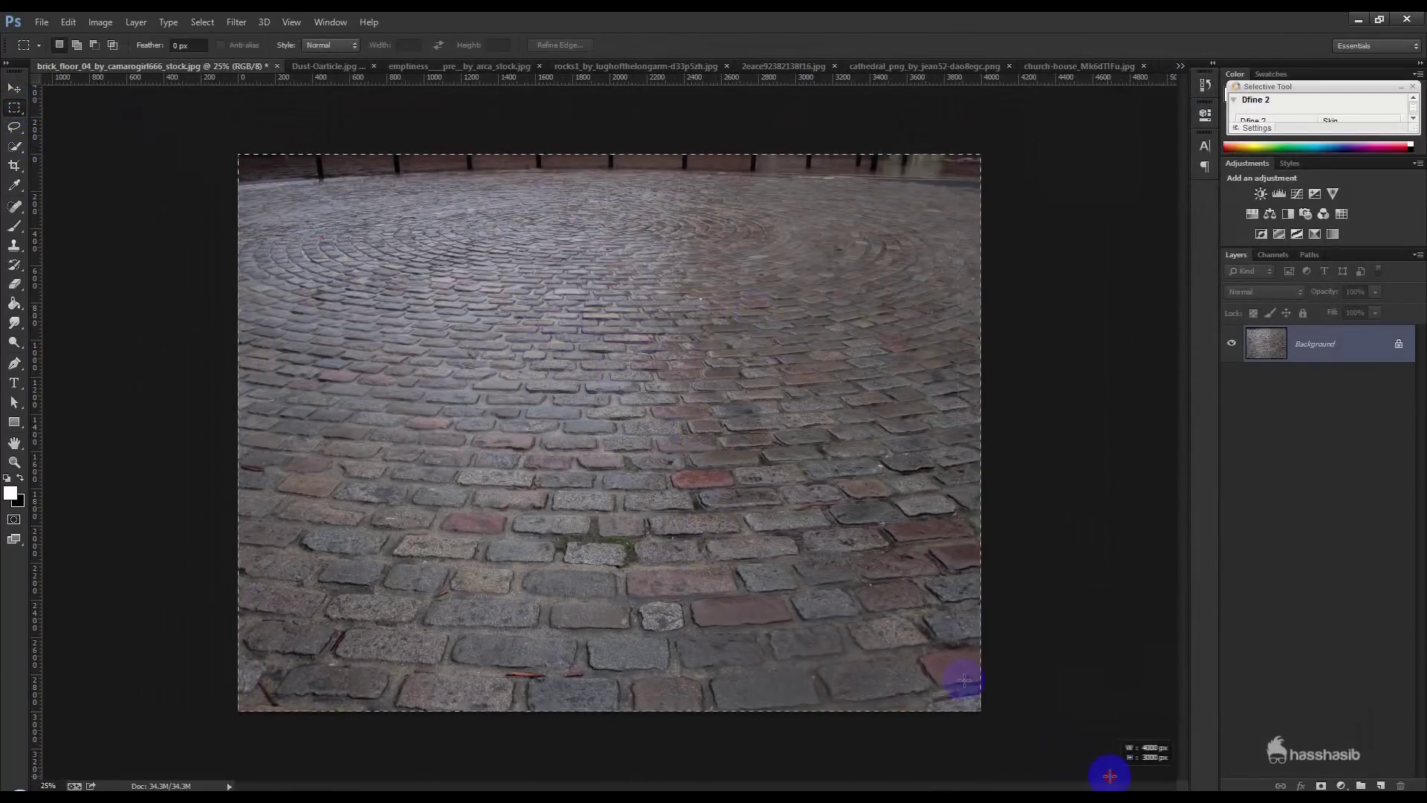
right_click(637, 391)
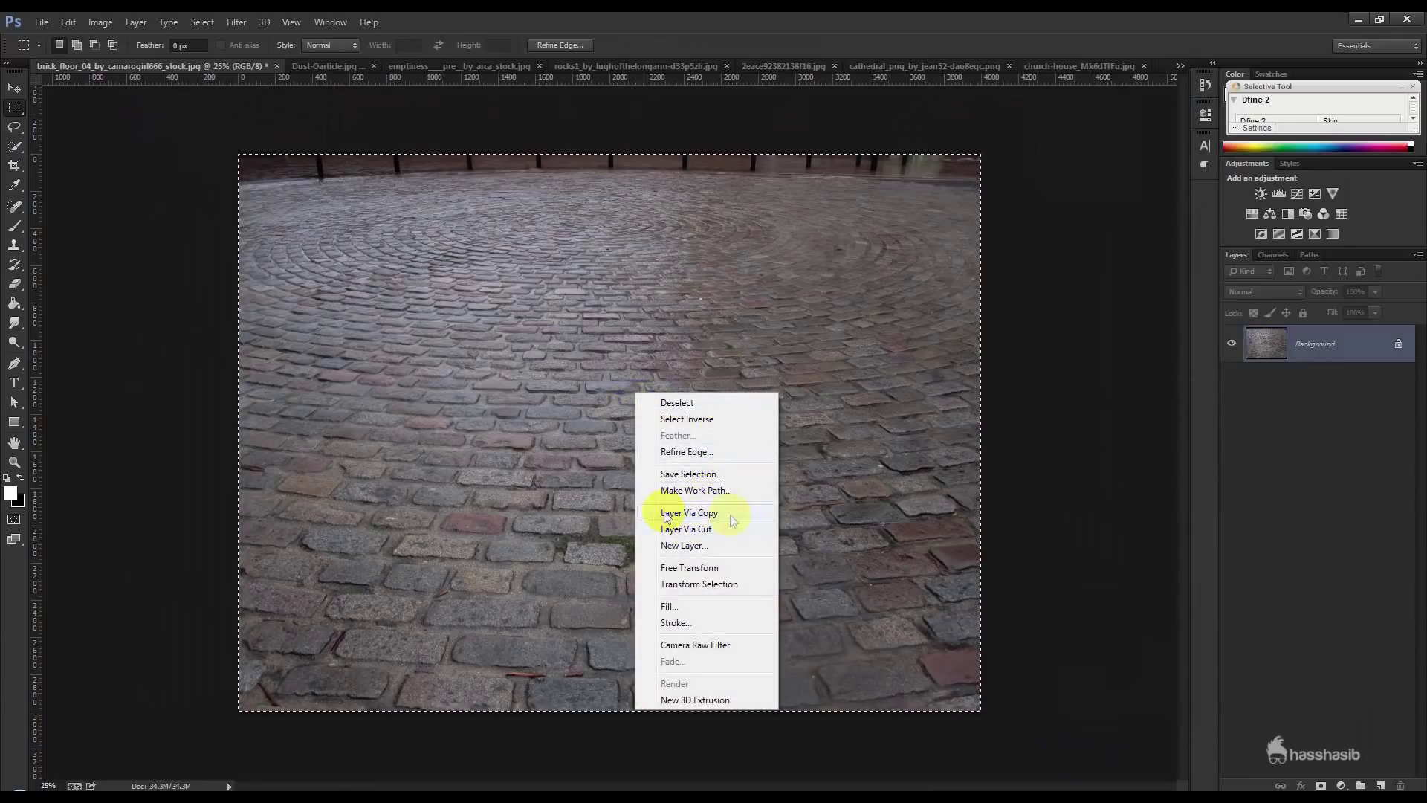
left_click(92, 16)
left_click(67, 22)
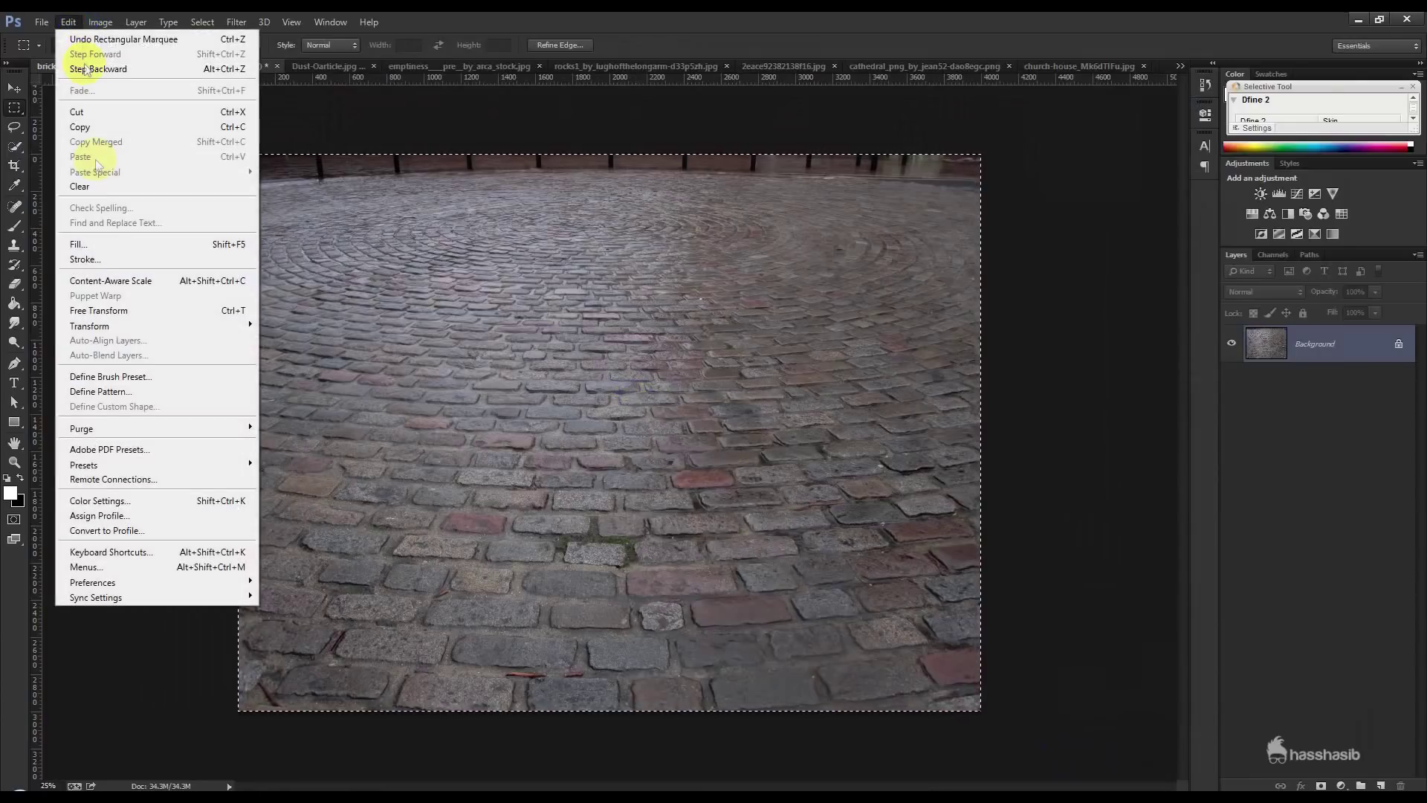
left_click(111, 129)
- Close the cobblestone file without saving and paste the cobblestones into Photo Manipulation
left_click(277, 66)
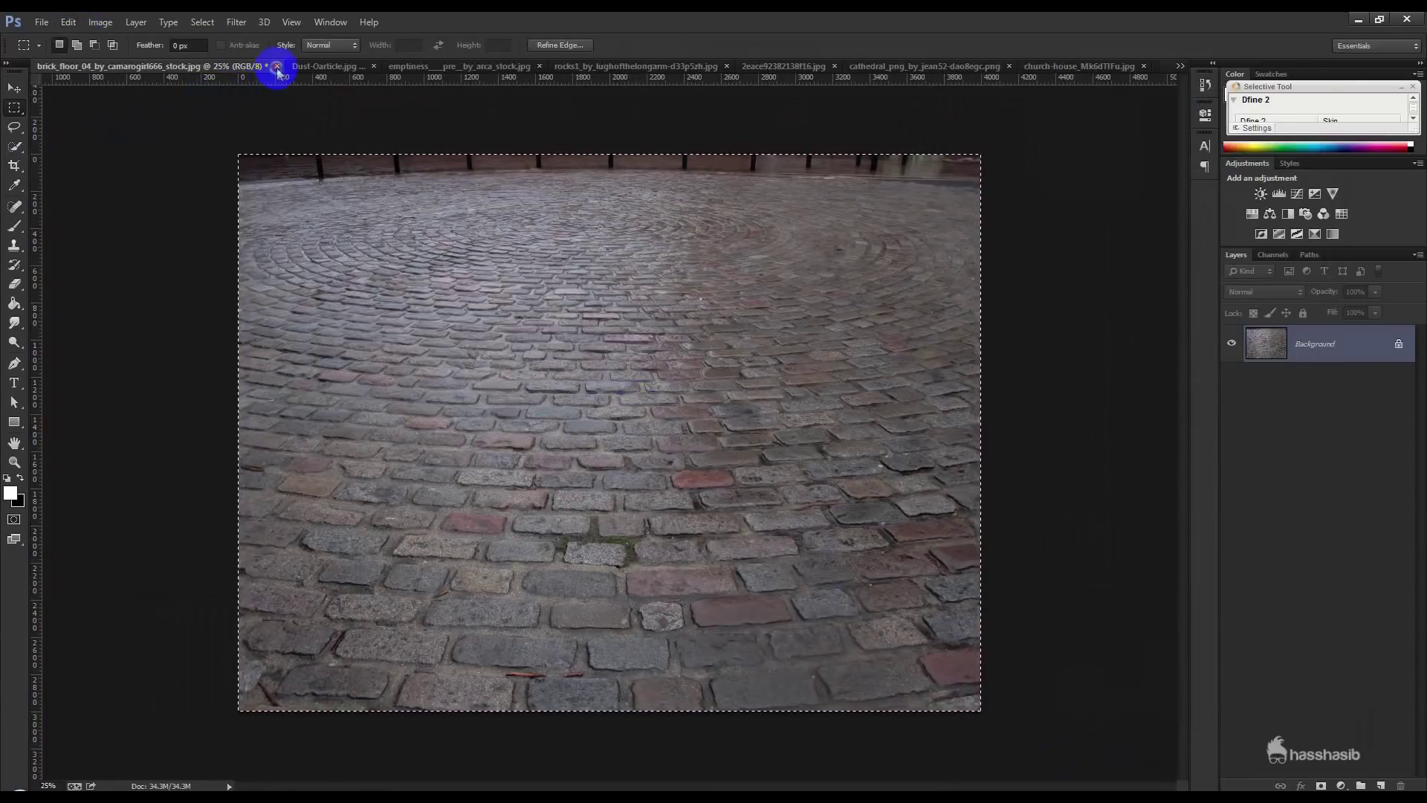
left_click(724, 311)
left_click(1180, 66)
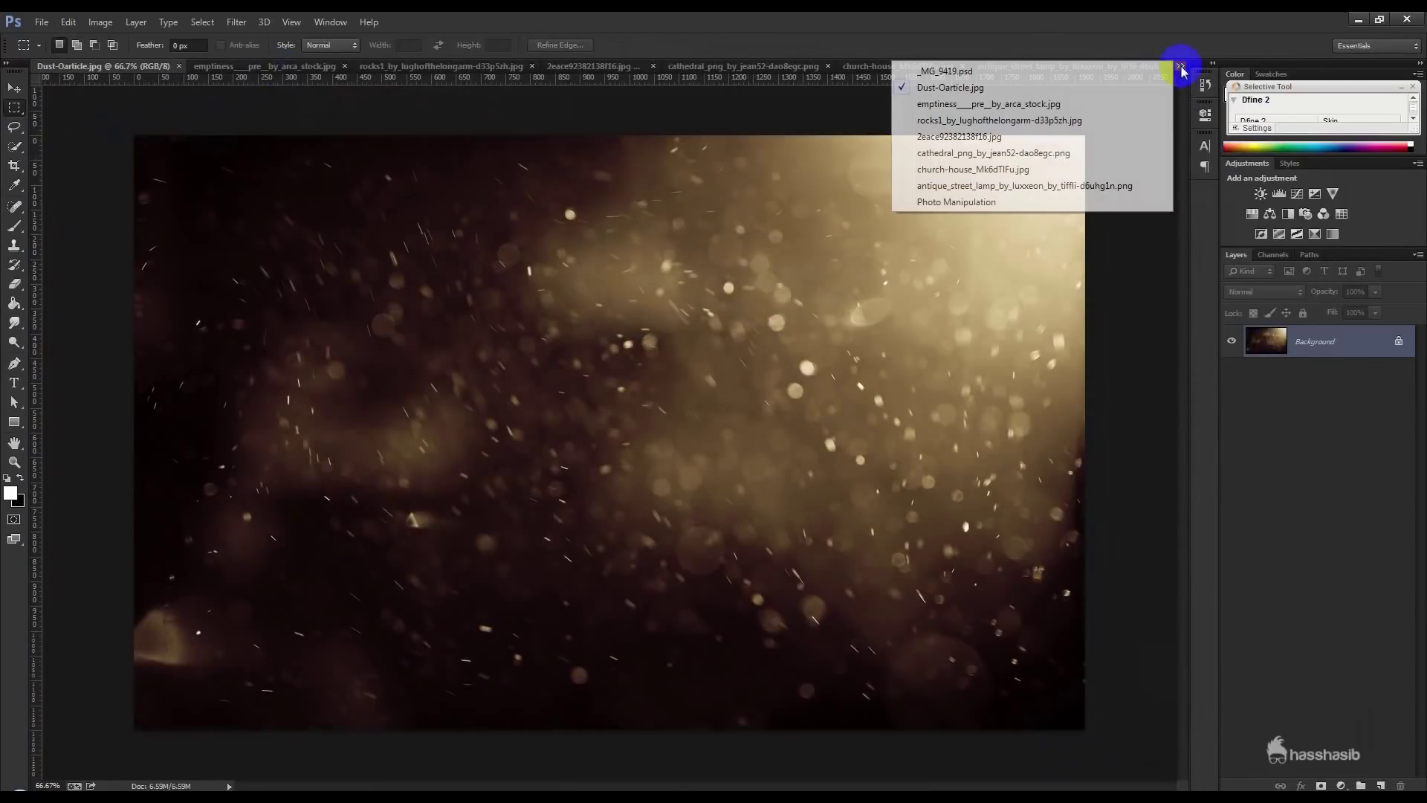
left_click(976, 203)
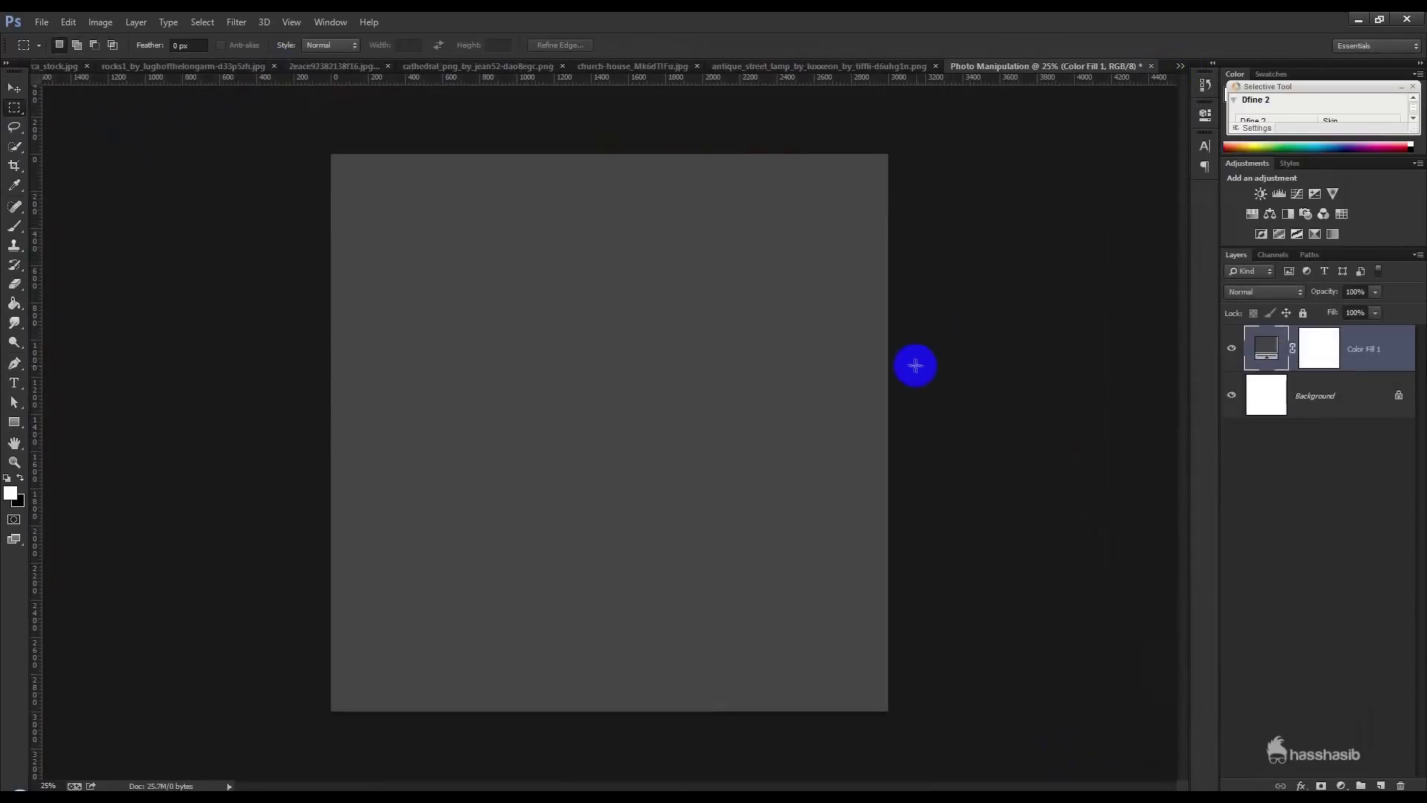
left_click(68, 22)
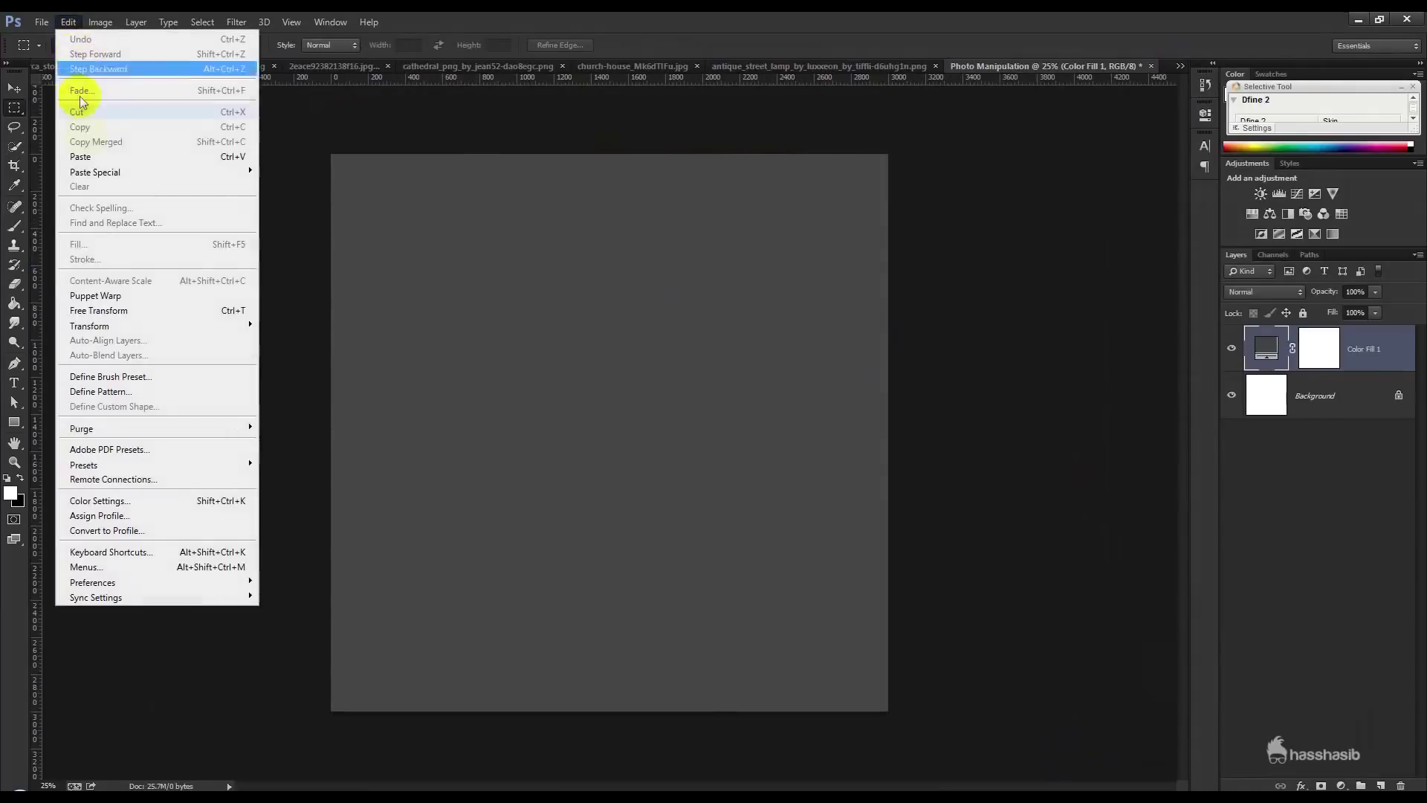
left_click(86, 159)
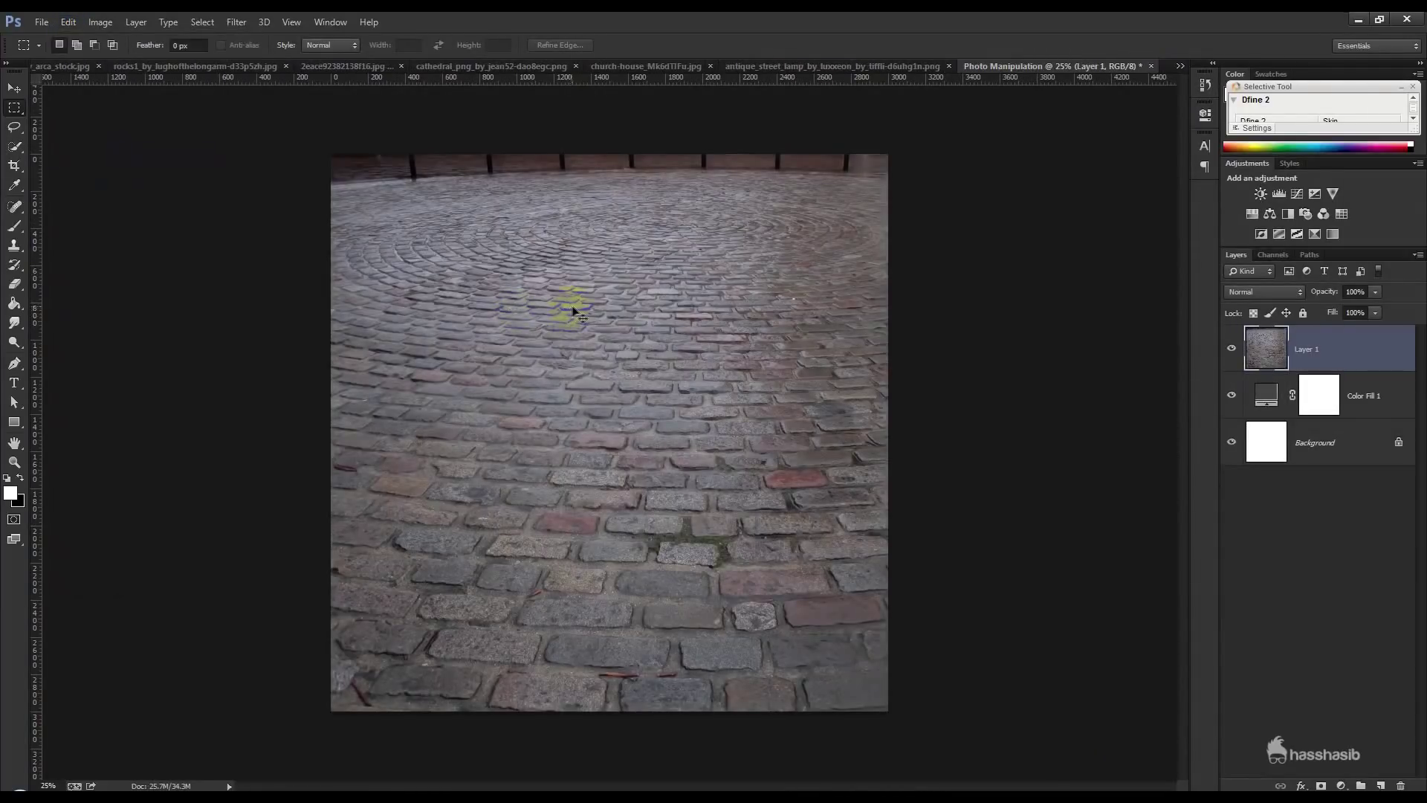
- Scale down the cobblestone layer and widen its bottom into a perspective trapezoid
key("ctrl+t")
left_click_drag(1077, 156, 920, 331)
left_click_drag(604, 291, 624, 408)
right_click(823, 671)
left_click(871, 517)
left_click_drag(890, 711, 1004, 711)
- Stretch the floor's bottom edge down, move it lower, and add a layer mask
right_click(611, 712)
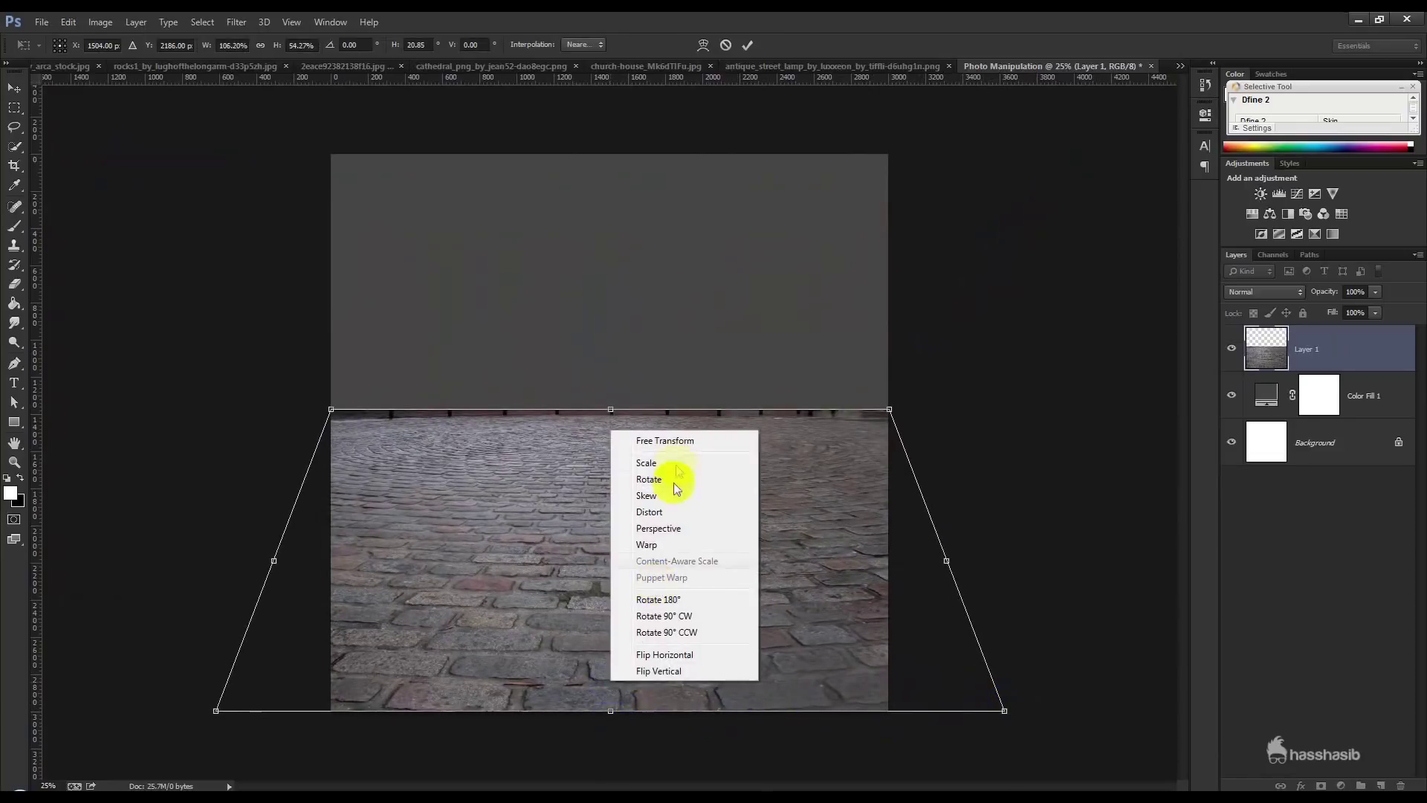
left_click(676, 440)
left_click_drag(615, 711, 614, 777)
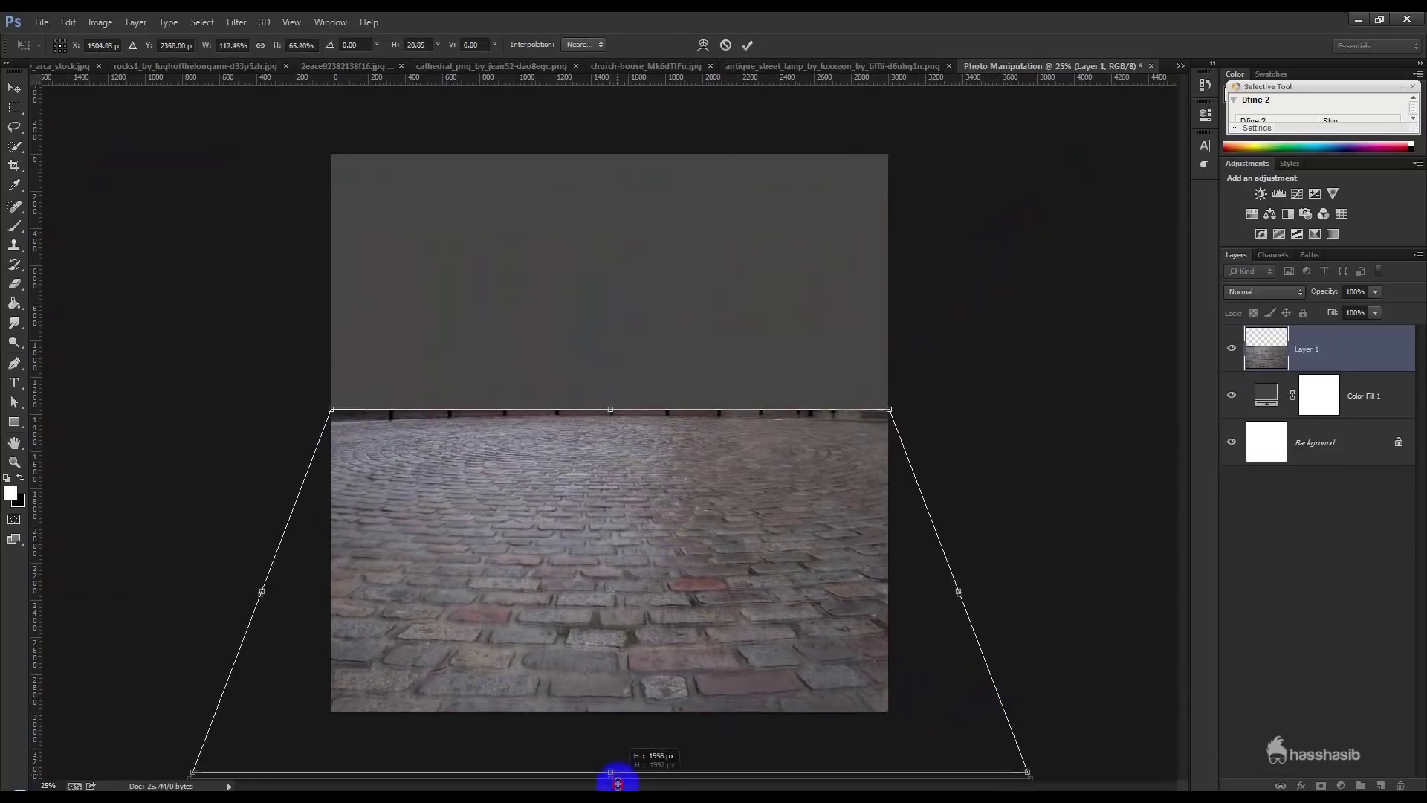
left_click(749, 47)
key("m")
left_click(14, 88)
left_click_drag(648, 515, 648, 576)
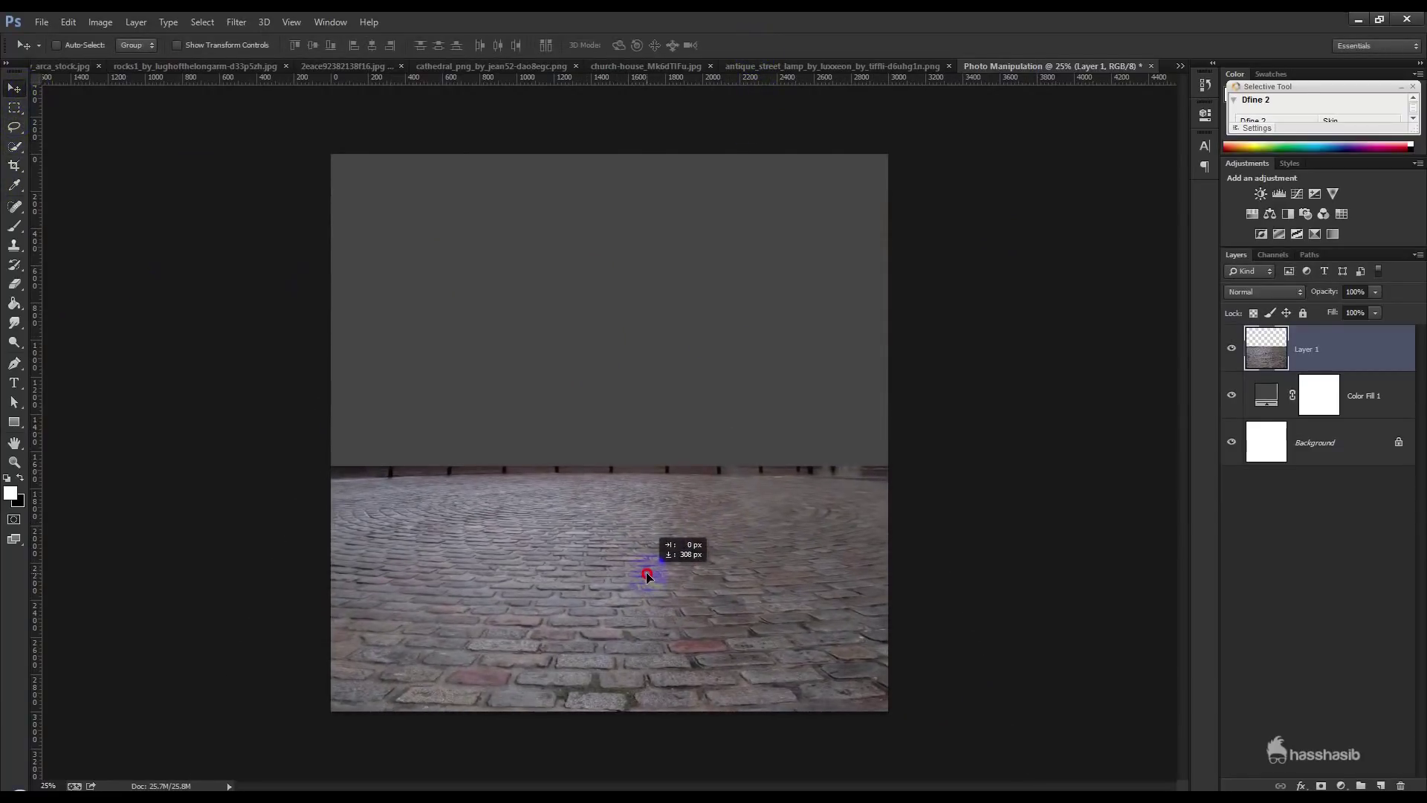
left_click(1322, 786)
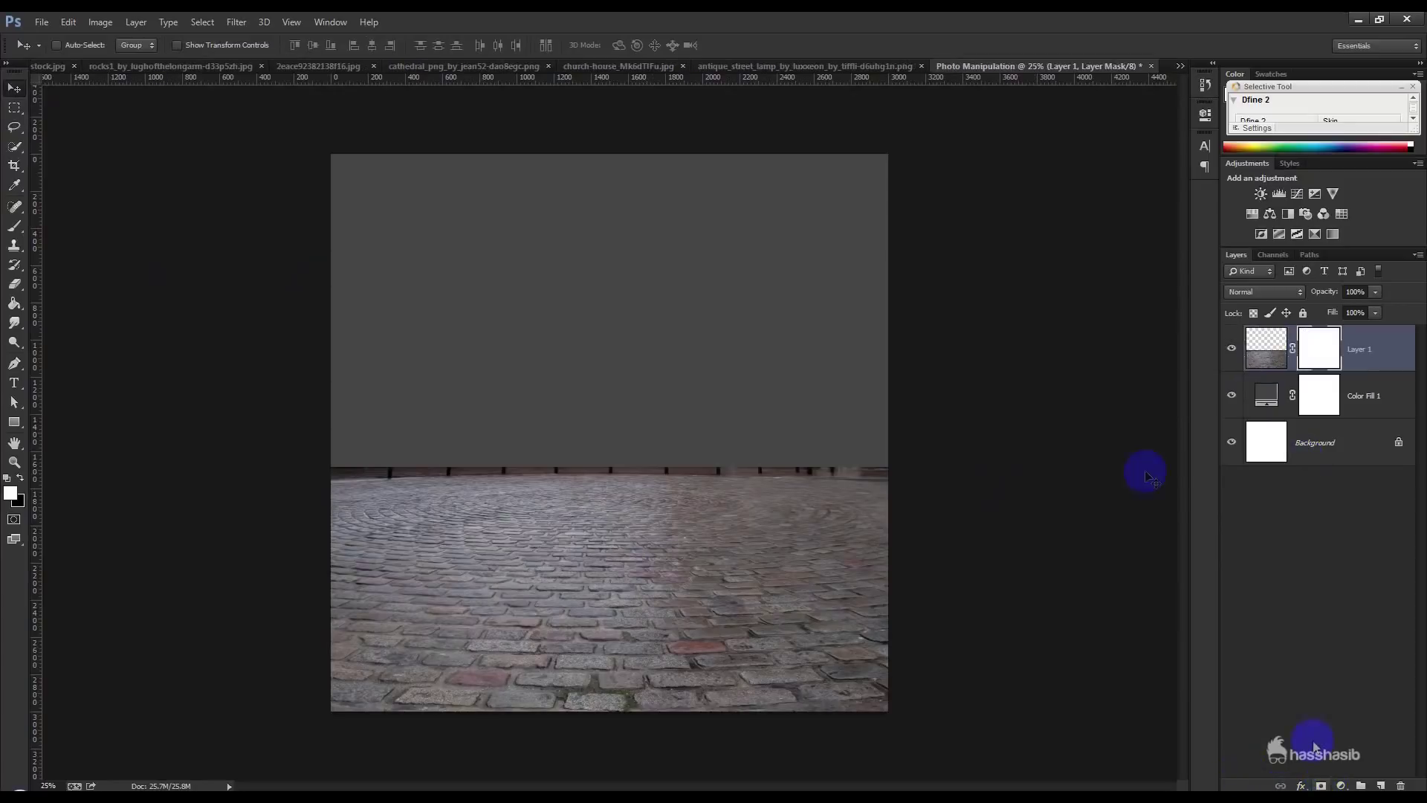
- Set up a black 507 px brush at 100% opacity for painting the mask
right_click(12, 289)
right_click(15, 226)
left_click(74, 225)
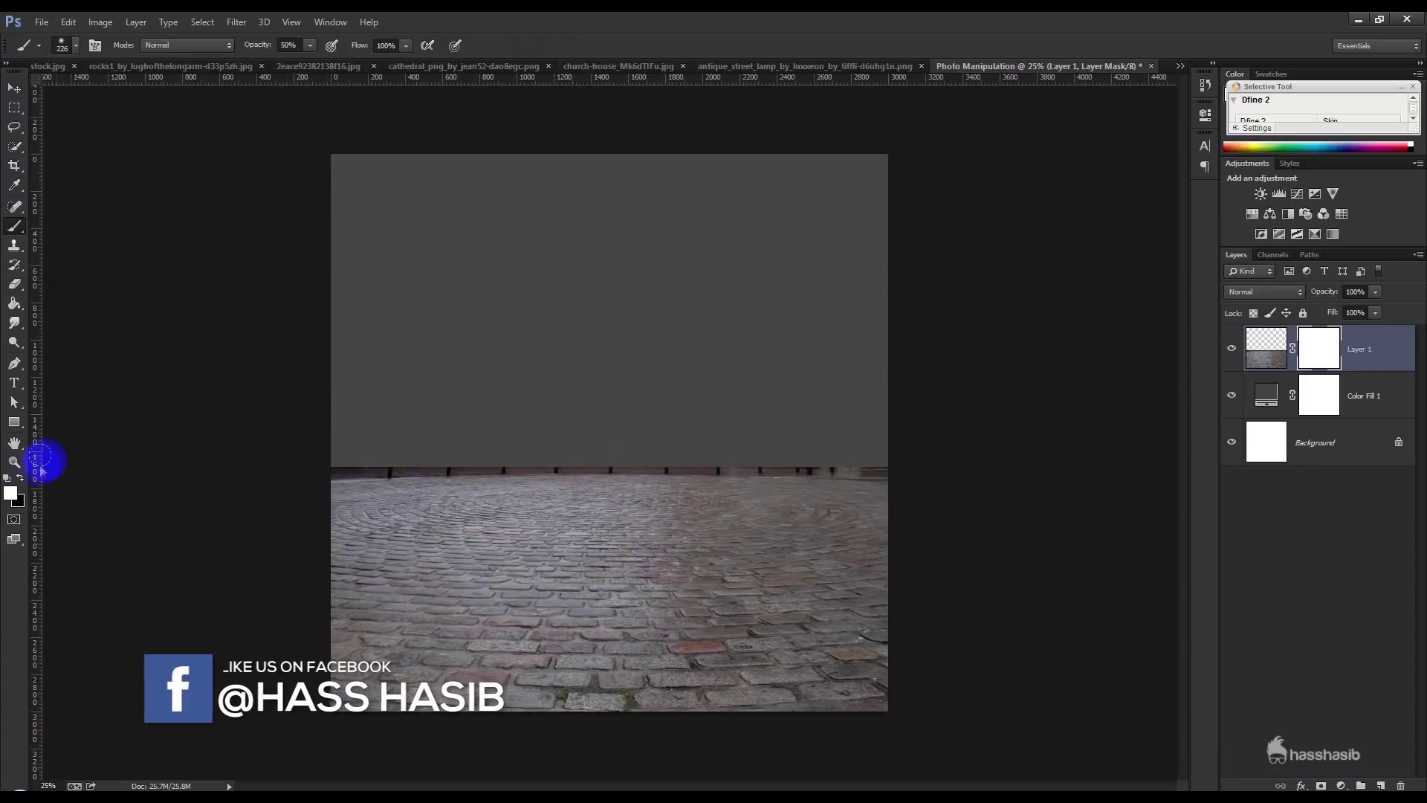
left_click(20, 478)
right_click(457, 355)
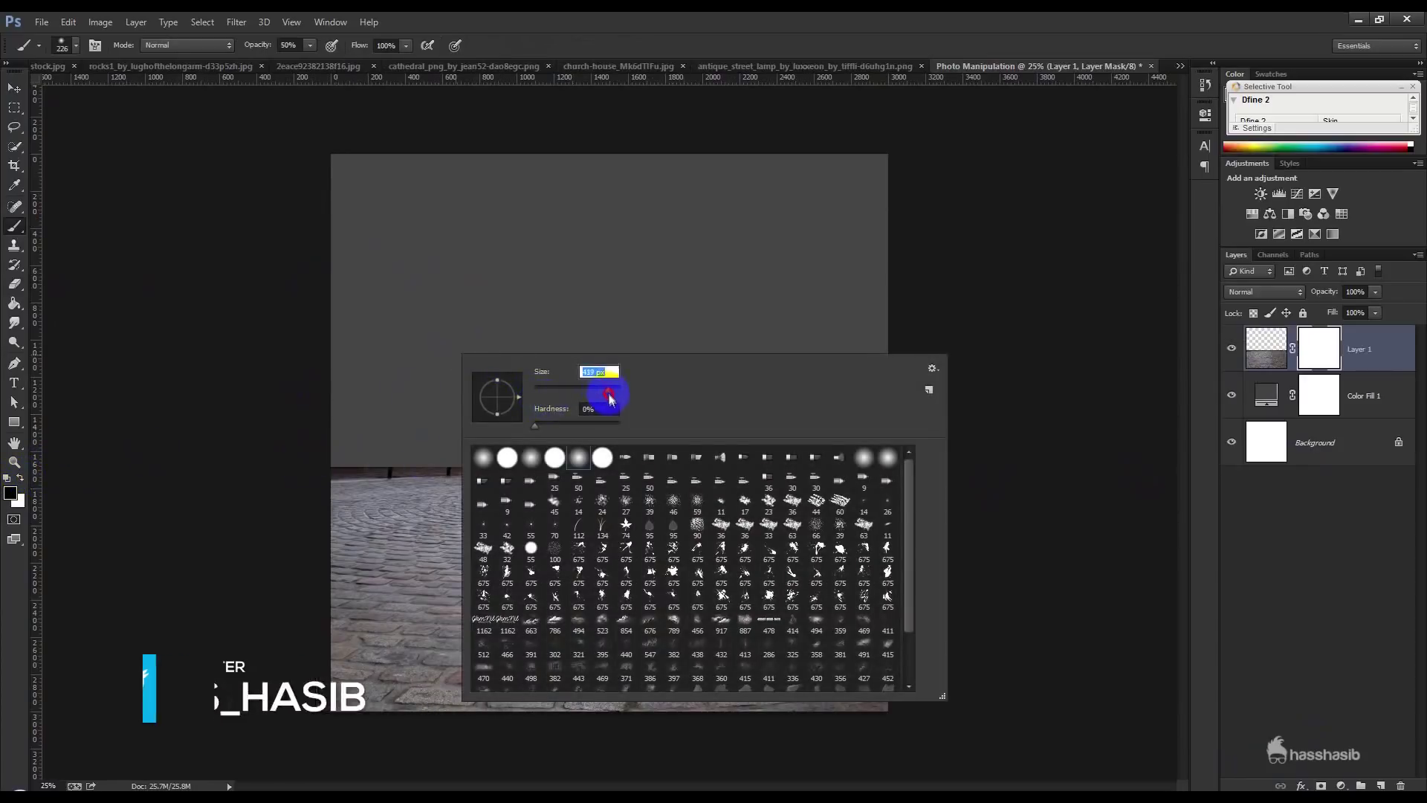
left_click_drag(608, 396, 614, 397)
left_click(325, 440)
left_click(965, 452, "shift")
- Paint fading strokes along the horizon on the mask, then undo them
left_click_drag(255, 45, 282, 45)
mouse_move(393, 442)
left_mouse_down()
mouse_move(791, 436)
mouse_move(332, 456)
mouse_move(735, 462)
mouse_move(1004, 446)
left_mouse_up()
key("ctrl+z")
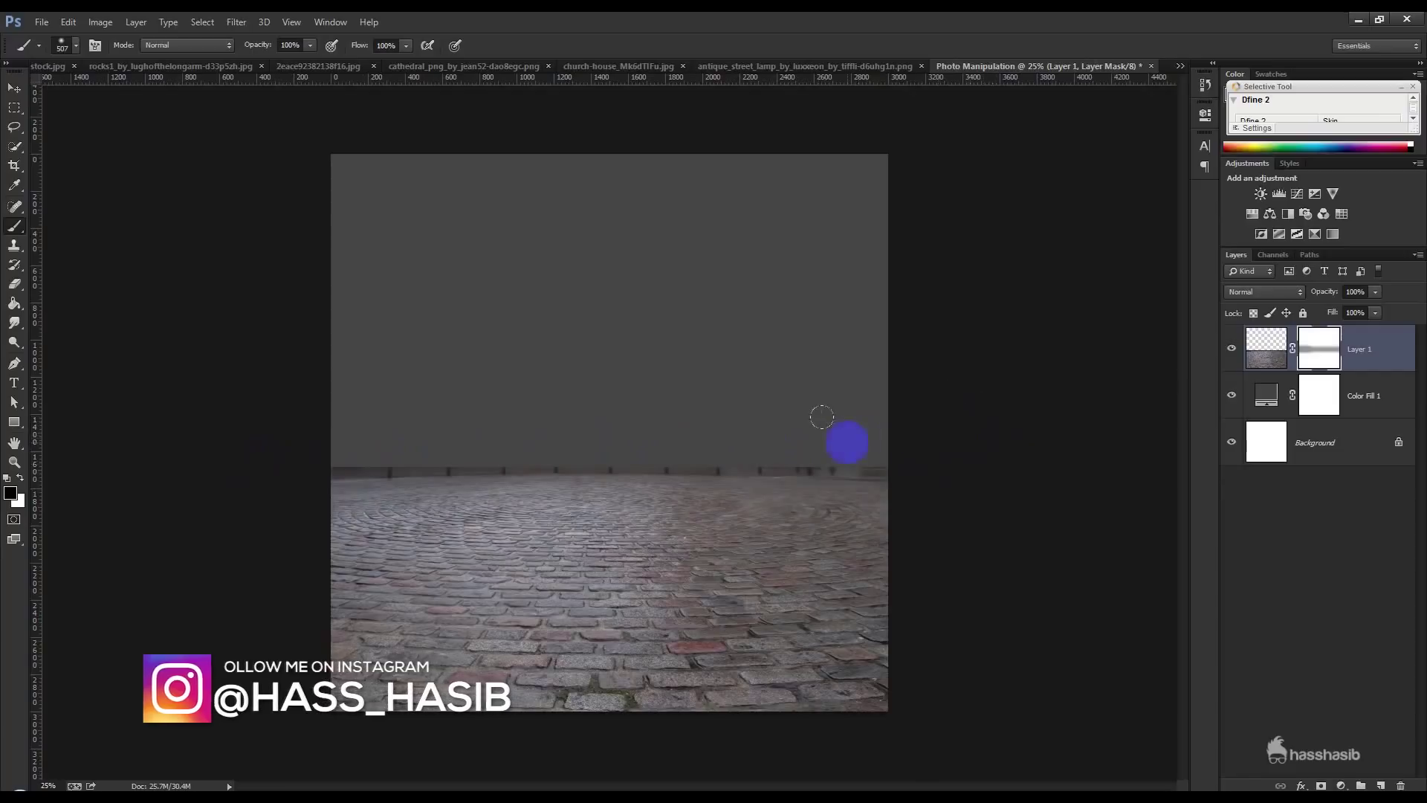
mouse_move(901, 417)
left_mouse_down()
mouse_move(462, 417)
mouse_move(1039, 364)
mouse_move(96, 362)
mouse_move(188, 358)
left_mouse_up()
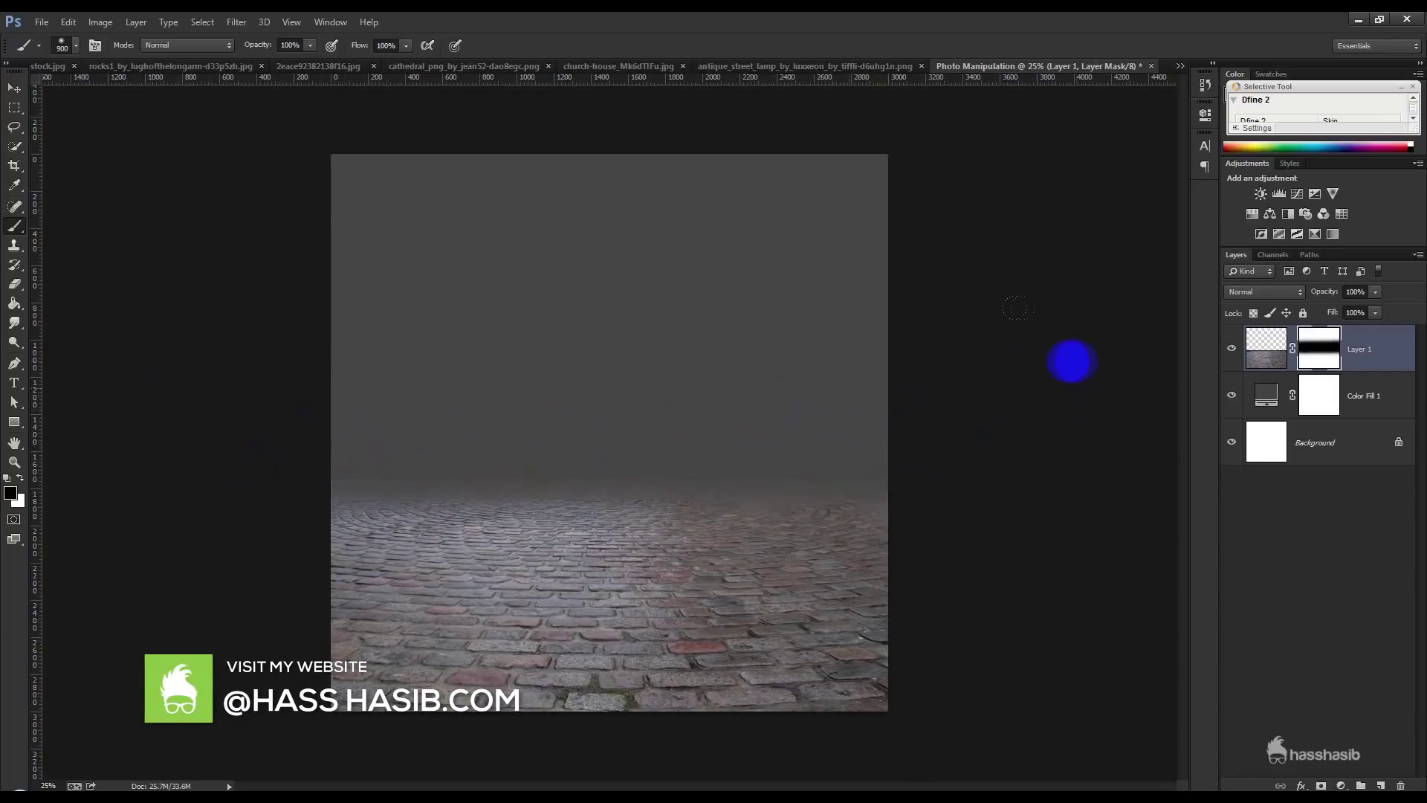
key("ctrl+z")
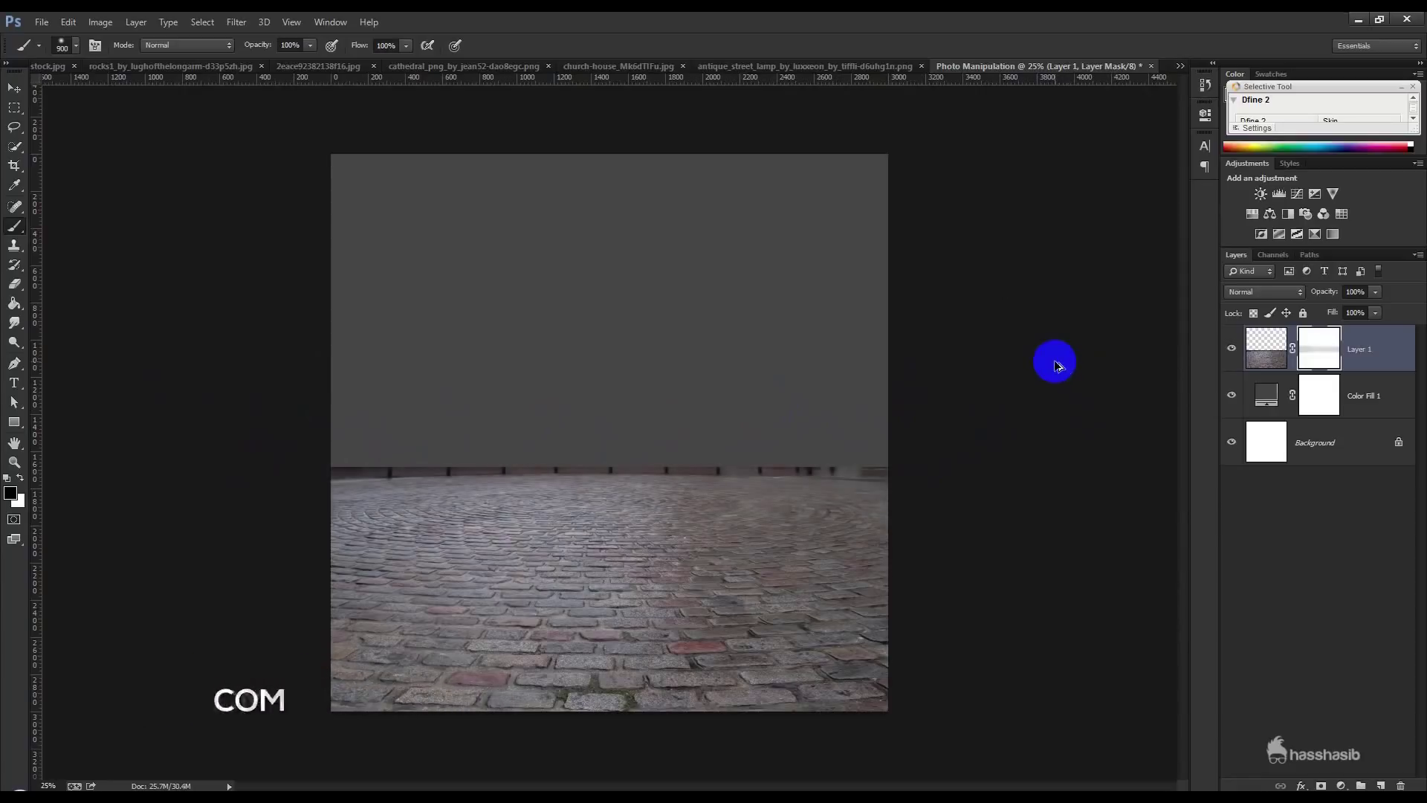
key("ctrl+alt+z")
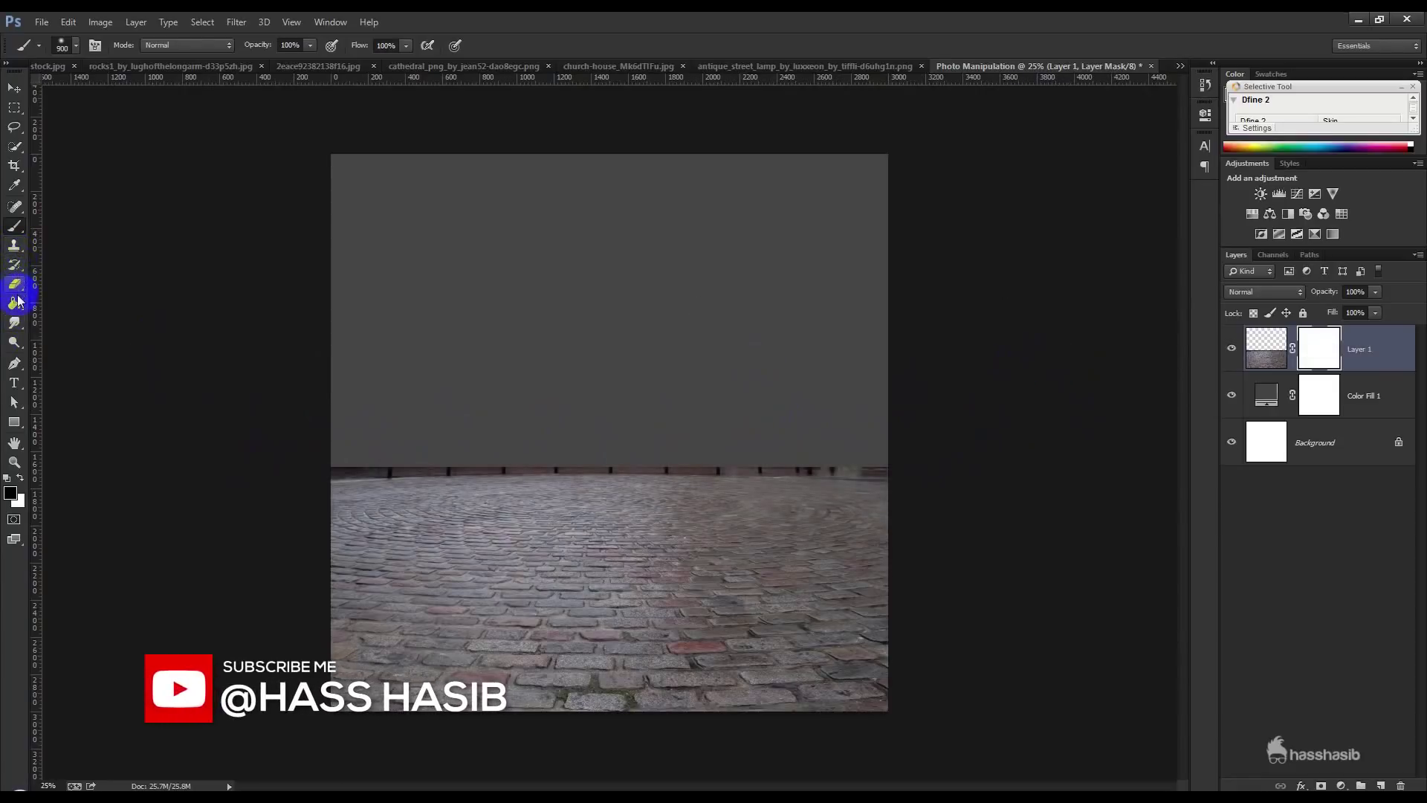
- Fade the street's far edge into the fog with a gradient on Layer 1's mask
right_click(18, 301)
left_click(82, 291)
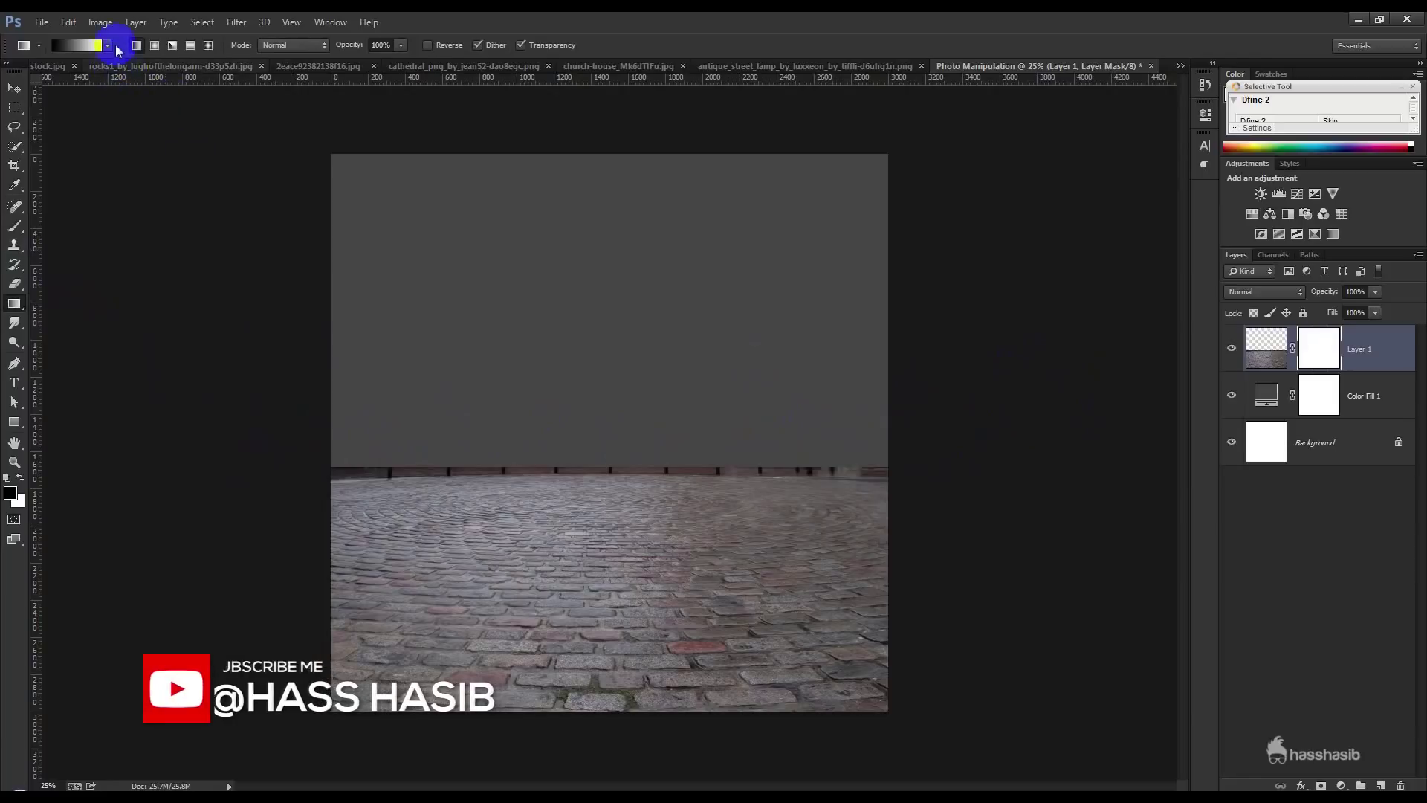
left_click_drag(574, 471, 567, 271)
key("ctrl+z")
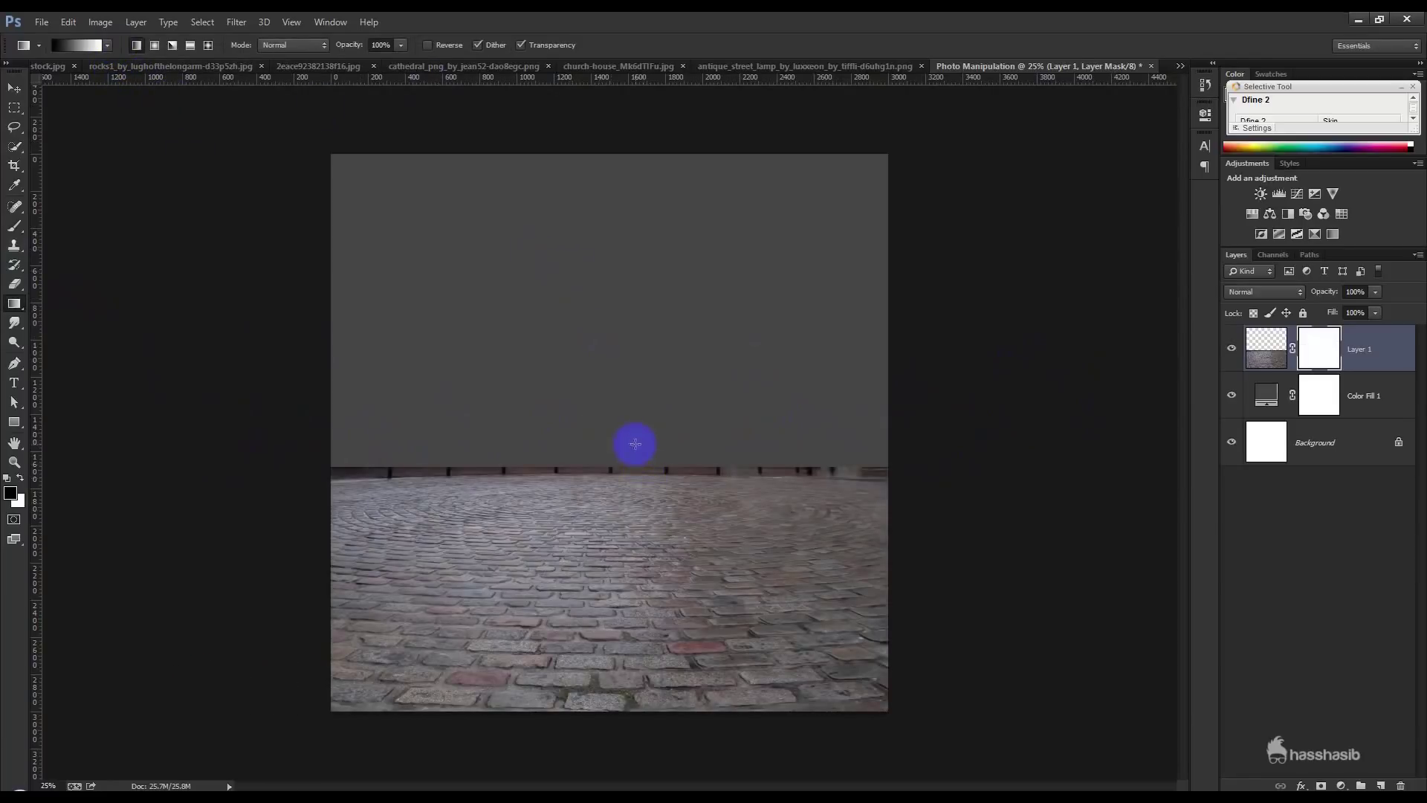
left_click_drag(621, 456, 643, 573)
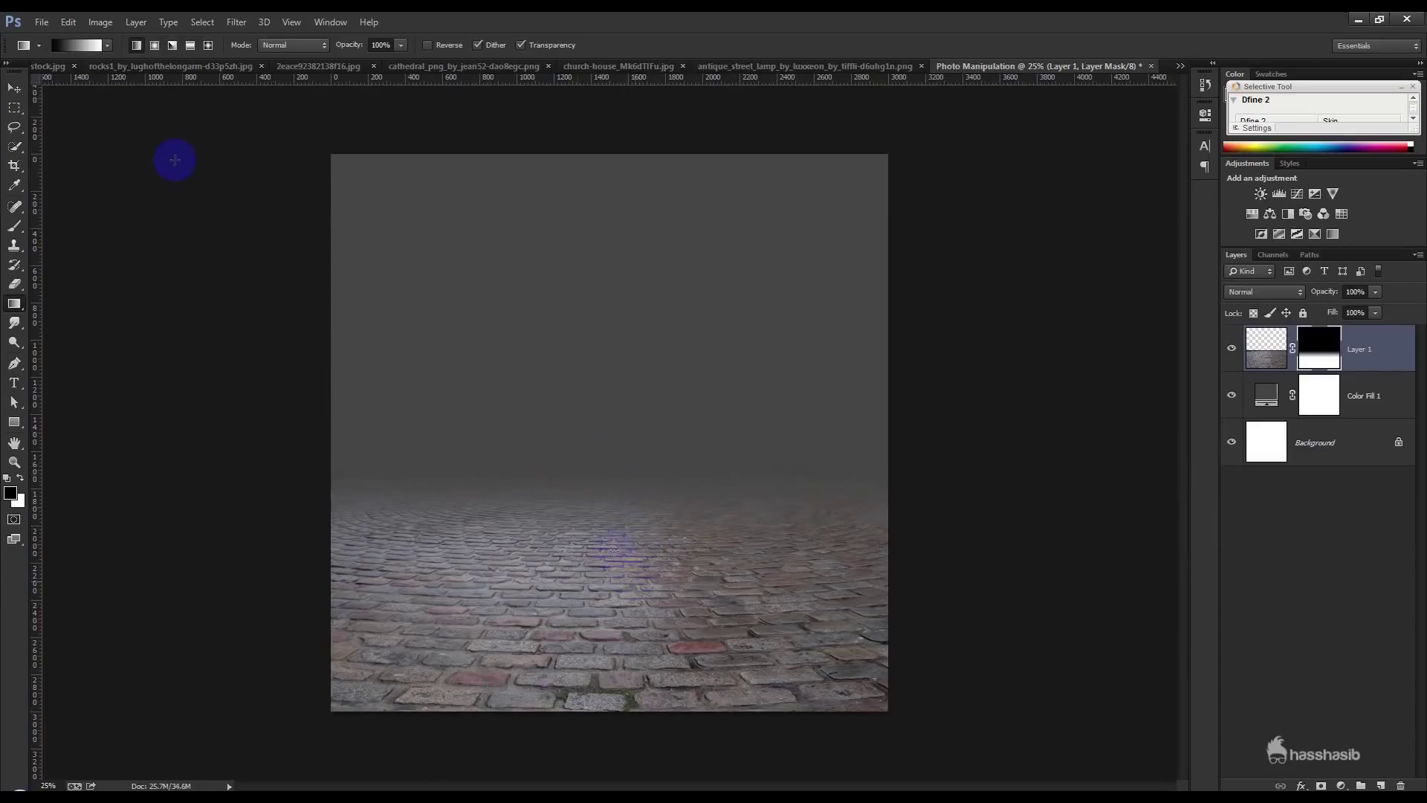
left_click(15, 90)
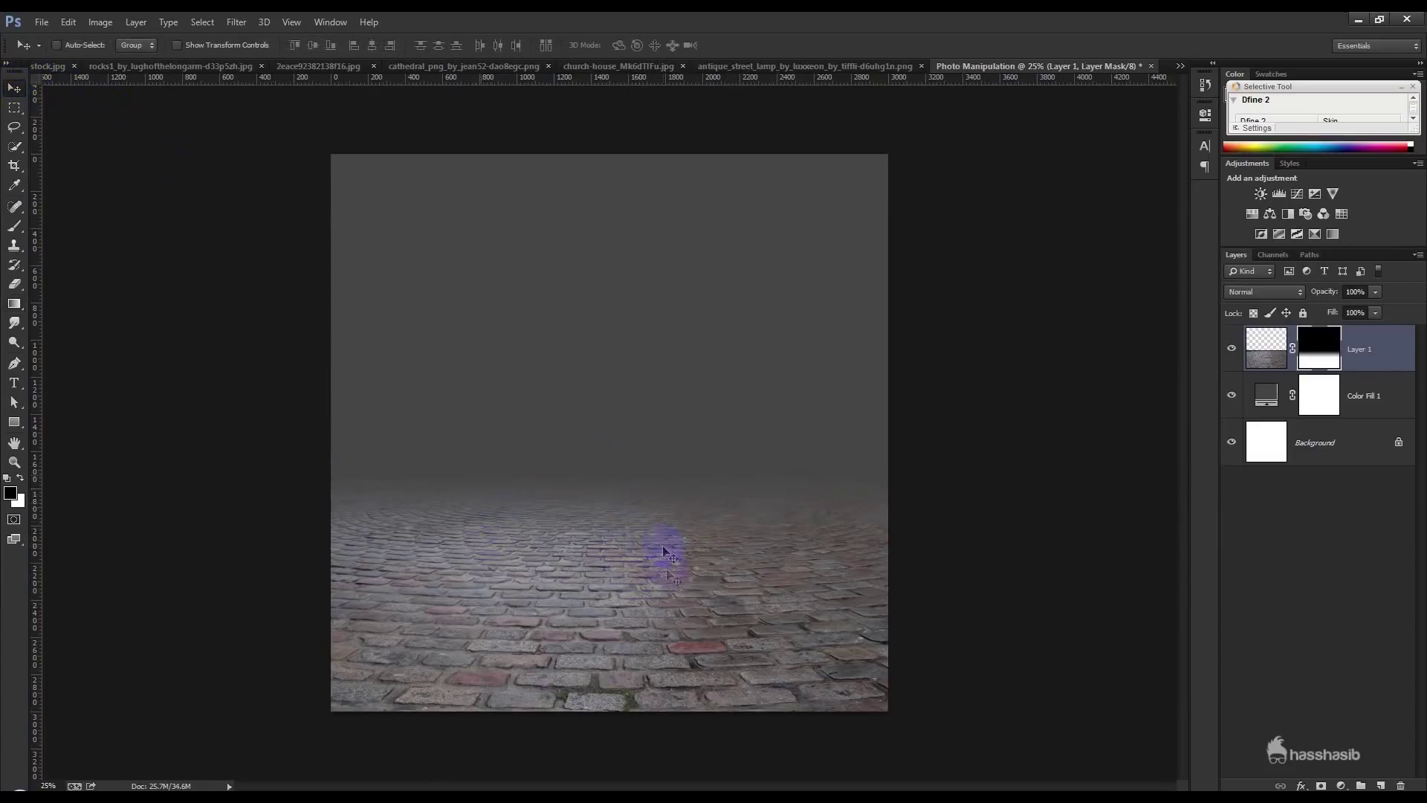
double_click(1270, 402)
- Sample a darker grey from the canvas to set the backdrop fill to #5d5d5d
left_click(771, 185)
mouse_move(607, 522)
left_mouse_down()
mouse_move(721, 545)
mouse_move(1043, 181)
left_mouse_up()
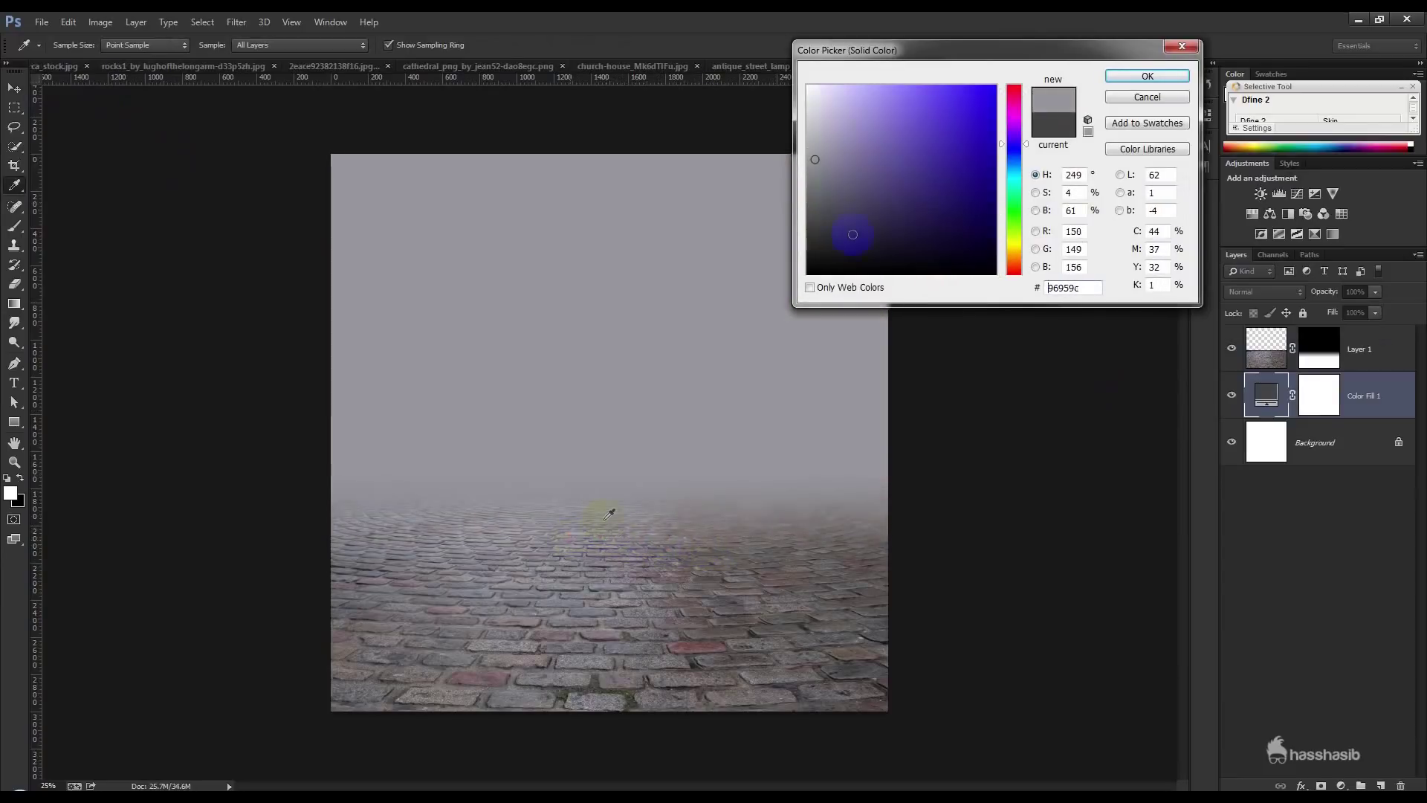
left_click(728, 200)
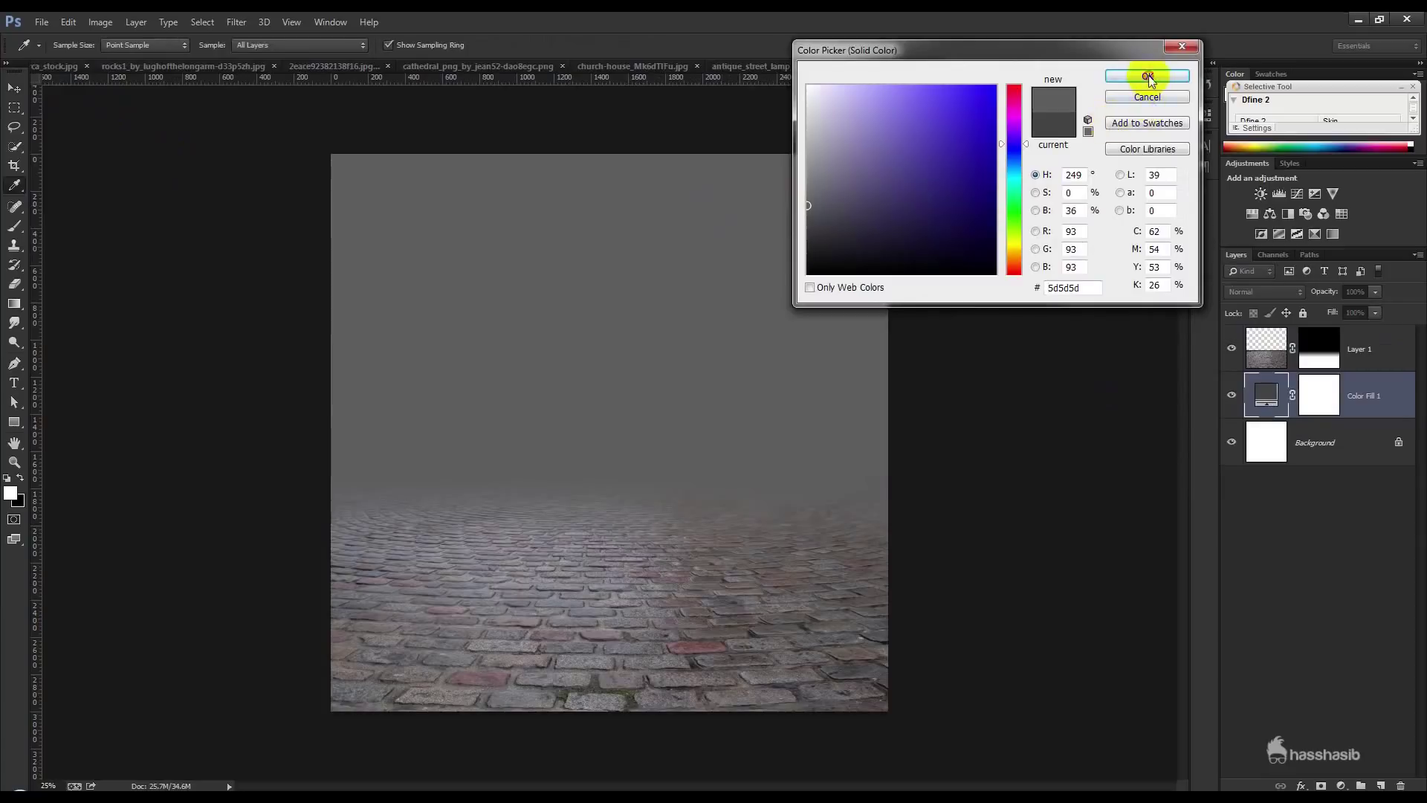
left_click(1148, 77)
left_click(143, 68)
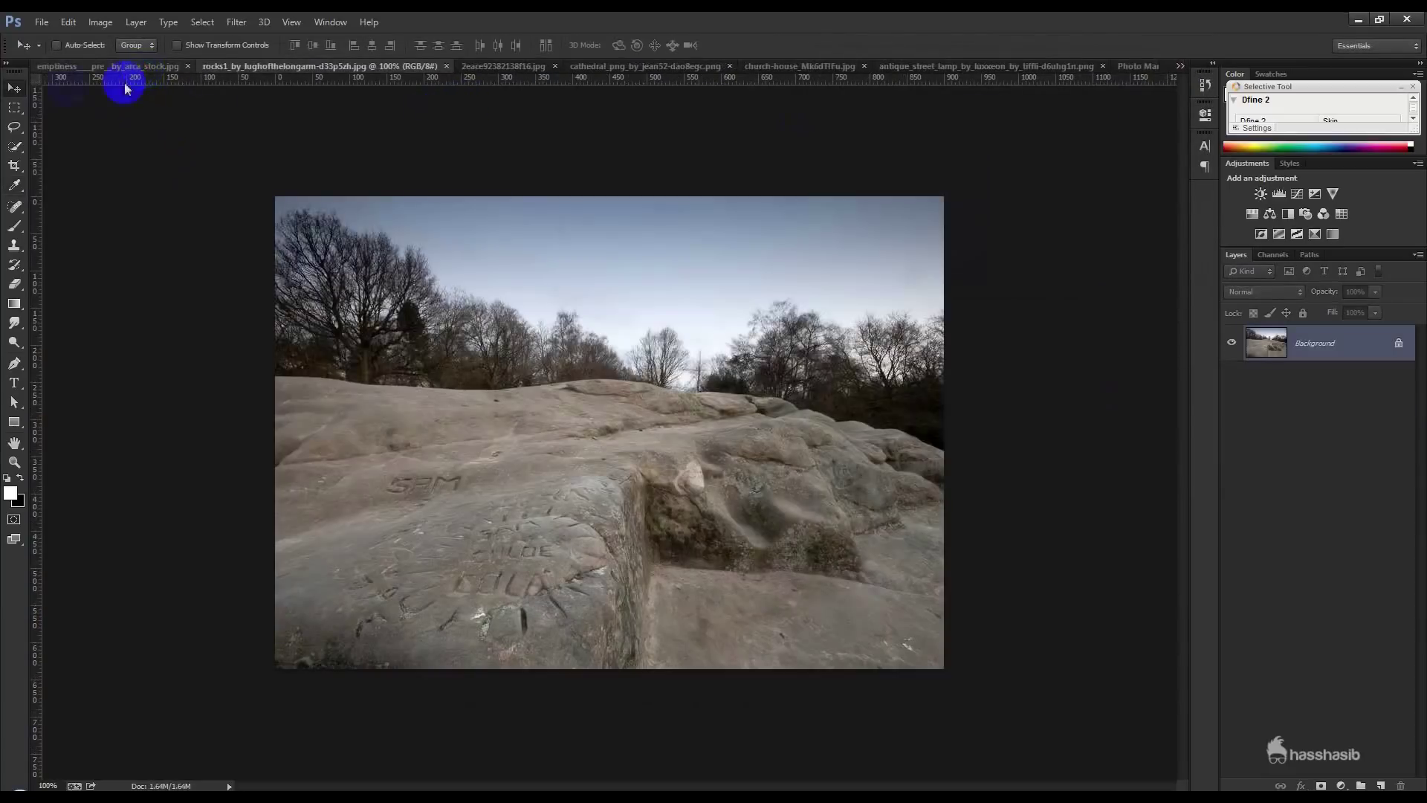
- Copy the cloudy sky from the foggy field photo into Photo Manipulation as a new layer
left_click(56, 67)
left_click(25, 110)
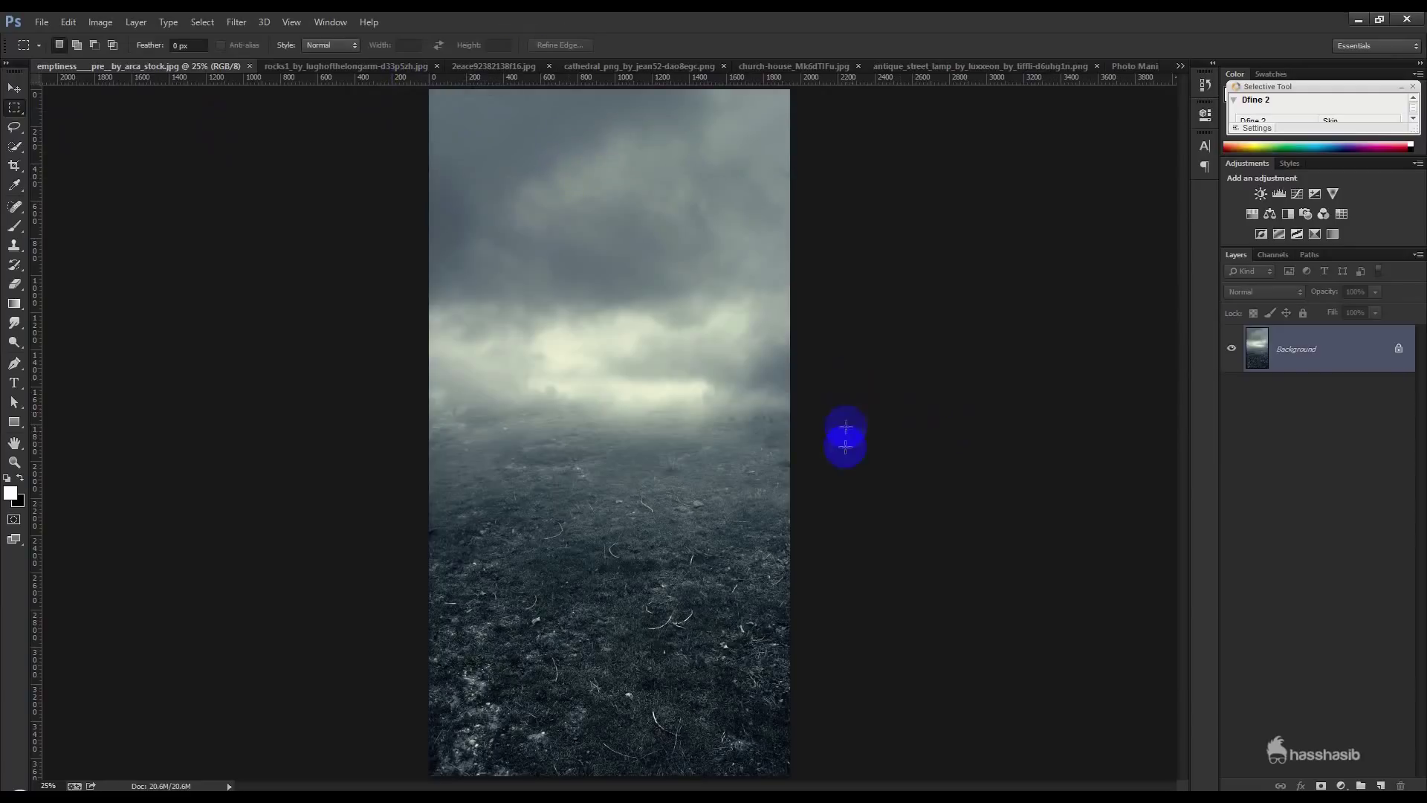
left_click_drag(843, 506, 67, 46)
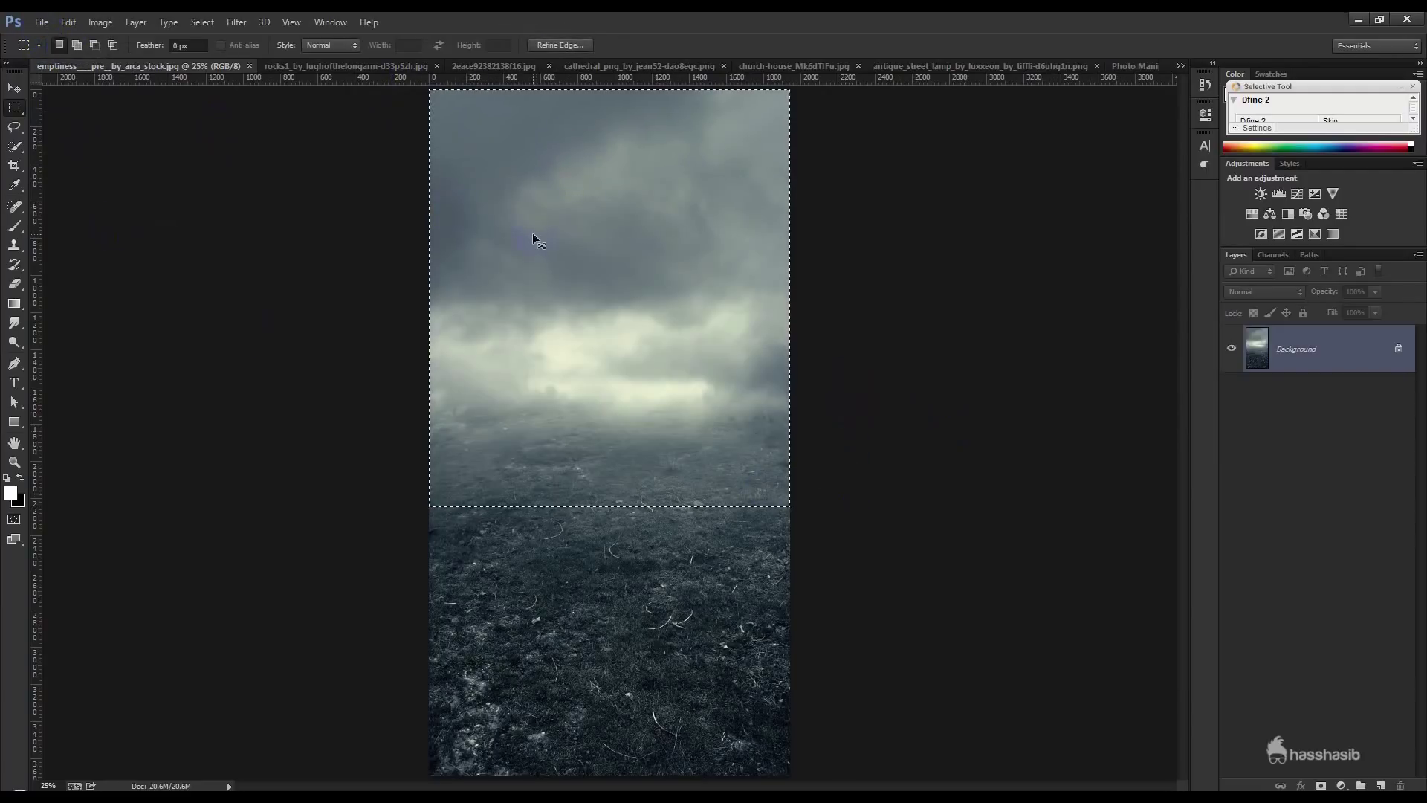
left_click(69, 23)
left_click(79, 127)
left_click(249, 68)
left_click(1115, 66)
key("ctrl+v")
- Stretch the clouds across the full canvas width and above the top edge
left_click(14, 88)
left_click_drag(674, 278, 577, 208)
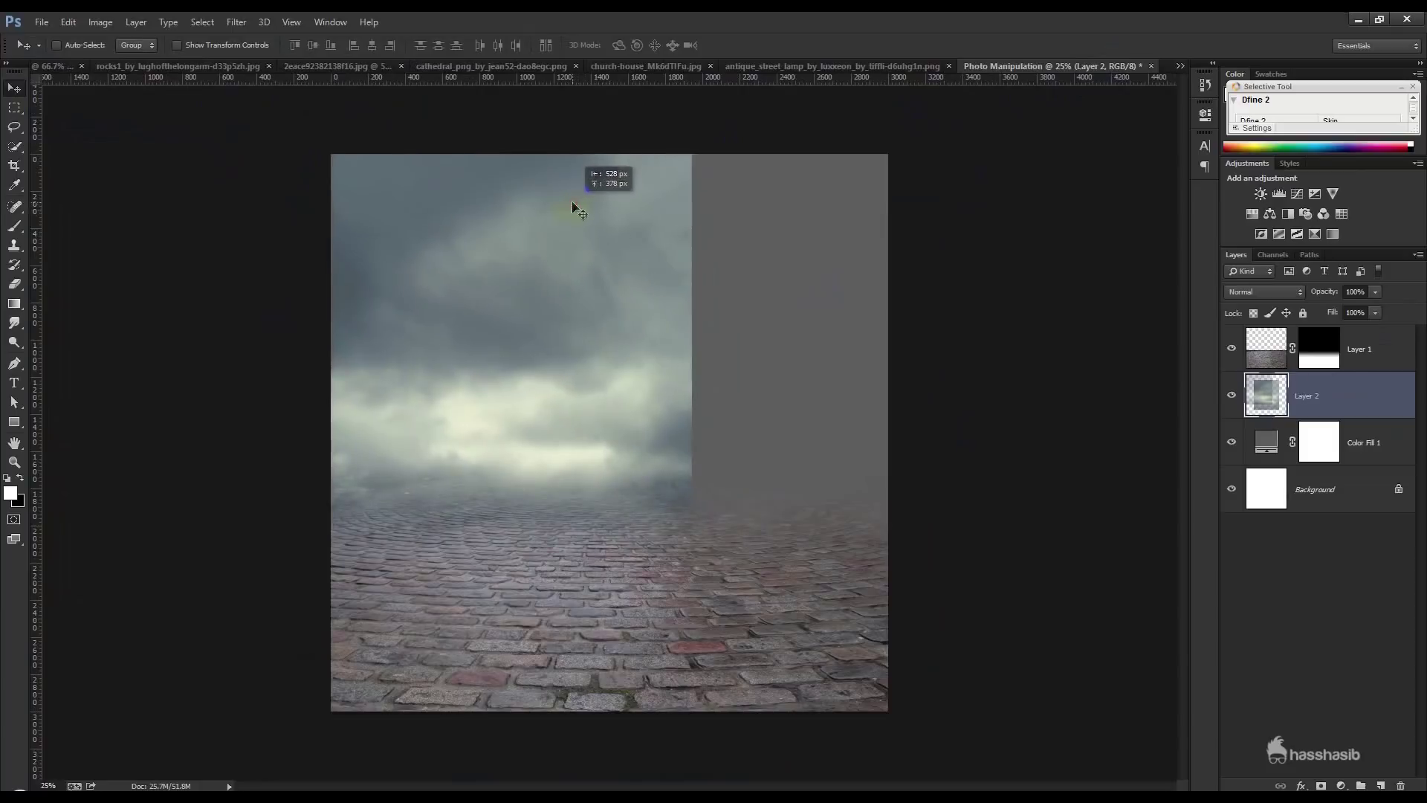
key("ctrl+t")
mouse_move(697, 571)
left_mouse_down()
mouse_move(892, 583)
mouse_move(888, 549)
left_mouse_up()
left_click_drag(610, 154, 614, 57)
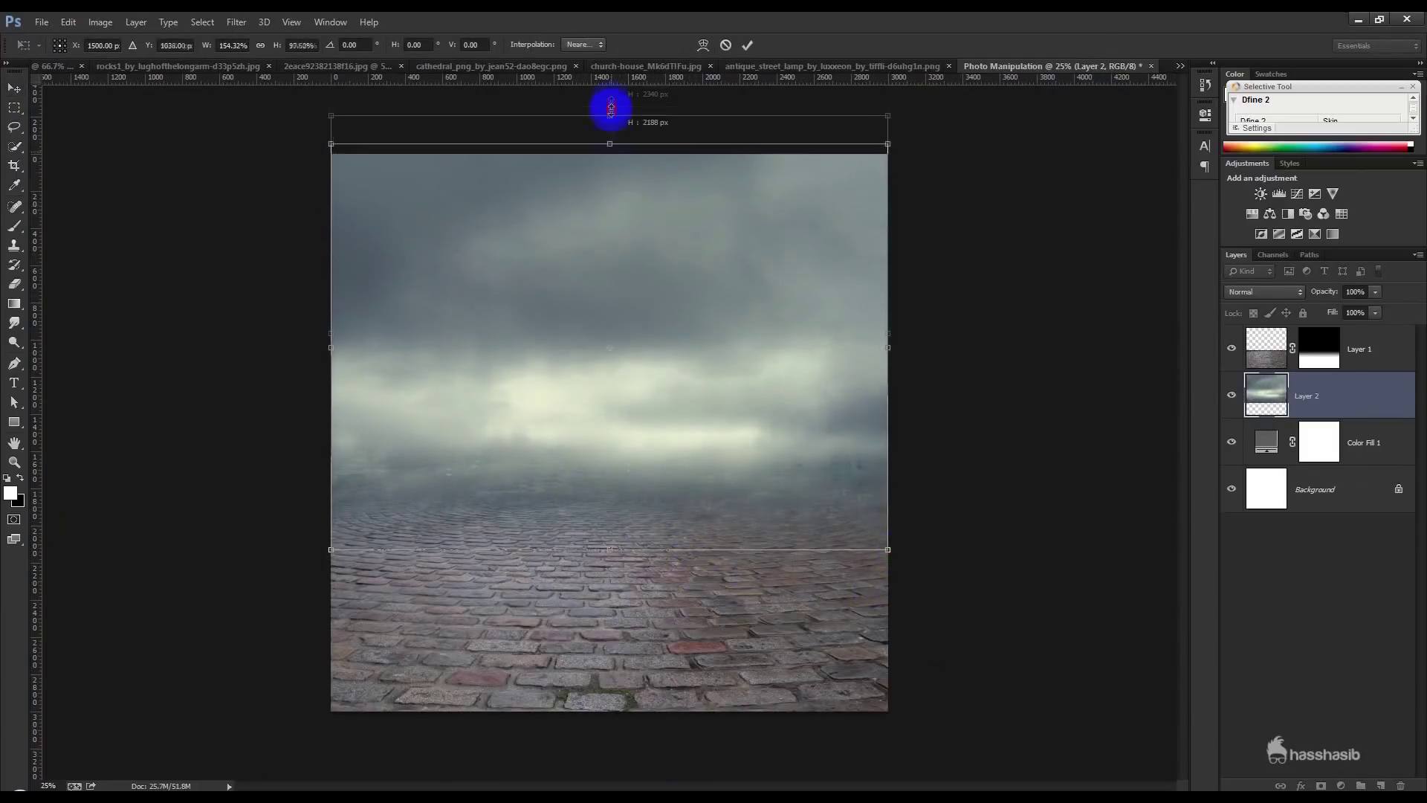
left_click_drag(623, 566, 623, 576)
key("Return")
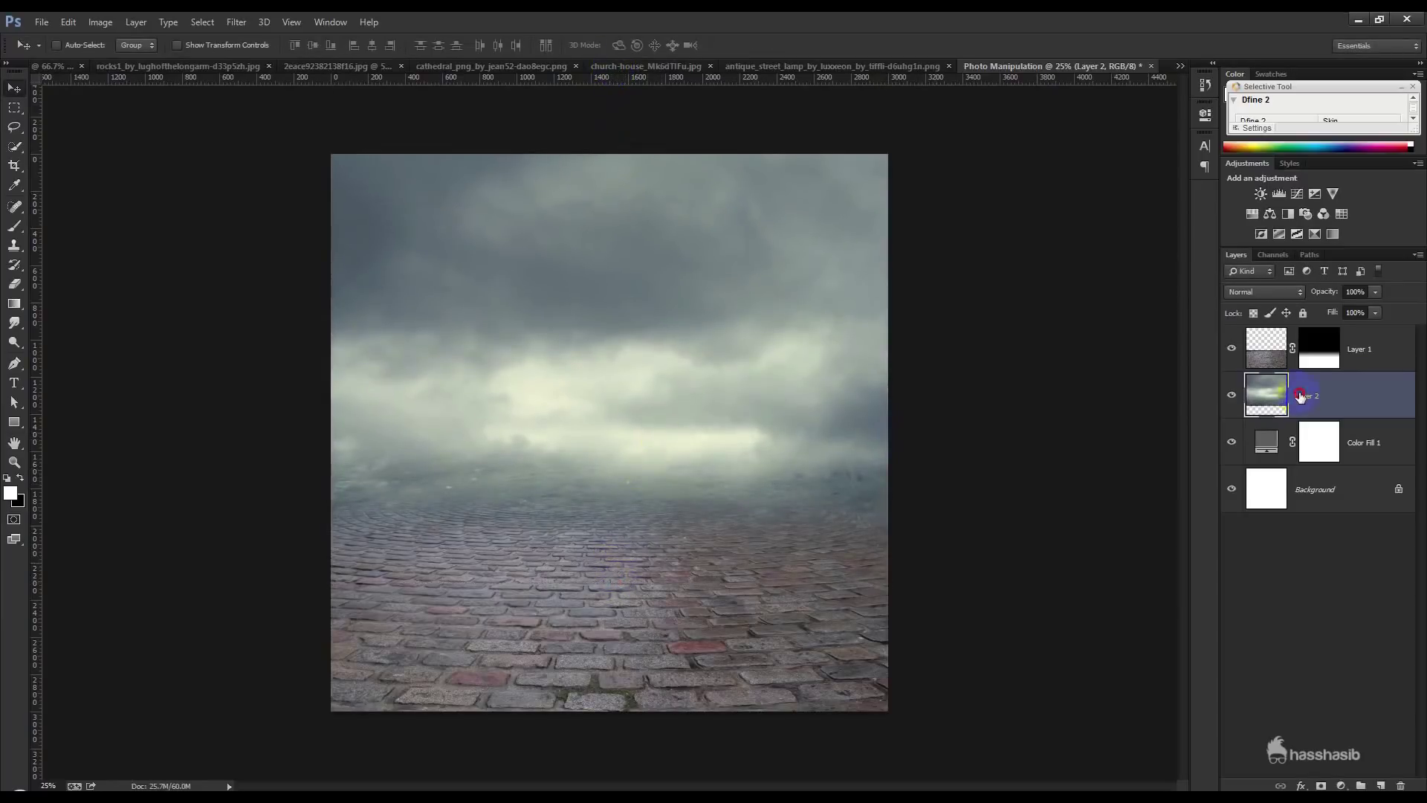
- Mask the cloud layer with a gradient fading into the fog and shift it down 116 px
left_click(1322, 786)
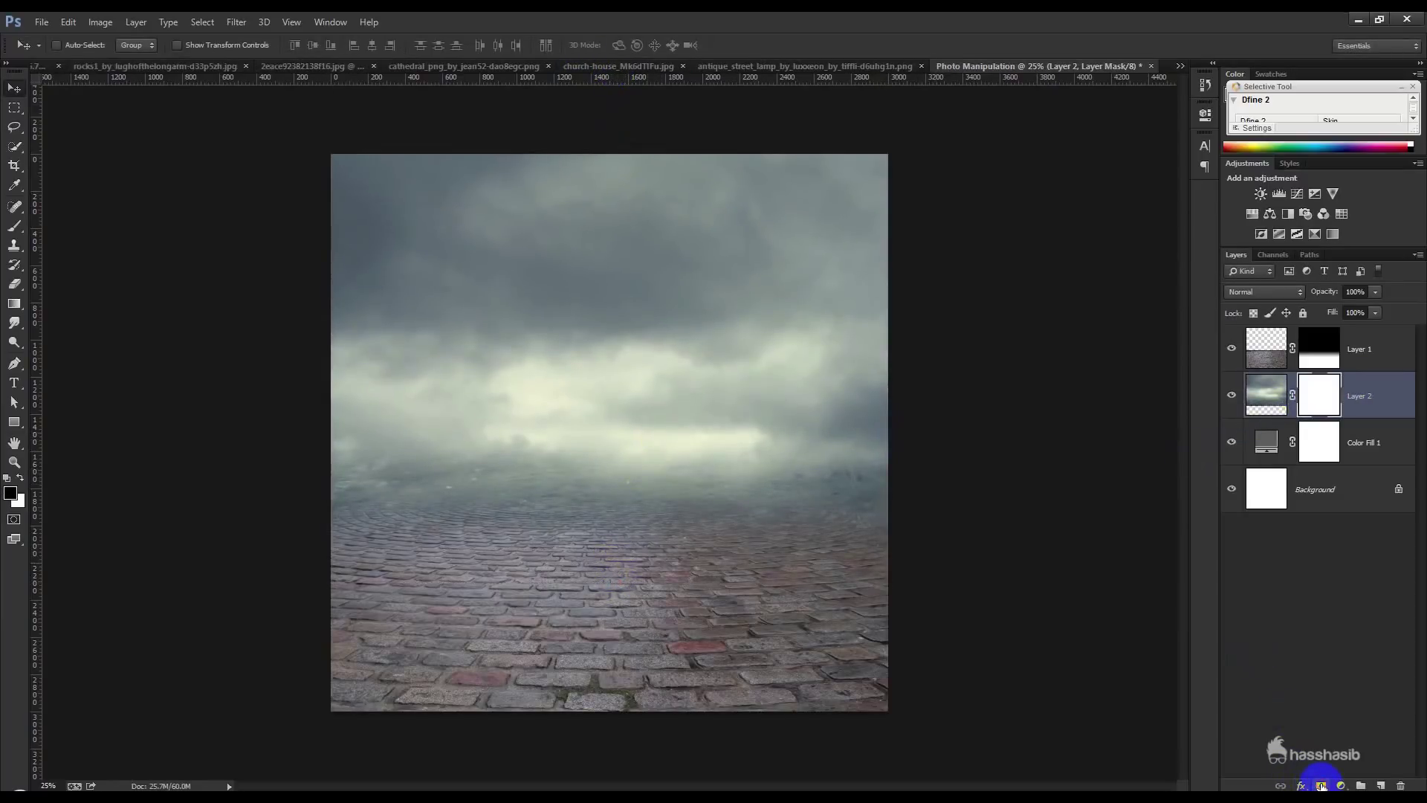
left_click(14, 305)
left_click_drag(578, 304, 580, 304)
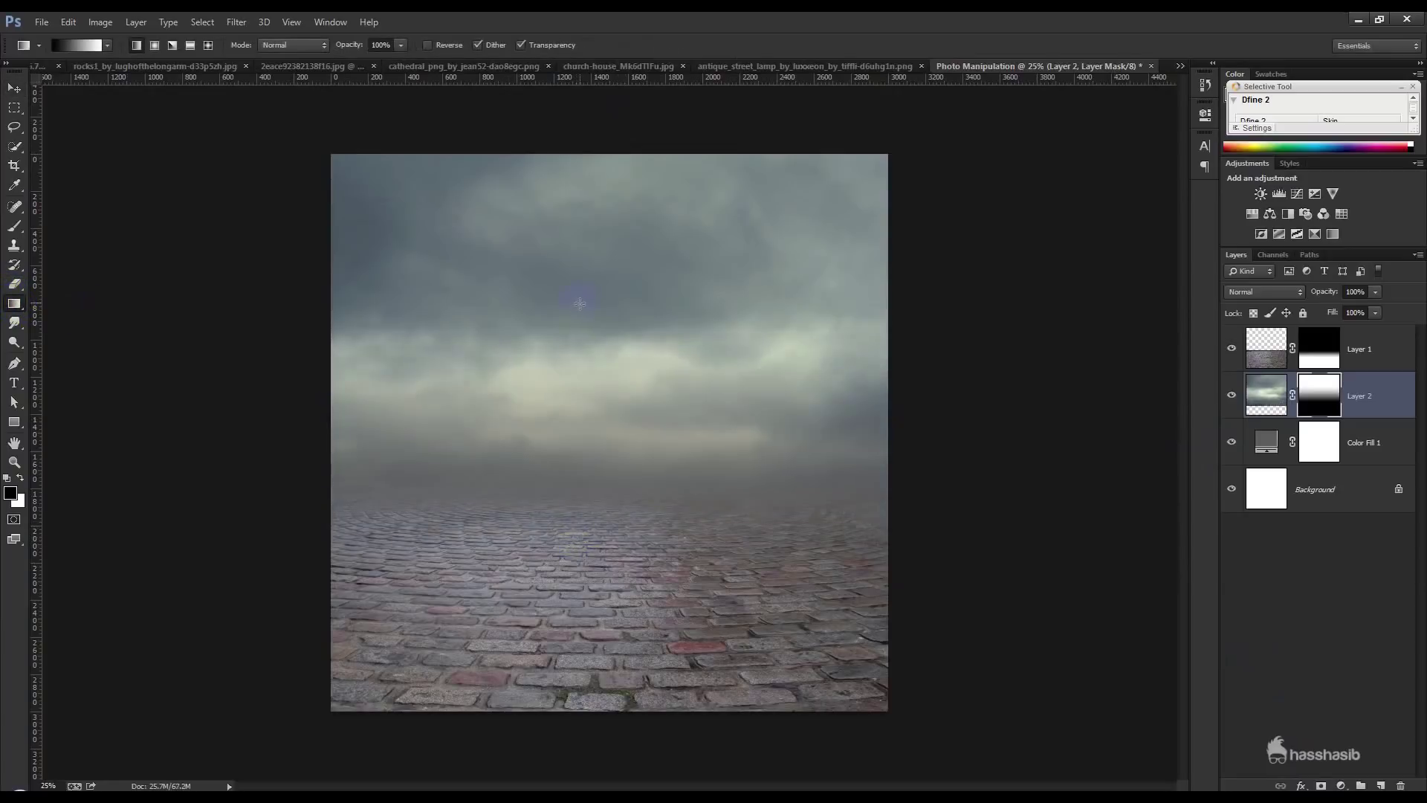
left_click(14, 88)
left_click_drag(608, 188, 607, 217)
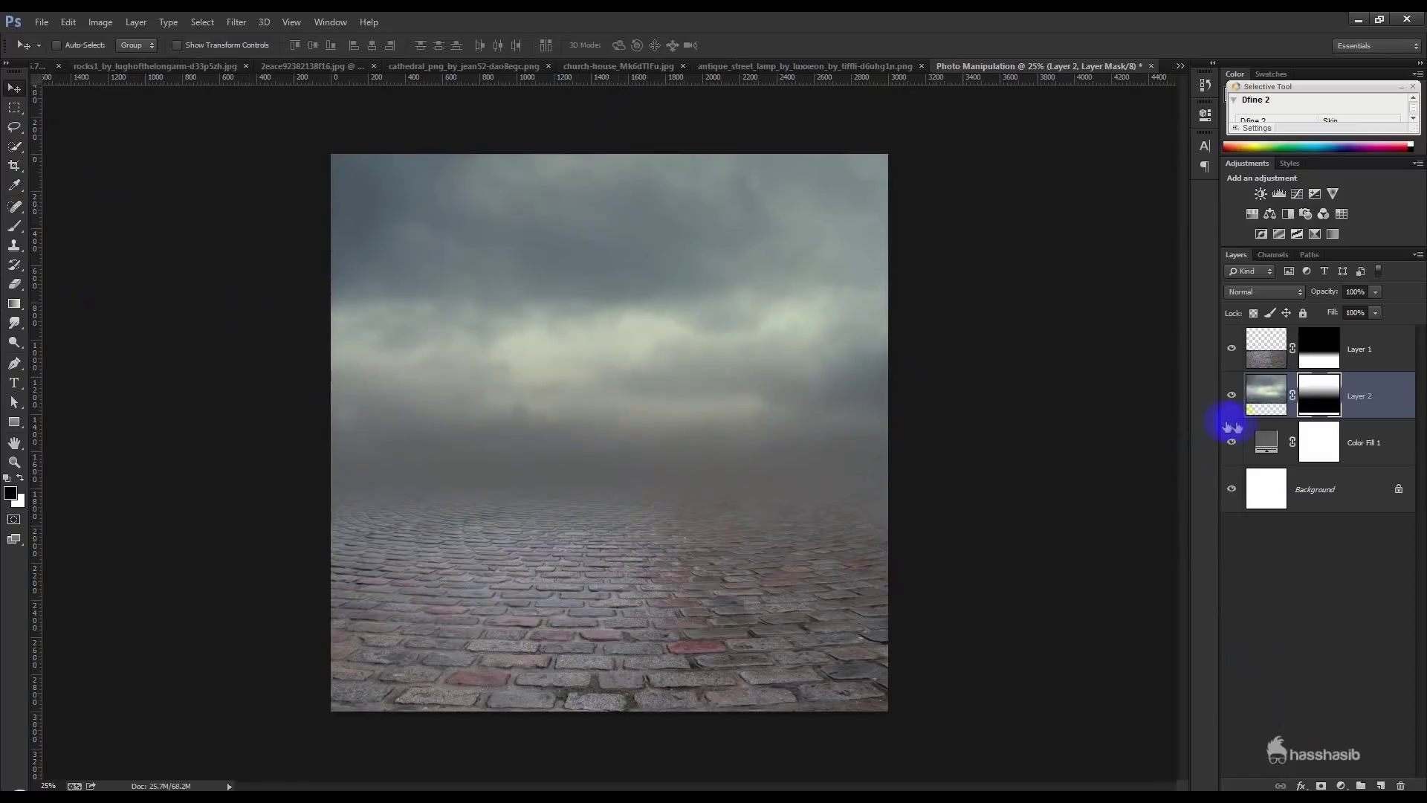
double_click(1266, 442)
- Sample various fog, cloud and sky tones from the canvas for the backdrop fill
left_click(714, 406)
left_click(639, 384)
left_click(669, 382)
left_click(681, 383)
left_click(640, 404)
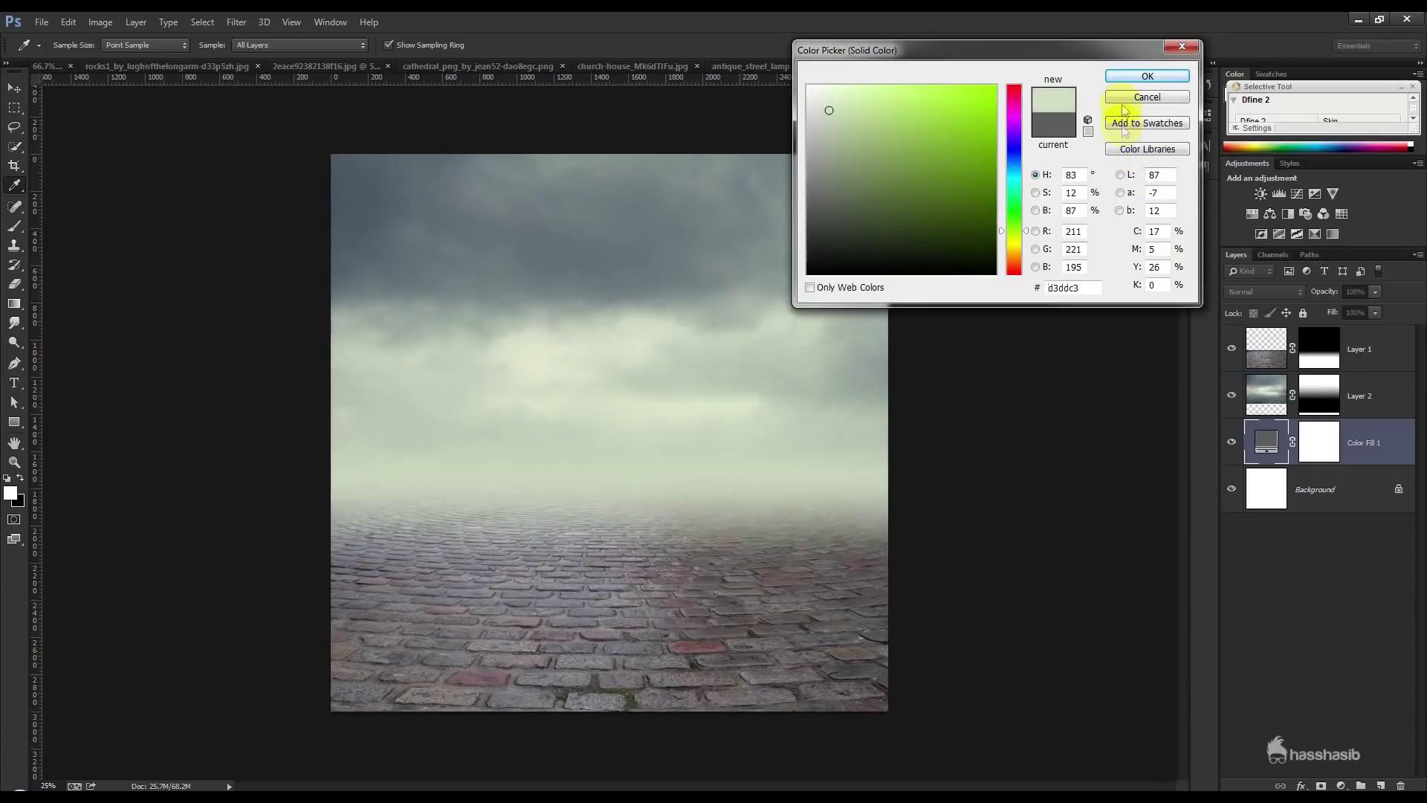
left_click(605, 446)
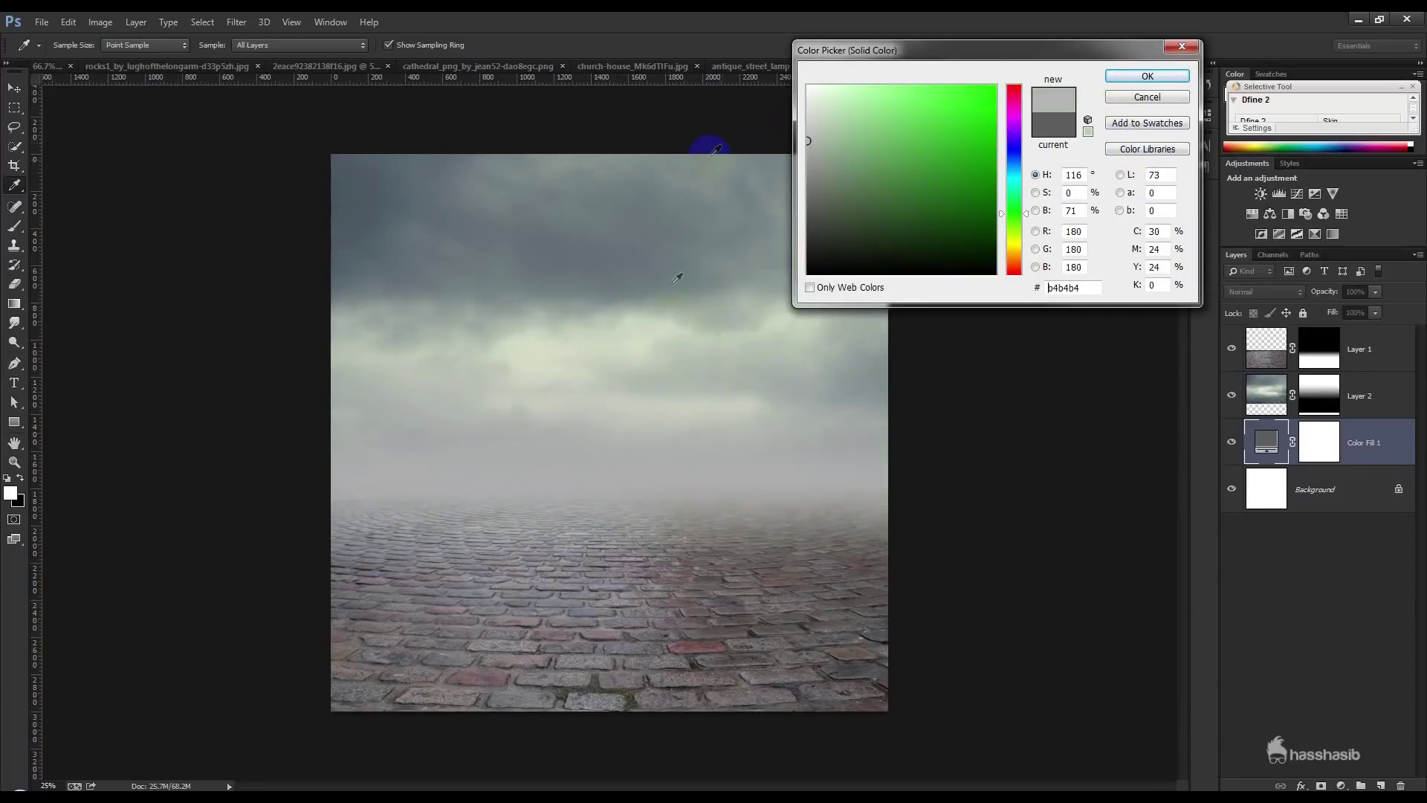
left_click(707, 323)
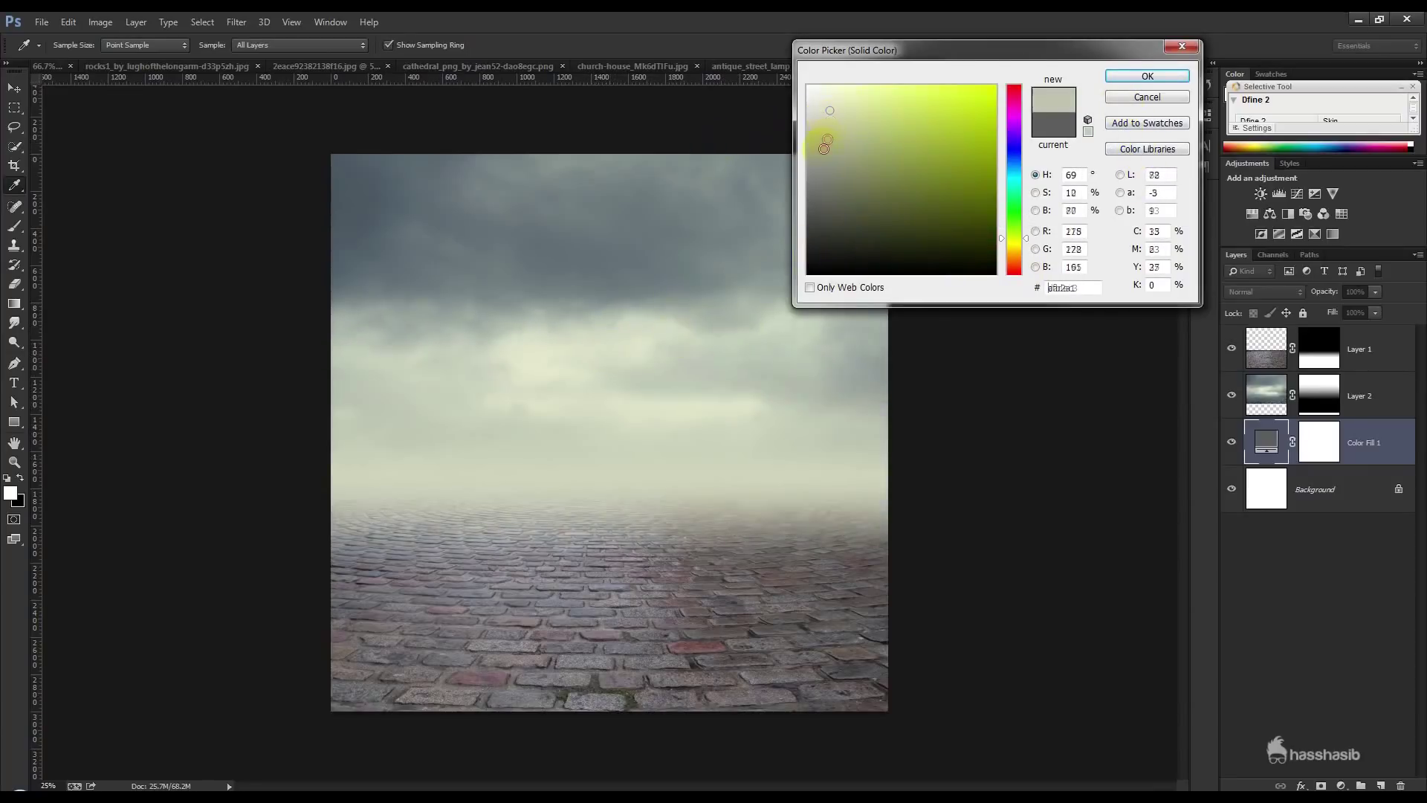
left_click(823, 149)
left_click(644, 165)
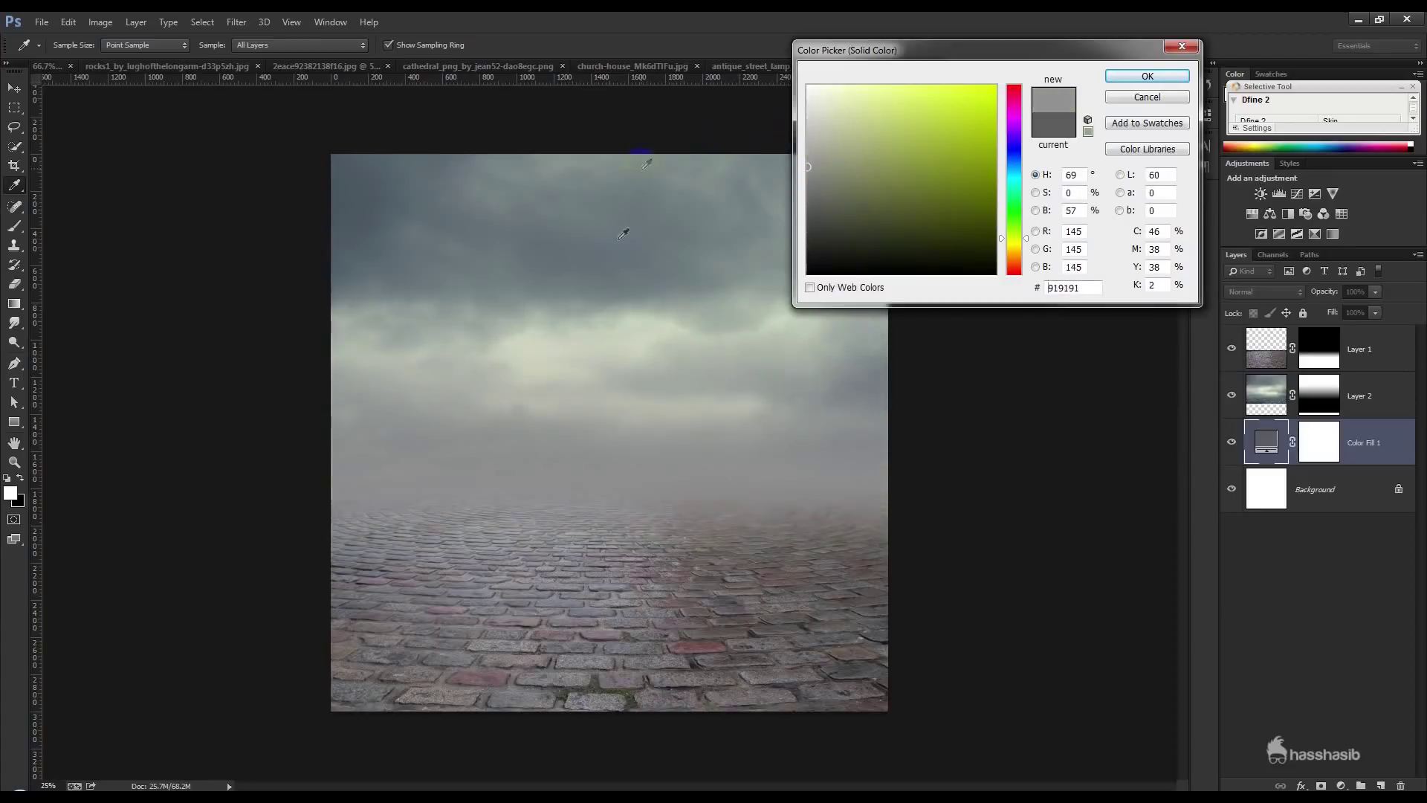
- Refine the backdrop fill to a muted grey-green #a3a69a and confirm it
mouse_move(885, 379)
left_mouse_down()
mouse_move(895, 395)
mouse_move(446, 216)
mouse_move(637, 356)
mouse_move(836, 444)
left_mouse_up()
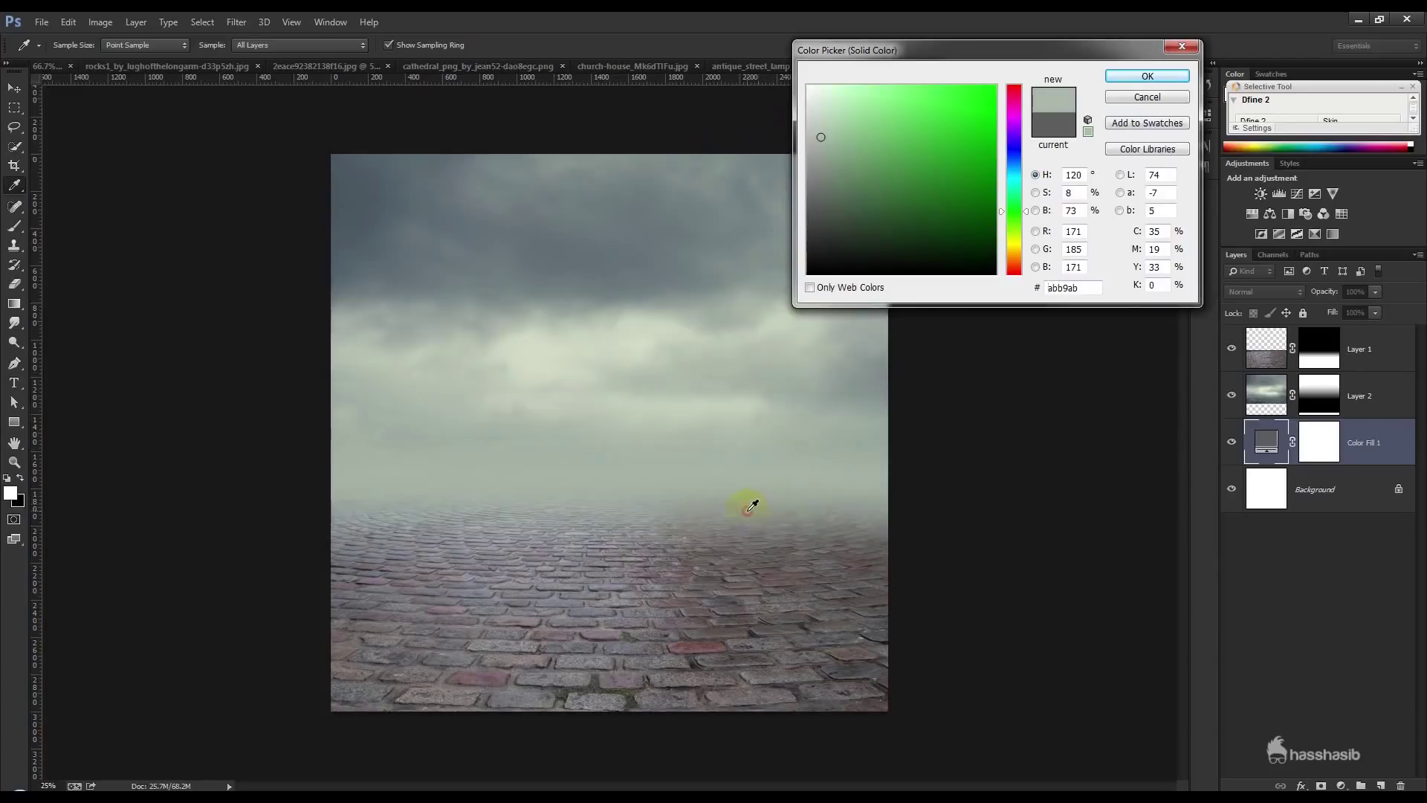
left_click_drag(749, 509, 751, 512)
left_click_drag(652, 501, 671, 362)
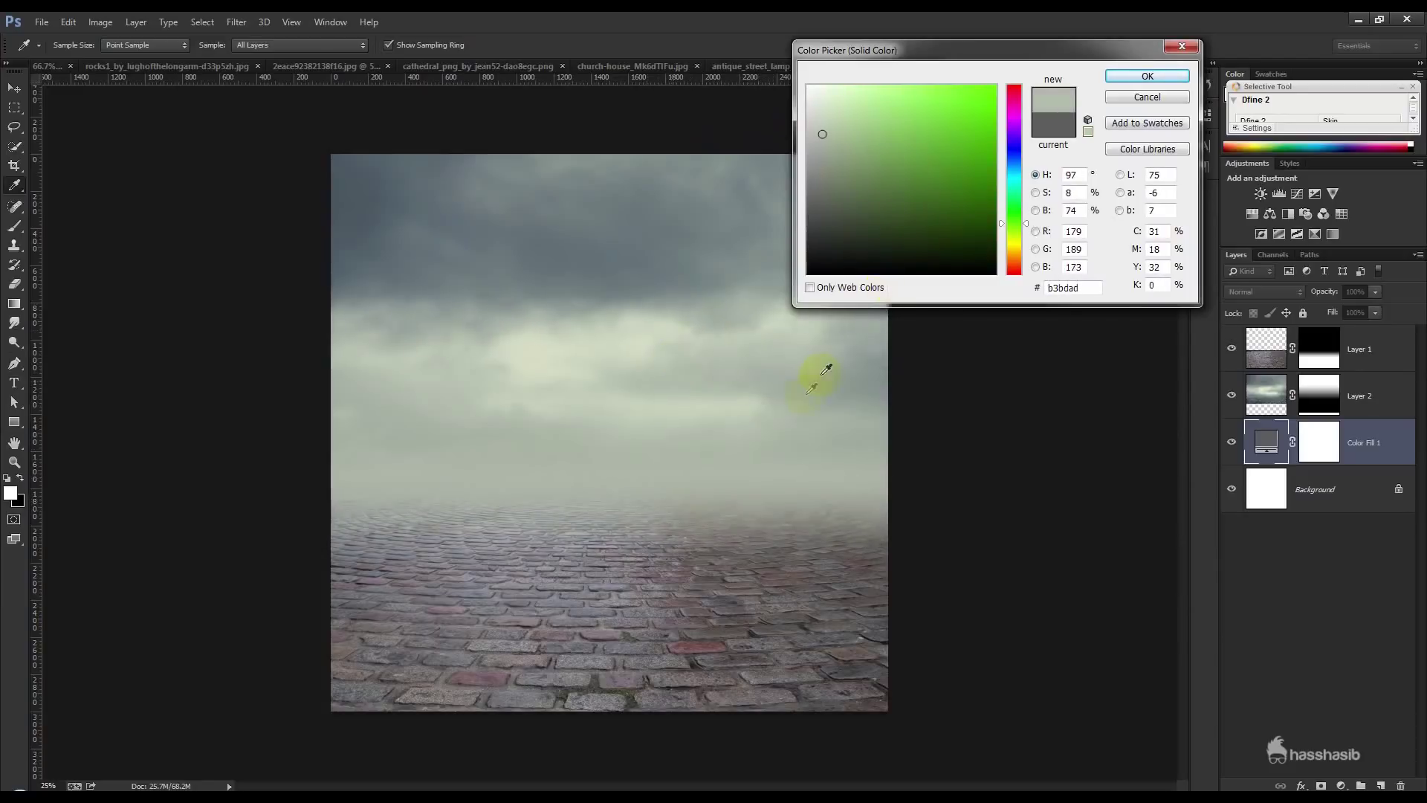
mouse_move(772, 223)
left_mouse_down()
mouse_move(773, 197)
mouse_move(682, 169)
left_mouse_up()
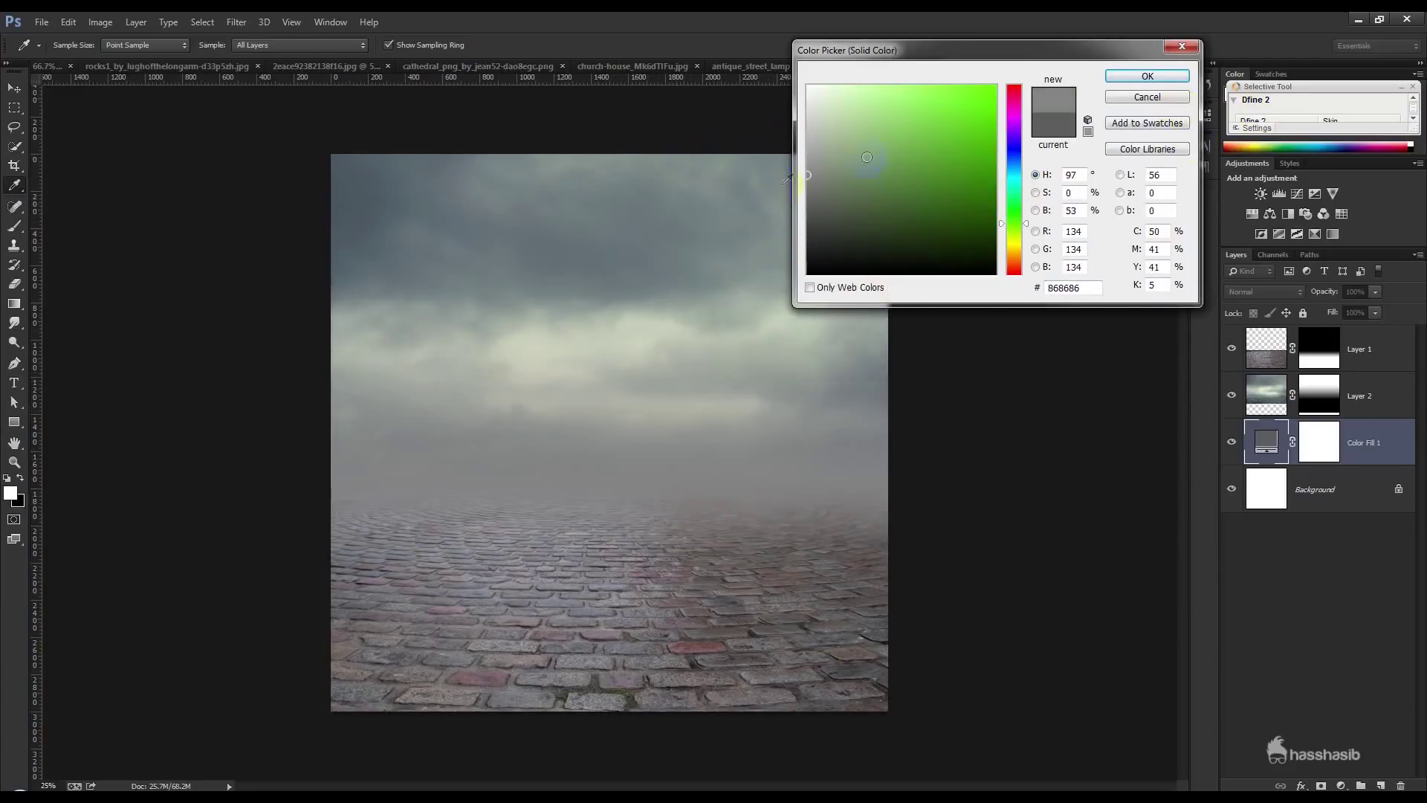
left_click_drag(789, 168, 802, 178)
left_click(1006, 231)
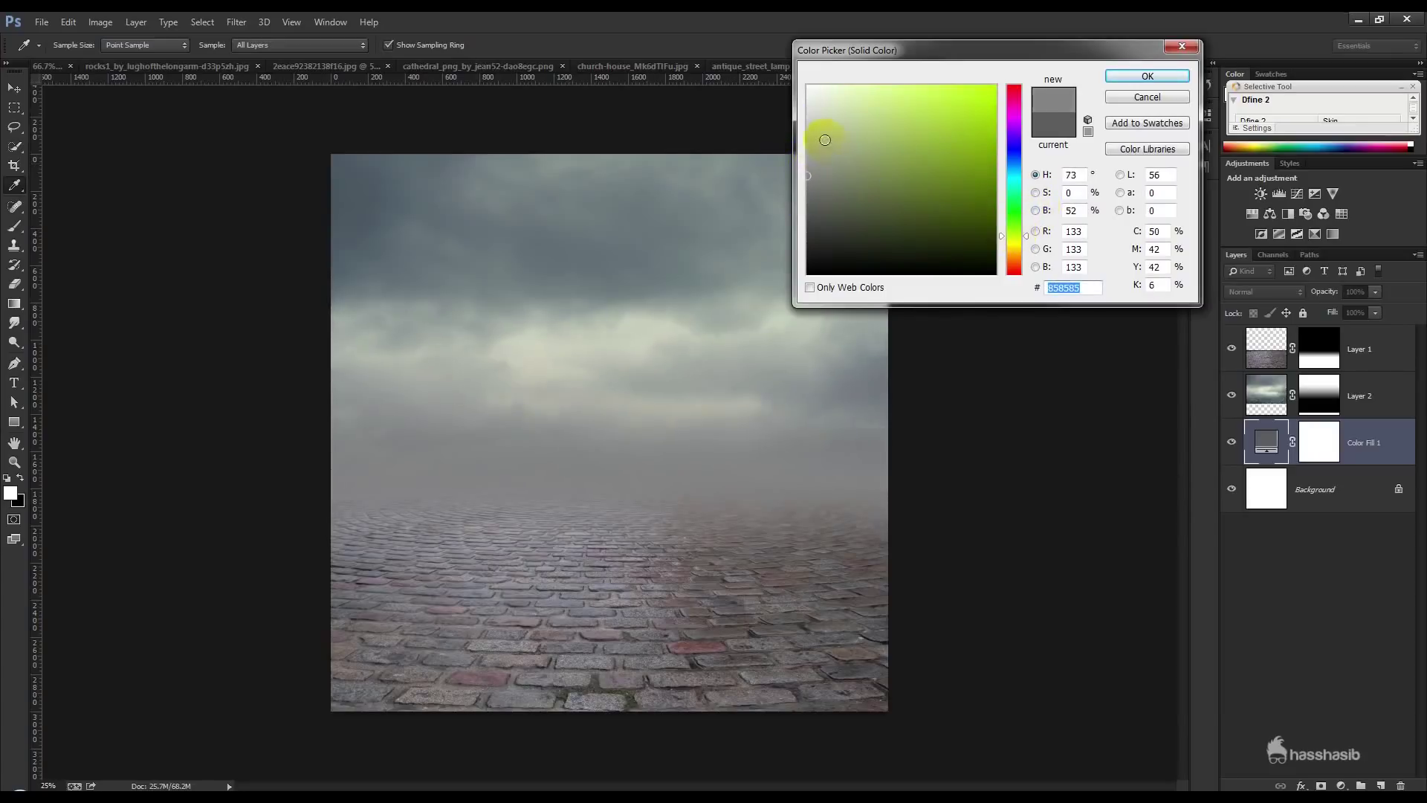
left_click(825, 140)
left_click_drag(820, 170, 823, 154)
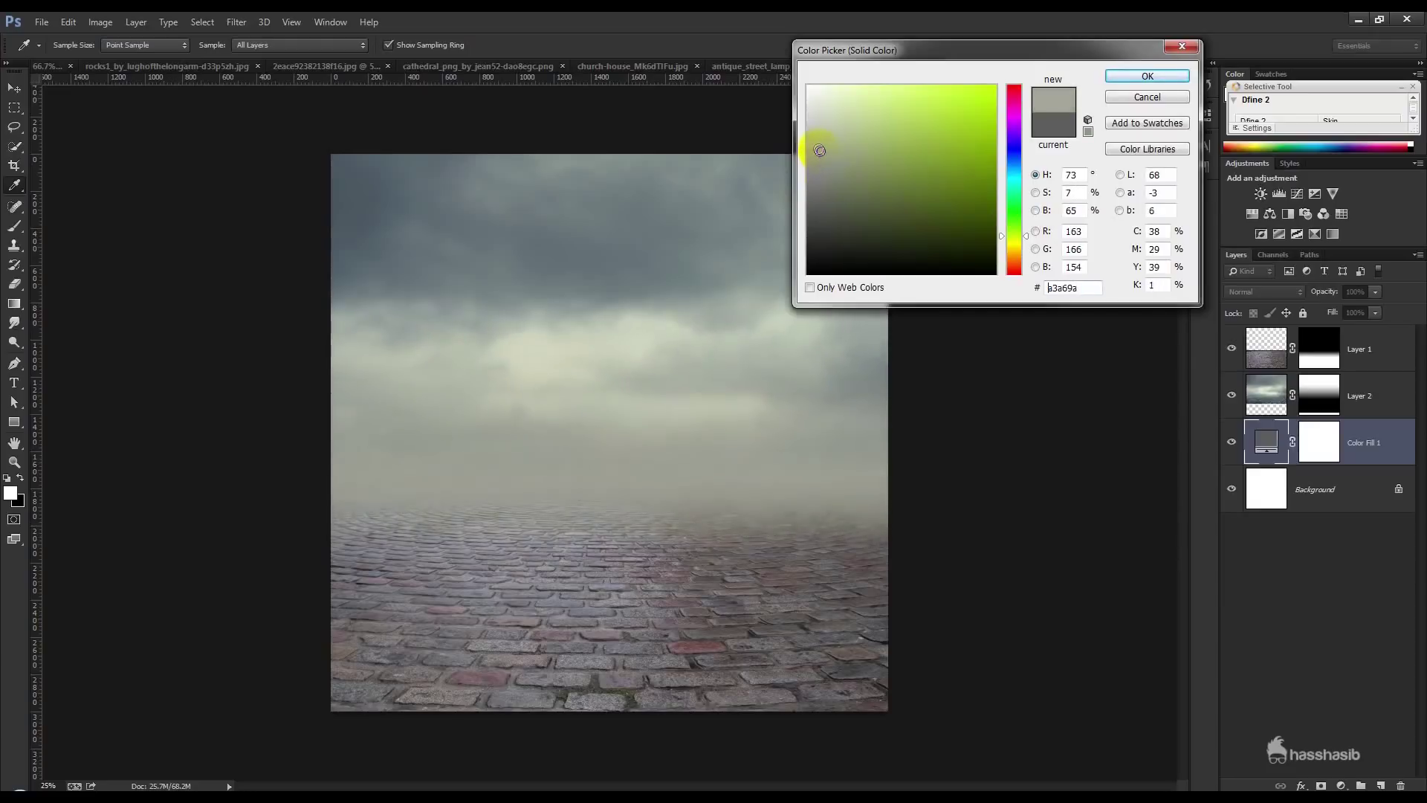
left_click(1147, 76)
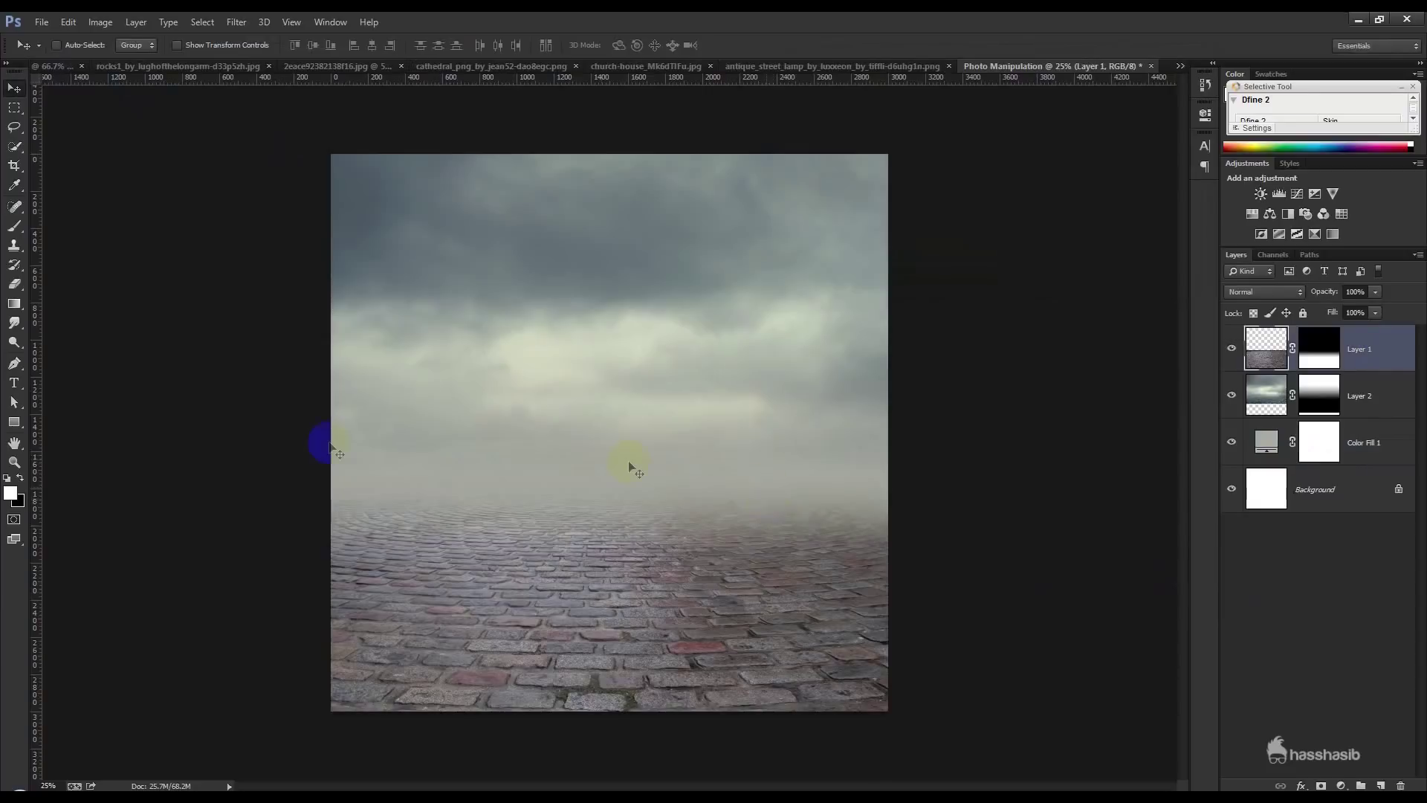
- Bring the rocks1 photo into the composition as a new layer and close its document
left_click(179, 69)
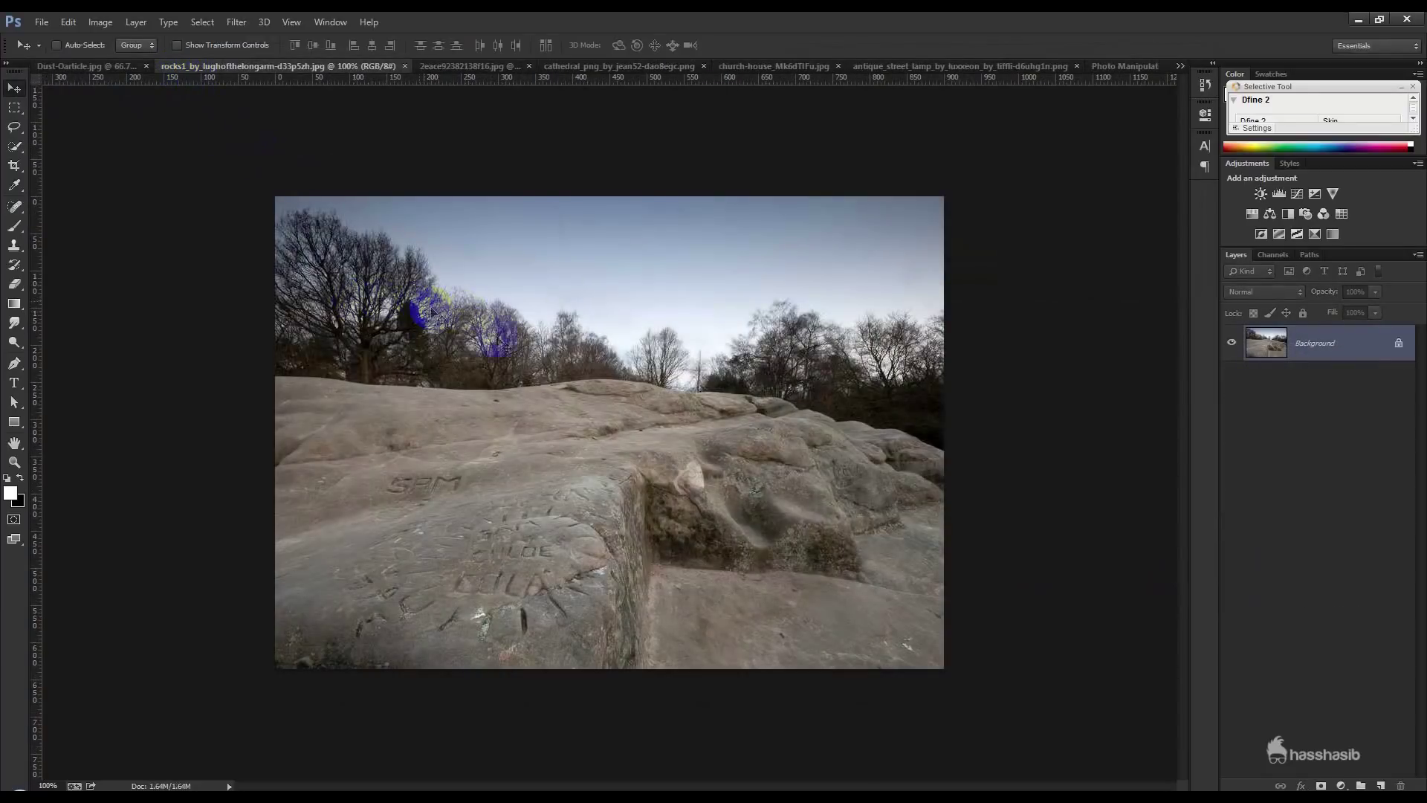
left_click_drag(688, 409, 688, 409)
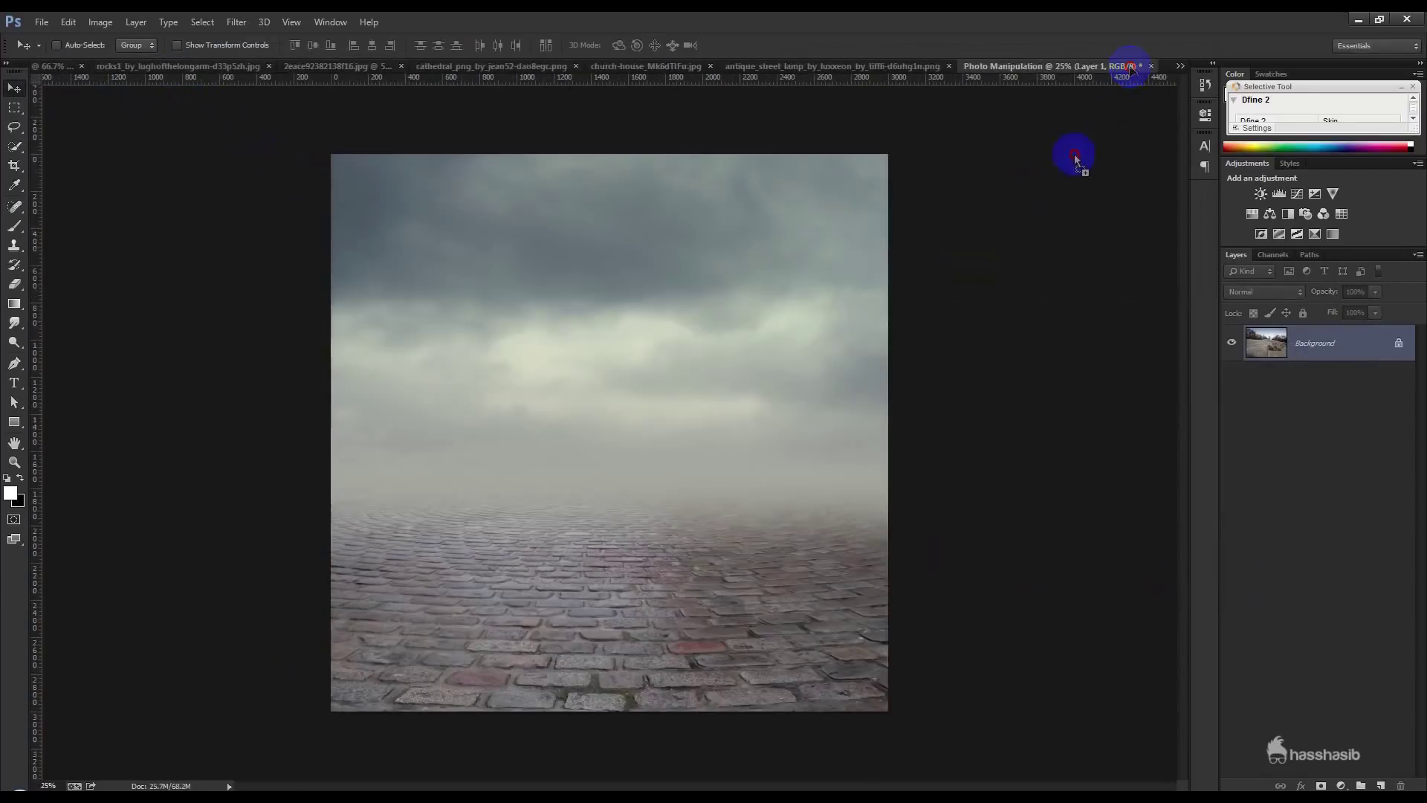
left_click(144, 66)
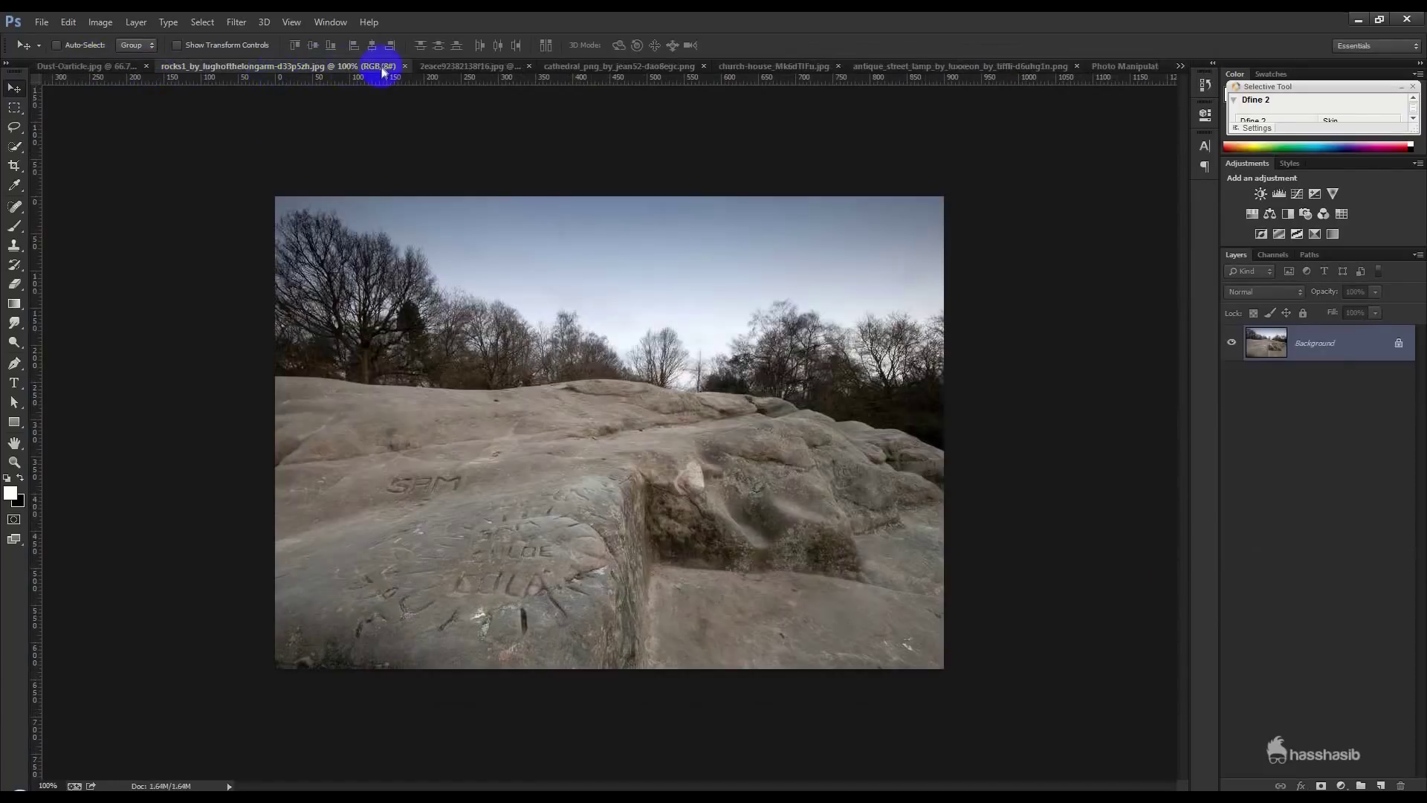
left_click(398, 66)
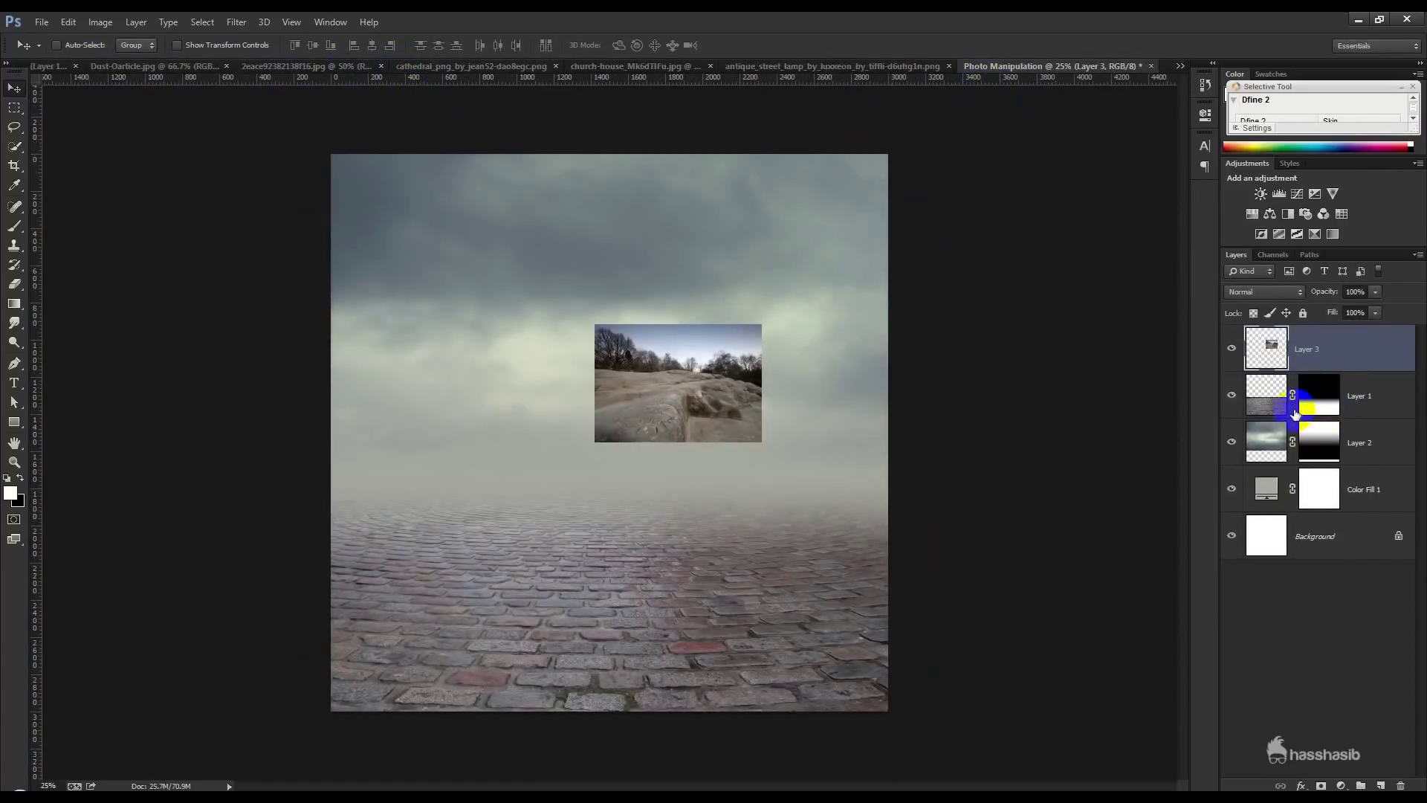
- Enlarge the rock layer to about 337% and tilt it -4.2°
key("ctrl+t")
mouse_move(762, 444)
left_mouse_down()
mouse_move(940, 500)
mouse_move(1019, 500)
left_mouse_up()
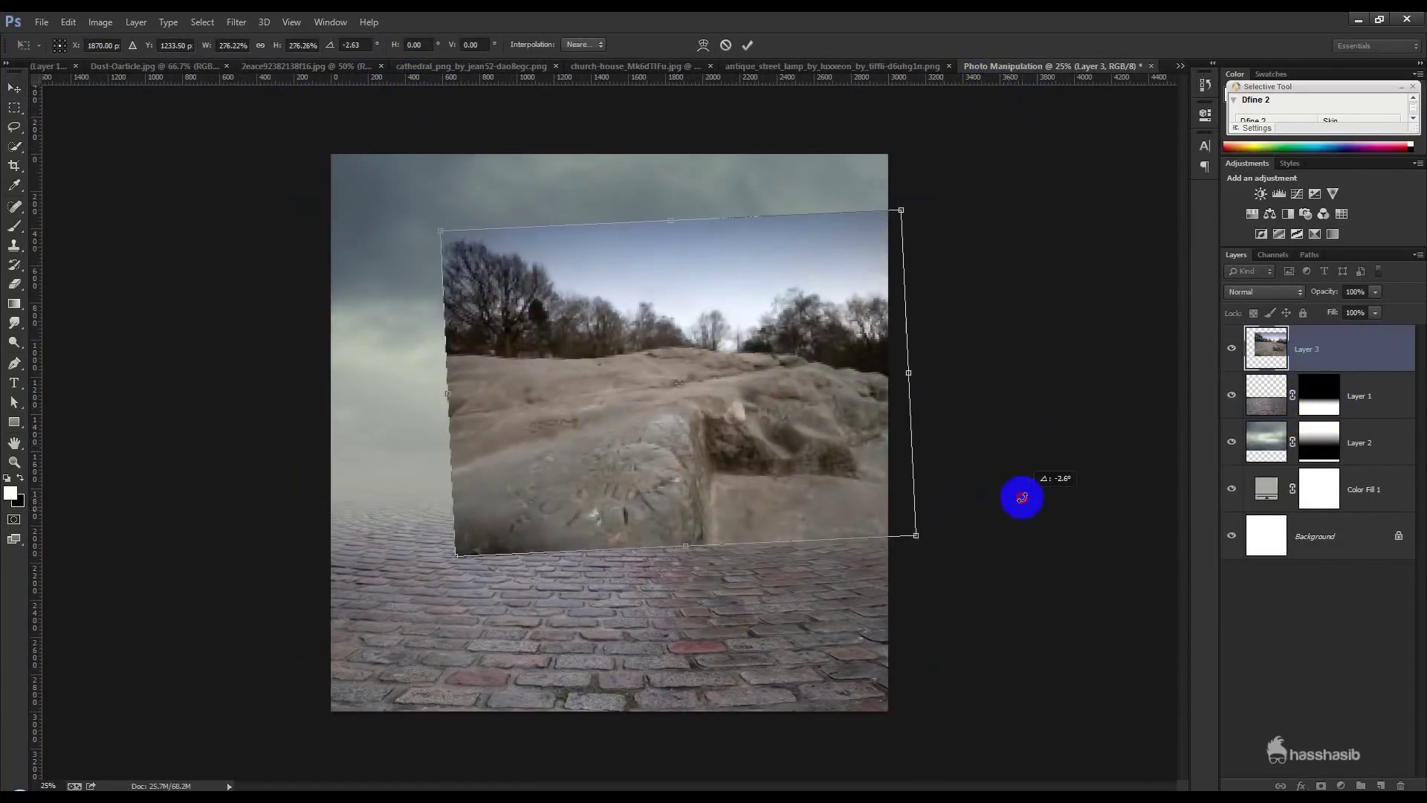
mouse_move(654, 542)
left_mouse_down()
mouse_move(588, 551)
mouse_move(602, 544)
left_mouse_up()
mouse_move(798, 651)
left_mouse_down()
mouse_move(927, 682)
mouse_move(991, 650)
left_mouse_up()
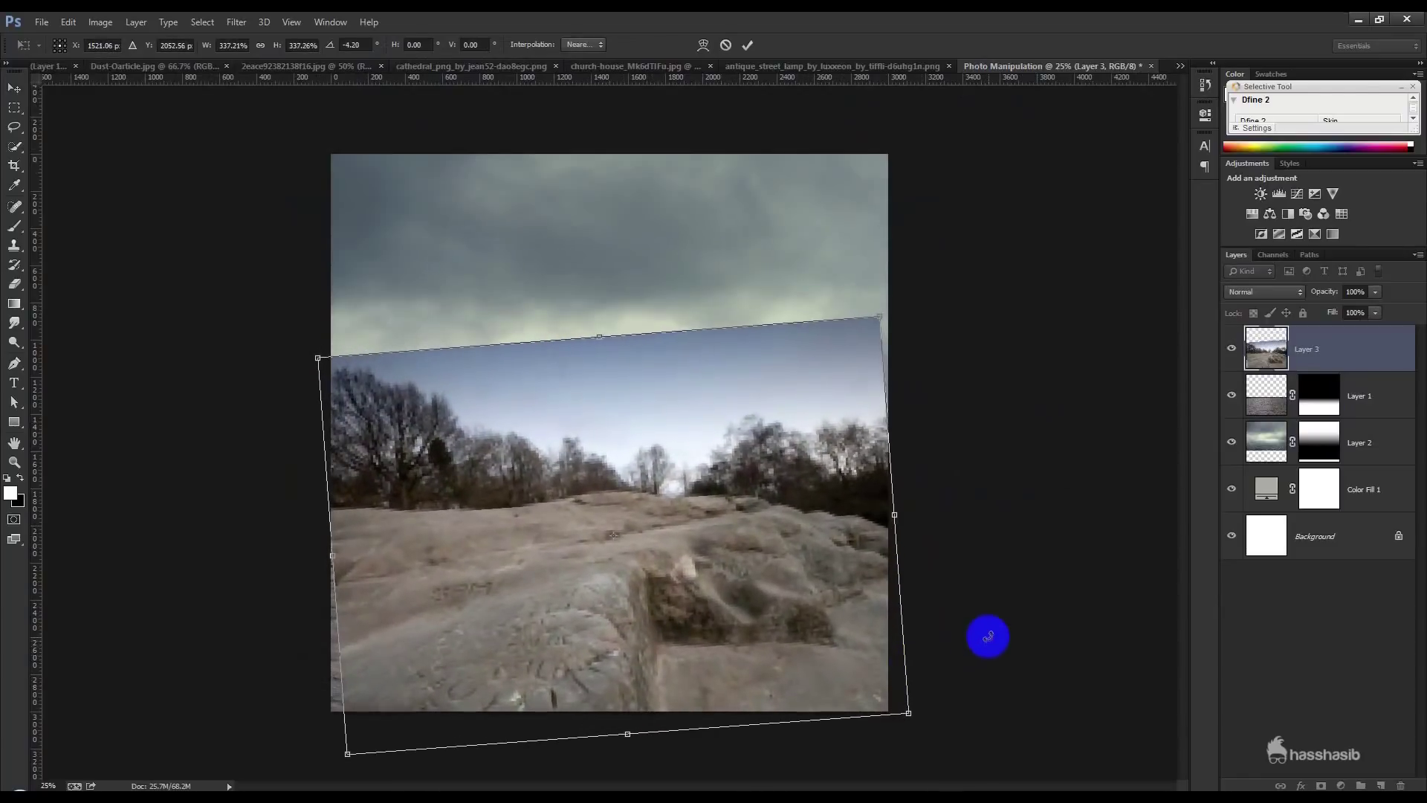
key("Return")
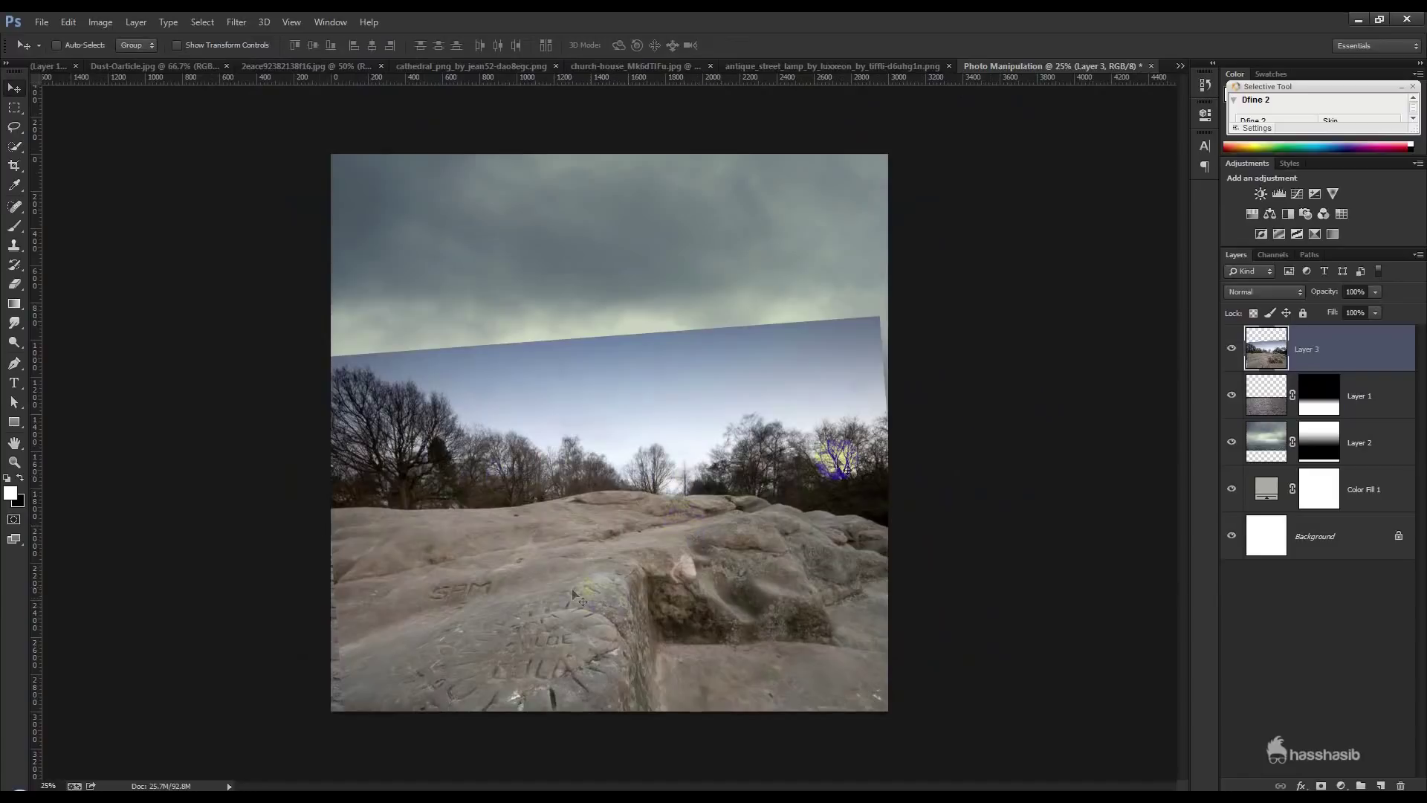
- Set the rock photo to Multiply, nudge it down, and fade its lower part with a gradient mask
left_click(1273, 293)
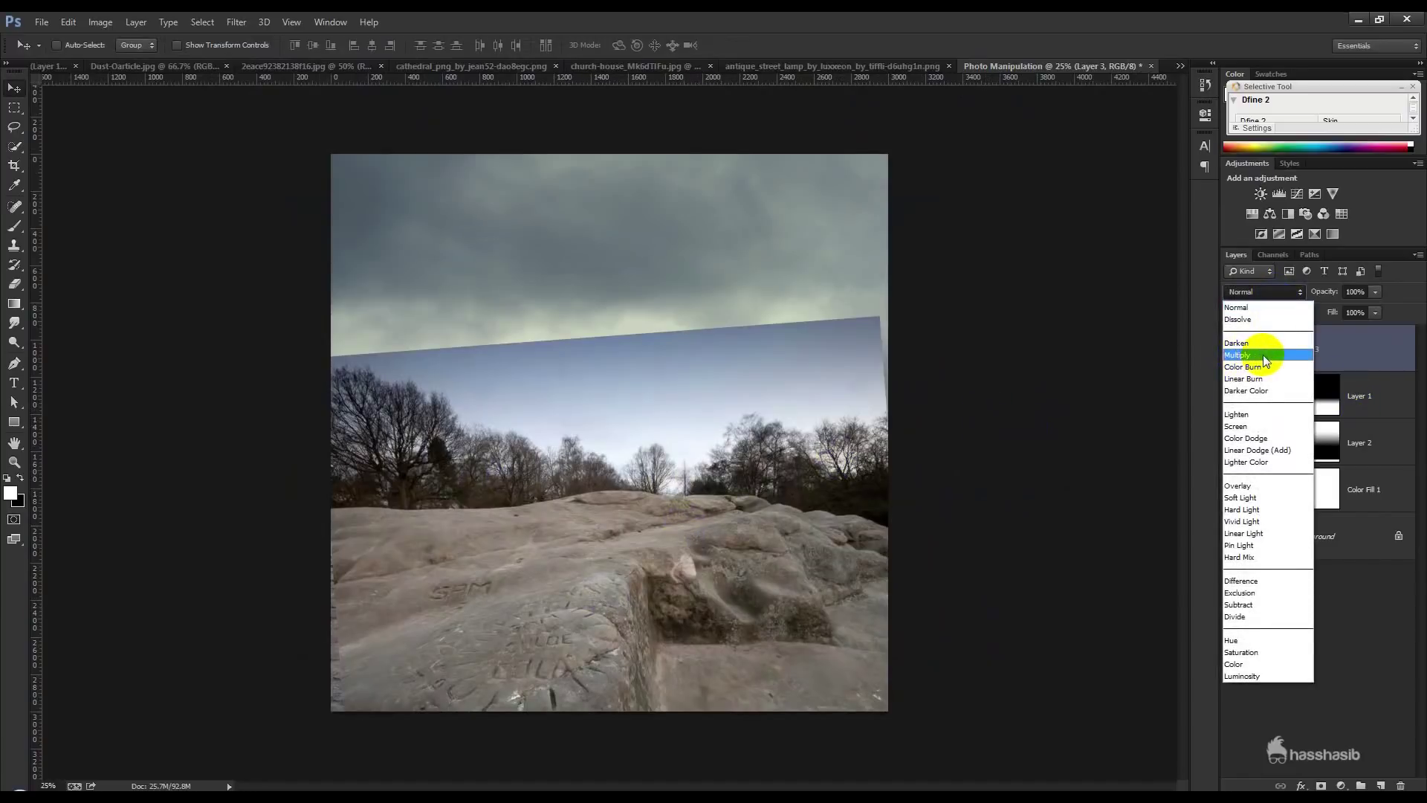
left_click(1264, 355)
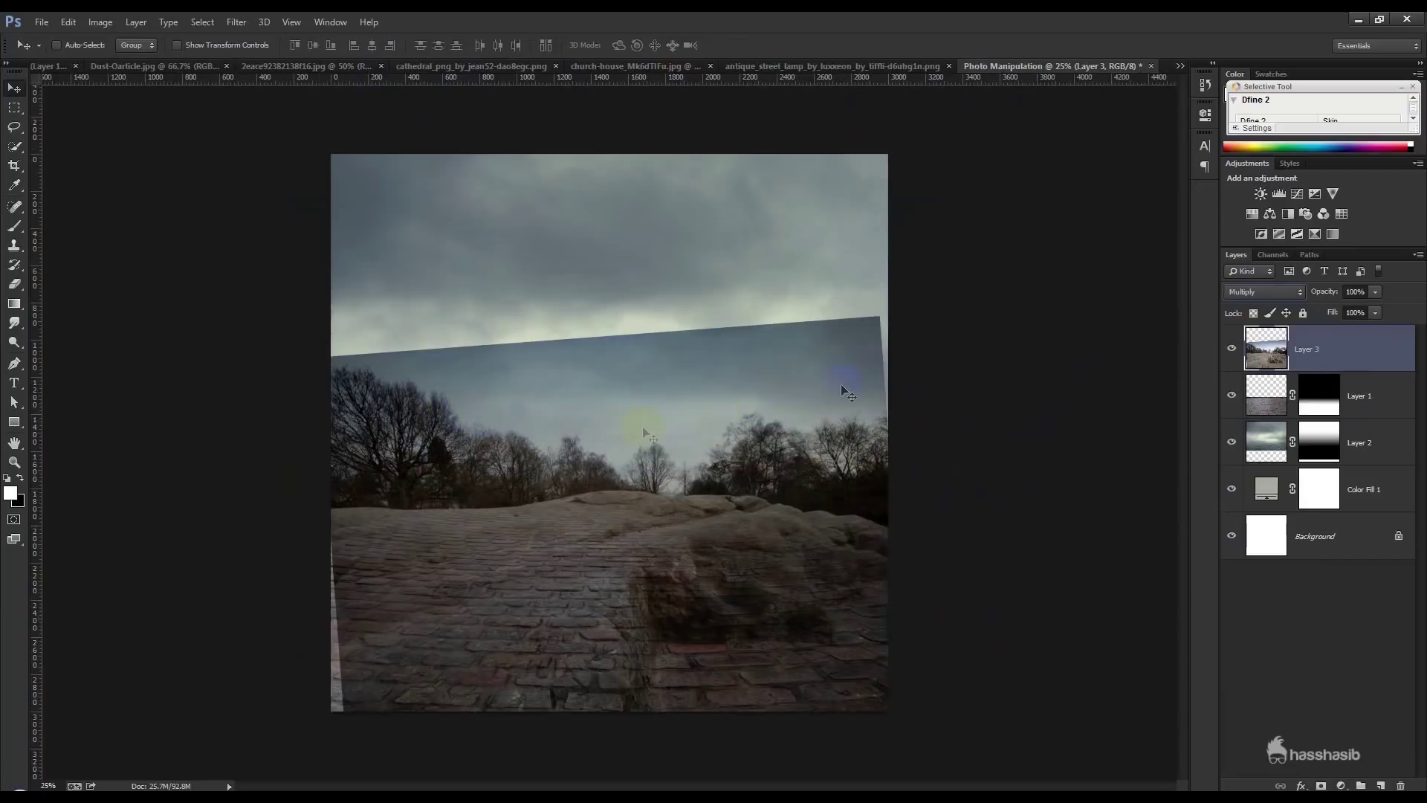
left_click_drag(696, 435, 695, 451)
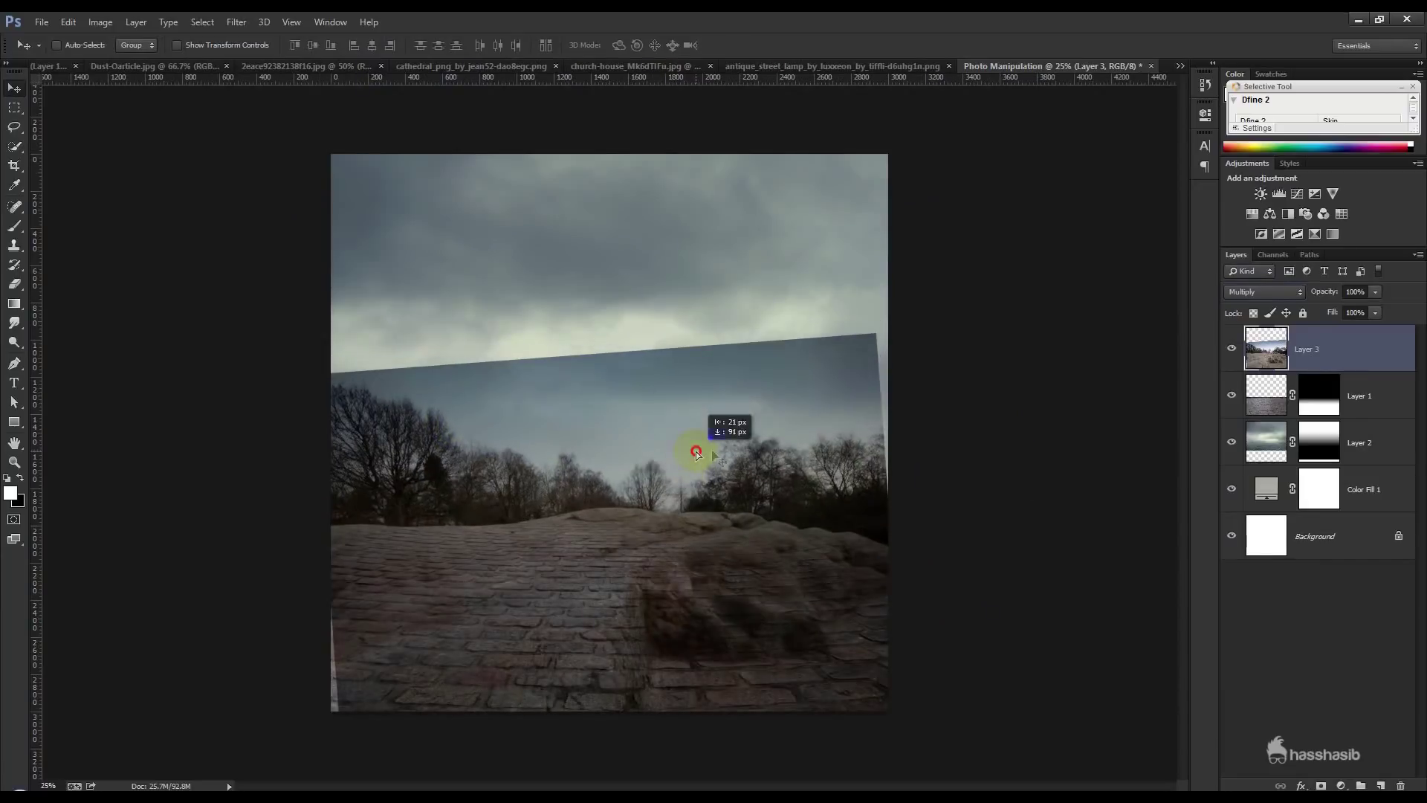
left_click(1323, 786)
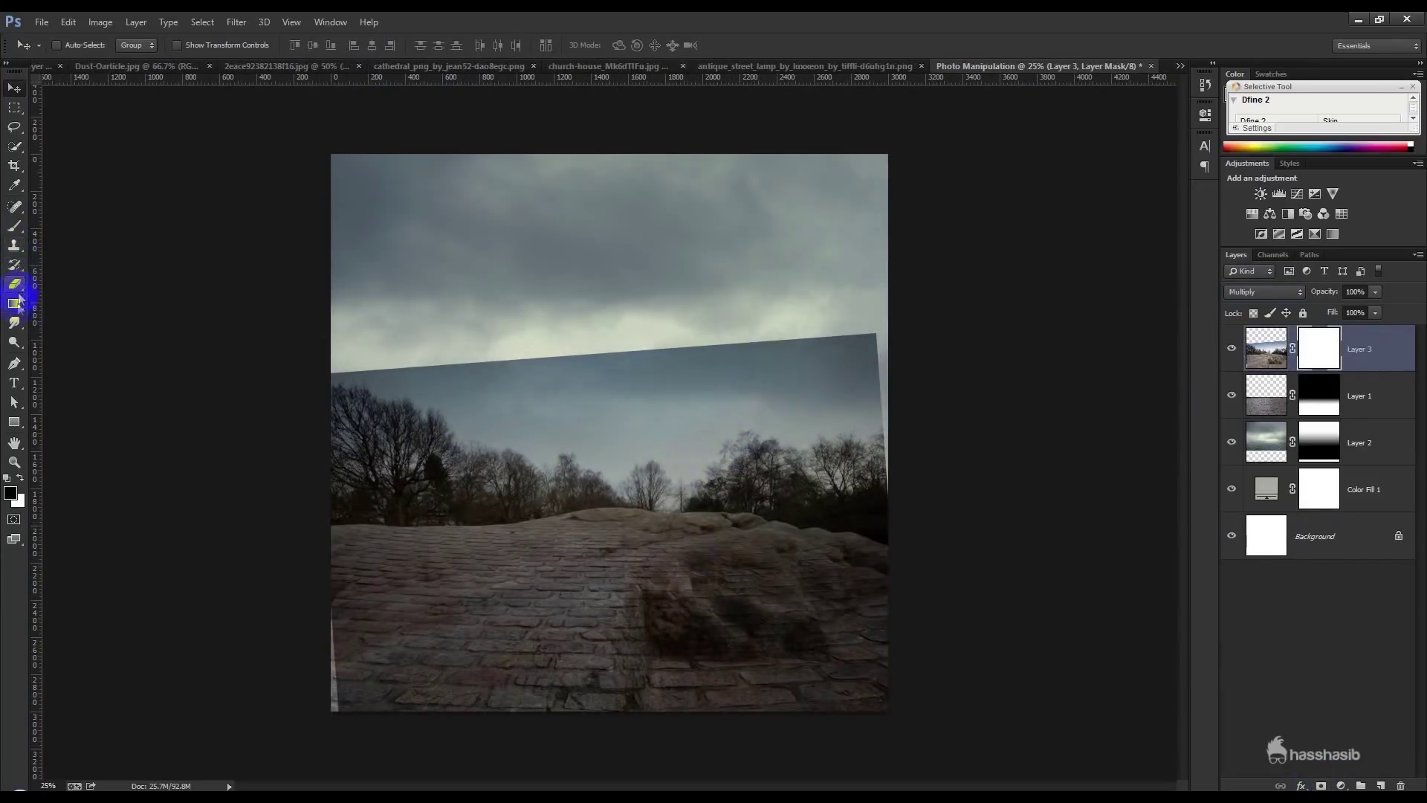
left_click(15, 303)
left_click_drag(566, 393, 590, 718)
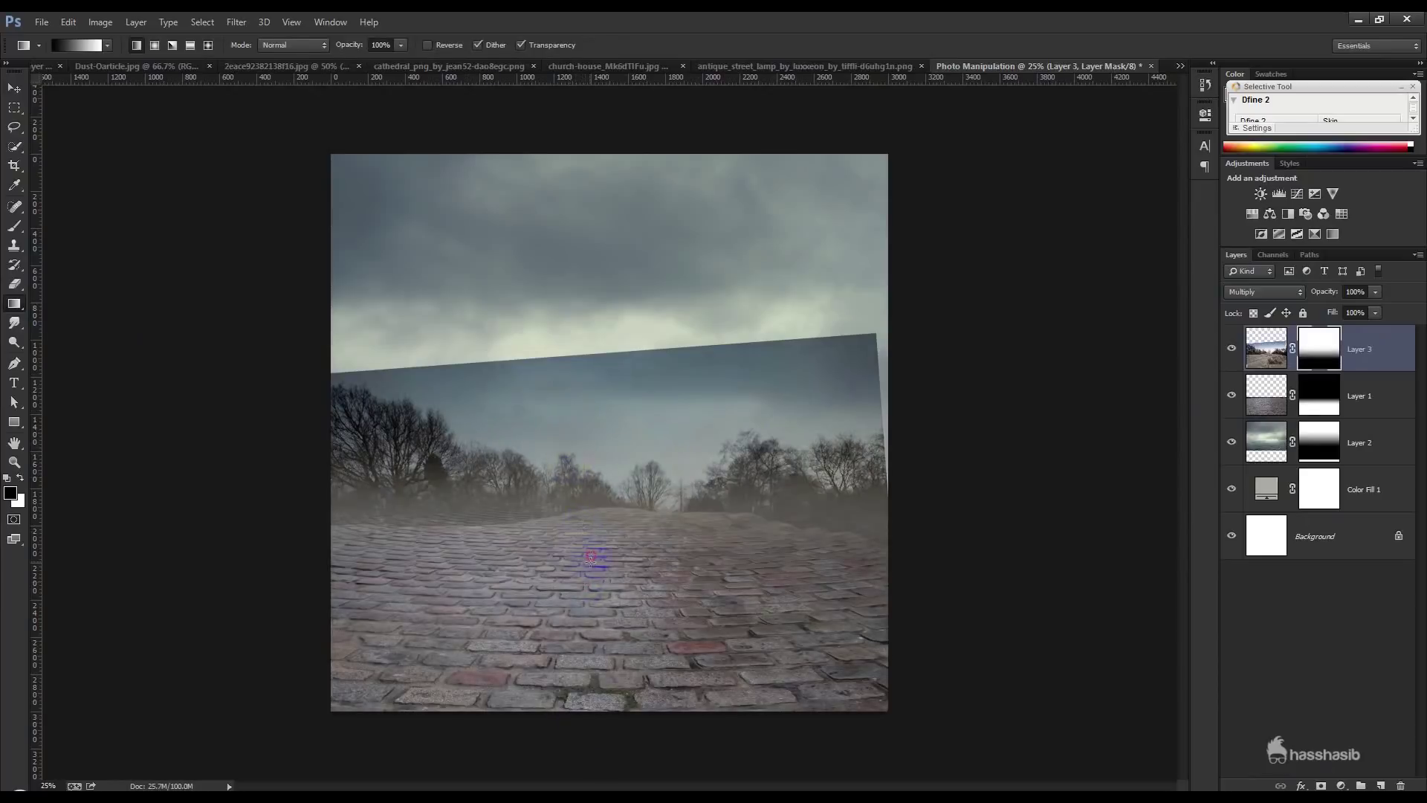
left_click_drag(611, 340, 600, 314)
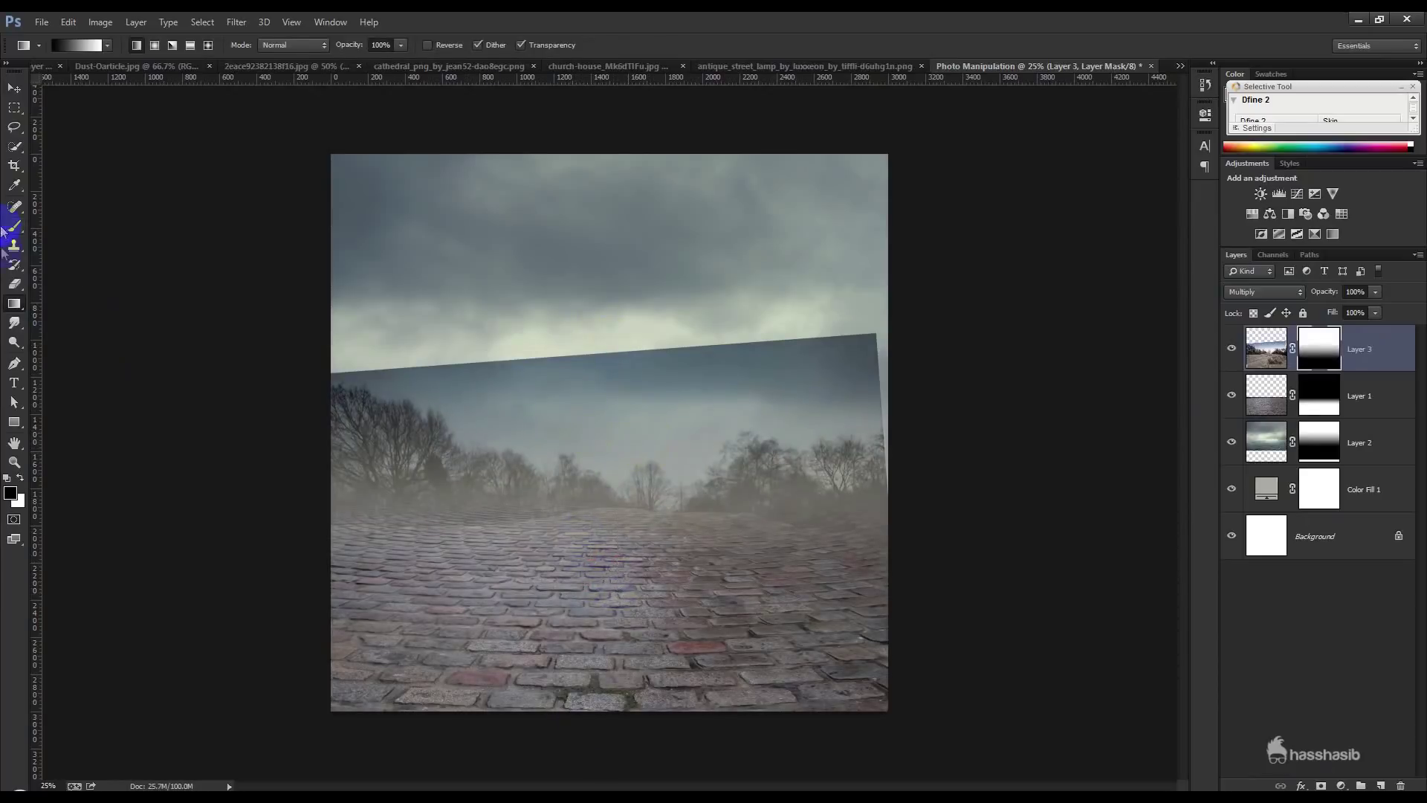
- Erase the sky strip along the rock photo's top edge with the Background Eraser
left_click(12, 289)
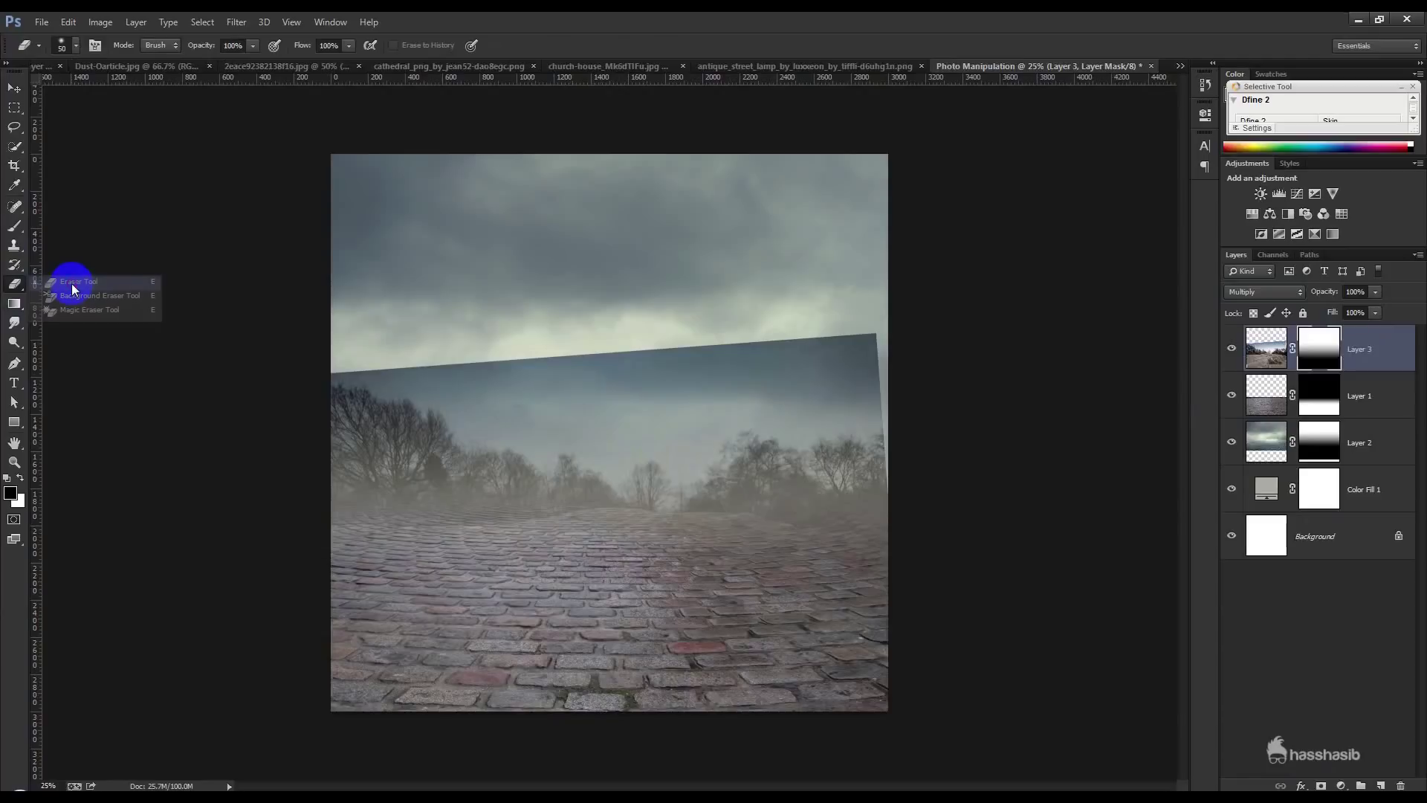
left_click(78, 301)
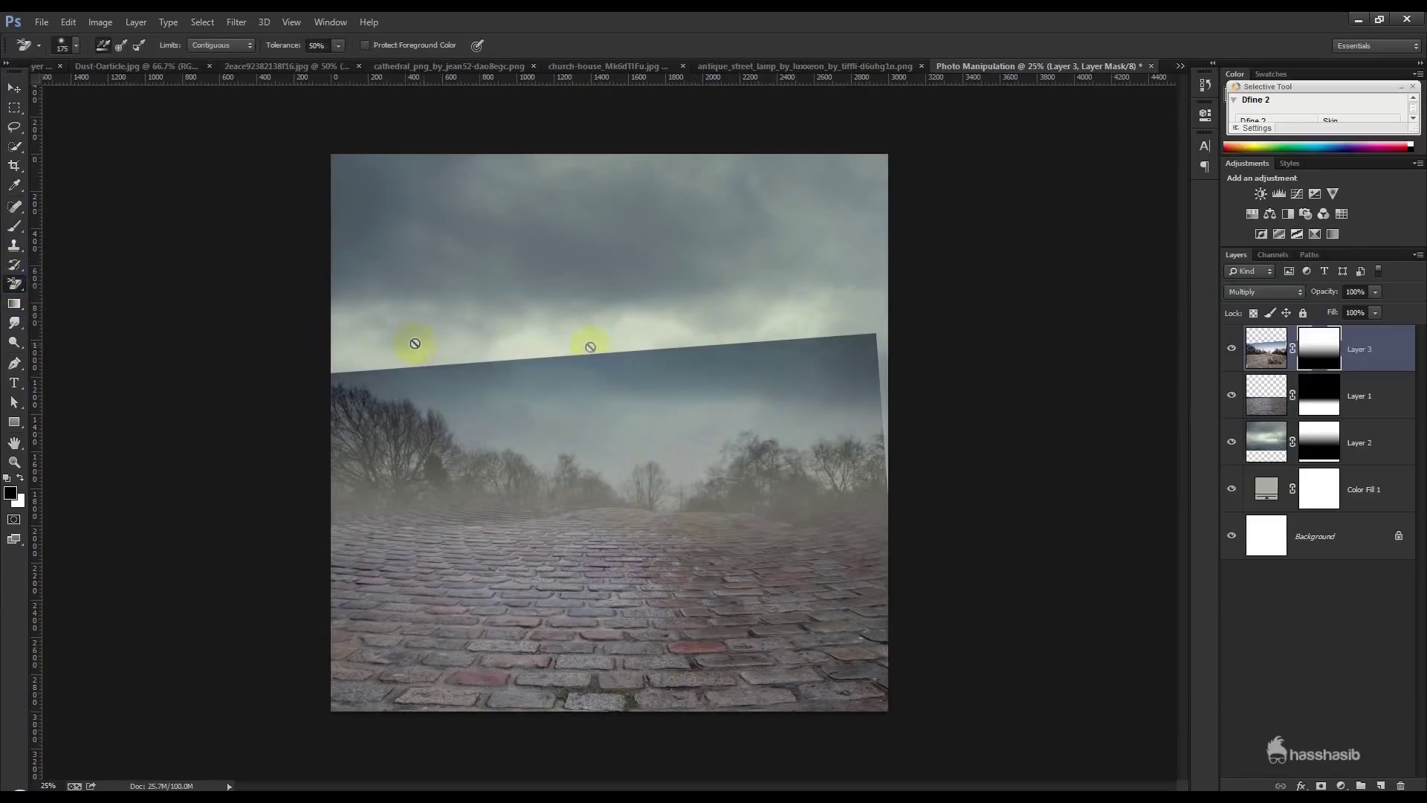
left_click(1279, 360)
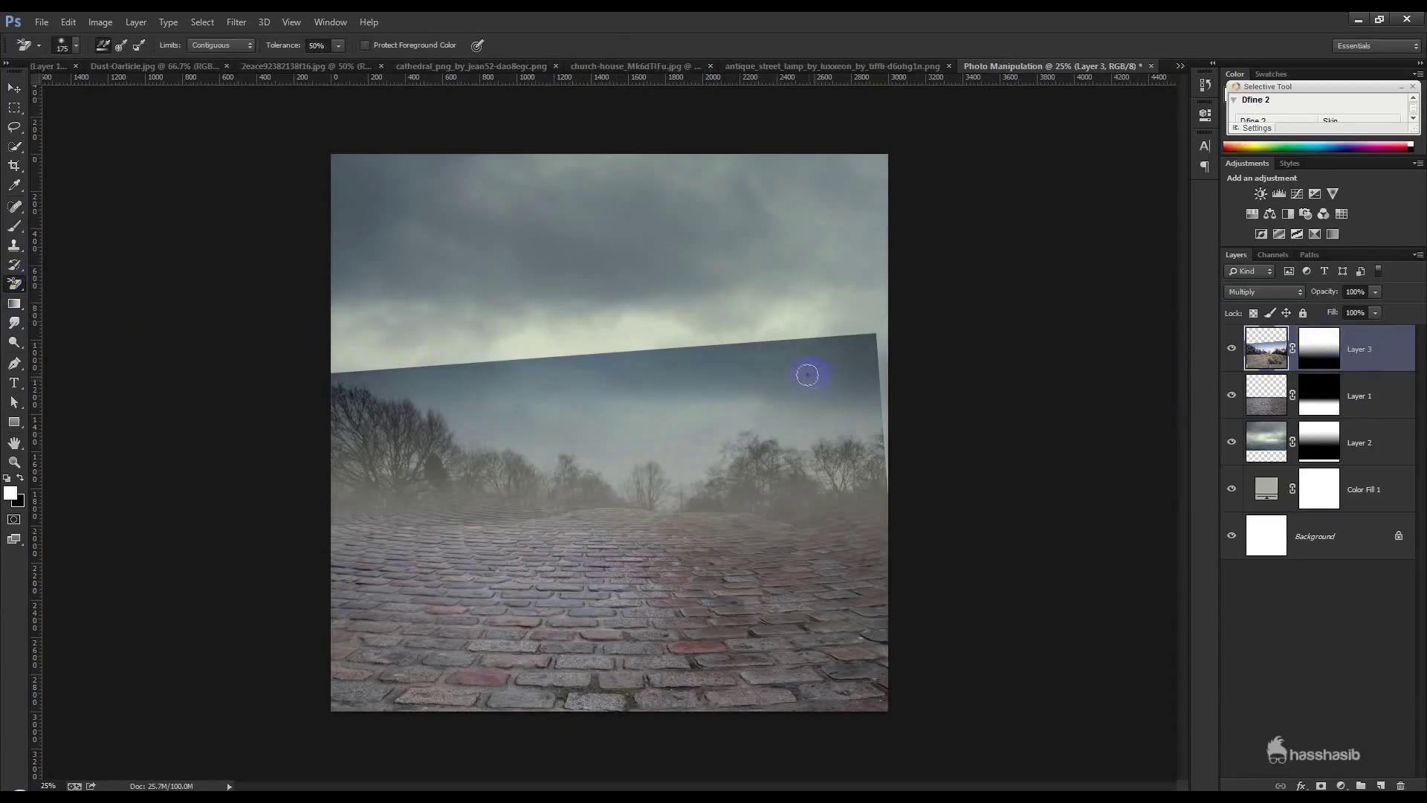
mouse_move(883, 368)
left_mouse_down()
mouse_move(347, 356)
mouse_move(415, 375)
left_mouse_up()
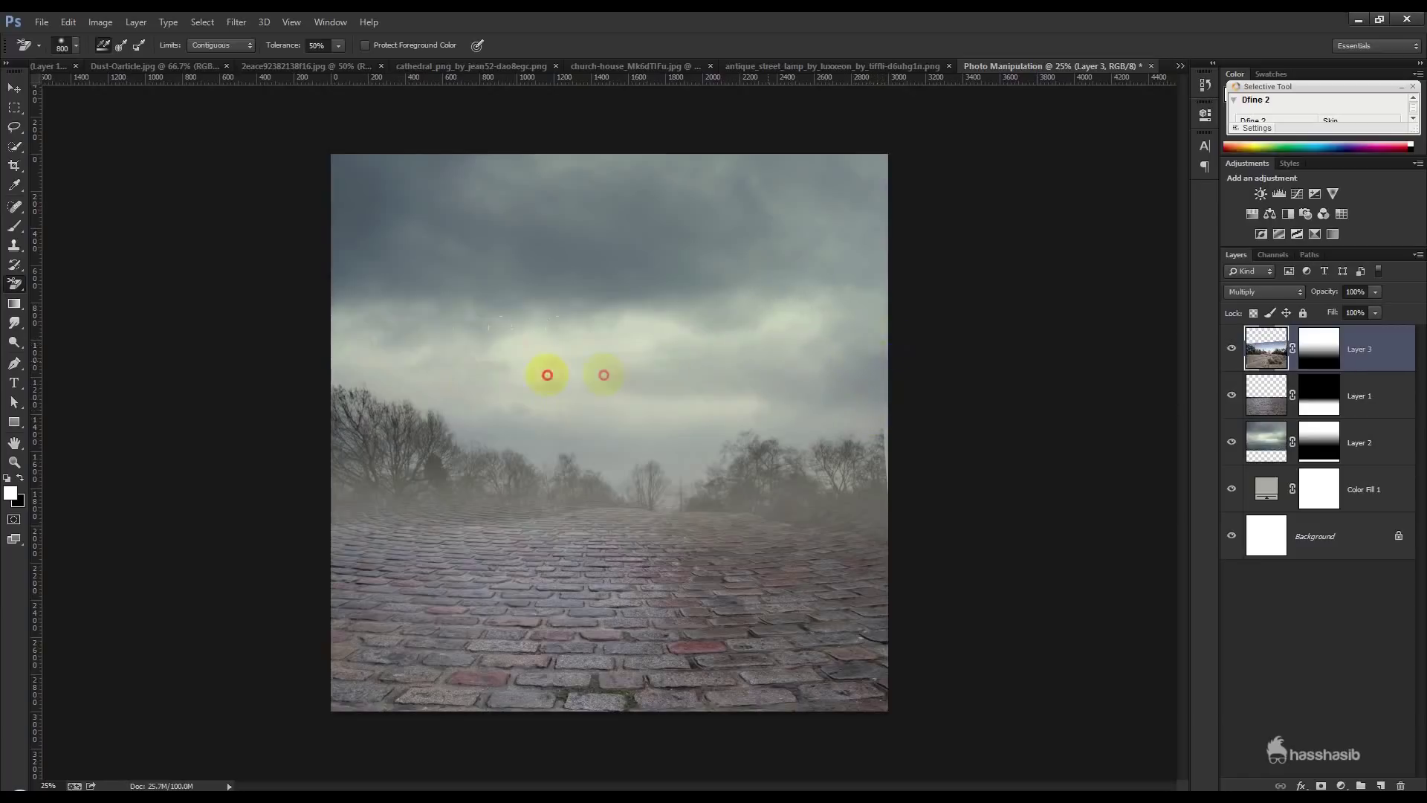
- Transform the rock photo to move its tree line up and left
key("v")
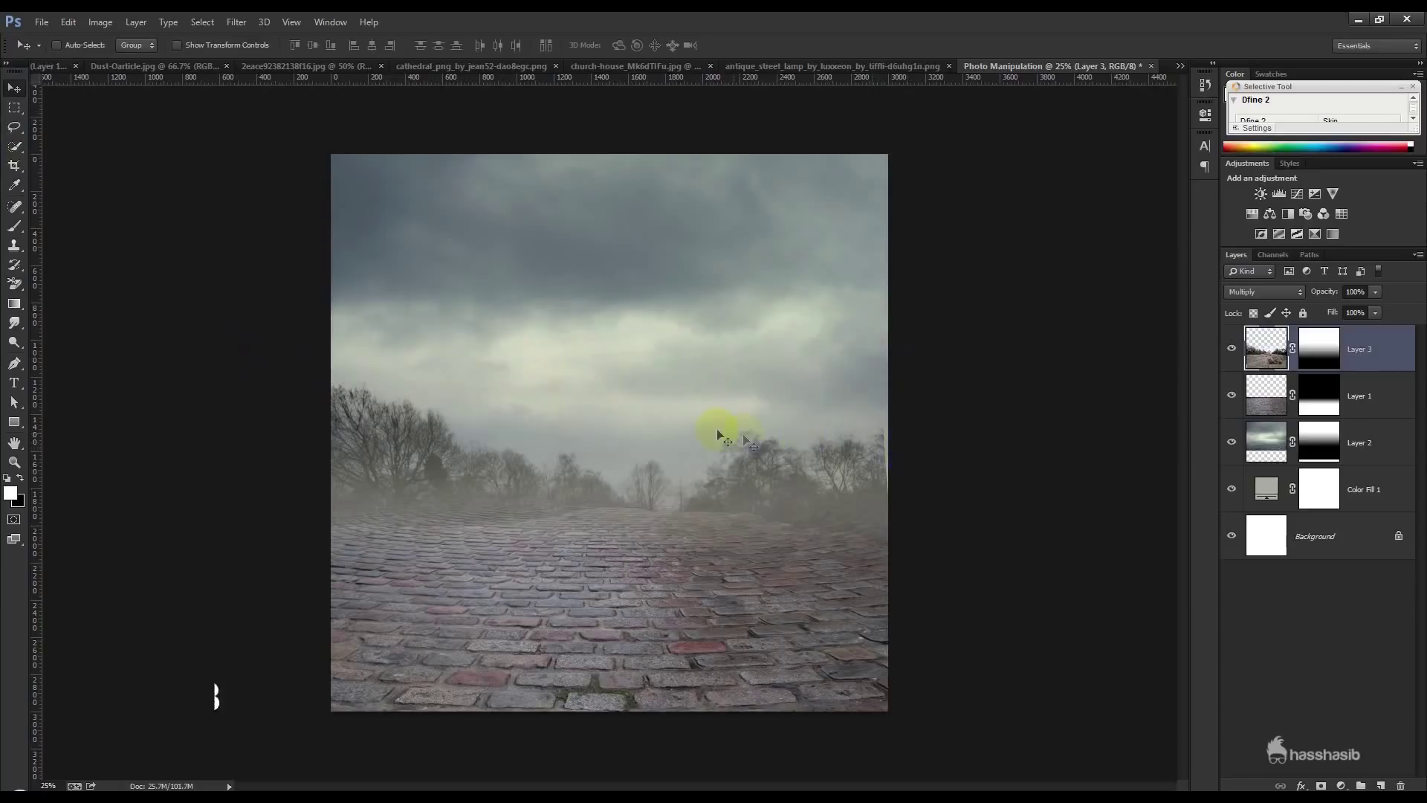
key("ctrl+t")
mouse_move(708, 649)
left_mouse_down()
mouse_move(660, 602)
mouse_move(674, 653)
mouse_move(620, 535)
left_mouse_up()
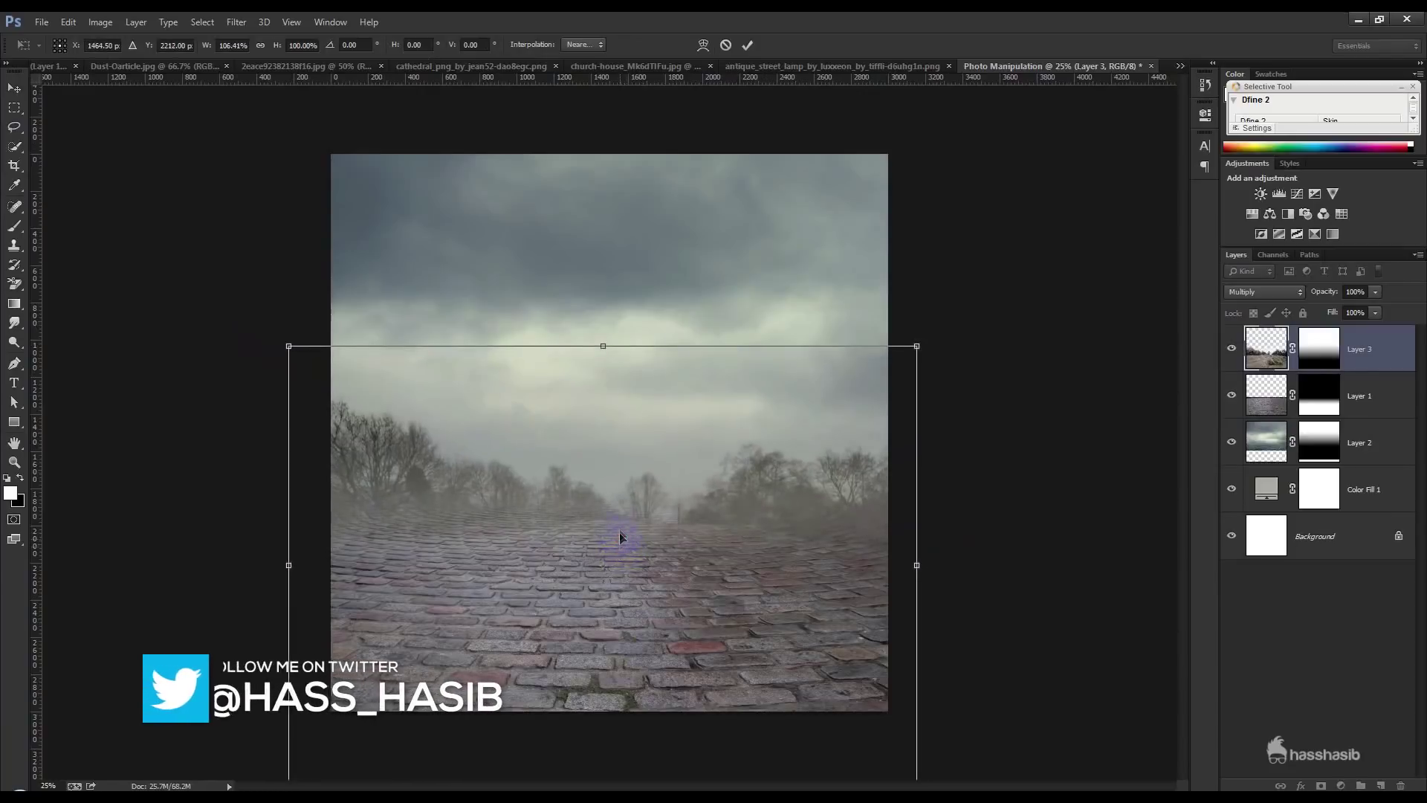
key("Return")
left_click_drag(620, 525, 627, 516)
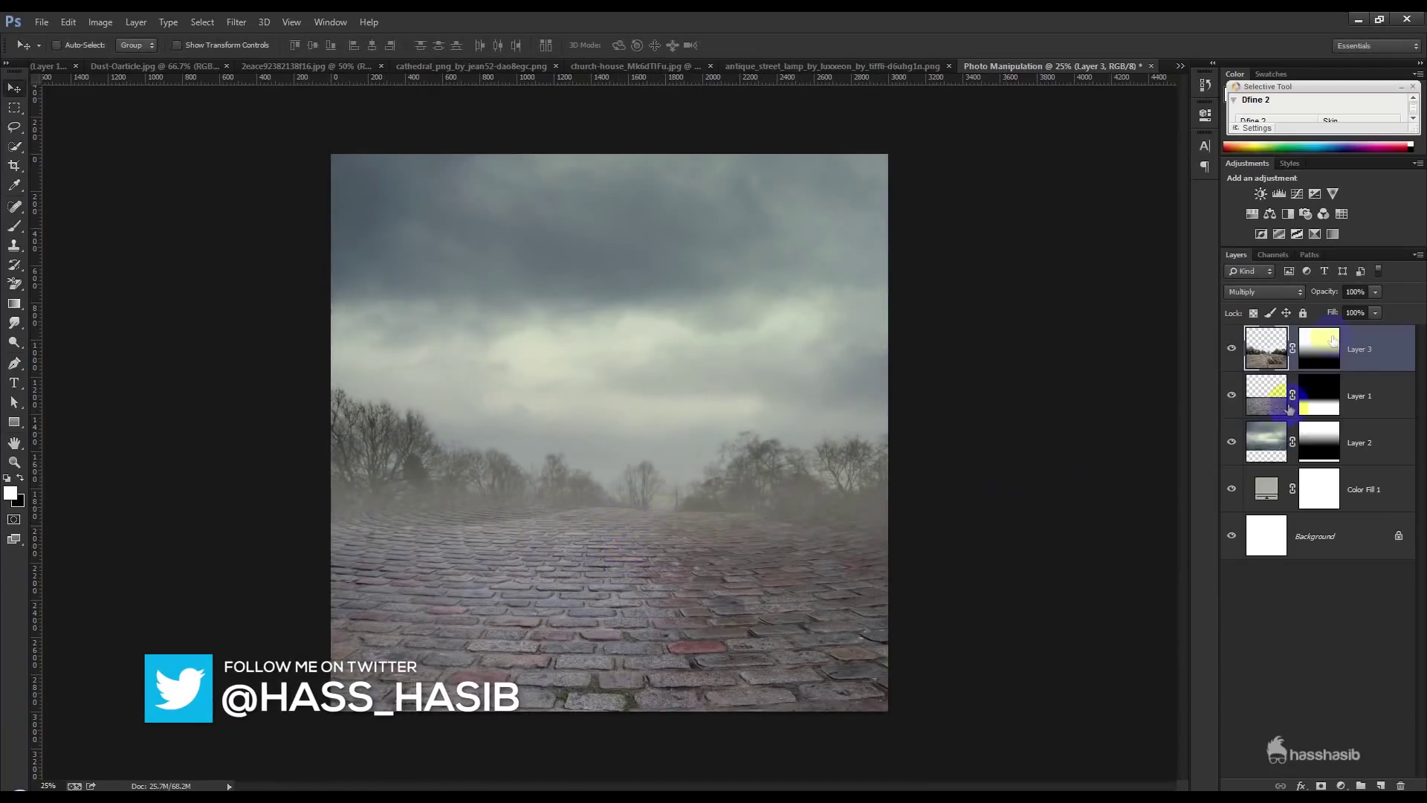
- Move Layer 3 below Layer 1 and paint black on its mask near the horizon
left_click_drag(1333, 341, 1363, 399)
left_click_drag(821, 455, 822, 405)
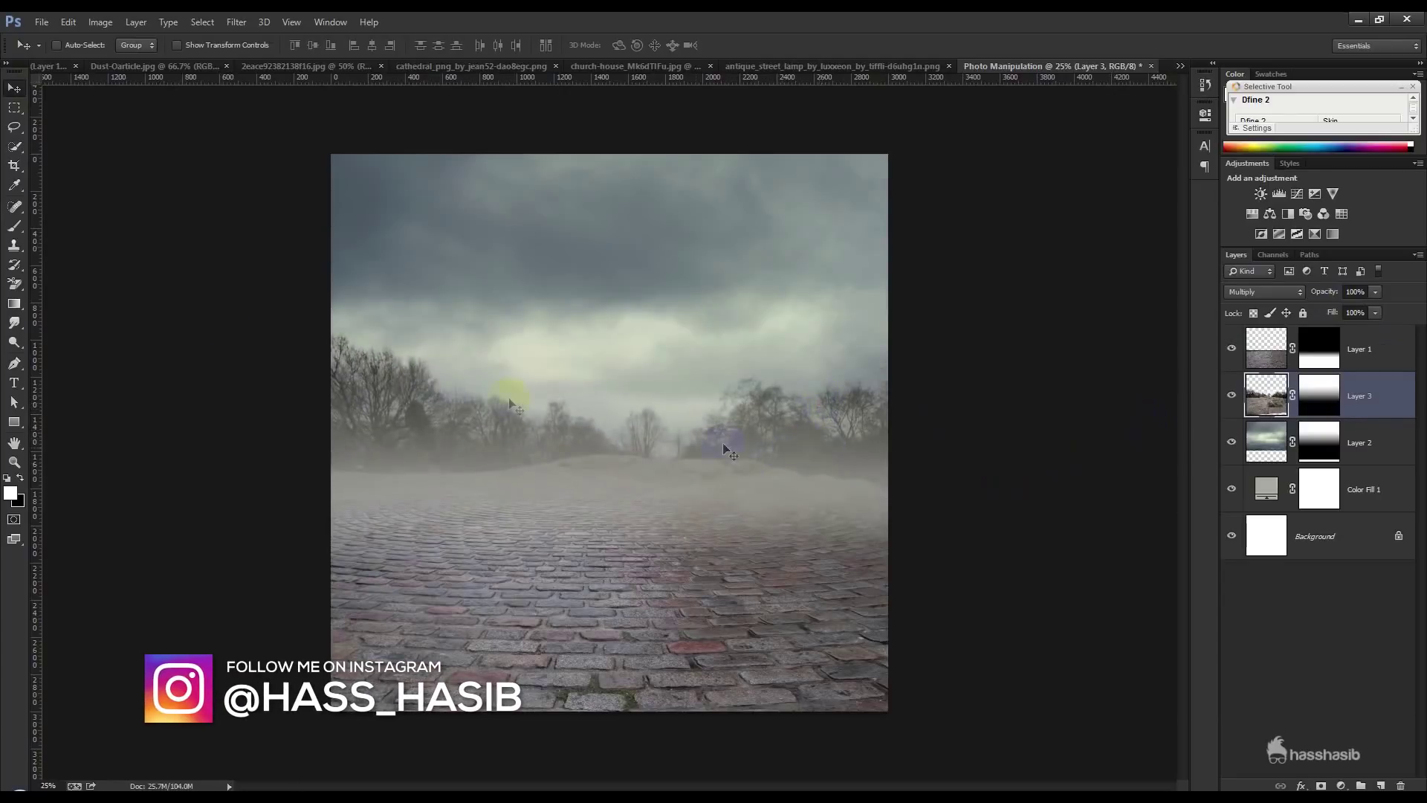
left_click_drag(1327, 290, 1323, 296)
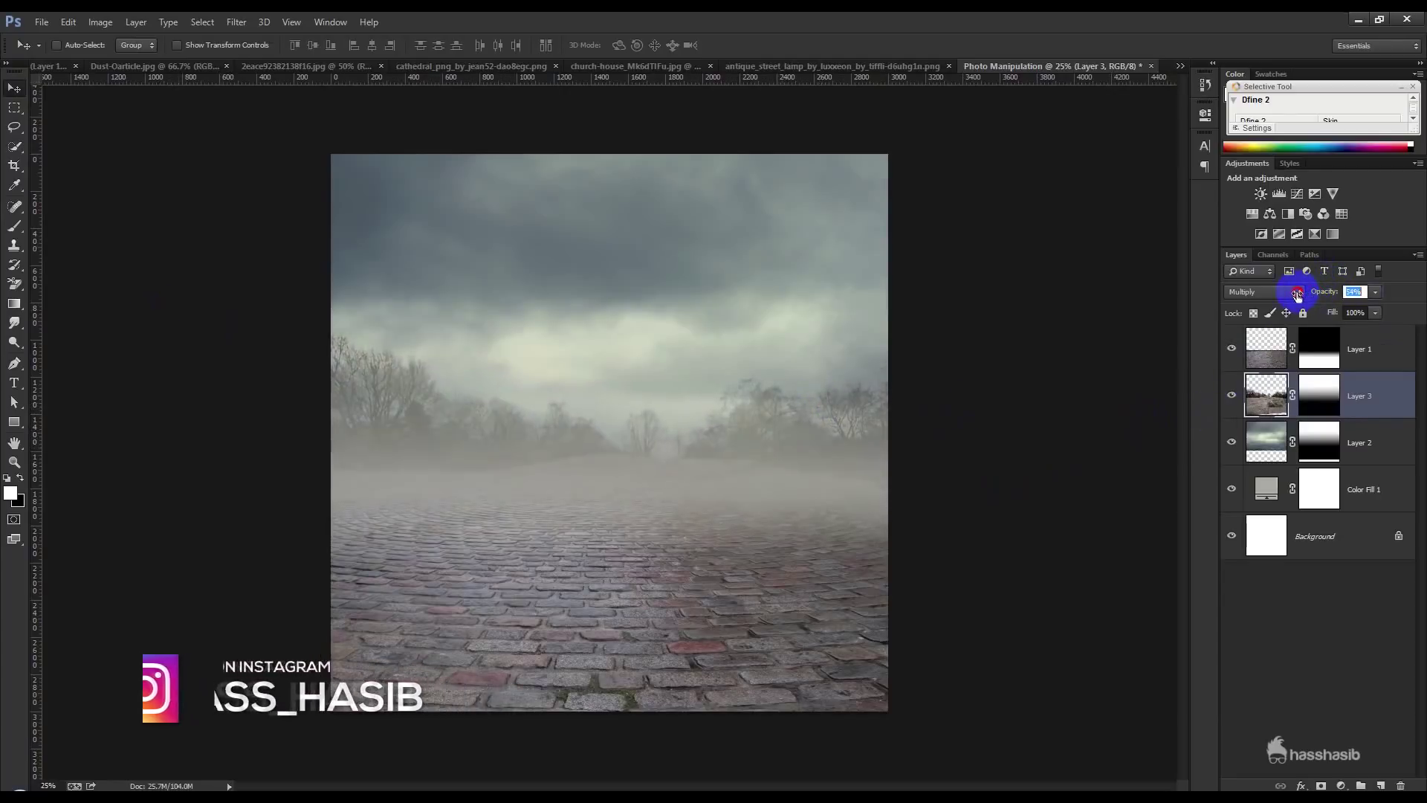
left_click(1318, 394)
key("b")
key("x")
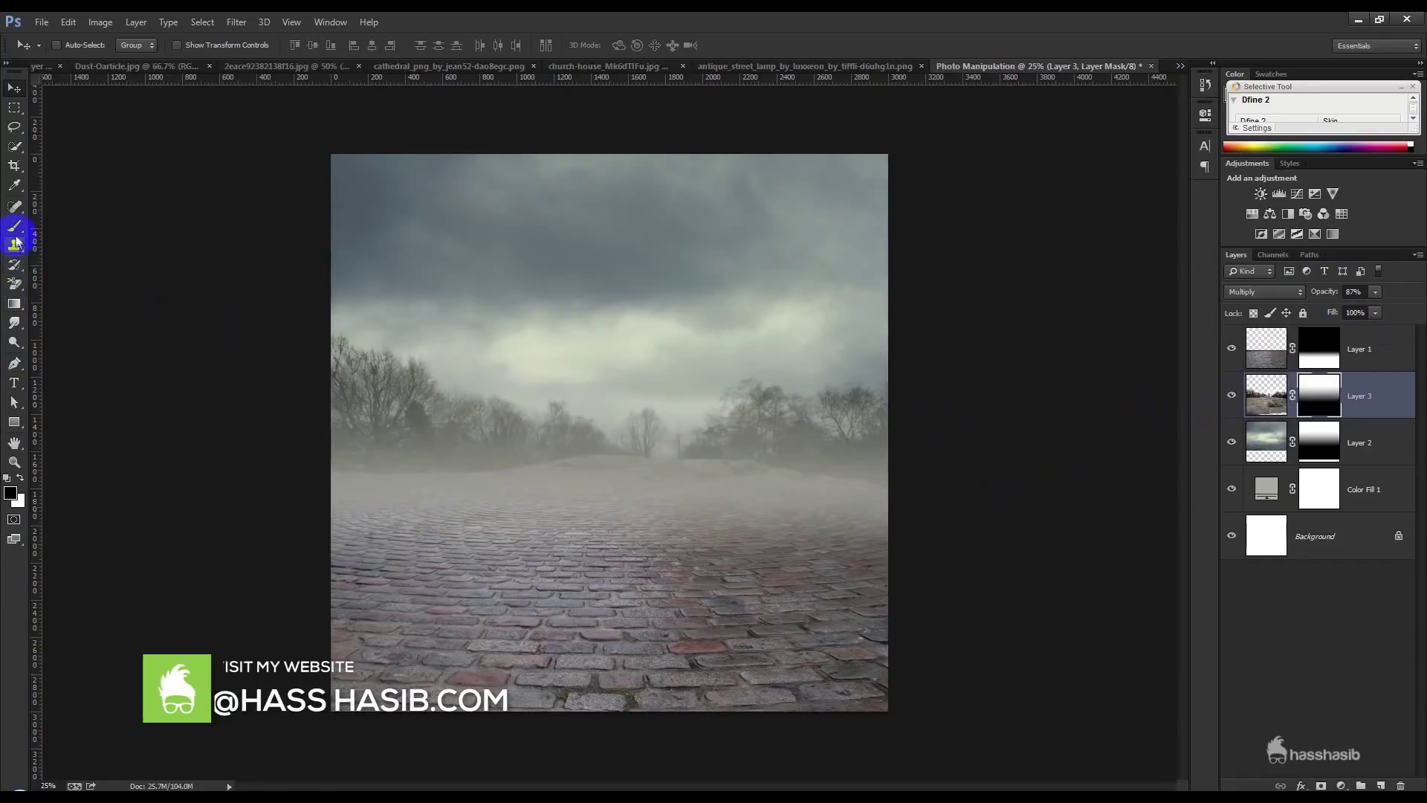
left_click_drag(367, 527, 1099, 525)
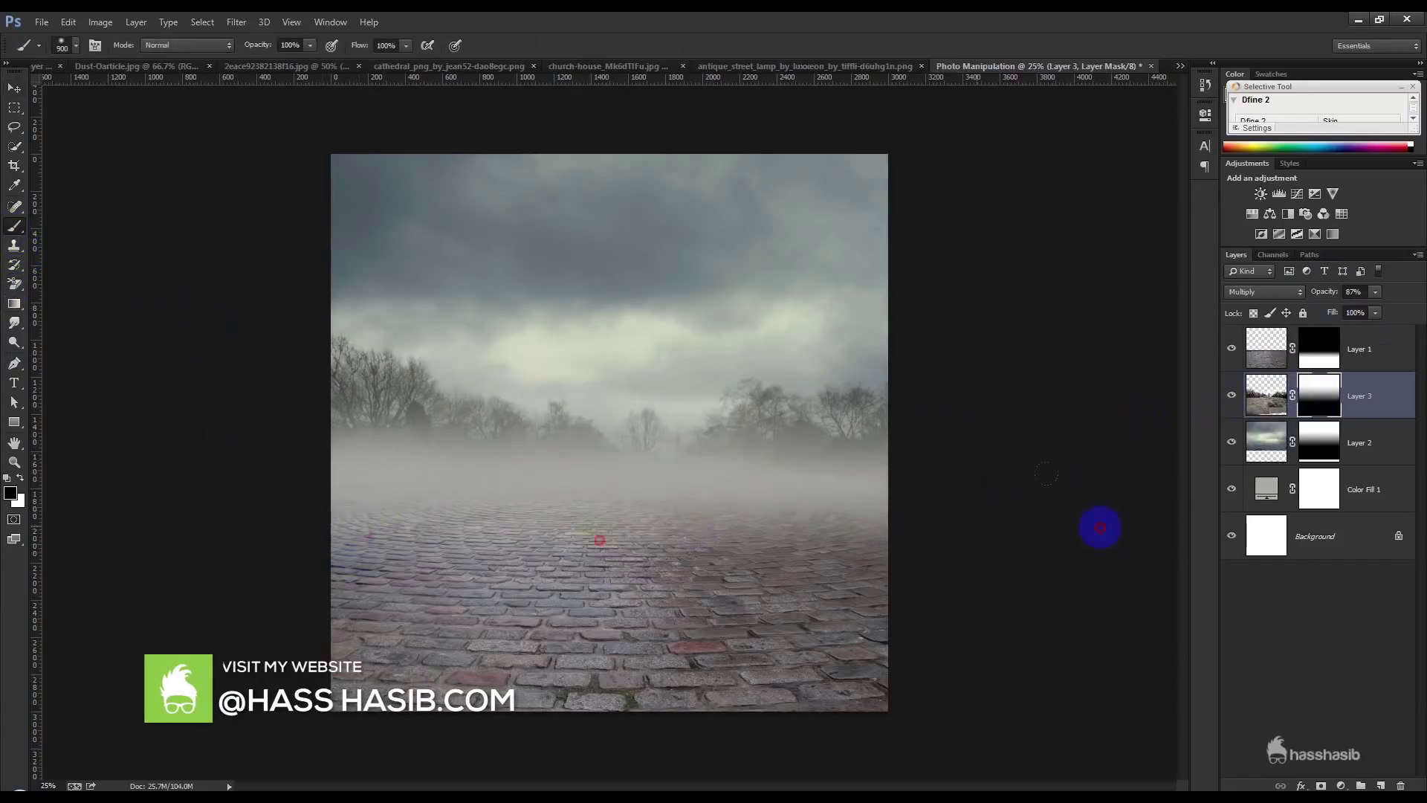
- Reposition the tree layer vertically and lower its opacity to 39%
left_click(14, 88)
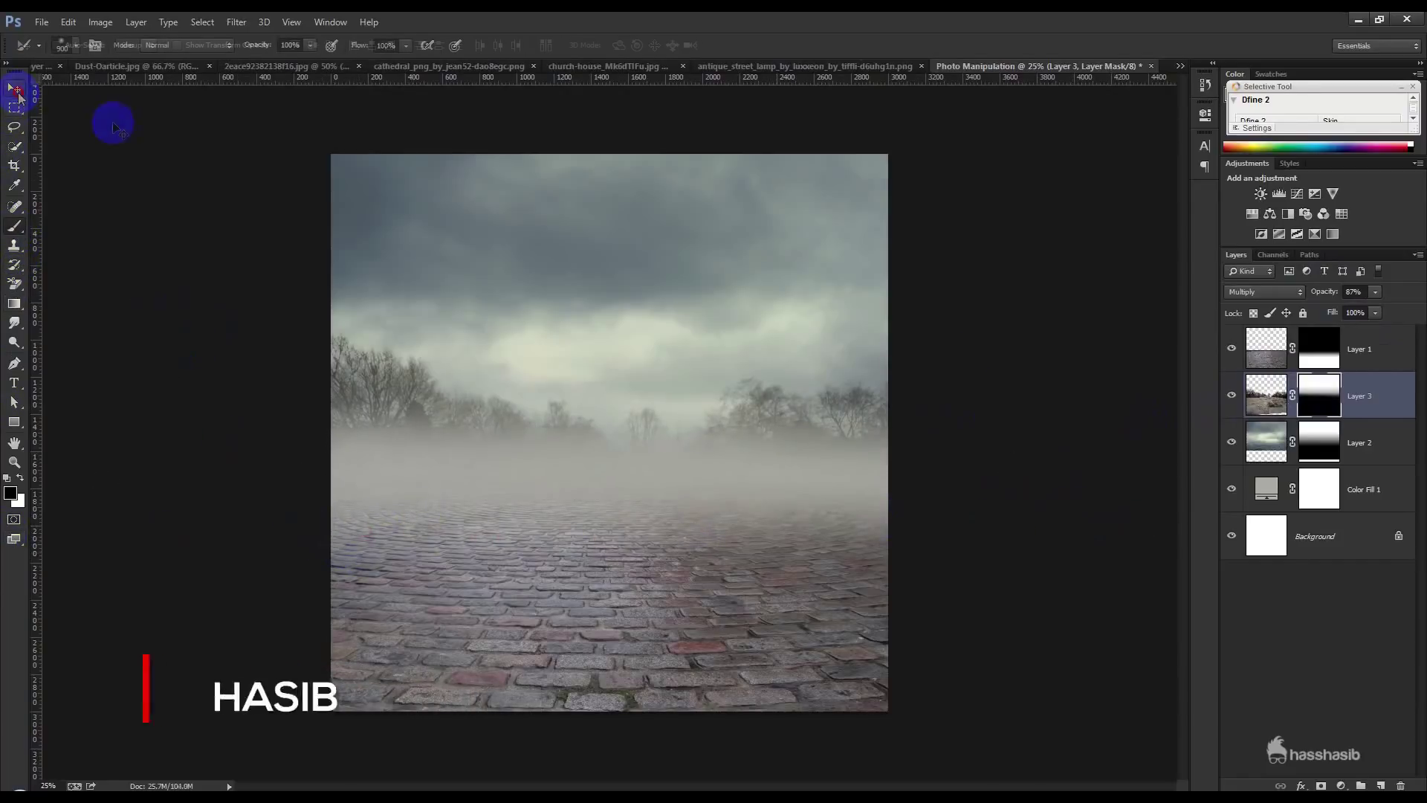
left_click(1316, 294)
type("68")
left_click_drag(752, 369, 753, 297)
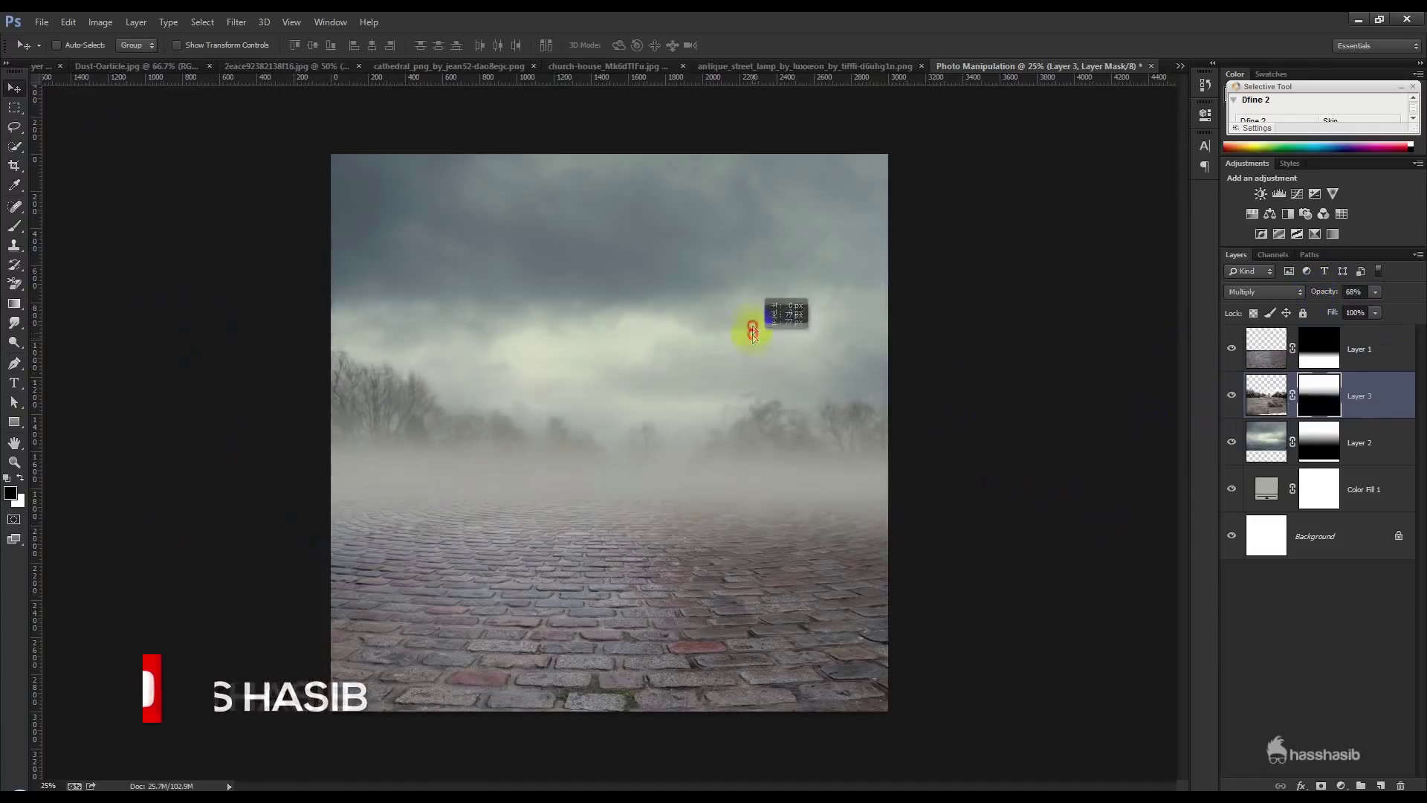
left_click_drag(752, 297, 740, 360)
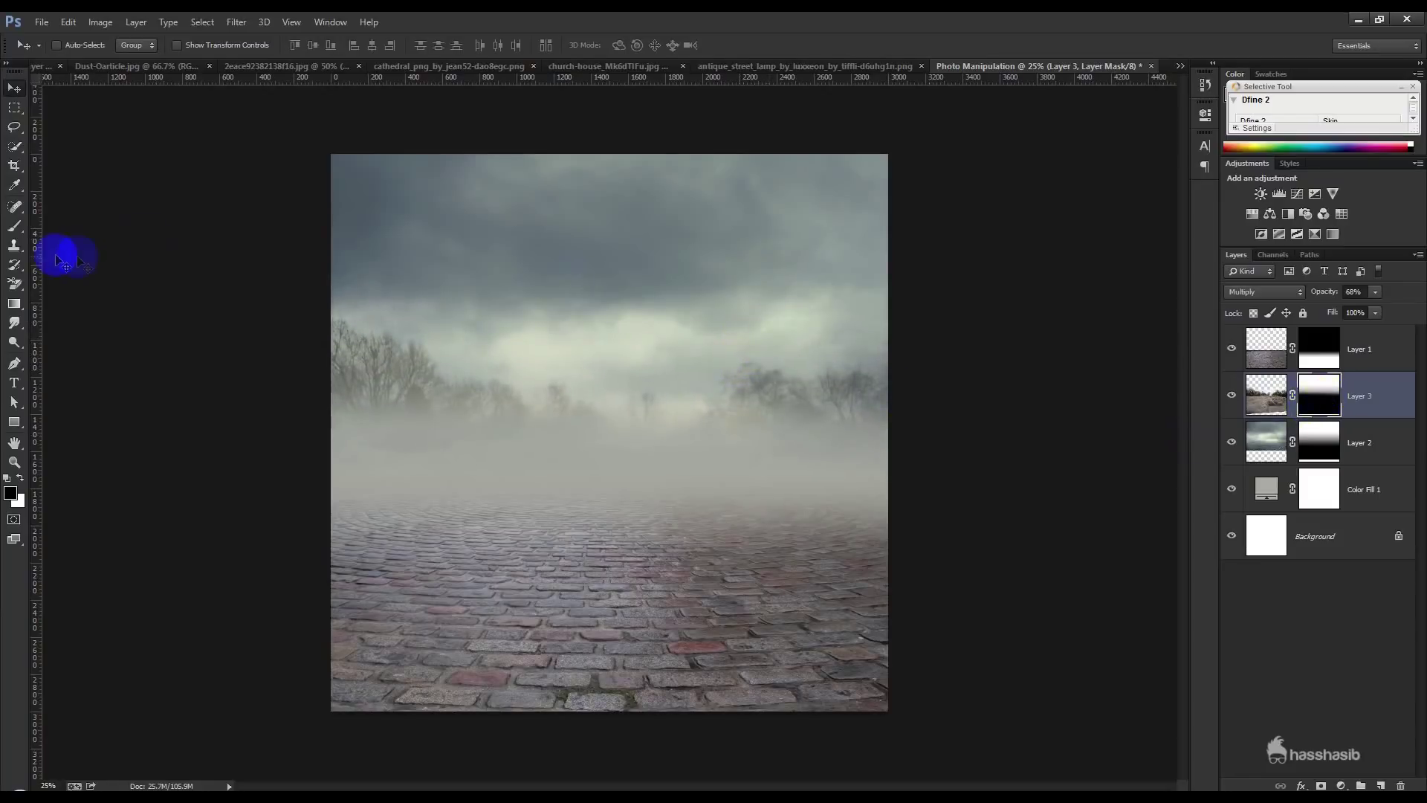
left_click(11, 229)
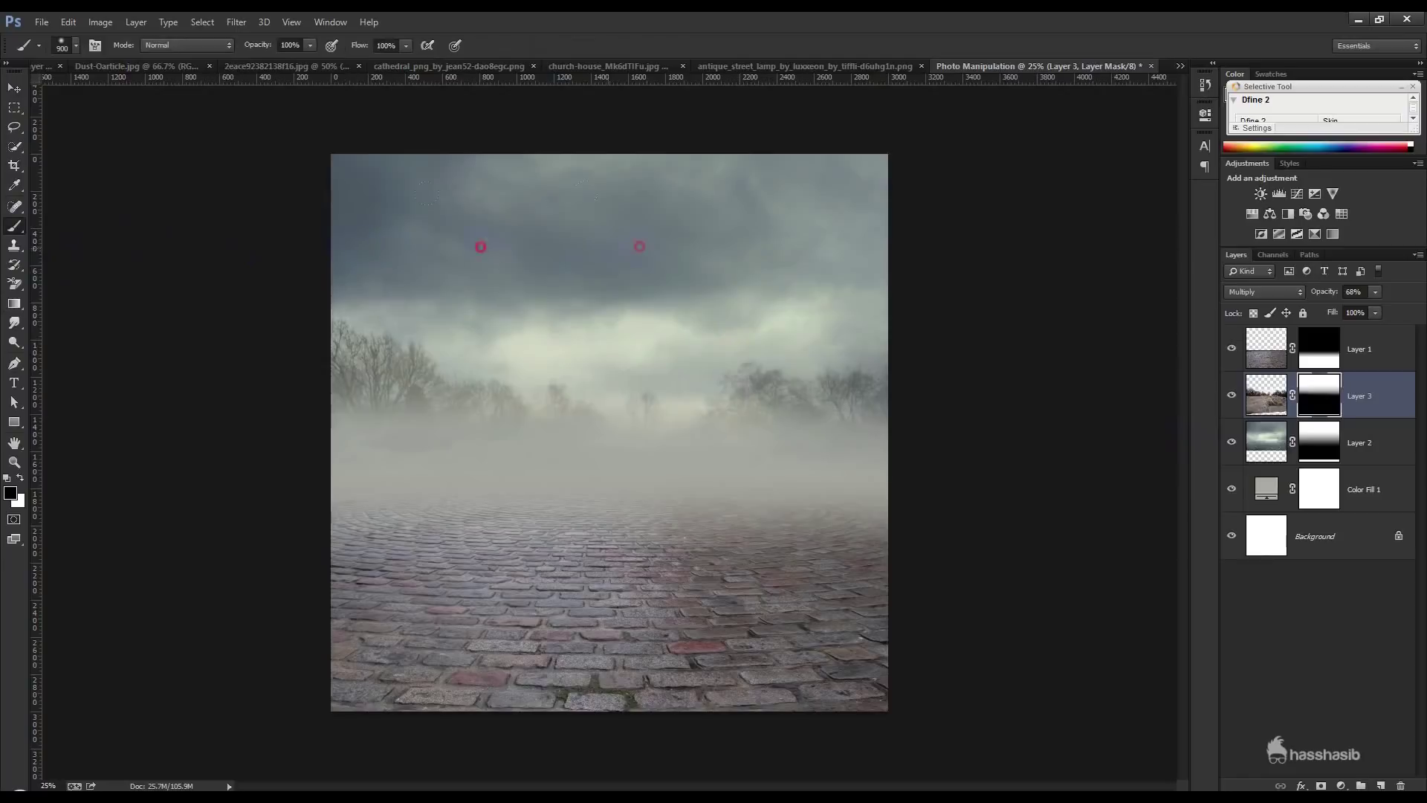
left_click(15, 89)
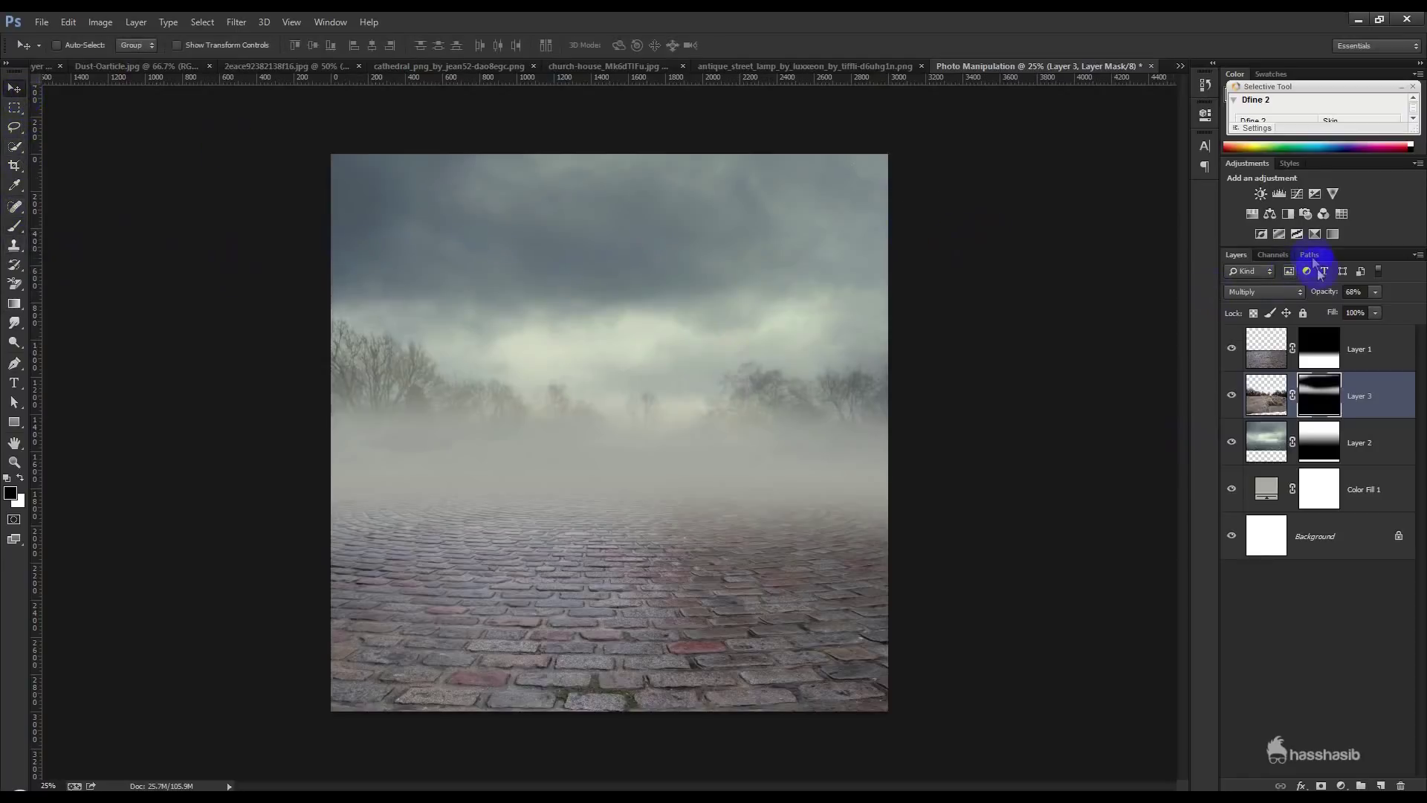
left_click_drag(1304, 295, 1304, 295)
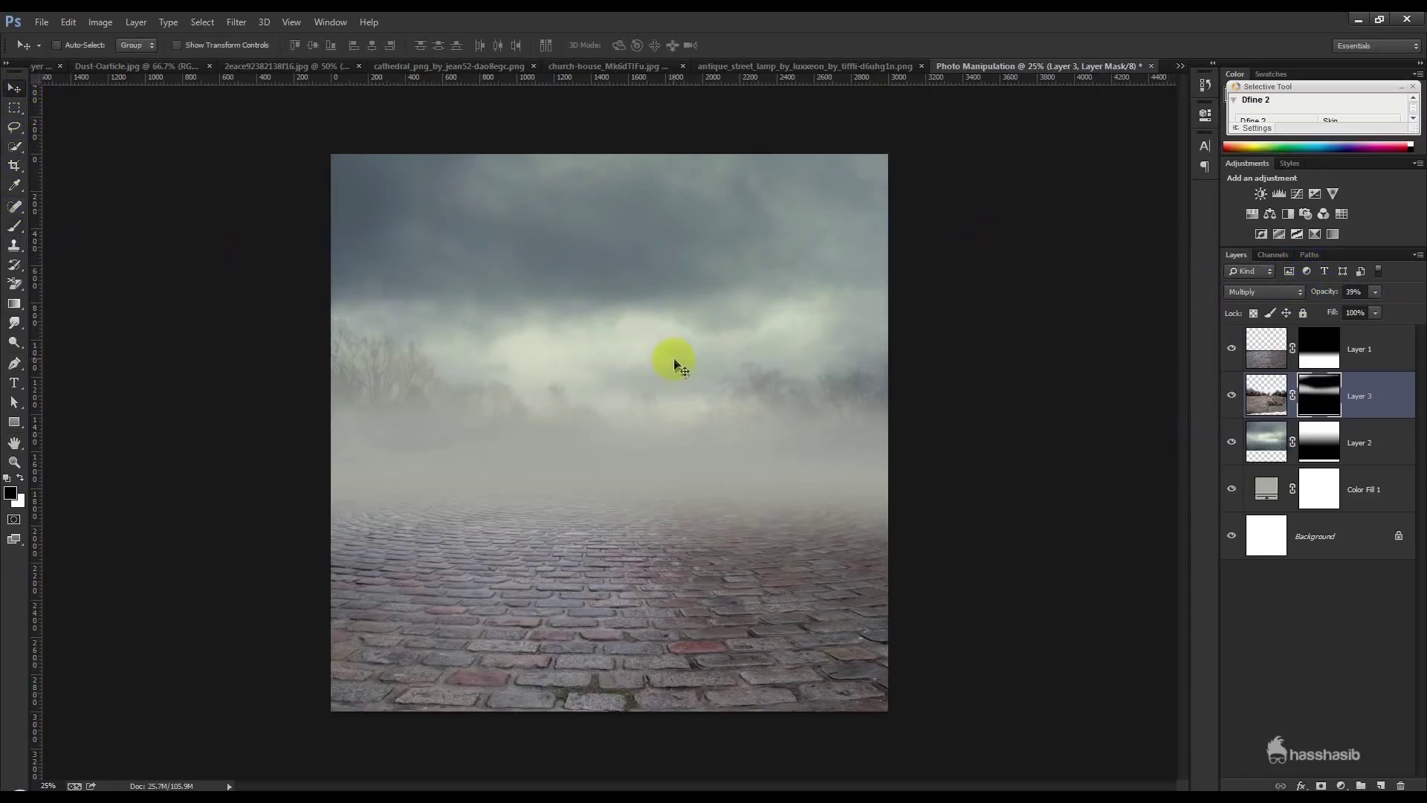
double_click(1275, 484)
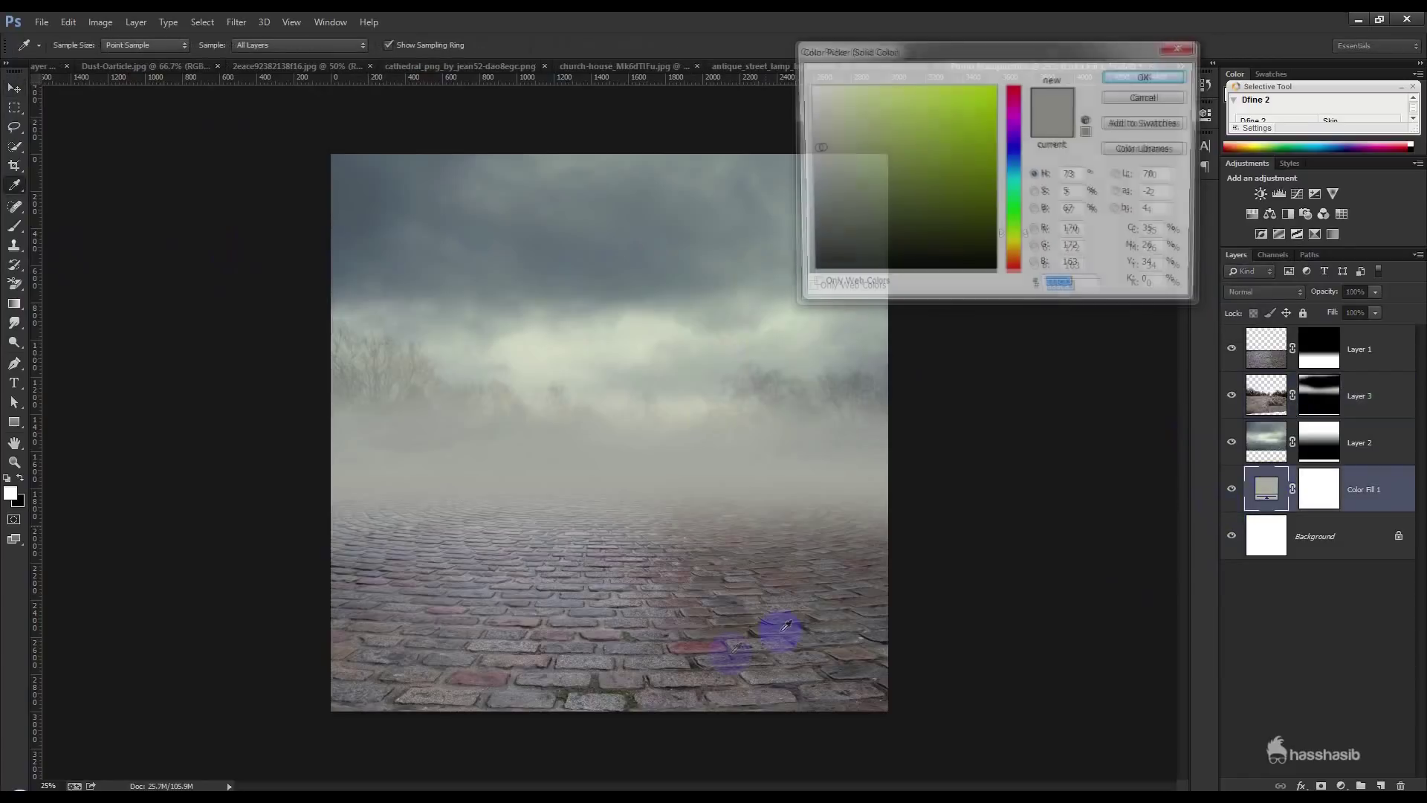
- Sample colours for Color Fill 1 and set it to mid grey 777777
left_click(734, 641)
left_click(740, 599)
left_click(627, 583)
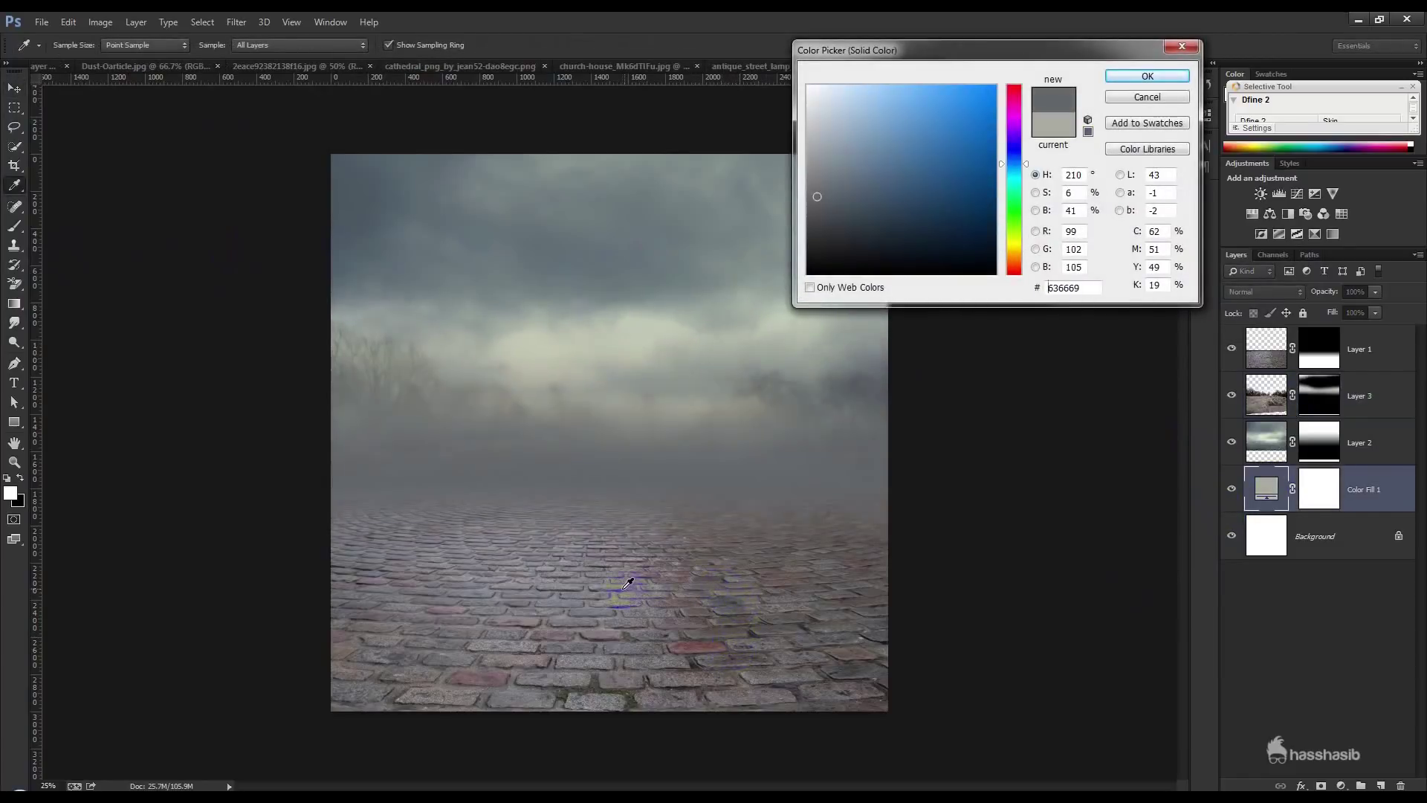
left_click(764, 227)
left_click(803, 186)
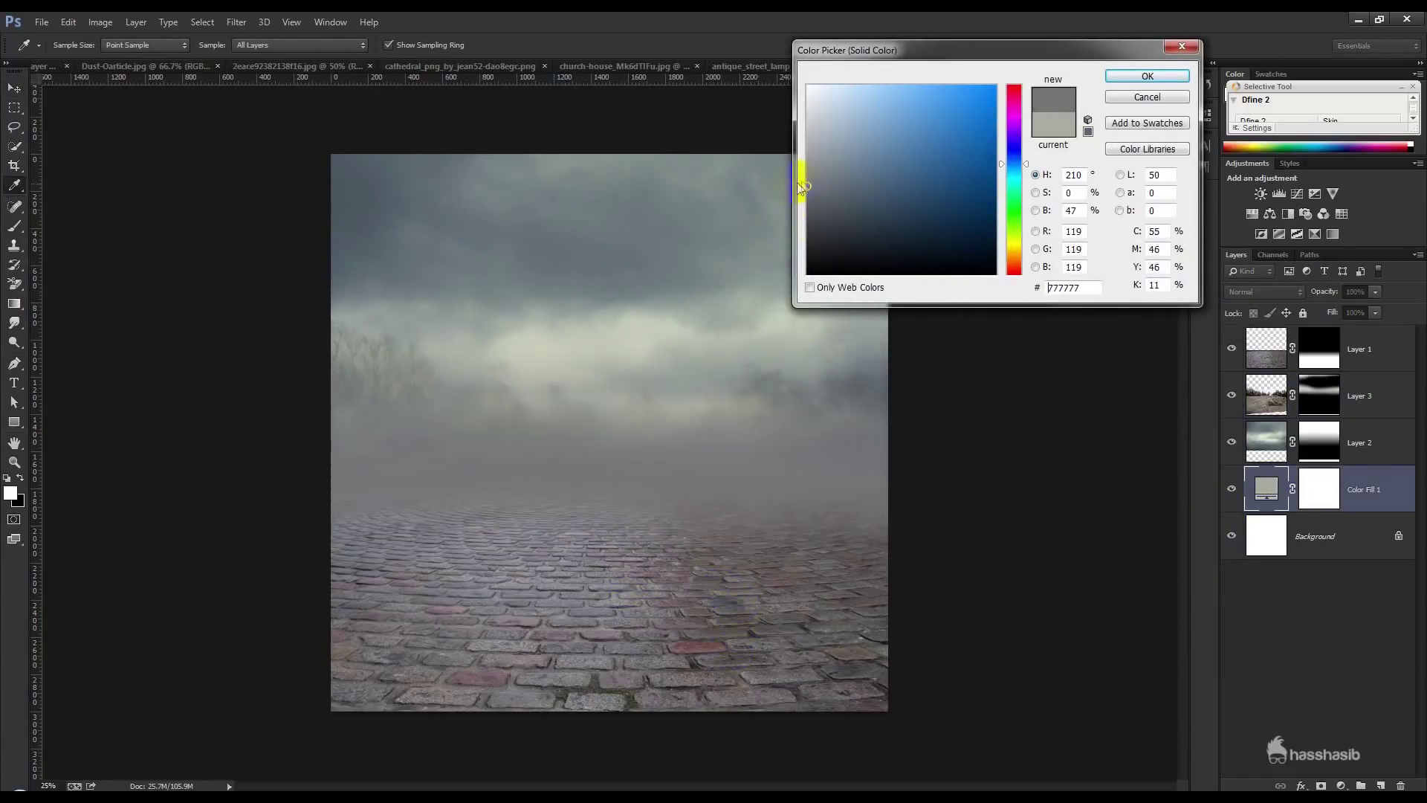
left_click(1137, 76)
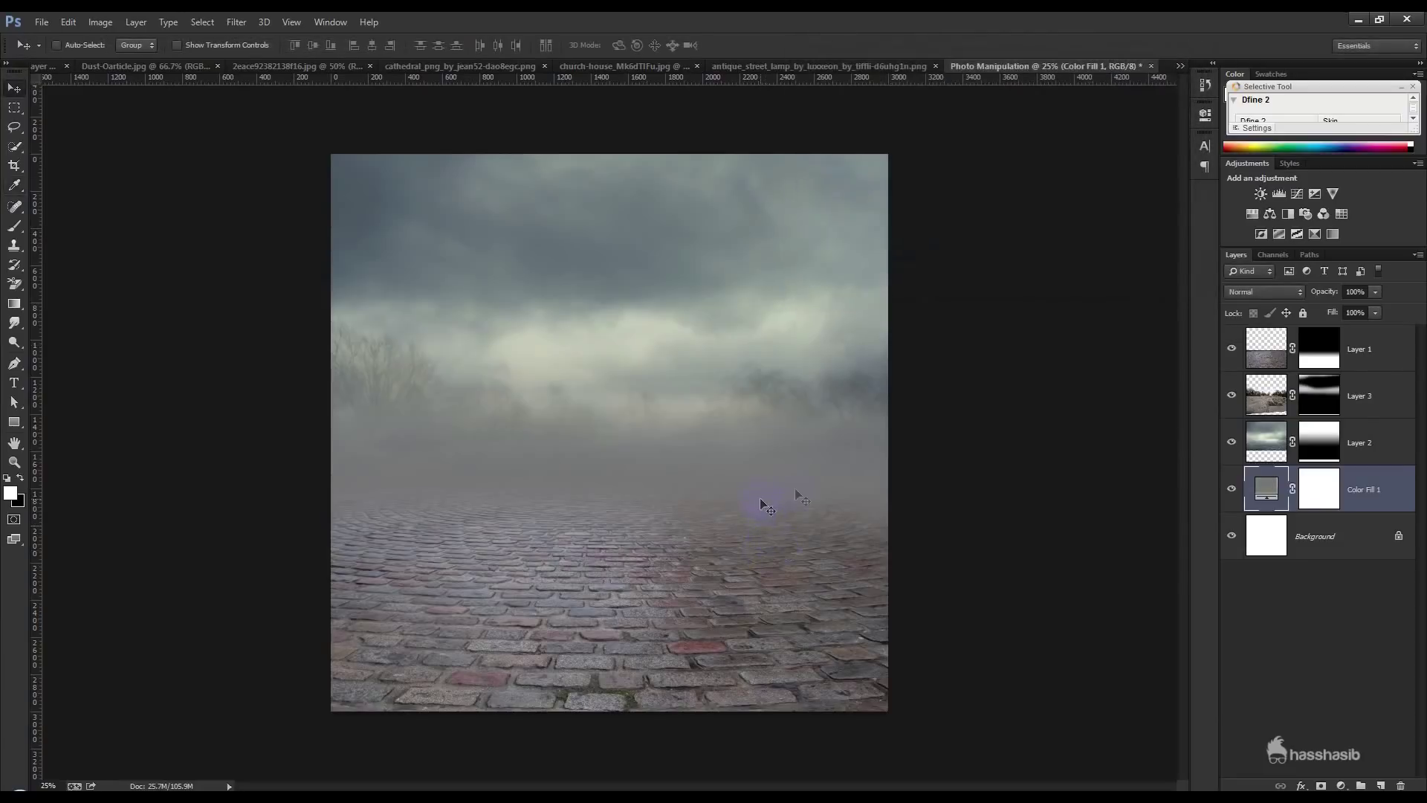
- Change the fog fill to a warmer light grey, about #898883
double_click(1267, 490)
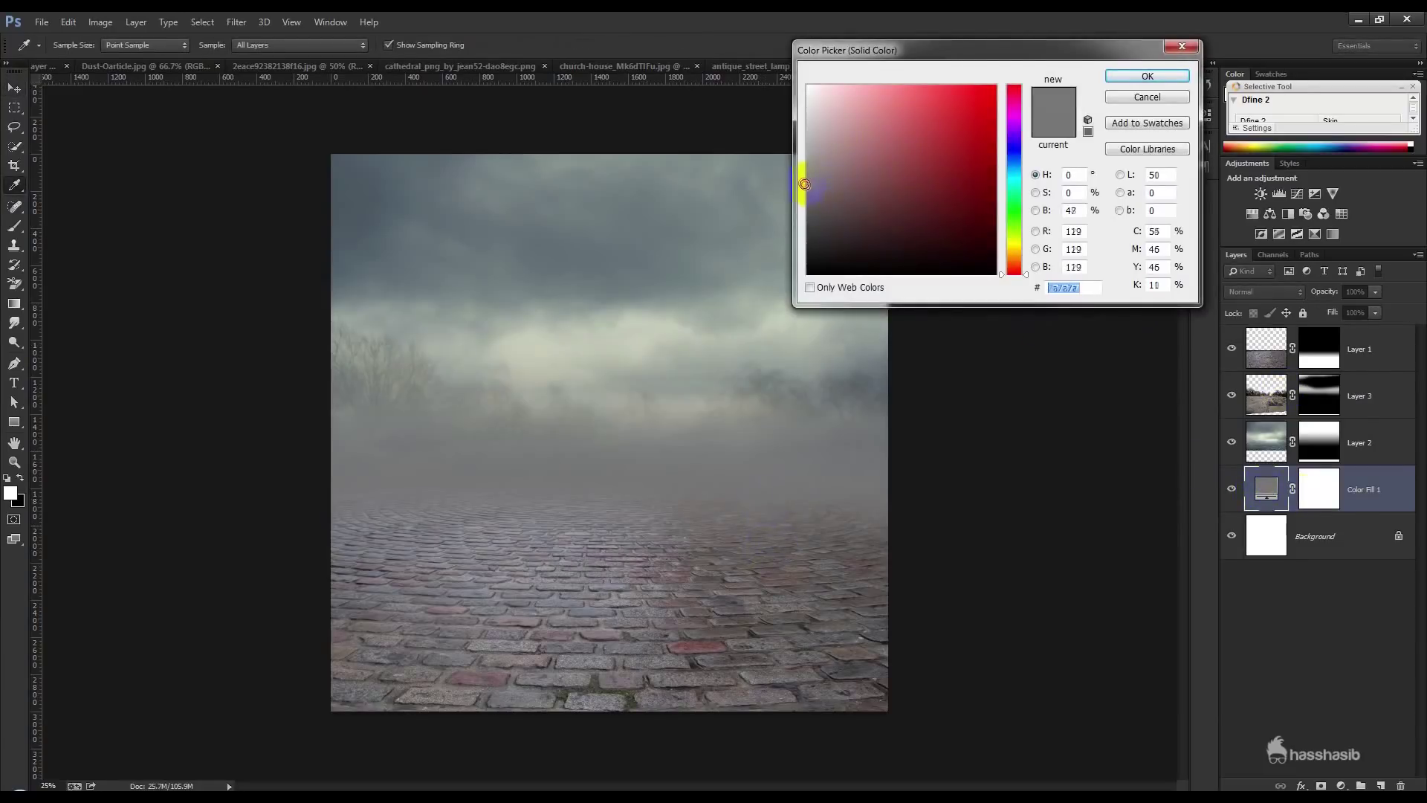
left_click_drag(800, 180, 801, 183)
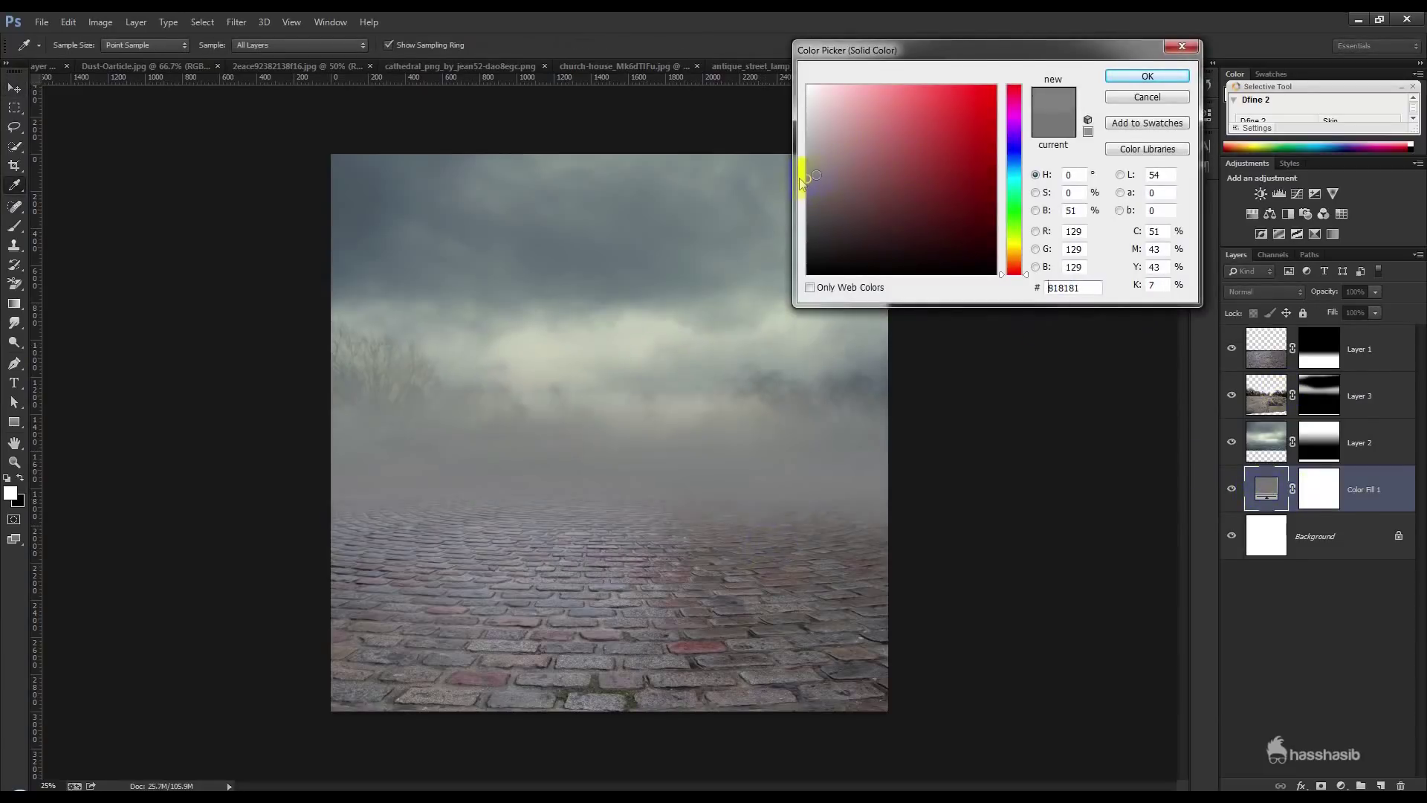
left_click(1011, 246)
left_click_drag(818, 207, 813, 173)
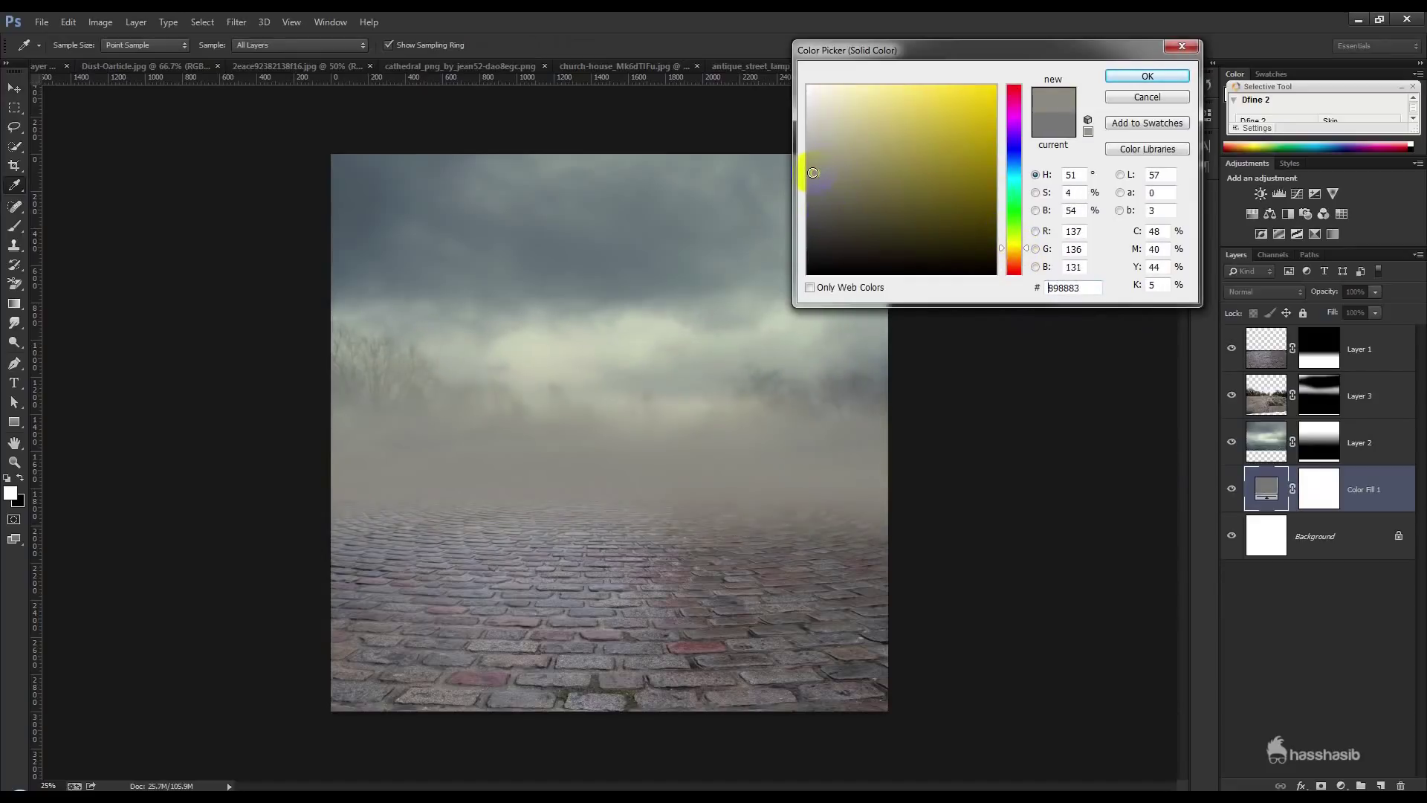
left_click(1138, 81)
key("v")
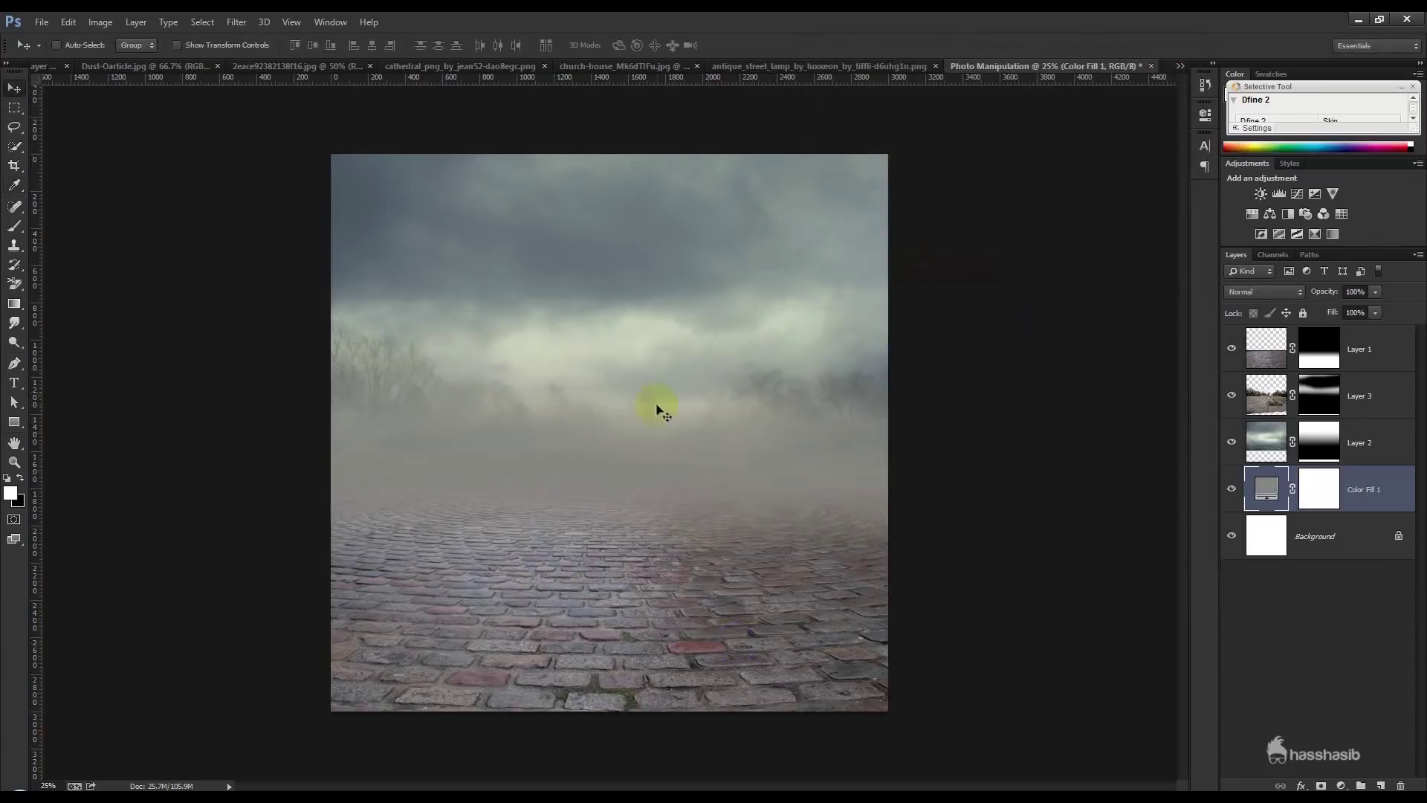
left_click(318, 67)
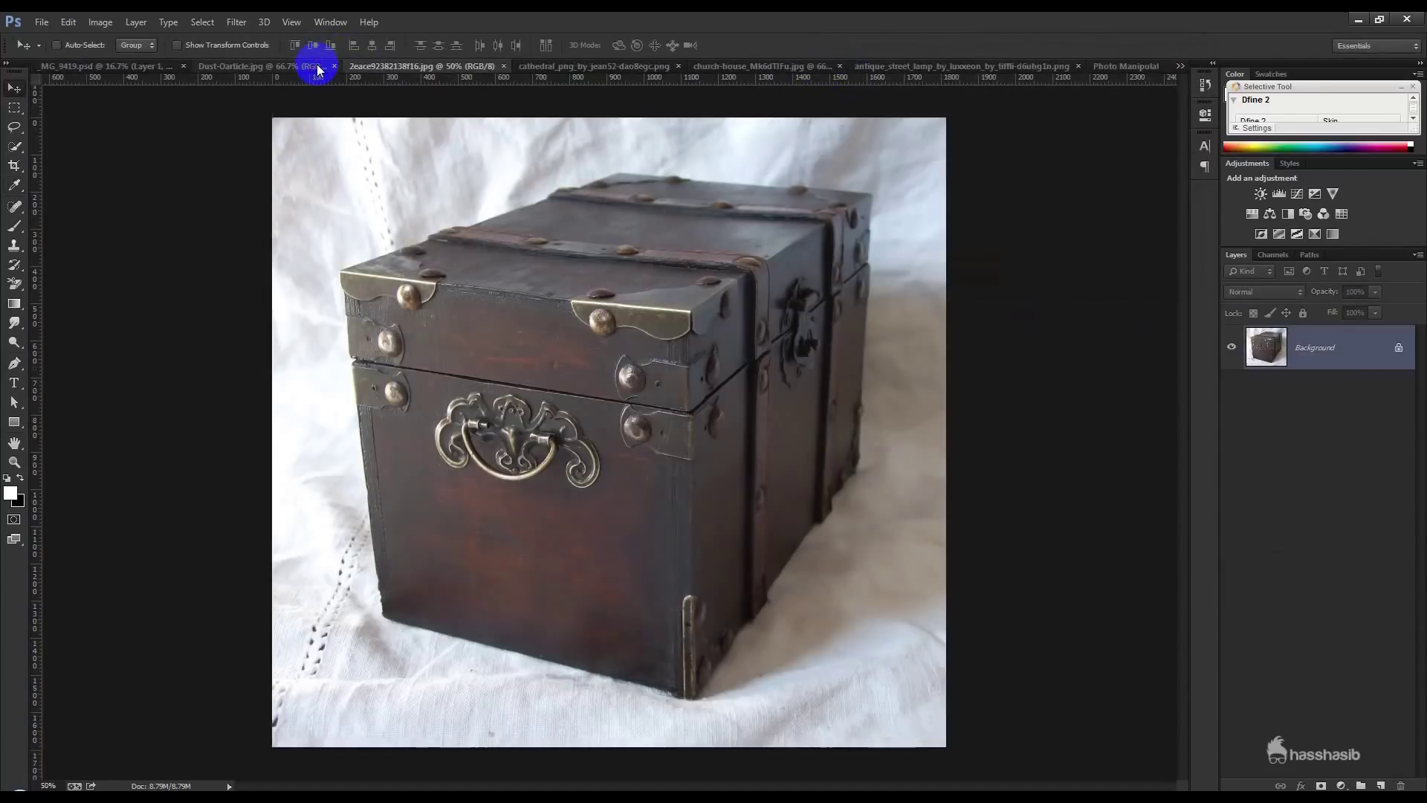
- Select the white background around the church in the church-house image with the Magic Wand
left_click(541, 67)
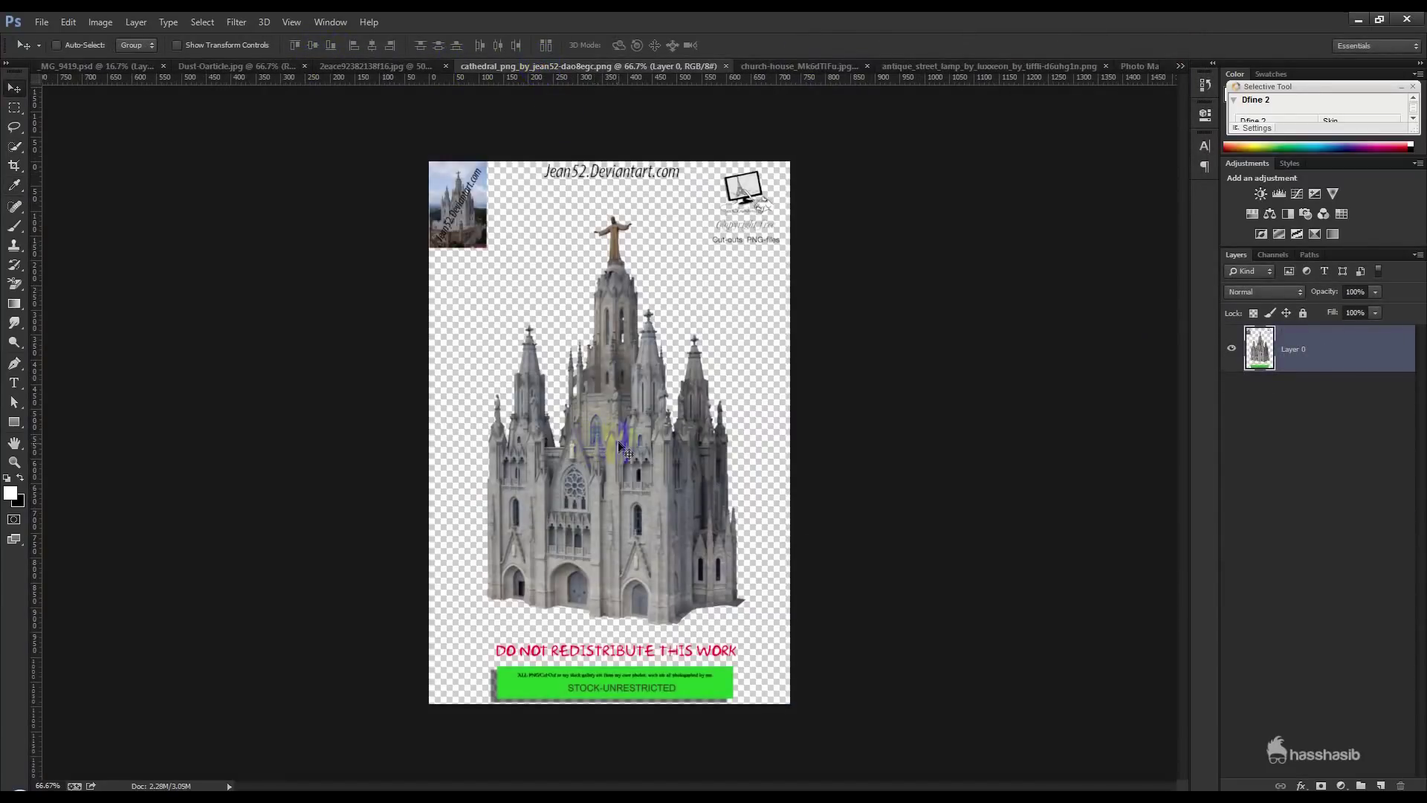
left_click(791, 67)
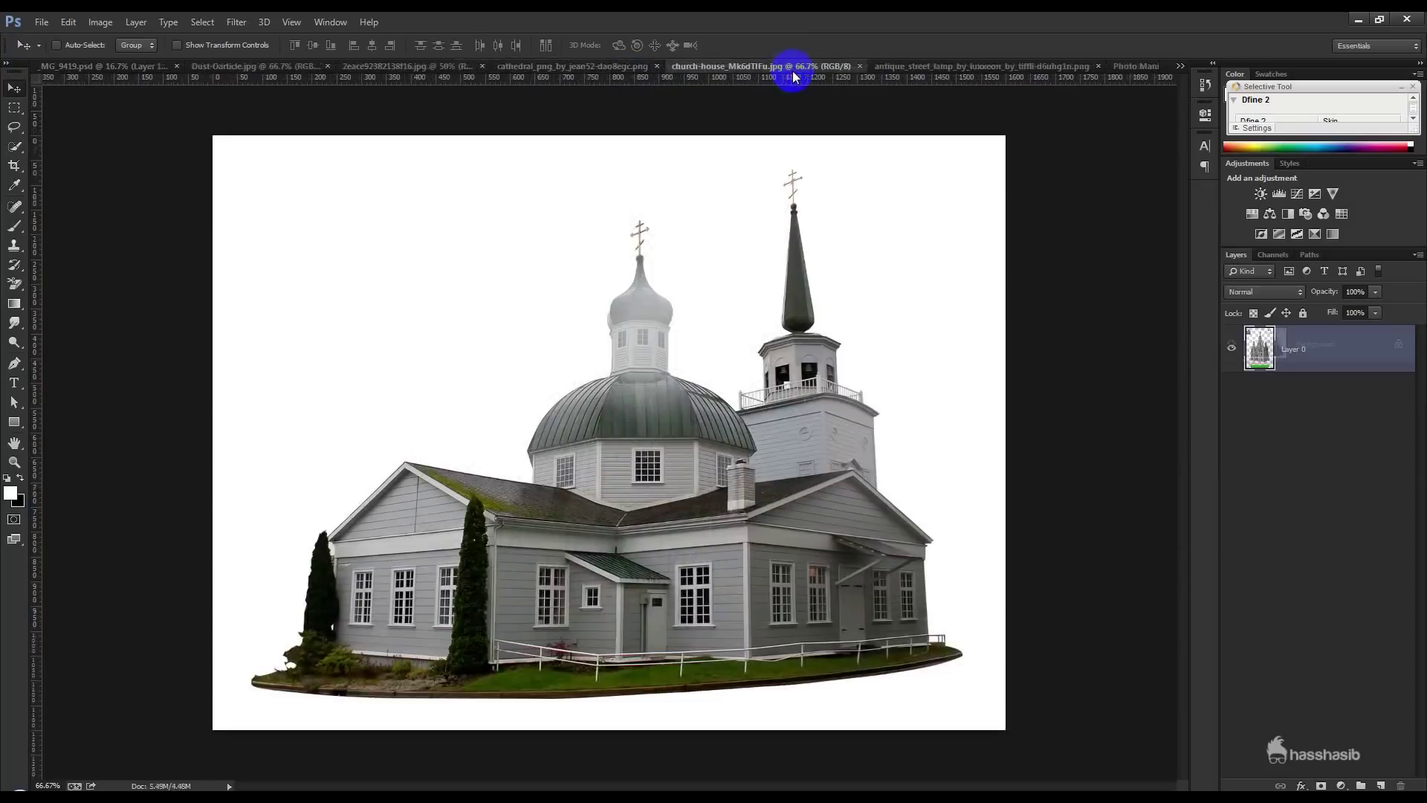
left_click(953, 68)
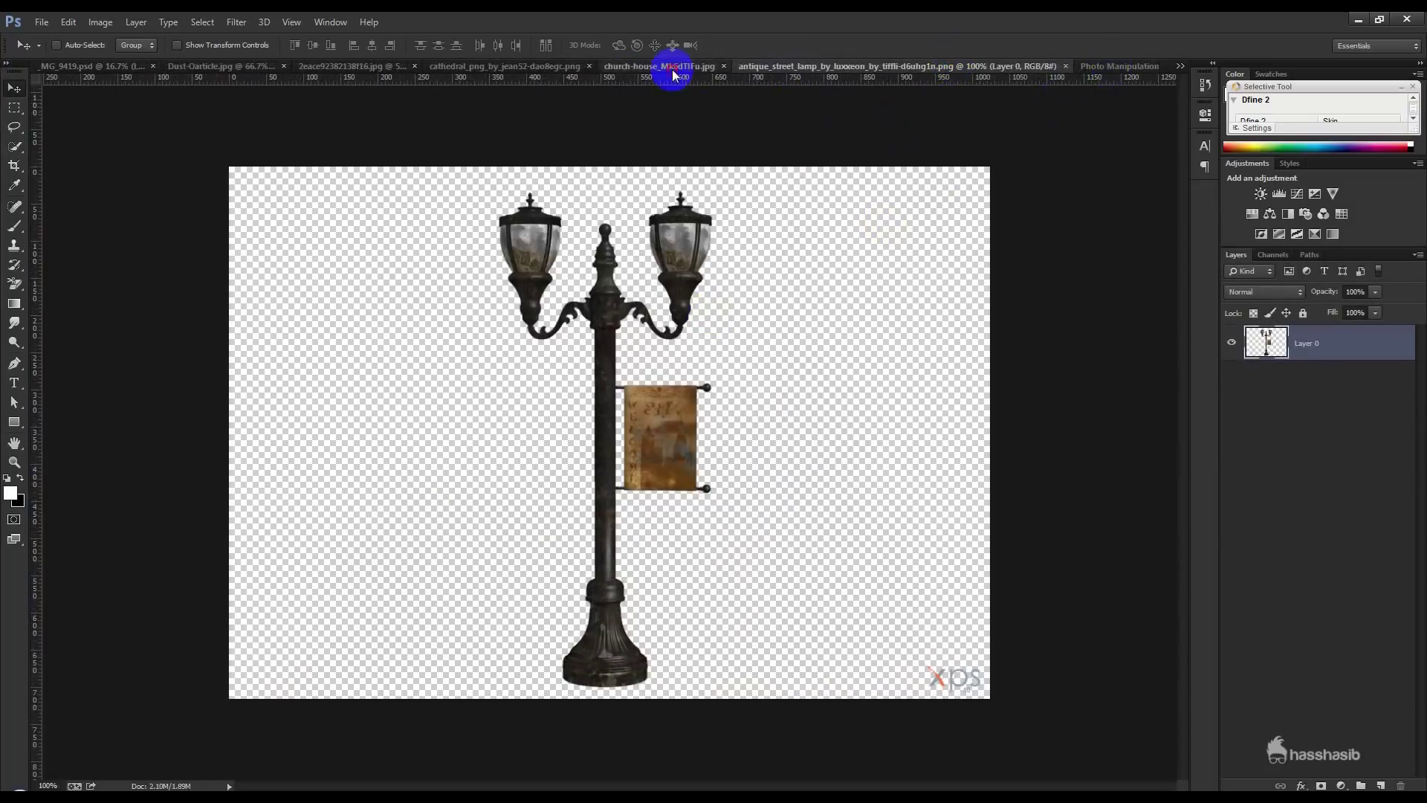
left_click(673, 68)
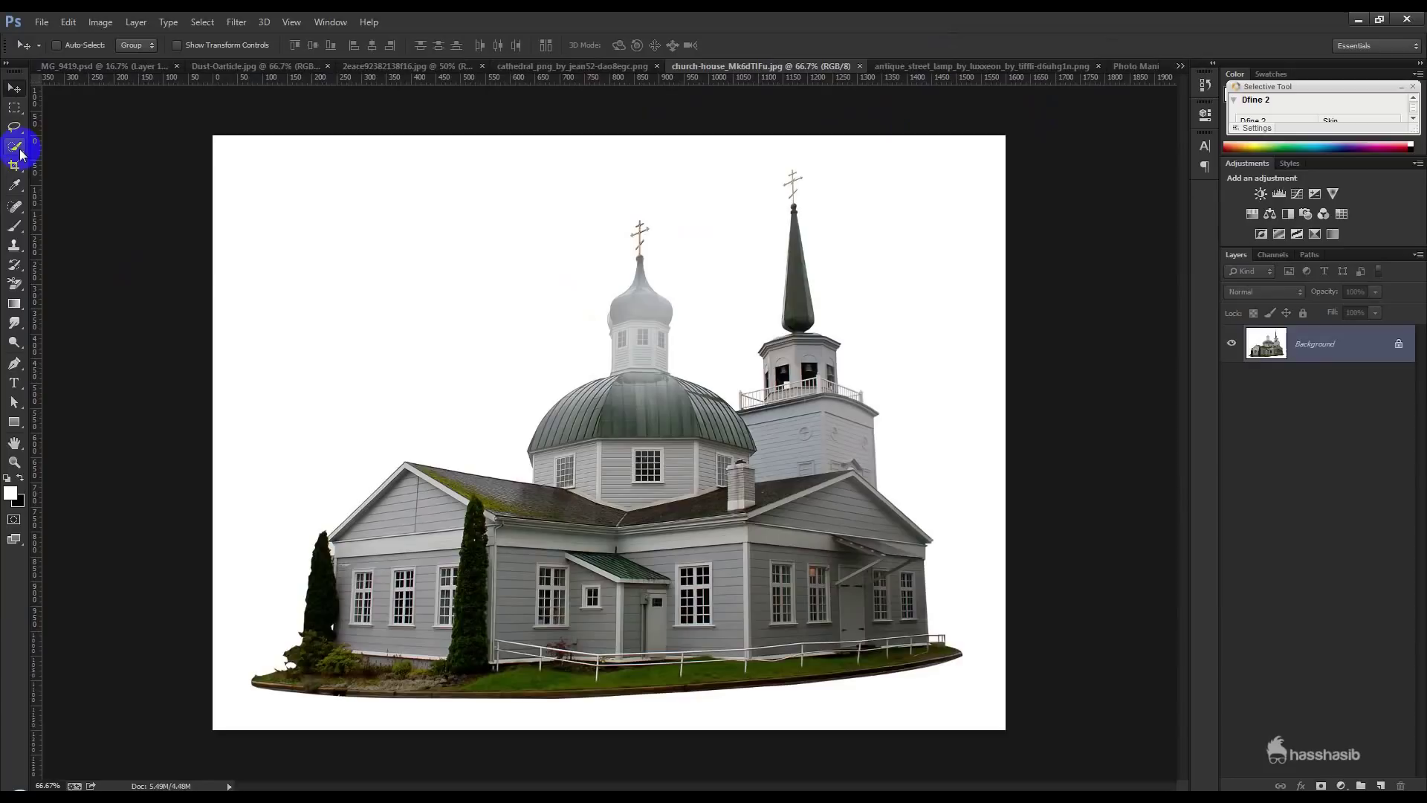
left_click_drag(18, 155, 51, 161)
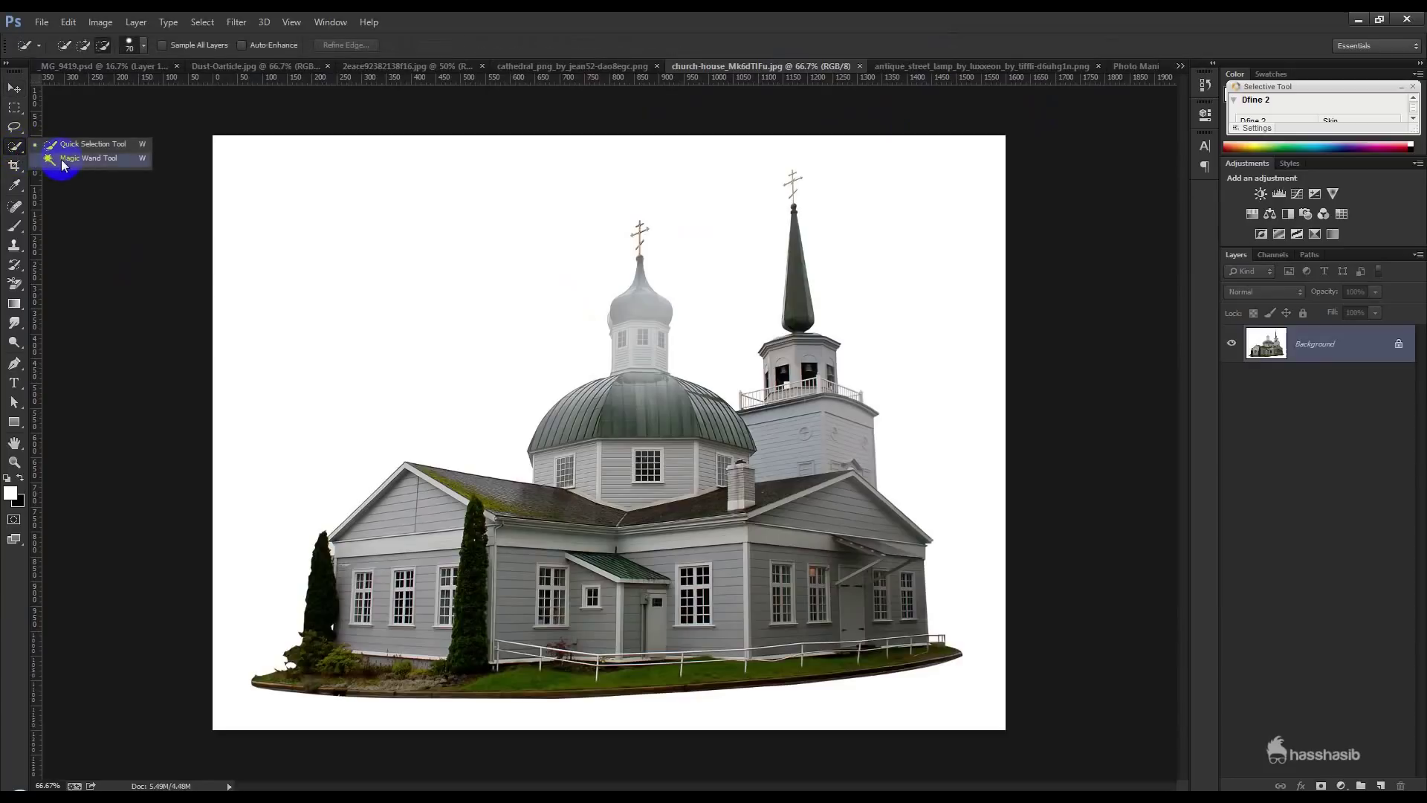
left_click(136, 165)
left_click(437, 216)
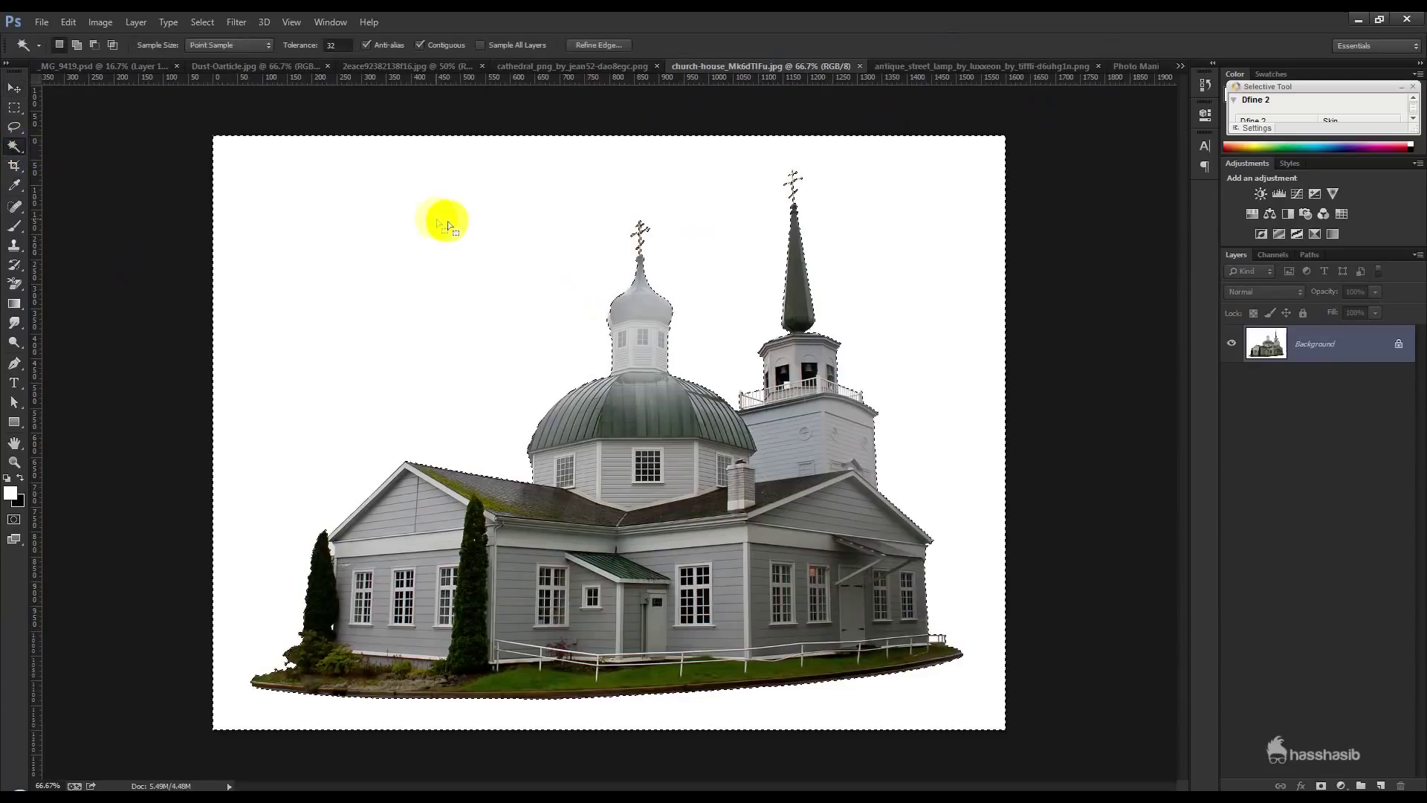
- Invert the selection, copy the church, and close the church-house image
left_click(202, 21)
left_click(223, 84)
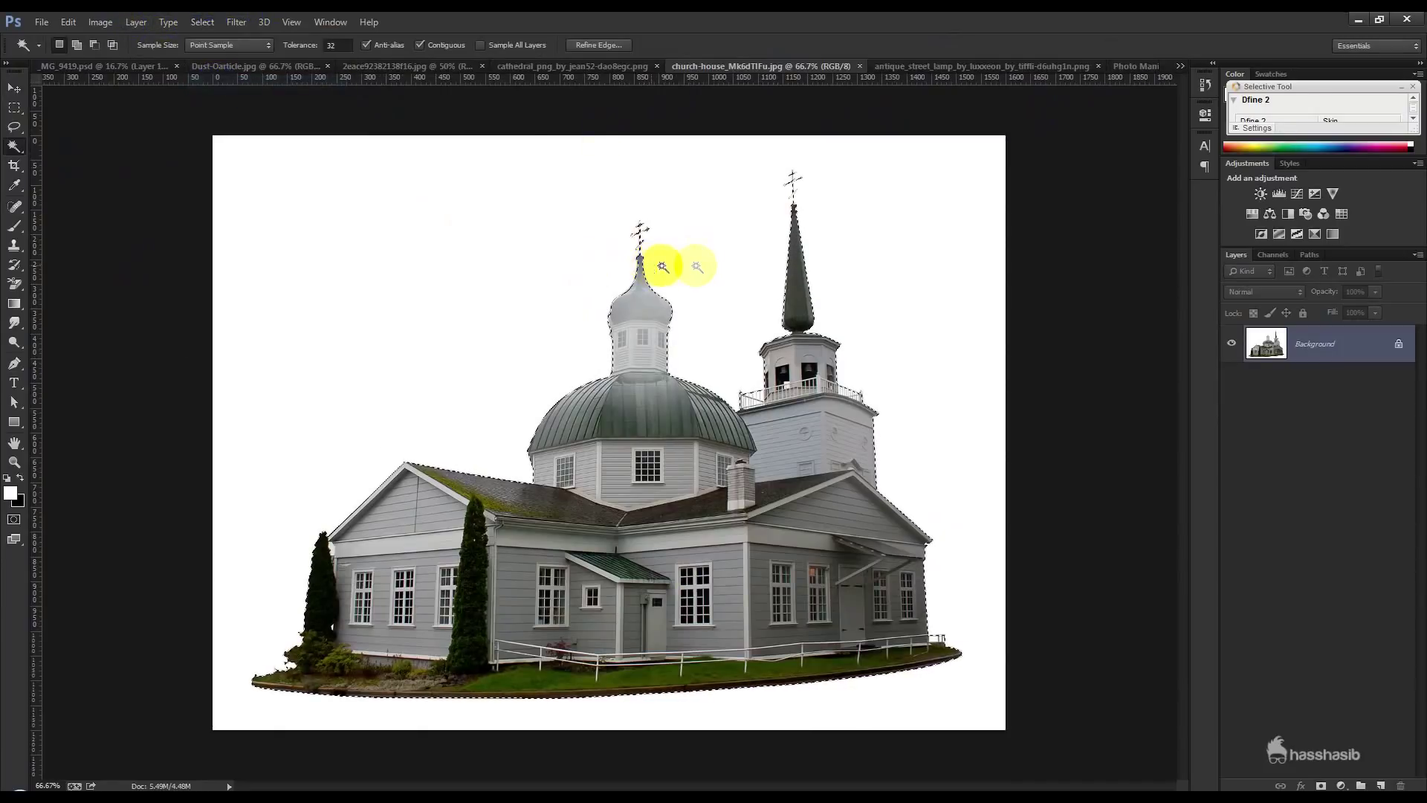
left_click(67, 22)
left_click(82, 126)
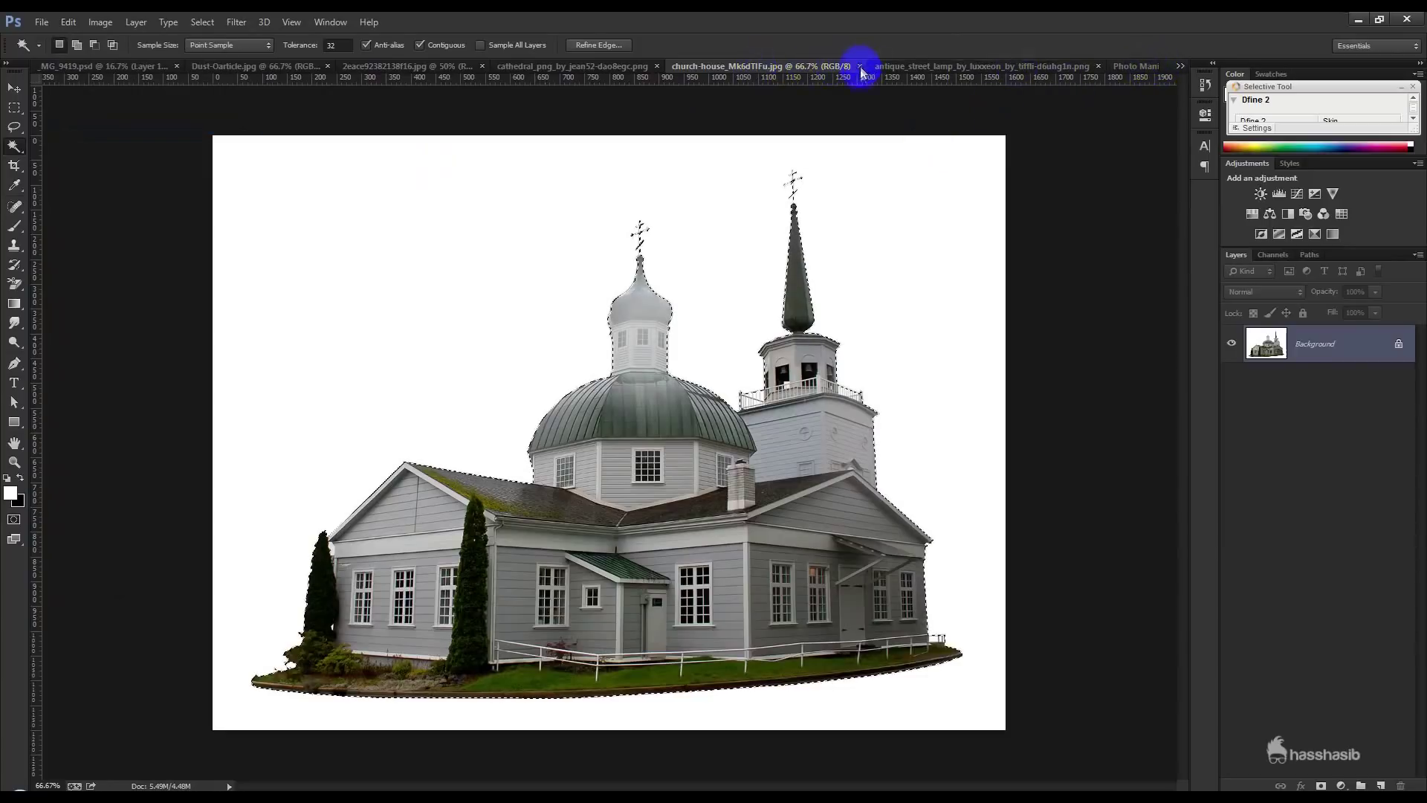
left_click(860, 65)
left_click(1092, 66)
left_click(1390, 354)
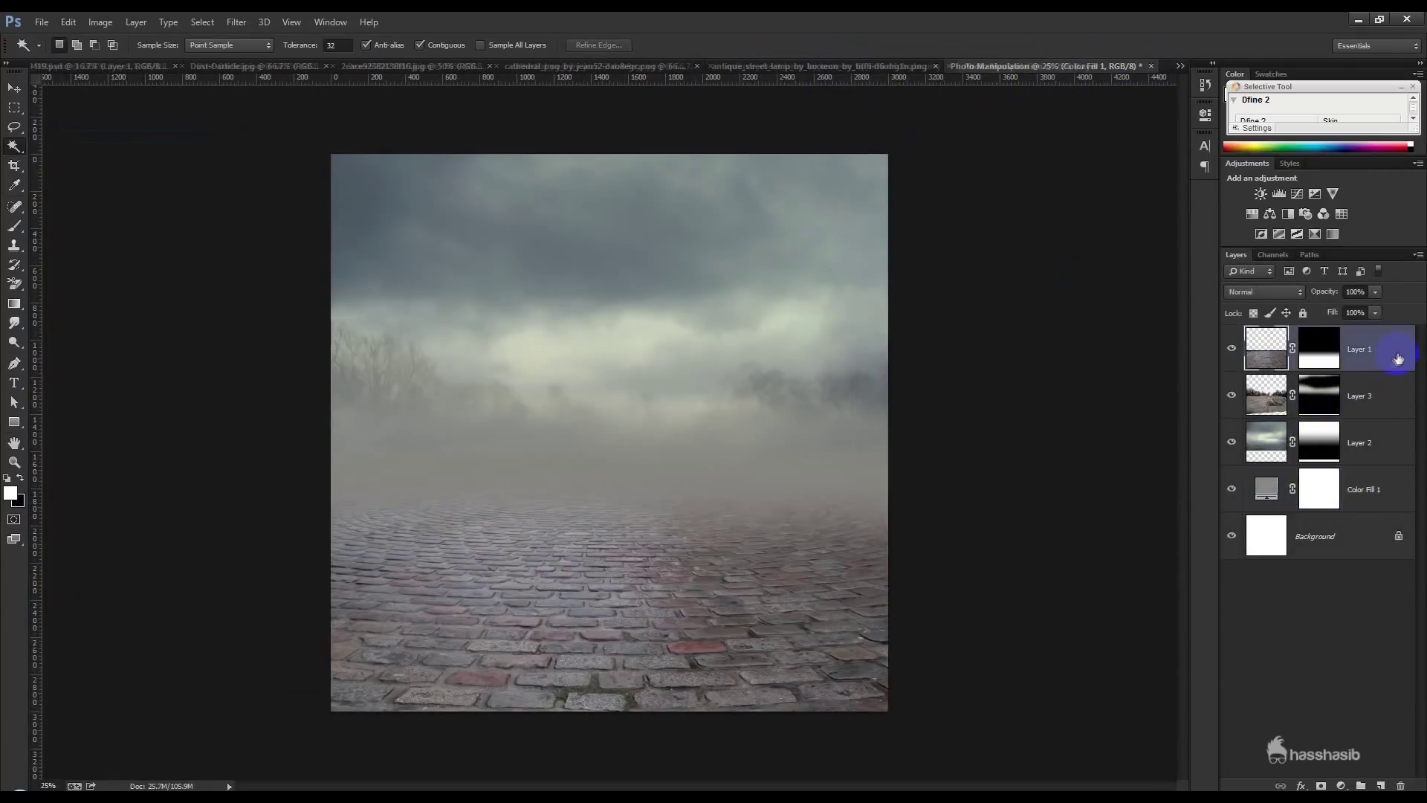
- Paste the church, scale it to about 141% above the cobblestone road, and add a mask
key("ctrl+v")
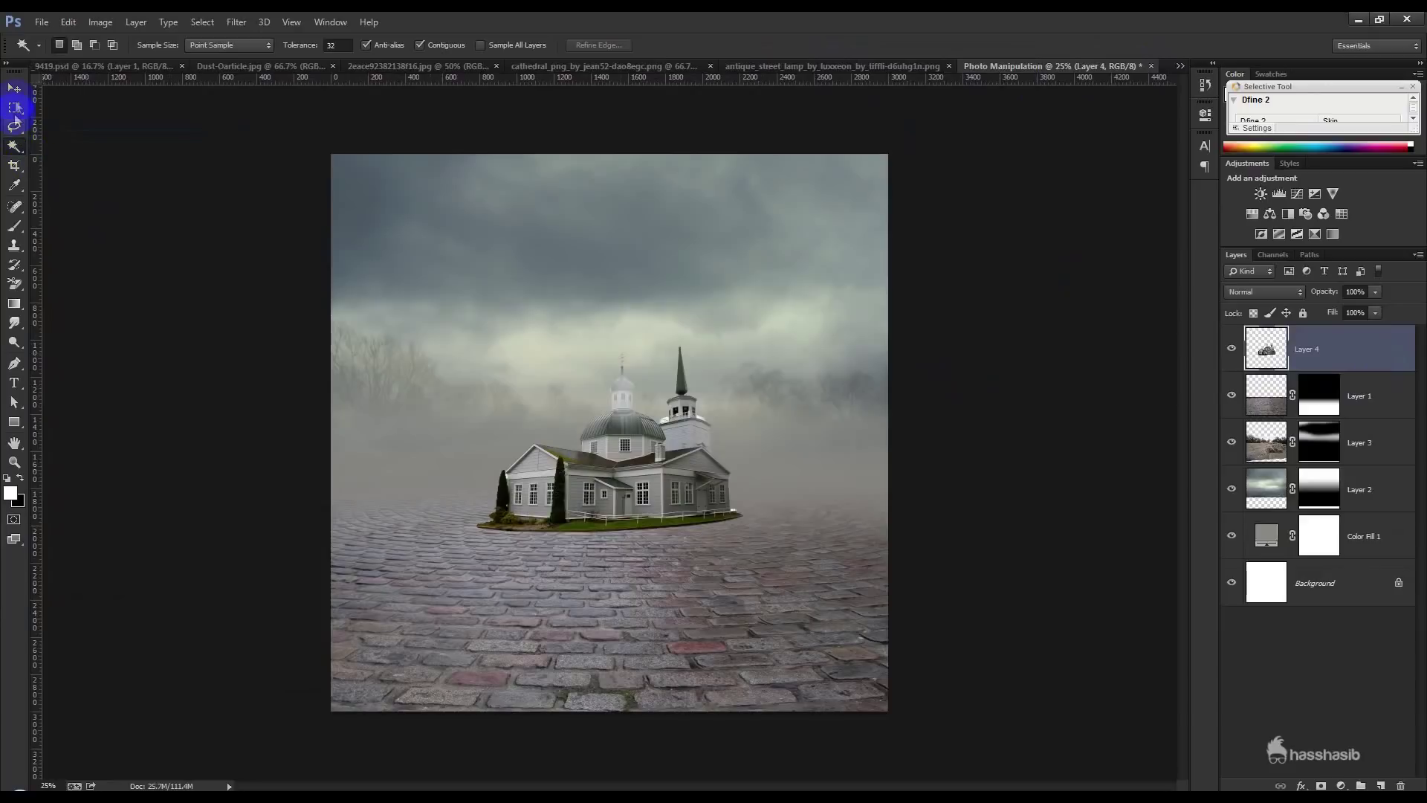
key("ctrl+t")
left_click_drag(665, 432, 638, 407)
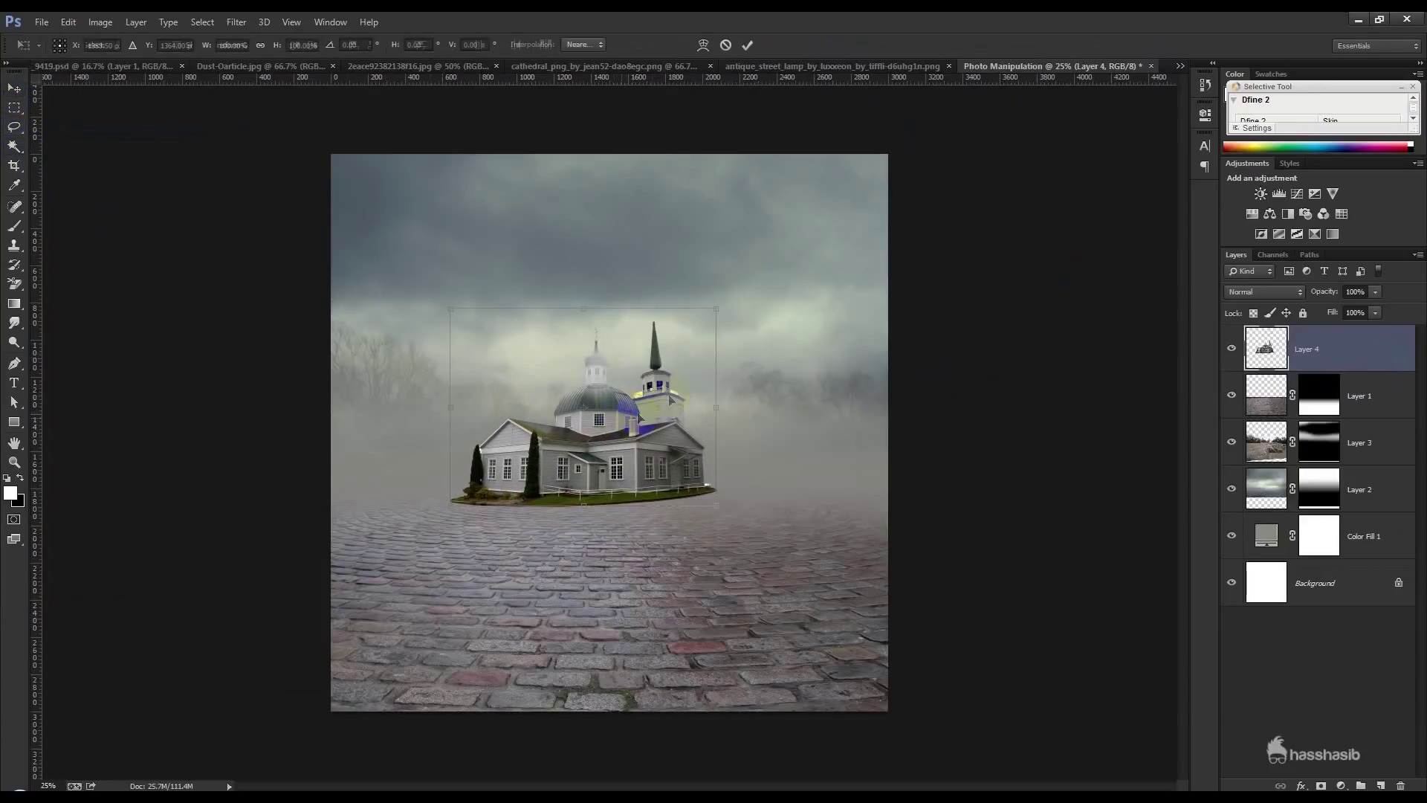
left_click_drag(718, 309, 826, 226)
left_click_drag(763, 324, 702, 327)
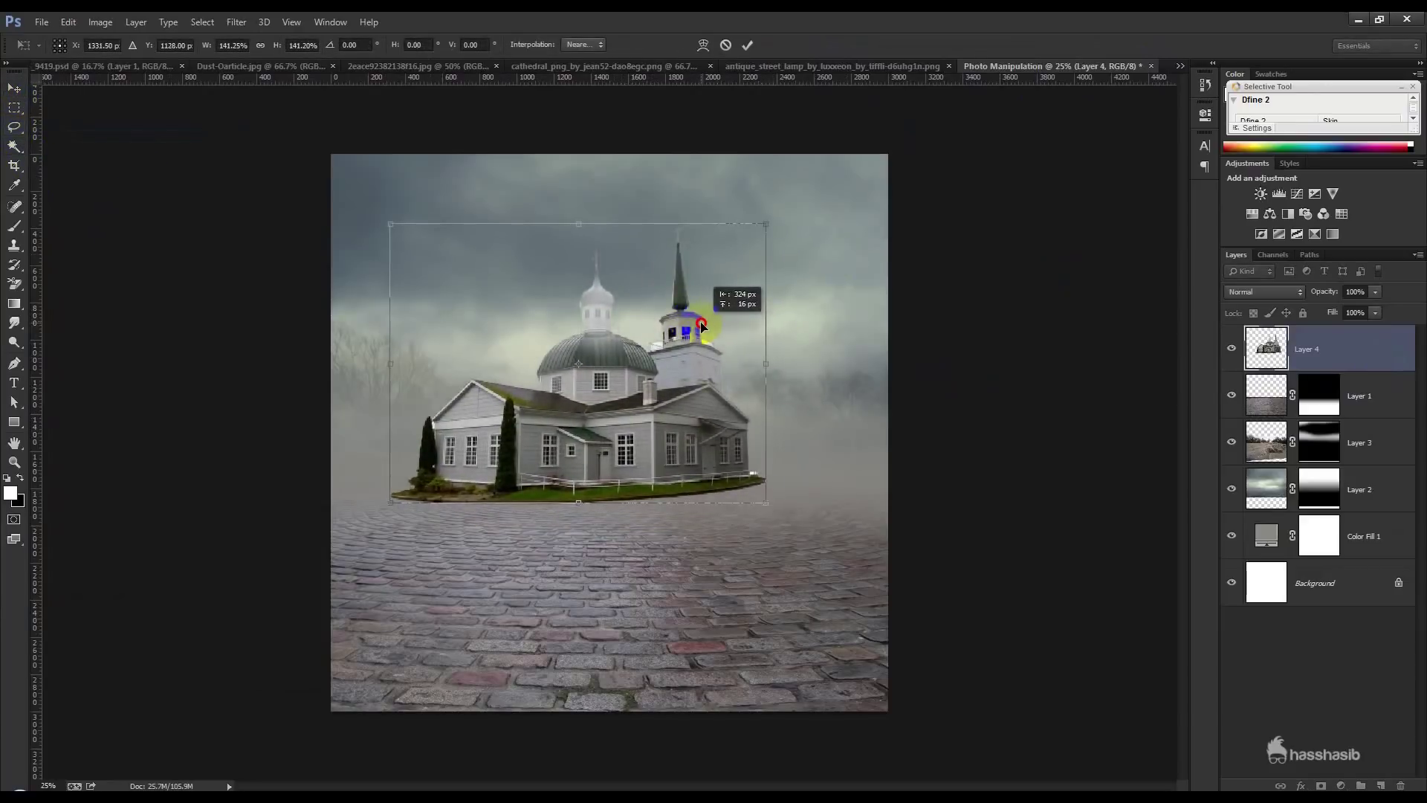
key("Return")
left_click_drag(703, 327, 677, 330)
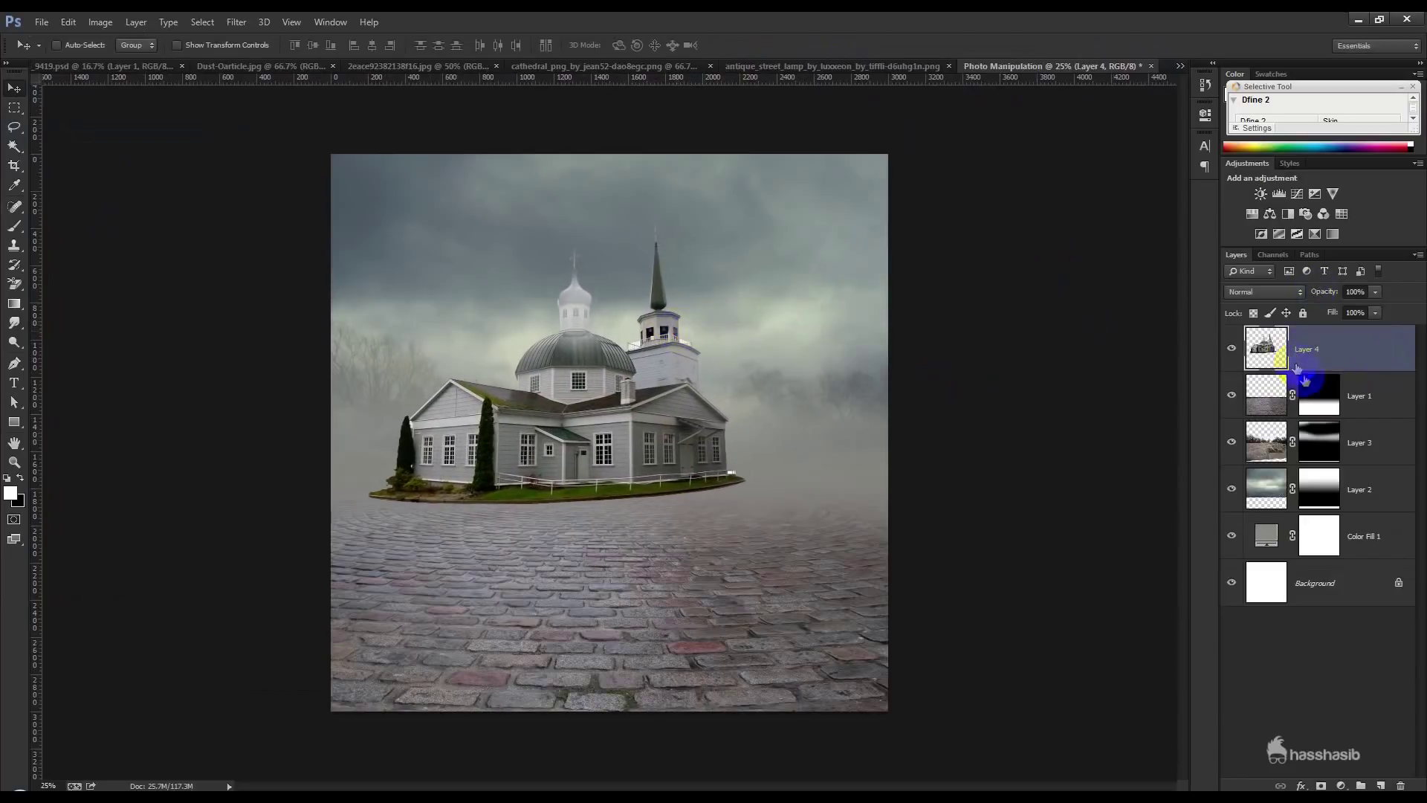
left_click(1323, 786)
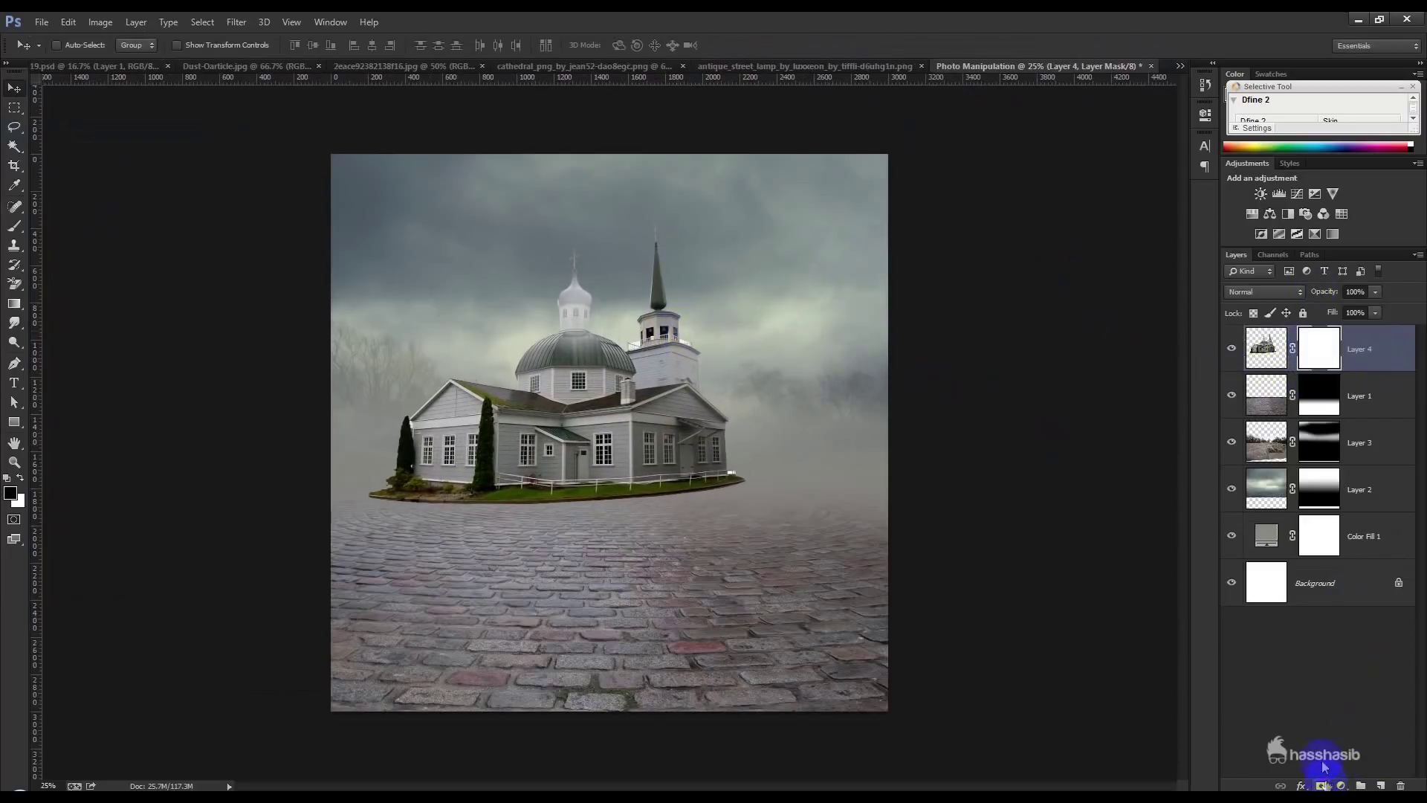
- Brush black on the church mask to fade its base, walls and spire into fog
left_click(15, 226)
left_click_drag(371, 479, 839, 469)
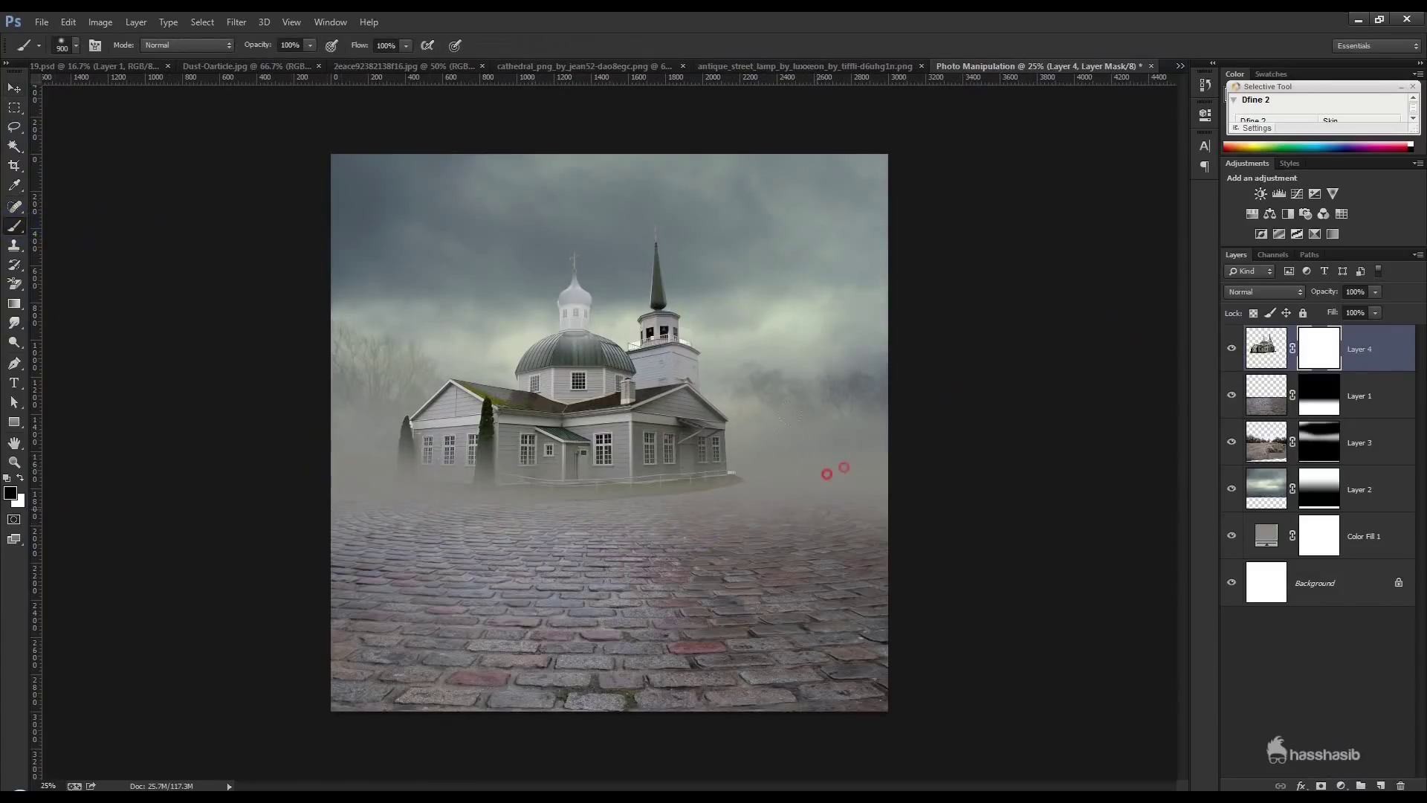
left_click_drag(197, 548, 821, 512)
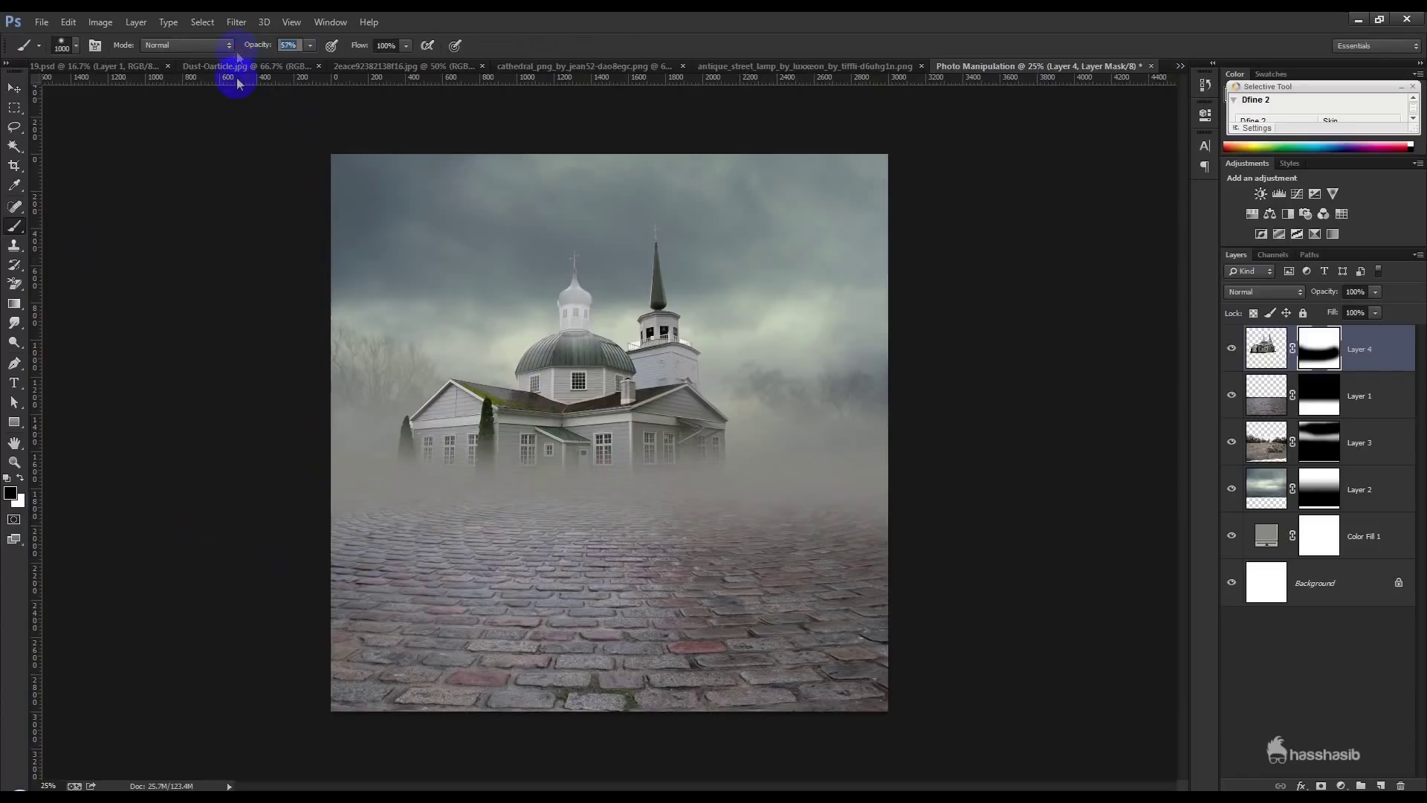
mouse_move(575, 477)
left_mouse_down()
mouse_move(583, 449)
mouse_move(860, 454)
left_mouse_up()
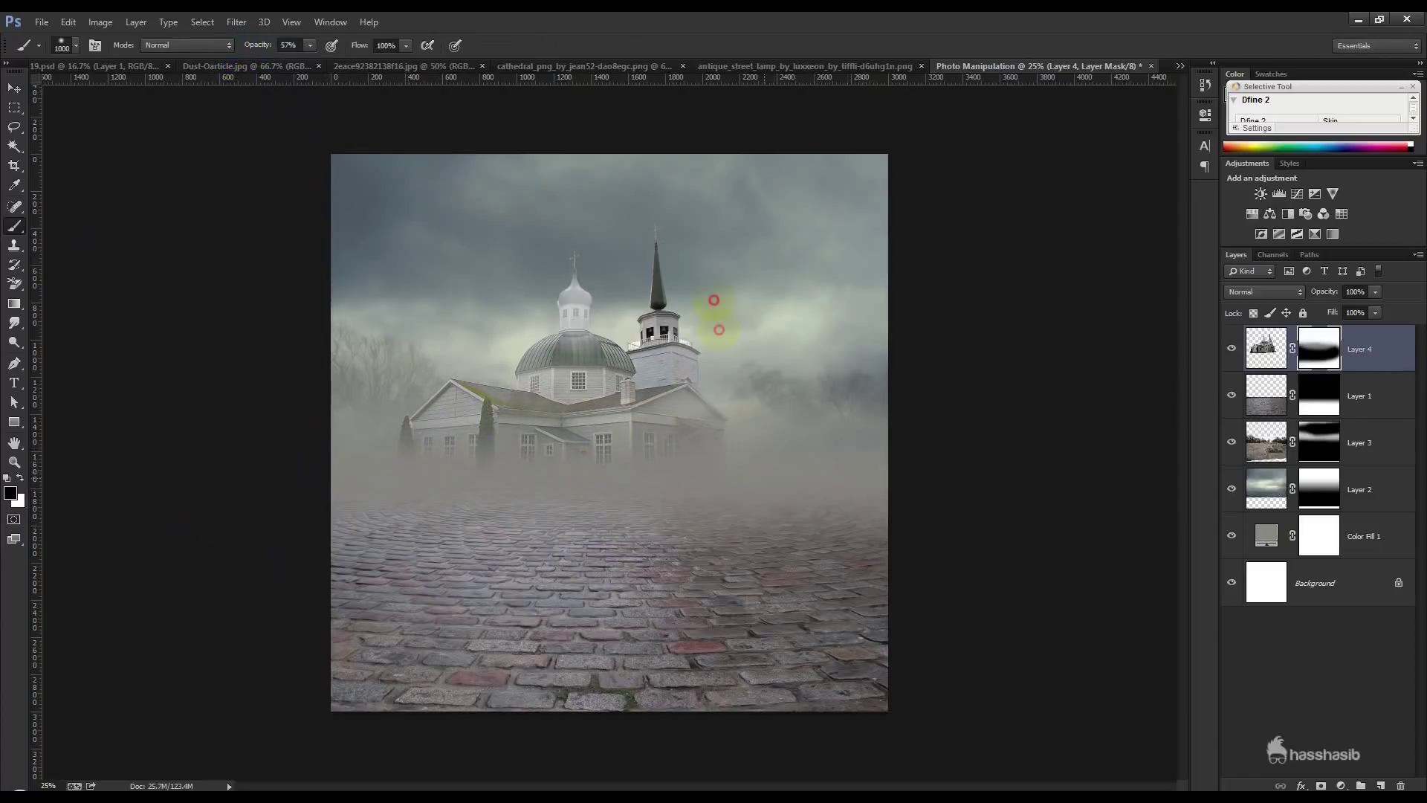
left_click_drag(719, 329, 690, 220)
left_click(196, 520)
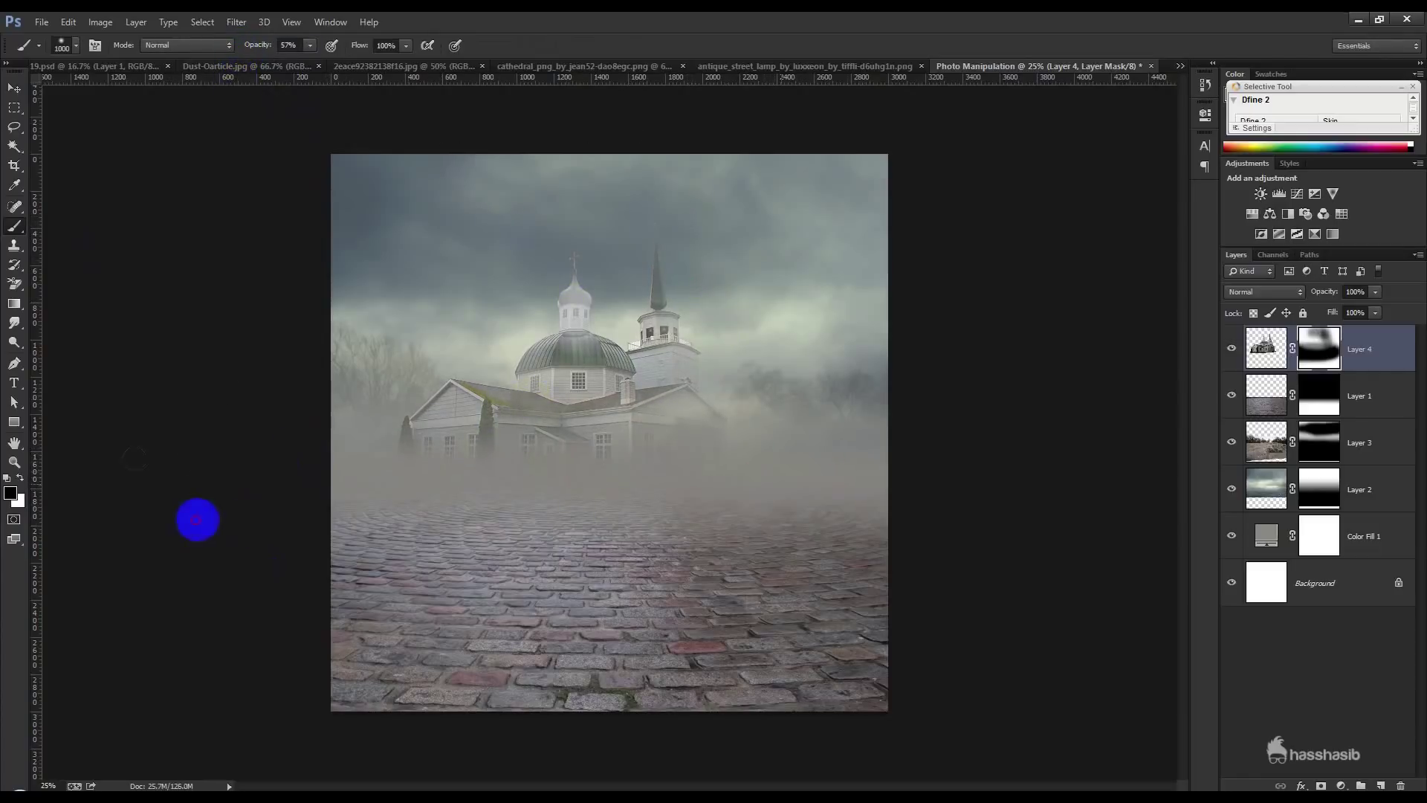
- Set the church layer to 75% opacity and shrink it to about 78%
left_click_drag(1330, 296, 1313, 294)
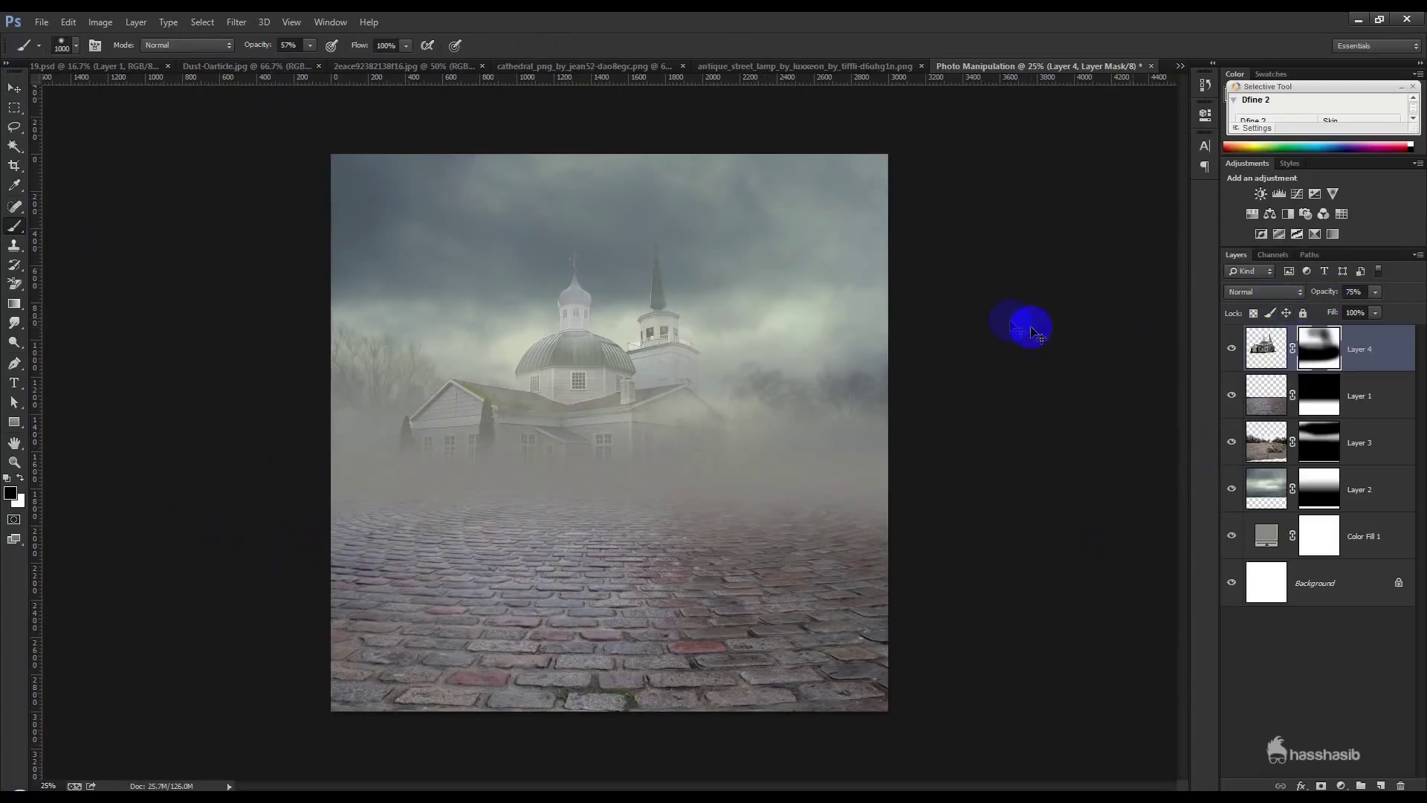
key("ctrl+t")
left_click_drag(741, 227, 703, 254)
left_click_drag(636, 350, 678, 385)
key("Return")
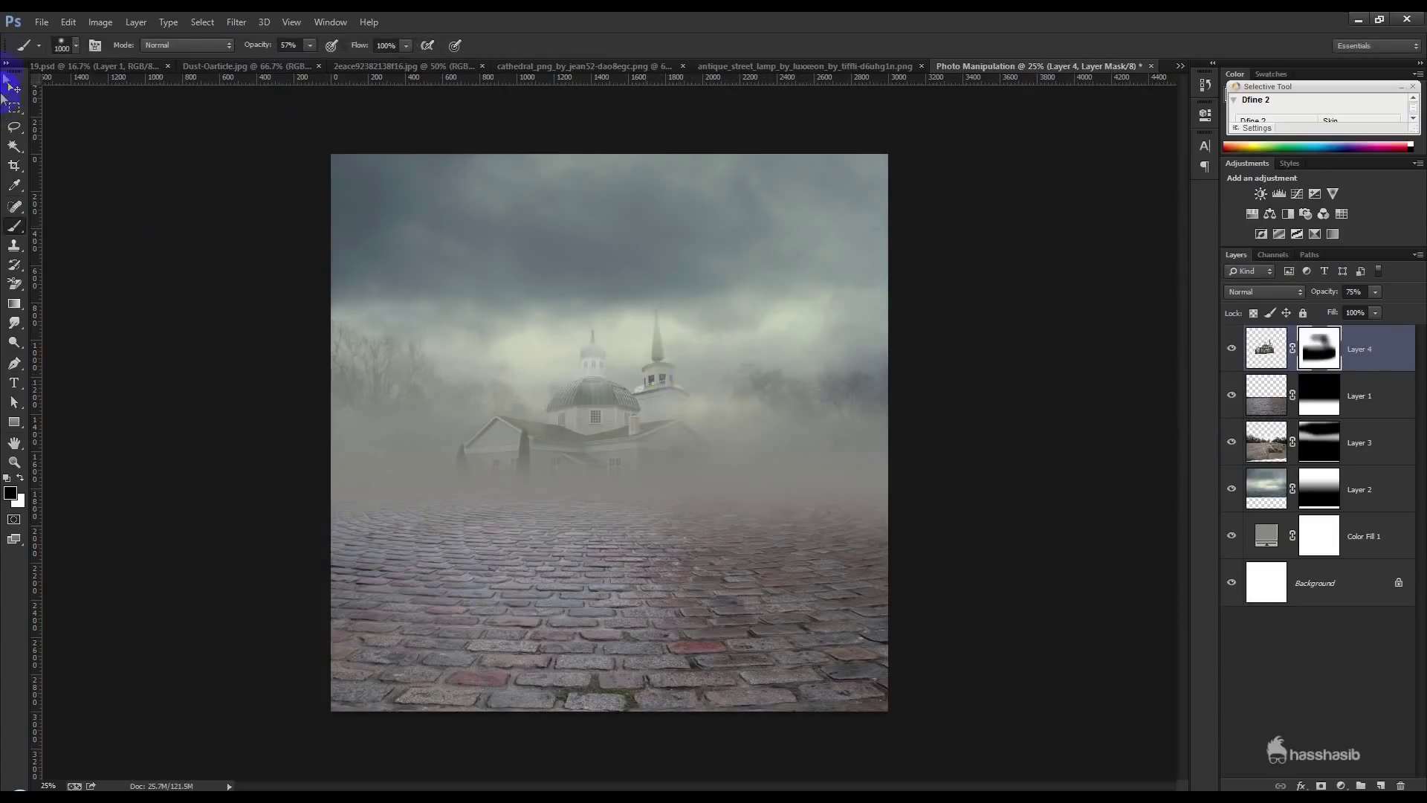
left_click_drag(679, 464, 675, 466)
left_click(1375, 435)
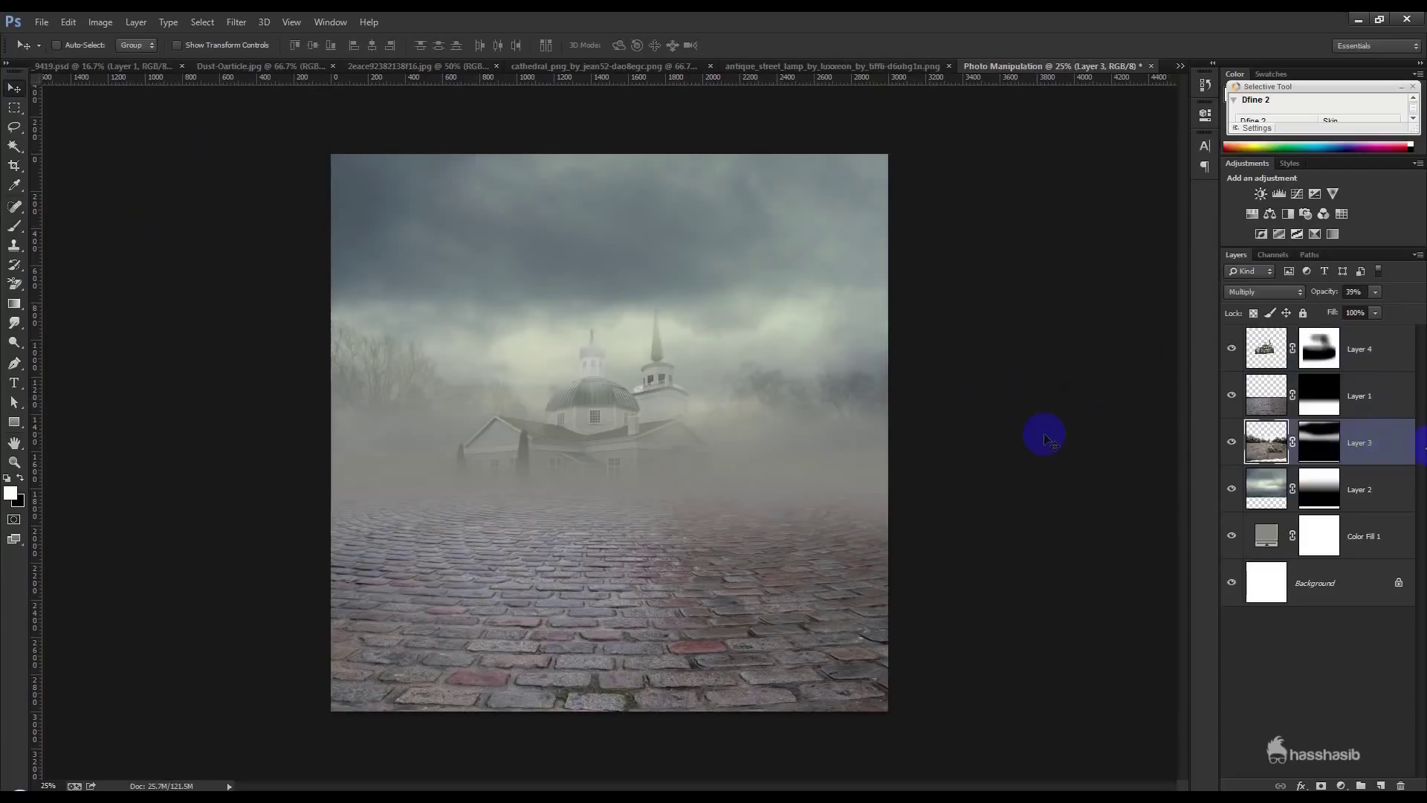
- Lasso-select the cathedral in its own image, then close that image
left_click(237, 22)
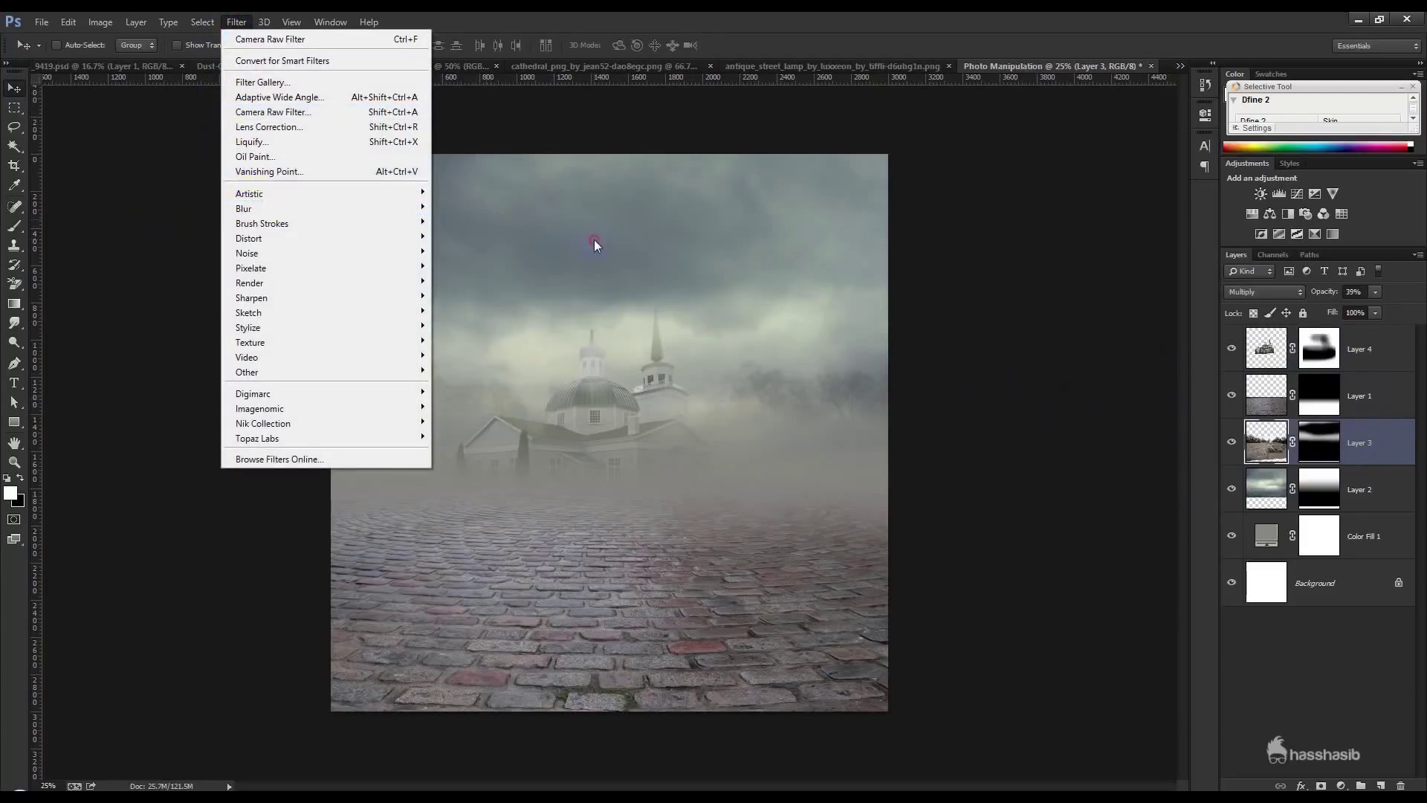
left_click(1320, 351)
left_click(888, 70)
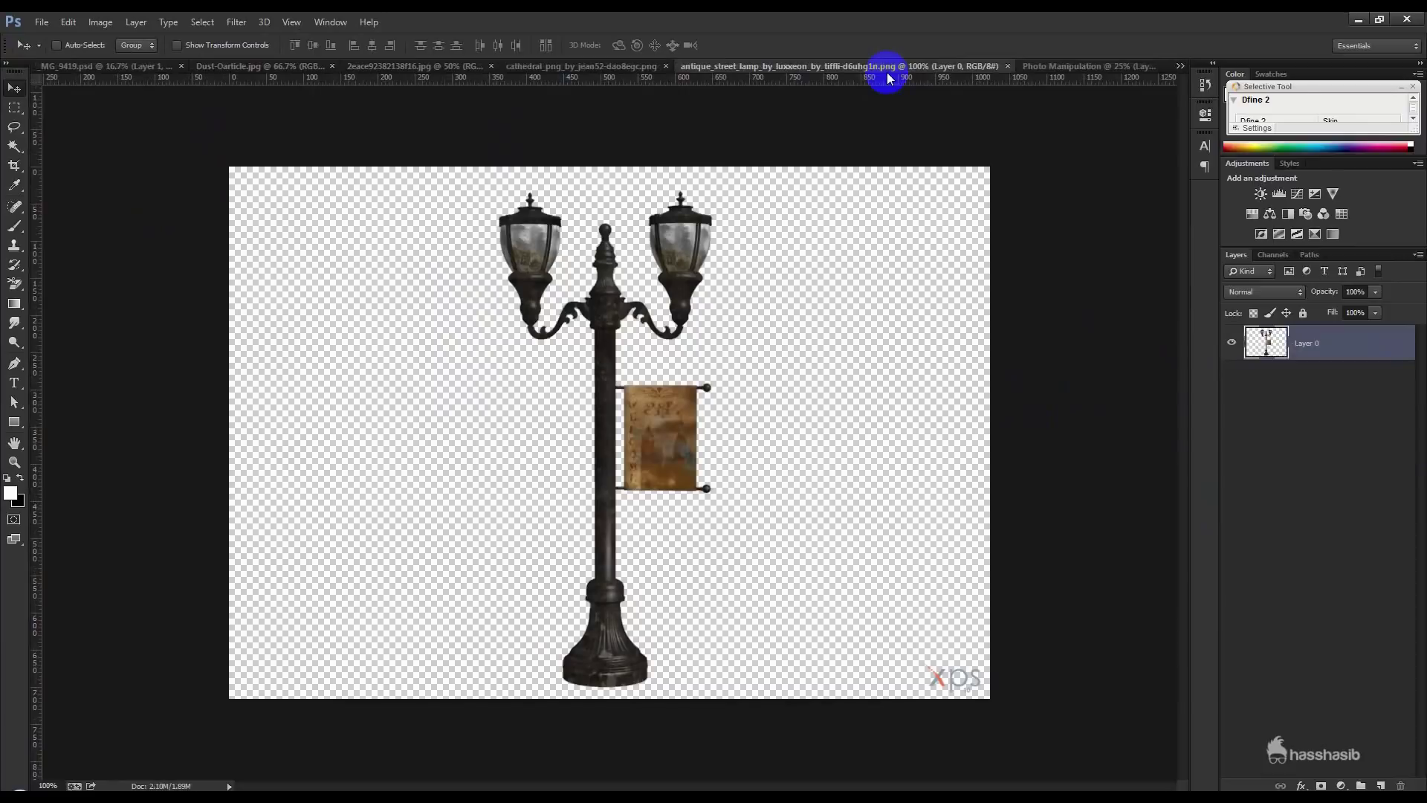
left_click(638, 68)
mouse_move(615, 383)
left_mouse_down()
mouse_move(953, 105)
mouse_move(654, 312)
mouse_move(616, 360)
left_mouse_up()
left_click(14, 128)
left_click_drag(658, 194, 510, 599)
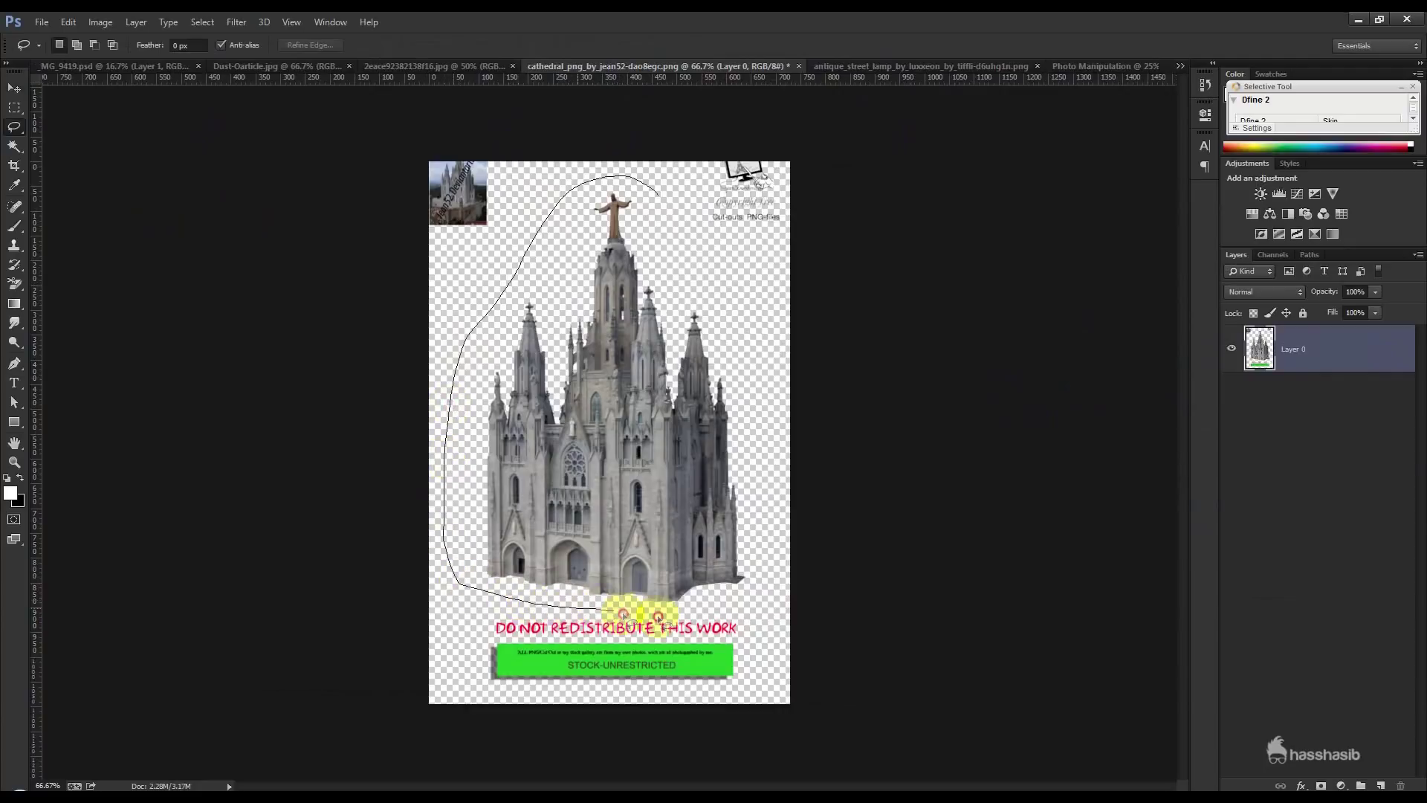
left_click_drag(510, 599, 689, 248)
left_click(797, 68)
left_click(810, 289)
left_click(1011, 70)
left_click(1336, 336)
- Paste the cathedral as Layer 5, shrunk to about 72% on the right of the horizon
key("ctrl+v")
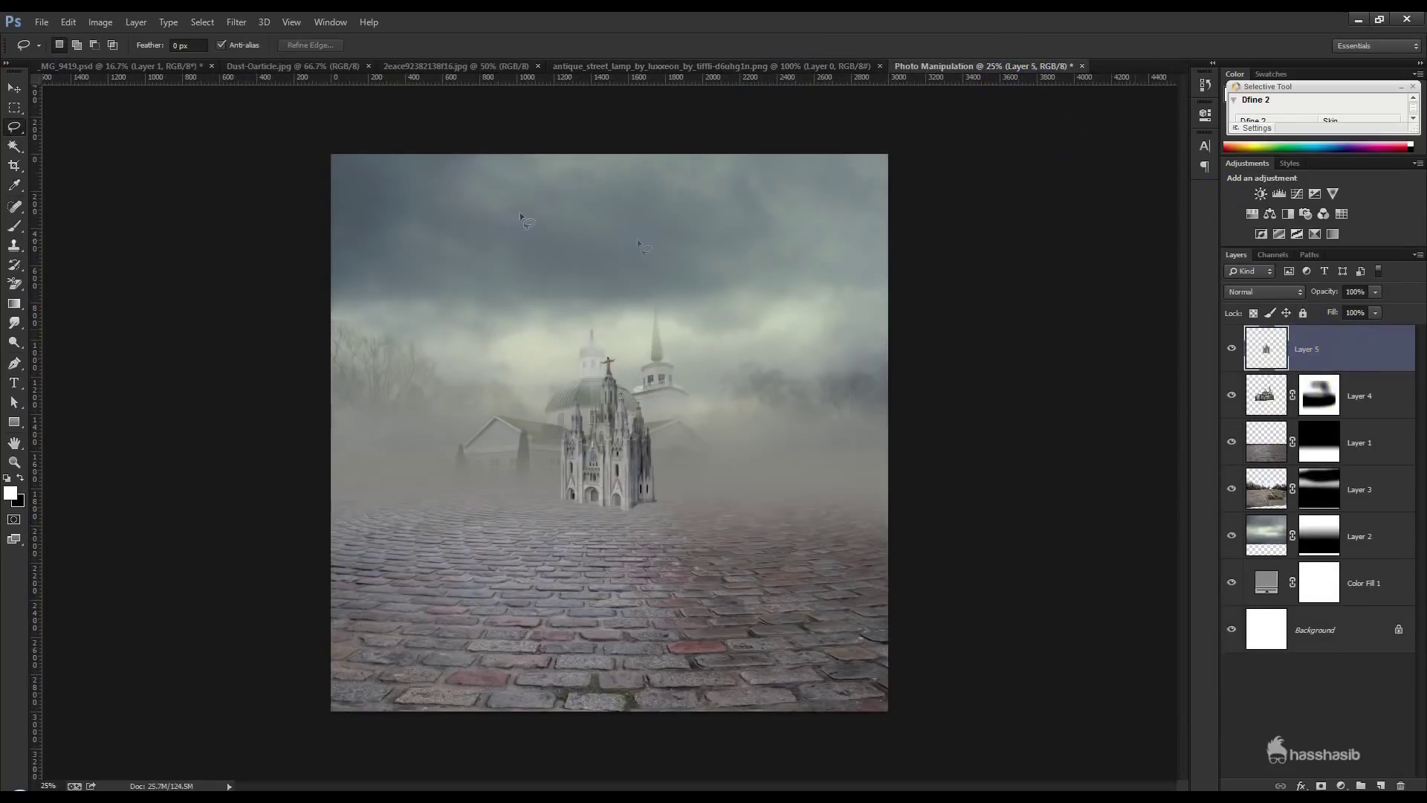
key("ctrl+t")
mouse_move(652, 353)
left_mouse_down()
mouse_move(838, 337)
mouse_move(806, 390)
left_mouse_up()
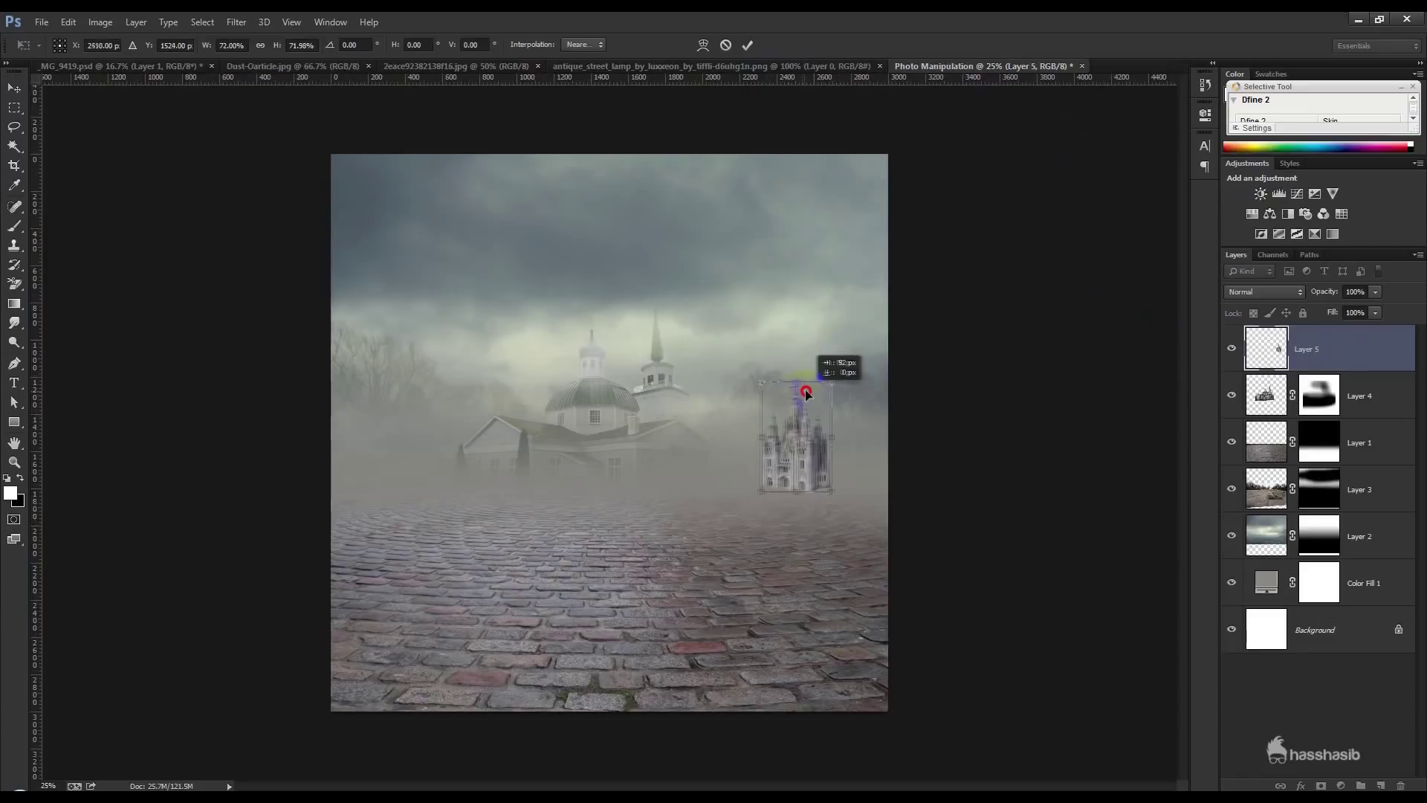
key("Return")
key("l")
left_click(13, 89)
scroll(610, 433, "up", 1)
left_click(1365, 500)
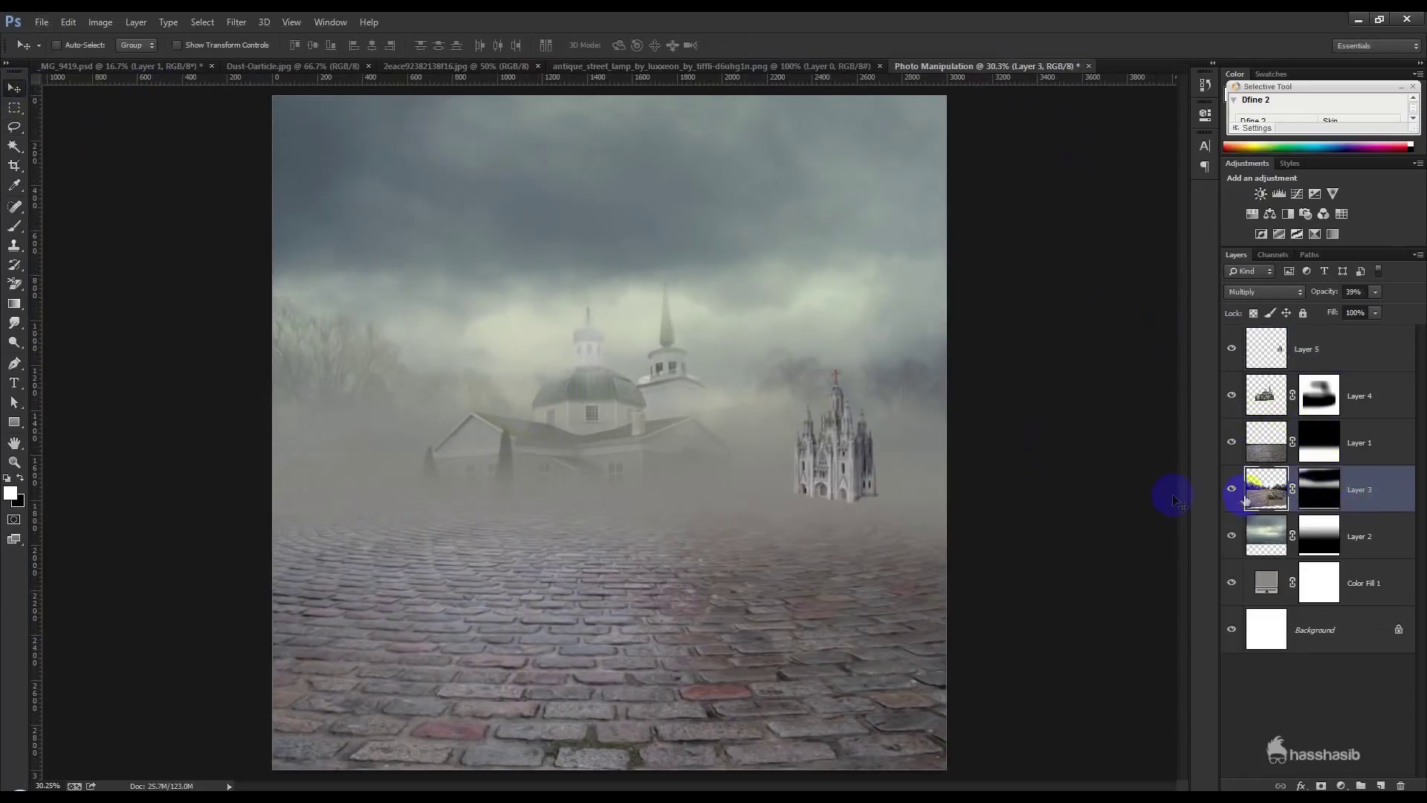
- Scale the Layer 3 tree line down to about 62%, shifting it left
key("ctrl+t")
left_click_drag(600, 229, 608, 328)
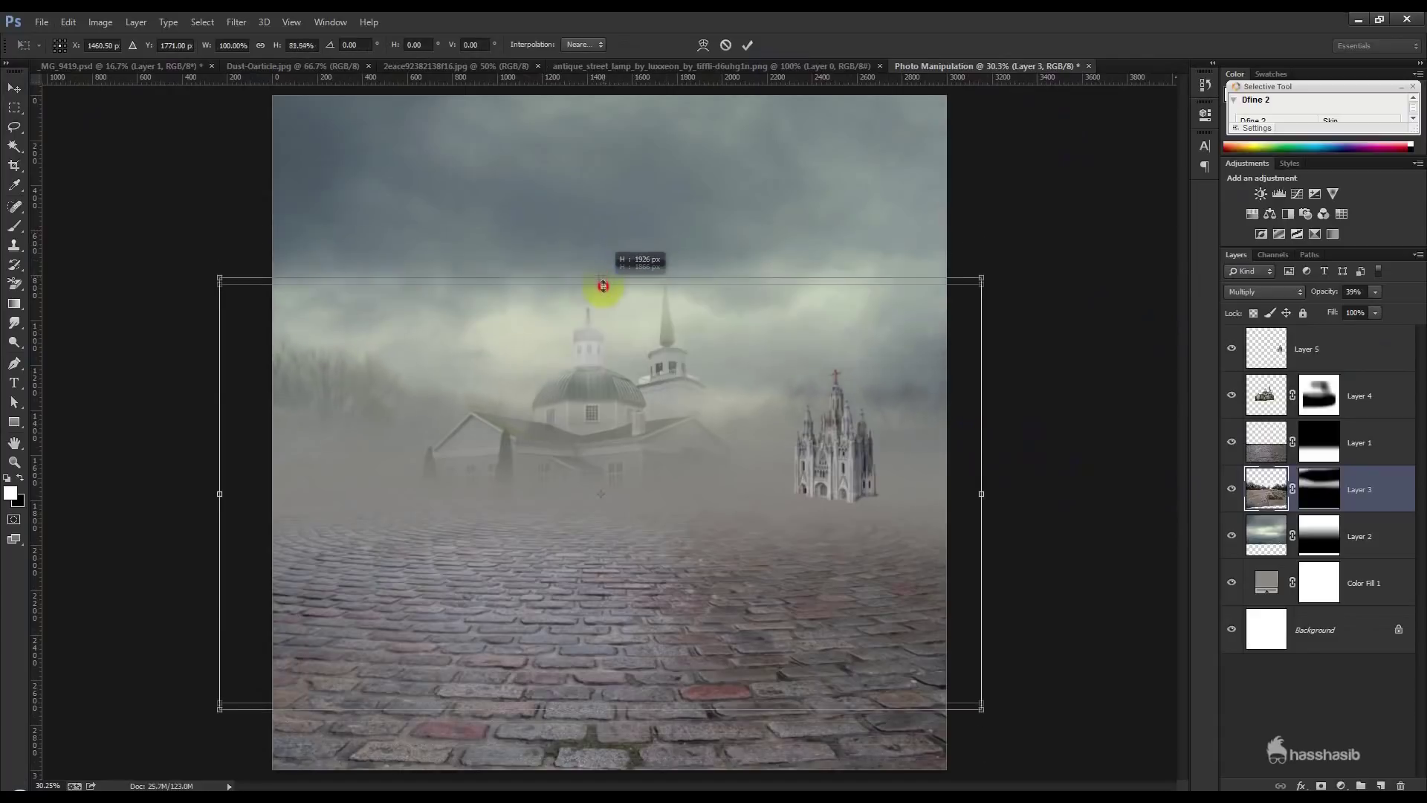
left_click_drag(608, 328, 632, 268)
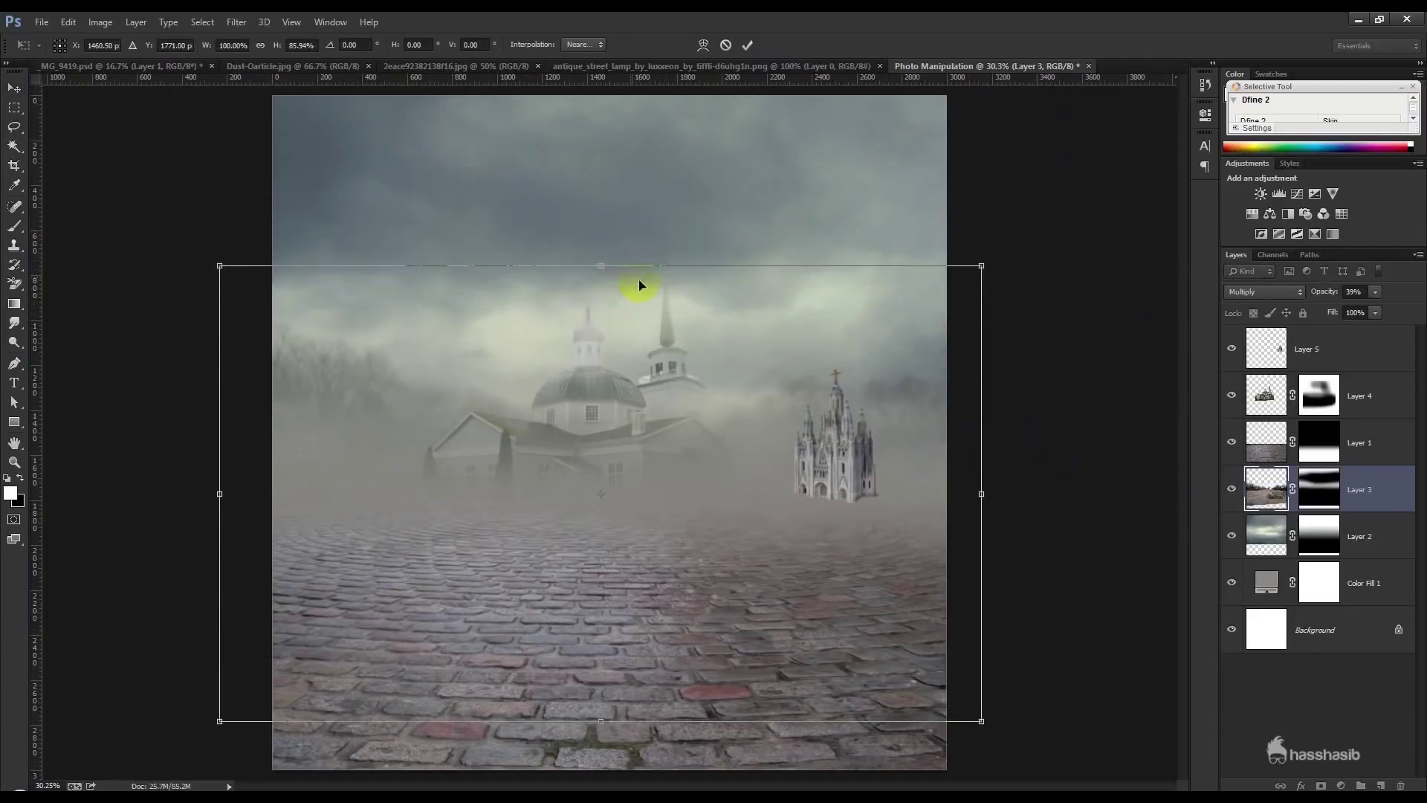
key("ctrl+z")
left_click_drag(982, 229, 623, 355)
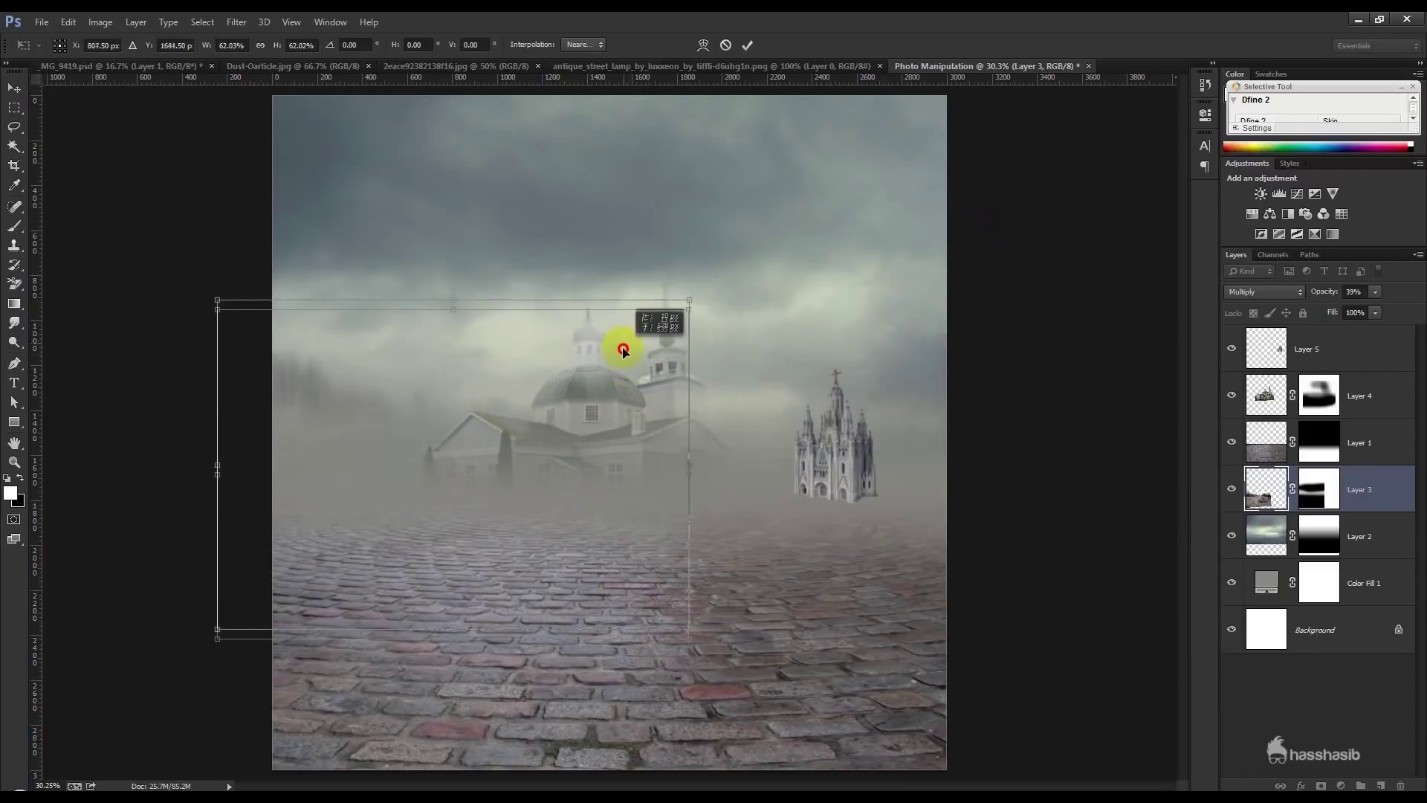
key("Return")
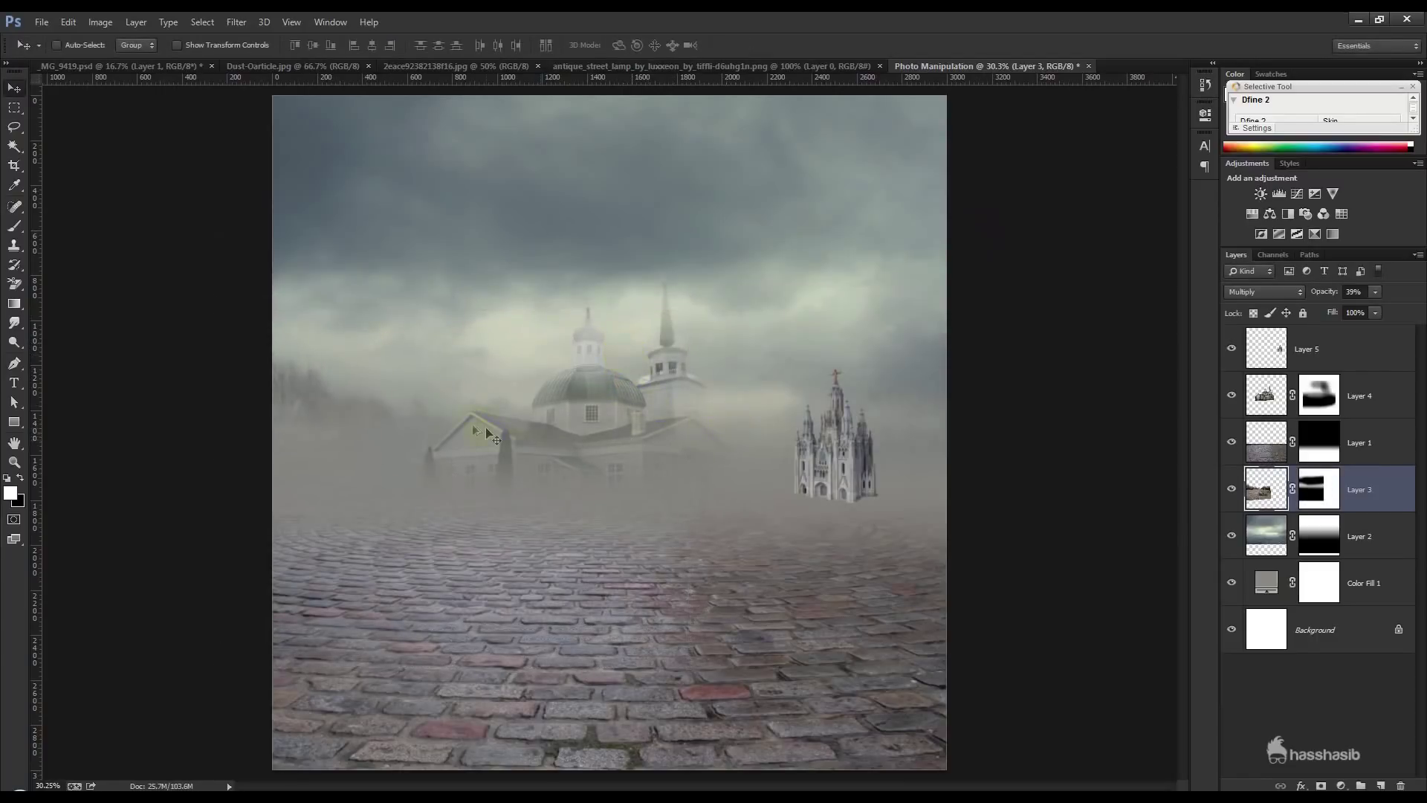
- Alt-drag a Layer 3 copy behind the church and brush black on both masks
left_click_drag(959, 414, 850, 429)
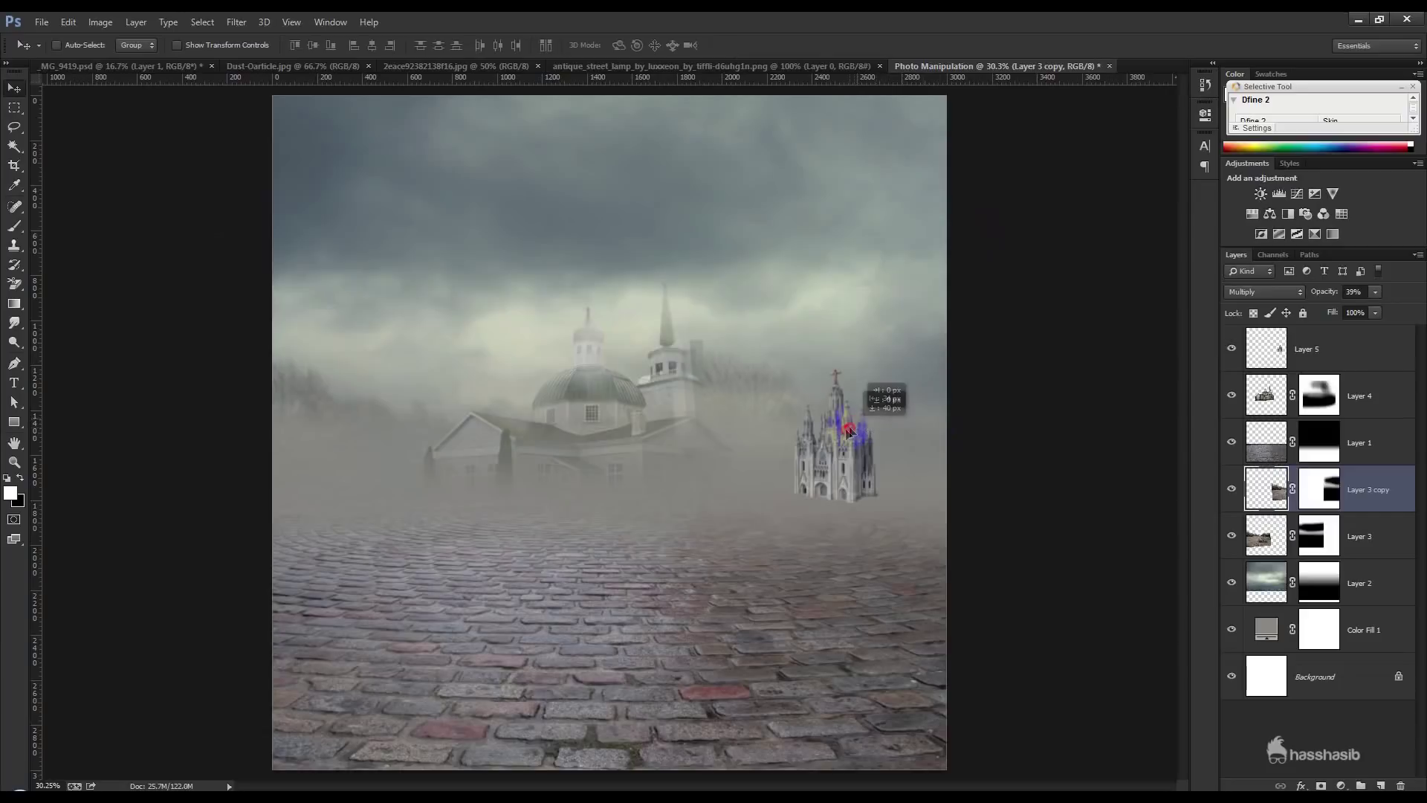
left_click_drag(850, 429, 799, 430)
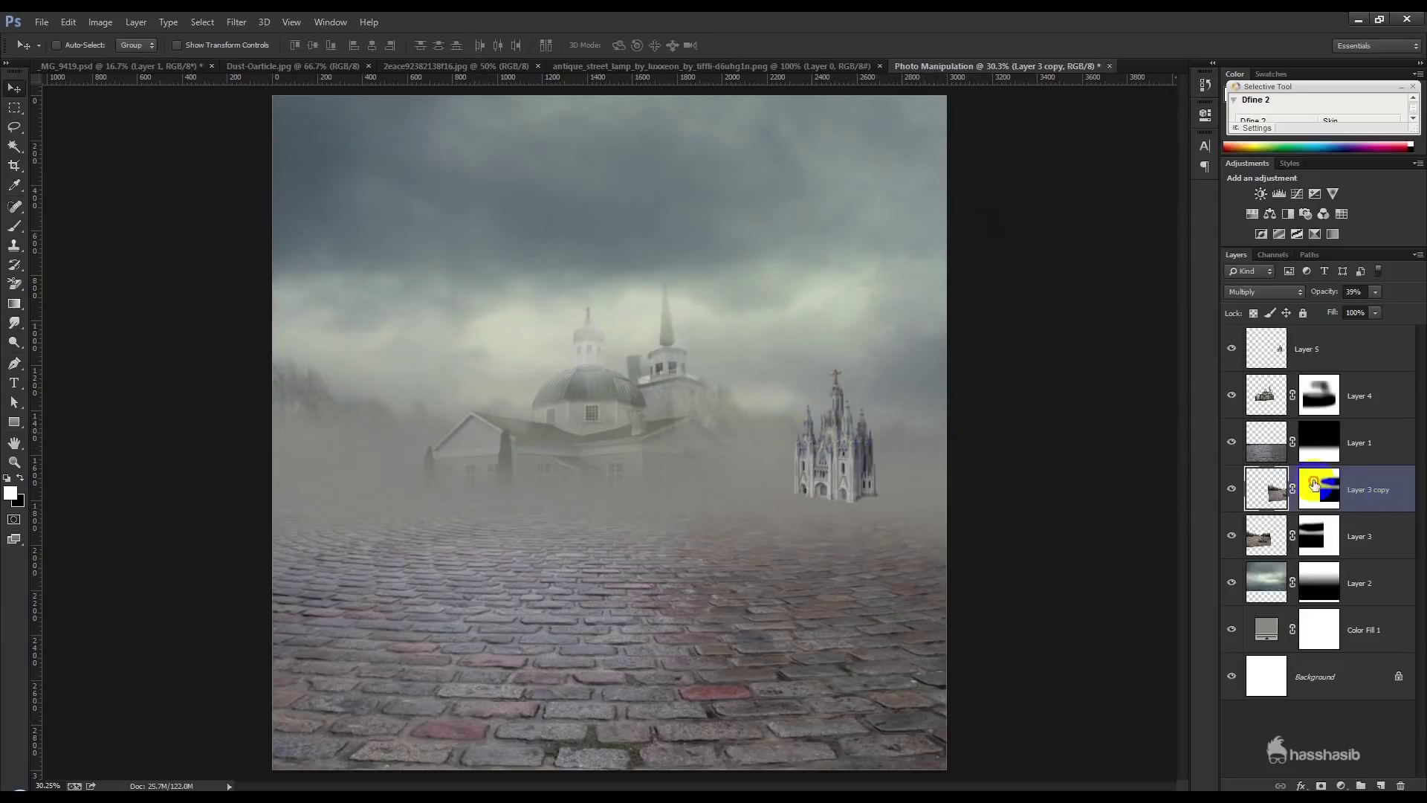
left_click(1314, 484)
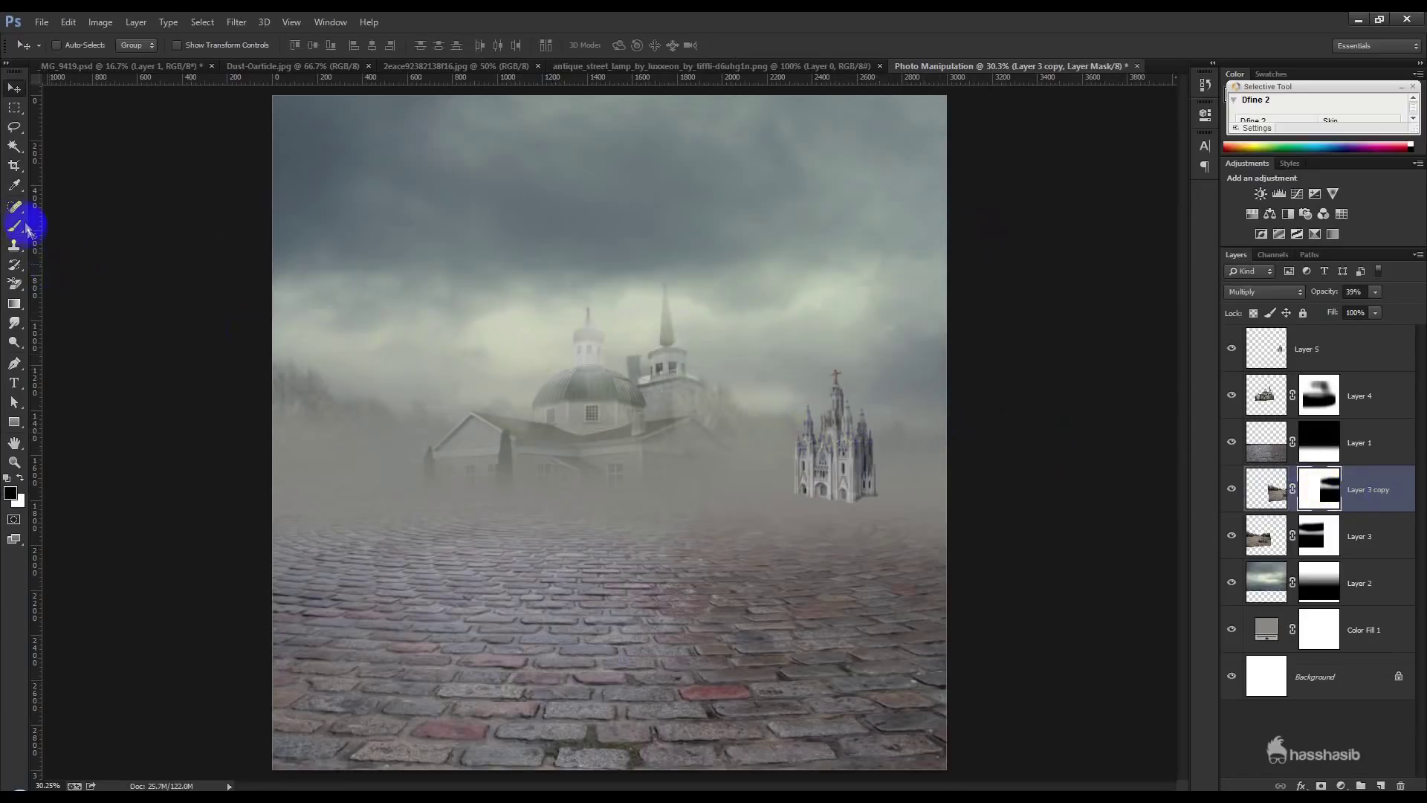
left_click(14, 225)
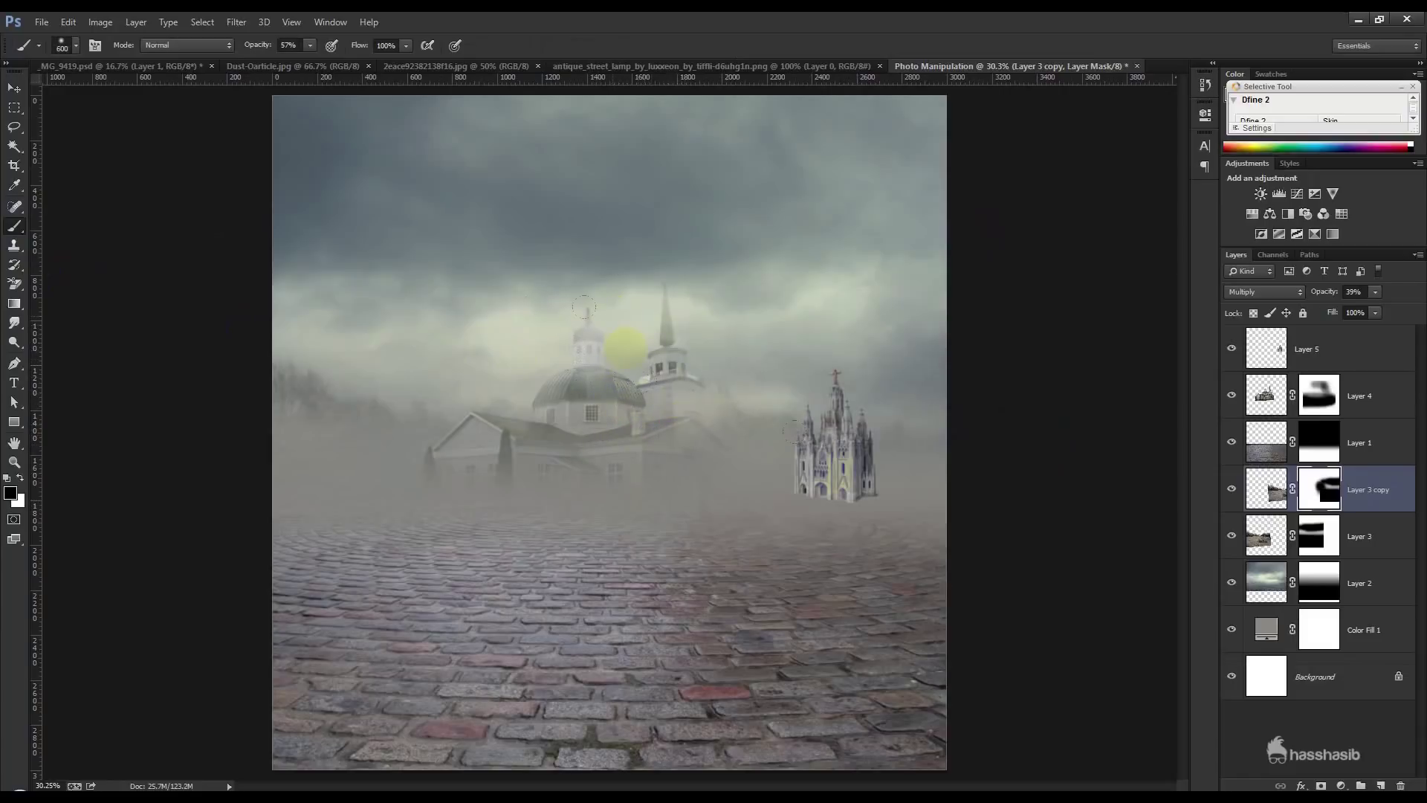
left_click(1331, 541)
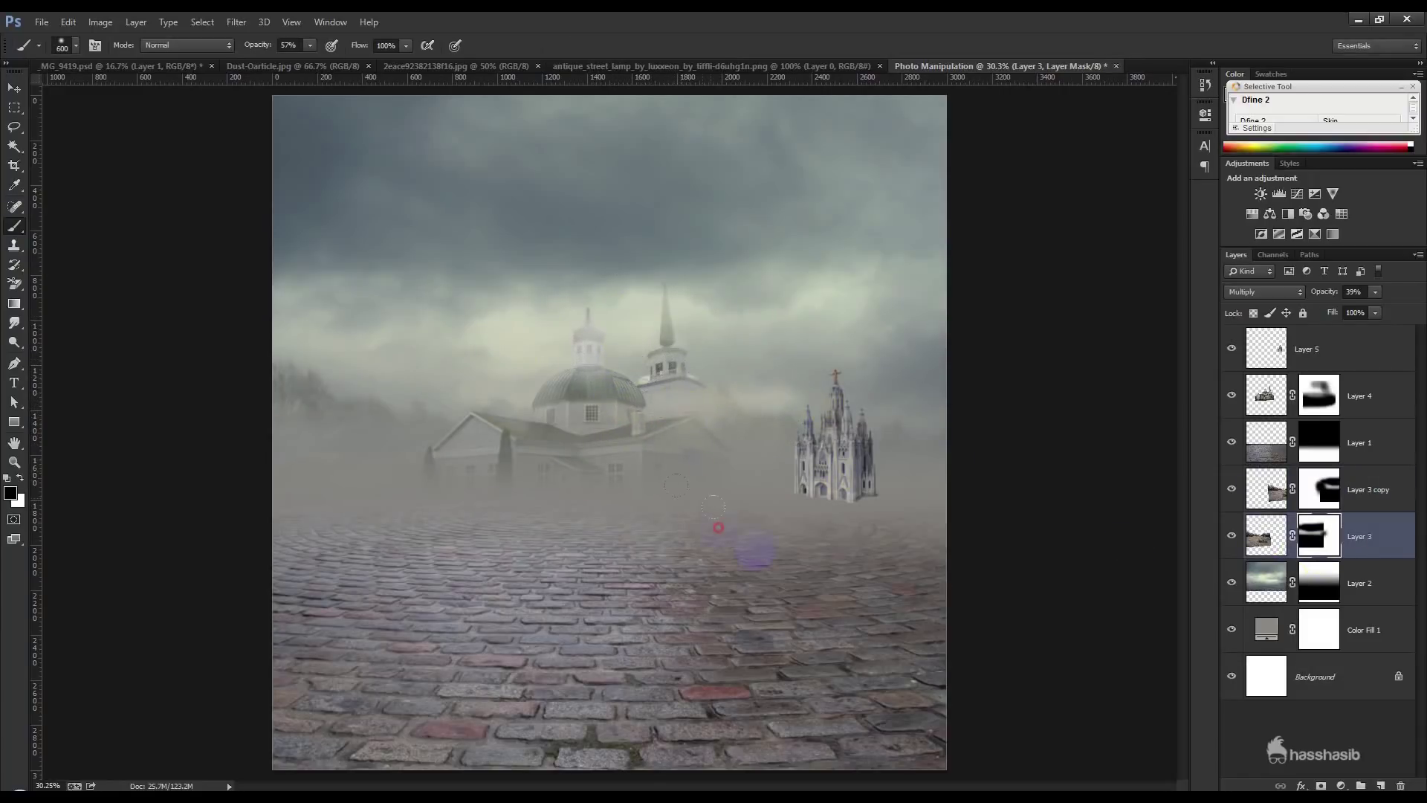
left_click(13, 90)
left_click(1365, 489)
mouse_move(1020, 472)
left_mouse_down()
mouse_move(776, 469)
mouse_move(818, 465)
left_mouse_up()
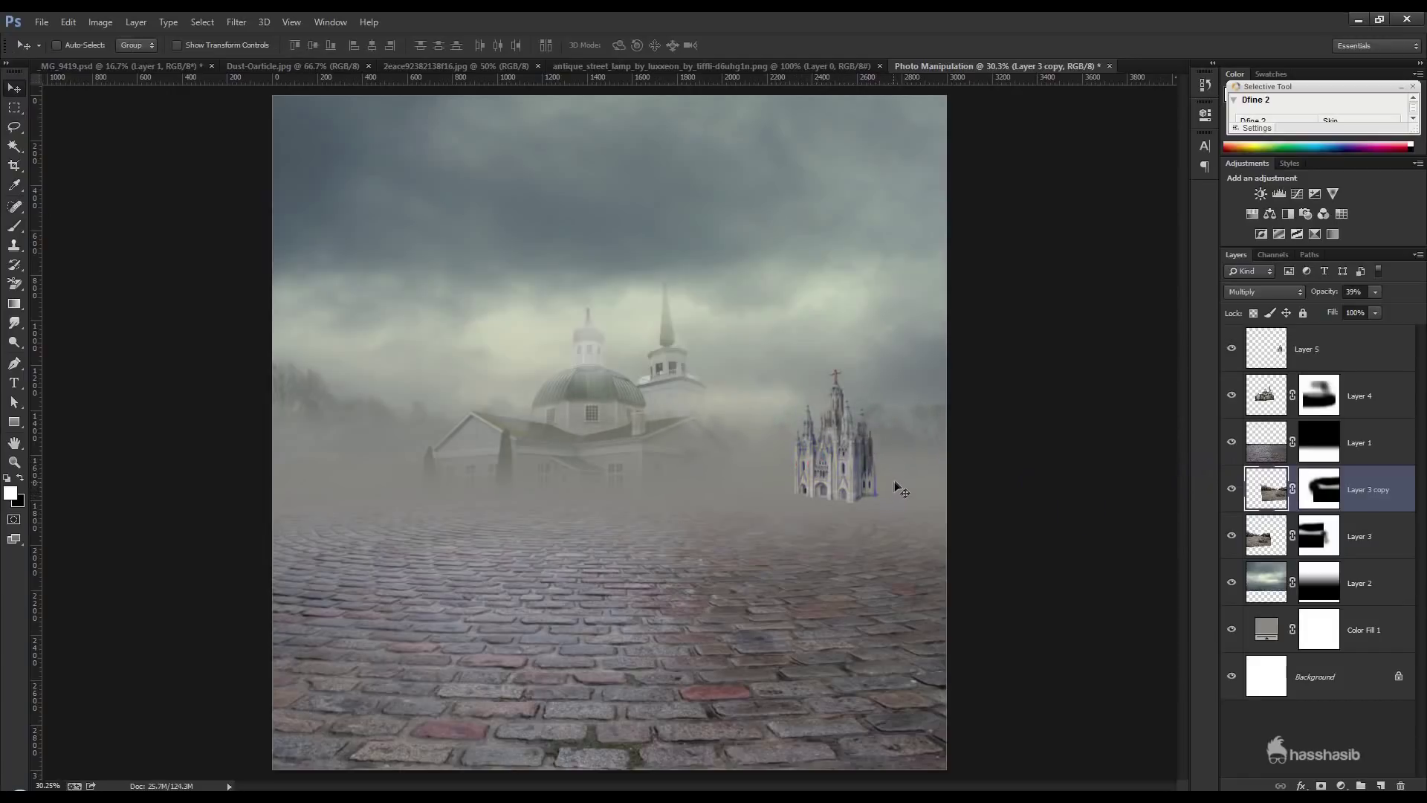
left_click(1376, 348)
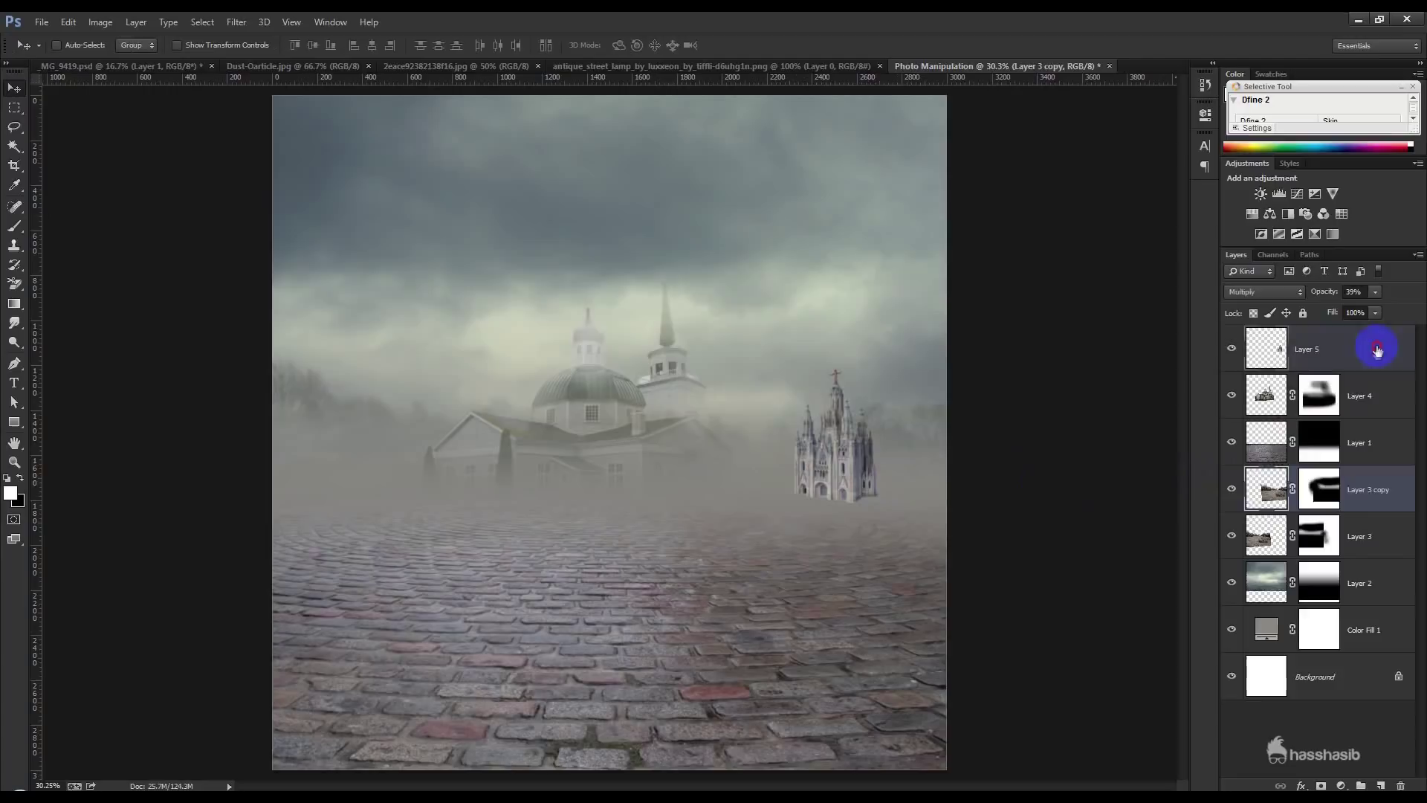
- Mask the cathedral layer and brush its base into the fog
left_click(1321, 785)
left_click(14, 225)
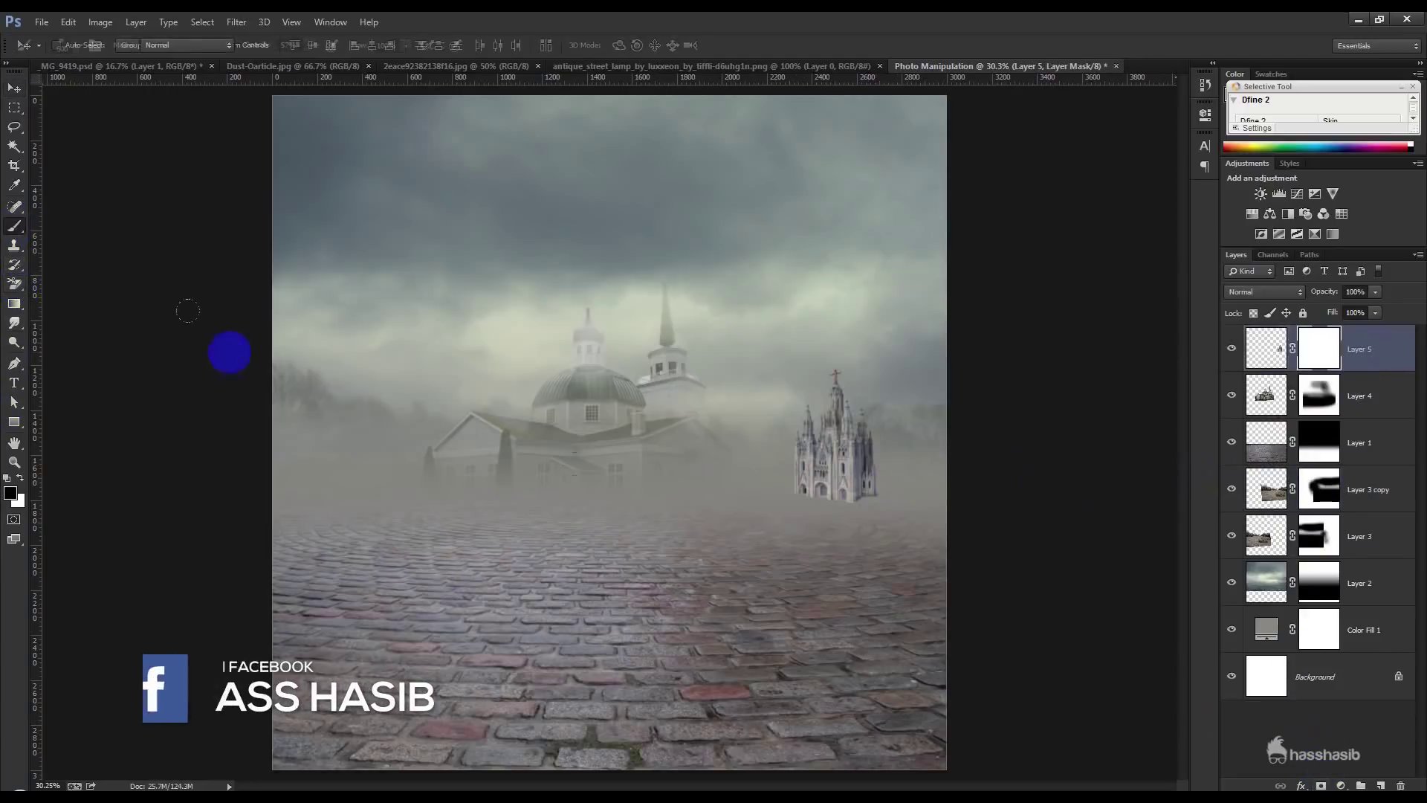
left_click_drag(951, 526, 935, 524)
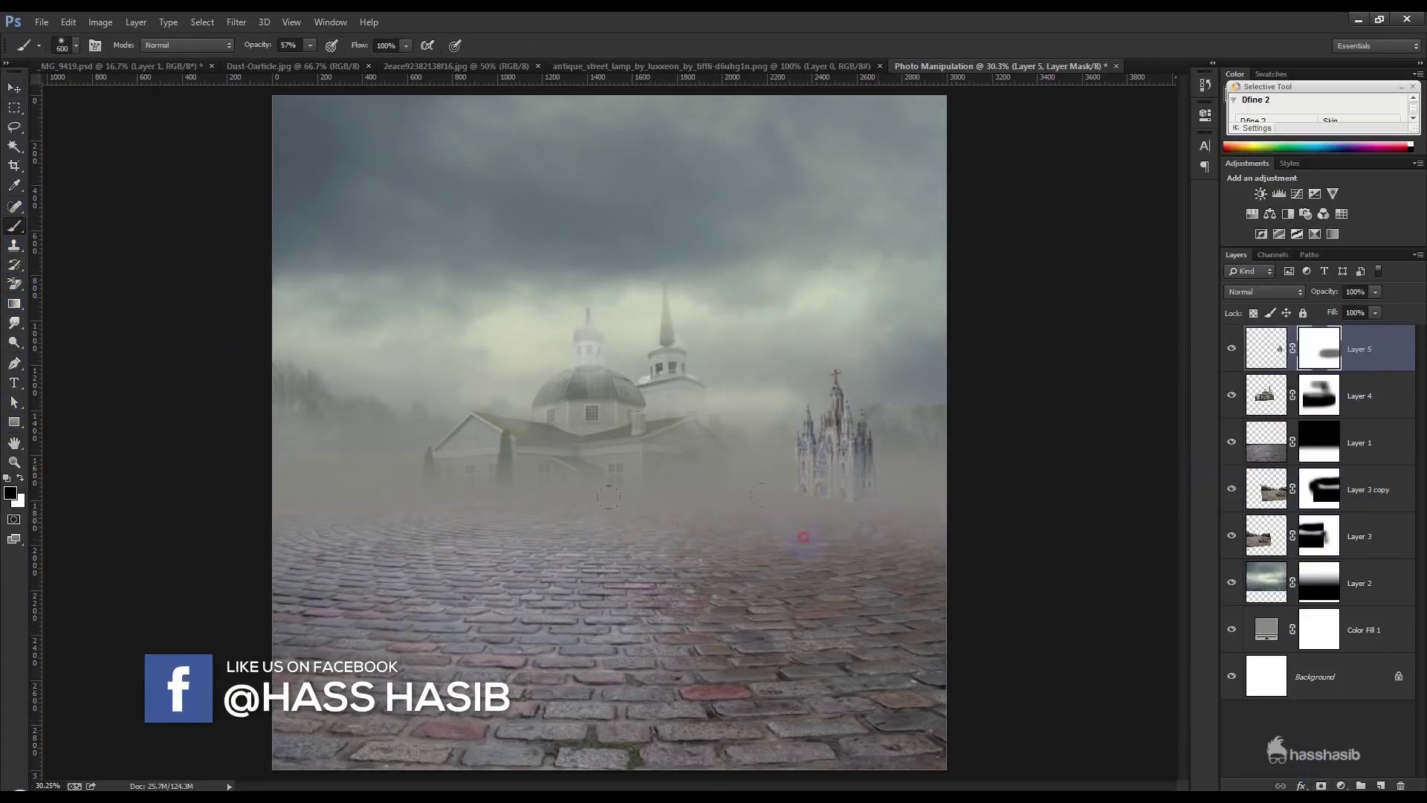
left_click(12, 89)
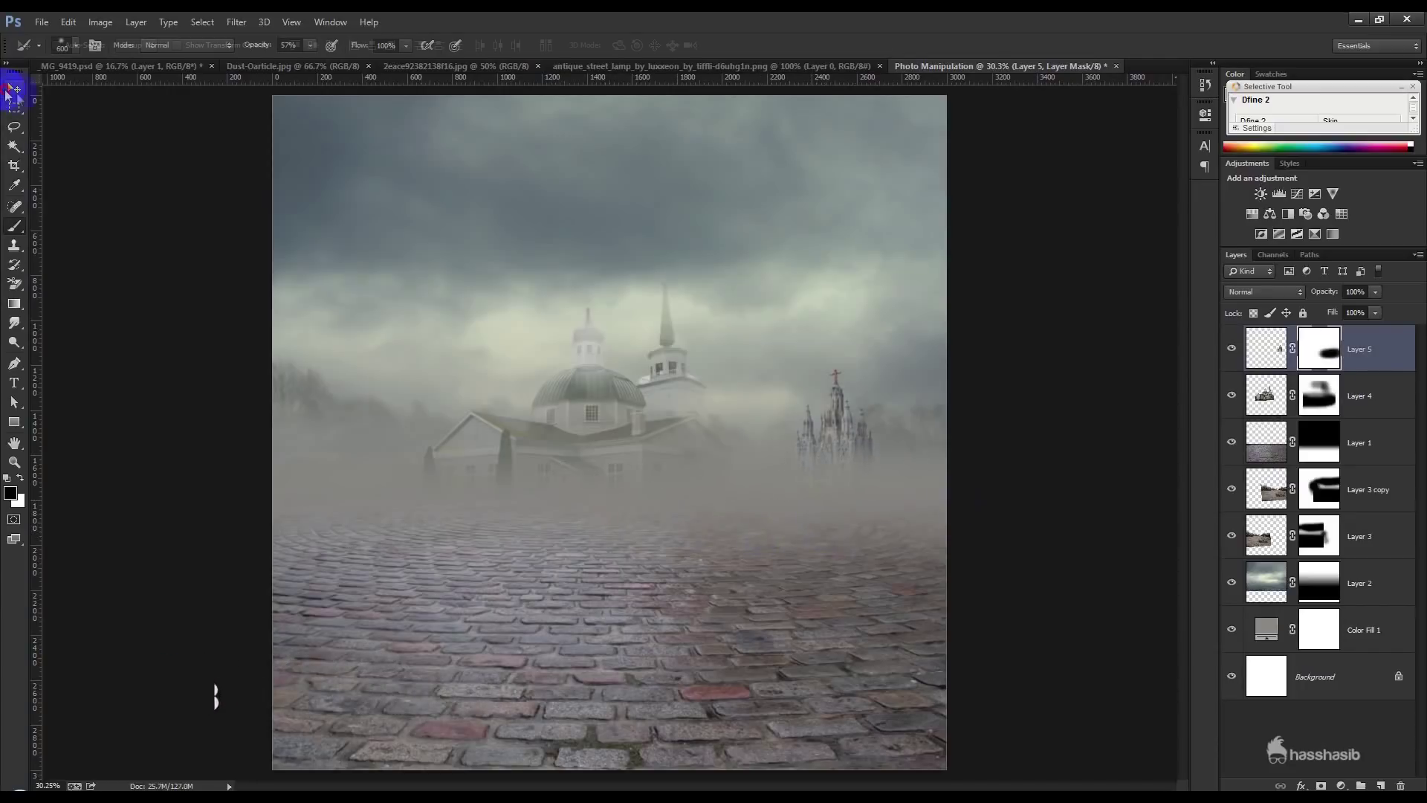
- Enlarge the cathedral to about 137% and shift it right on the horizon
key("ctrl+t")
left_click_drag(855, 438, 885, 455)
left_click_drag(904, 381, 935, 332)
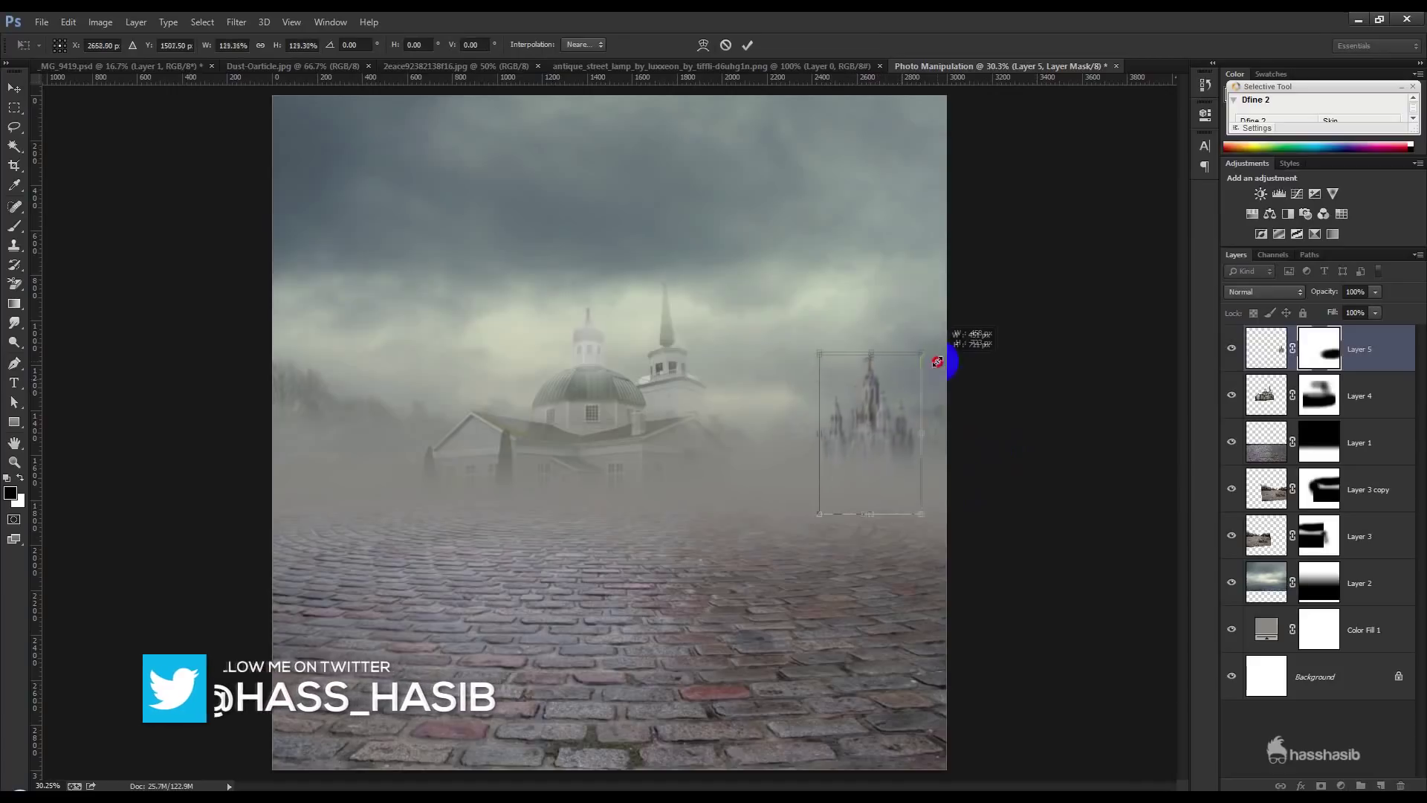
key("Return")
left_click_drag(903, 381, 898, 381)
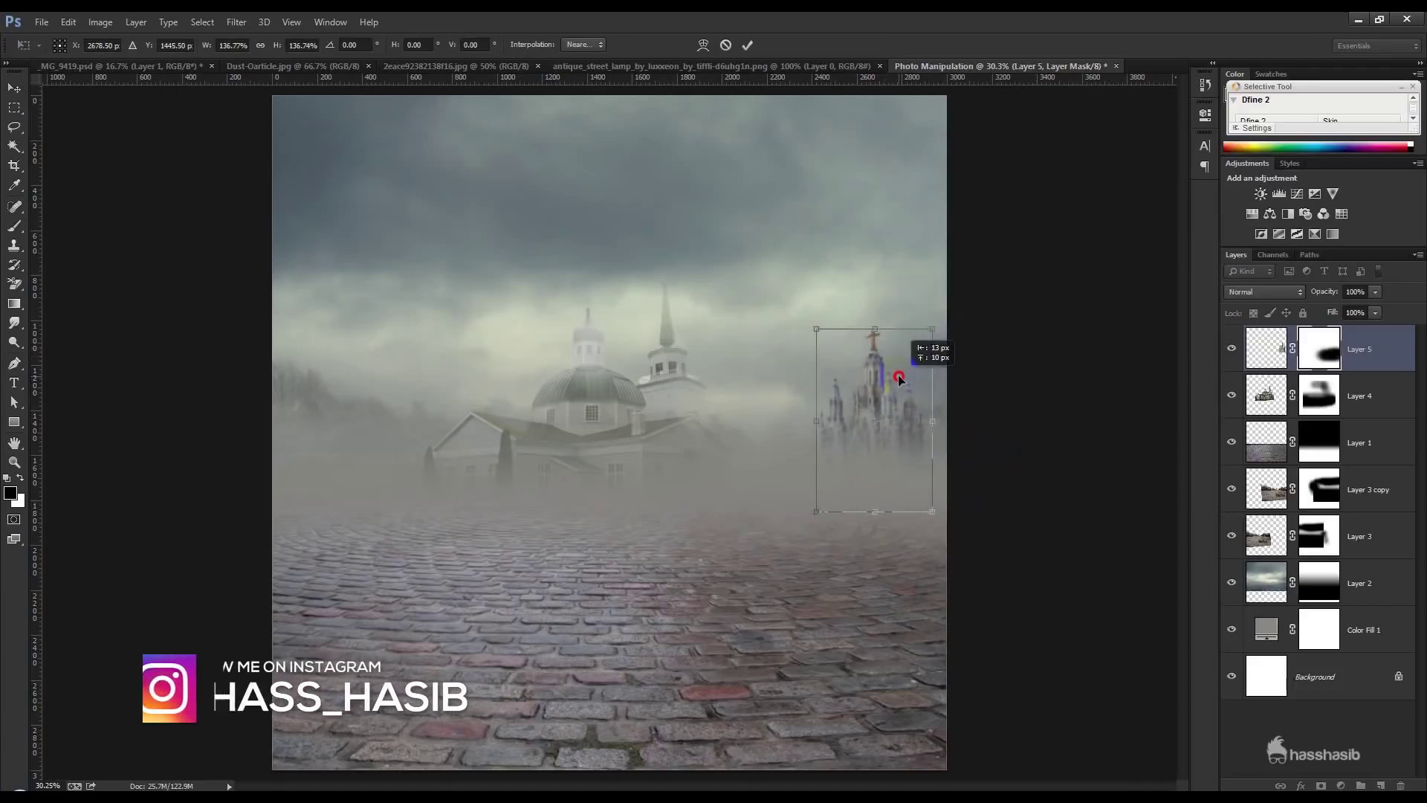
left_click_drag(898, 381, 902, 378)
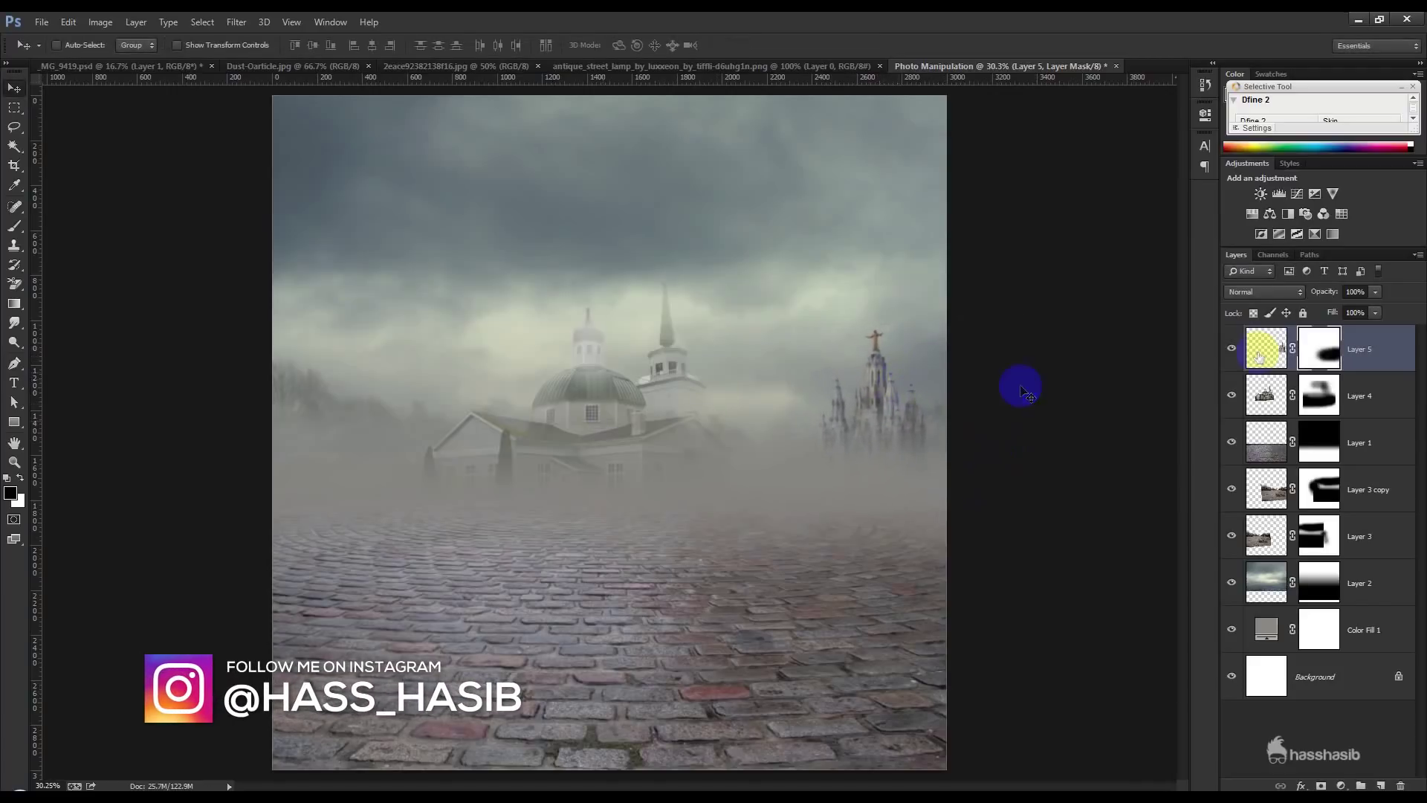
left_click(1372, 396)
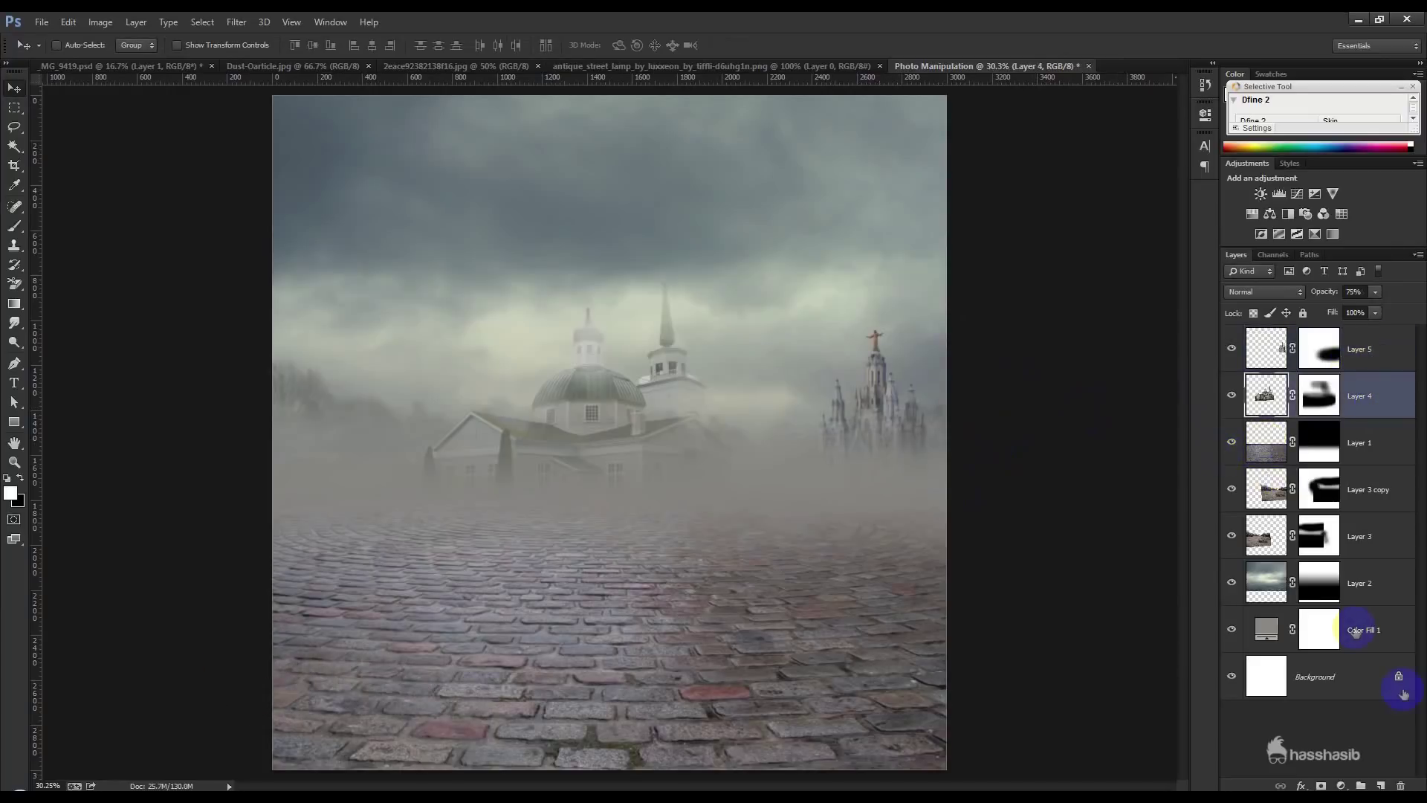
- Darken the church with a clipped Brightness/Contrast layer at −121, painting the mask to keep the dome brighter
left_click(1344, 786)
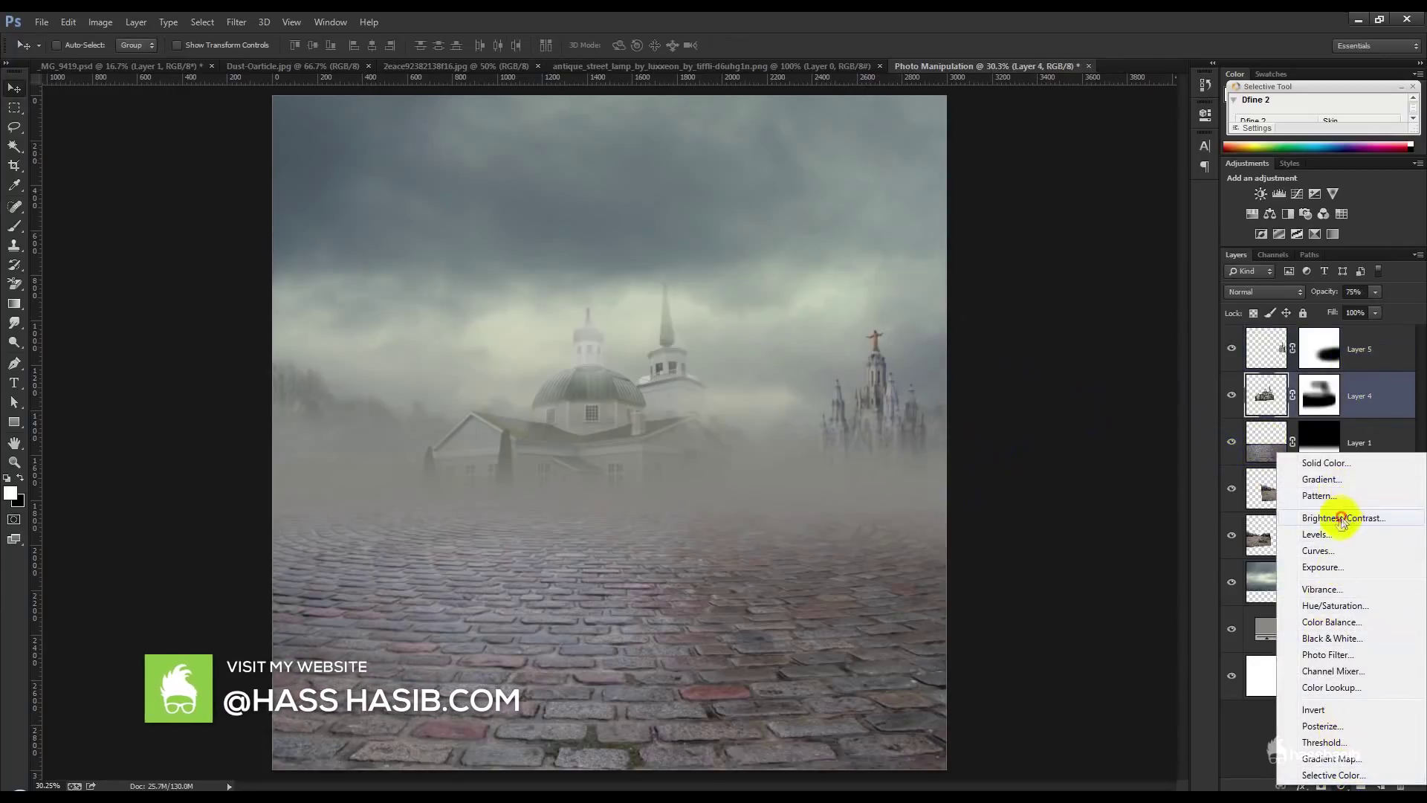
left_click(1339, 516)
left_click(1074, 356)
mouse_move(1078, 189)
left_mouse_down()
mouse_move(996, 185)
mouse_move(1007, 187)
left_mouse_up()
left_click(14, 226)
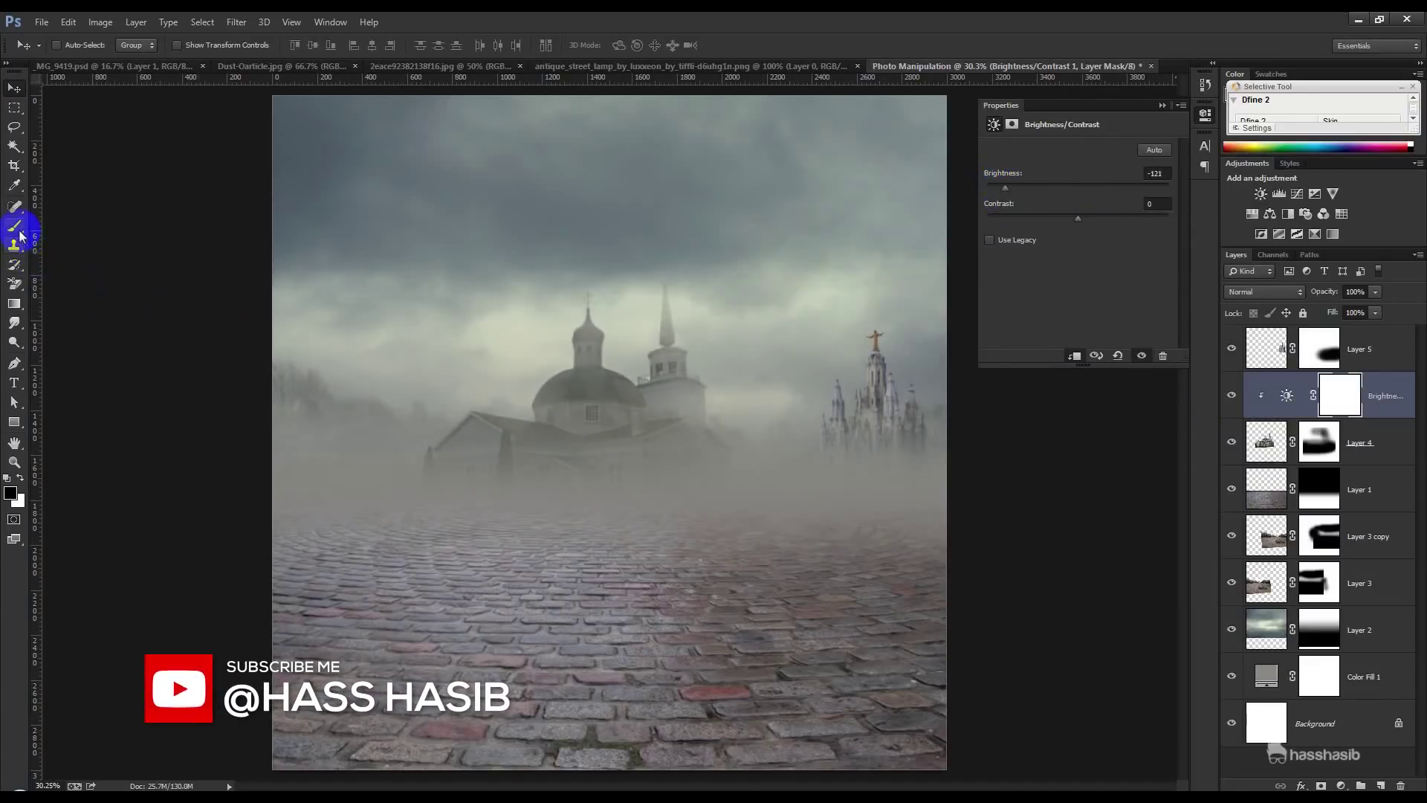
left_click_drag(567, 309, 622, 329)
left_click_drag(533, 363, 605, 357)
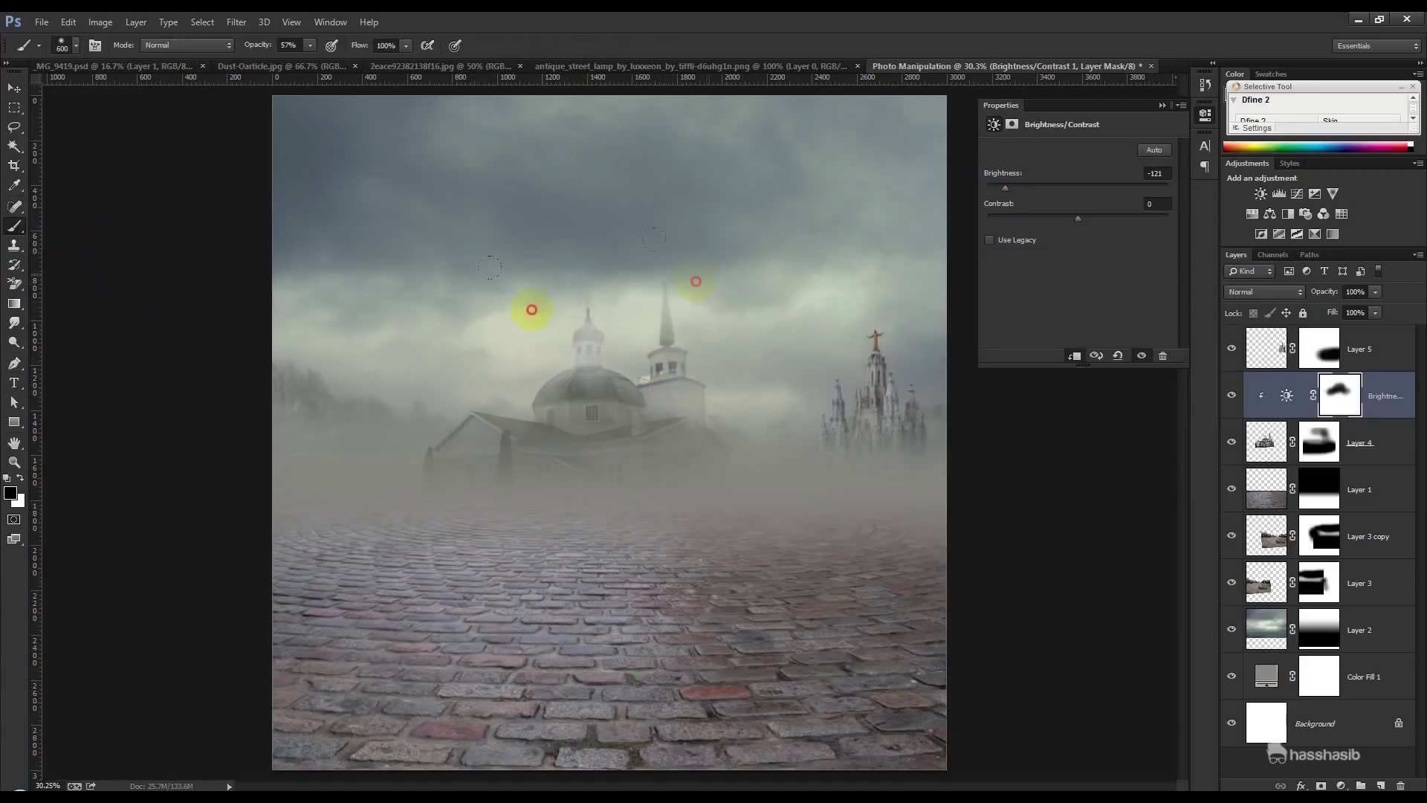
- Darken the cathedral's Layer 5 with a clipped Brightness/Contrast layer at −78, then reselect Layer 5
left_click(1336, 364)
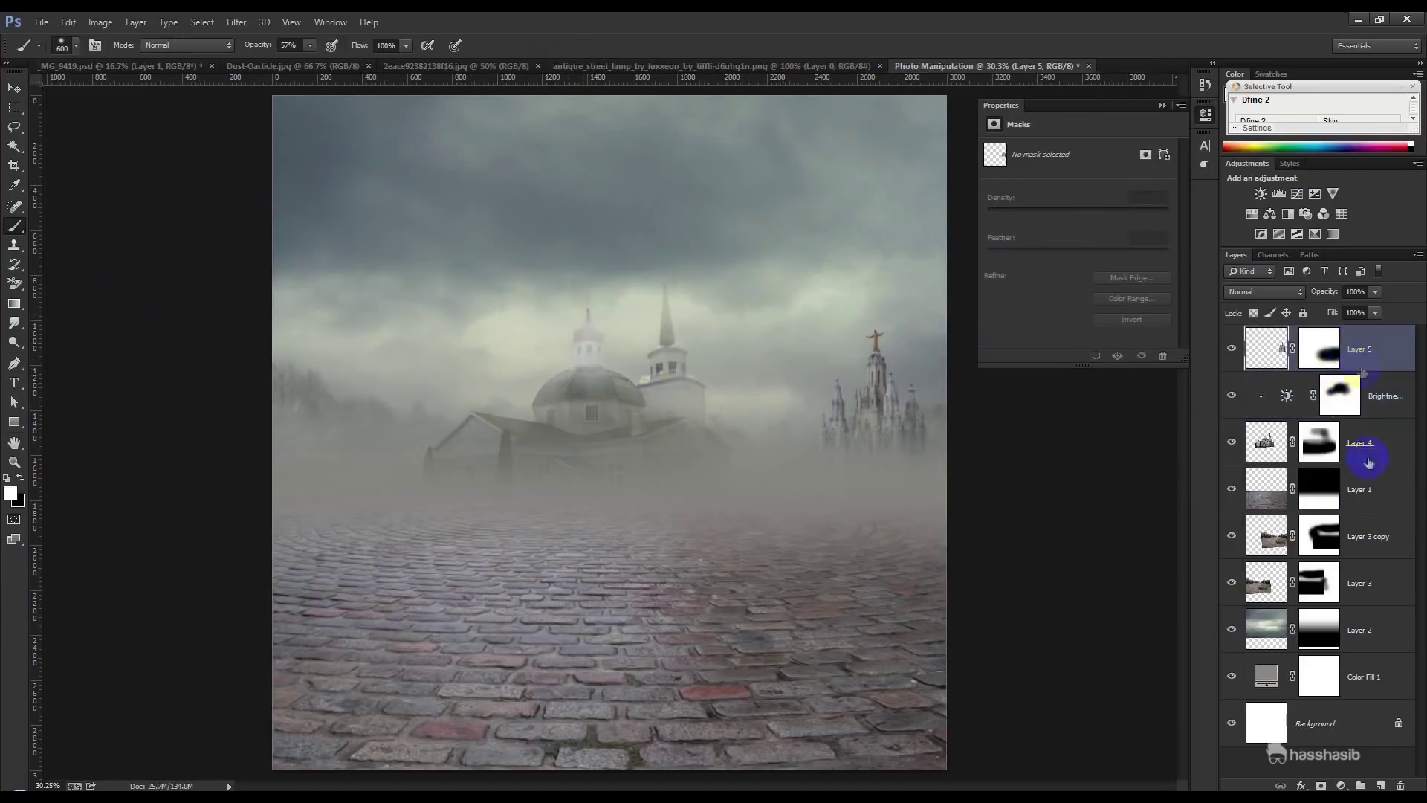
left_click(1342, 786)
left_click(1331, 520)
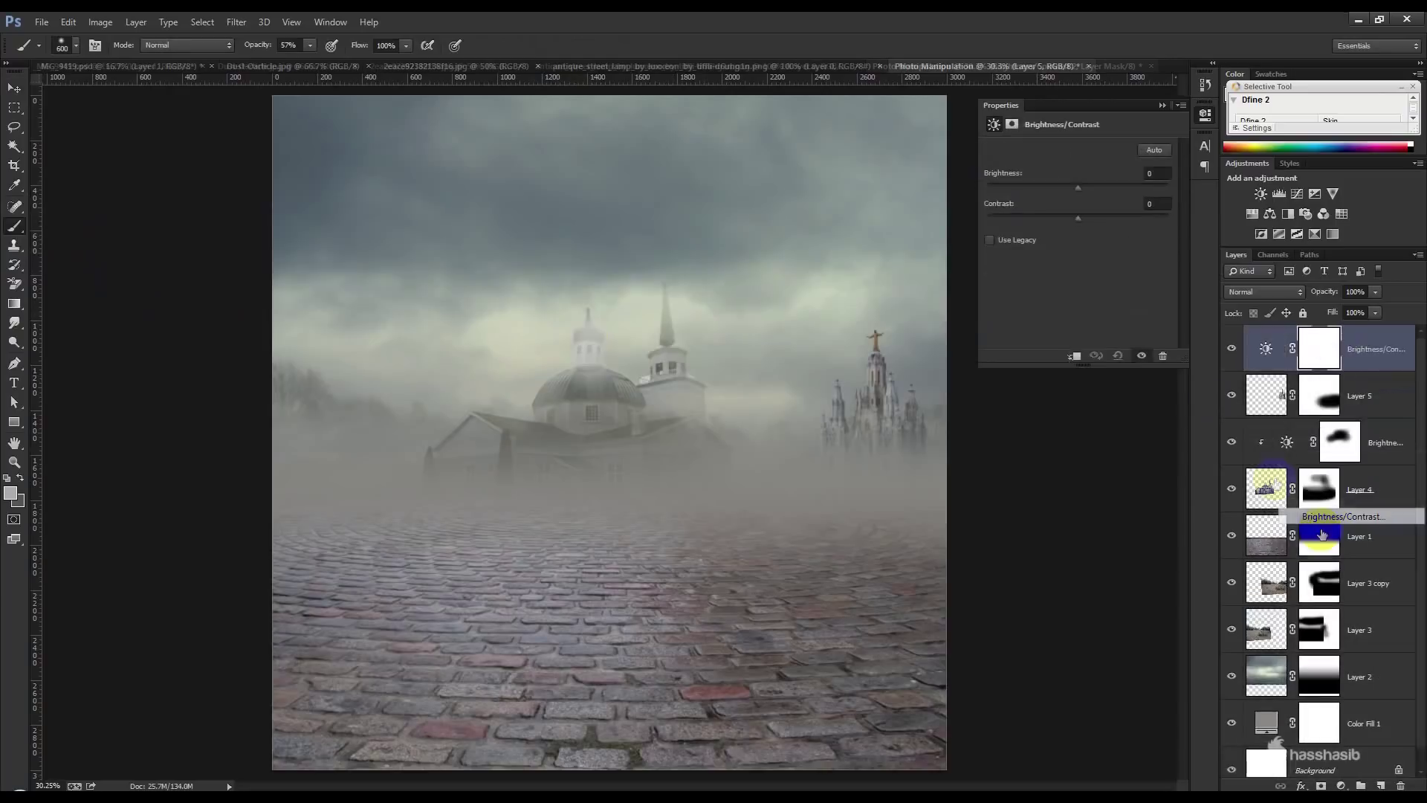
left_click(1075, 356)
left_click_drag(1076, 197, 1037, 195)
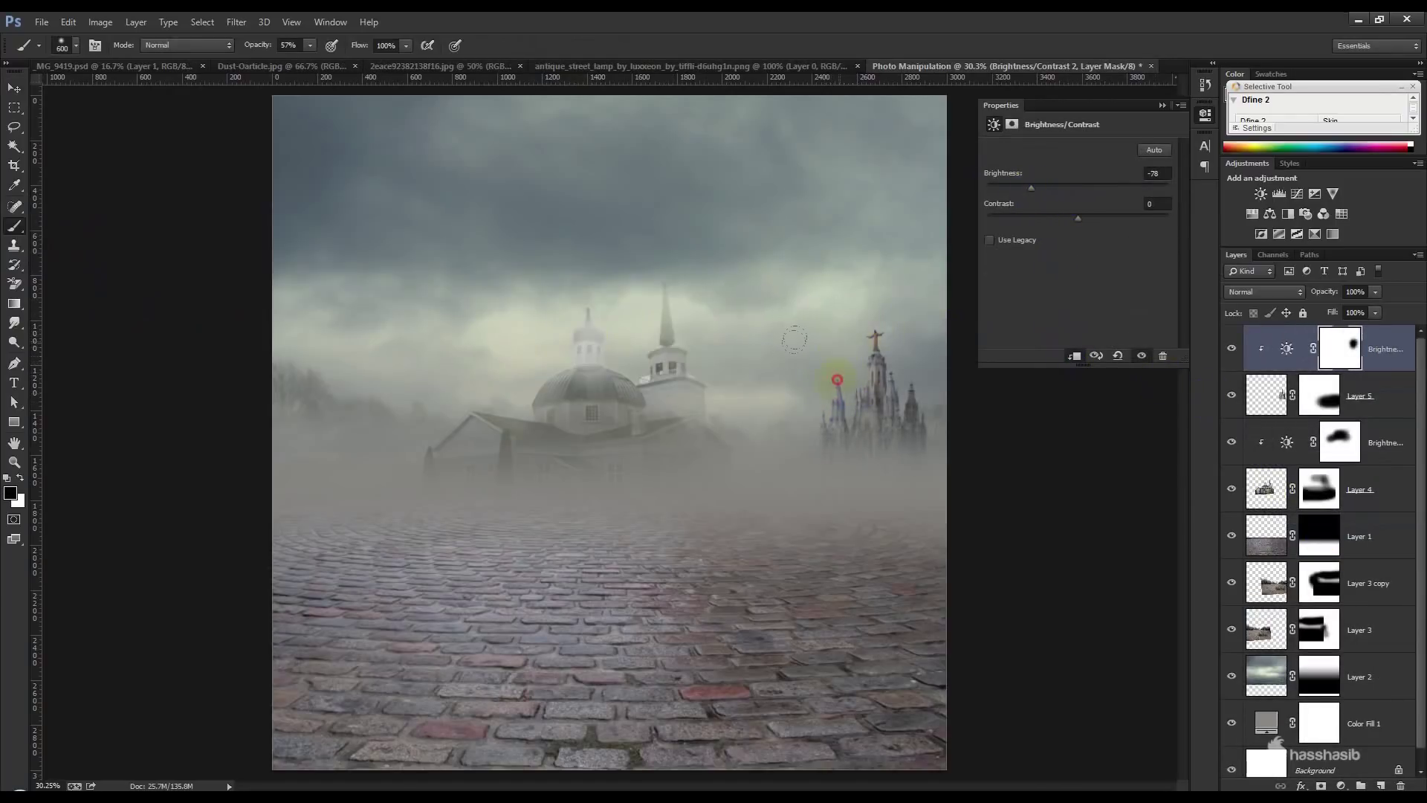
left_click(14, 88)
left_click(1375, 392)
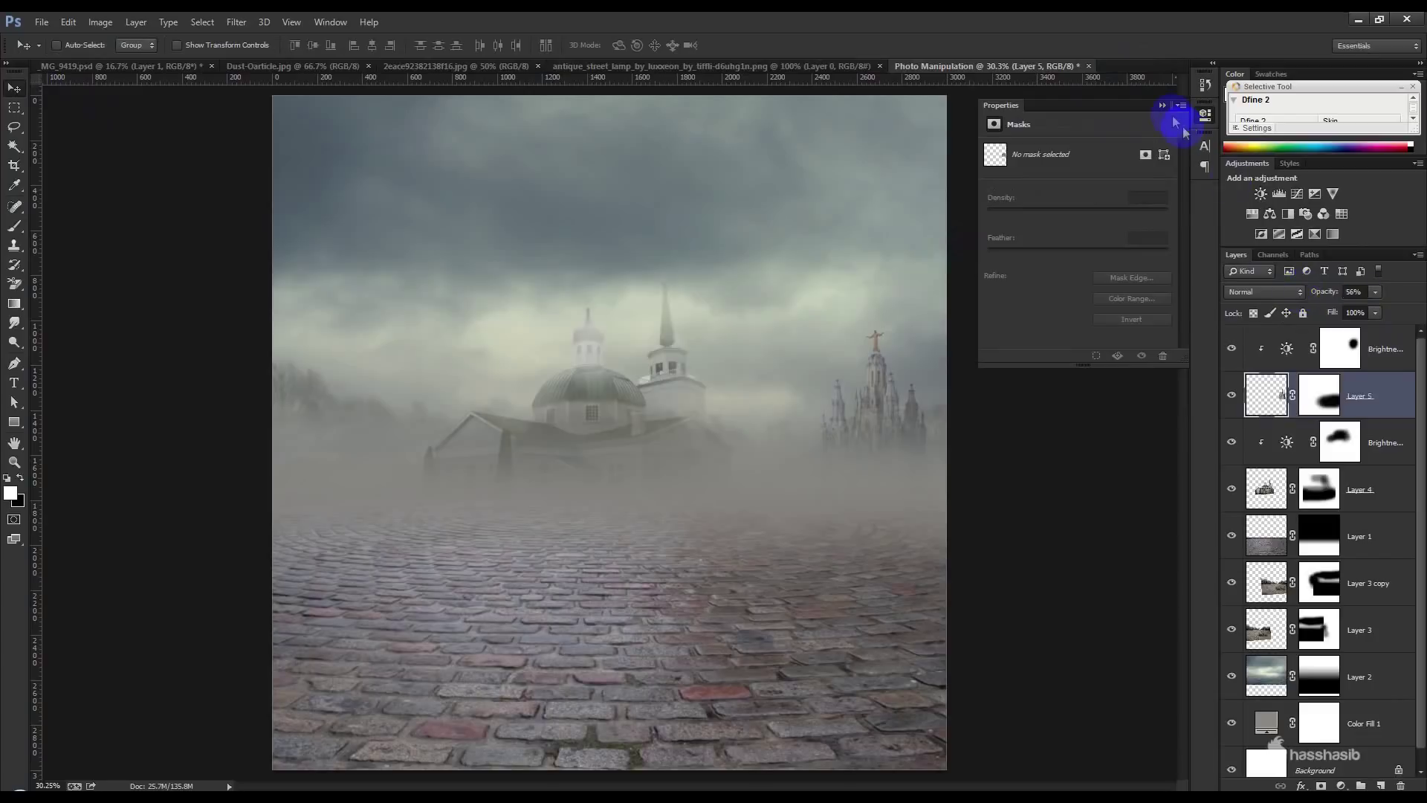
- Copy the cut-out man into the street scene and move his layer to the top of the stack
left_click(1162, 105)
left_click(473, 64)
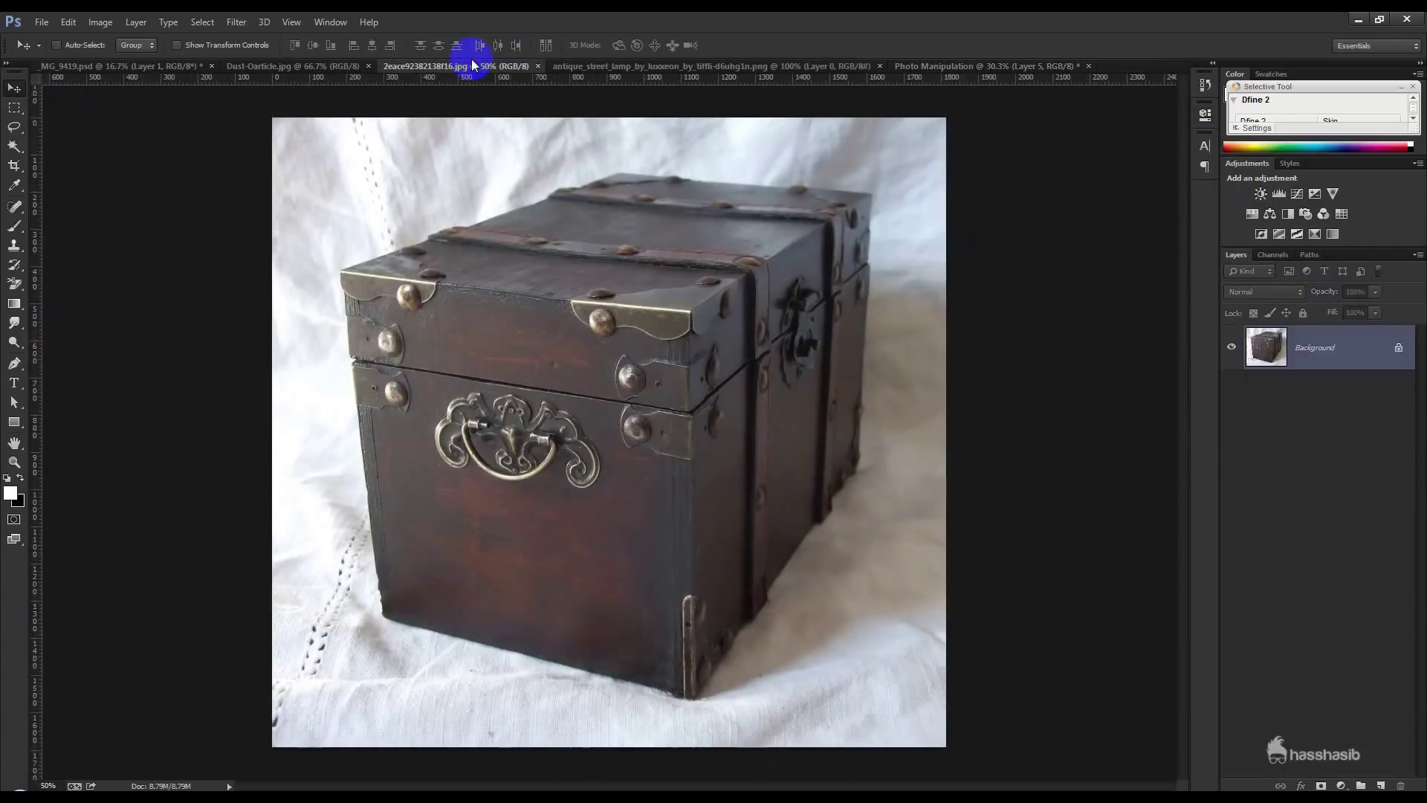
left_click(576, 67)
left_click(261, 65)
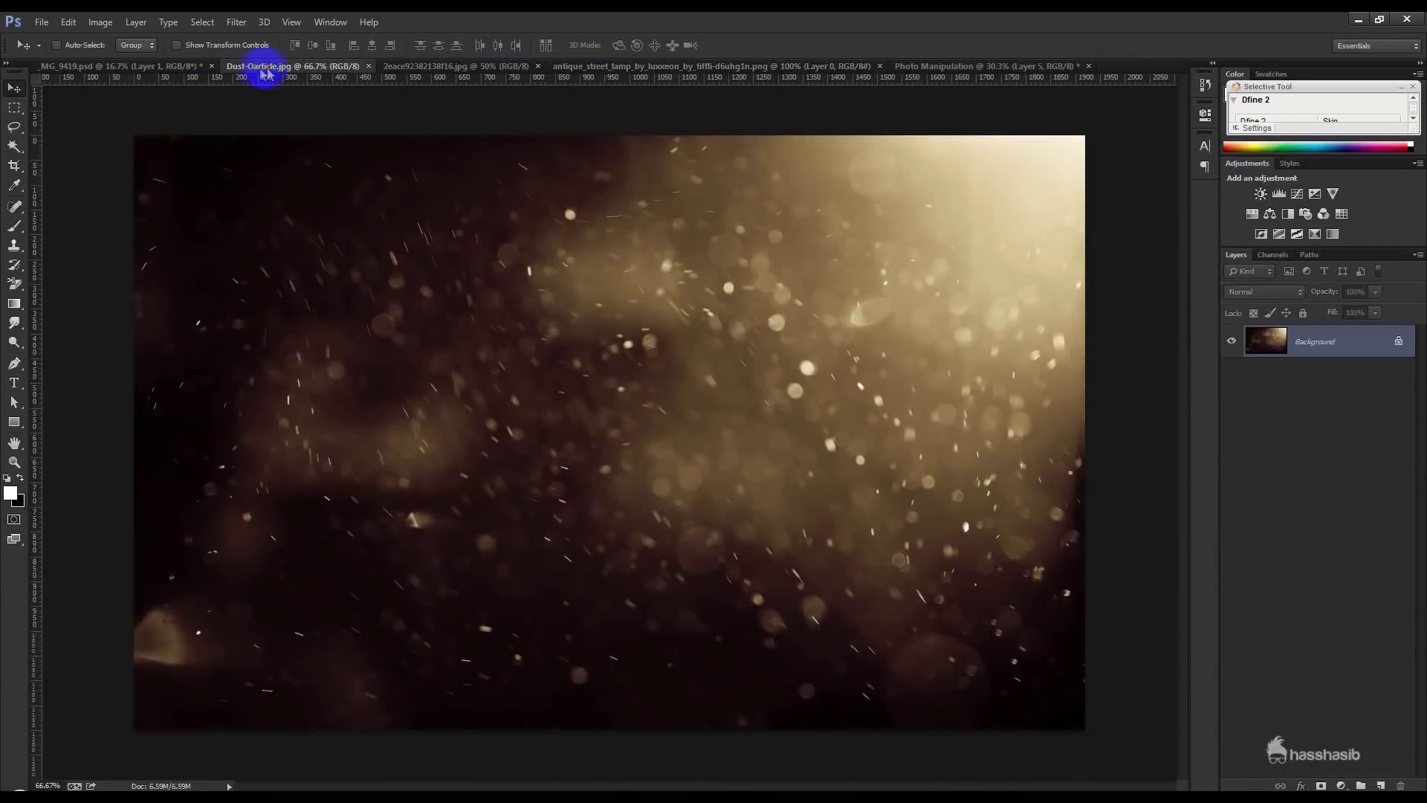
left_click(139, 70)
left_click(450, 65)
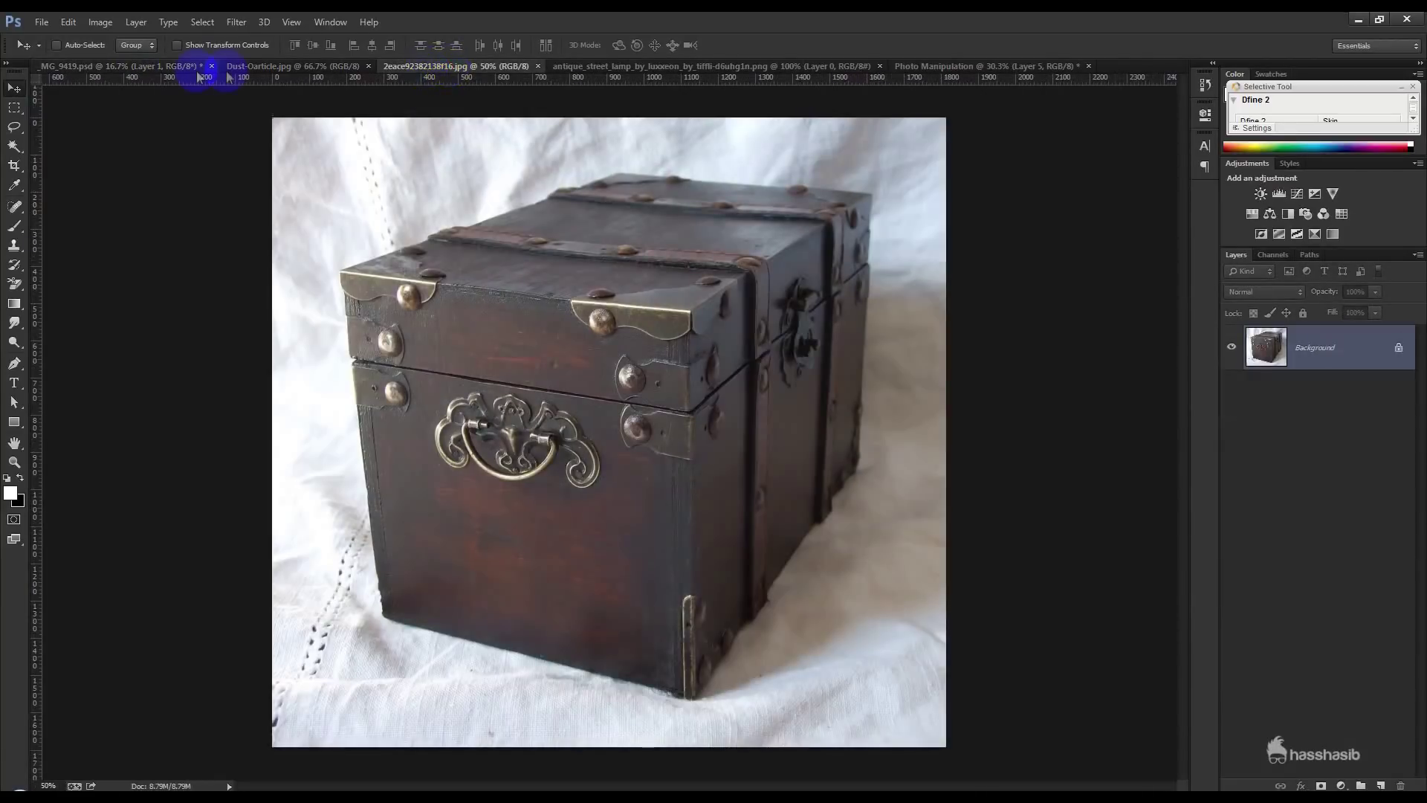
left_click(186, 67)
left_click_drag(562, 290, 770, 365)
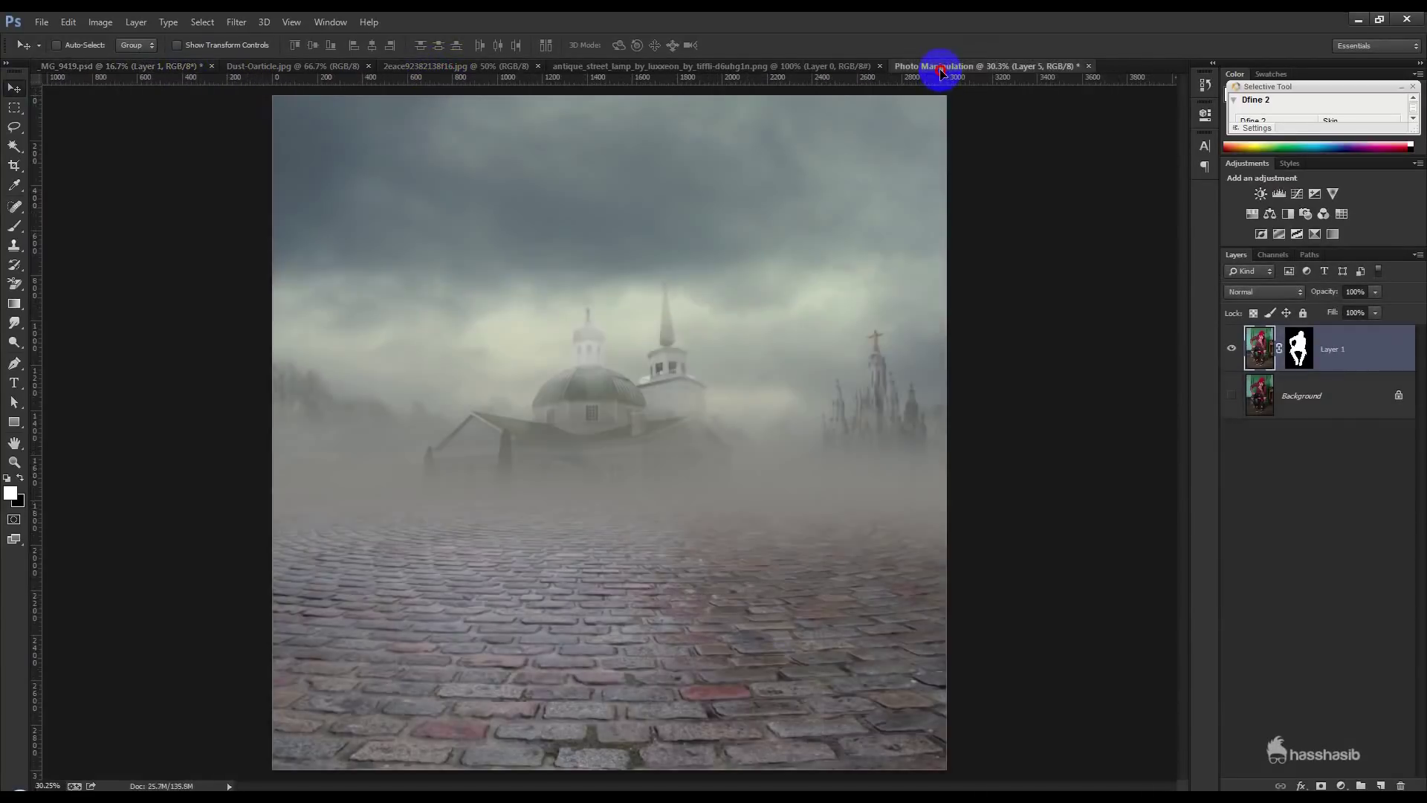
mouse_move(1395, 405)
left_mouse_down()
mouse_move(1385, 353)
mouse_move(1375, 373)
left_mouse_up()
left_click_drag(835, 372, 755, 372)
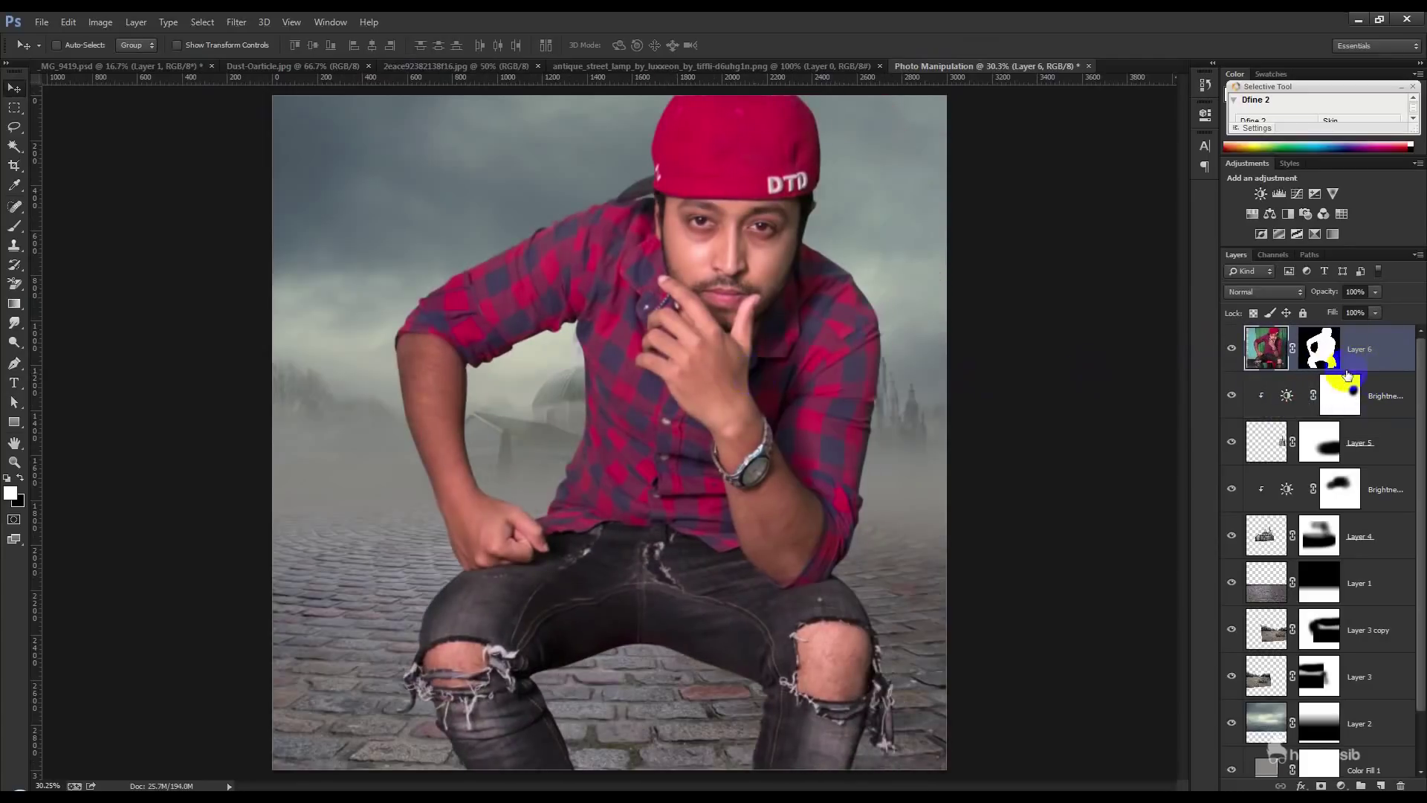
- Convert the man to a smart object, scale him to about 42% and place him on the cobblestones
right_click(1399, 344)
left_click(1286, 290)
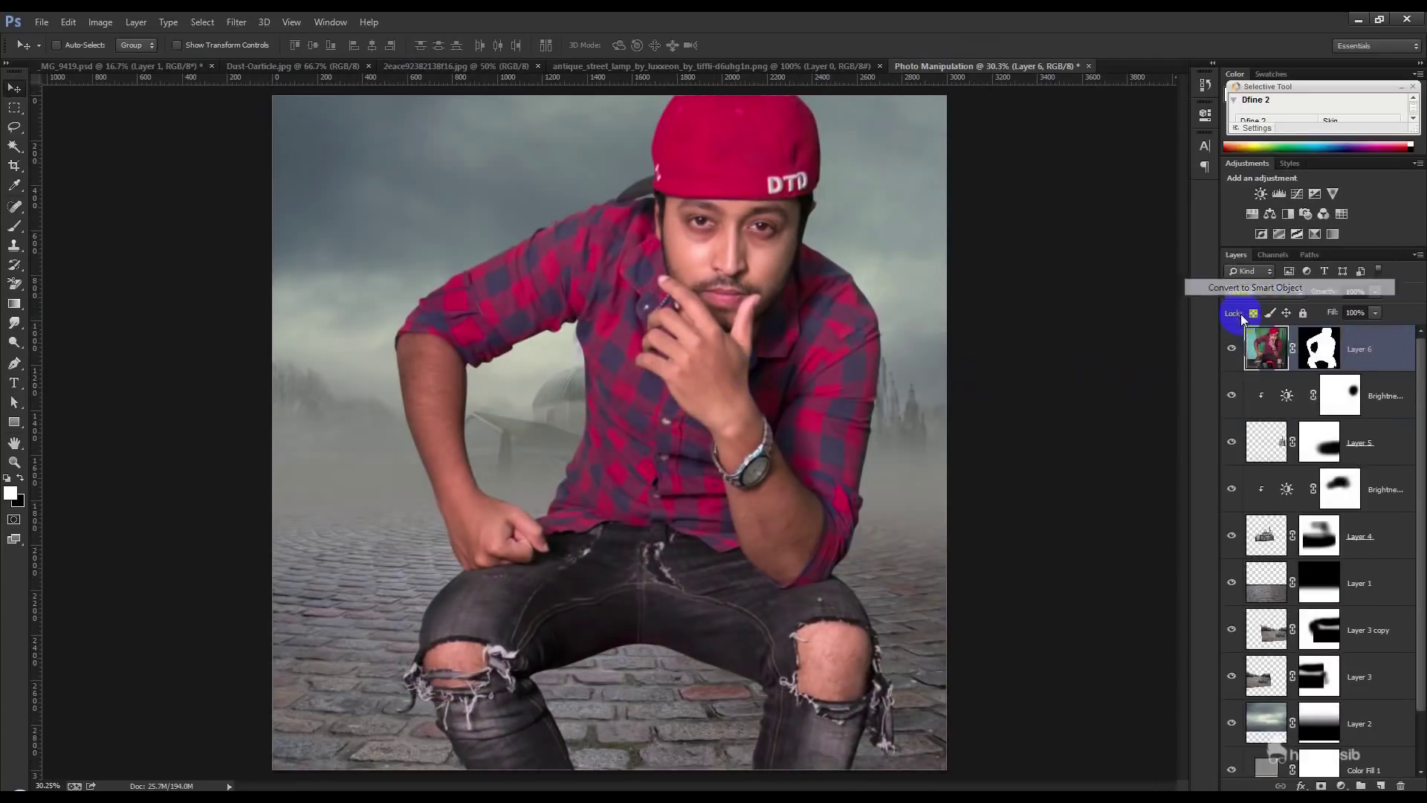
key("ctrl+t")
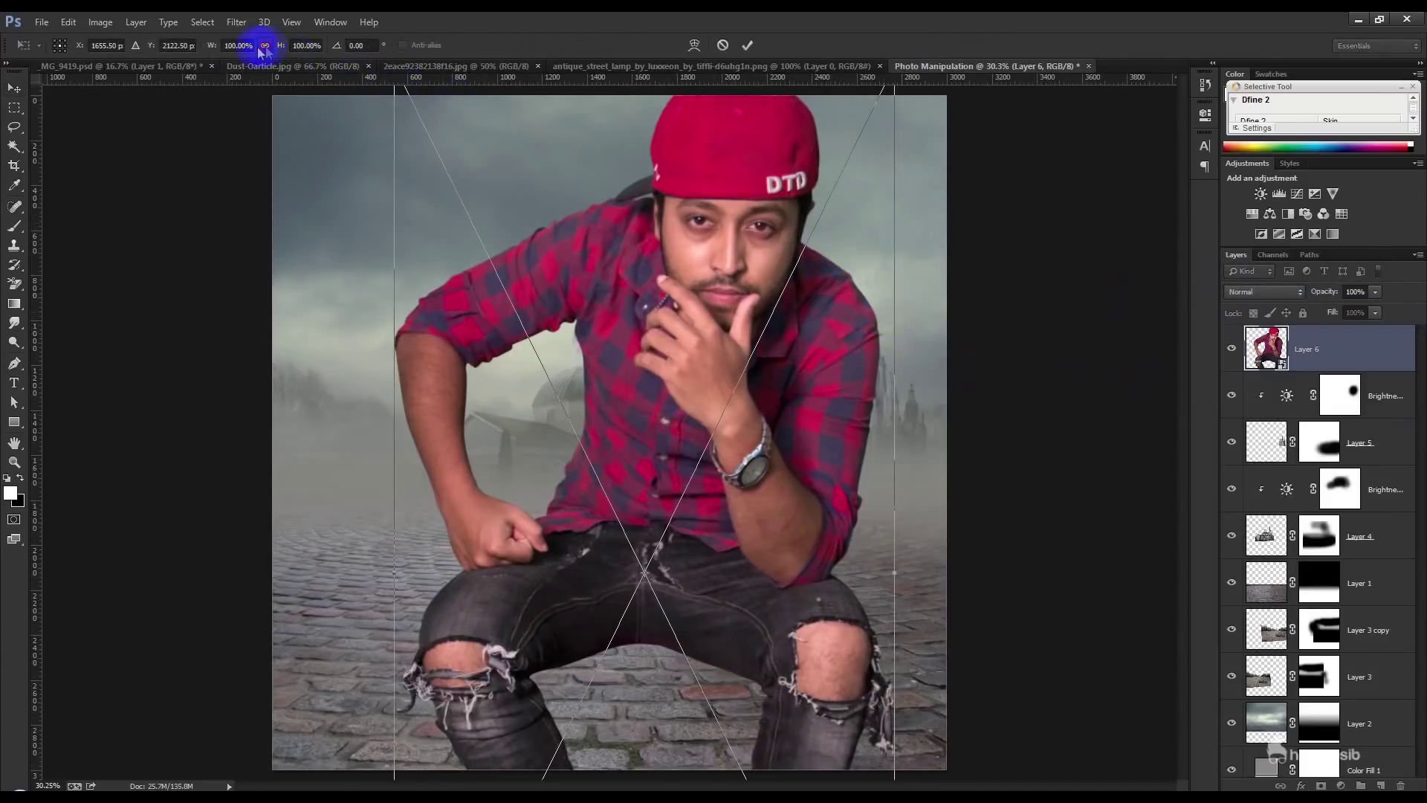
left_click_drag(210, 50, 186, 48)
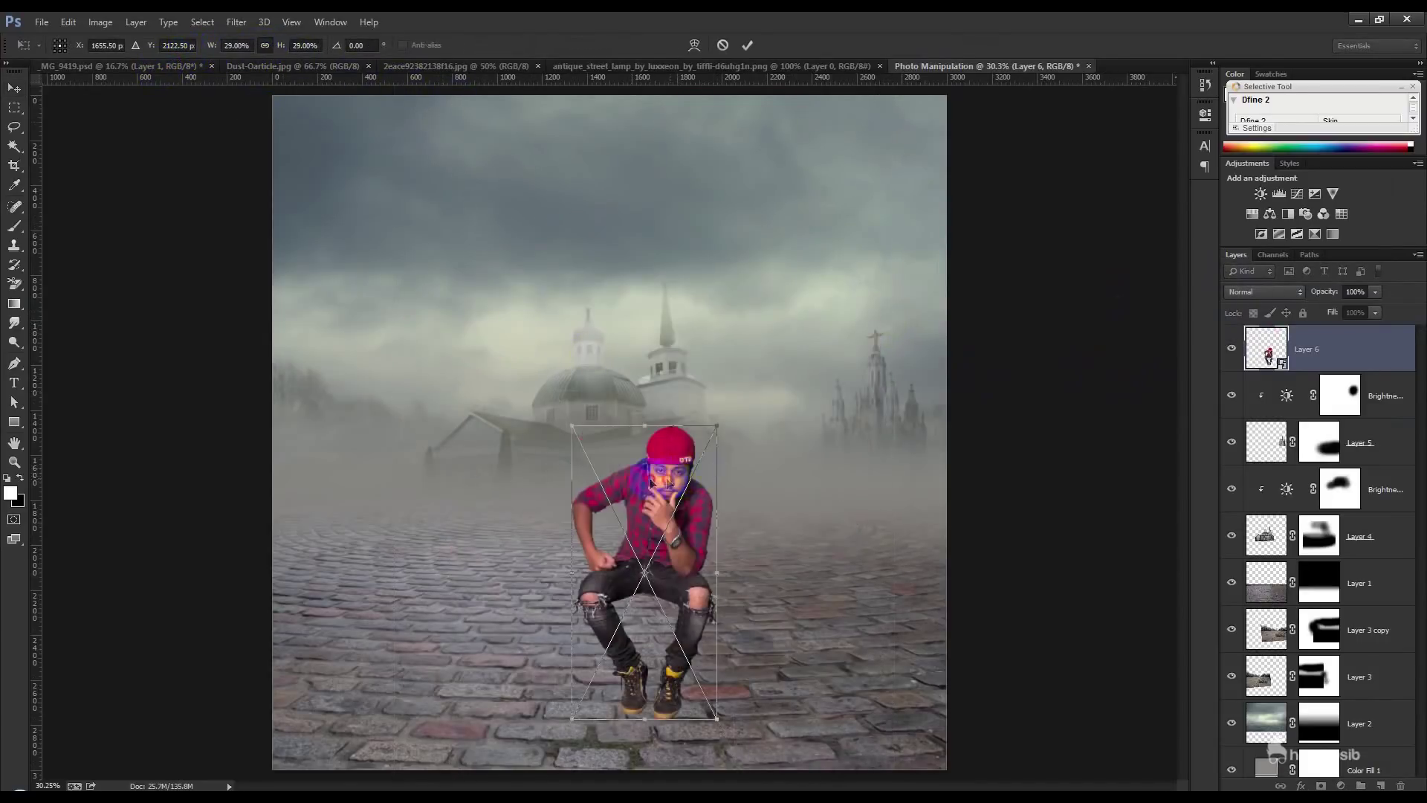
left_click_drag(616, 477, 644, 481)
mouse_move(689, 422)
left_mouse_down()
mouse_move(743, 266)
mouse_move(749, 287)
left_mouse_up()
mouse_move(638, 383)
left_mouse_down()
mouse_move(600, 385)
mouse_move(764, 396)
mouse_move(662, 392)
left_mouse_up()
key("Return")
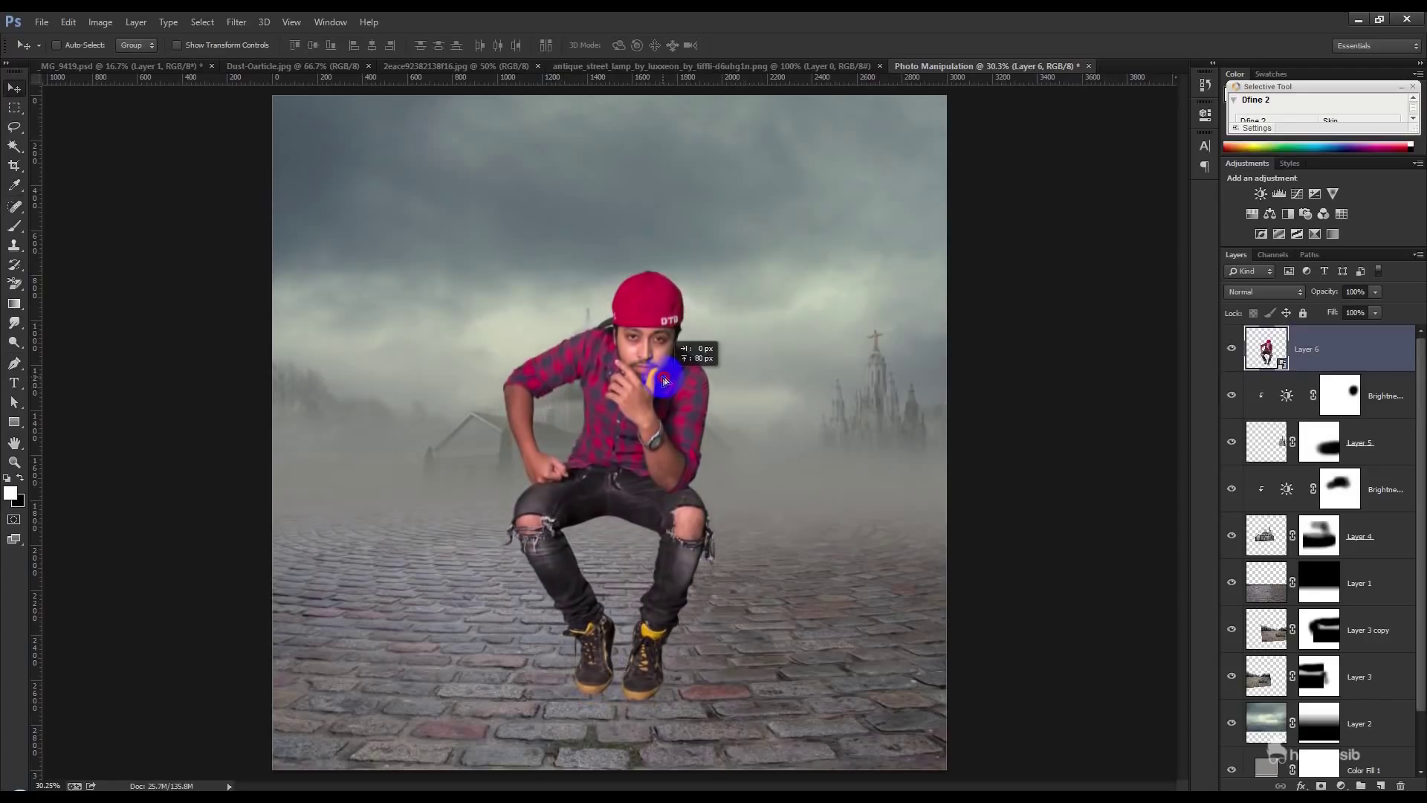
left_click_drag(662, 392, 662, 381)
- Flip the church (Layer 4) horizontally and shift it to the right
left_click(1385, 522)
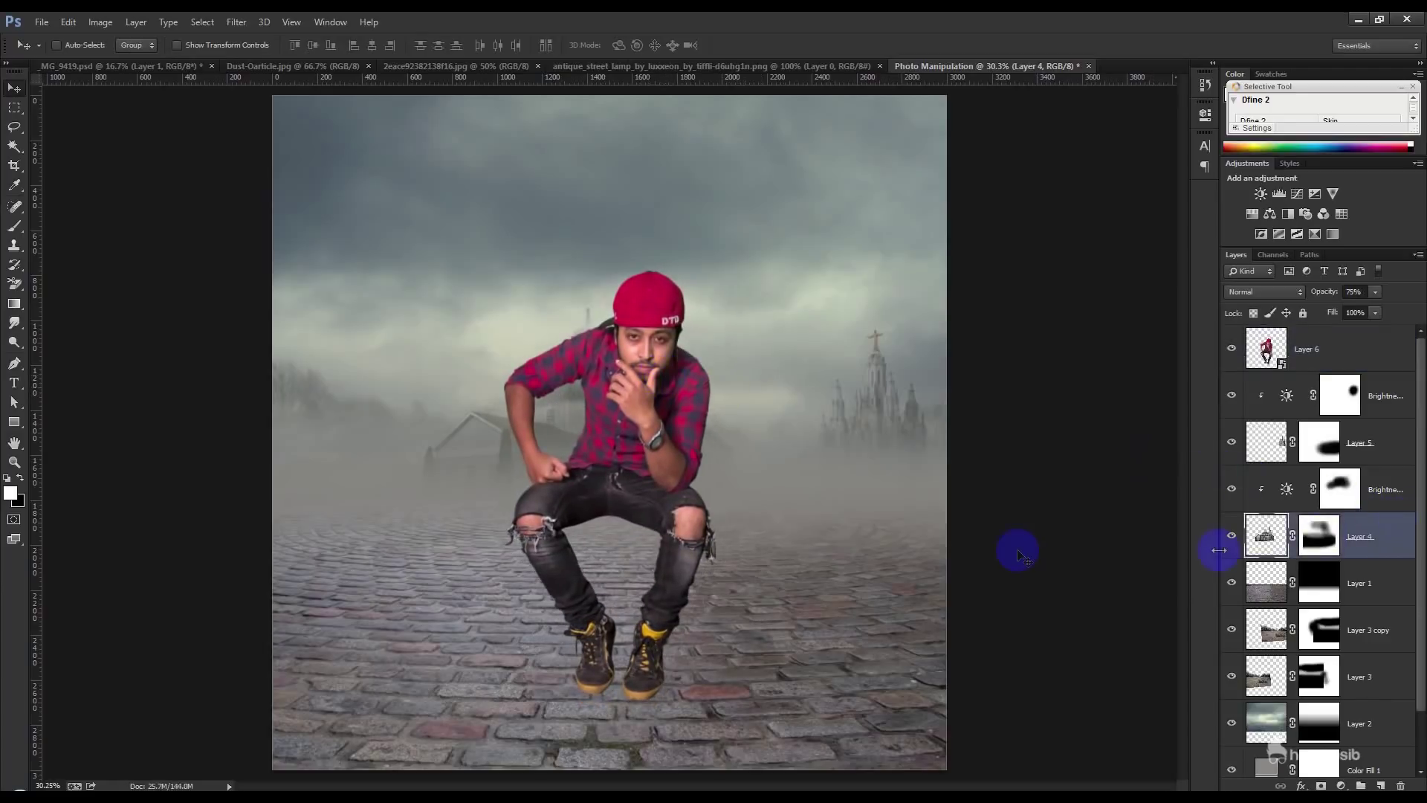
key("ctrl+t")
right_click(663, 492)
left_click(769, 715)
left_click_drag(688, 474, 753, 495)
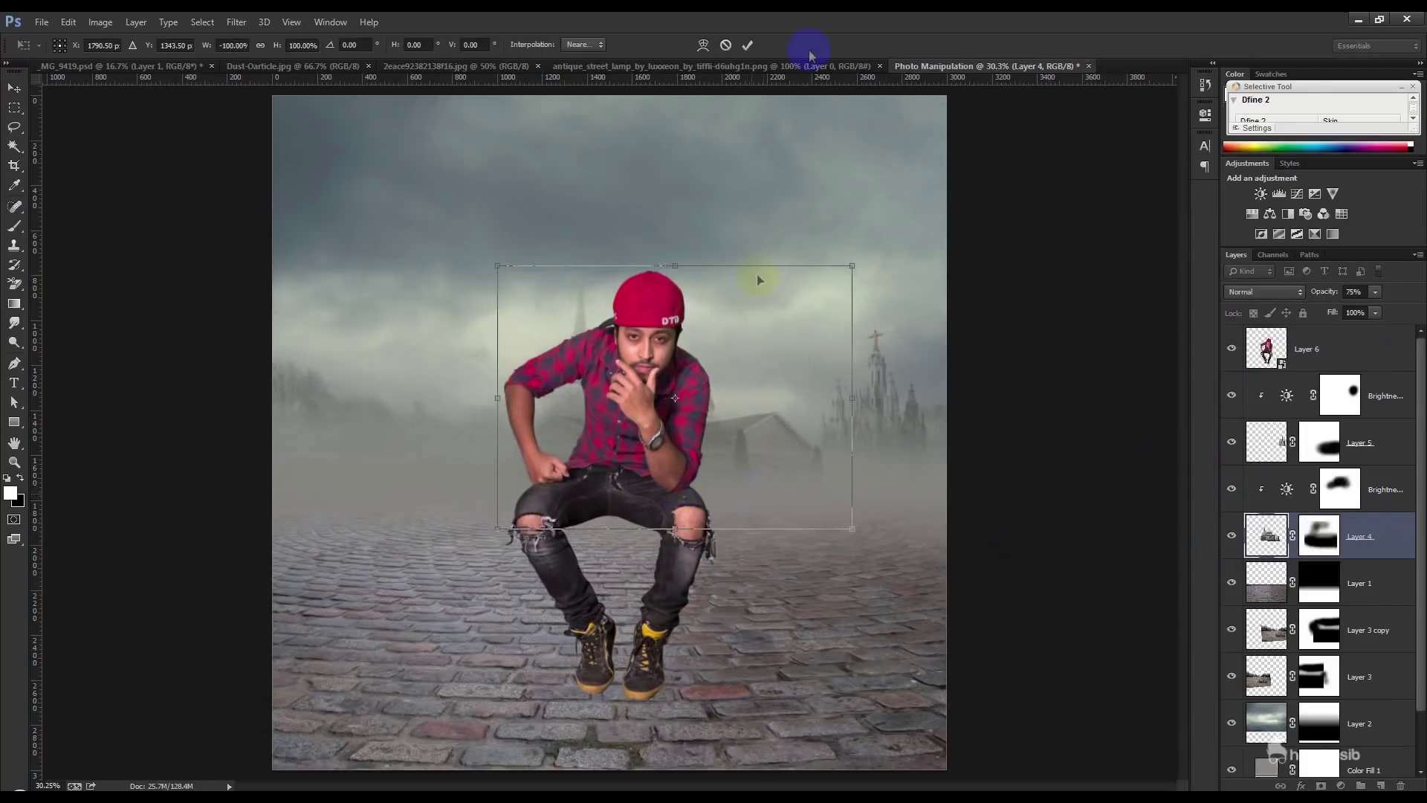
left_click(747, 46)
- Restack the Brightness layer and Layer 5 below the church, shift the man left, and bring up the chest photo
left_click(1361, 442)
left_click(1368, 395, "shift")
left_click_drag(1367, 398, 1373, 559)
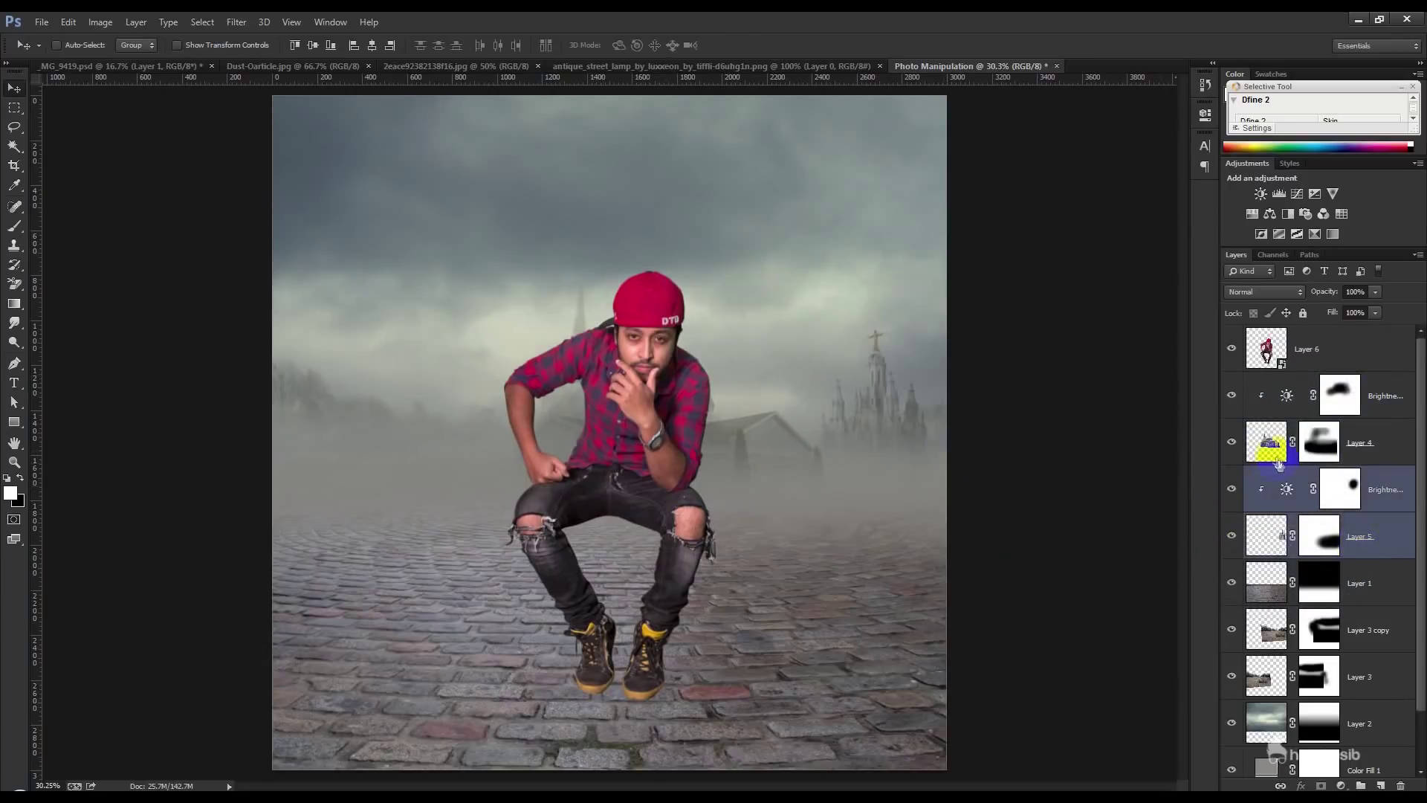
left_click(1340, 347)
left_click_drag(771, 435, 737, 444)
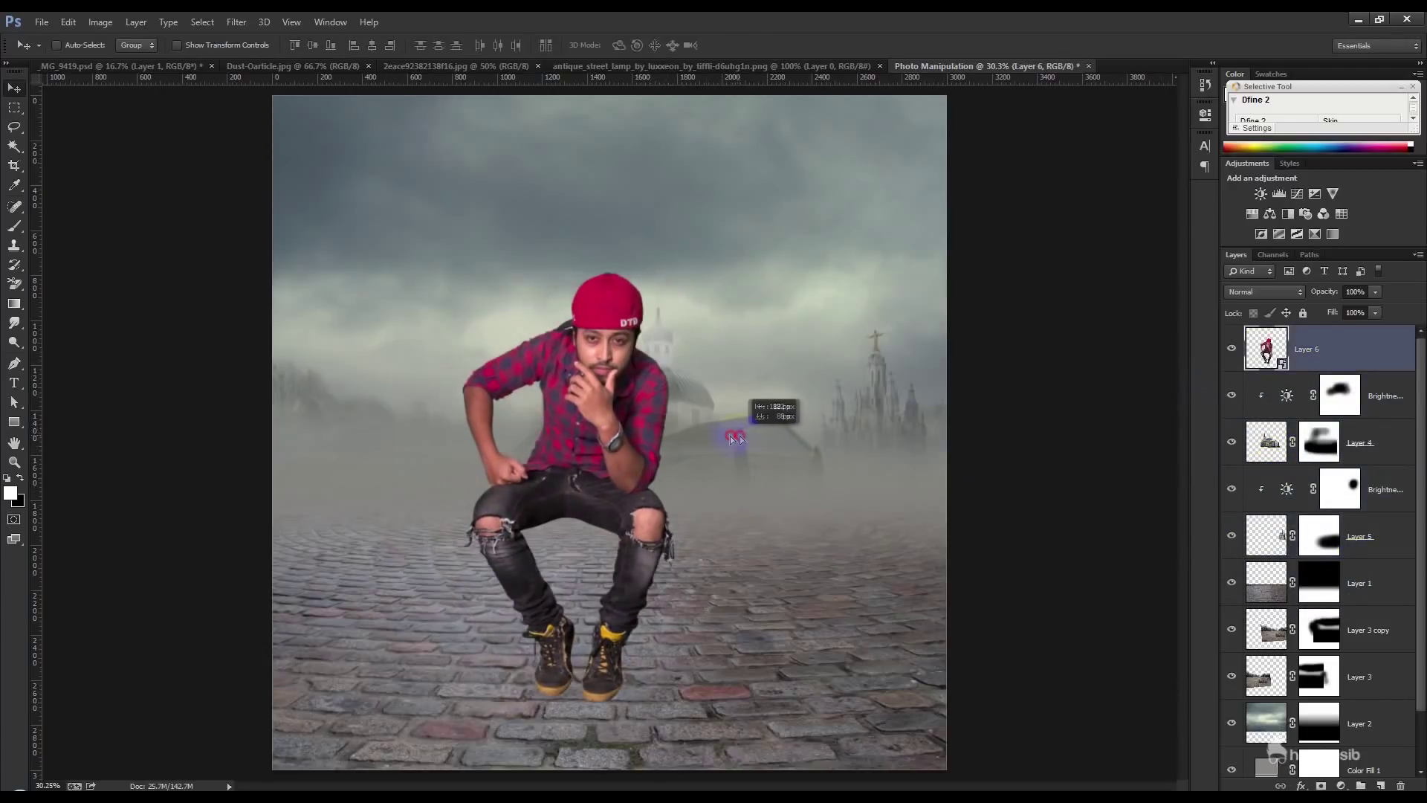
mouse_move(737, 444)
left_mouse_down()
mouse_move(775, 441)
mouse_move(763, 480)
left_mouse_up()
left_click(427, 65)
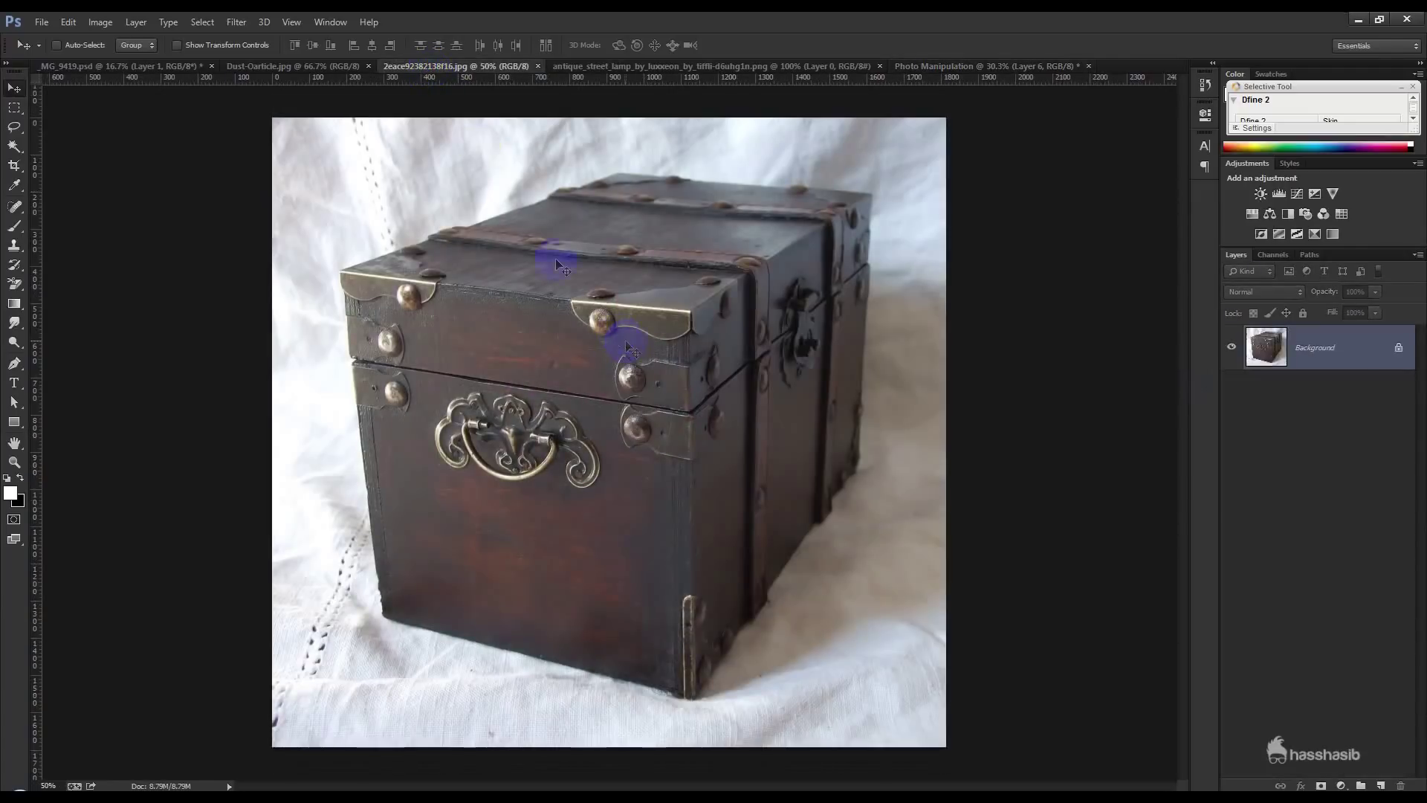
- Quick-select the wooden chest and duplicate the Background layer
left_click(297, 69)
left_click(484, 68)
left_click(81, 147)
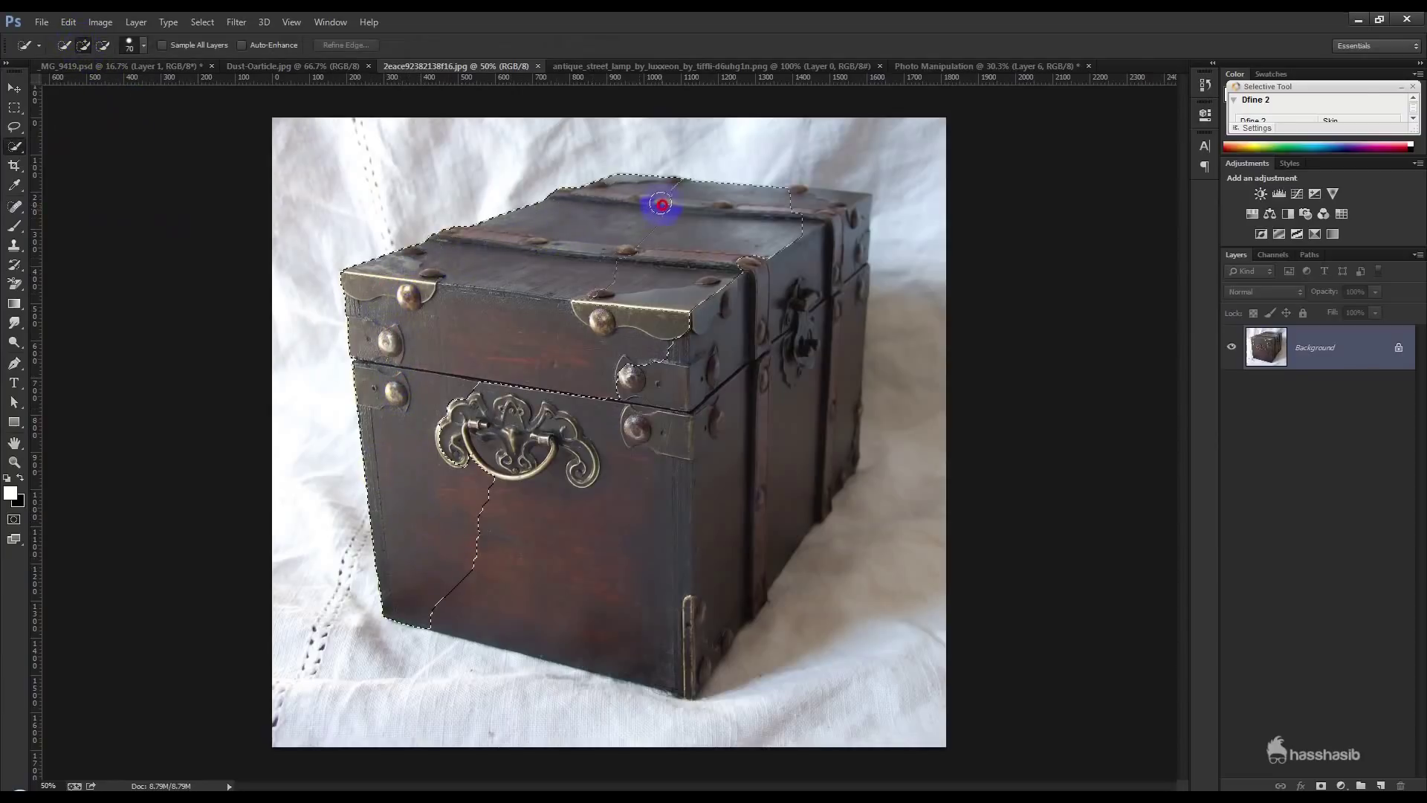
left_click_drag(832, 209, 777, 438)
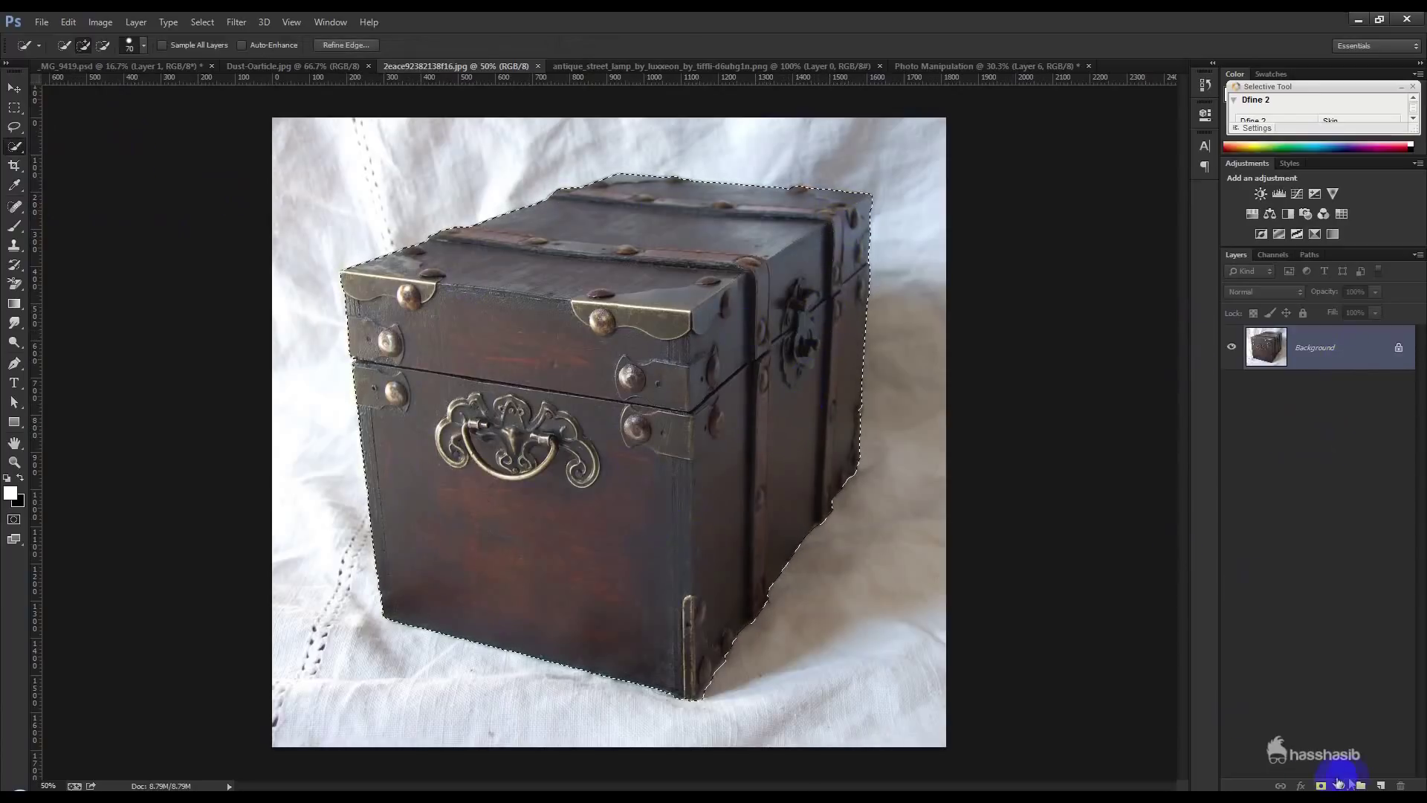
right_click(1264, 343)
left_click(1264, 370)
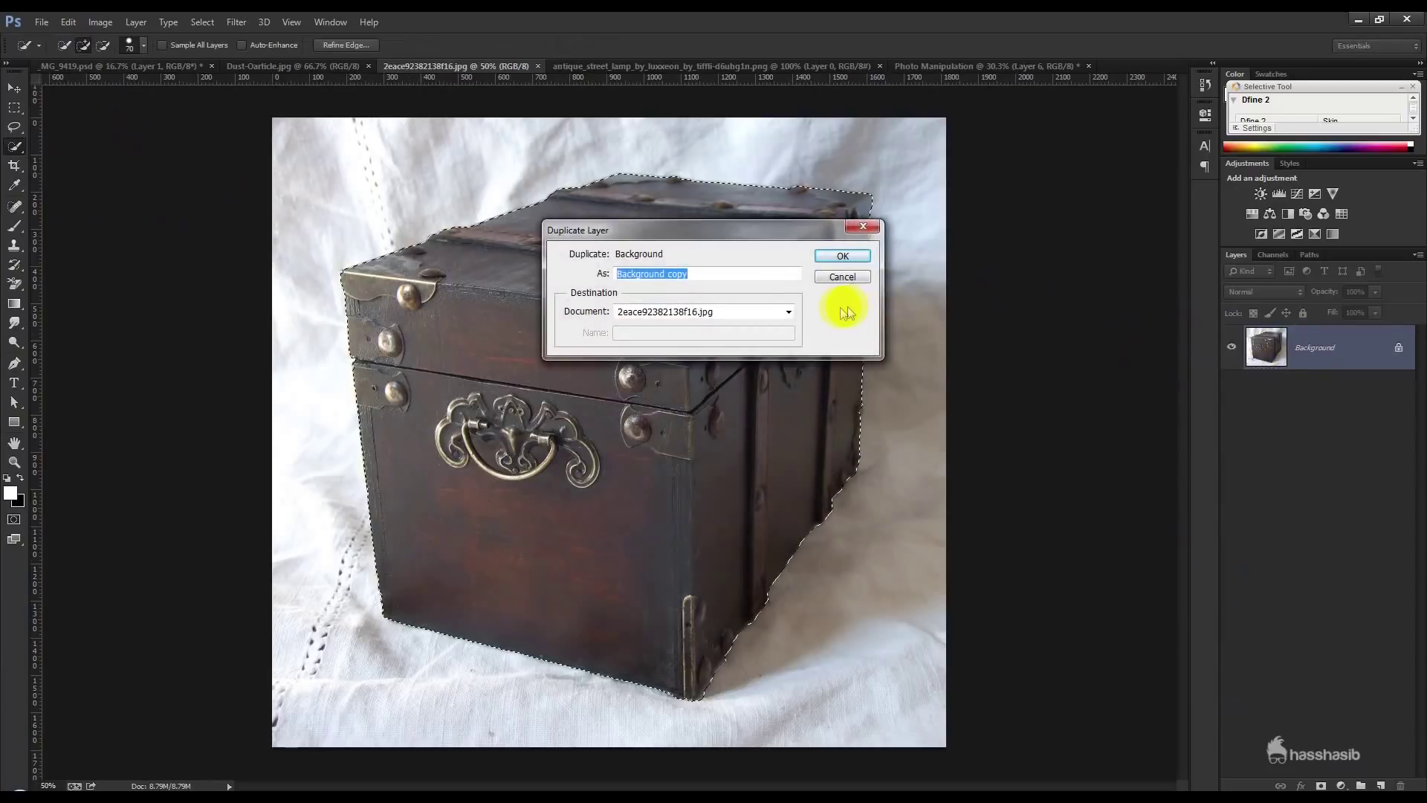
left_click(847, 256)
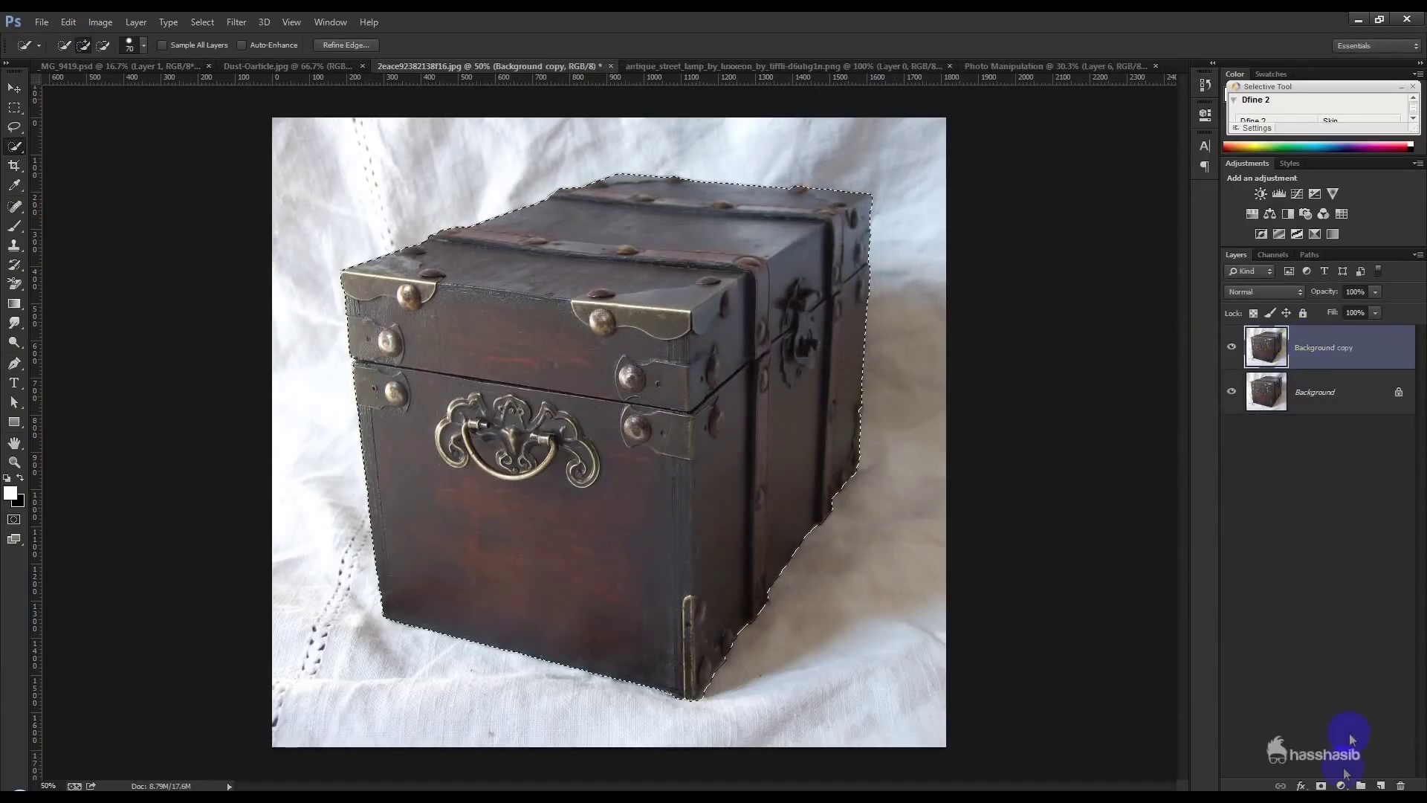
- Mask the copy down to the chest and drag the chest into the street scene
left_click(1321, 786)
left_click(1233, 393)
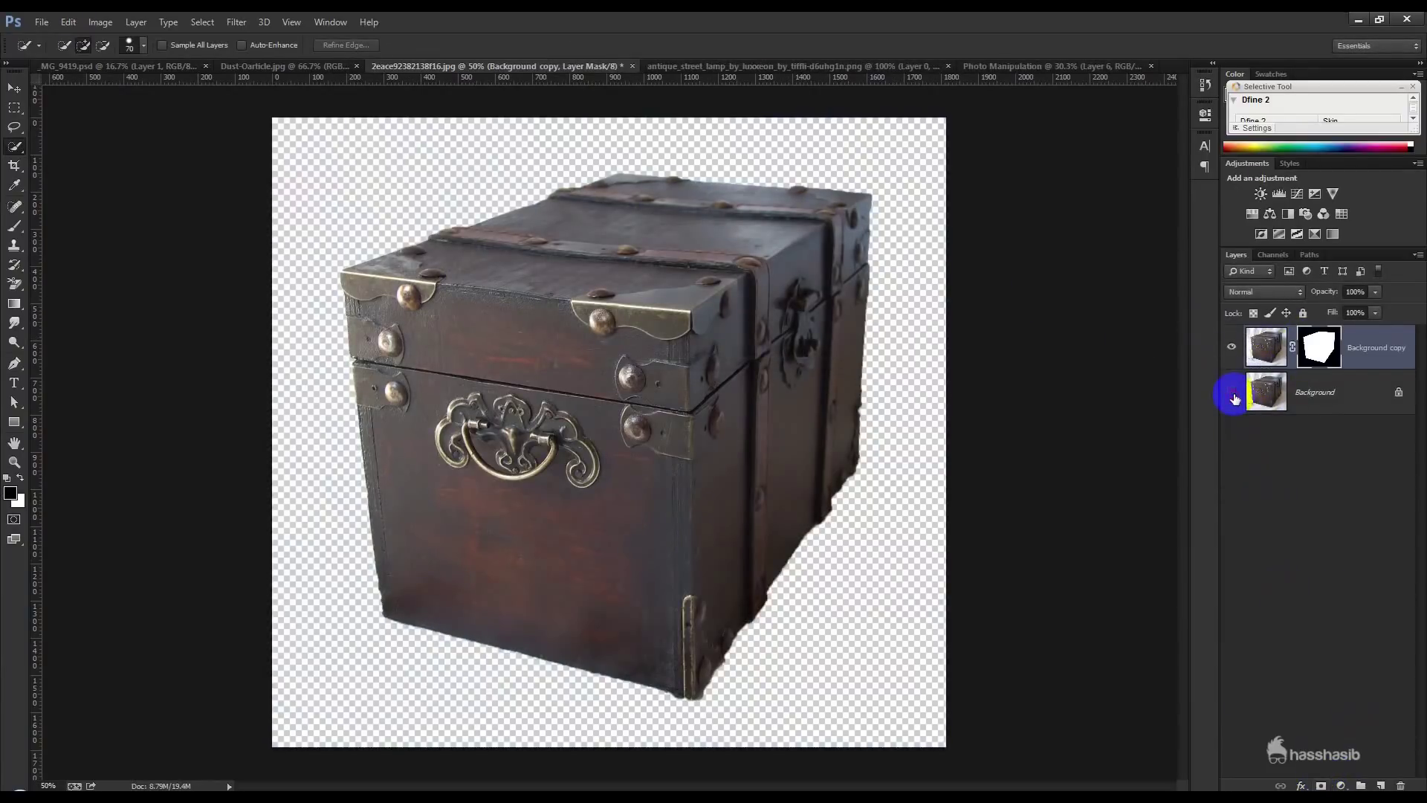
left_click(1233, 393)
left_click(1346, 398)
left_click(14, 88)
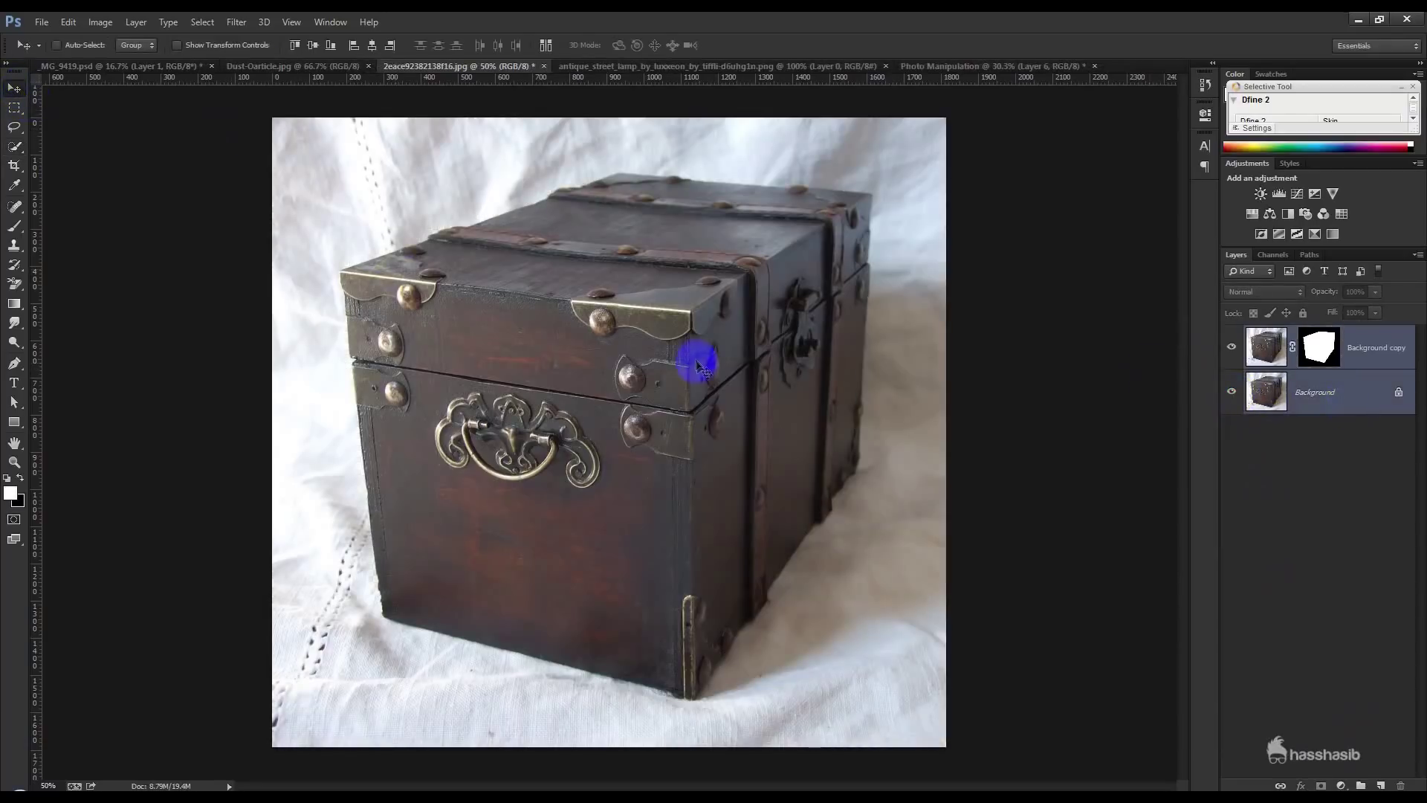
left_click_drag(648, 410, 775, 352)
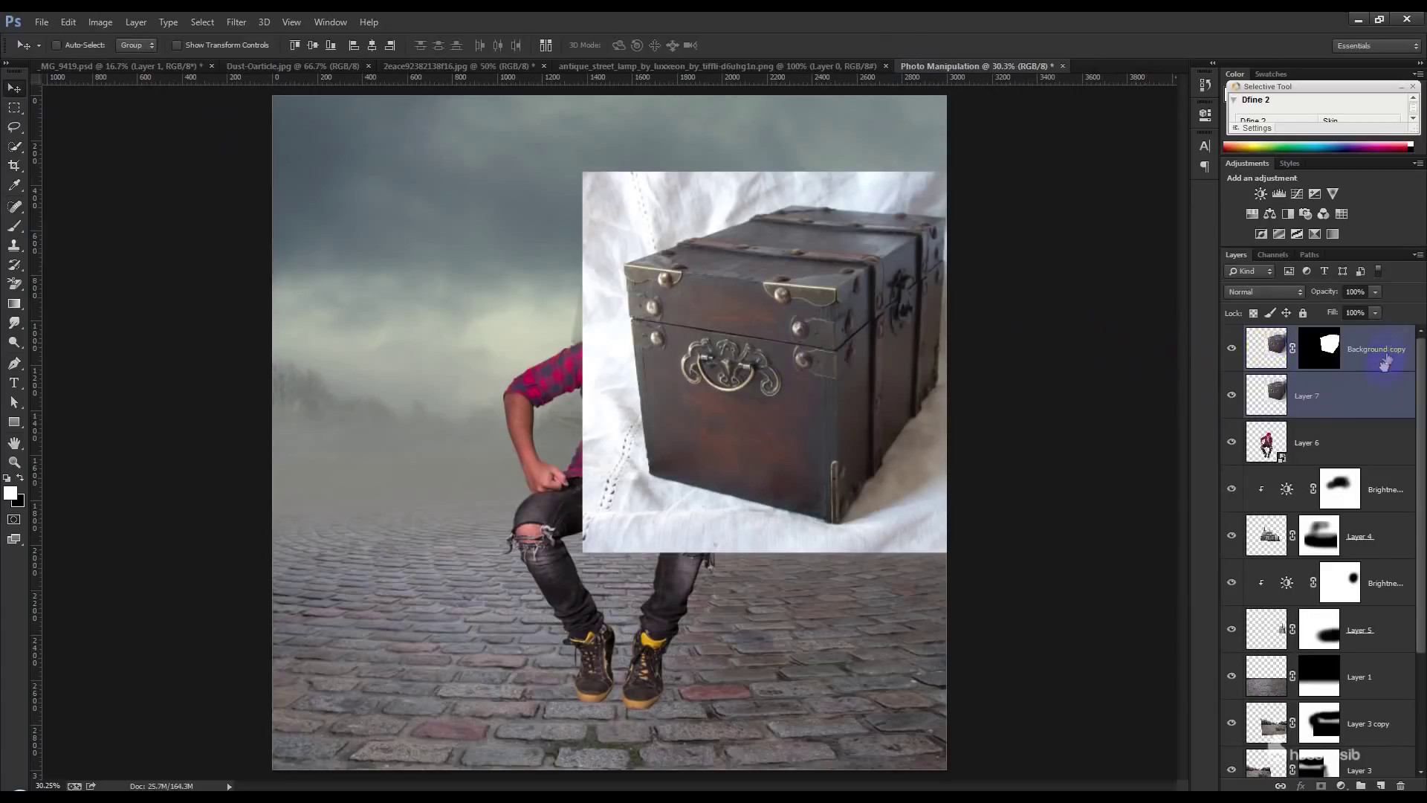
- Stack the man above the chest and scale the chest to about 46%, placing it under him
left_click_drag(1388, 359, 1338, 466)
left_click_drag(815, 423, 712, 609)
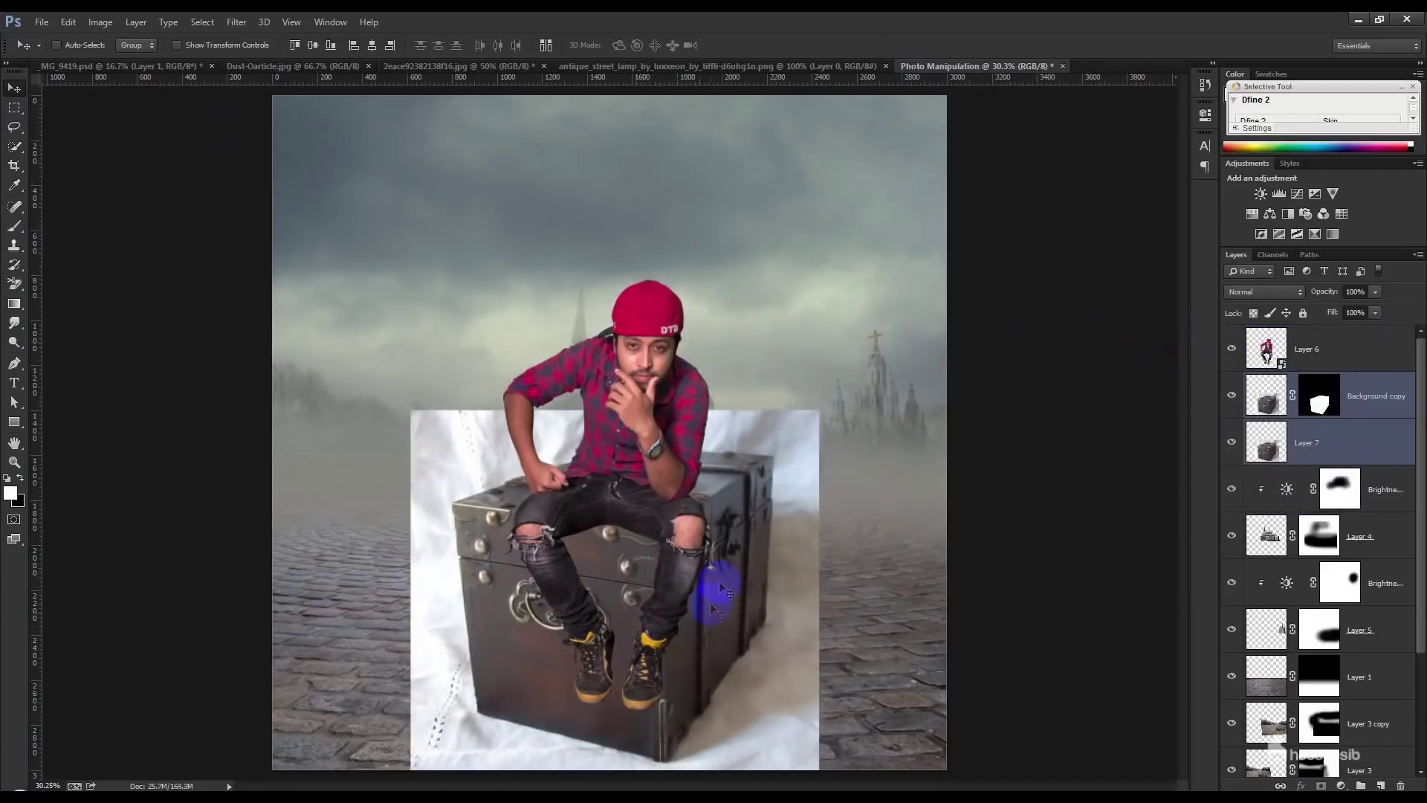
key("ctrl+t")
left_click_drag(823, 413, 720, 497)
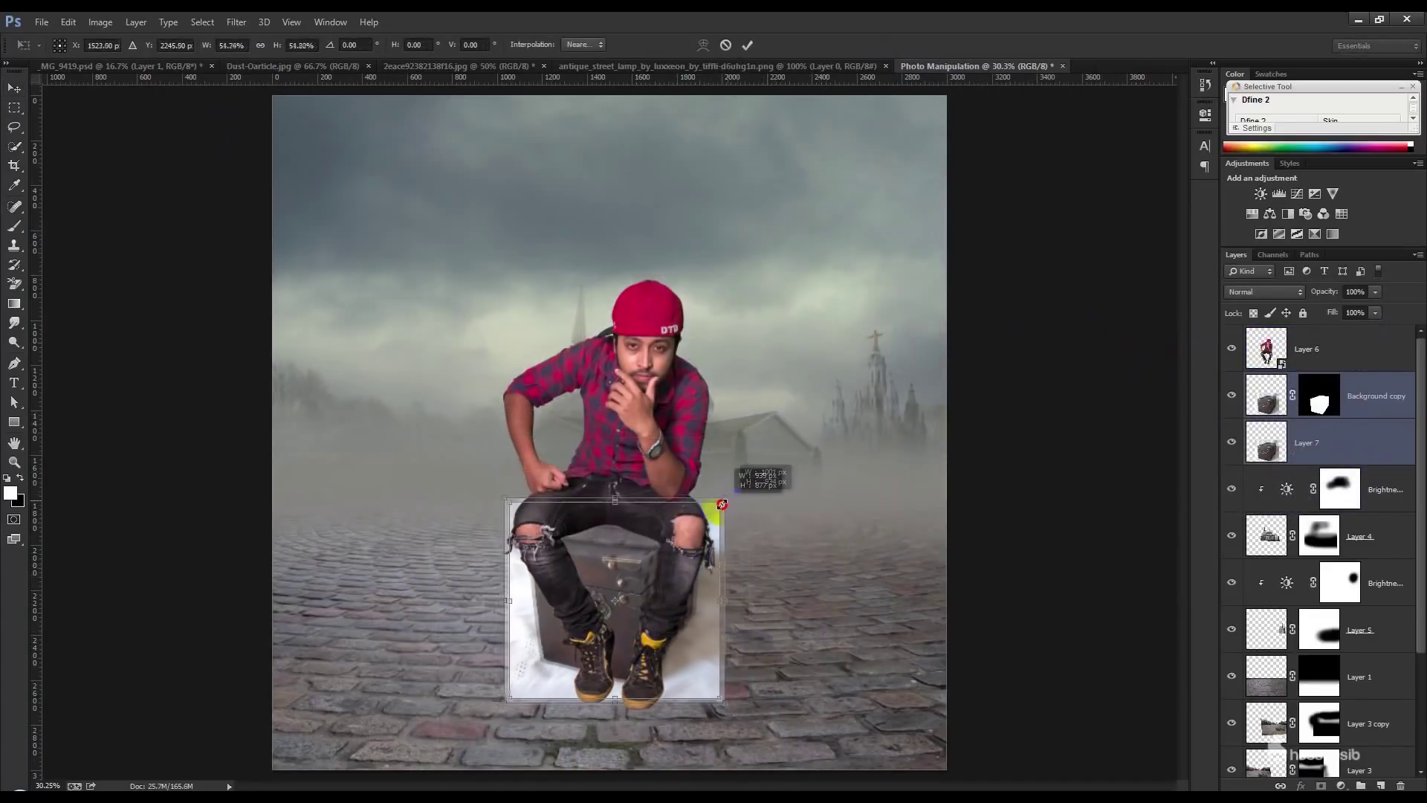
mouse_move(691, 543)
left_mouse_down()
mouse_move(697, 499)
mouse_move(667, 545)
left_mouse_up()
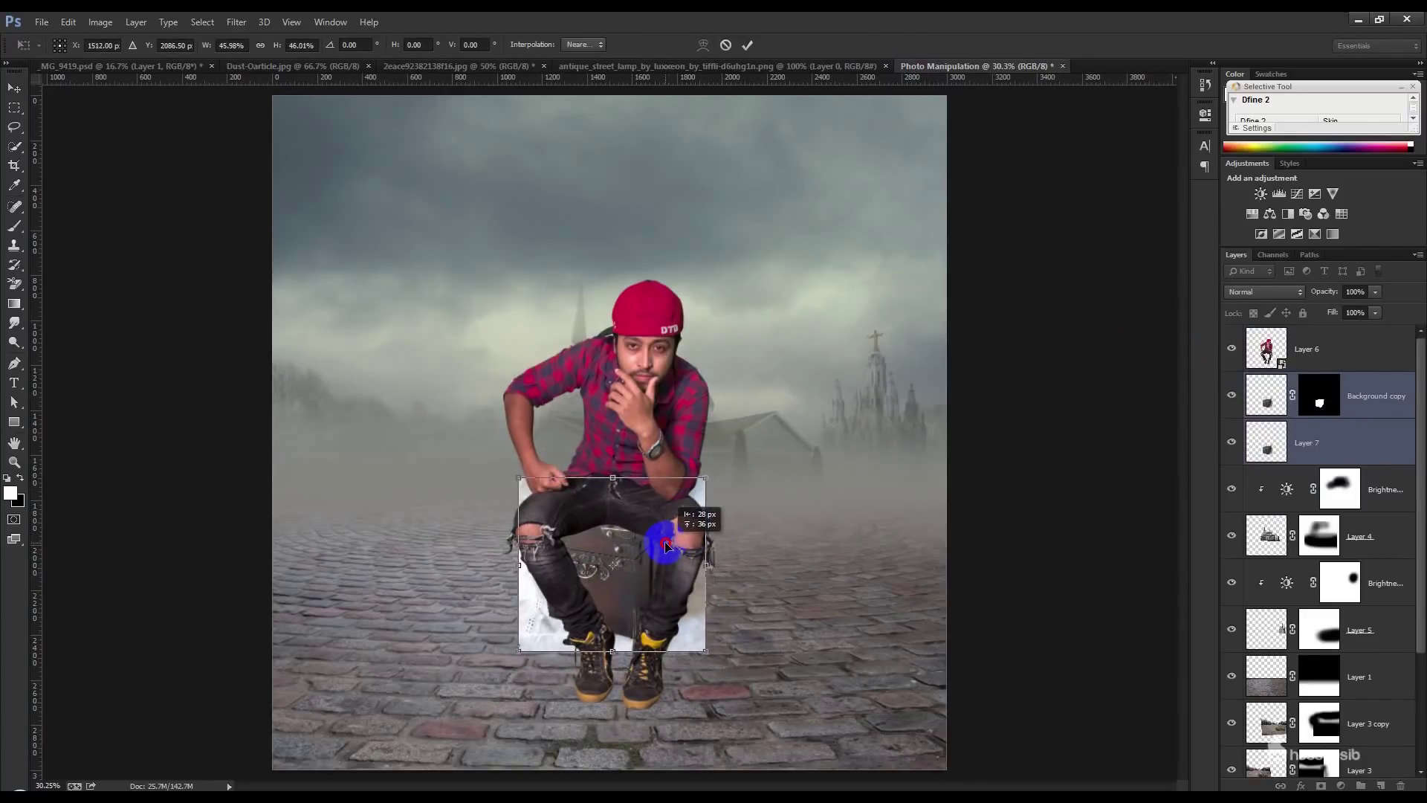
key("Return")
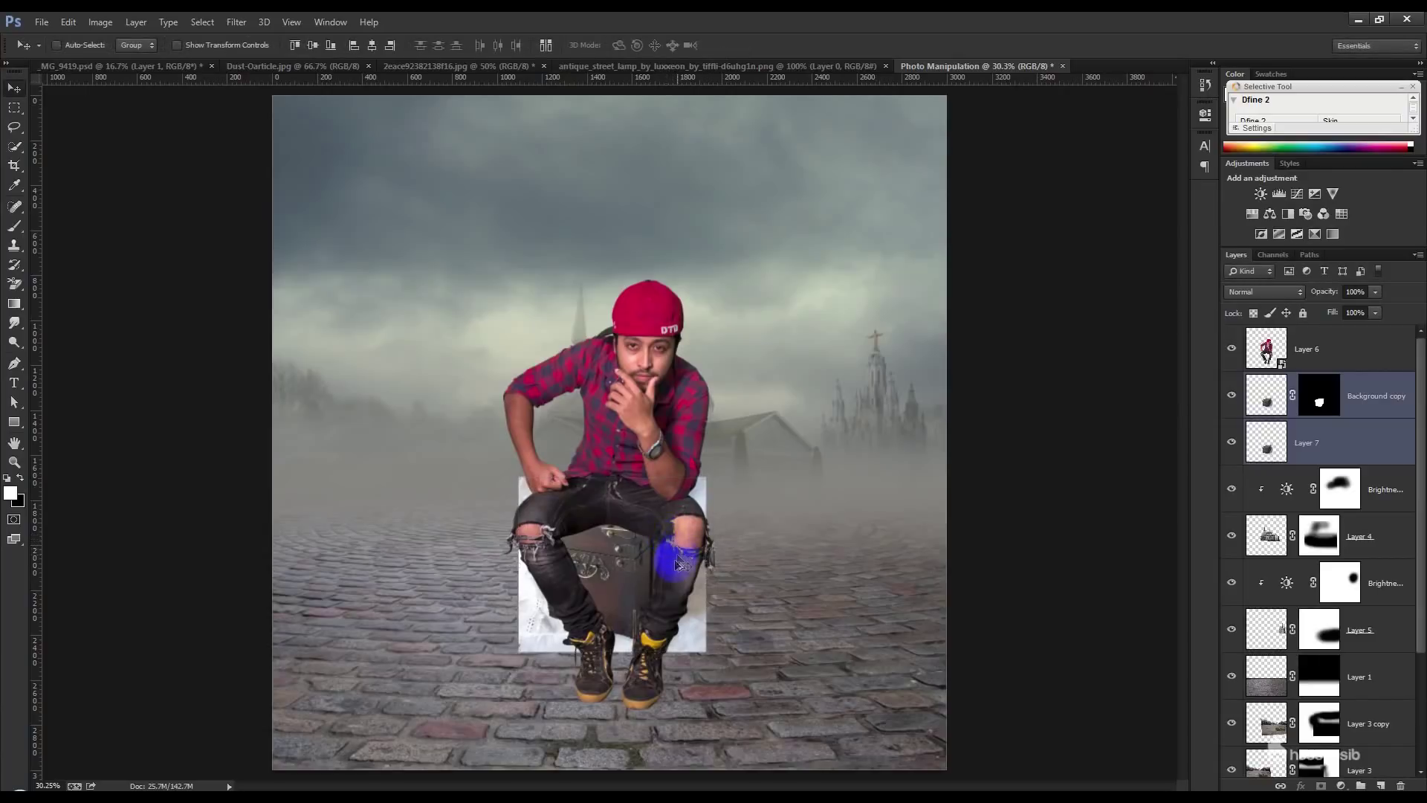
scroll(683, 563, "up", 1)
left_click(1306, 528)
- Enlarge the church to 121.72% and move it up-left behind the man
mouse_move(880, 484)
left_mouse_down()
mouse_move(879, 455)
mouse_move(838, 452)
mouse_move(822, 424)
mouse_move(831, 441)
mouse_move(791, 466)
mouse_move(828, 477)
left_mouse_up()
key("ctrl+t")
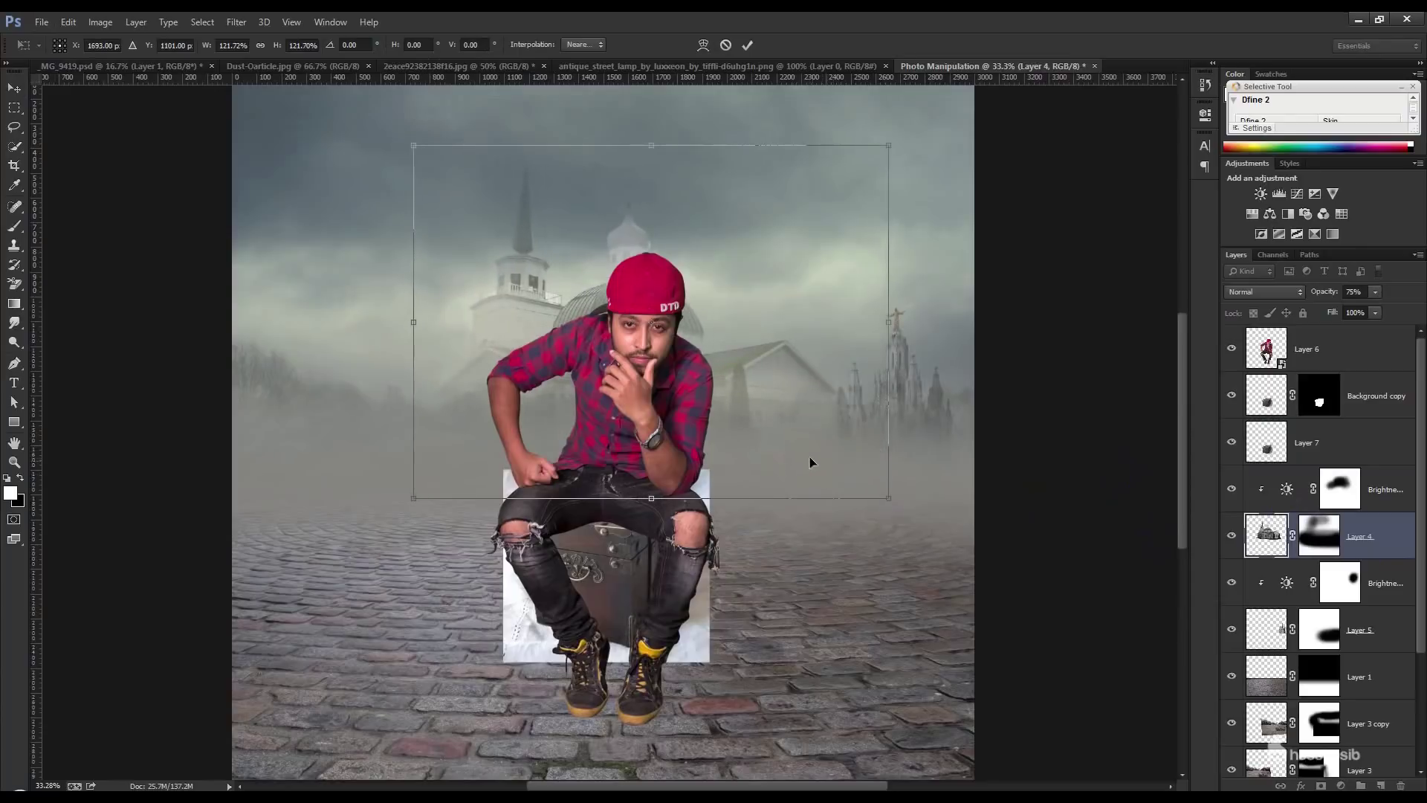
mouse_move(688, 313)
left_mouse_down()
mouse_move(669, 255)
mouse_move(671, 297)
left_mouse_up()
left_click(750, 46)
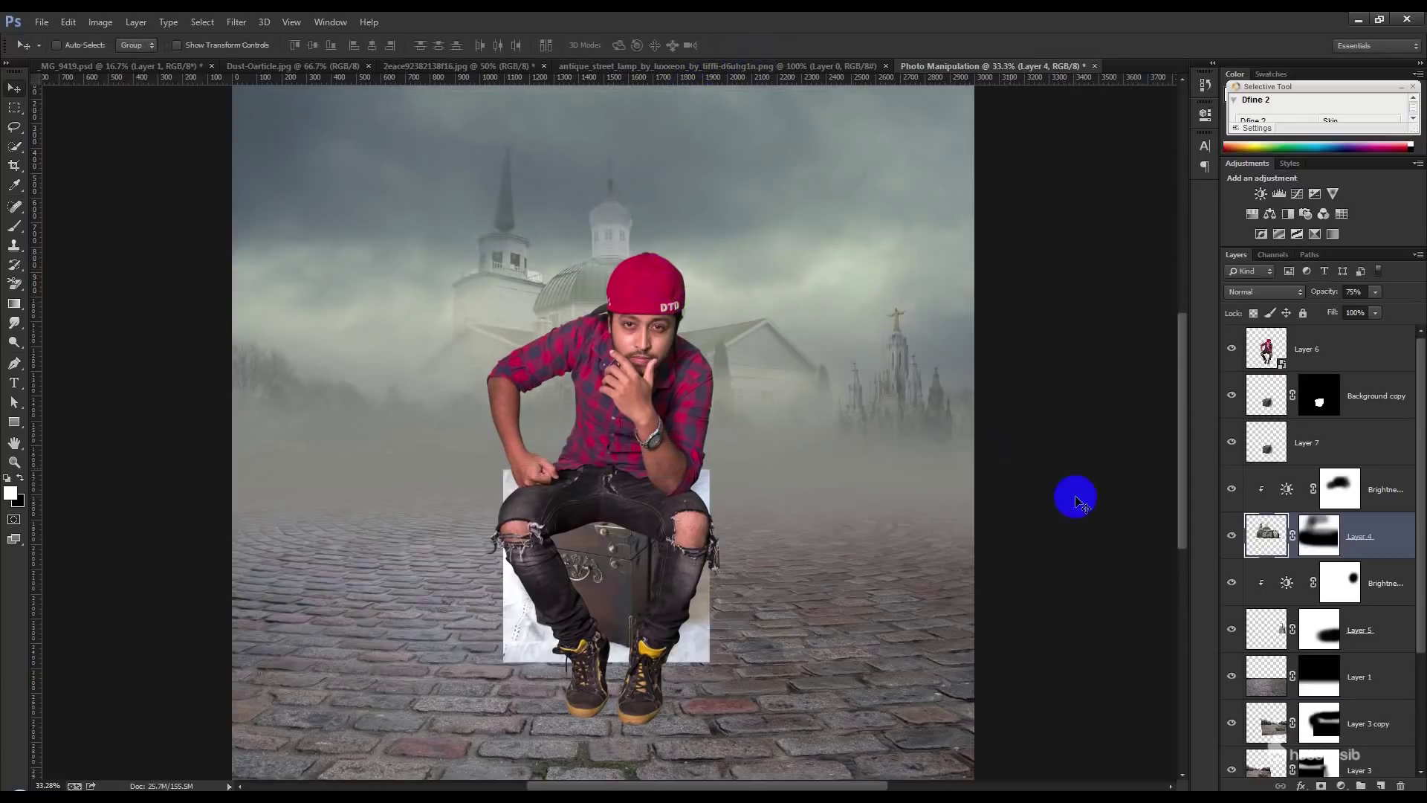
- Move Layer 3 and Layer 3 copy together to a new position
scroll(1368, 672, "down", 3)
scroll(1362, 659, "down", 1)
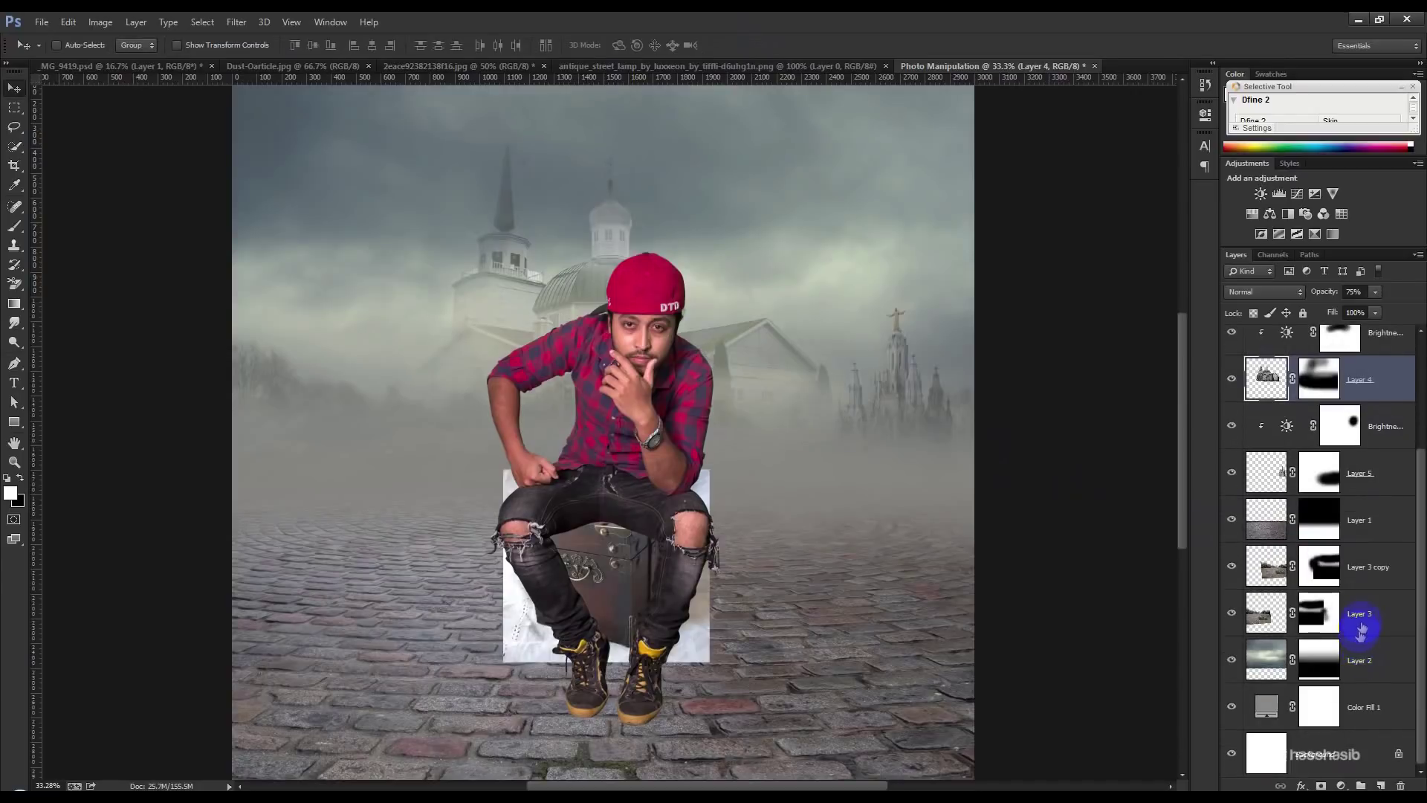
left_click(1361, 617)
left_click(1376, 557, "ctrl")
left_click_drag(889, 493, 883, 341)
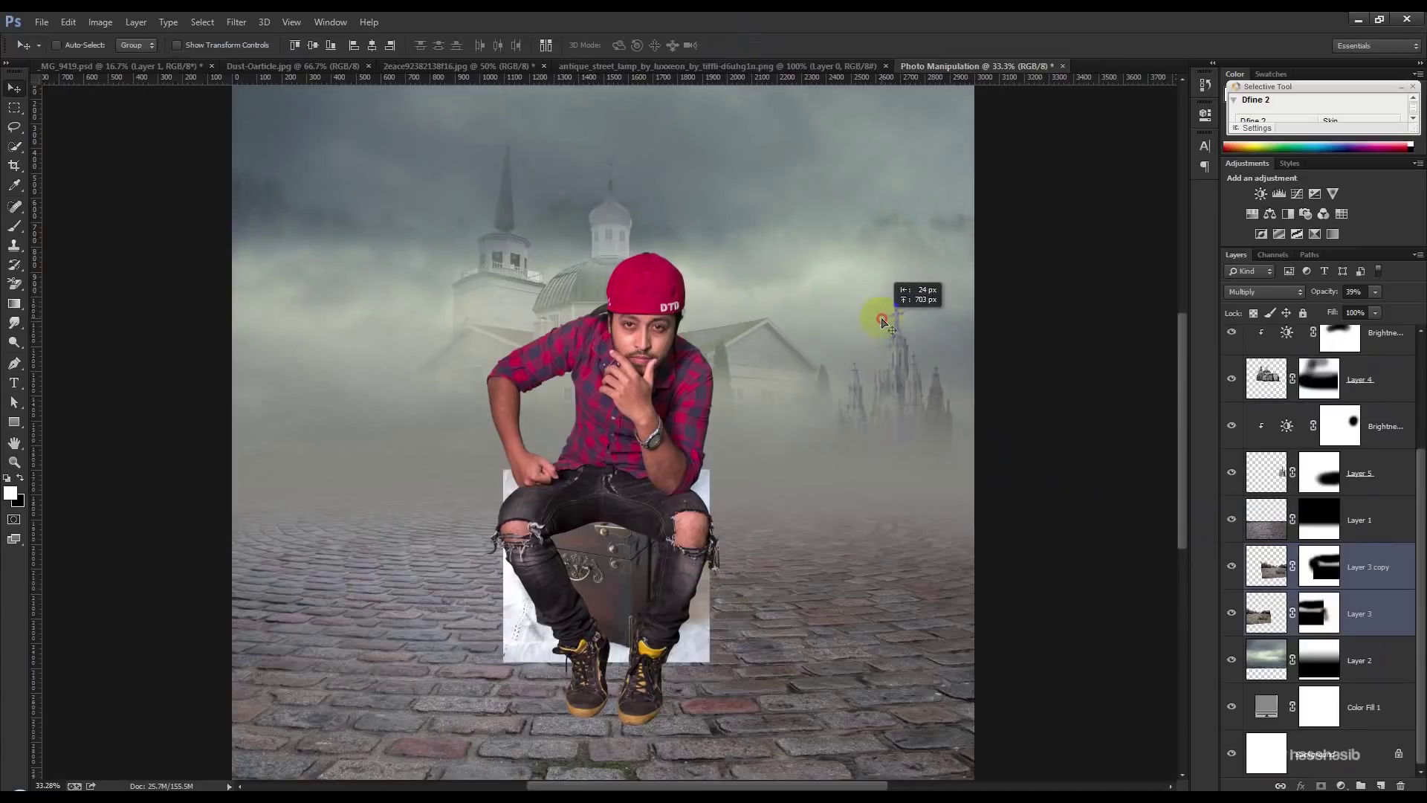
- Paint white on Layer 3 copy's mask to reveal darker trees across the upper fog
left_click_drag(883, 341, 881, 336)
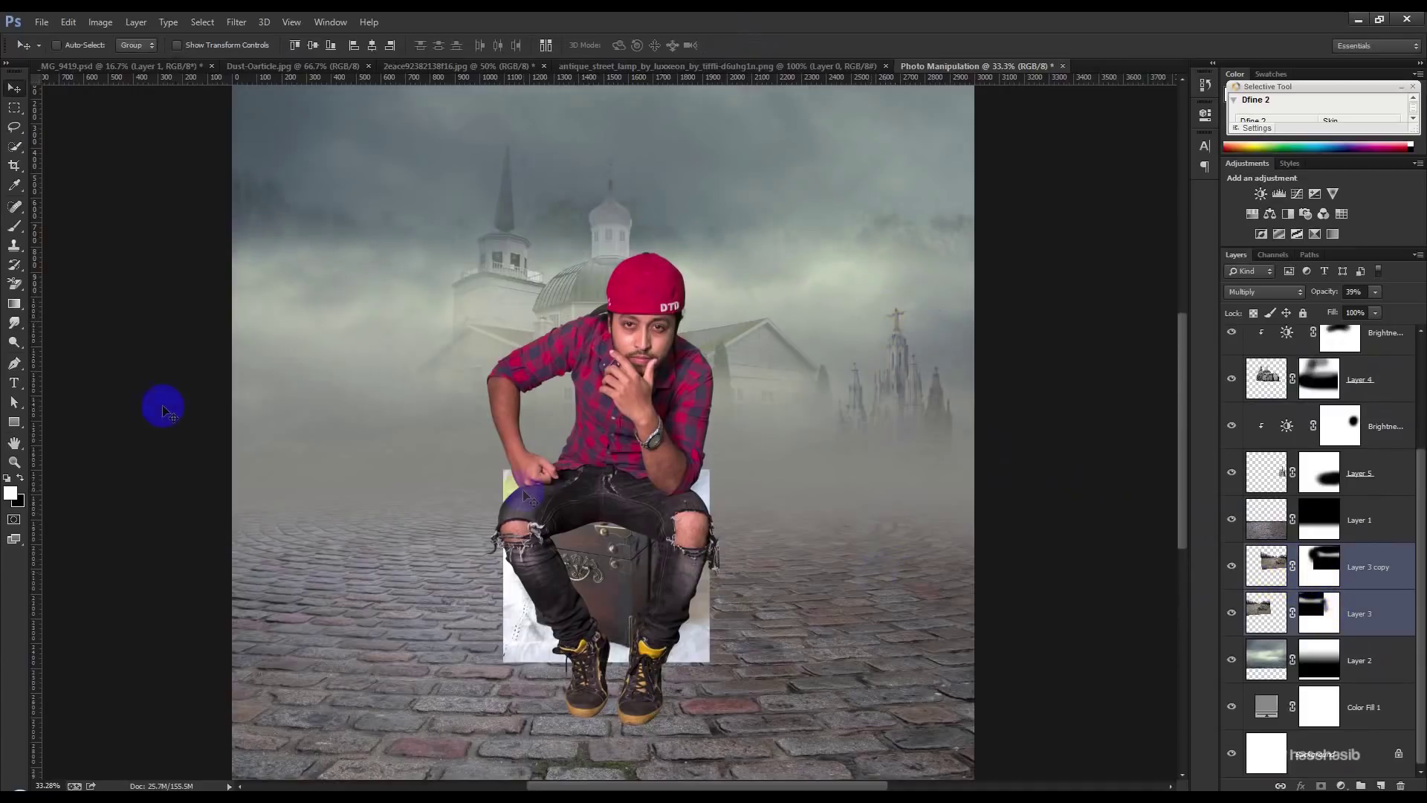
left_click(14, 225)
left_click(1307, 616)
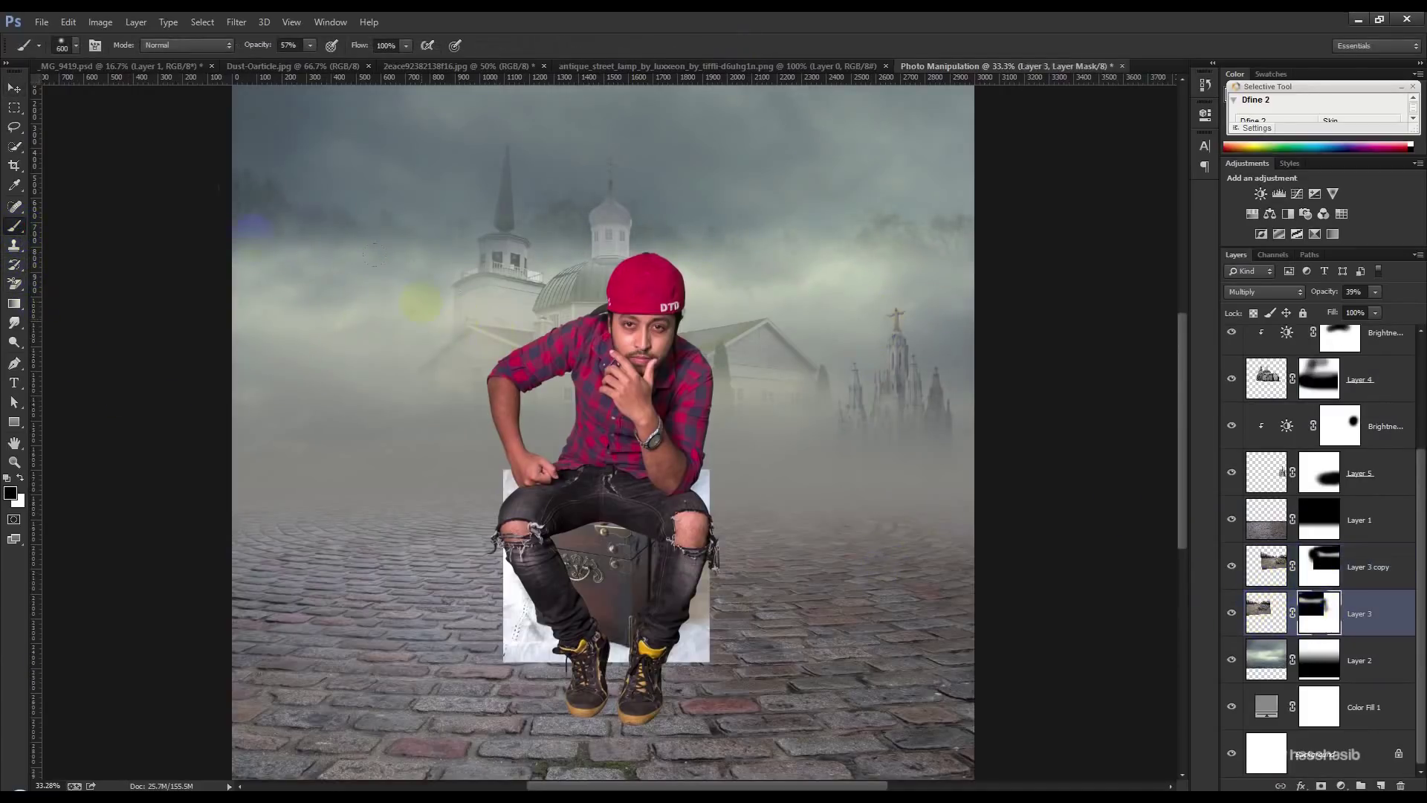
left_click(28, 471)
left_click_drag(208, 235, 455, 236)
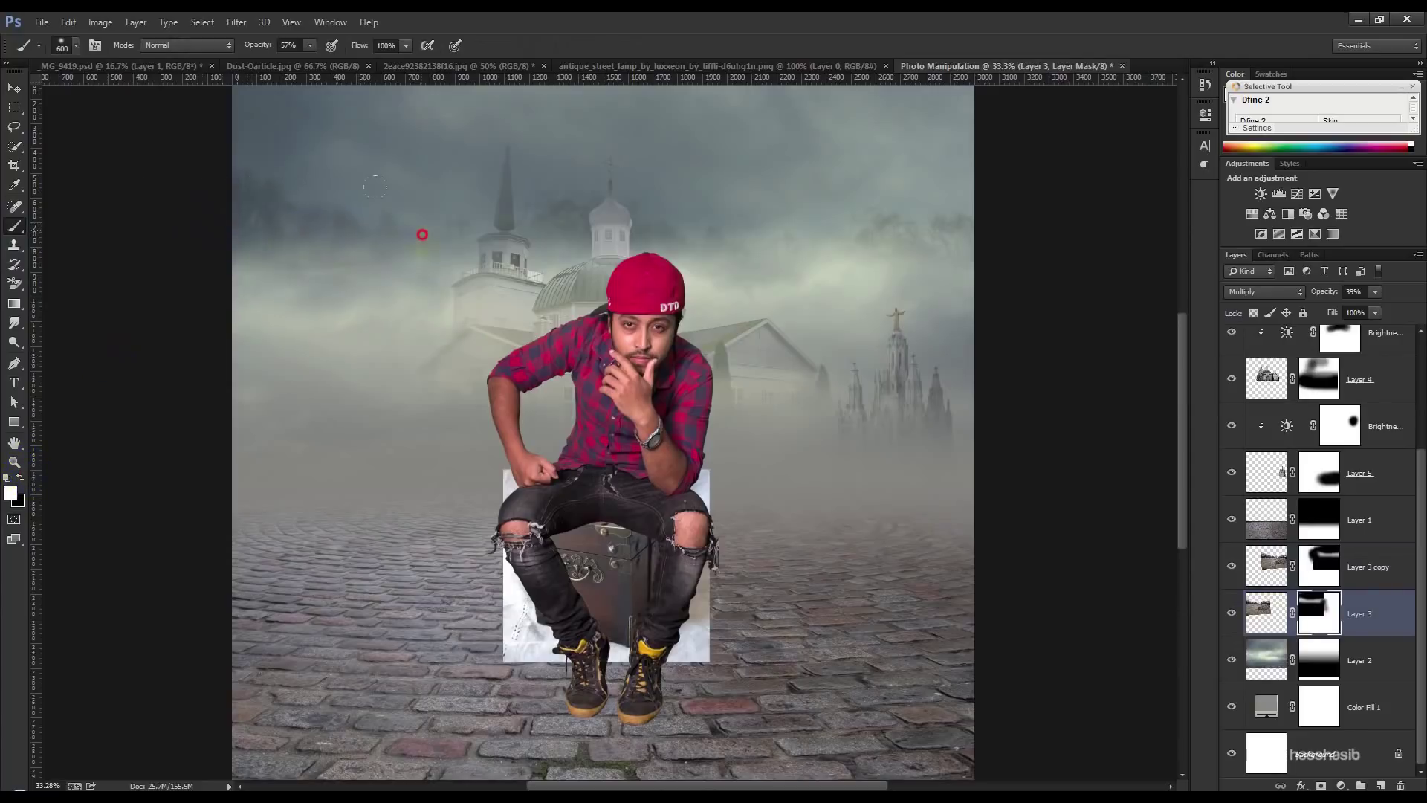
key("ctrl+z")
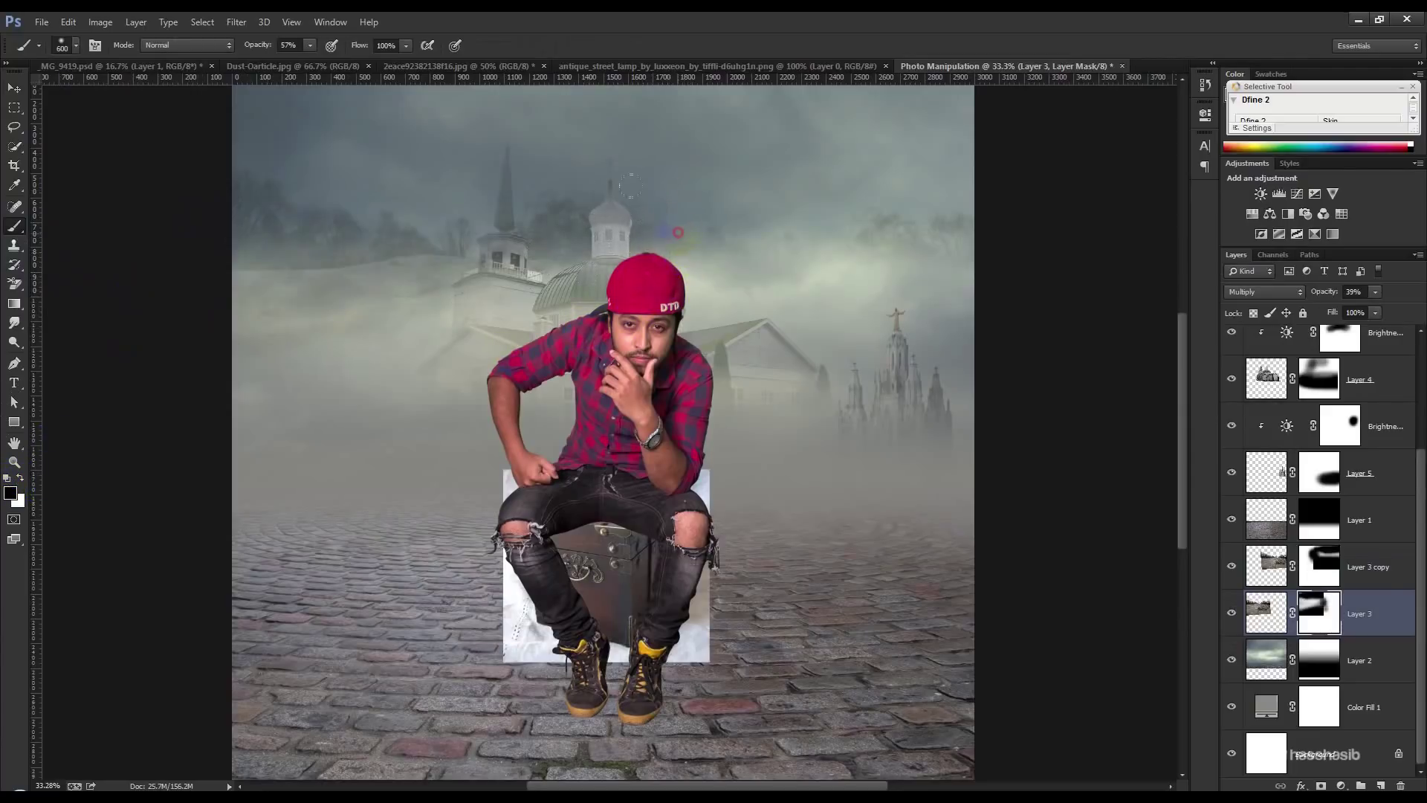
left_click(1329, 567)
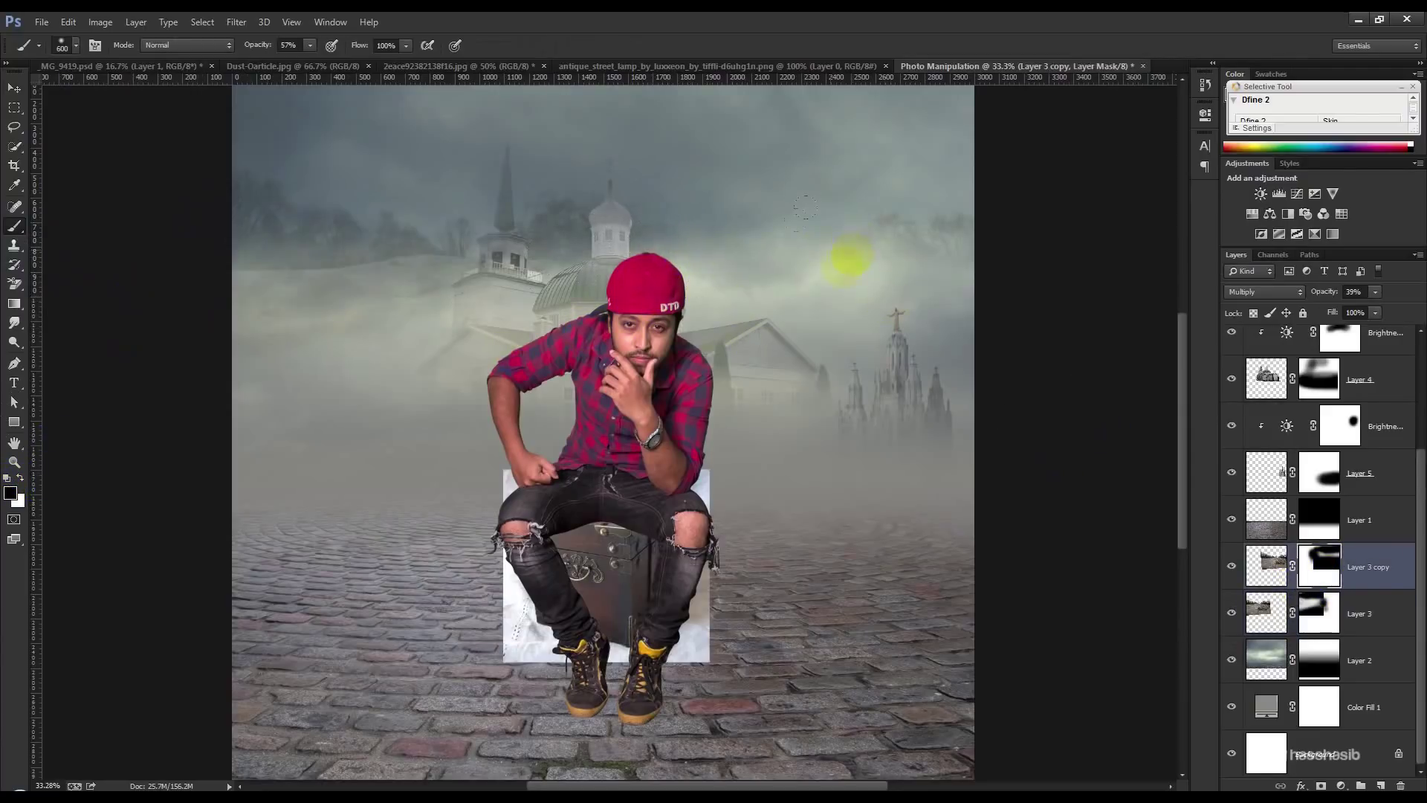
mouse_move(52, 471)
left_mouse_down()
mouse_move(393, 154)
mouse_move(357, 212)
left_mouse_up()
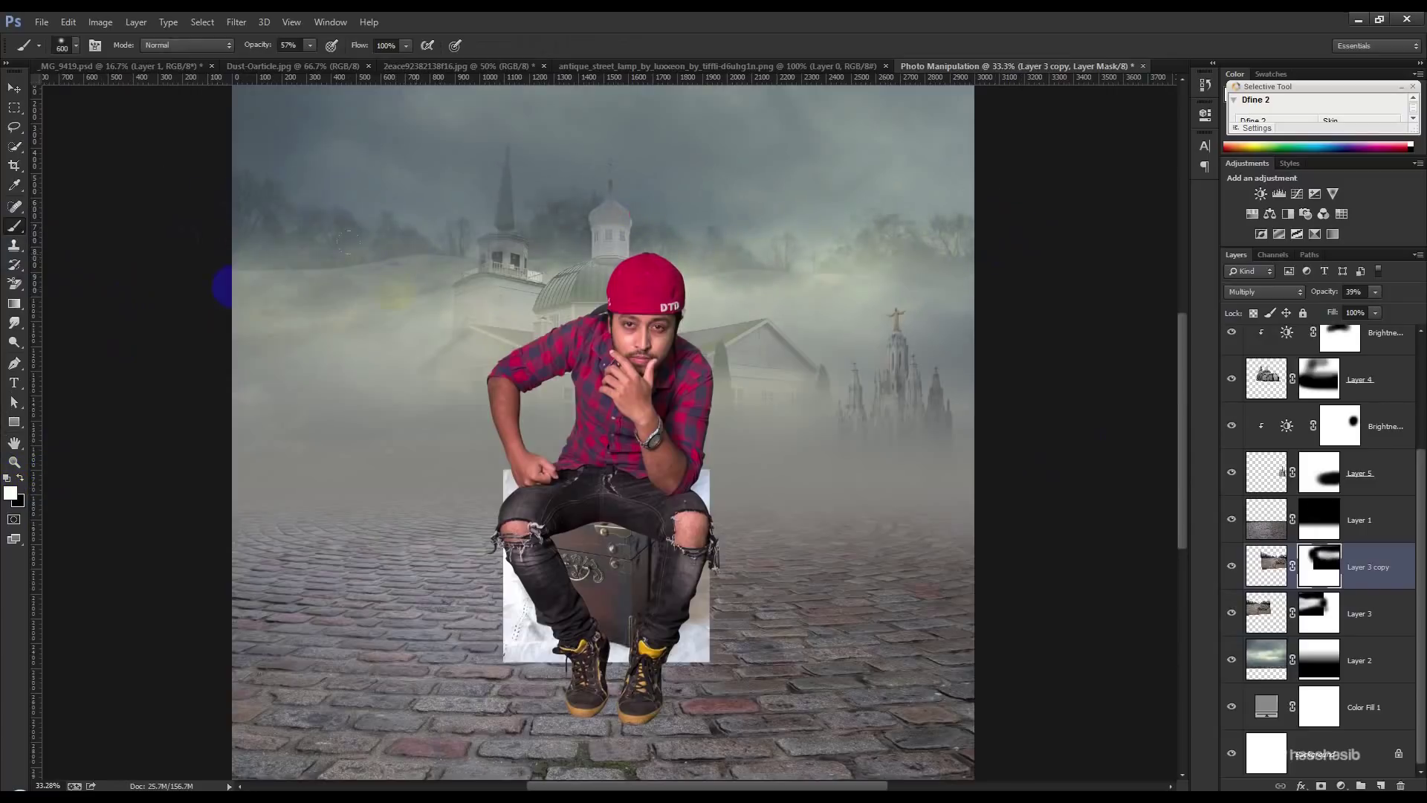
left_click_drag(852, 244, 989, 255)
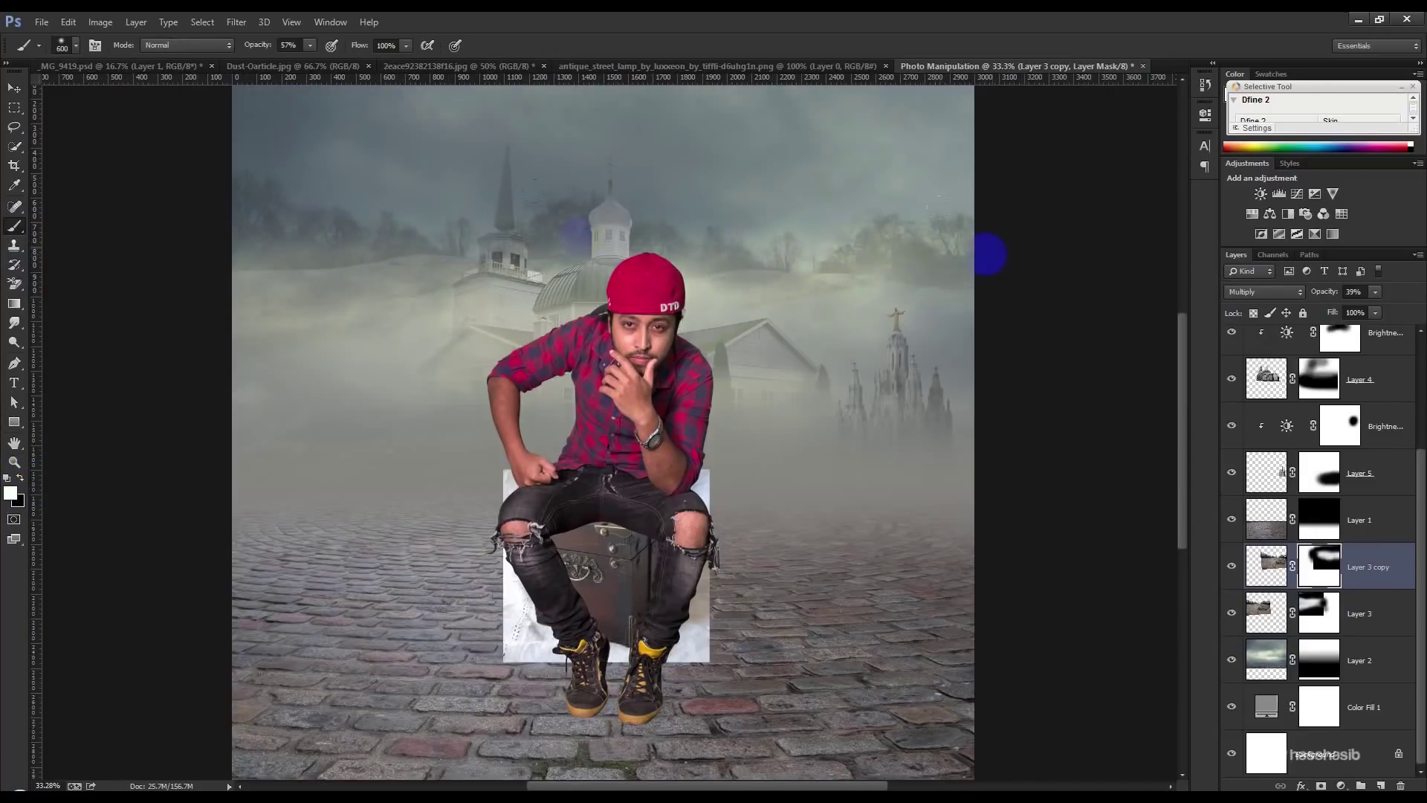
- Lower both tree layers 141 px at 18% opacity and raise the castle up-left
left_click(15, 87)
left_click(1360, 613, "shift")
mouse_move(987, 429)
left_mouse_down()
mouse_move(1009, 636)
mouse_move(994, 466)
left_mouse_up()
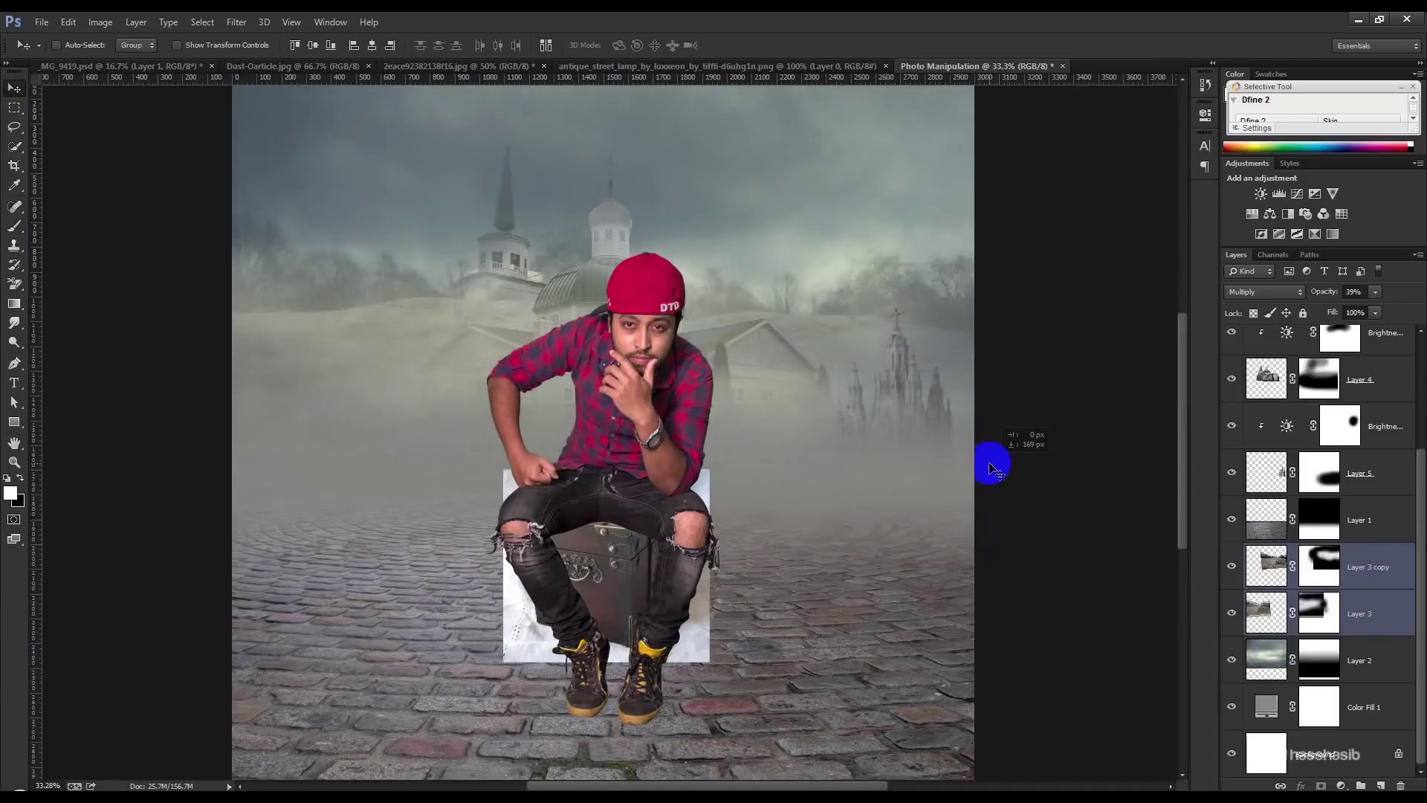
left_click_drag(1294, 296, 1306, 296)
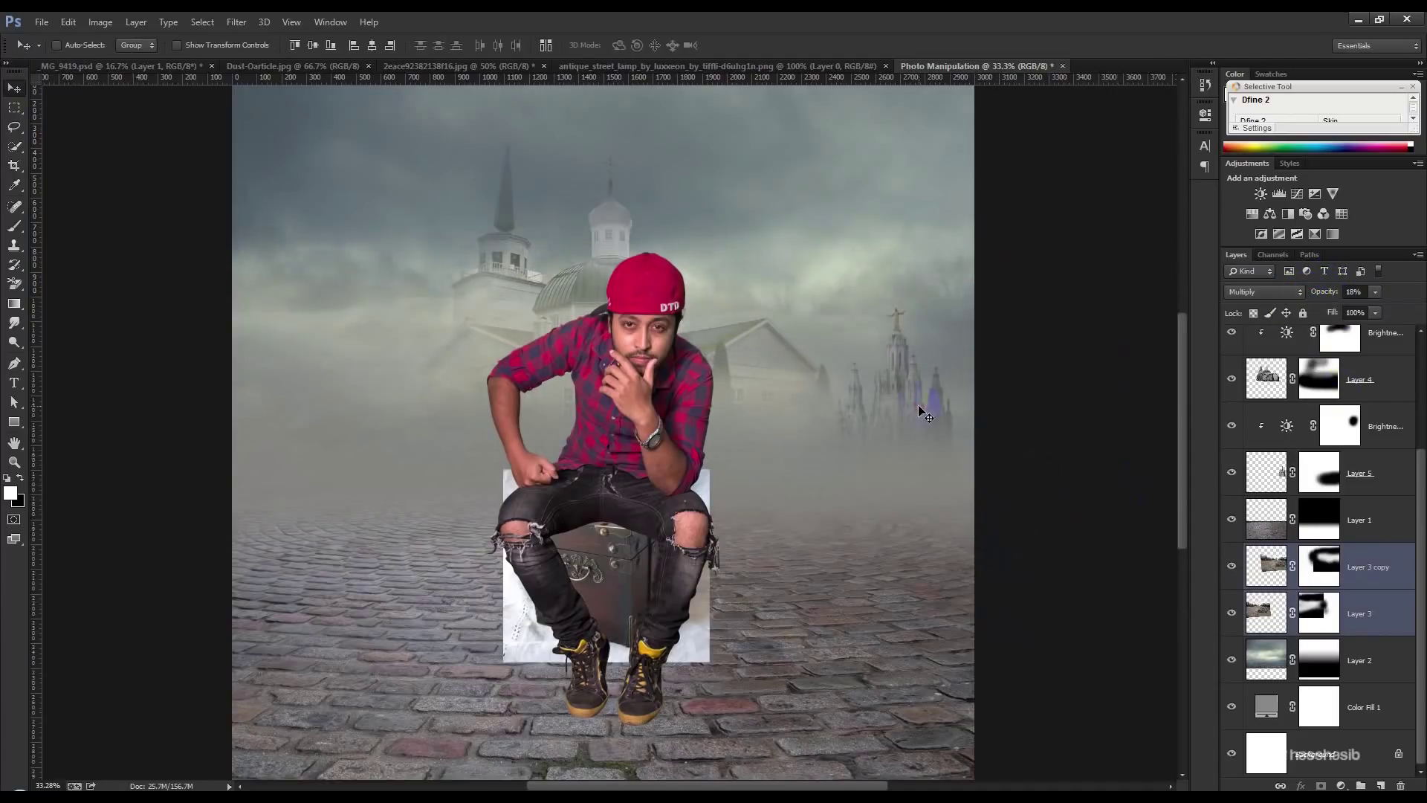
left_click(1372, 492)
left_click_drag(1009, 523, 997, 427)
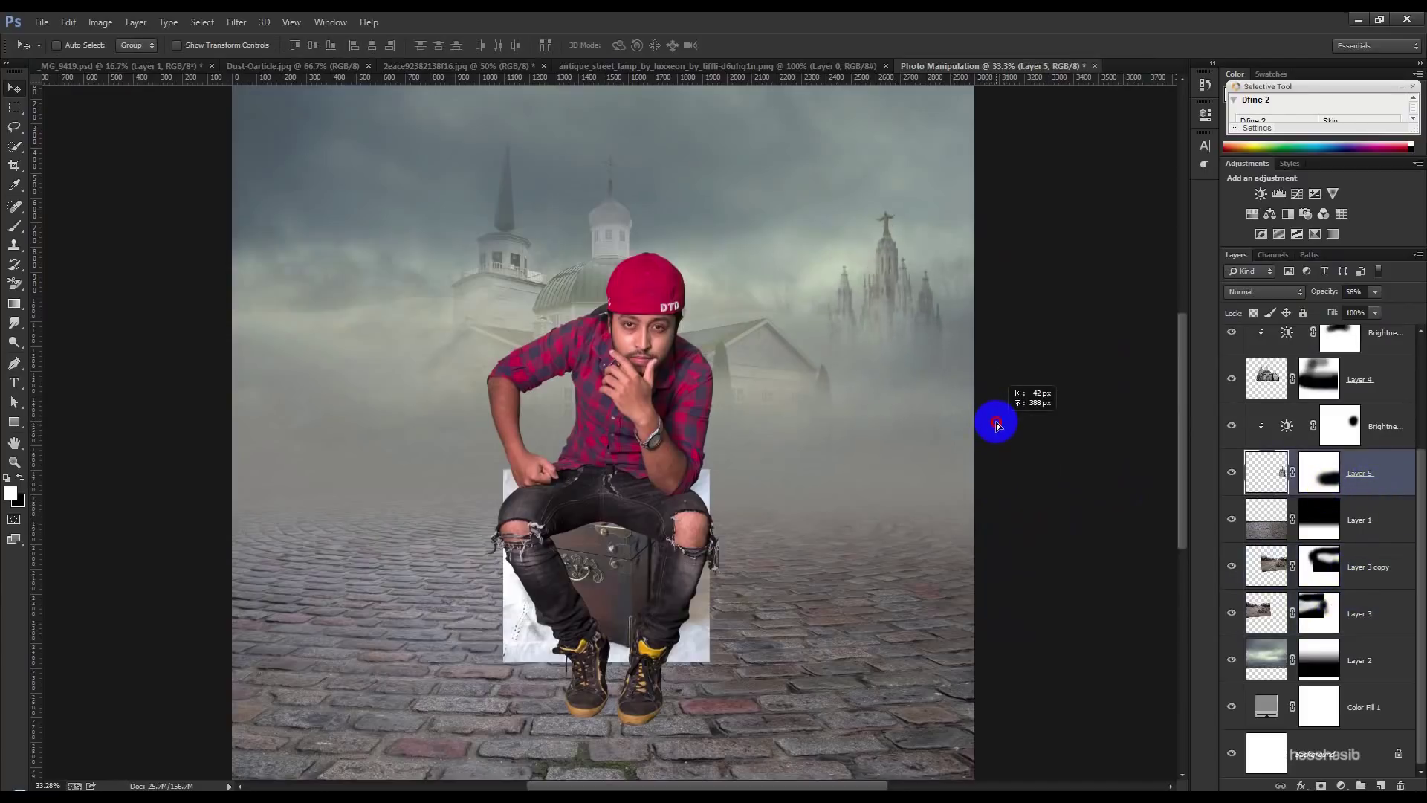
- Change Color Fill 1 to light grey #939995 sampled from the scene, and hide the man
left_click_drag(997, 429, 992, 425)
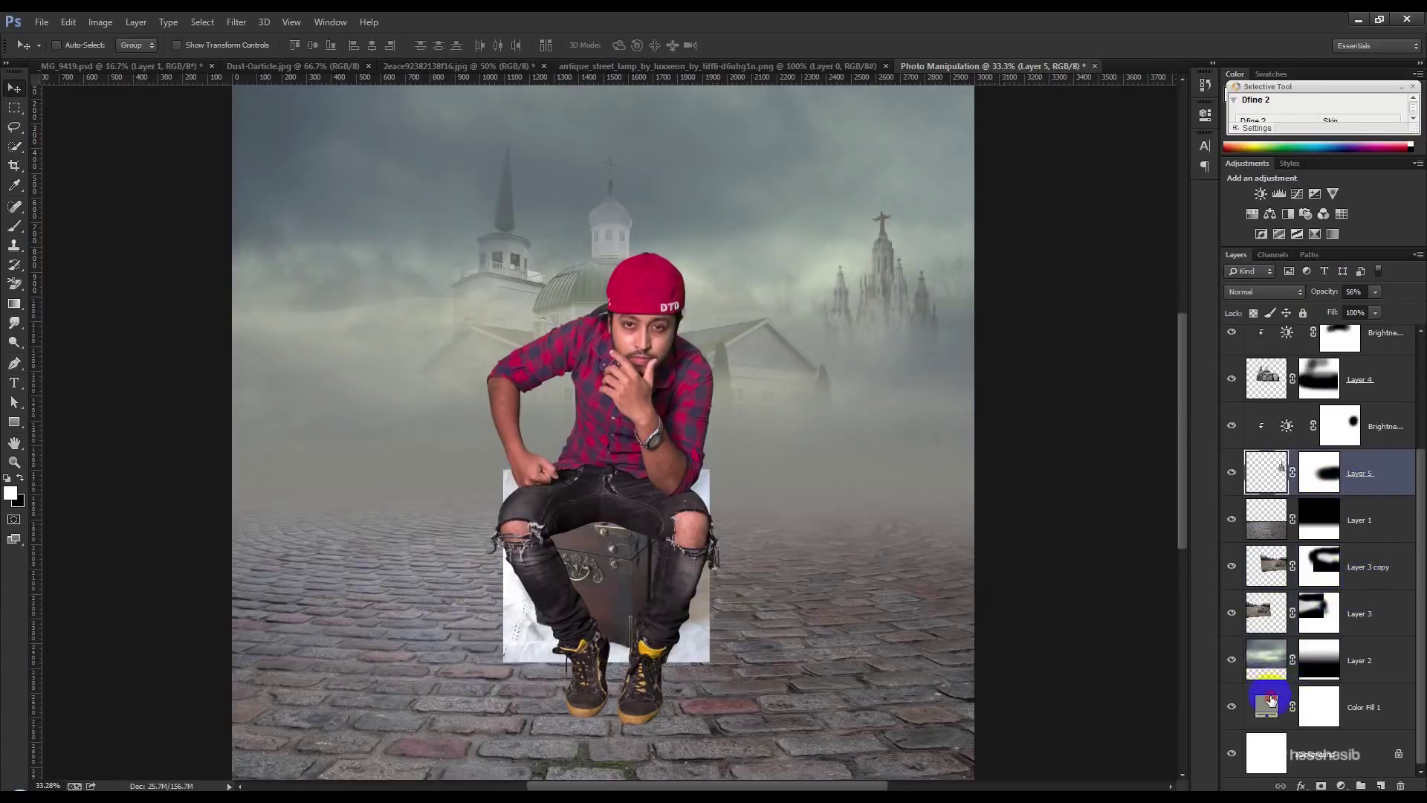
double_click(1271, 699)
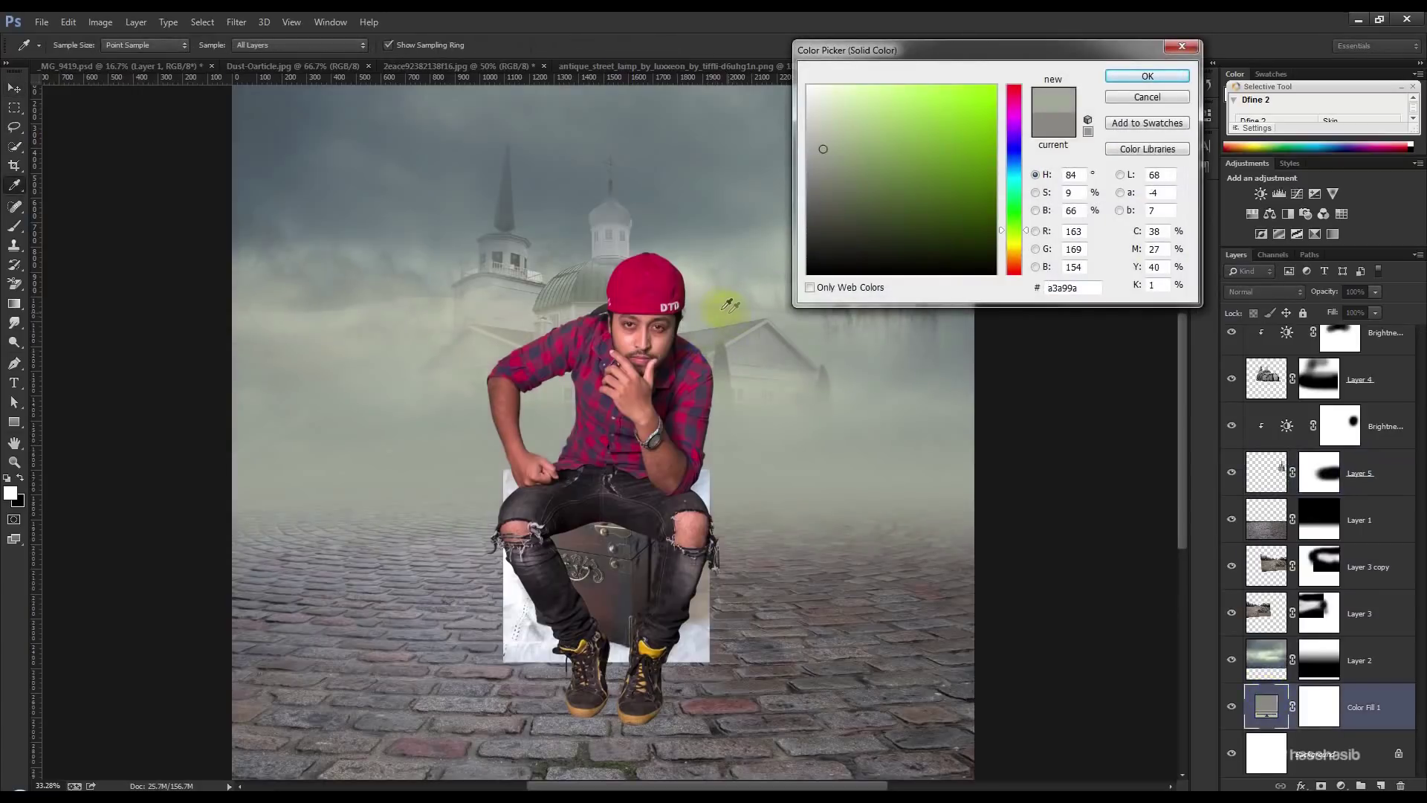
left_click(710, 203)
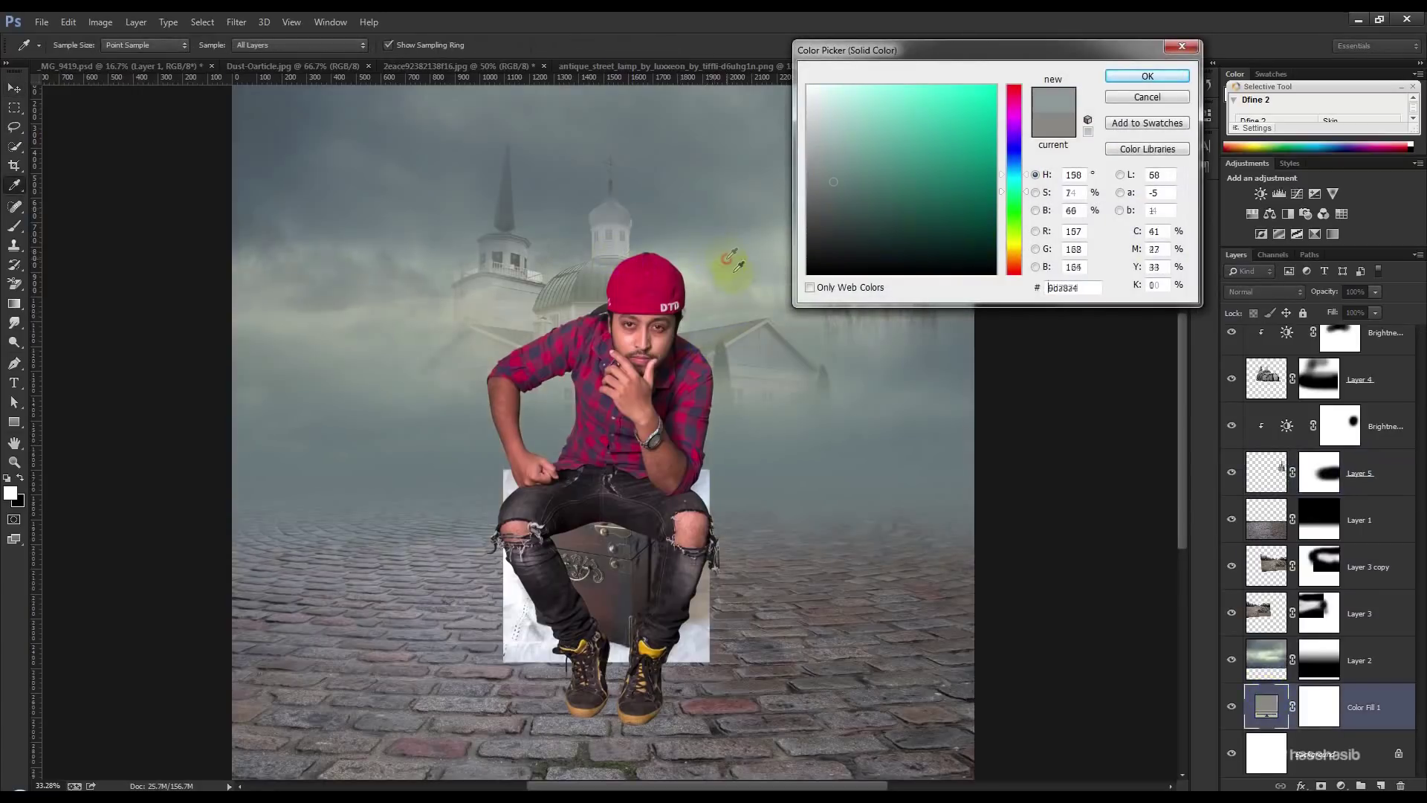
left_click(835, 357)
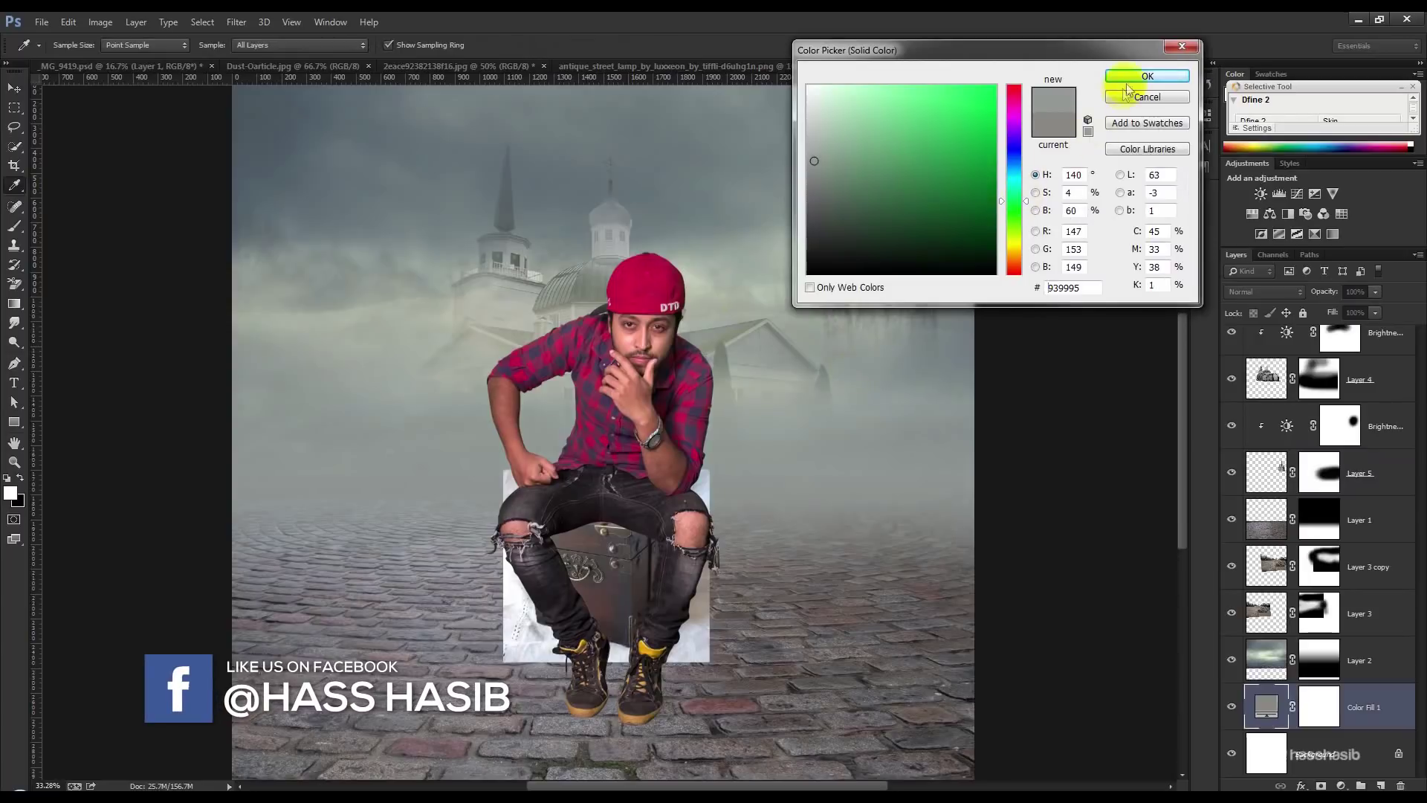
left_click(1133, 77)
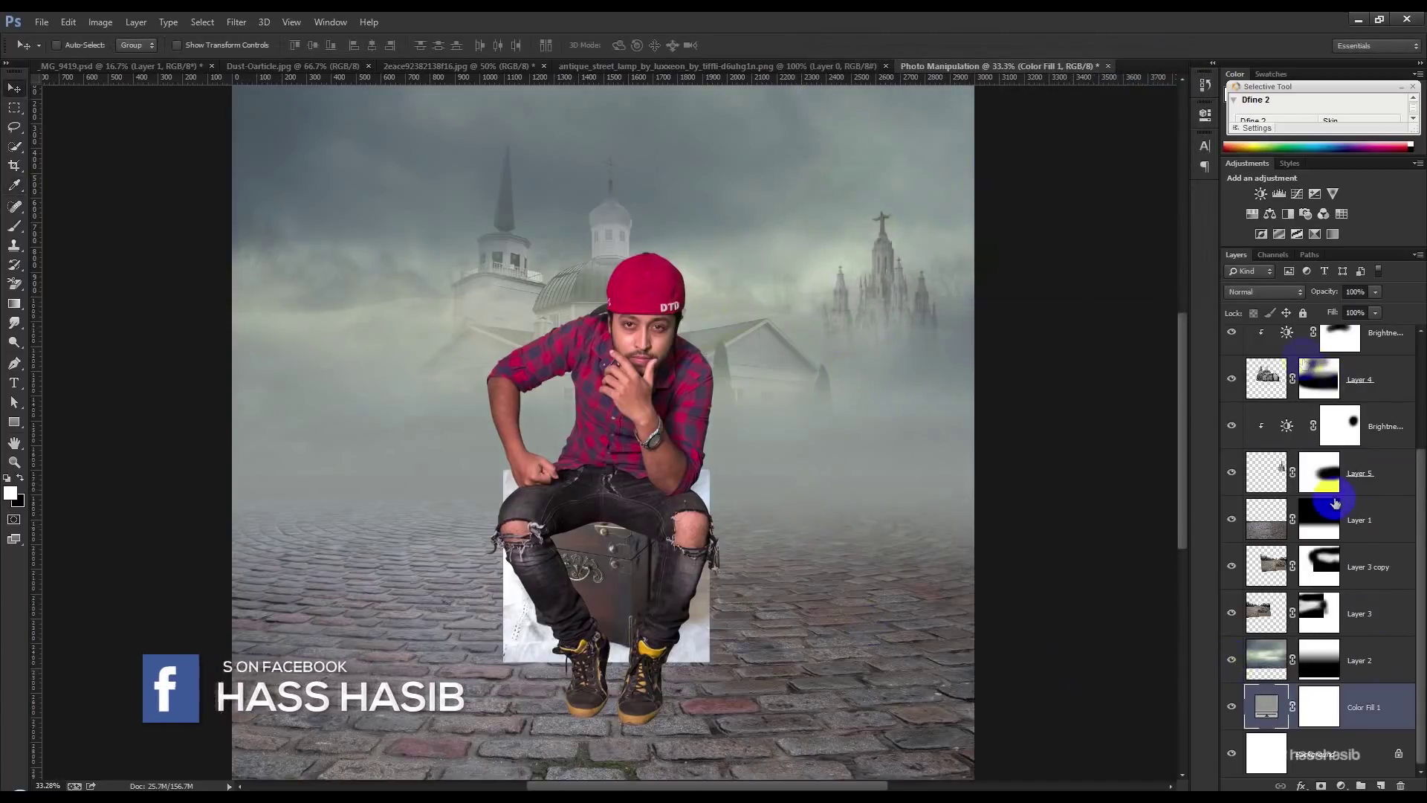
scroll(1308, 446, "up", 3)
left_click(1232, 349)
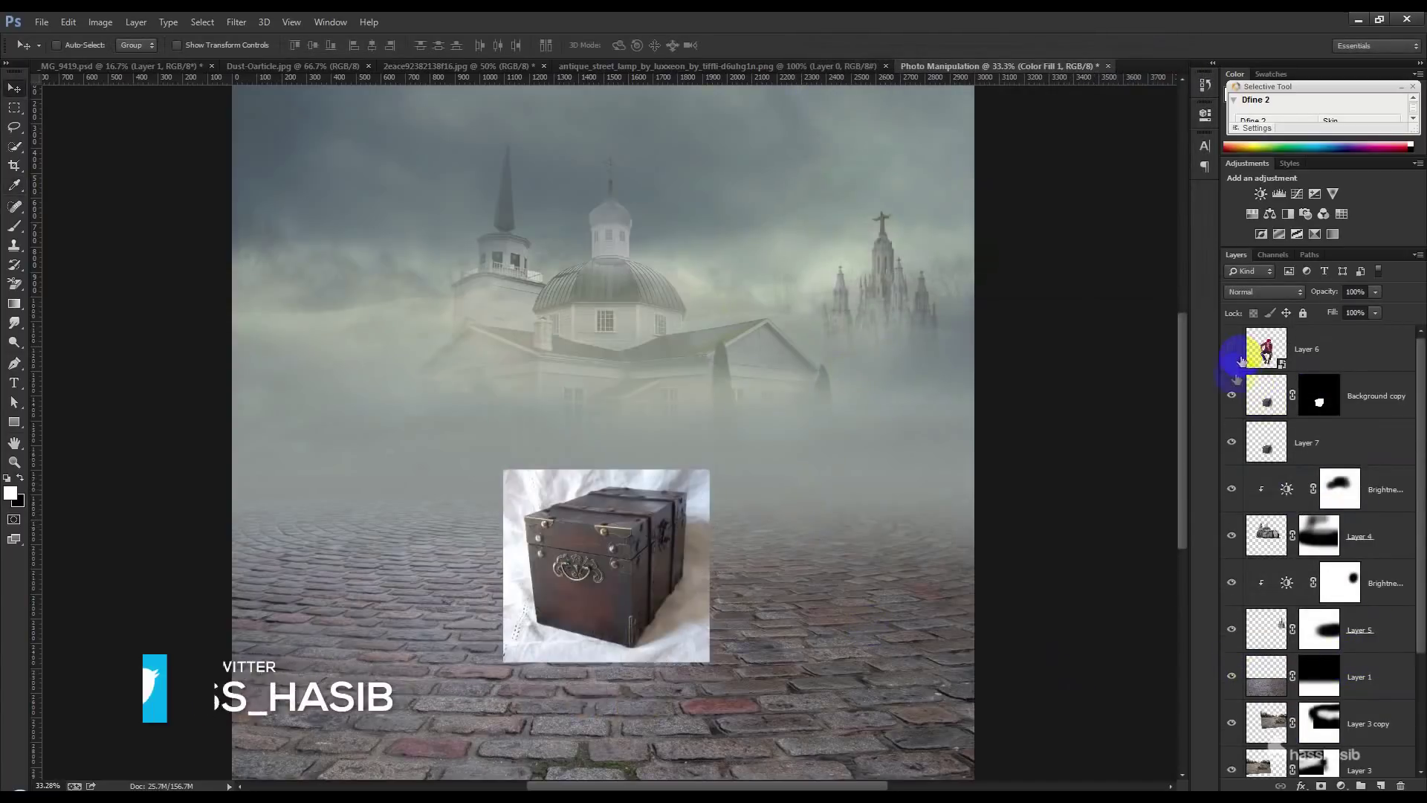
- Set the chest's Layer 7 to Multiply blend mode and give it a layer mask
left_click(1301, 444)
scroll(750, 576, "up", 3)
left_click(1267, 291)
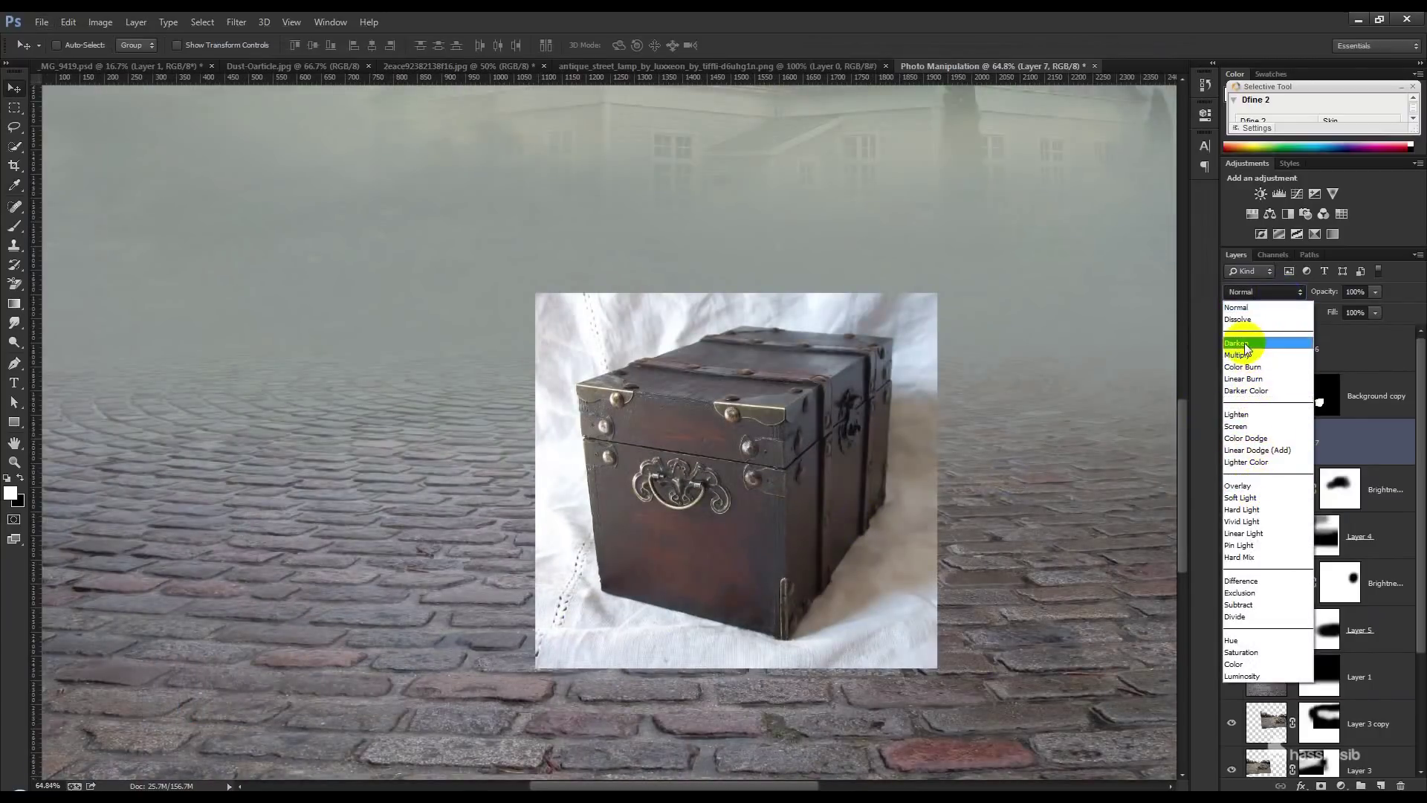
left_click(1249, 354)
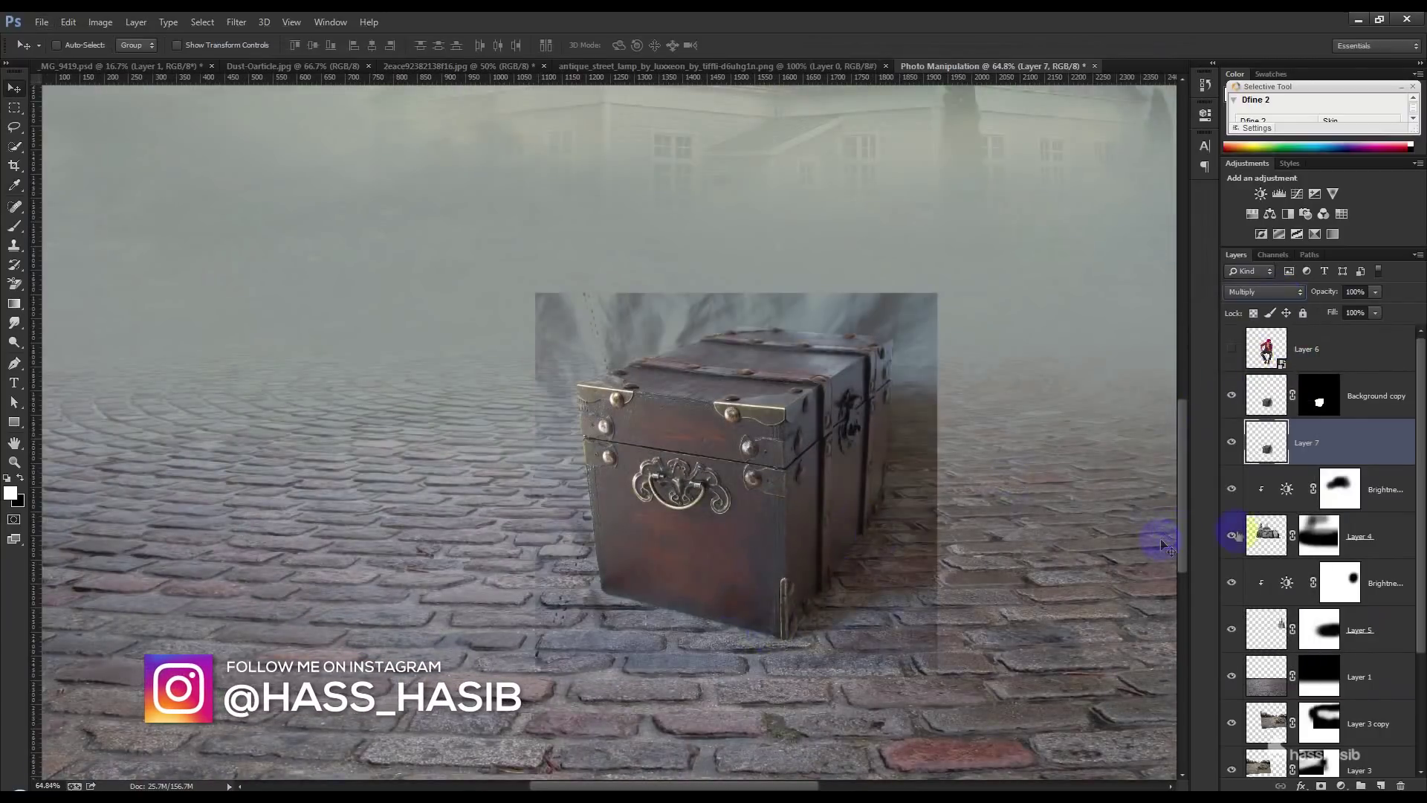
left_click(1321, 786)
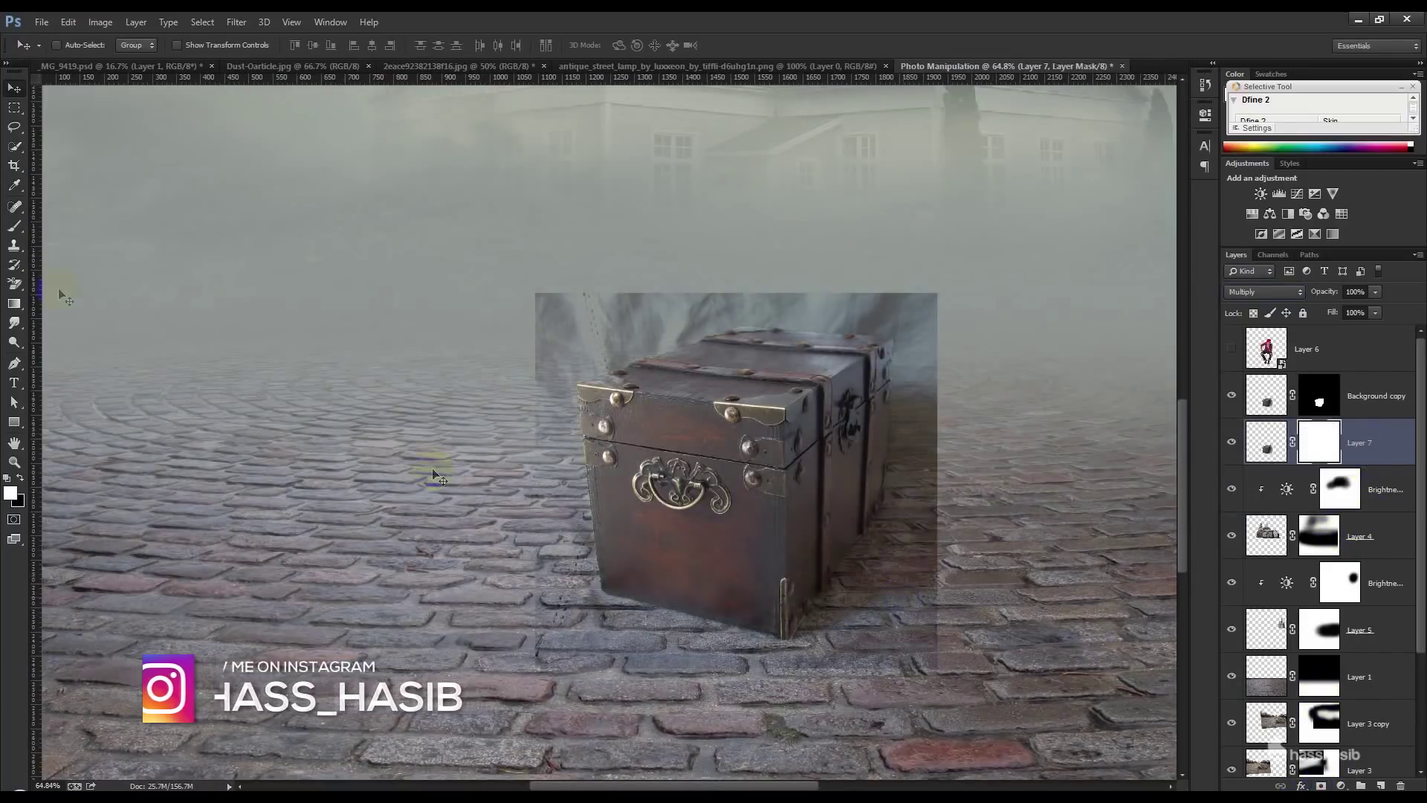
- Paint black on the mask with a 200 px brush to remove the backdrop around the chest
left_click(14, 225)
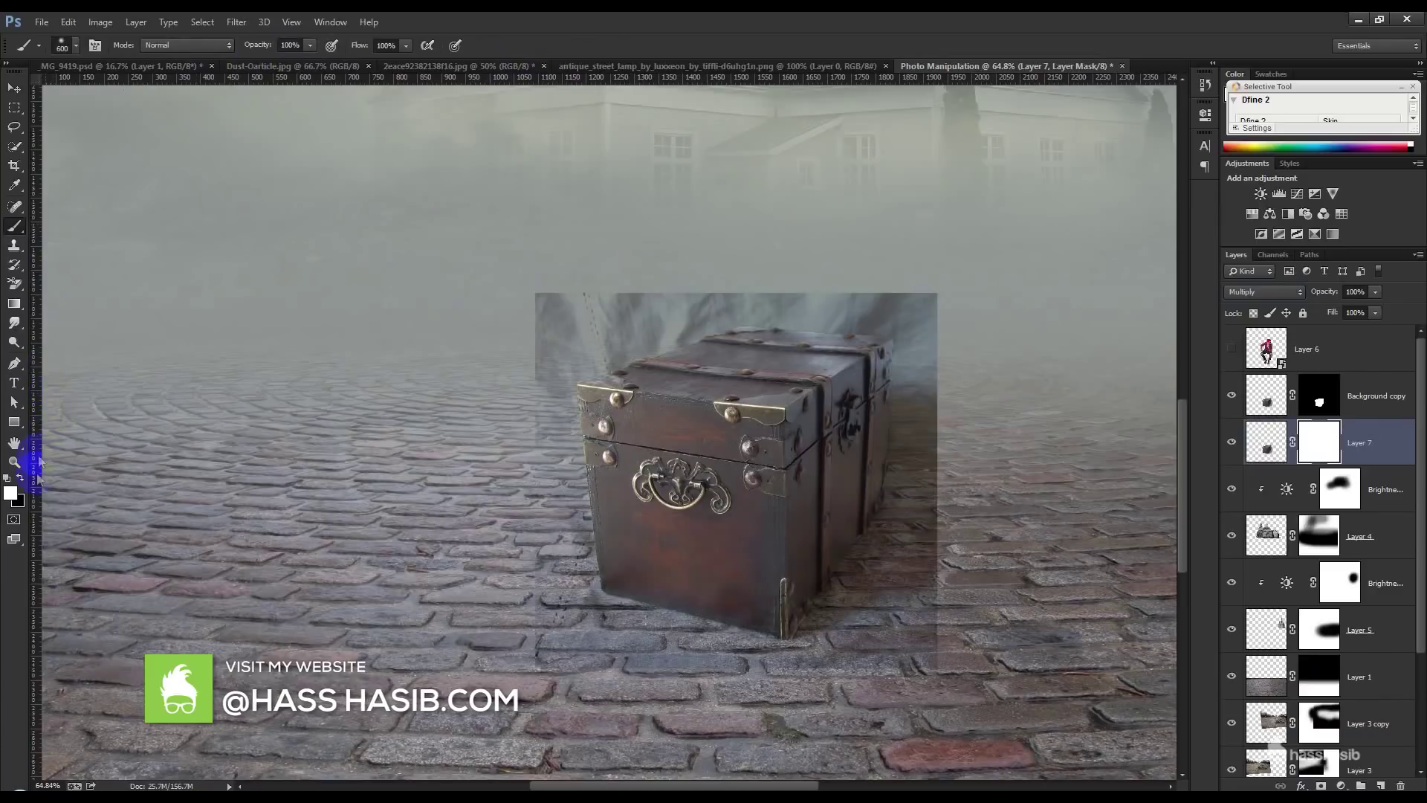
key("x")
left_click_drag(595, 223, 941, 358)
key("bracketleft")
key("bracketleft")
key("bracketleft")
left_click_drag(914, 439, 922, 521)
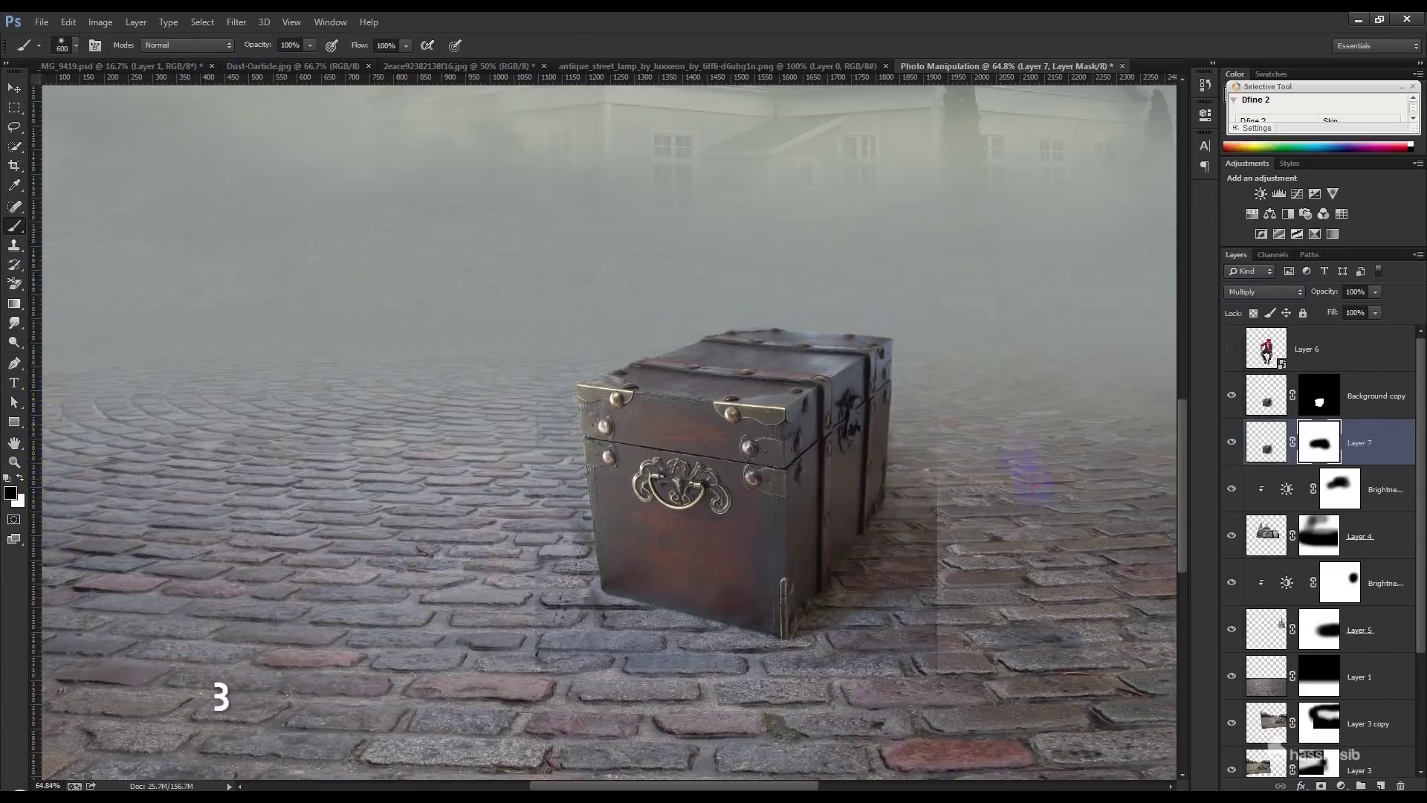
mouse_move(938, 439)
left_mouse_down()
mouse_move(946, 656)
mouse_move(253, 483)
left_mouse_up()
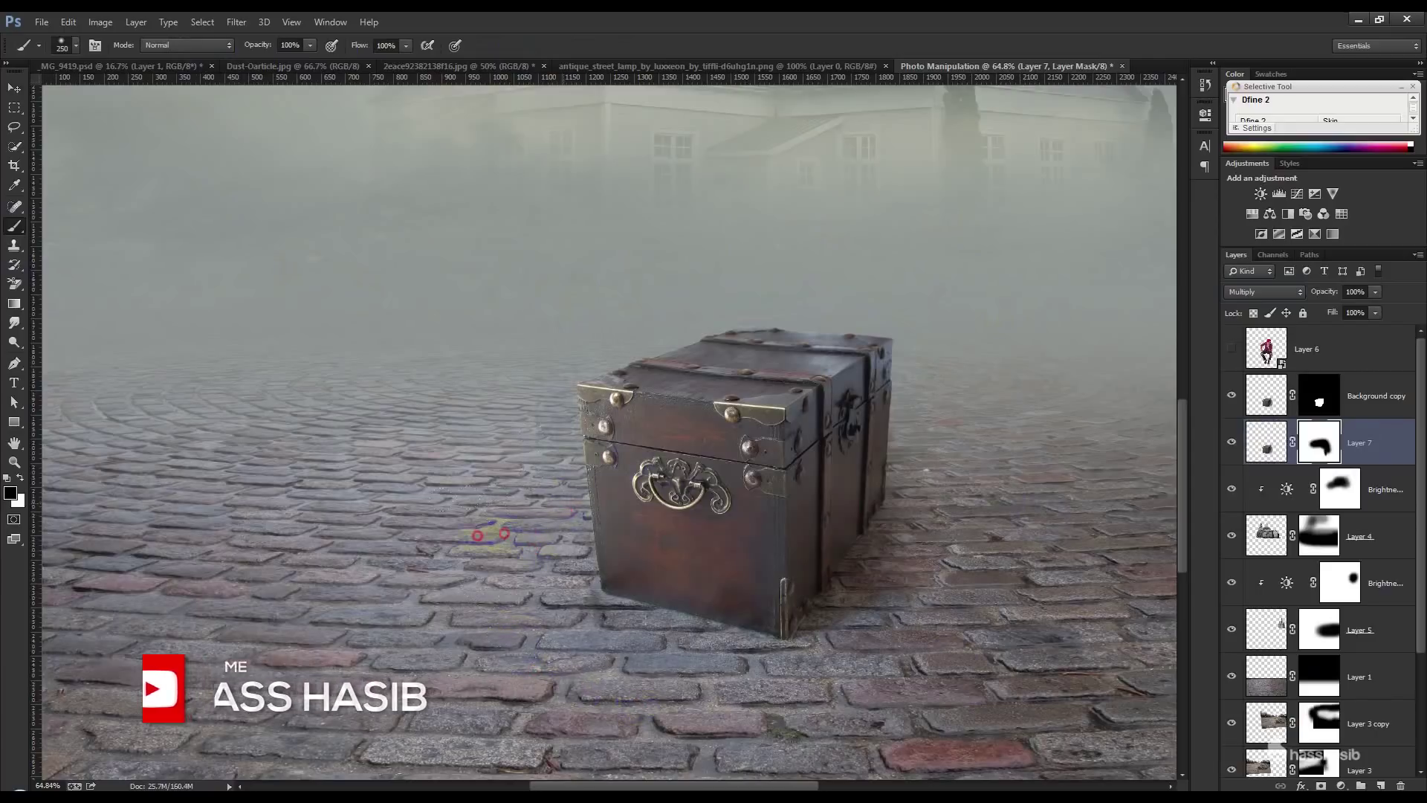
- Move the chest and Background copy left and down, and show the man again
left_click(15, 89)
left_click(1369, 396, "ctrl")
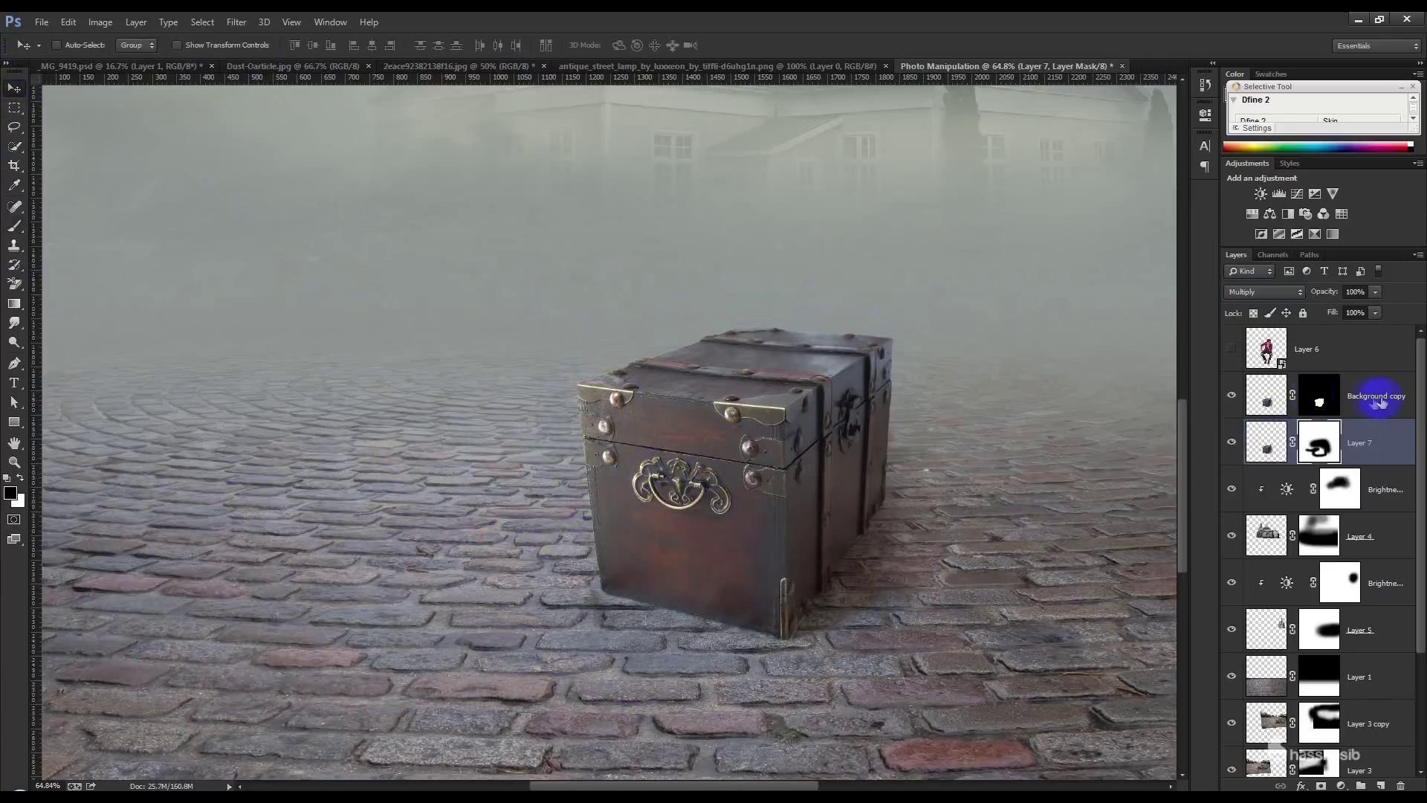
left_click_drag(842, 406, 803, 420)
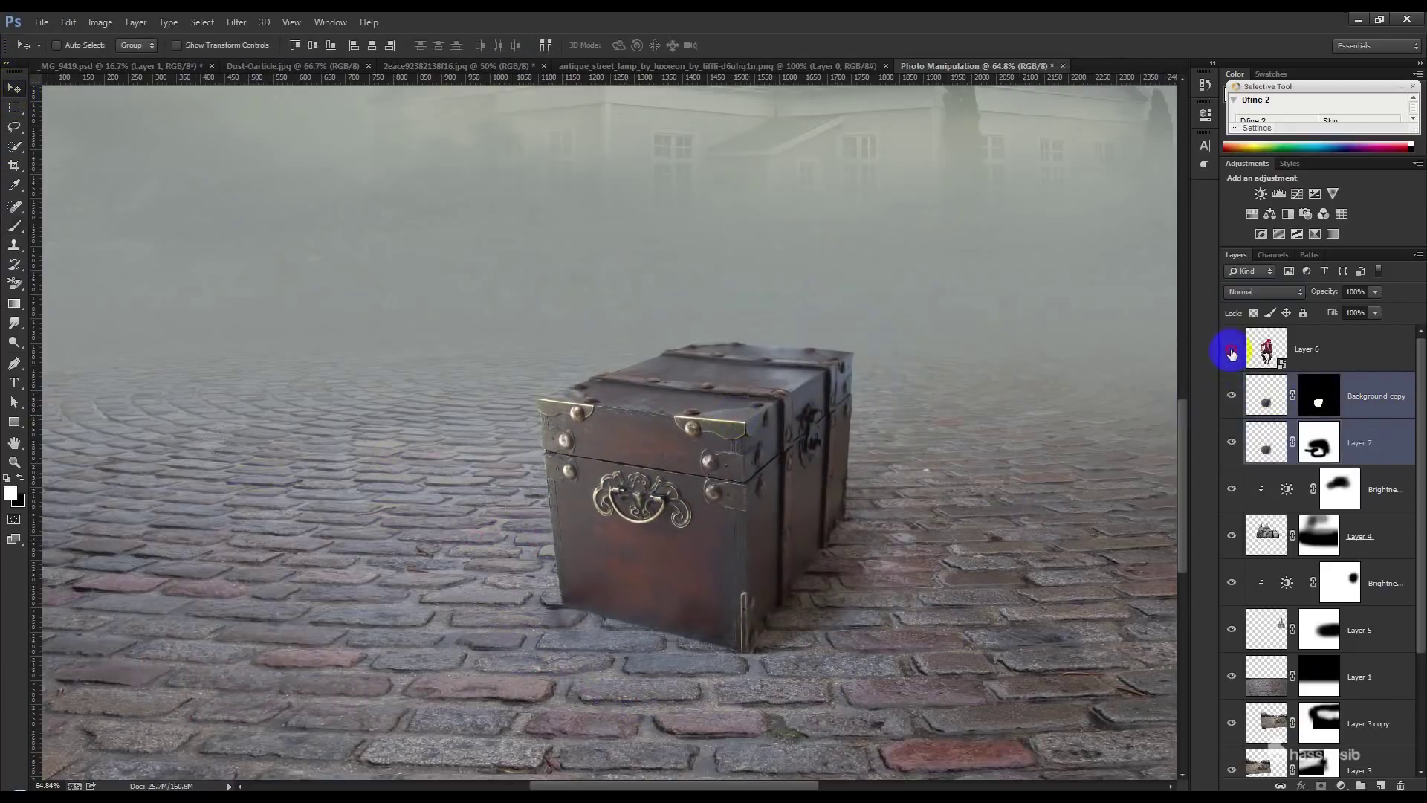
left_click(1232, 349)
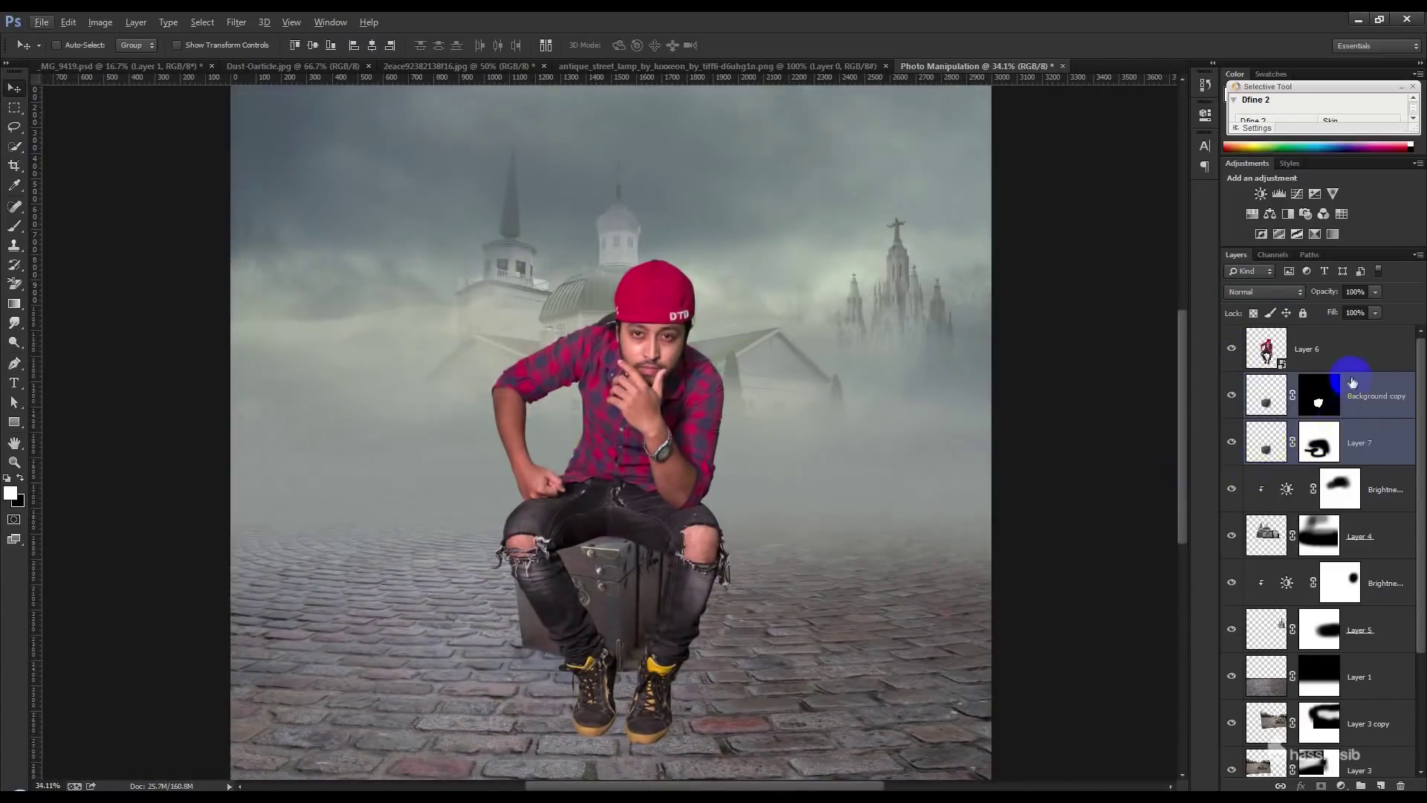
- Shift the man and chest slightly right and down, then nudge the man on the chest
left_click(1353, 356, "ctrl")
left_click_drag(708, 461, 717, 474)
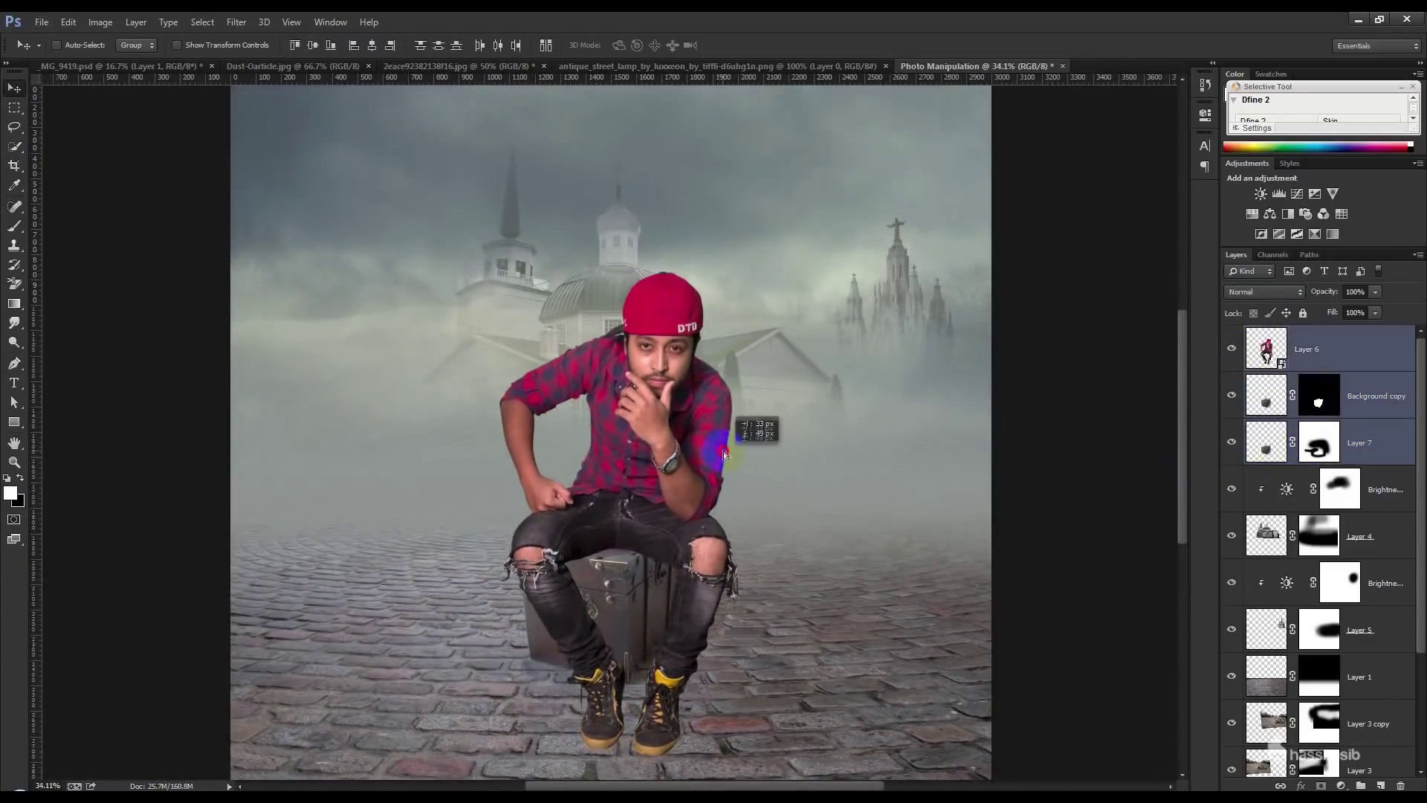
left_click(1256, 360)
left_click_drag(788, 455, 774, 468)
key("ctrl+minus")
key("ctrl+plus")
- Shrink the man to 36%, settle him on the chest, and move both together slightly right
left_click(1255, 348)
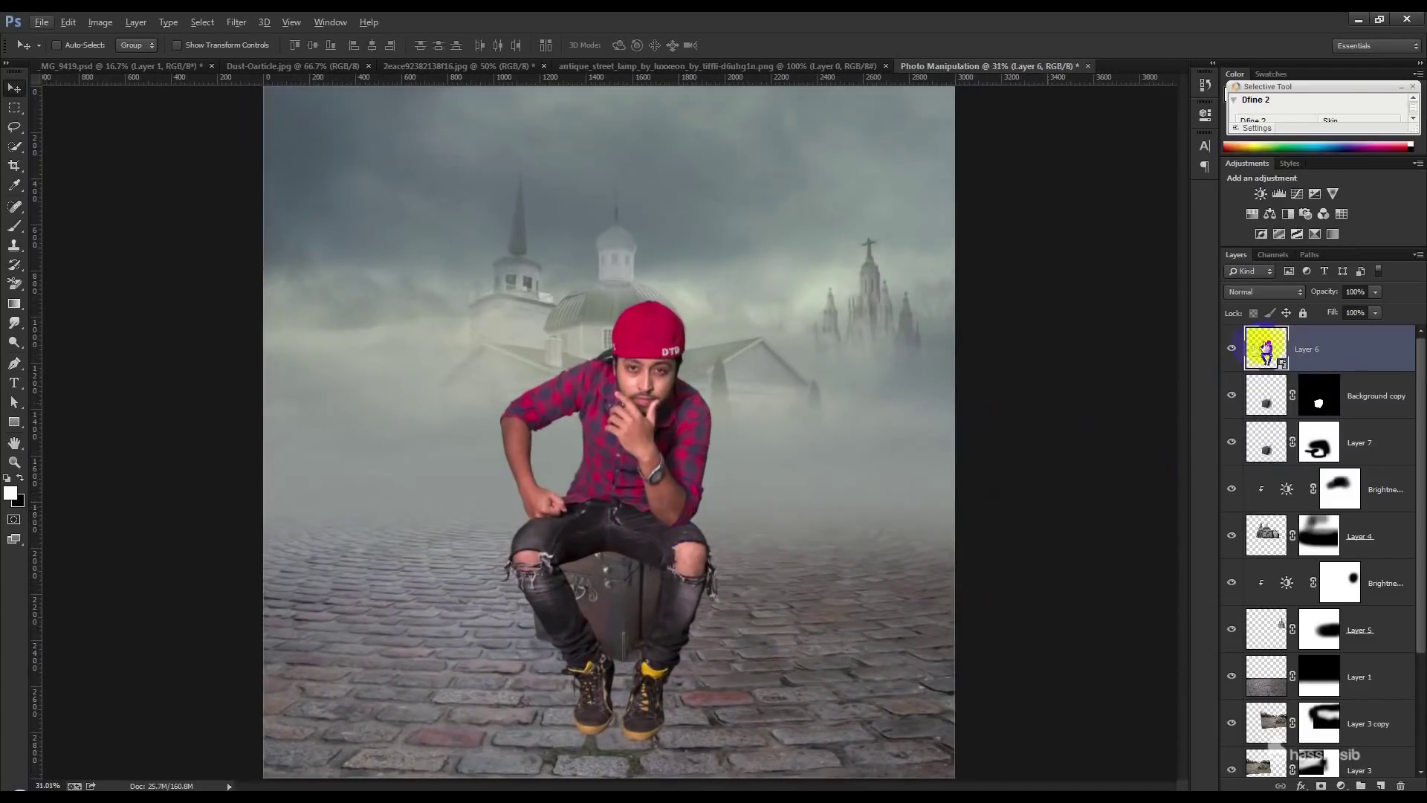
key("ctrl+t")
left_click_drag(719, 298, 703, 335)
left_click_drag(645, 389, 623, 377)
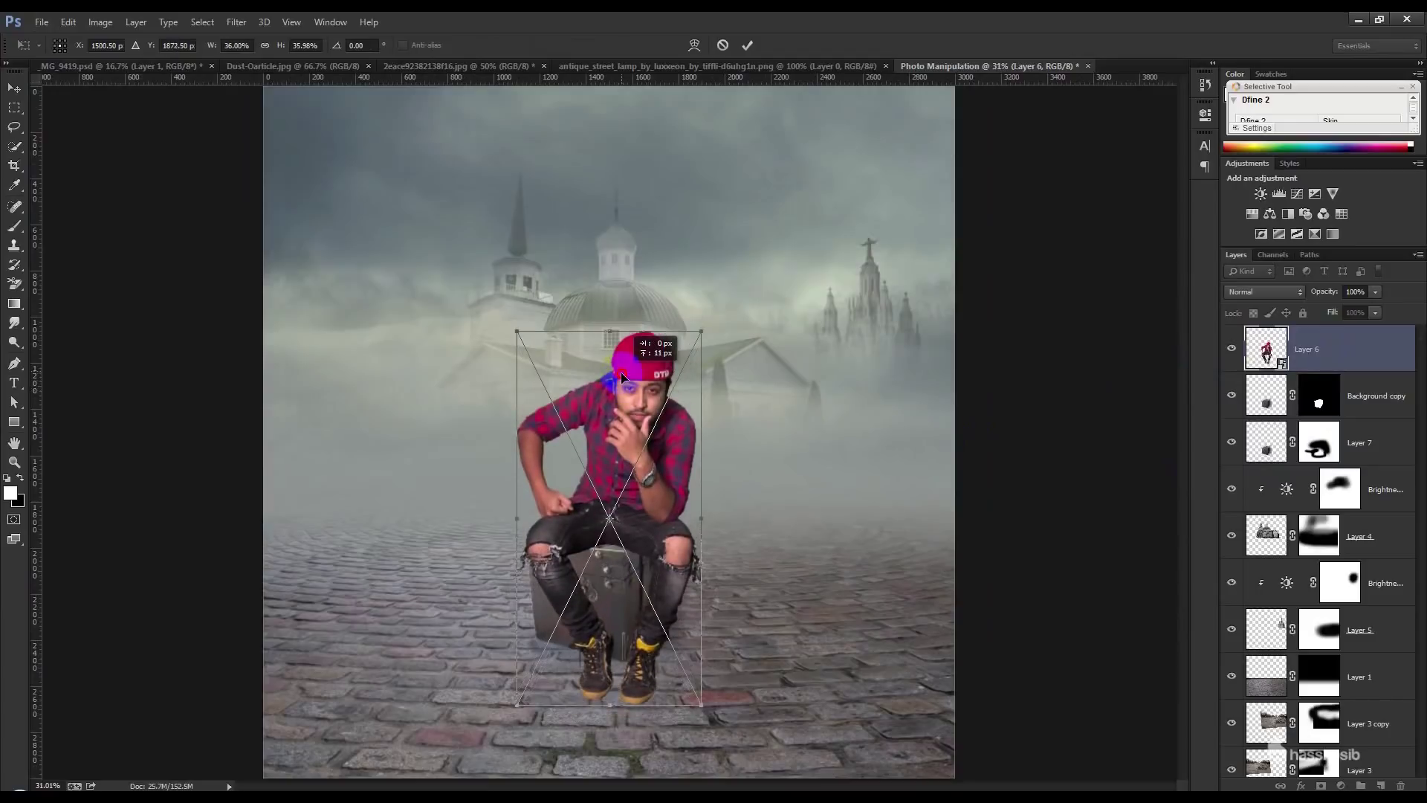
left_click(748, 45)
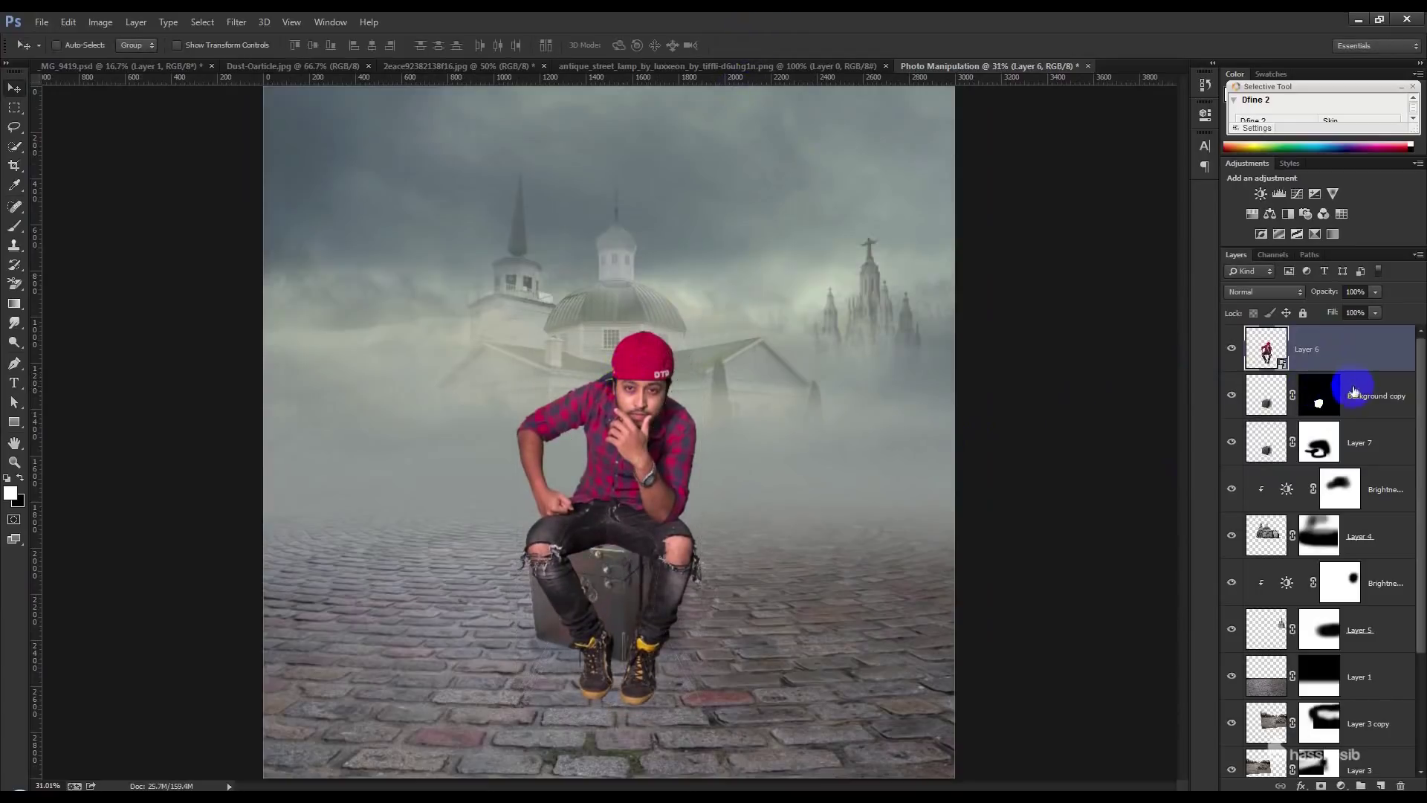
left_click(1375, 446, "ctrl")
left_click_drag(722, 463, 739, 464)
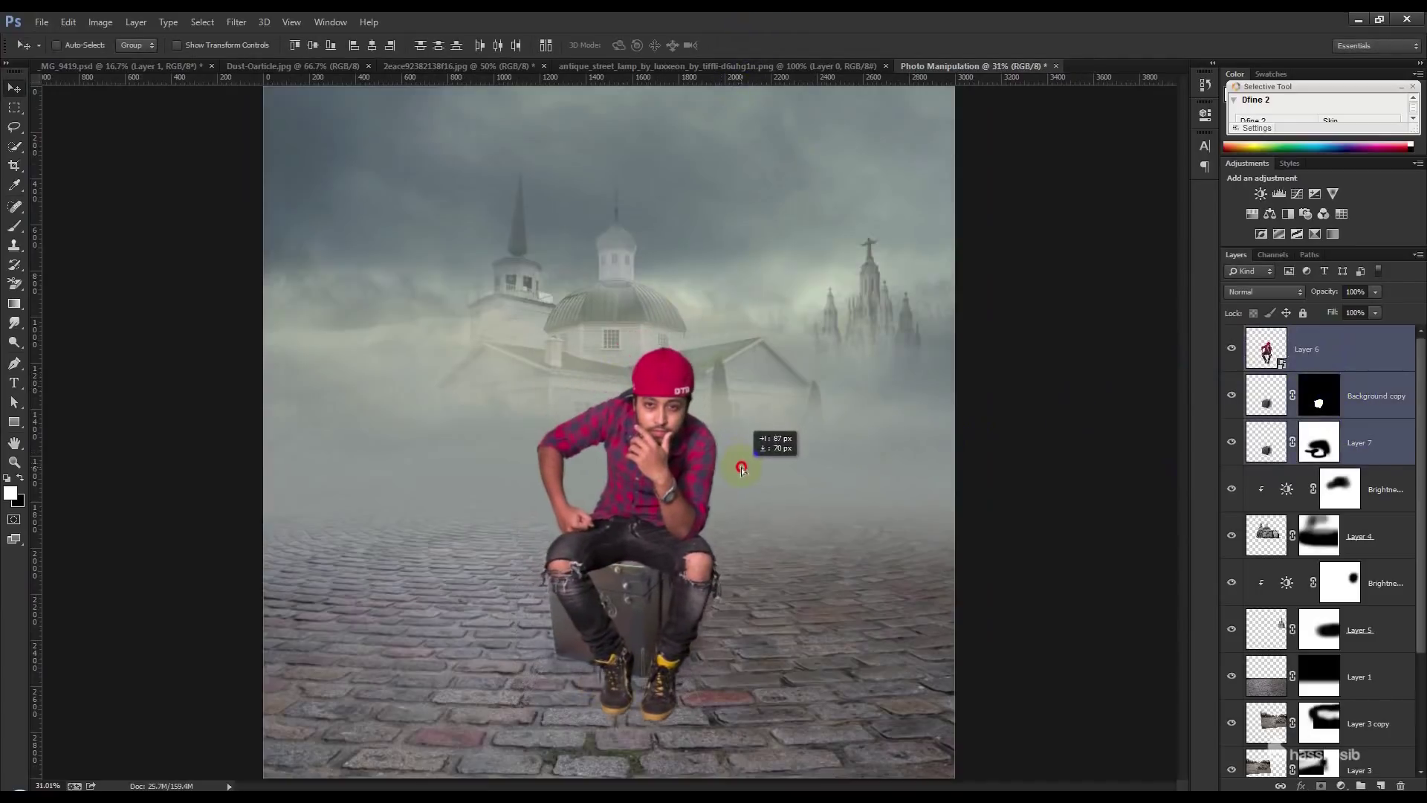
left_click_drag(740, 465, 736, 473)
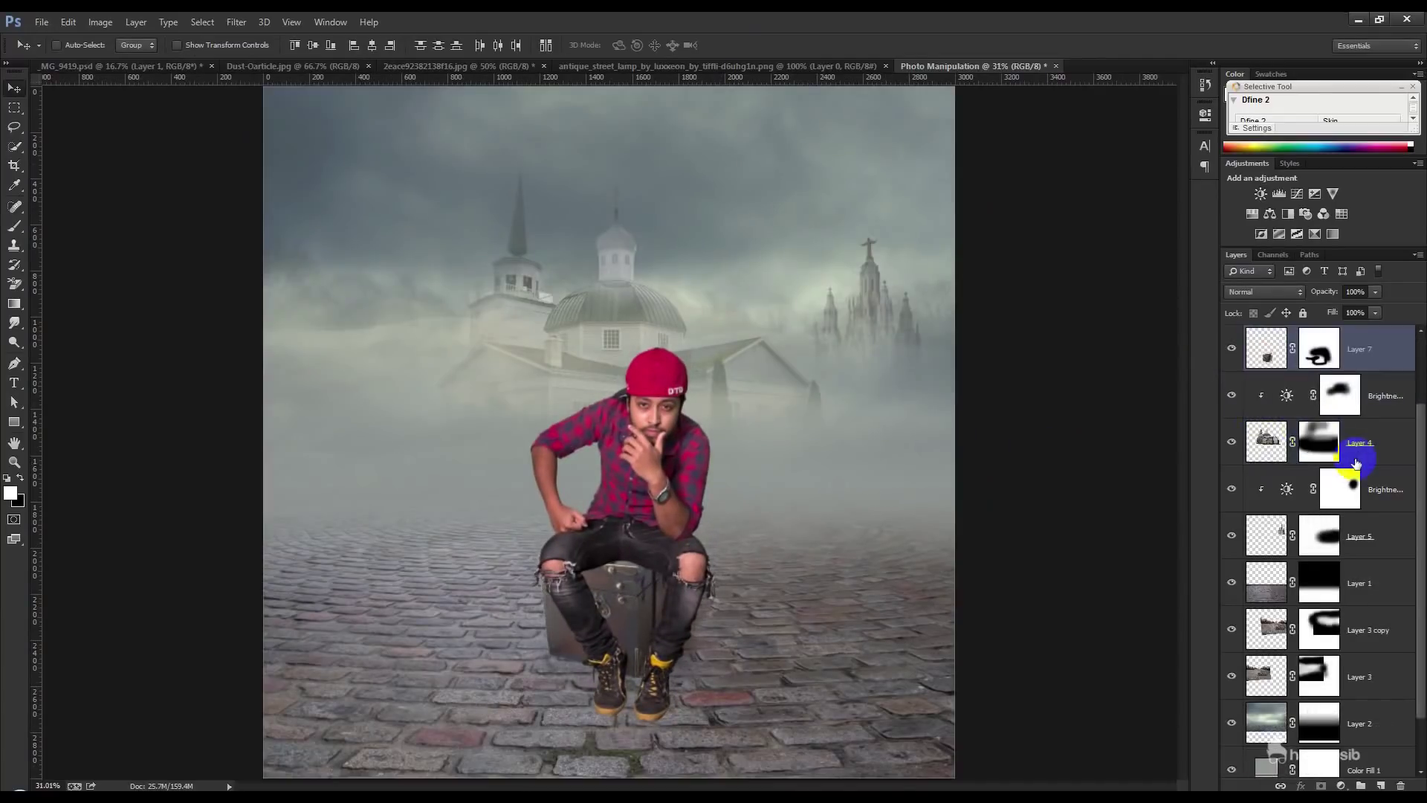
scroll(1353, 450, "down", 1)
left_click(1388, 444)
- In the antique street lamp image, reposition the lamp and draw a rectangular selection at lower right
left_click(564, 70)
mouse_move(669, 303)
left_mouse_down()
mouse_move(979, 64)
mouse_move(590, 166)
left_mouse_up()
left_click(15, 108)
left_click_drag(830, 451, 1008, 647)
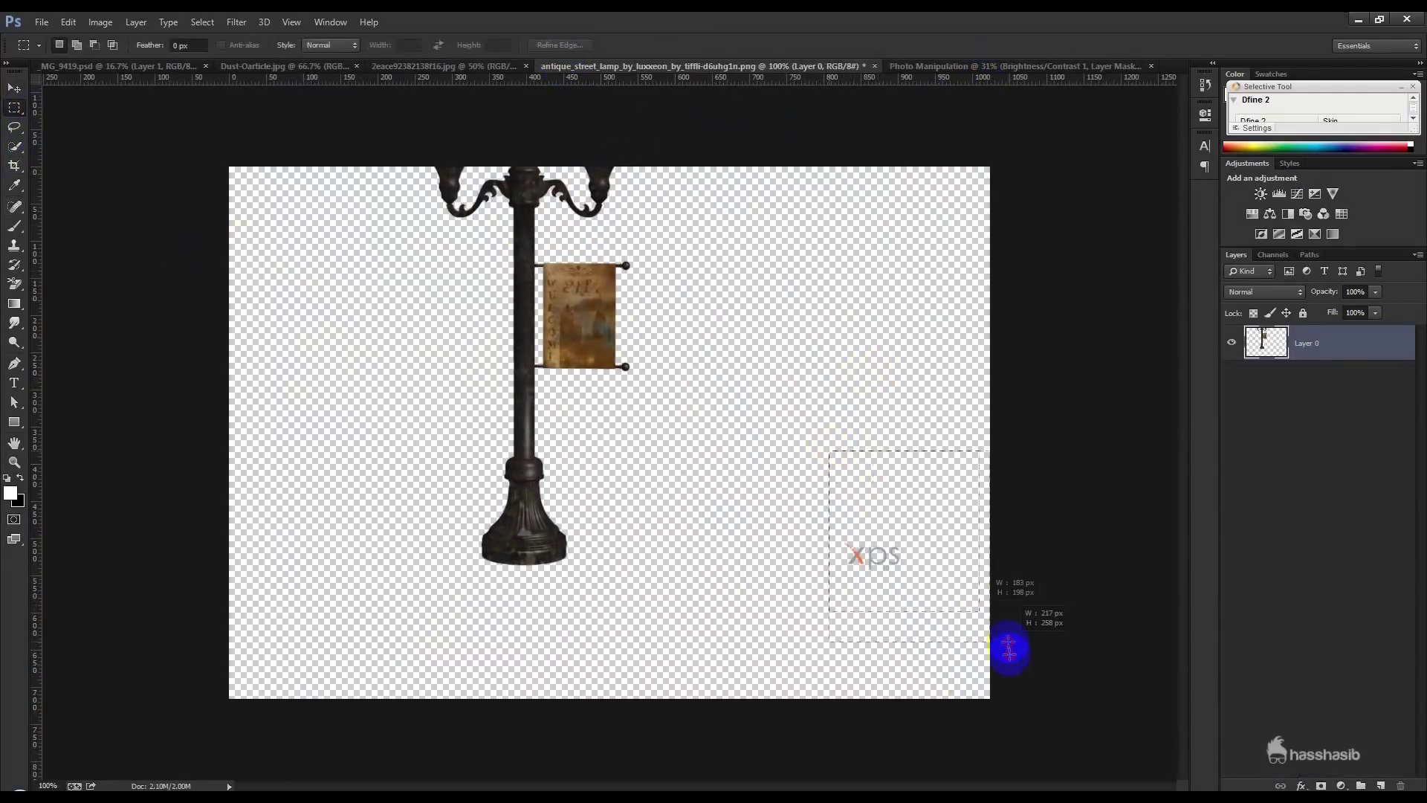
left_click(15, 88)
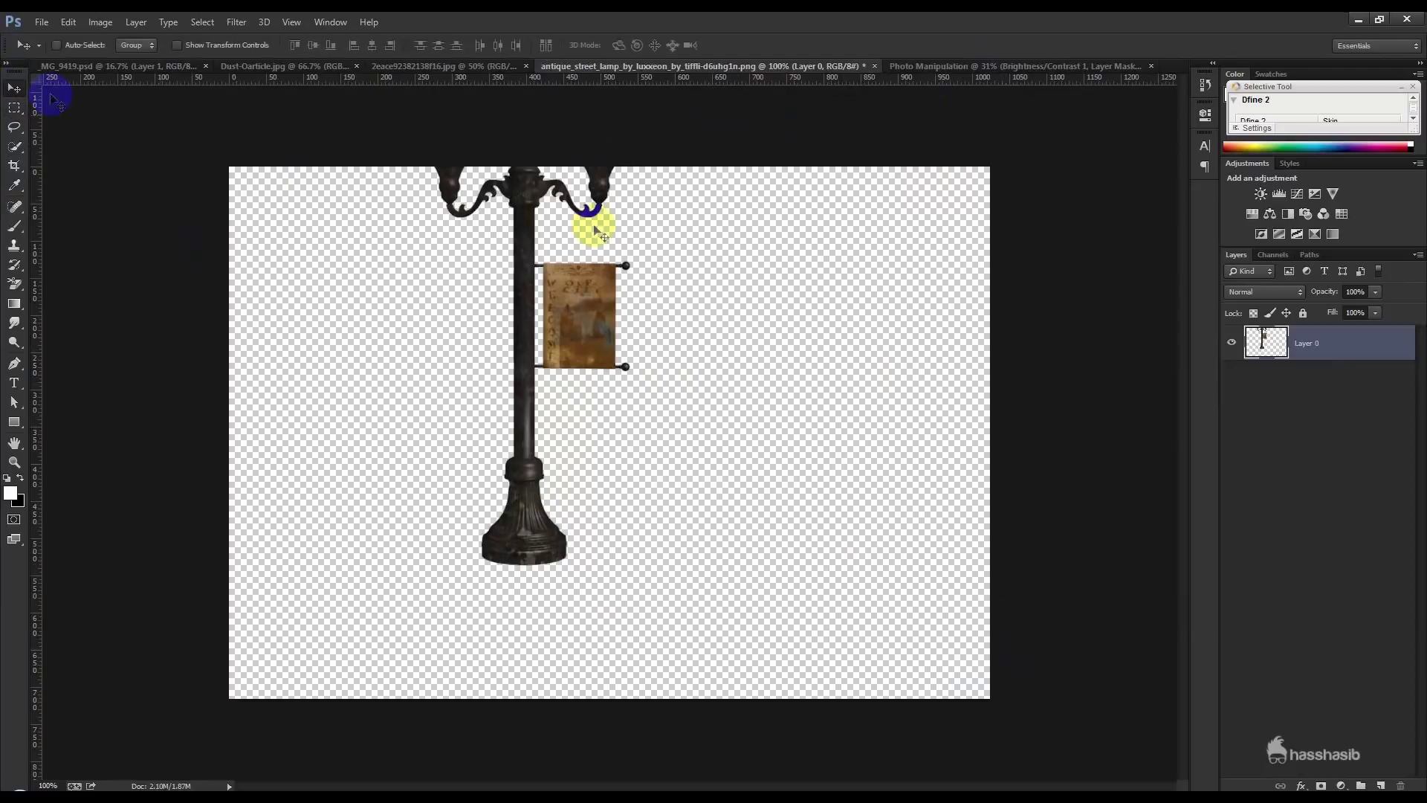
mouse_move(626, 238)
left_mouse_down()
mouse_move(1051, 96)
mouse_move(445, 484)
left_mouse_up()
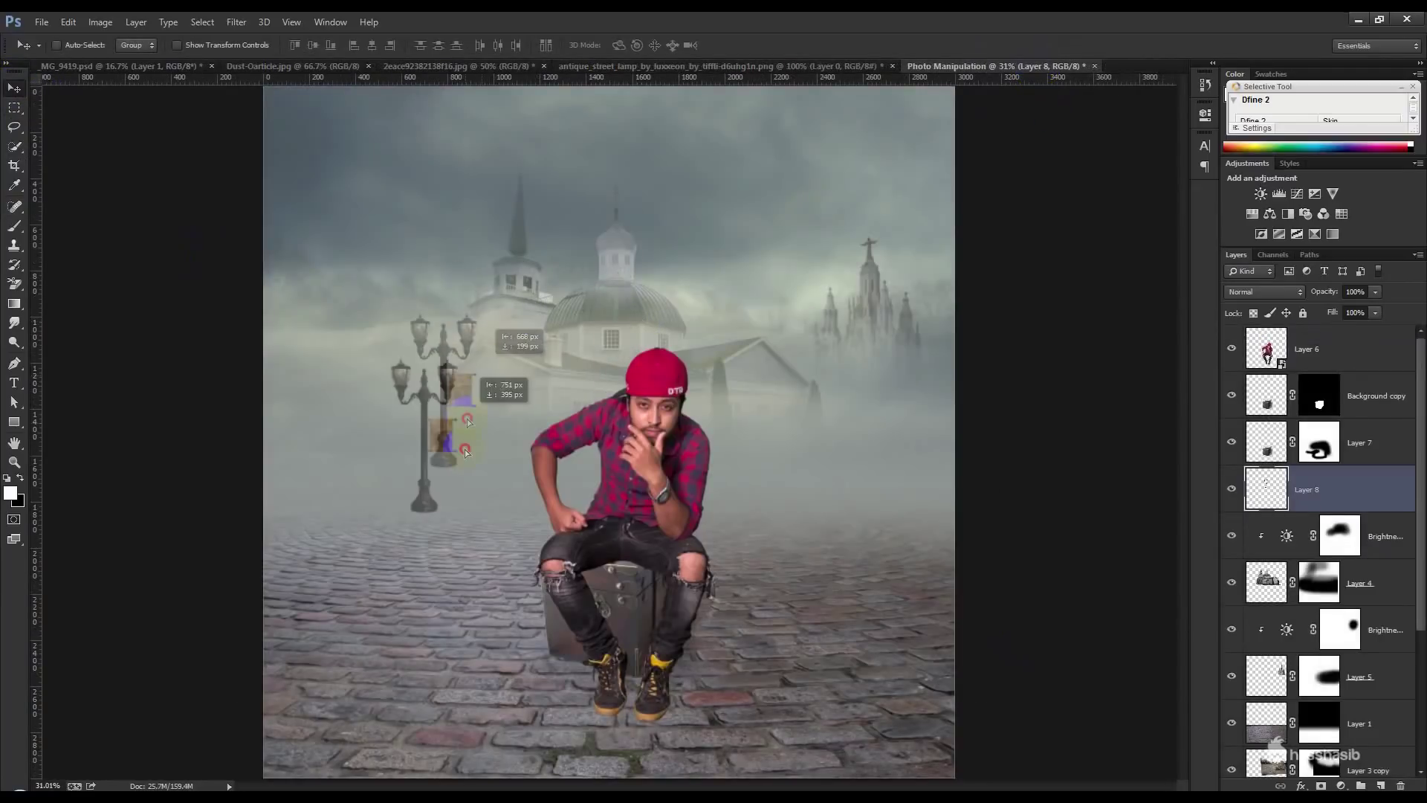
- Convert the lamp layer to a smart object and enlarge it to about 258% left of the man
right_click(1330, 490)
left_click(1173, 288)
key("ctrl+t")
left_click_drag(444, 411, 558, 142)
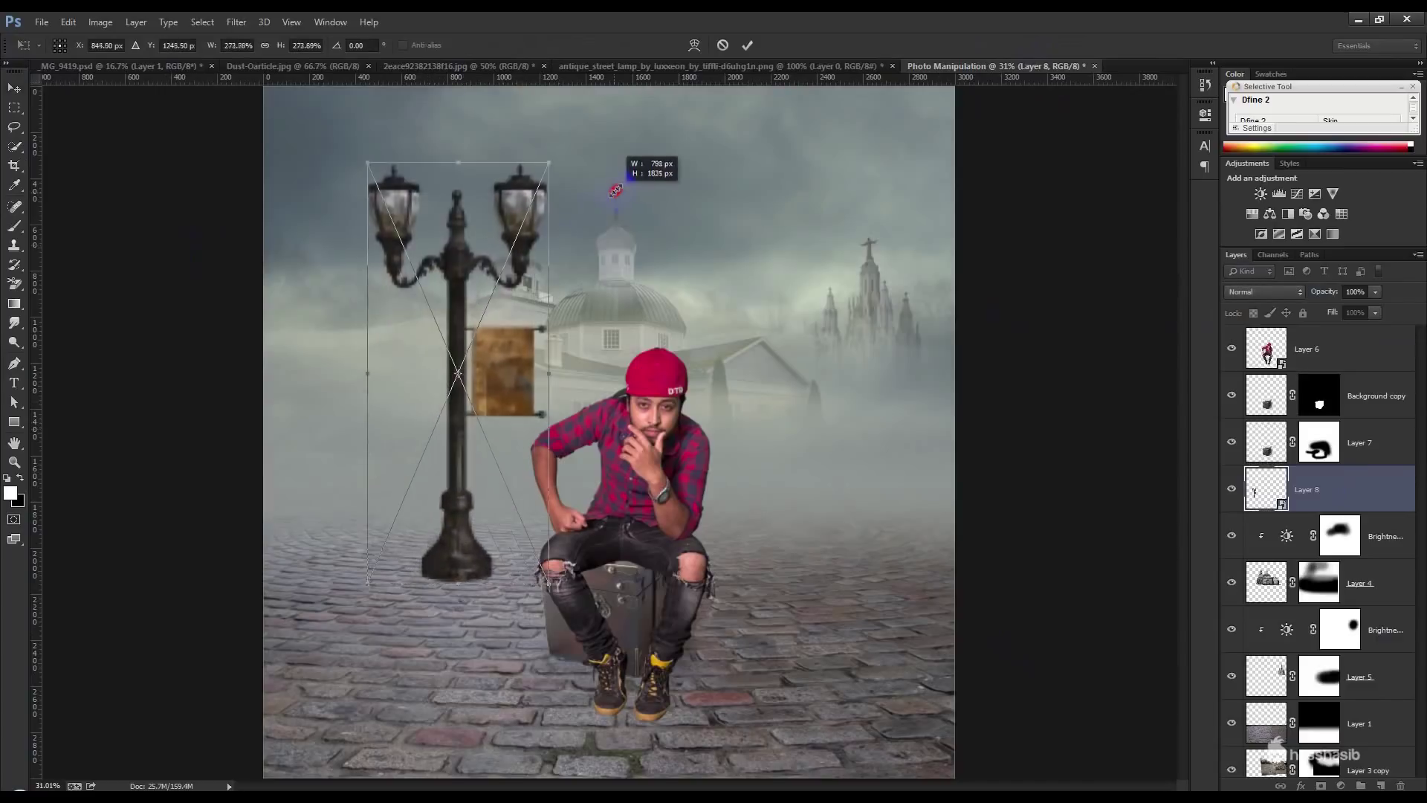
left_click_drag(478, 292, 429, 322)
left_click_drag(509, 180, 499, 202)
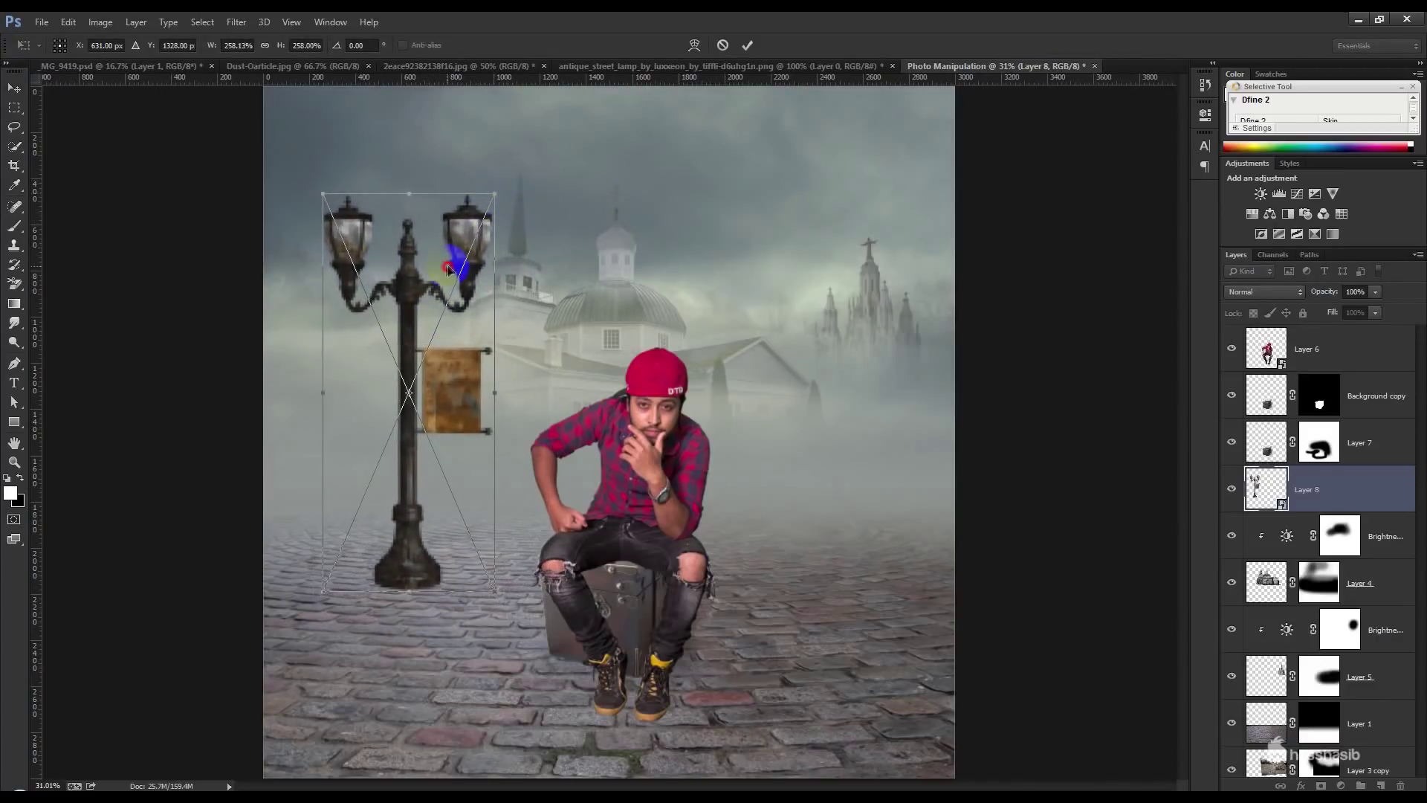
left_click_drag(447, 266, 456, 269)
key("Return")
- Duplicate the lamp to the right, mirror it horizontally and shrink it for the distance
mouse_move(459, 317)
left_mouse_down()
mouse_move(449, 325)
mouse_move(854, 327)
left_mouse_up()
key("ctrl+t")
right_click(941, 576)
left_click(908, 521)
mouse_move(909, 205)
left_mouse_down()
mouse_move(827, 366)
mouse_move(856, 345)
left_mouse_up()
key("Return")
- Rasterize the copied lamp layer and lift its shadows with Shadows/Highlights
right_click(1369, 554)
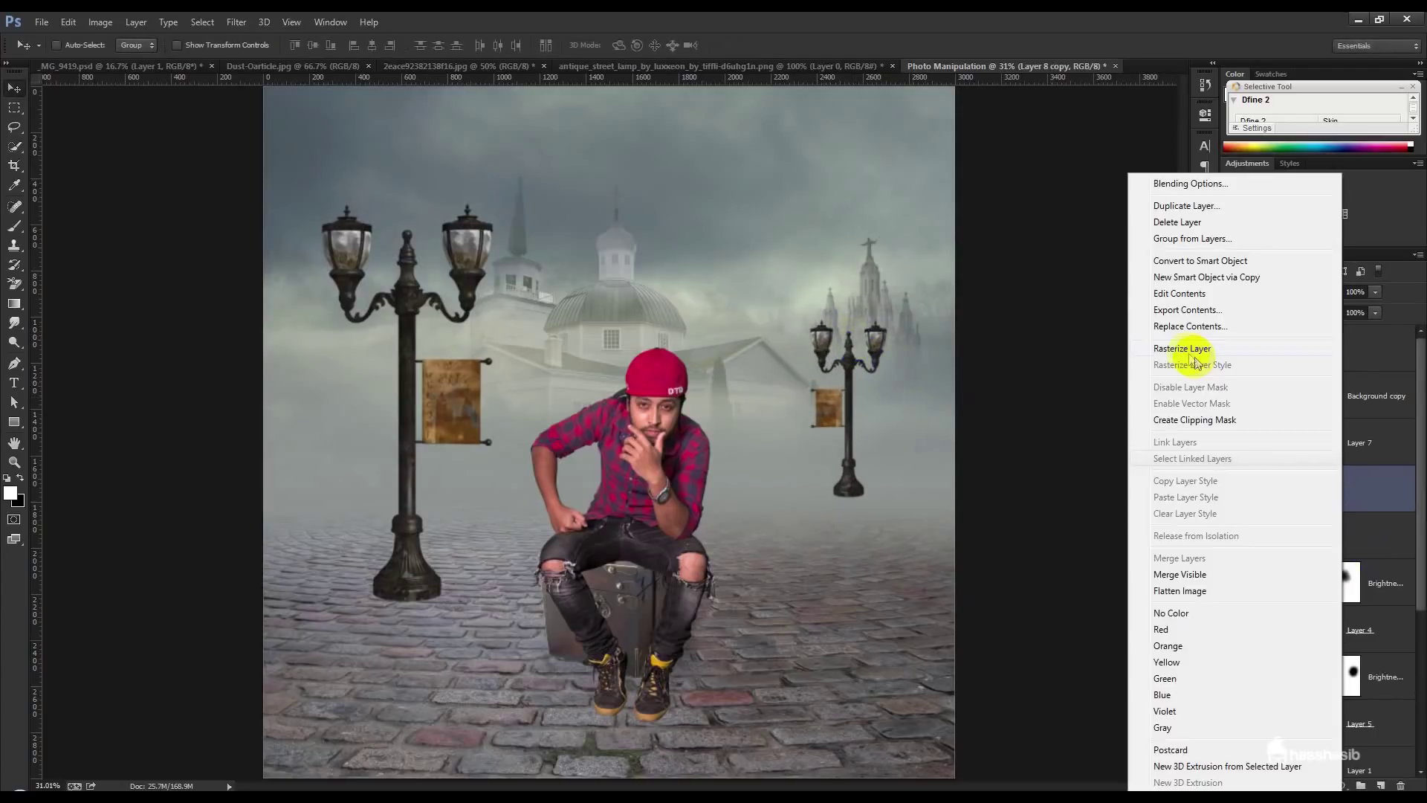
left_click(1182, 349)
left_click(100, 22)
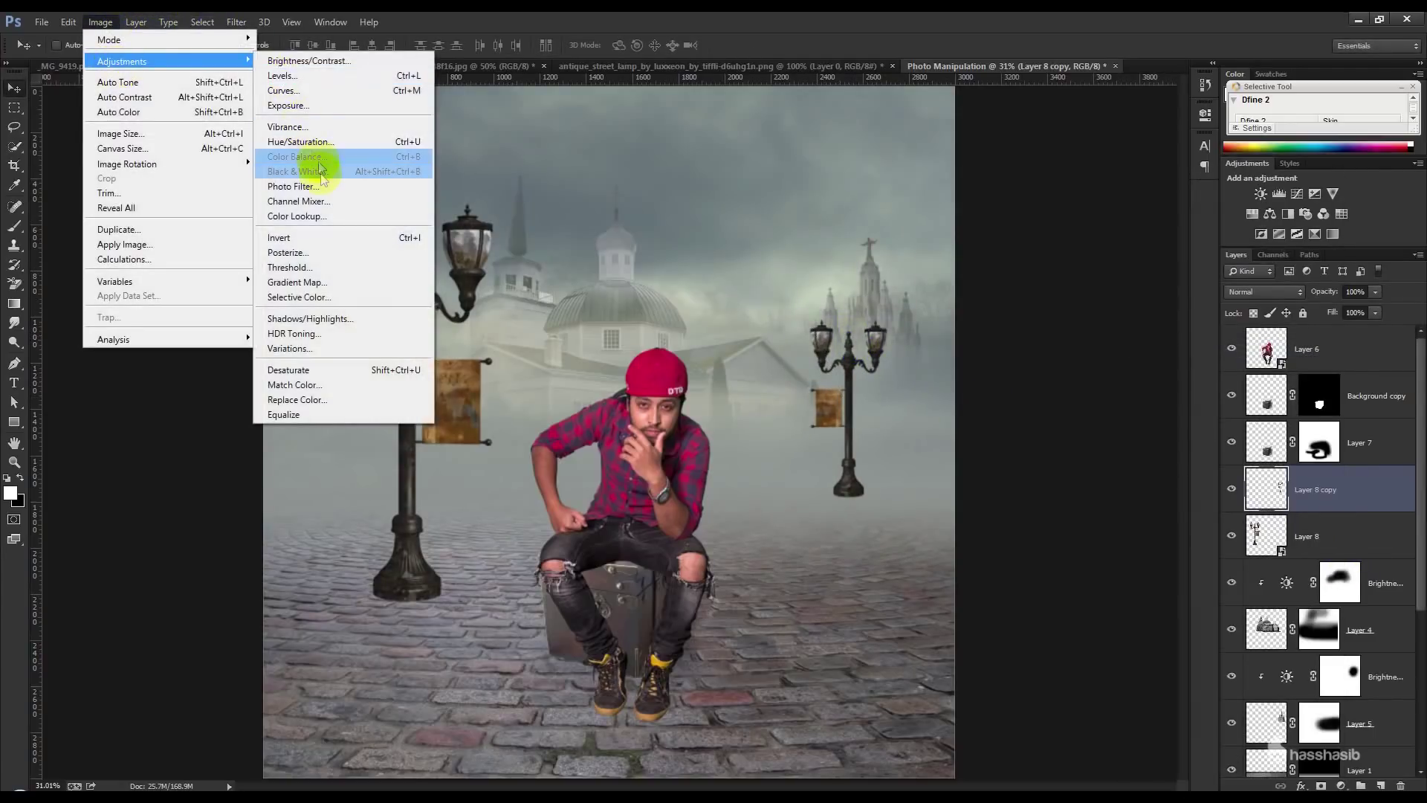
left_click(310, 318)
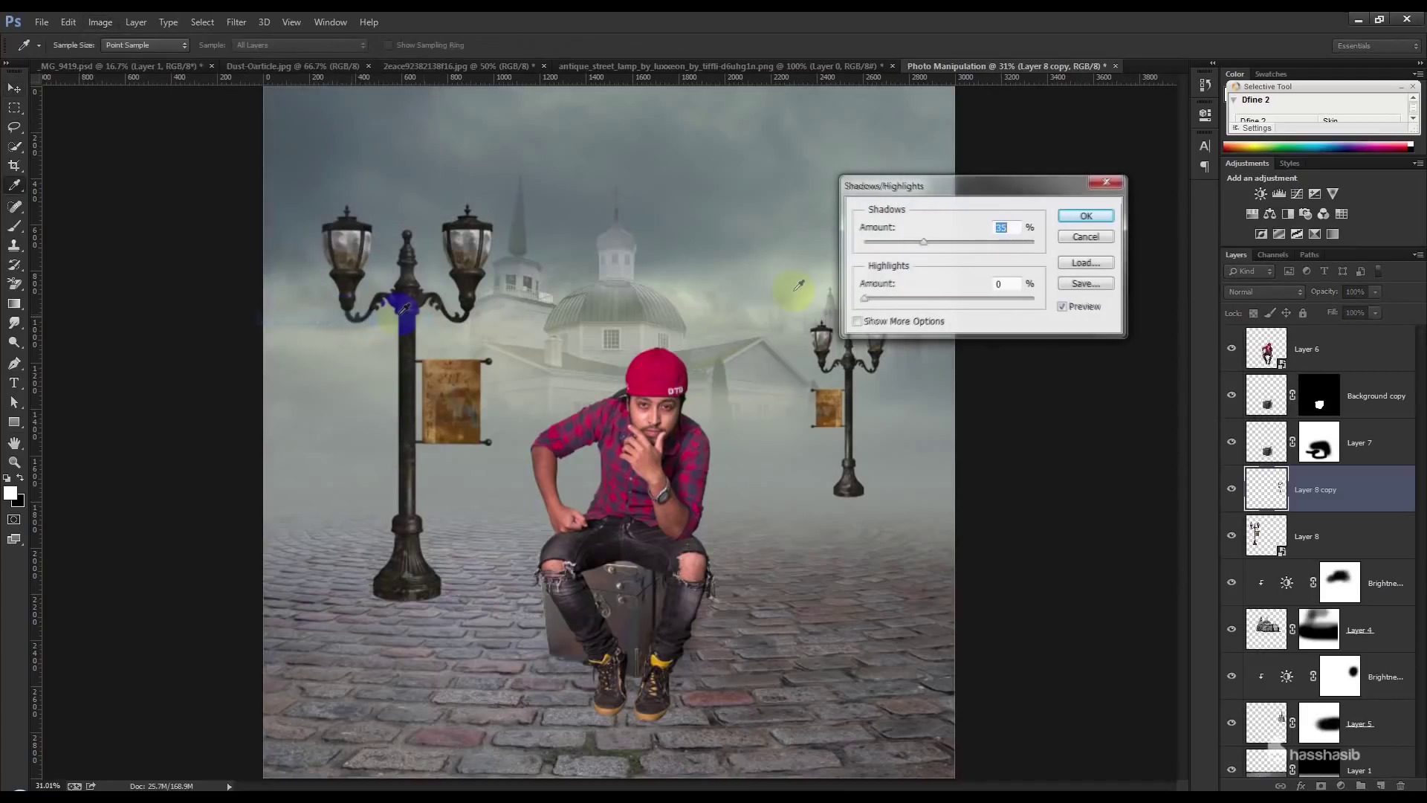
left_click(1086, 216)
- Lower the distant lamp's opacity to 44%, reposition it, and add a layer mask
left_click_drag(1315, 296, 1290, 296)
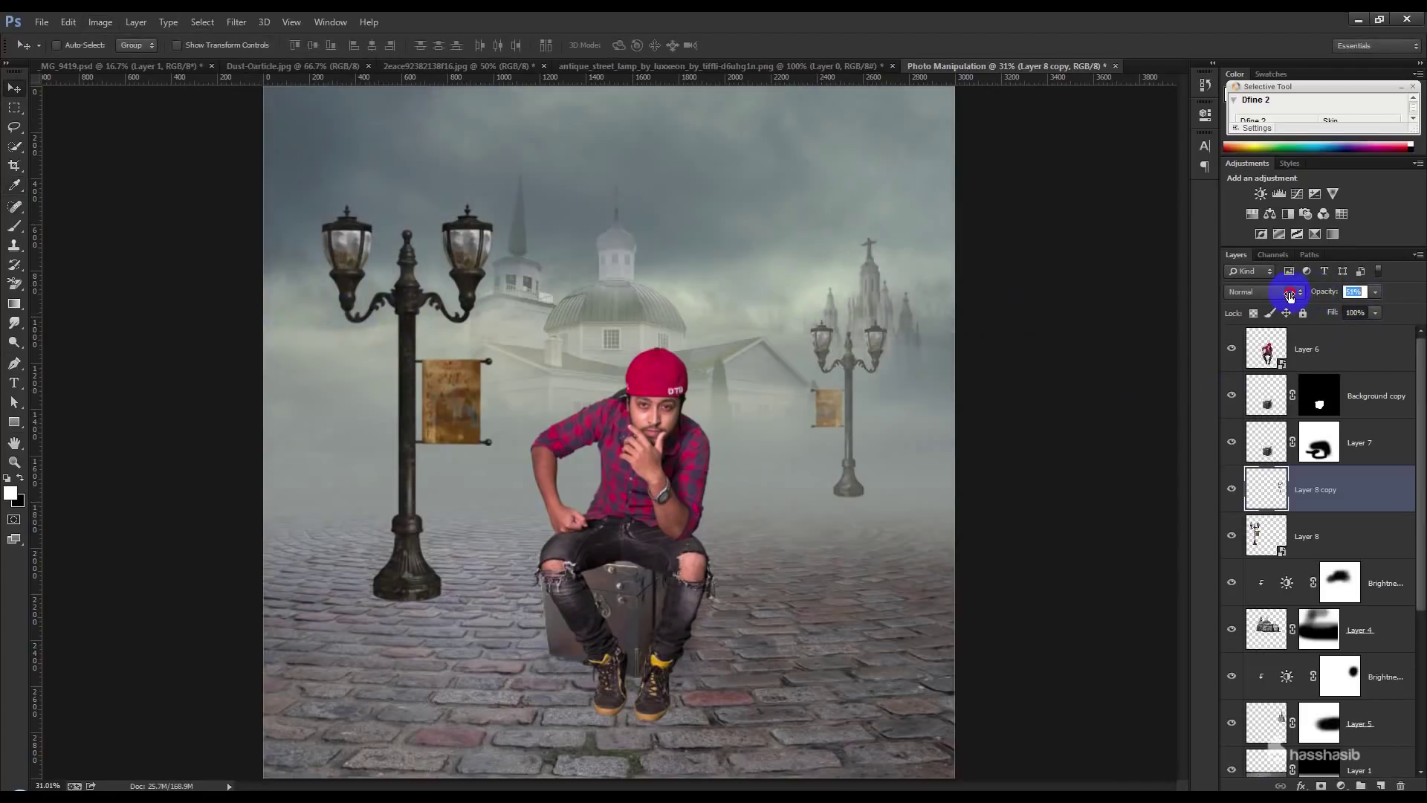
left_click_drag(1030, 387, 901, 474)
left_click(1321, 786)
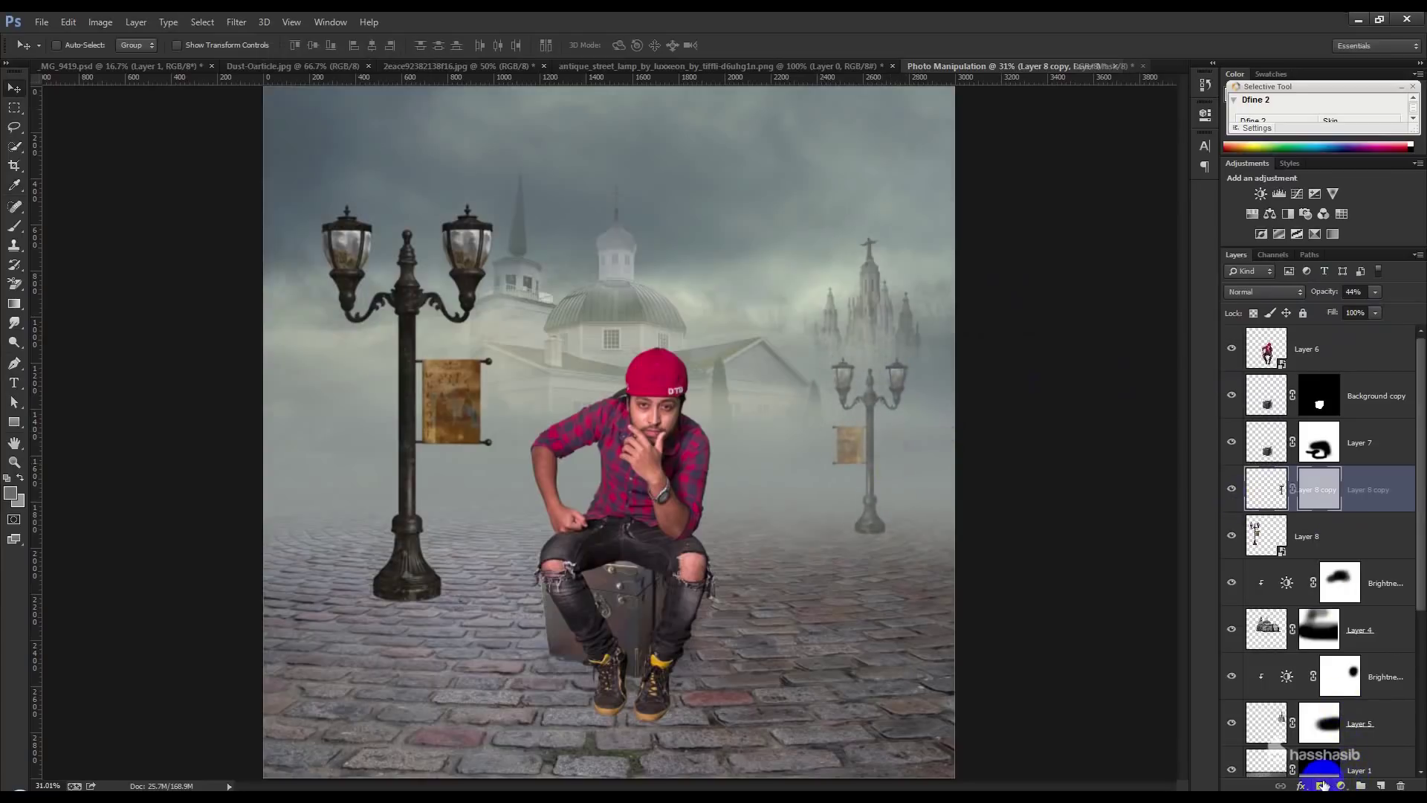
- Paint out the distant lamp's base with a black brush on its mask and raise it up the street
key("x")
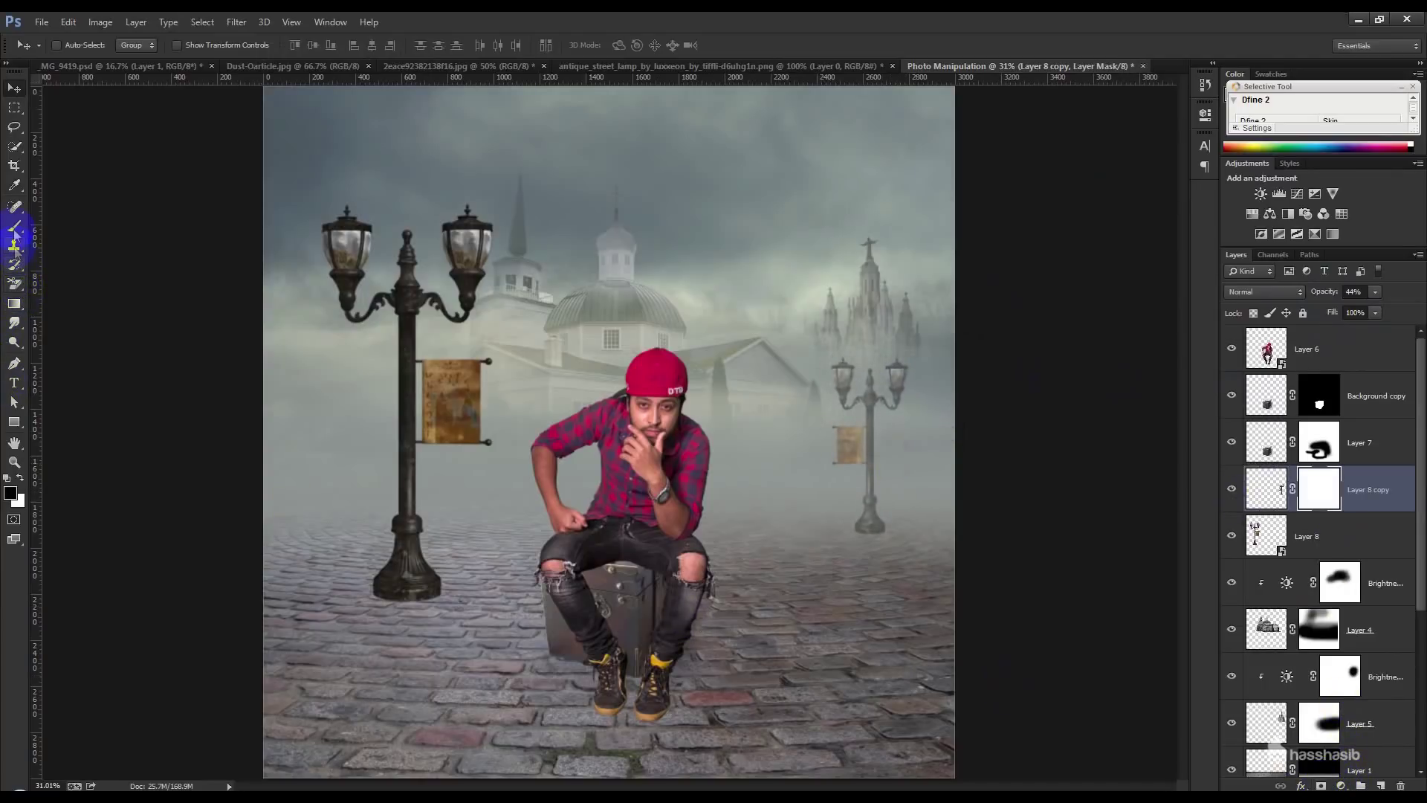
key("b")
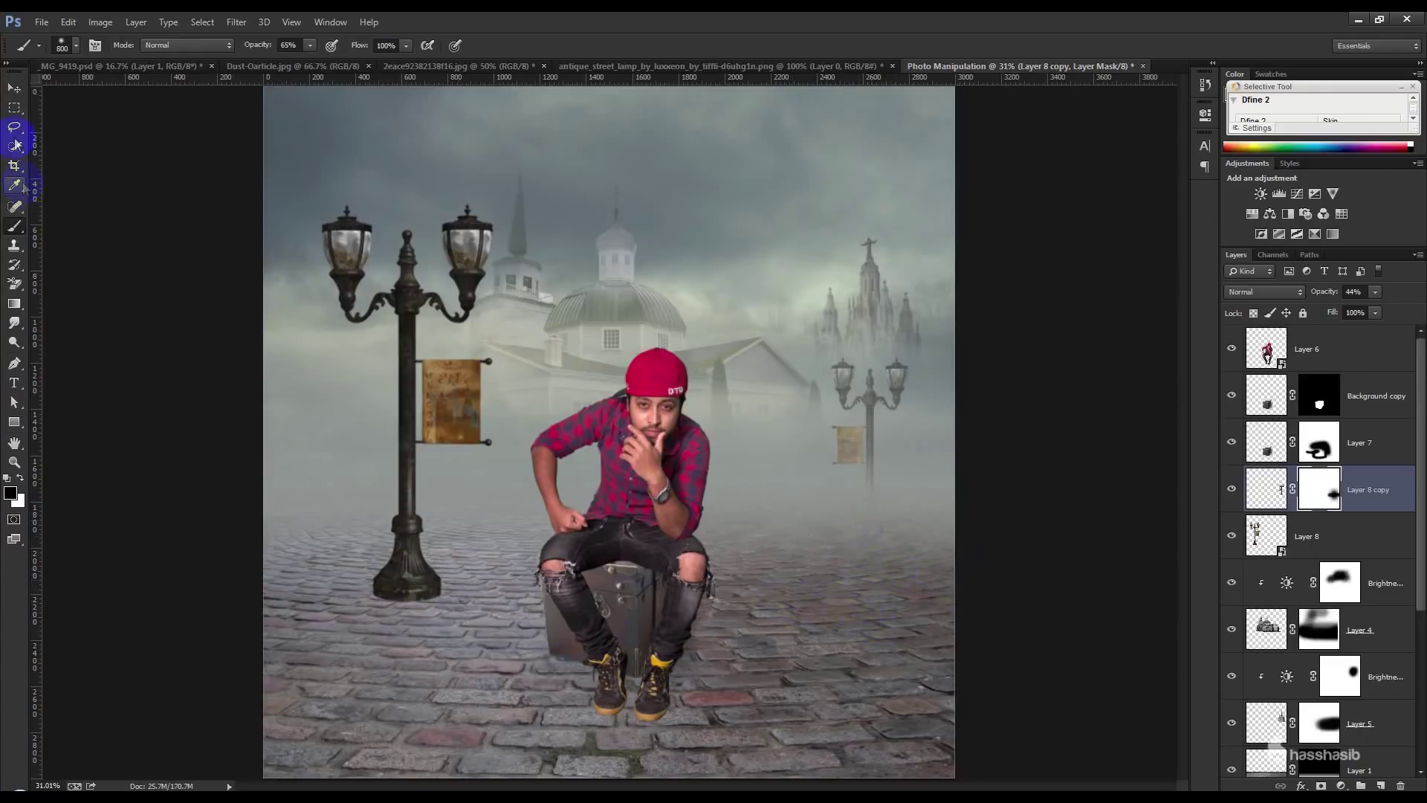
key("v")
mouse_move(884, 403)
left_mouse_down()
mouse_move(885, 365)
mouse_move(841, 308)
mouse_move(813, 339)
mouse_move(866, 361)
mouse_move(848, 402)
mouse_move(936, 426)
left_mouse_up()
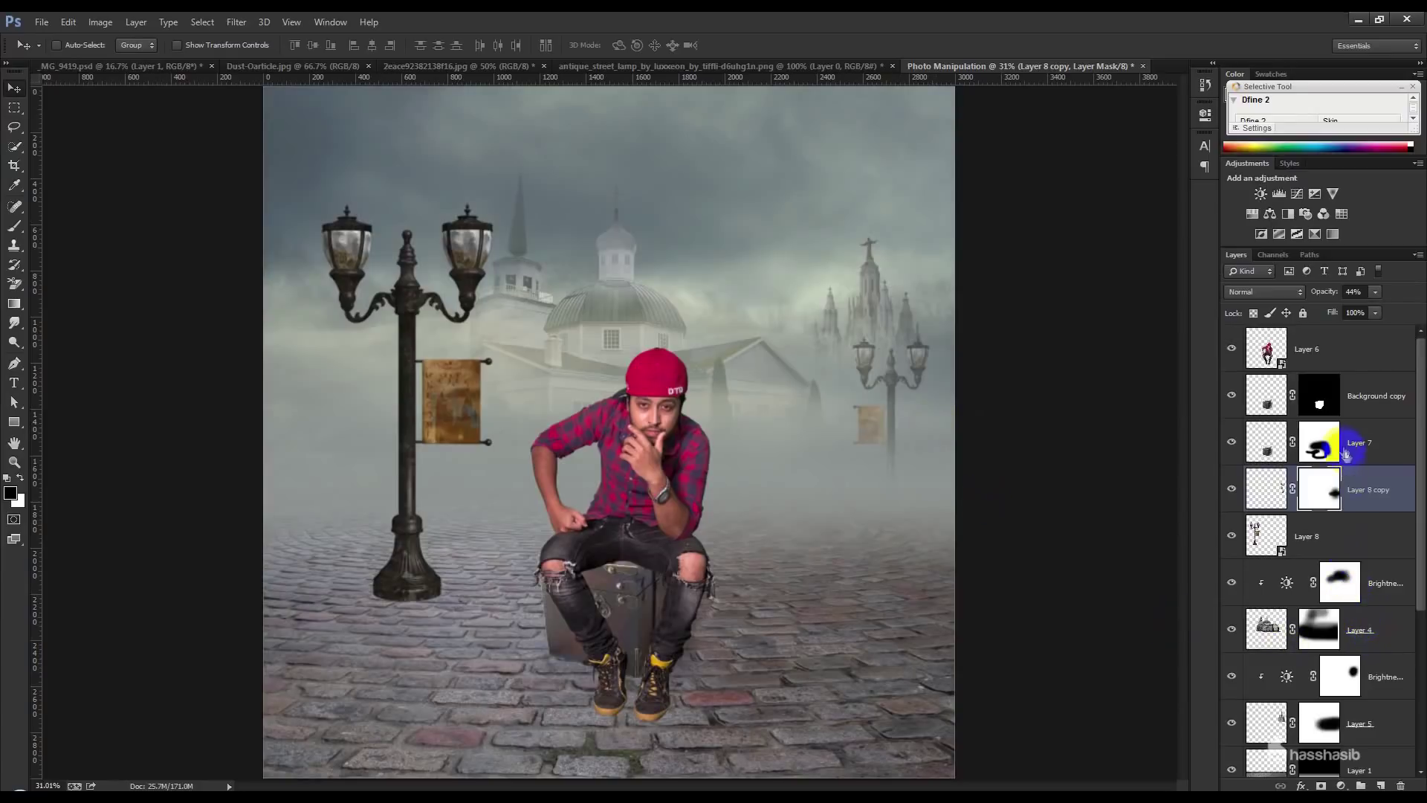
left_click(1372, 713)
- Move the castle and its brightness layer left, mirror it horizontally and shrink it to about 70%
left_click(1372, 677, "shift")
mouse_move(865, 429)
left_mouse_down()
mouse_move(325, 496)
mouse_move(334, 435)
mouse_move(421, 510)
mouse_move(422, 379)
mouse_move(917, 319)
mouse_move(887, 418)
mouse_move(922, 376)
mouse_move(408, 439)
mouse_move(417, 508)
mouse_move(402, 508)
left_mouse_up()
key("ctrl+t")
right_click(336, 437)
left_click(387, 654)
mouse_move(502, 577)
left_mouse_down()
mouse_move(478, 510)
mouse_move(406, 481)
mouse_move(417, 491)
left_mouse_up()
key("Return")
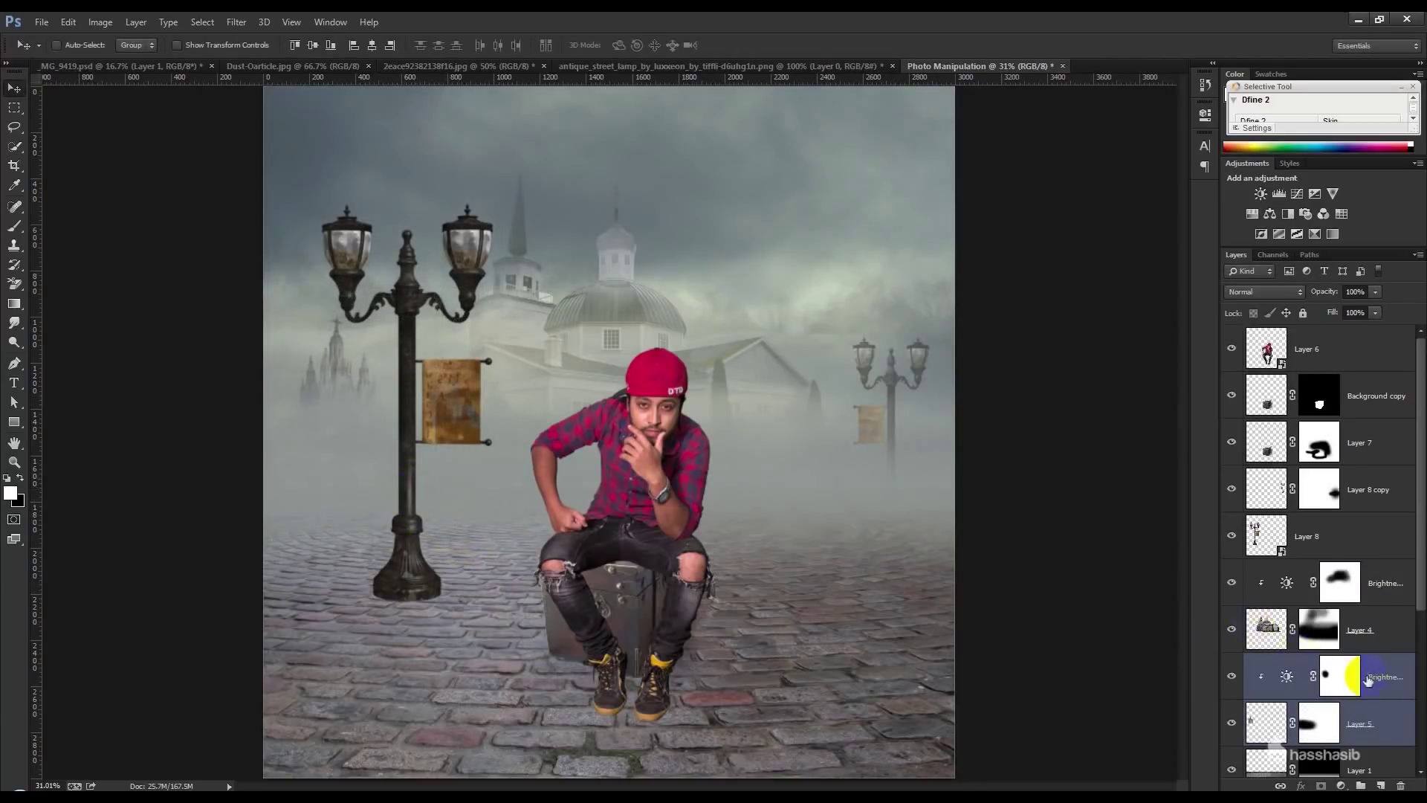
- Compare the fog with Layer 3 copy toggled, then delete Layer 3 and Layer 3 copy
left_click(1391, 719)
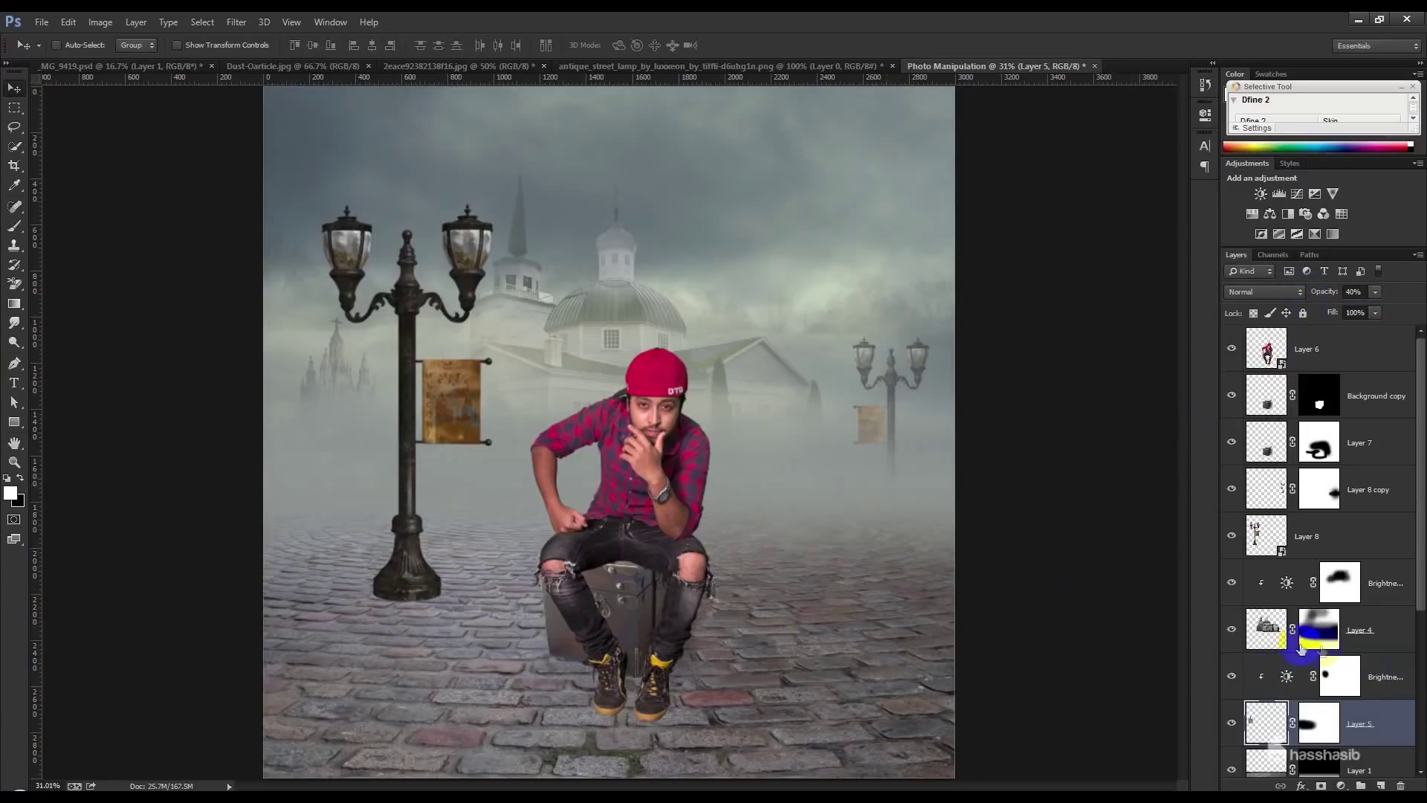
scroll(1272, 693, "down", 3)
scroll(1273, 693, "down", 2)
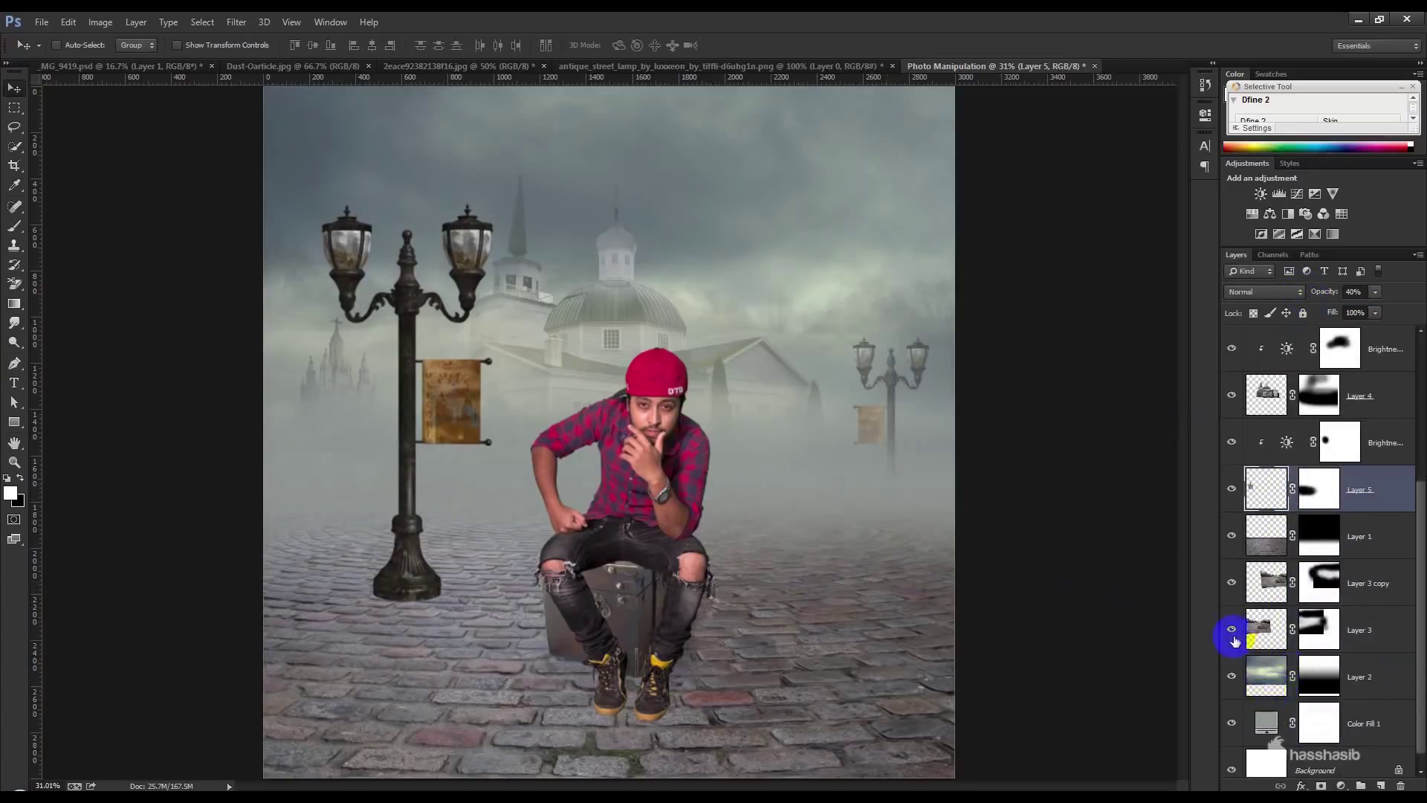
left_click(1232, 580)
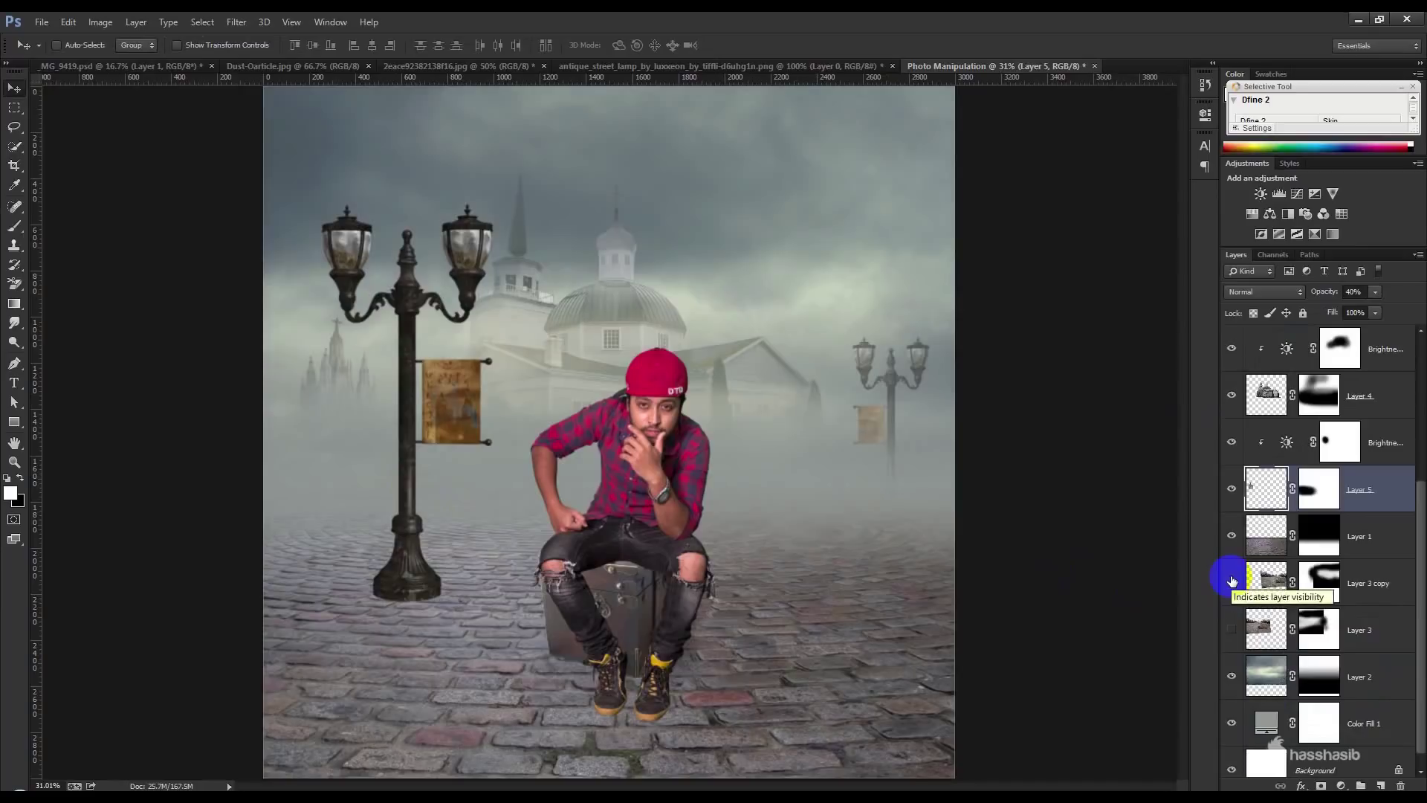
left_click(1232, 580)
left_click(1232, 580)
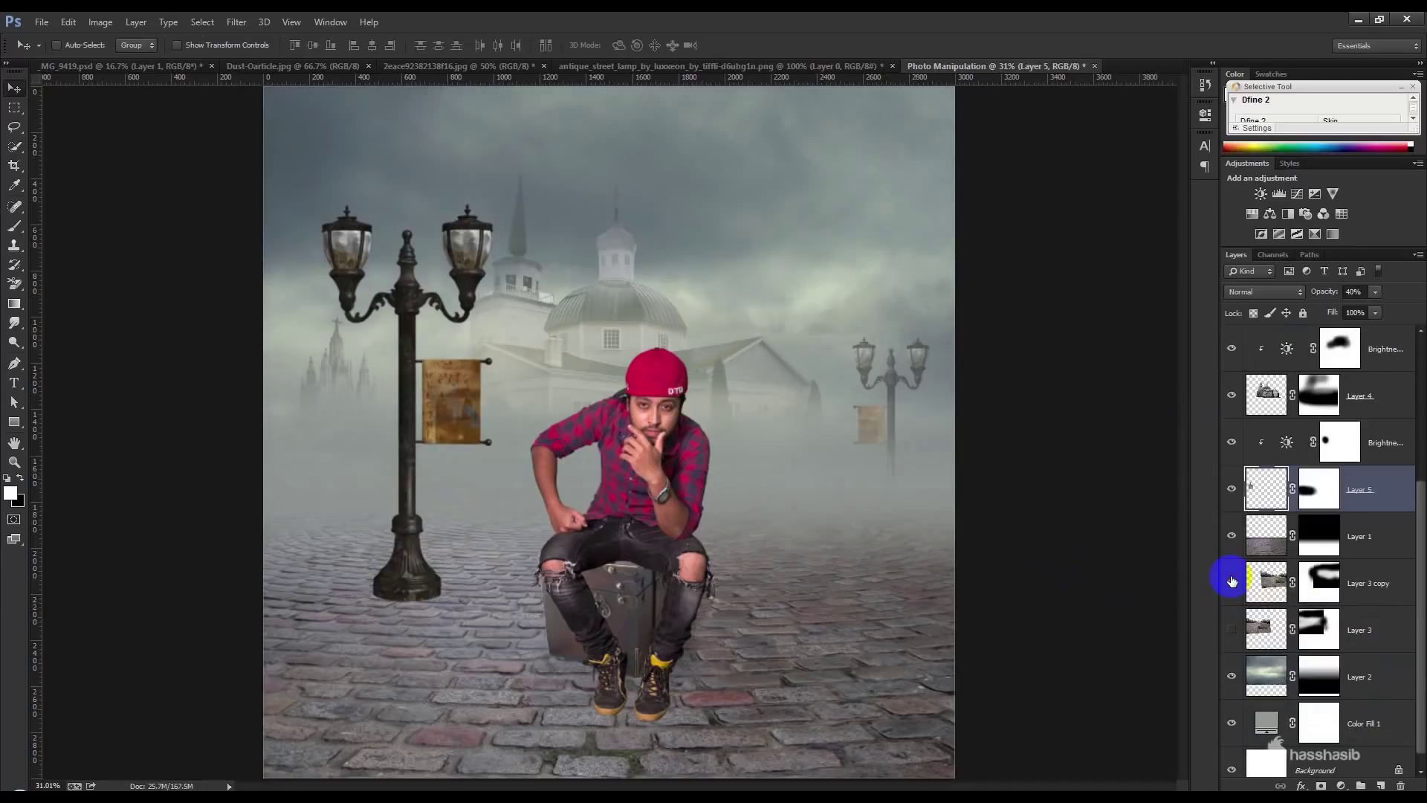
left_click(1357, 596)
key("Delete")
key("Delete")
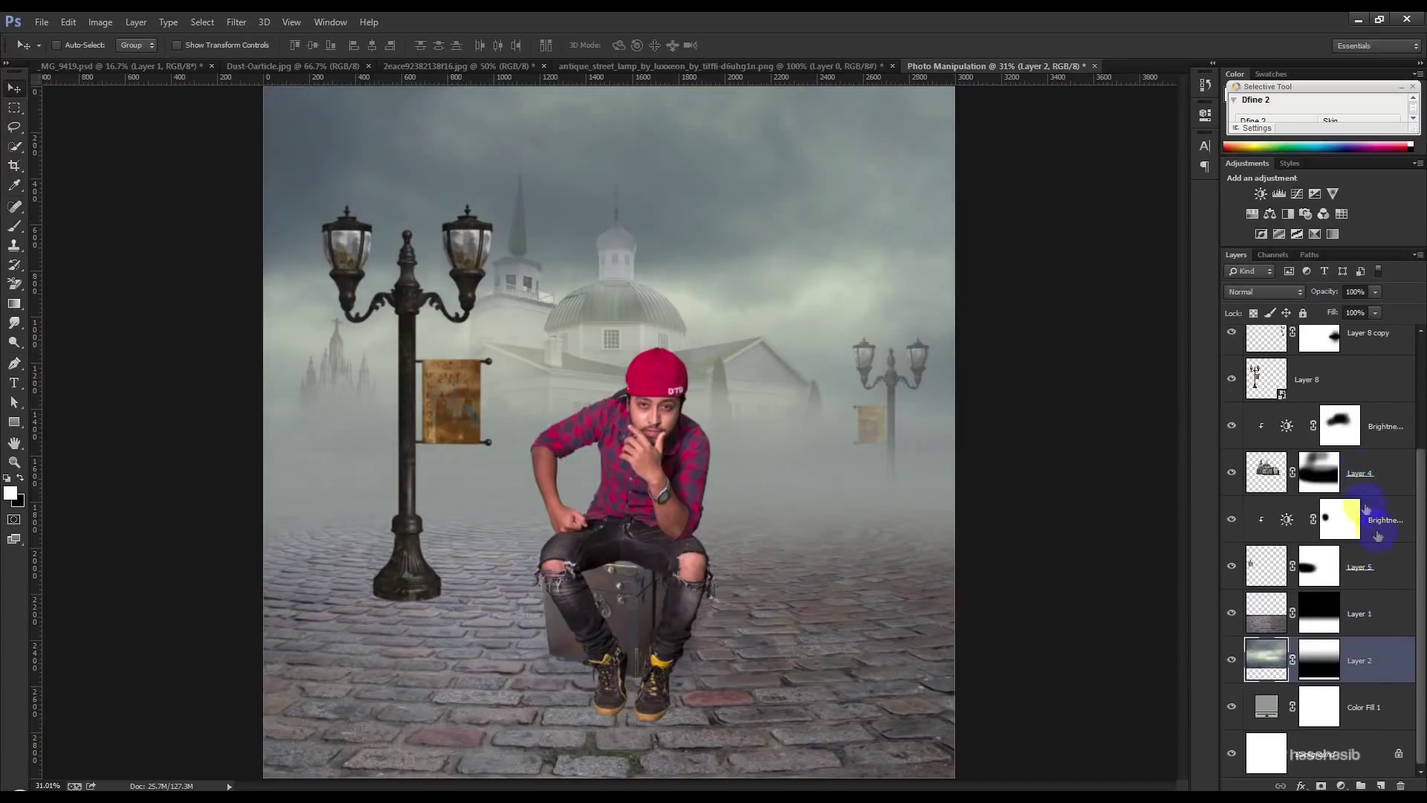
- Enlarge the left castle together with its brightness adjustment
left_click(1375, 566)
left_click(1375, 520, "shift")
key("ctrl+t")
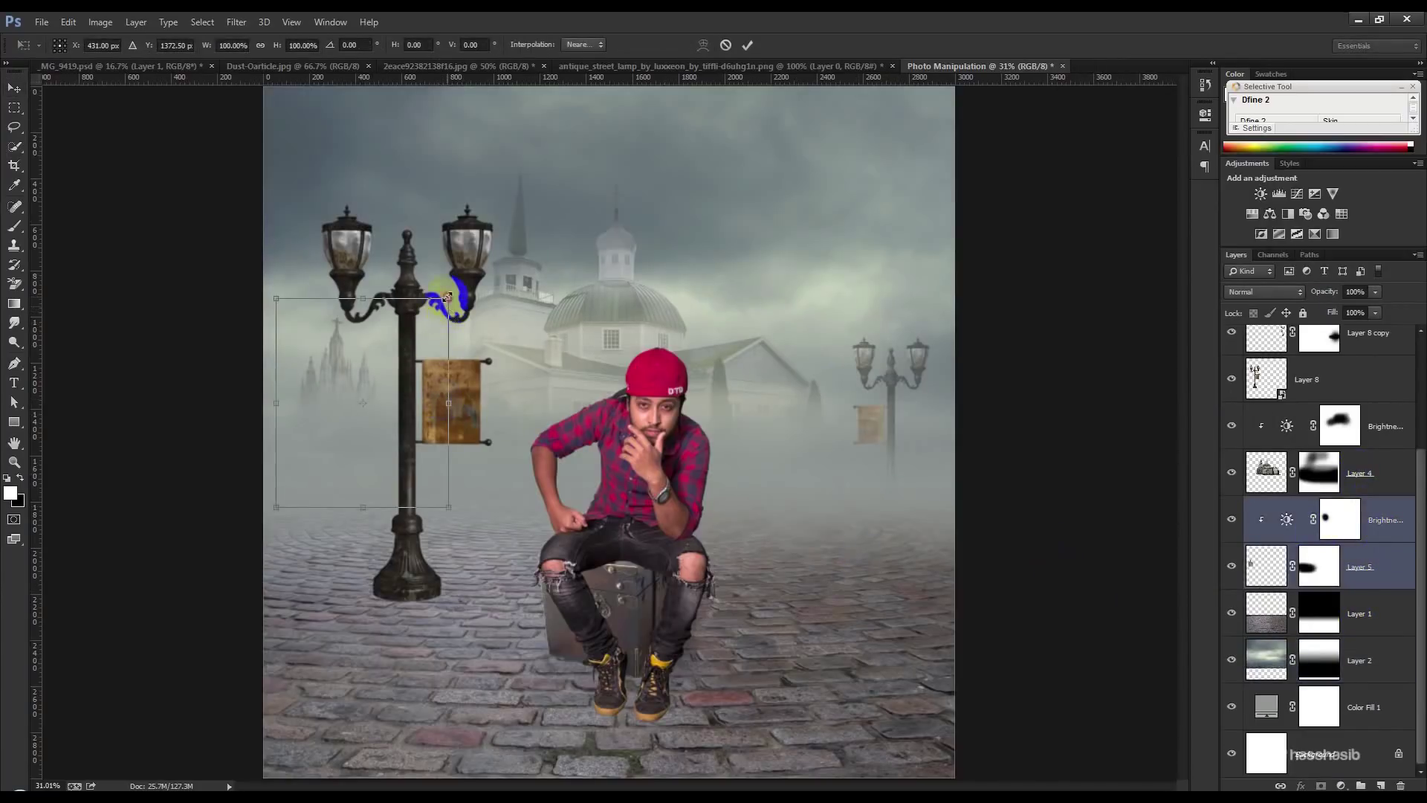
mouse_move(446, 297)
left_mouse_down()
mouse_move(495, 339)
mouse_move(464, 399)
mouse_move(946, 425)
left_mouse_up()
key("Return")
- Add a mirrored castle copy scaled to about 34% beside the distant right lamp
key("ctrl+t")
right_click(924, 420)
left_click(1003, 634)
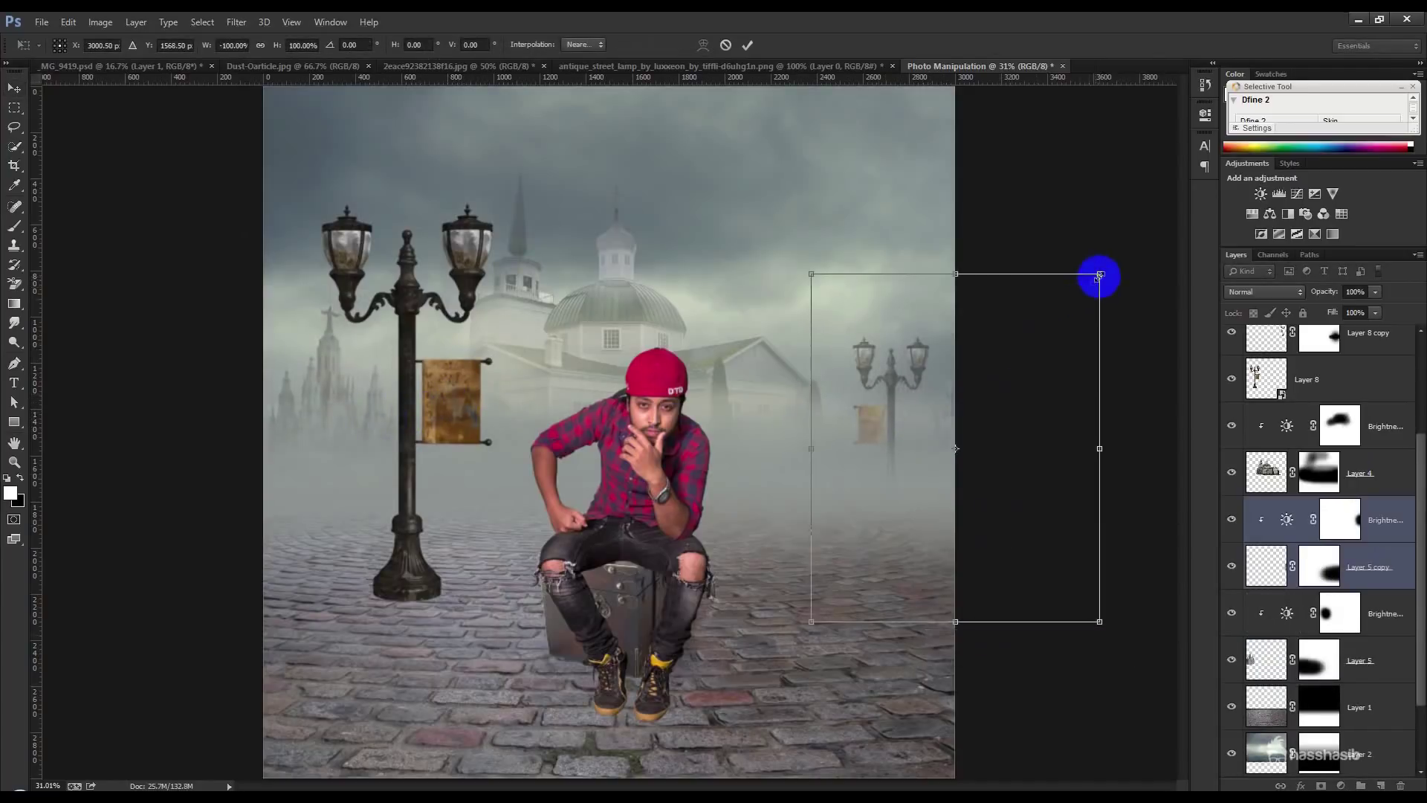
mouse_move(1099, 275)
left_mouse_down()
mouse_move(1037, 368)
mouse_move(938, 438)
left_mouse_up()
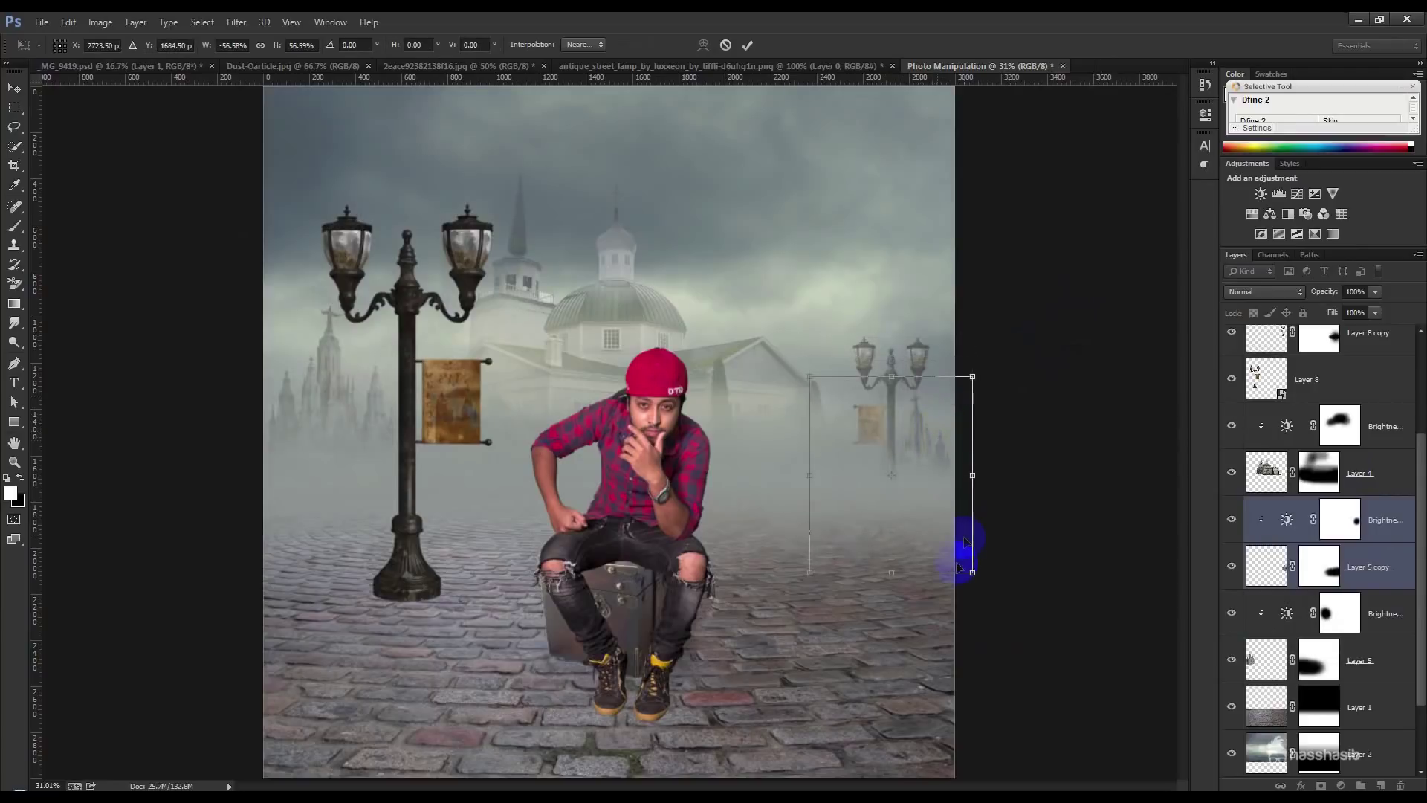
left_click_drag(964, 569, 907, 497)
mouse_move(879, 465)
left_mouse_down()
mouse_move(922, 476)
mouse_move(836, 392)
left_mouse_up()
key("Return")
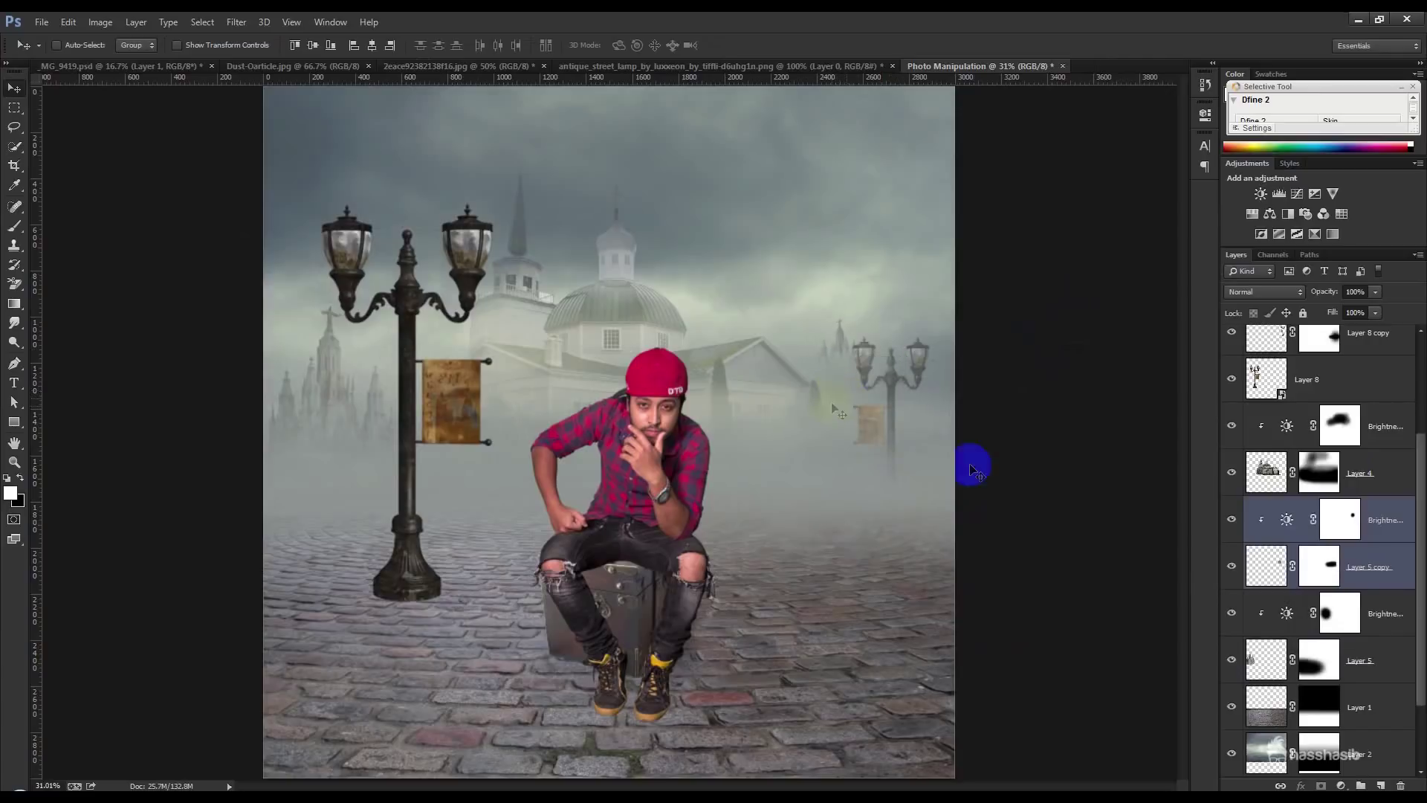
left_click(1368, 476)
left_click_drag(735, 476, 741, 478)
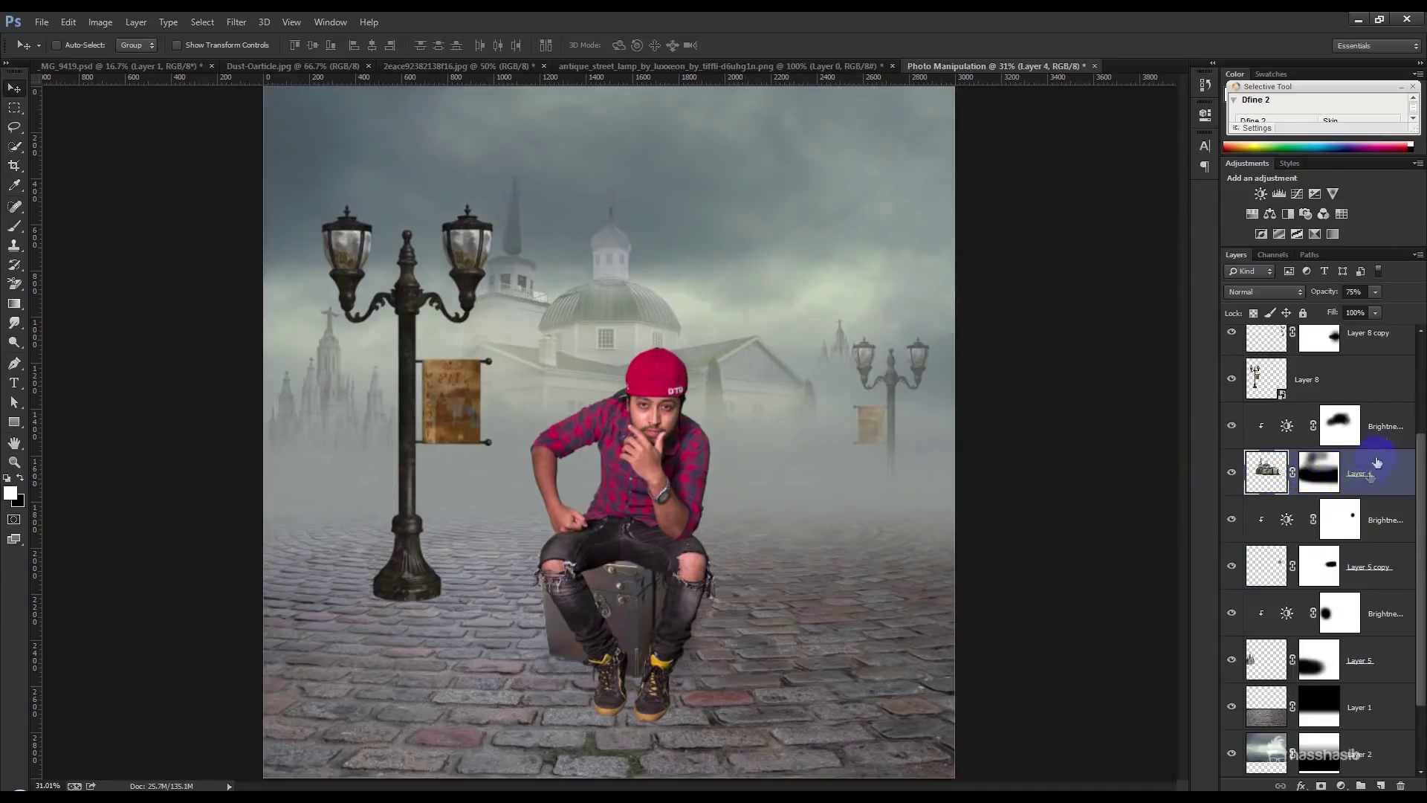
- Flip the domed church (Layer 4) horizontally and shift it left
key("ctrl+t")
right_click(724, 441)
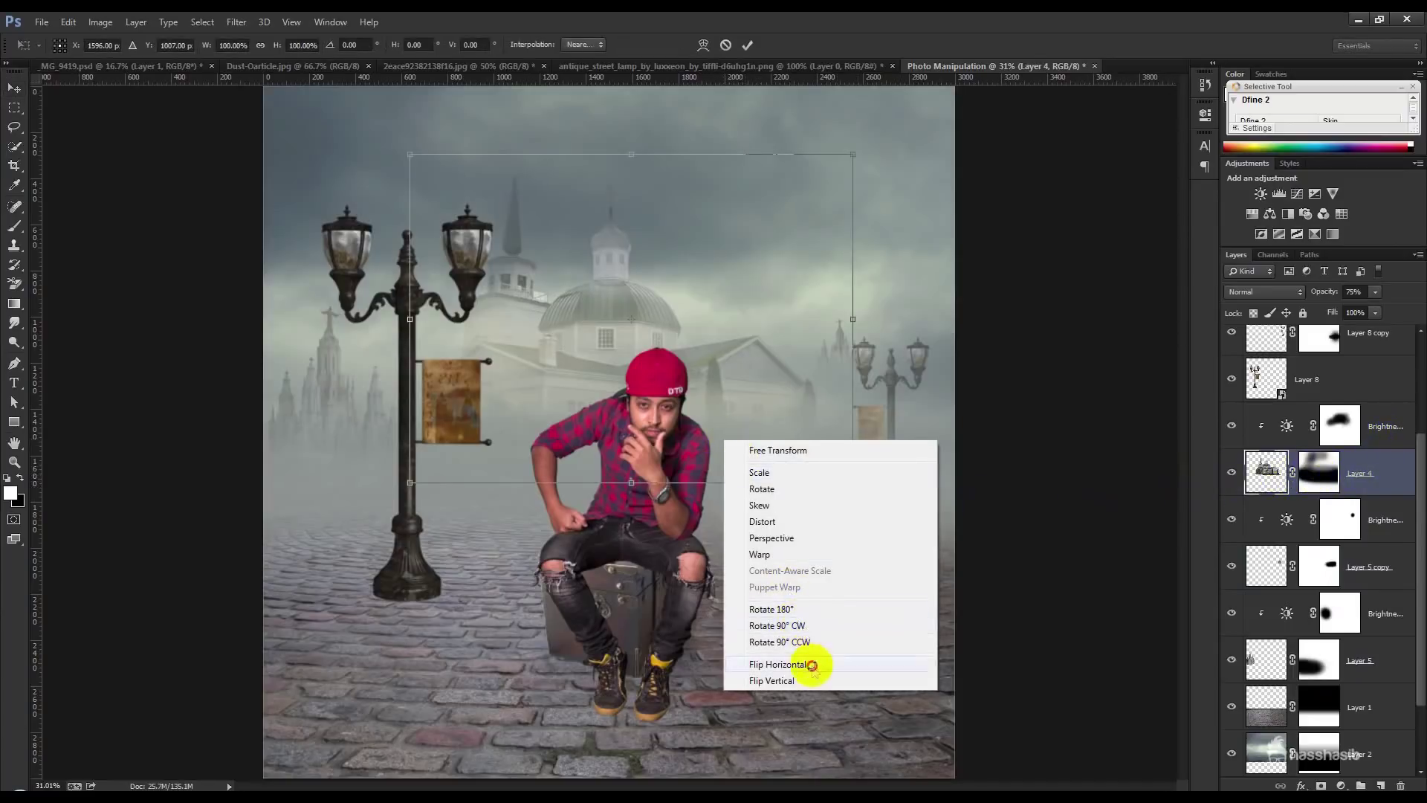
left_click(814, 660)
mouse_move(766, 444)
left_mouse_down()
mouse_move(720, 425)
mouse_move(719, 444)
mouse_move(729, 420)
left_mouse_up()
key("Return")
- Reposition the small right castle and the left castle silhouettes
left_click(1370, 584)
left_click_drag(998, 484, 978, 459)
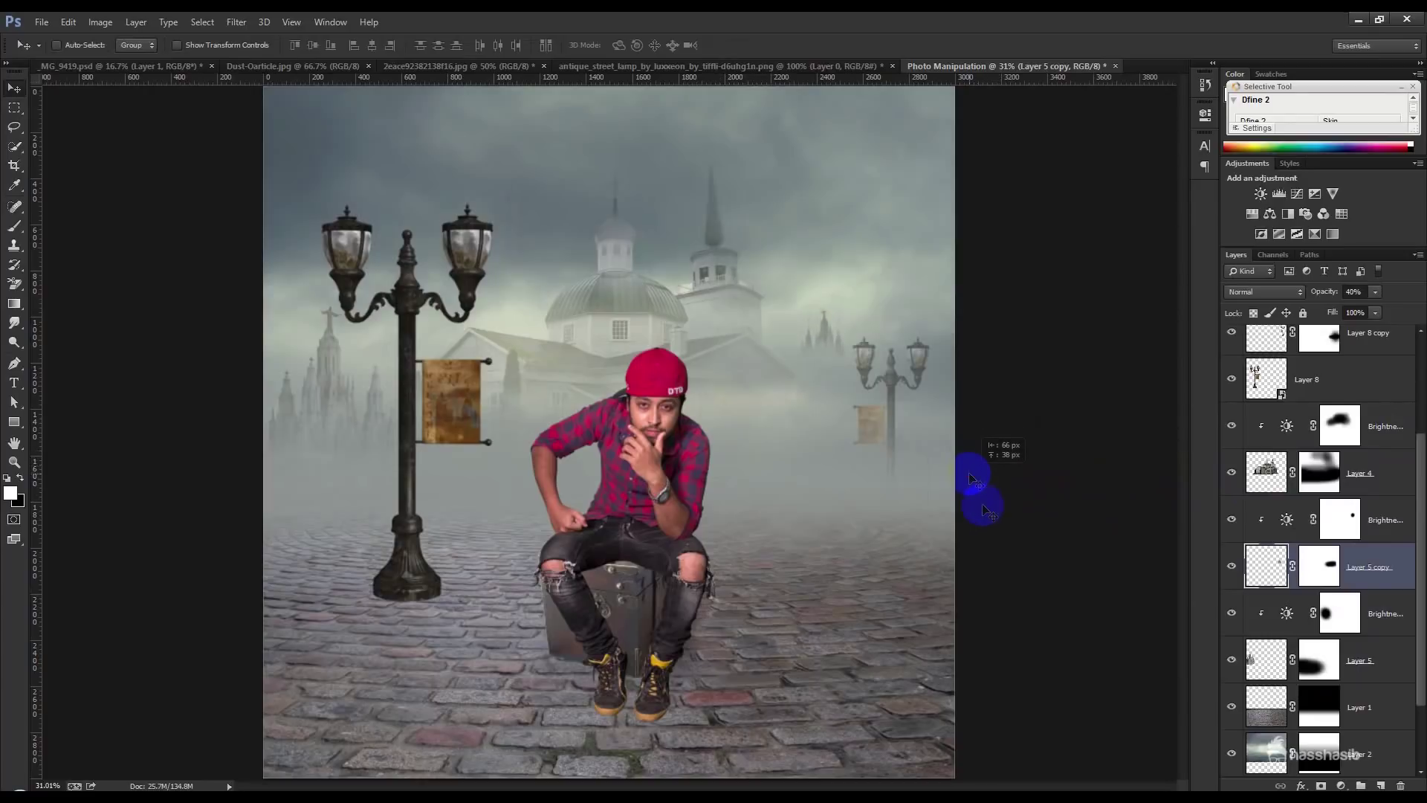
left_click(1328, 644)
left_click_drag(586, 572, 568, 591)
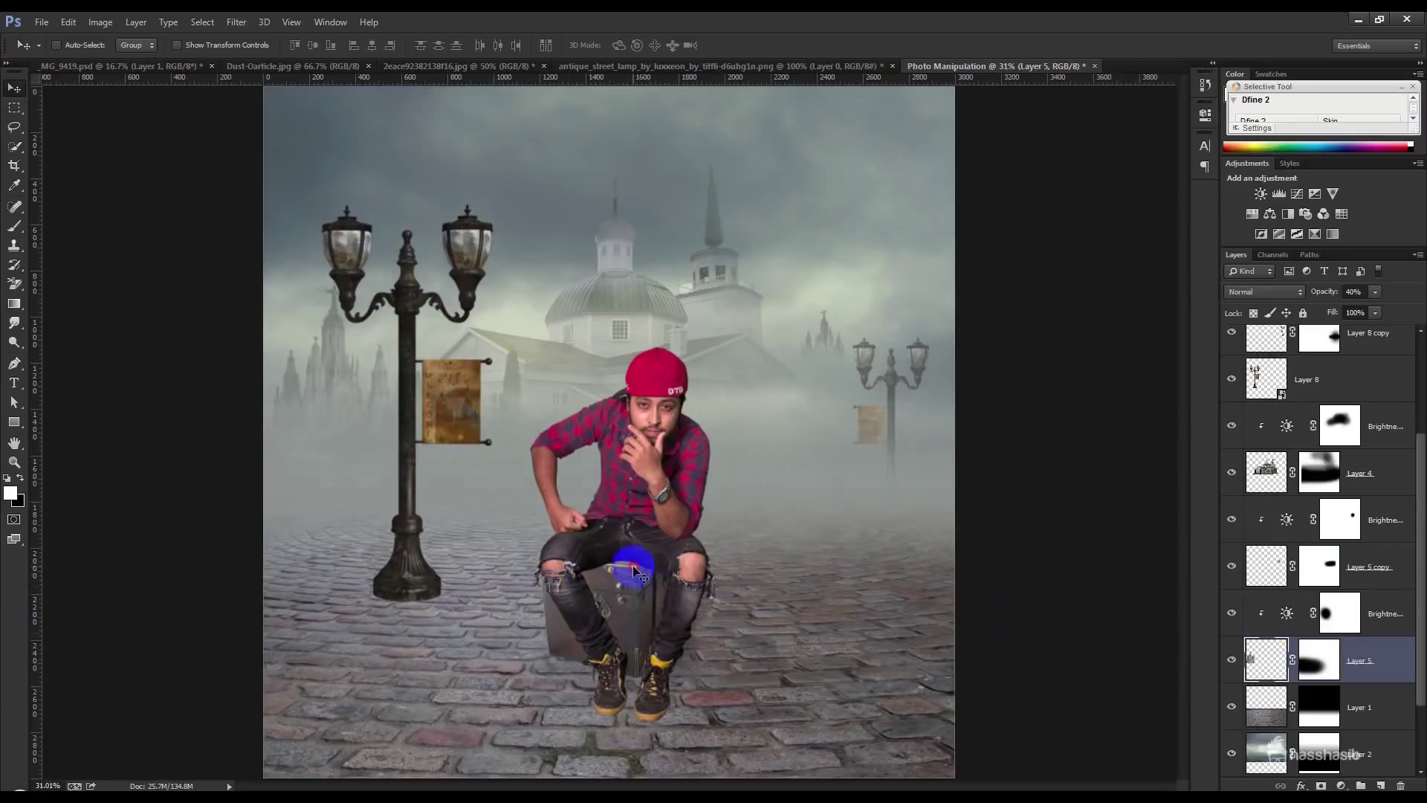
left_click(1306, 396)
- Duplicate the street lamp to the man's right and enlarge it to about 567%
mouse_move(447, 443)
left_mouse_down()
mouse_move(558, 430)
mouse_move(900, 504)
left_mouse_up()
left_click_drag(787, 466, 801, 492)
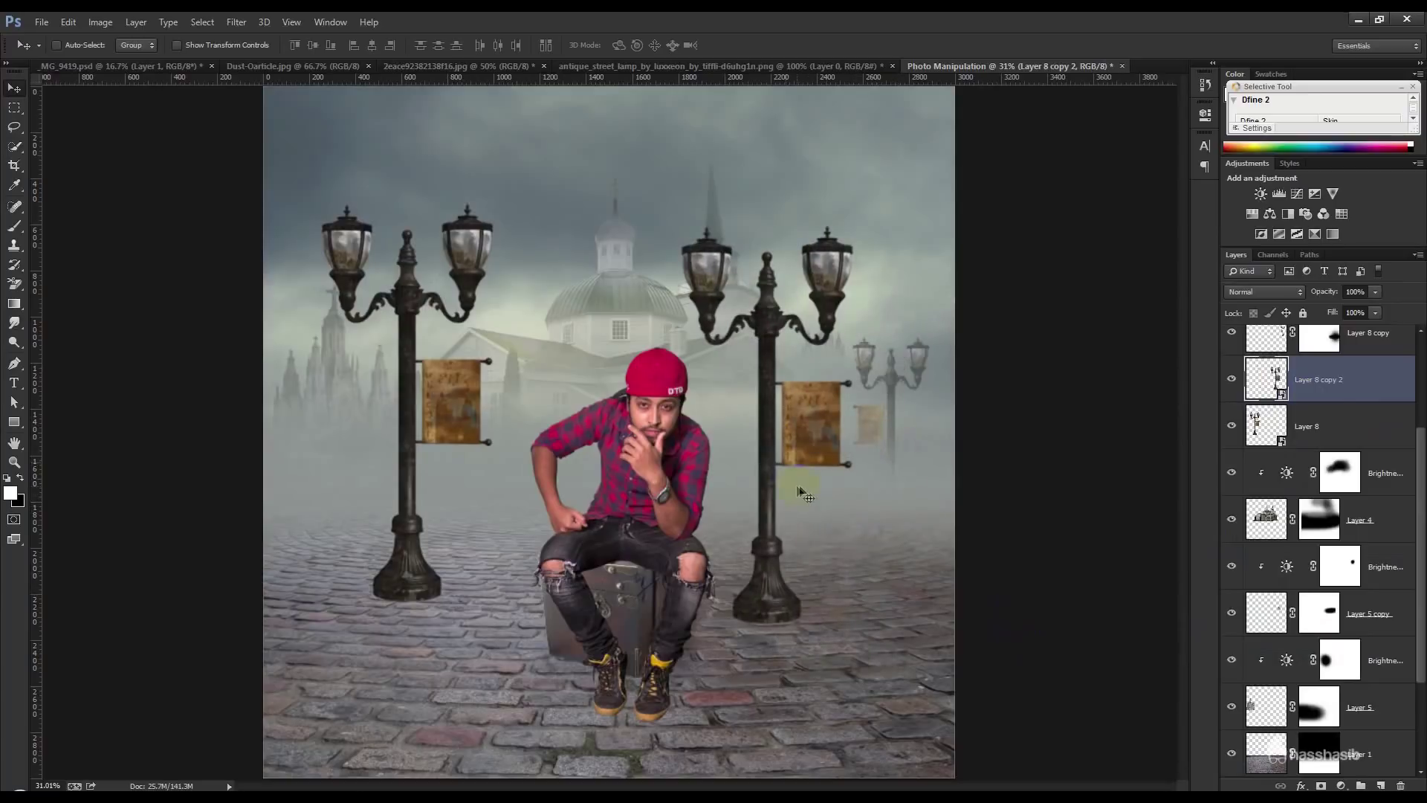
key("ctrl+t")
key("ctrl+minus")
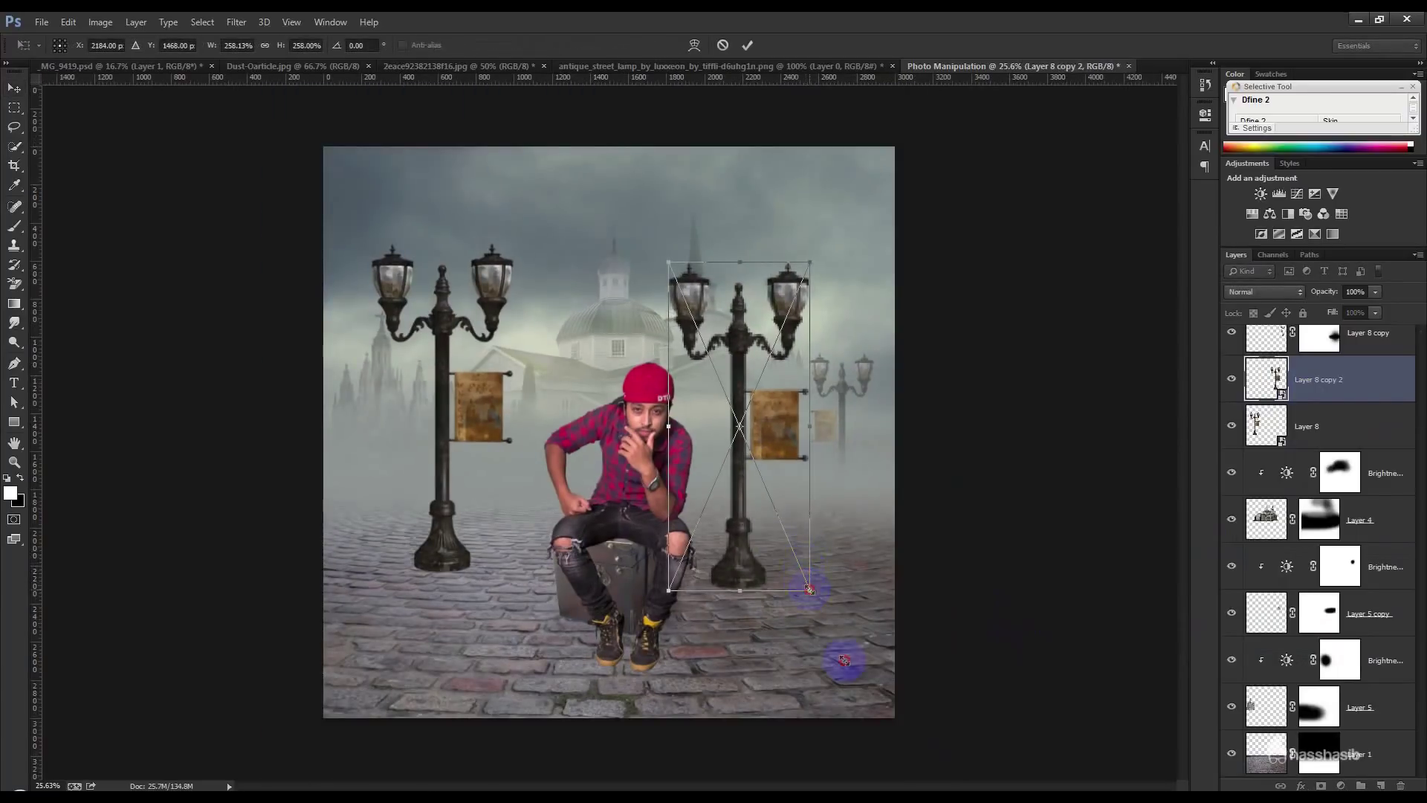
left_click_drag(809, 589, 855, 654)
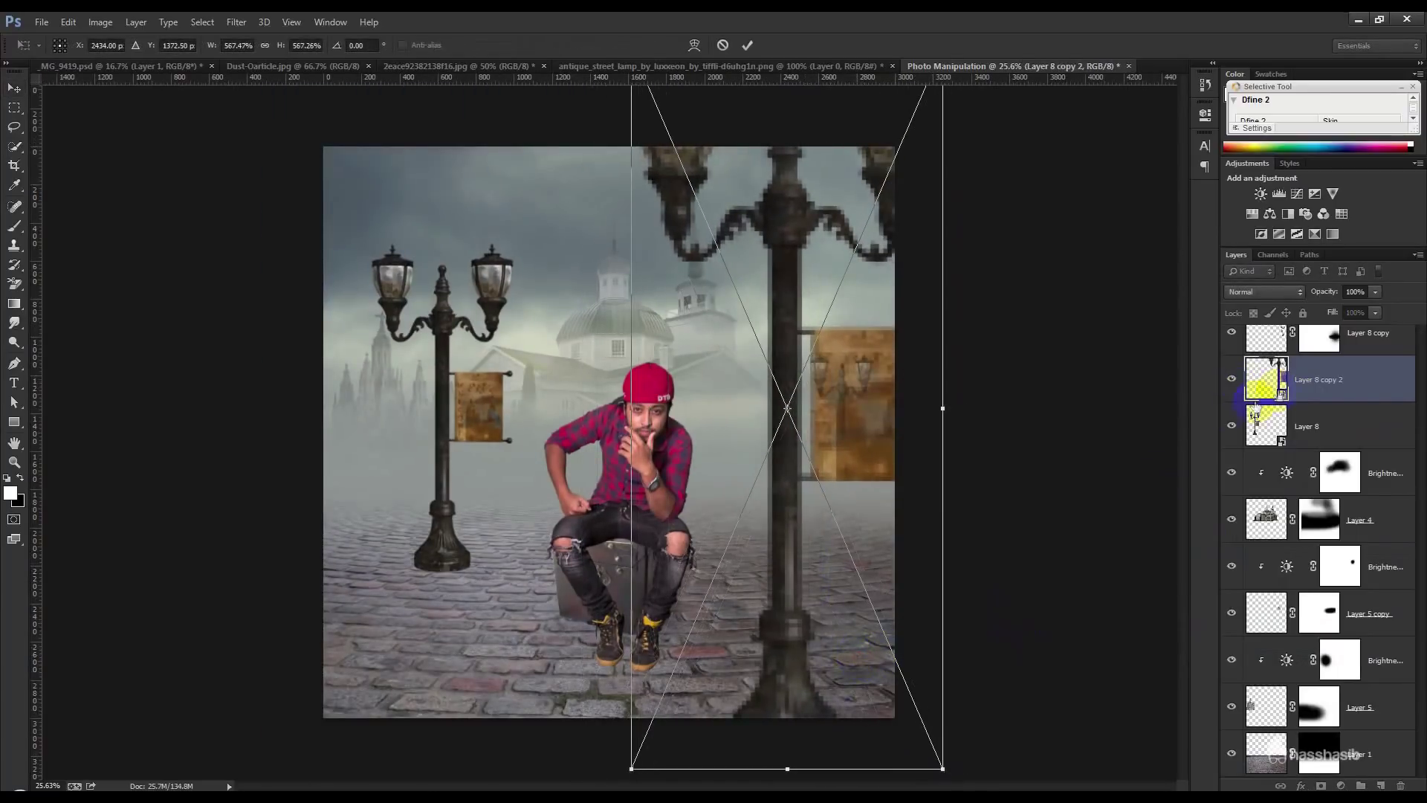
left_click_drag(1264, 382, 1309, 480)
left_click_drag(899, 465, 1011, 512)
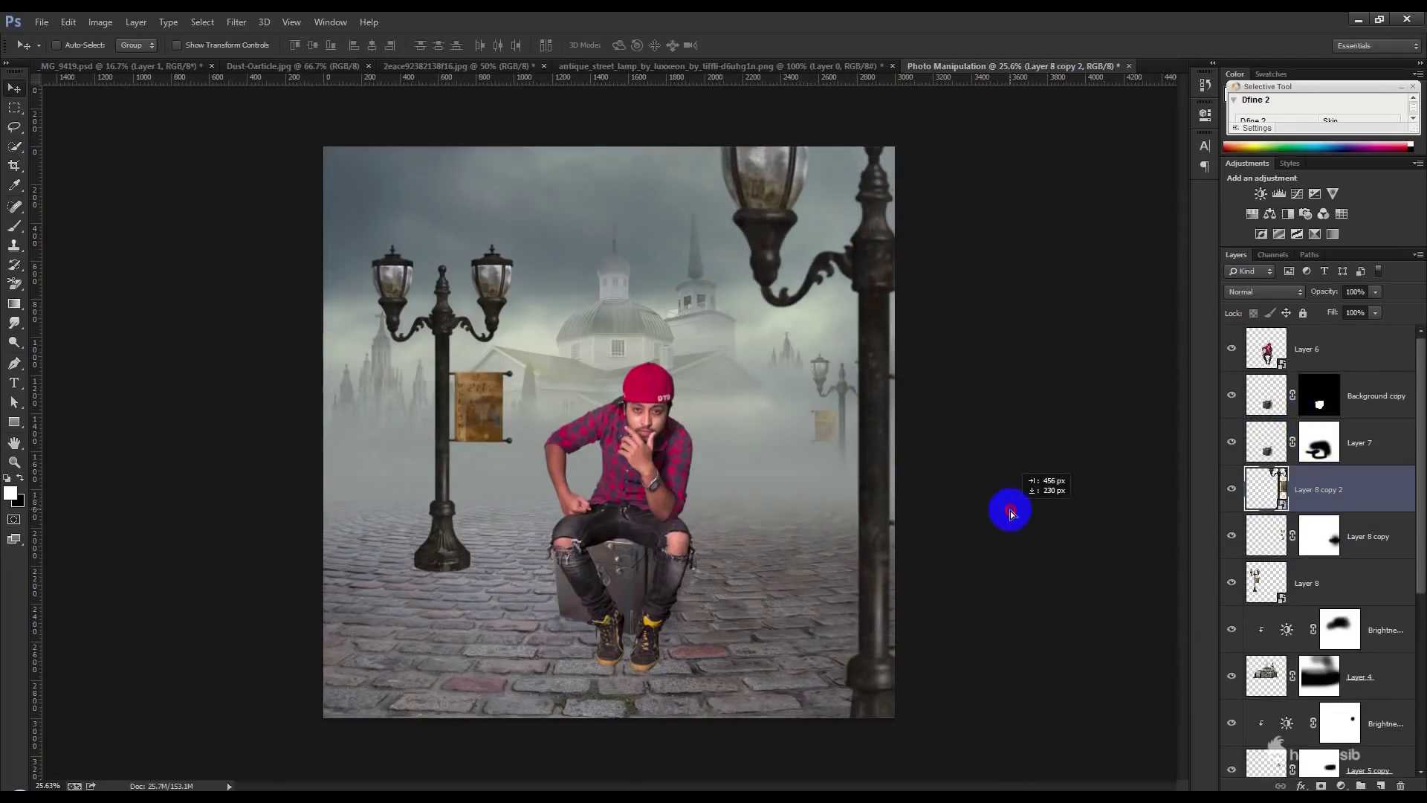
- Enlarge the lamp copy further to about 972% as a giant foreground pole
scroll(999, 478, "down", 2)
left_click_drag(1011, 513, 779, 508)
key("ctrl+t")
left_click_drag(823, 662, 814, 680)
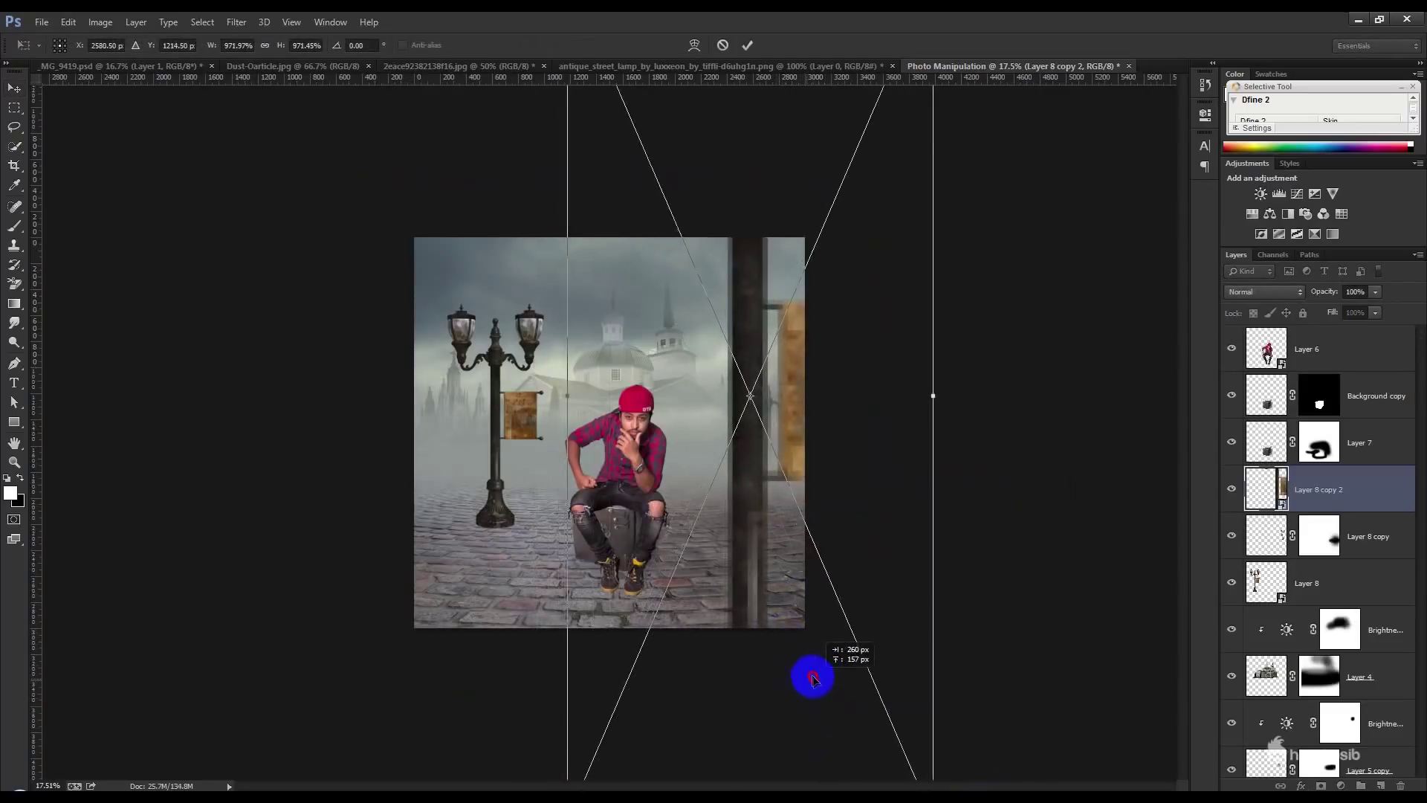
mouse_move(814, 680)
left_mouse_down()
mouse_move(782, 587)
mouse_move(625, 662)
left_mouse_up()
key("Return")
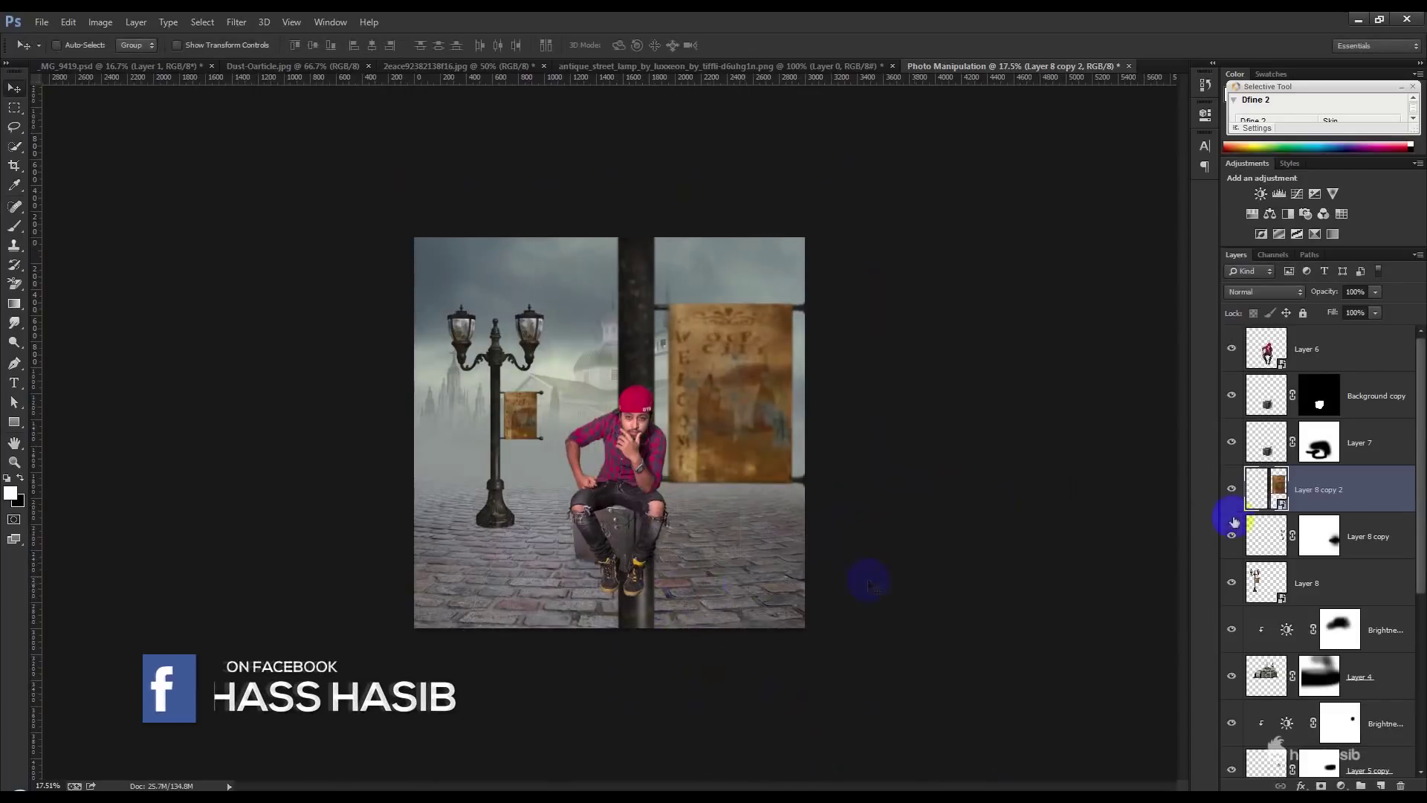
- Move the pole layer to the top, rasterize it, delete its hanging sign and shift it right
left_click_drag(1264, 489, 1264, 350)
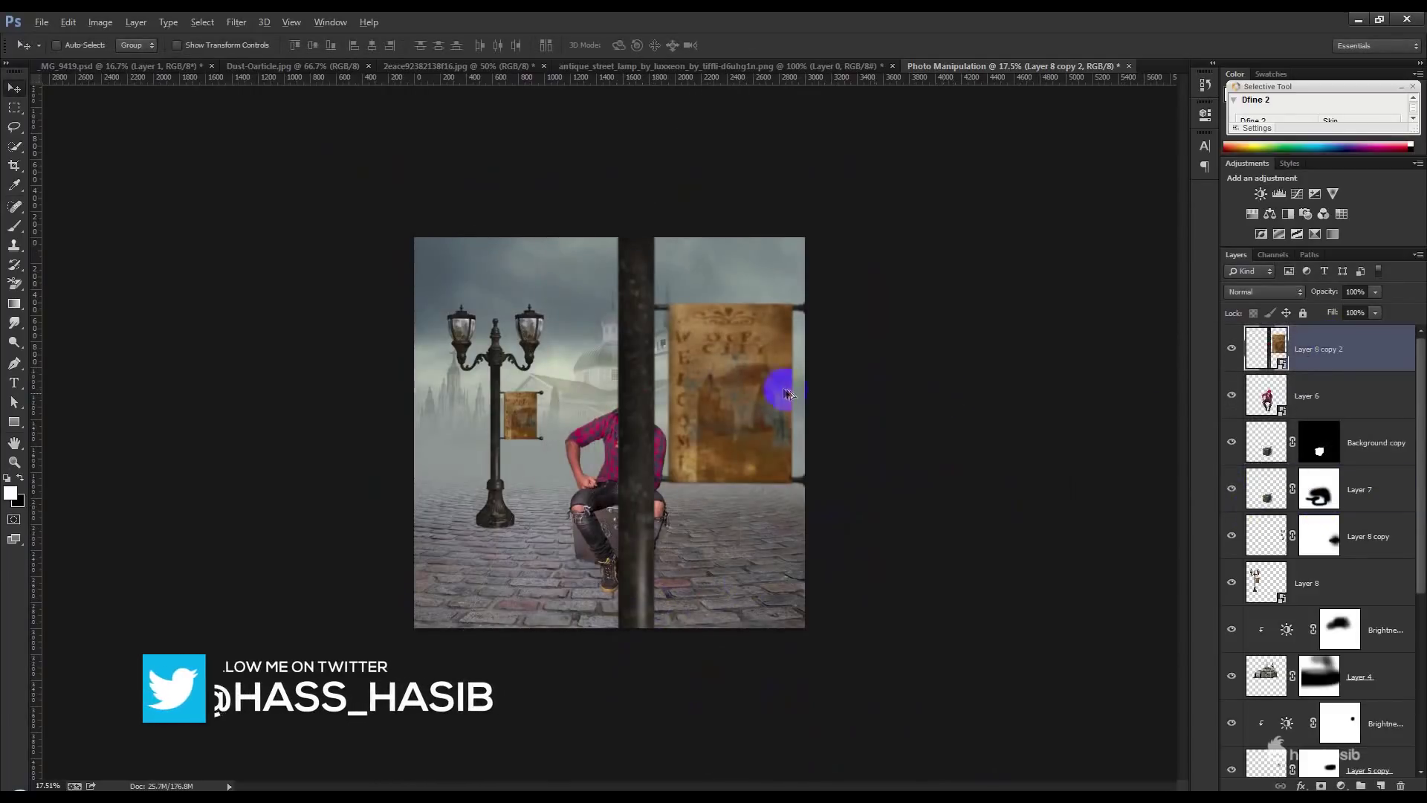
left_click_drag(788, 394, 679, 389)
scroll(679, 389, "up", 1)
right_click(1354, 348)
left_click(1175, 350)
left_click(14, 108)
left_click_drag(580, 233, 972, 694)
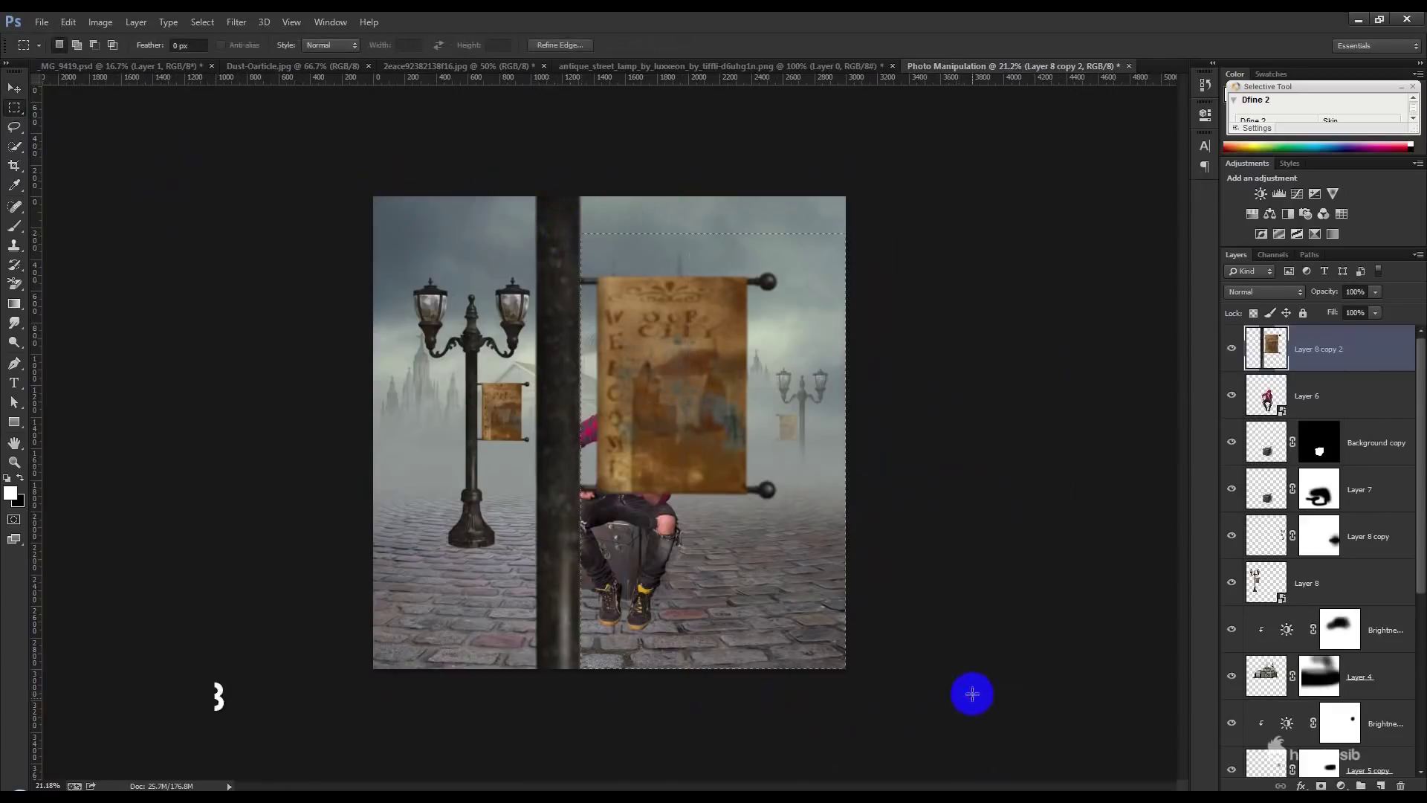
key("Delete")
key("ctrl+d")
left_click(15, 88)
mouse_move(544, 411)
left_mouse_down()
mouse_move(750, 420)
mouse_move(788, 408)
mouse_move(743, 390)
mouse_move(742, 354)
mouse_move(746, 379)
left_mouse_up()
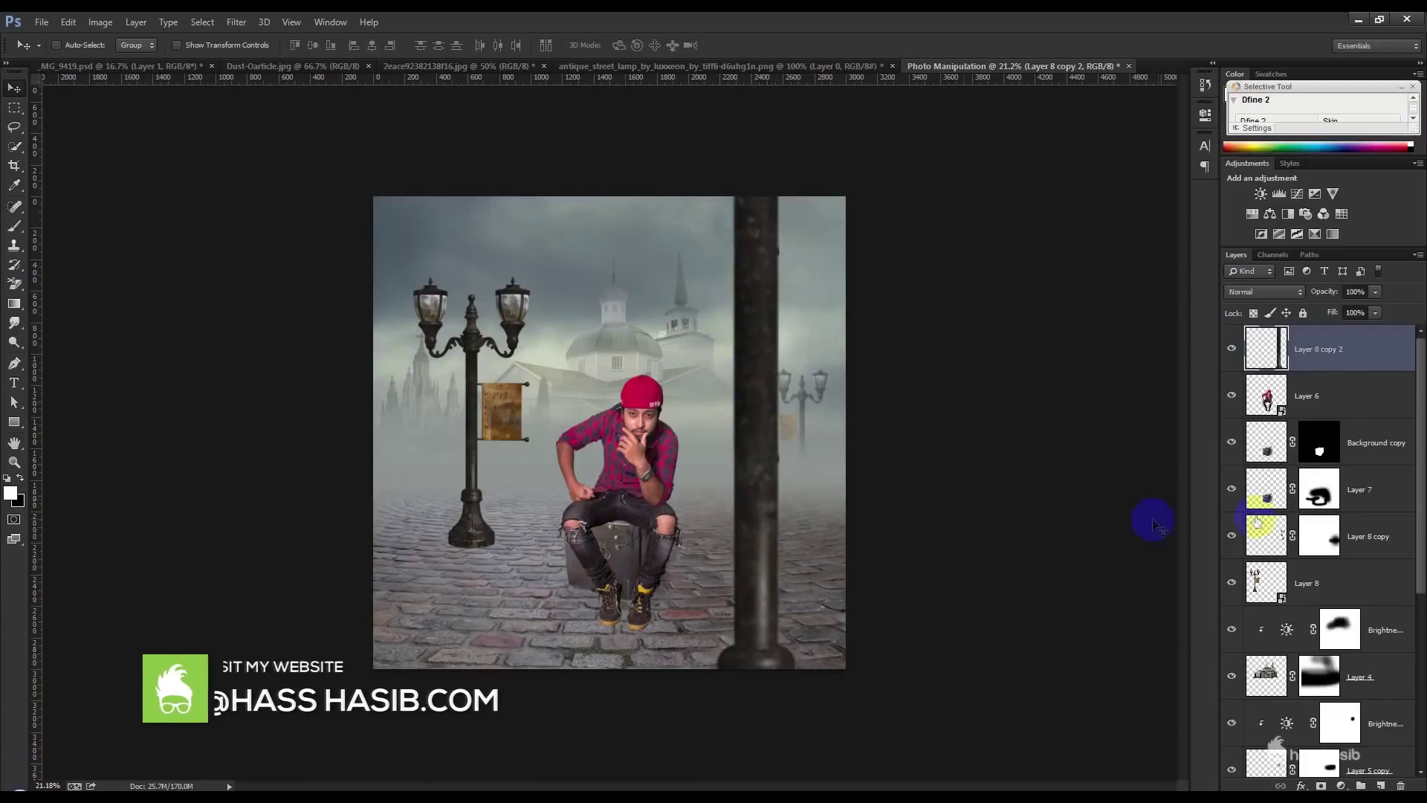
- Move the faded lamp (Layer 8 copy) into the fog and reposition the tall foreground pole
left_click(1390, 541)
left_click_drag(867, 495, 770, 491)
mouse_move(1329, 360)
left_mouse_down()
mouse_move(818, 480)
mouse_move(828, 631)
left_mouse_up()
left_click(1338, 533)
left_click_drag(903, 459, 928, 478)
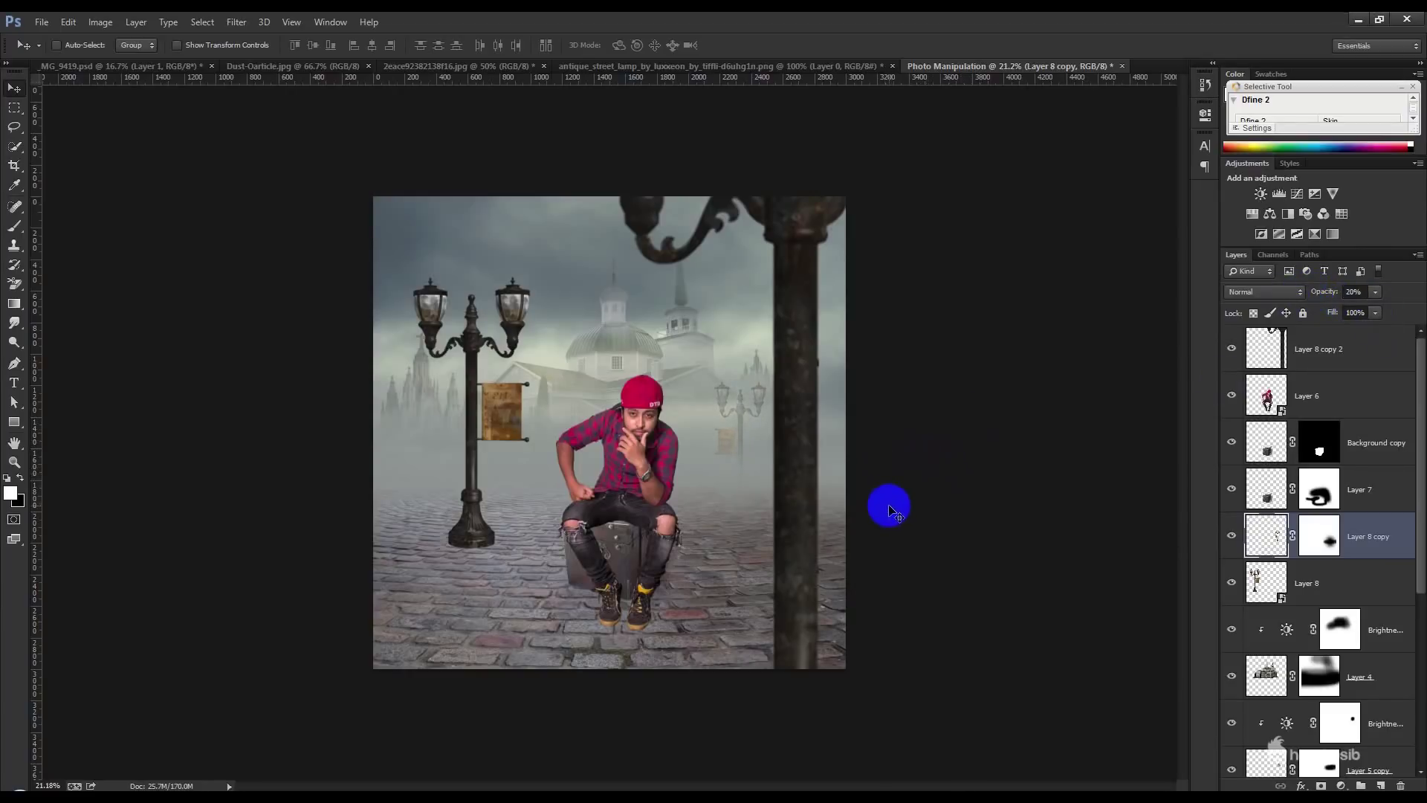
key("ctrl+plus")
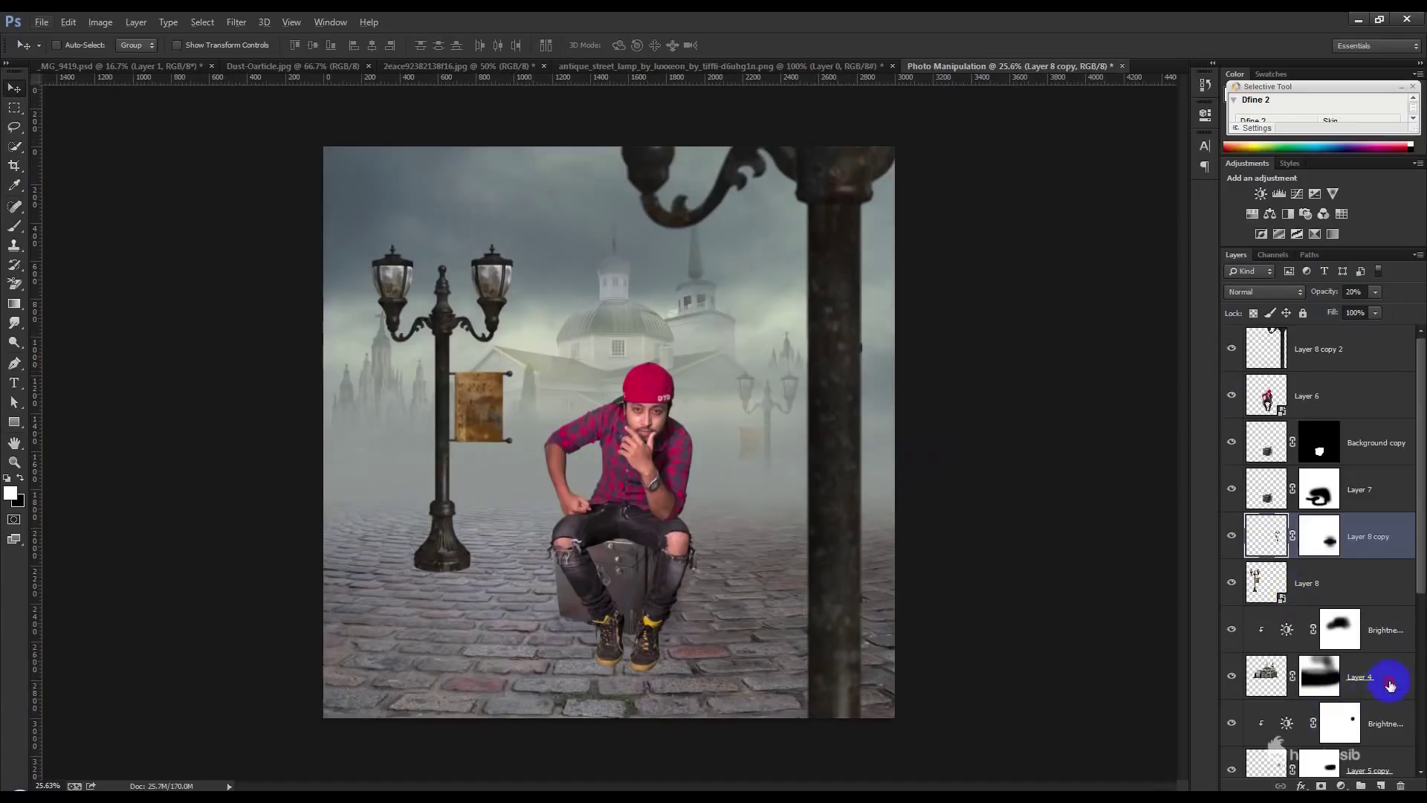
- Apply a 4.2 px Gaussian Blur to the domed church layer, Layer 4
left_click(1390, 686)
left_click(237, 22)
mouse_move(323, 208)
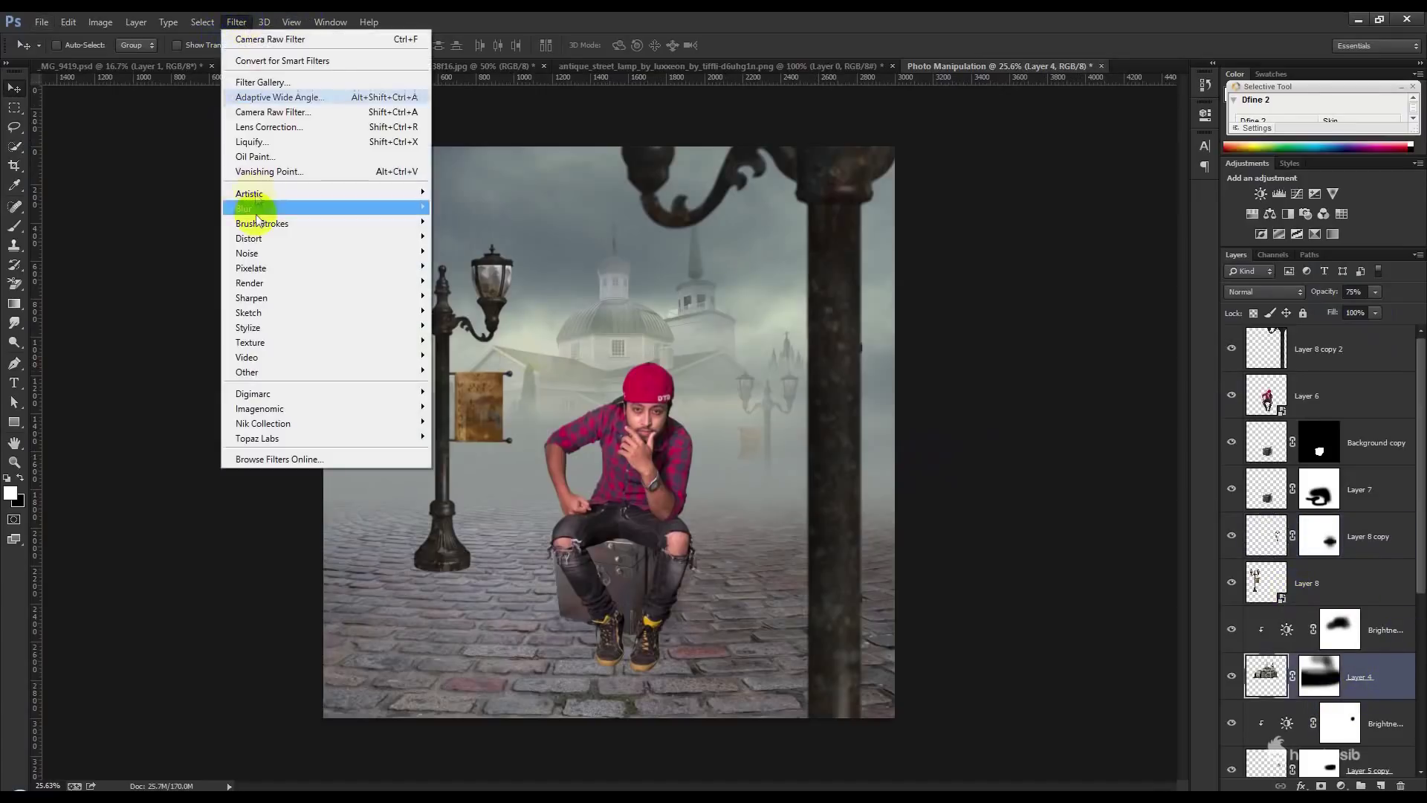
left_click(483, 318)
left_click_drag(1132, 357, 1115, 358)
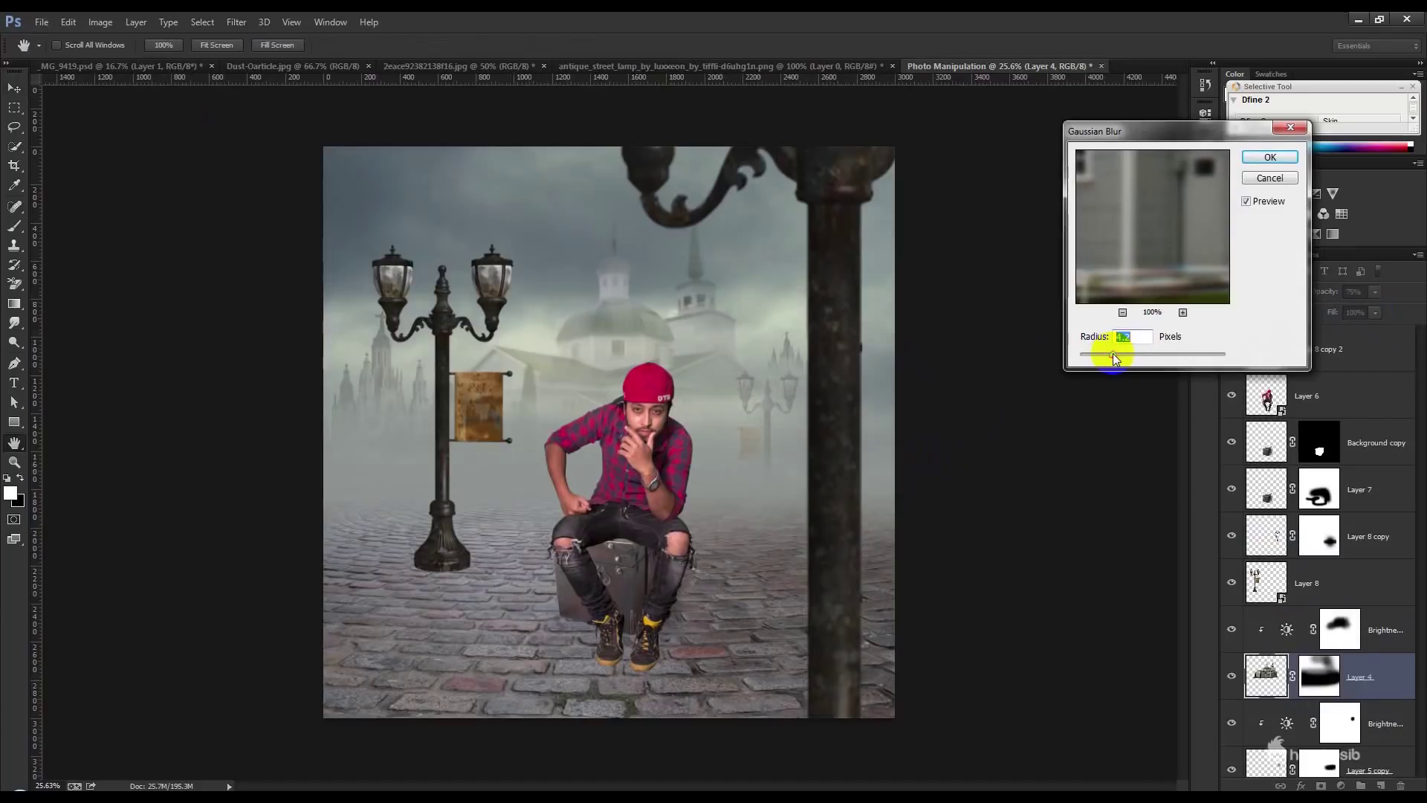
left_click(1270, 157)
scroll(1381, 673, "down", 2)
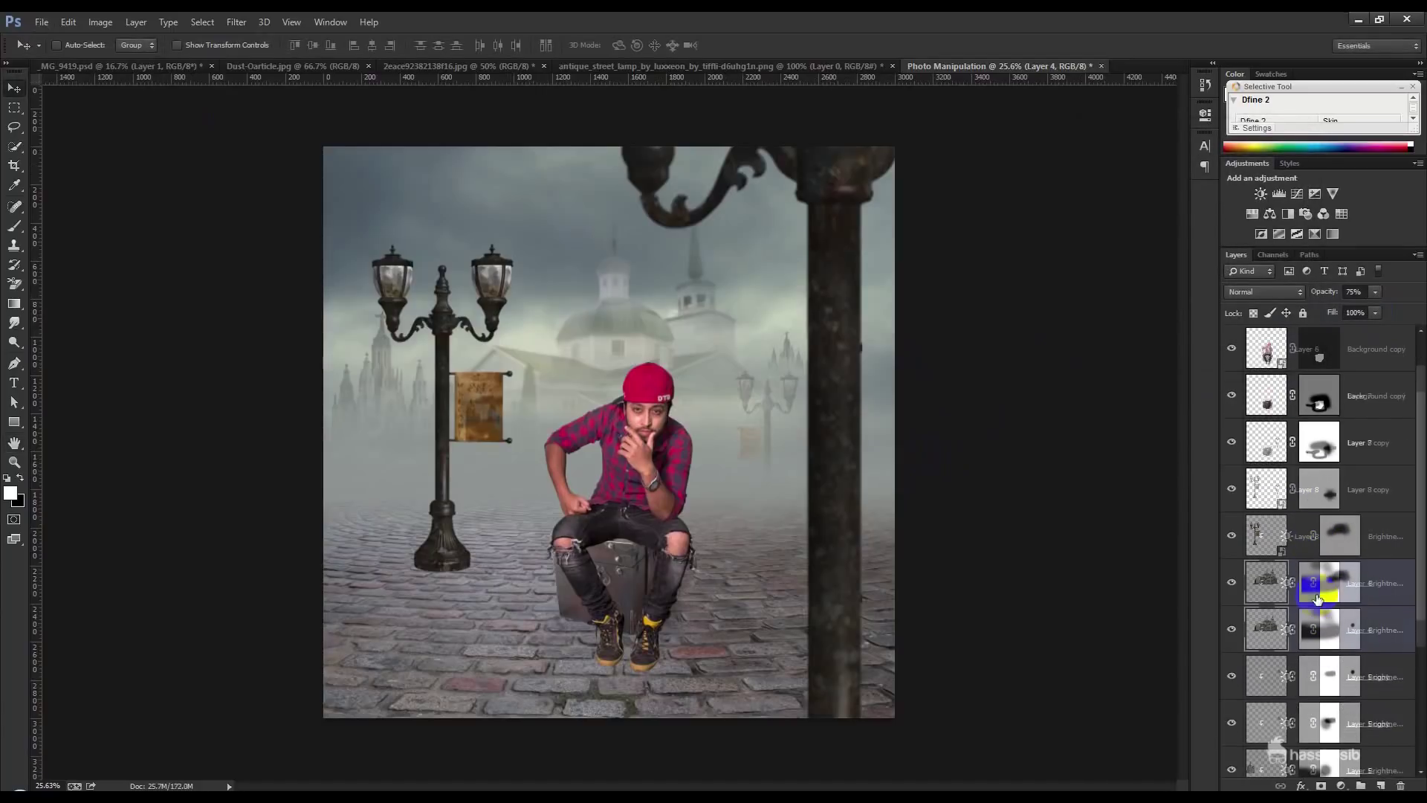
- Reapply the same Gaussian Blur to Layer 5 copy and Layer 5
left_click(1382, 673)
left_click(236, 21)
scroll(1374, 725, "down", 1)
left_click(1374, 725)
left_click(236, 21)
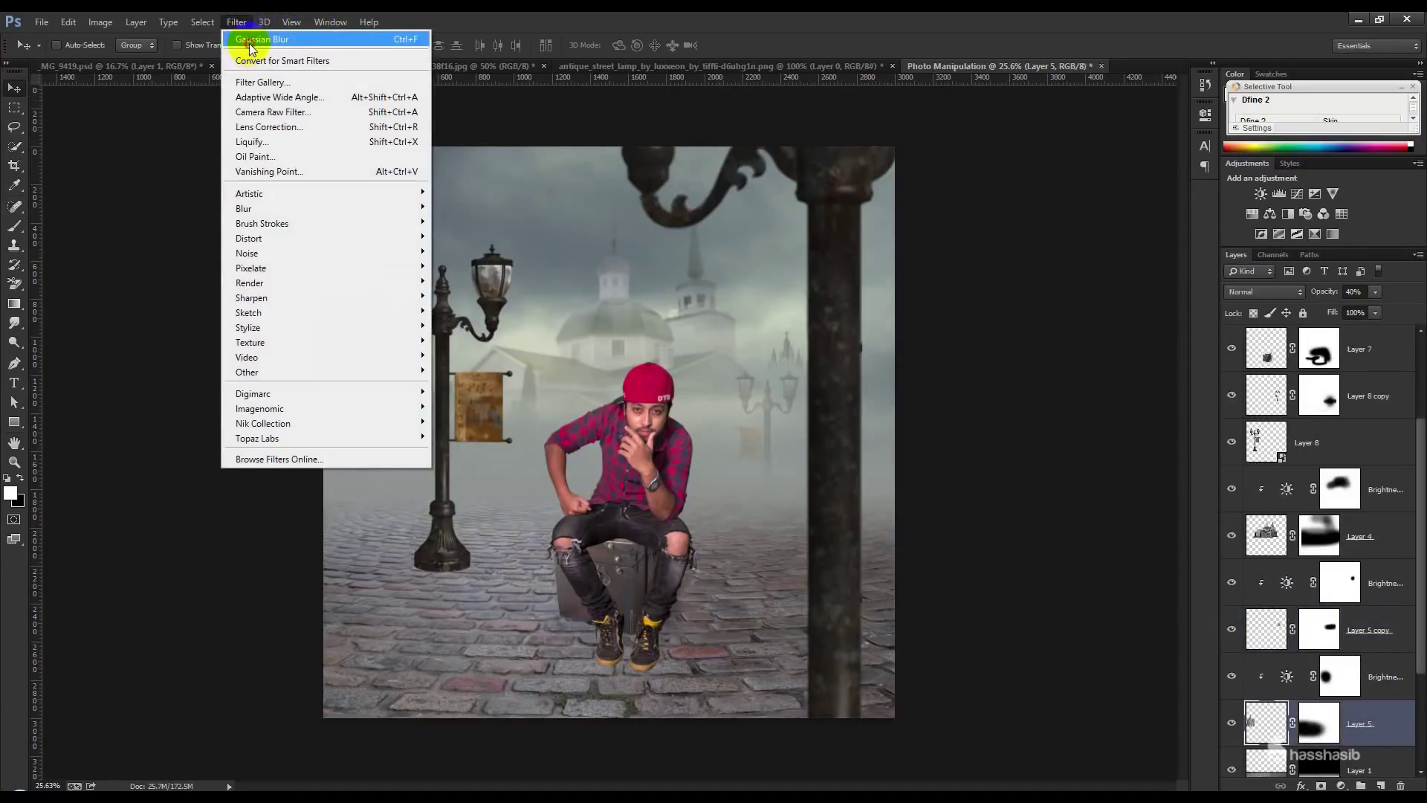
left_click(253, 38)
left_click_drag(398, 379, 379, 377)
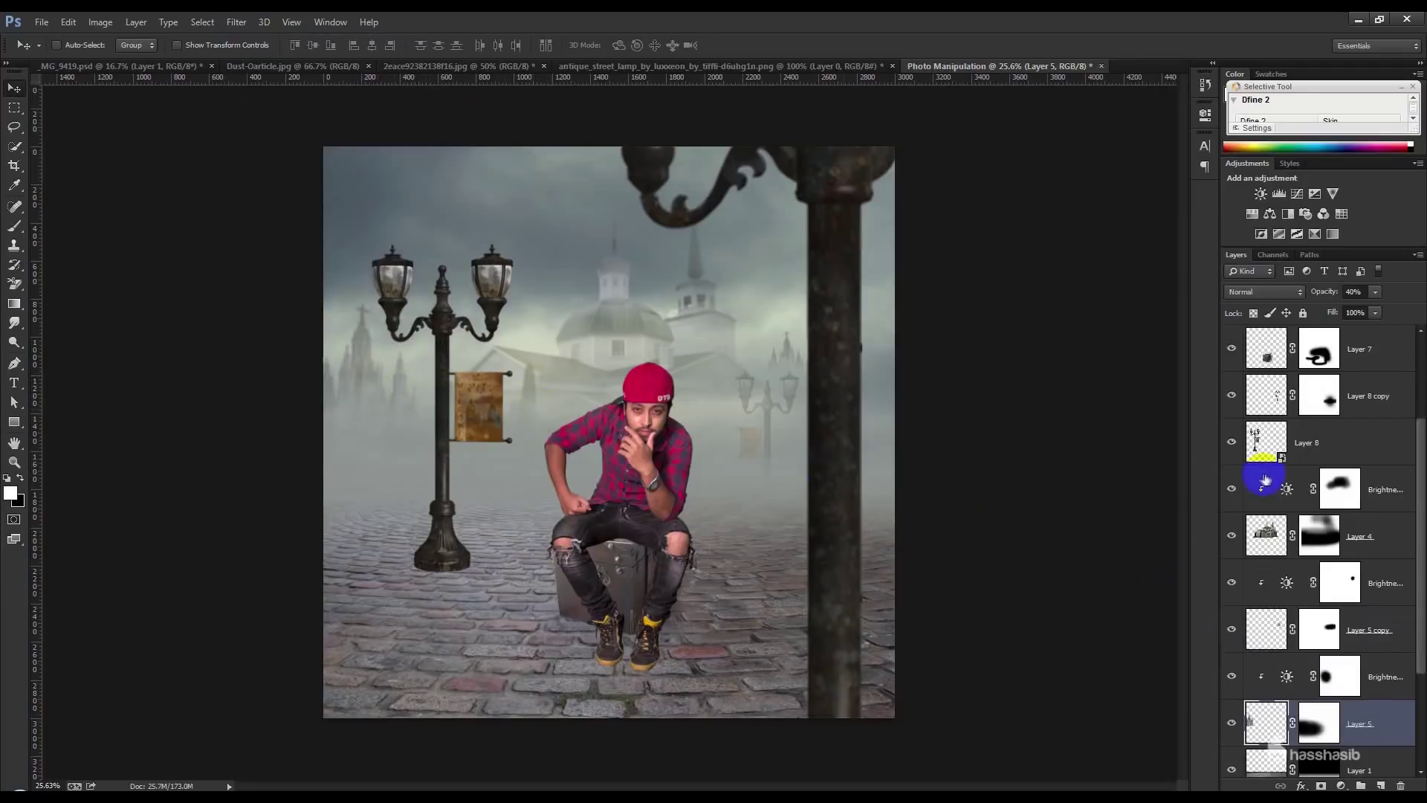
scroll(1376, 401, "up", 3)
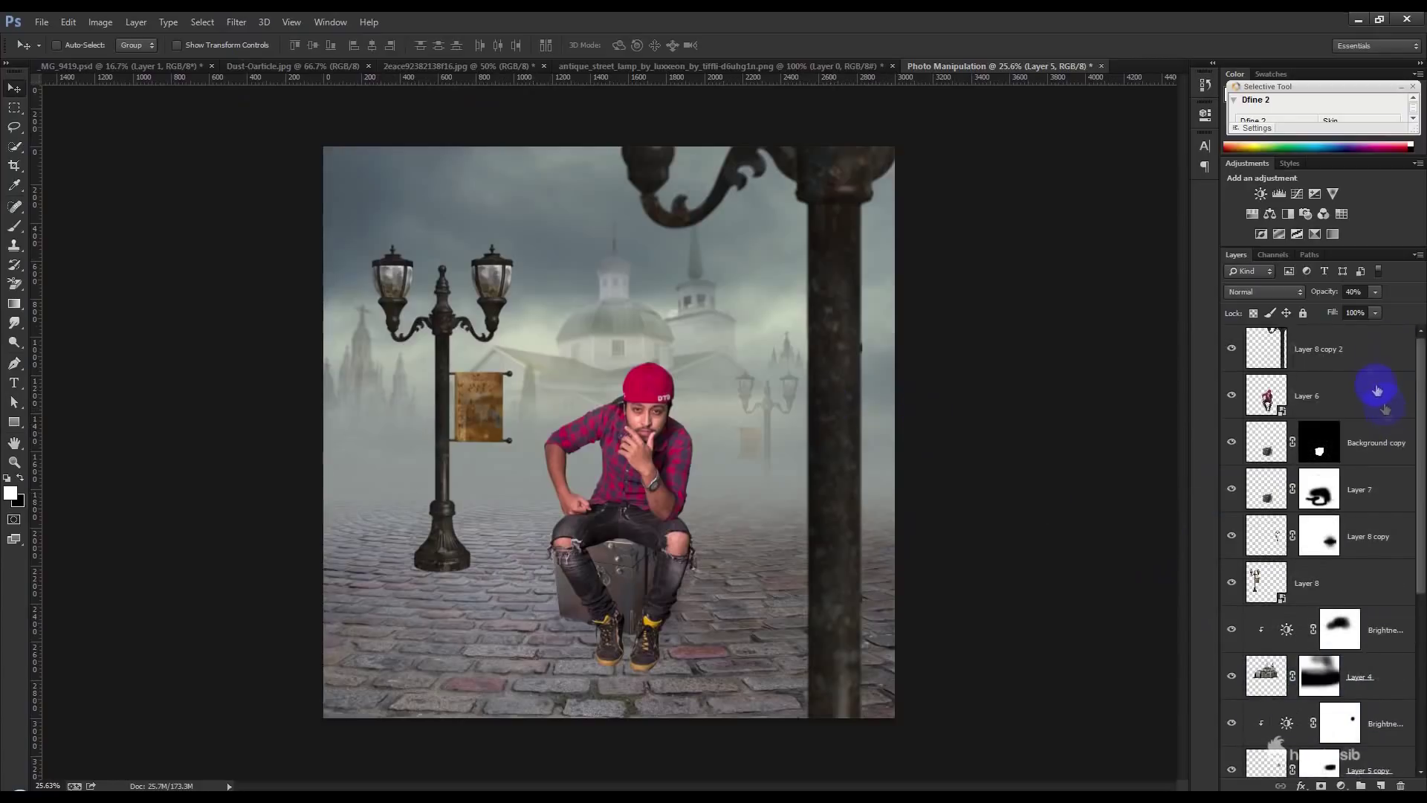
- Heavily Gaussian-blur the foreground pole and brighten it with a Curves midtone lift
left_click(1314, 347)
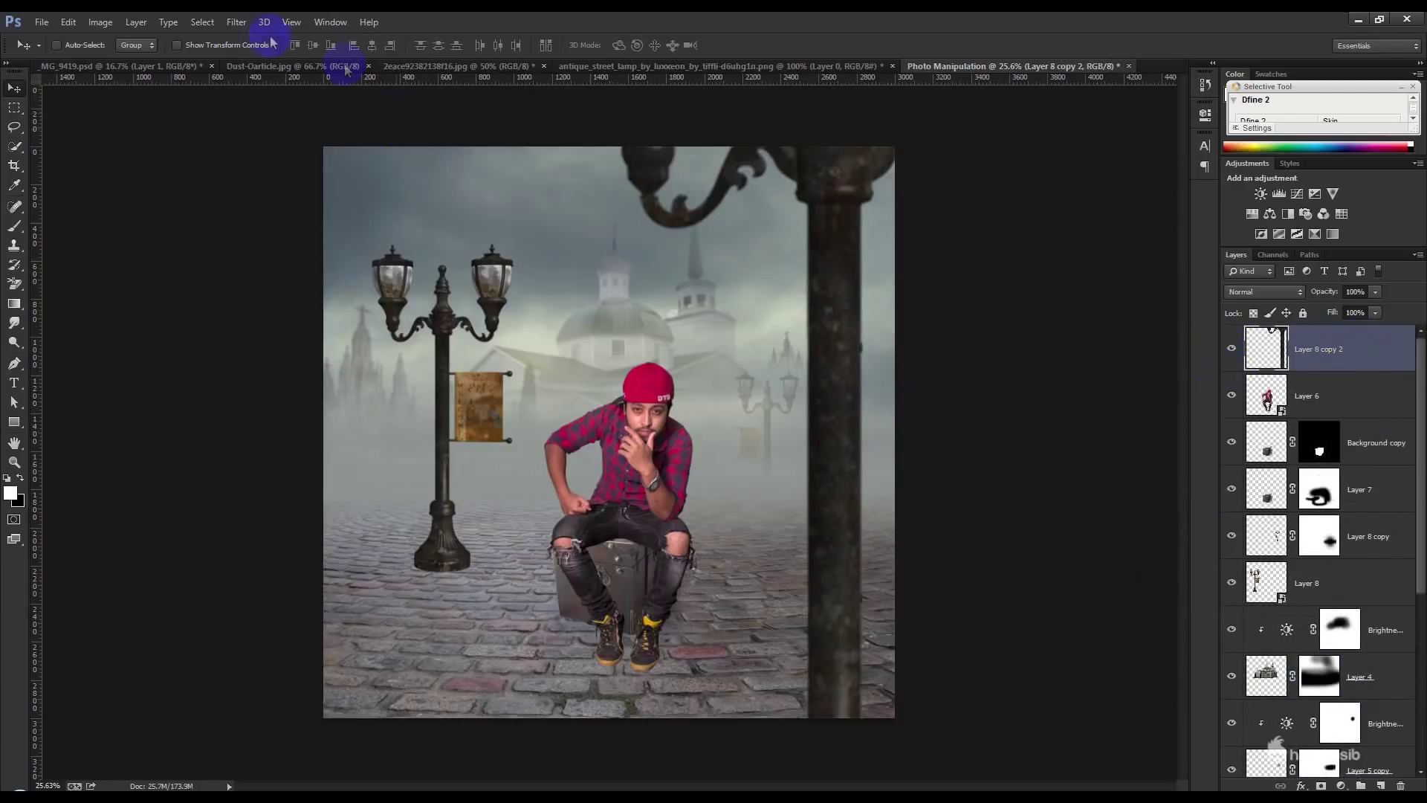
left_click(237, 21)
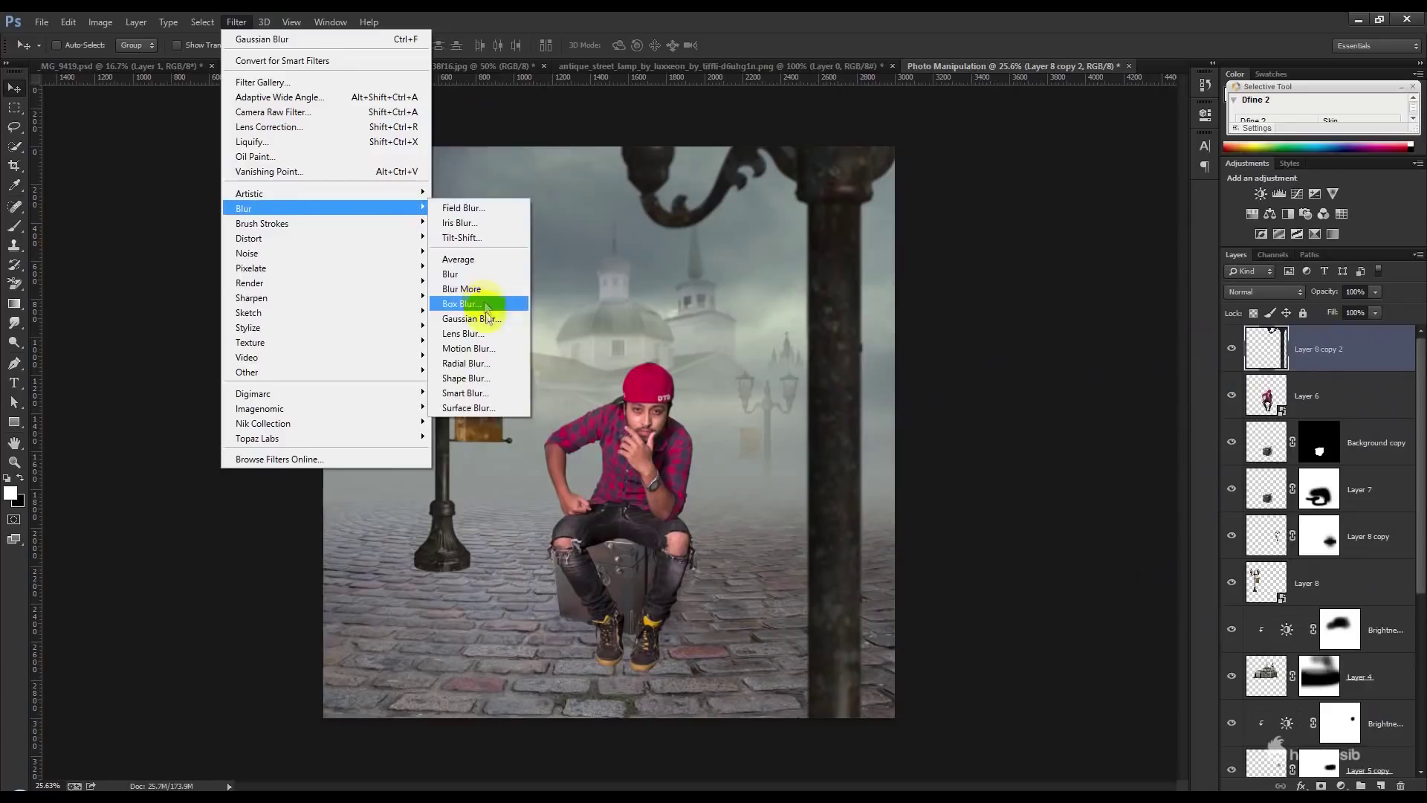
left_click(469, 318)
left_click_drag(1113, 355, 1148, 354)
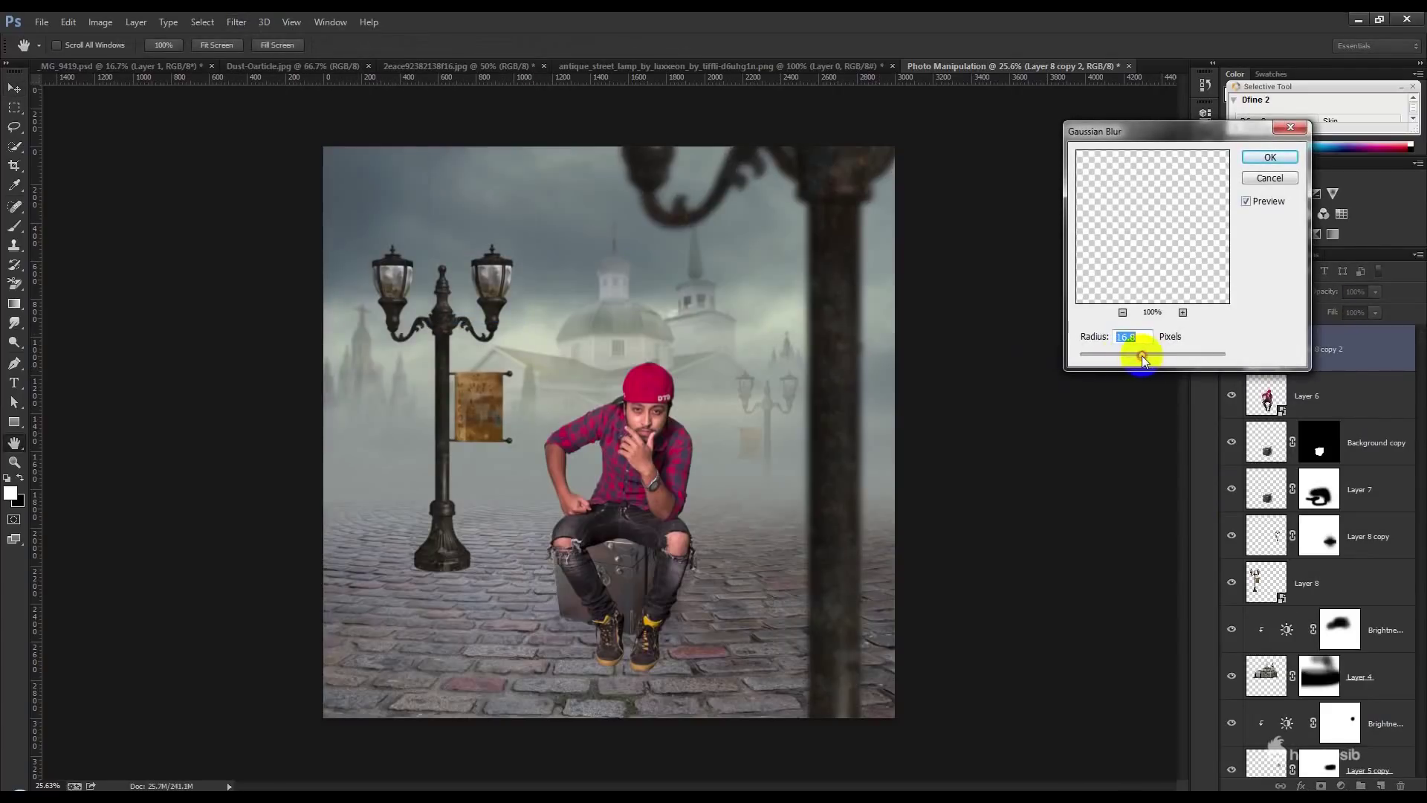
left_click(1271, 157)
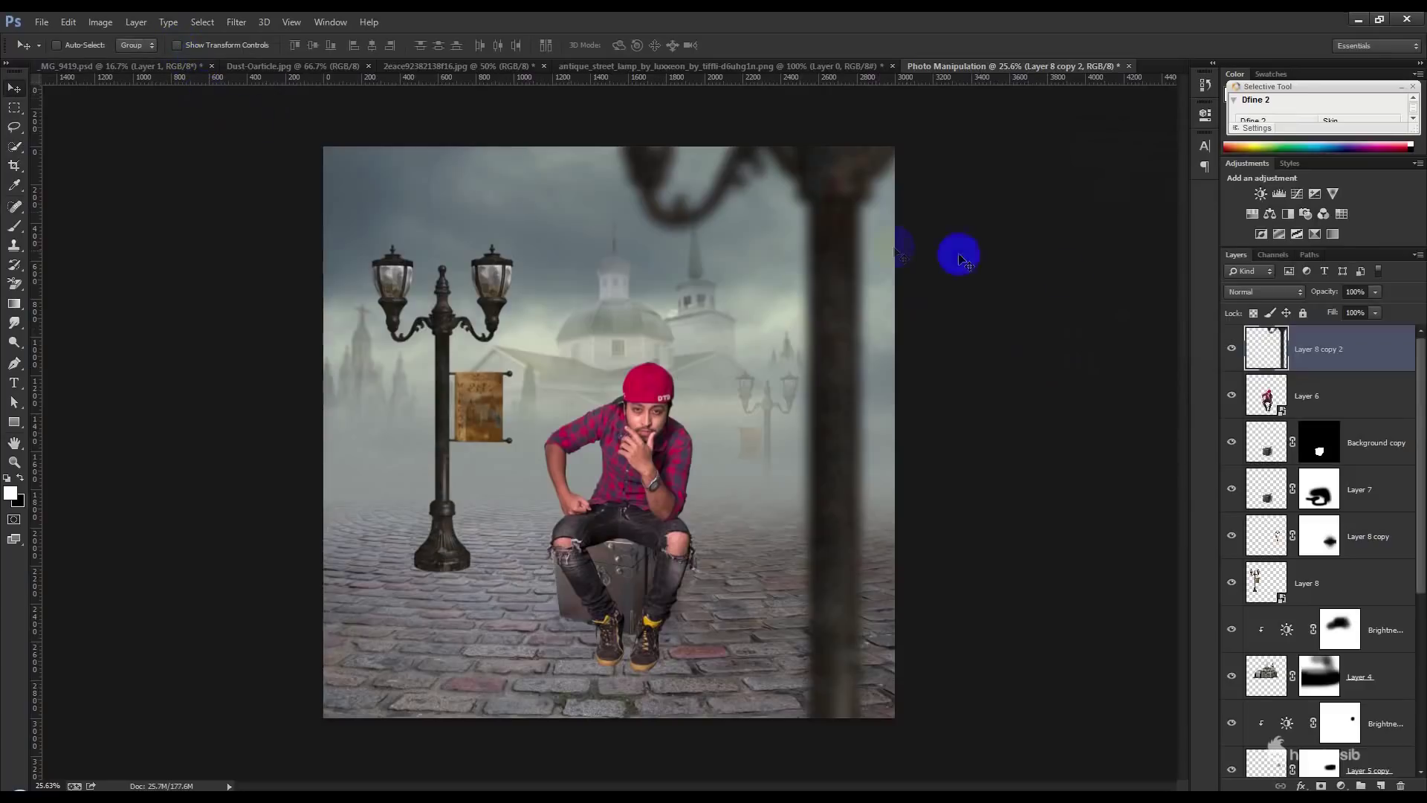
key("ctrl+m")
left_click_drag(1150, 333, 1151, 313)
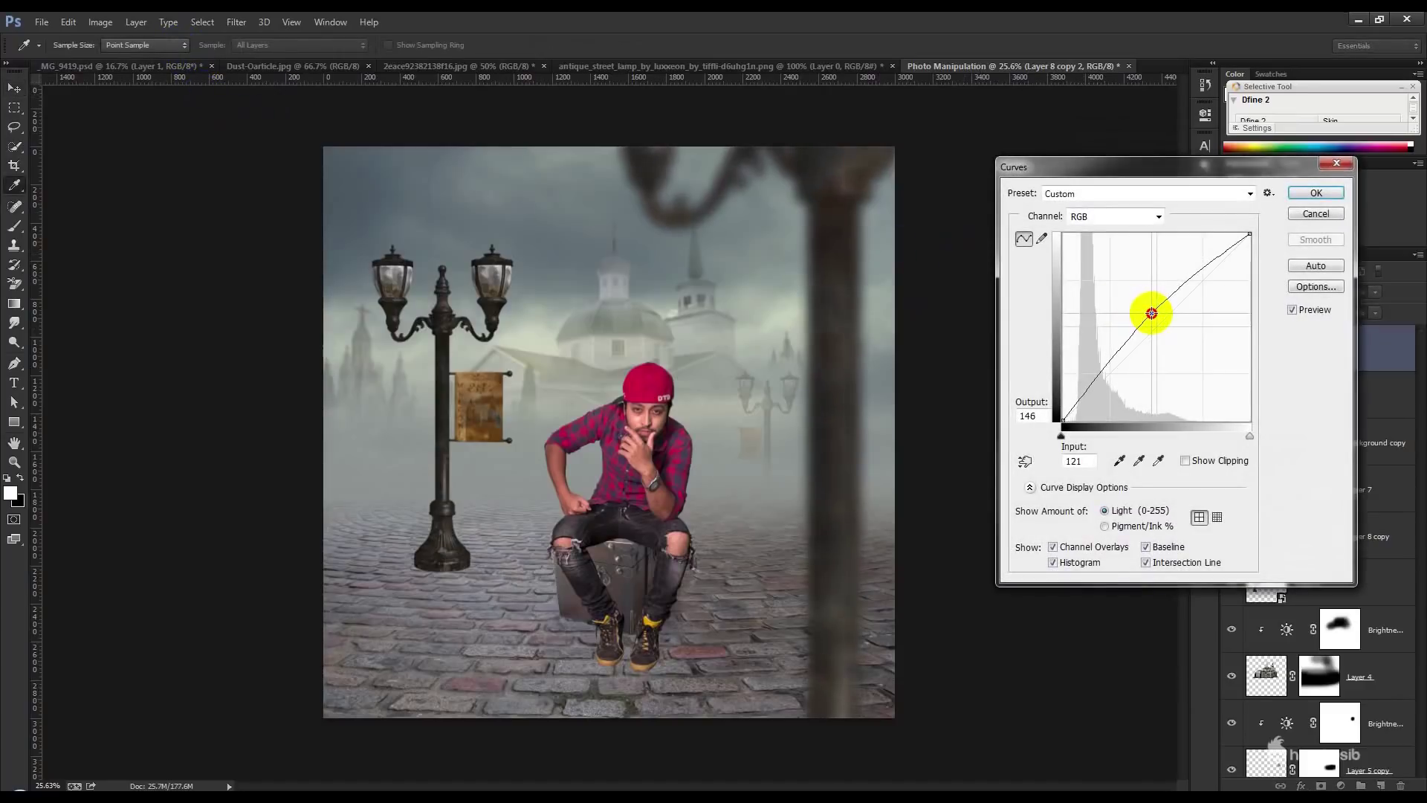
left_click(1315, 192)
- Set the faded lamp to 20% opacity, nudge it, and Gaussian-blur it
left_click(1320, 537)
key("2")
left_click_drag(836, 448, 849, 444)
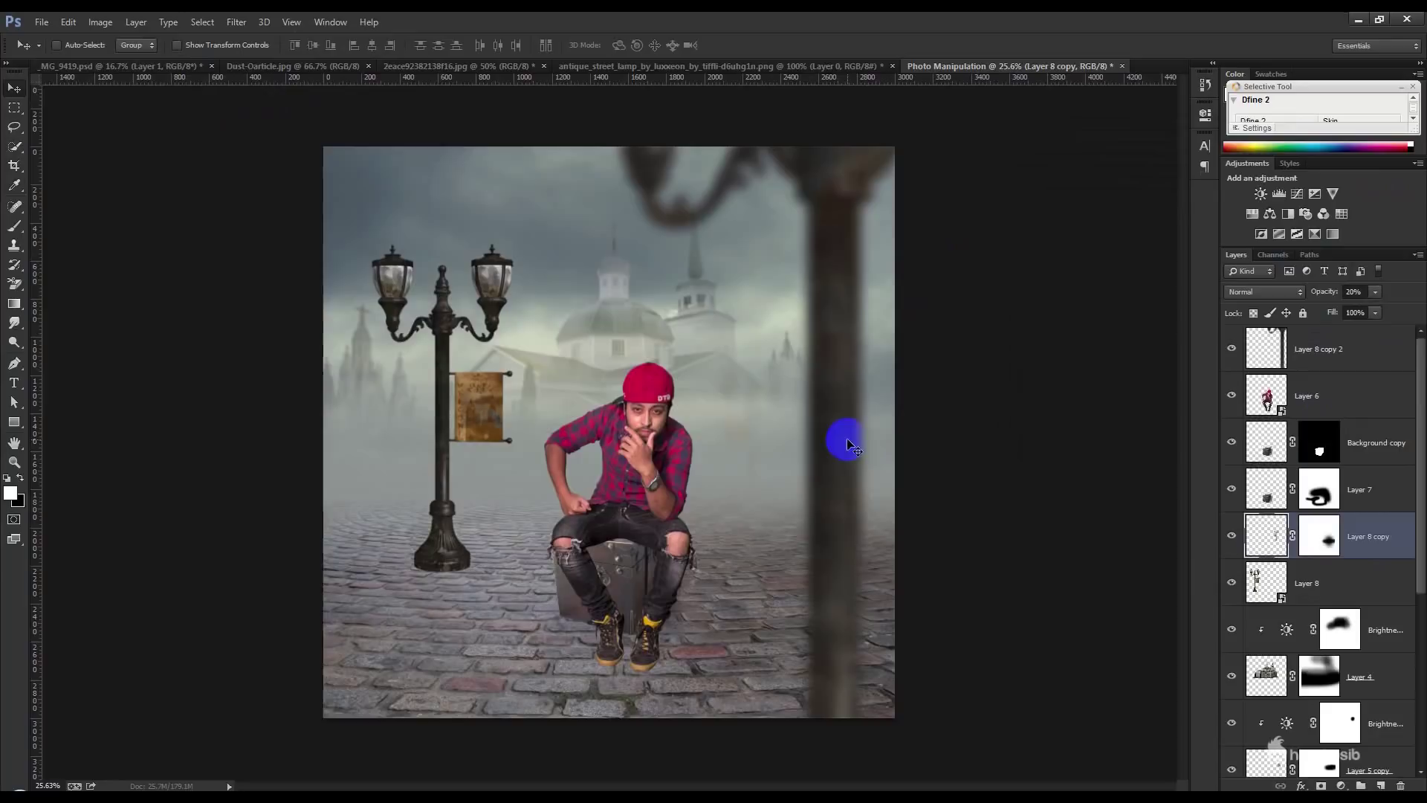
left_click(236, 21)
mouse_move(326, 208)
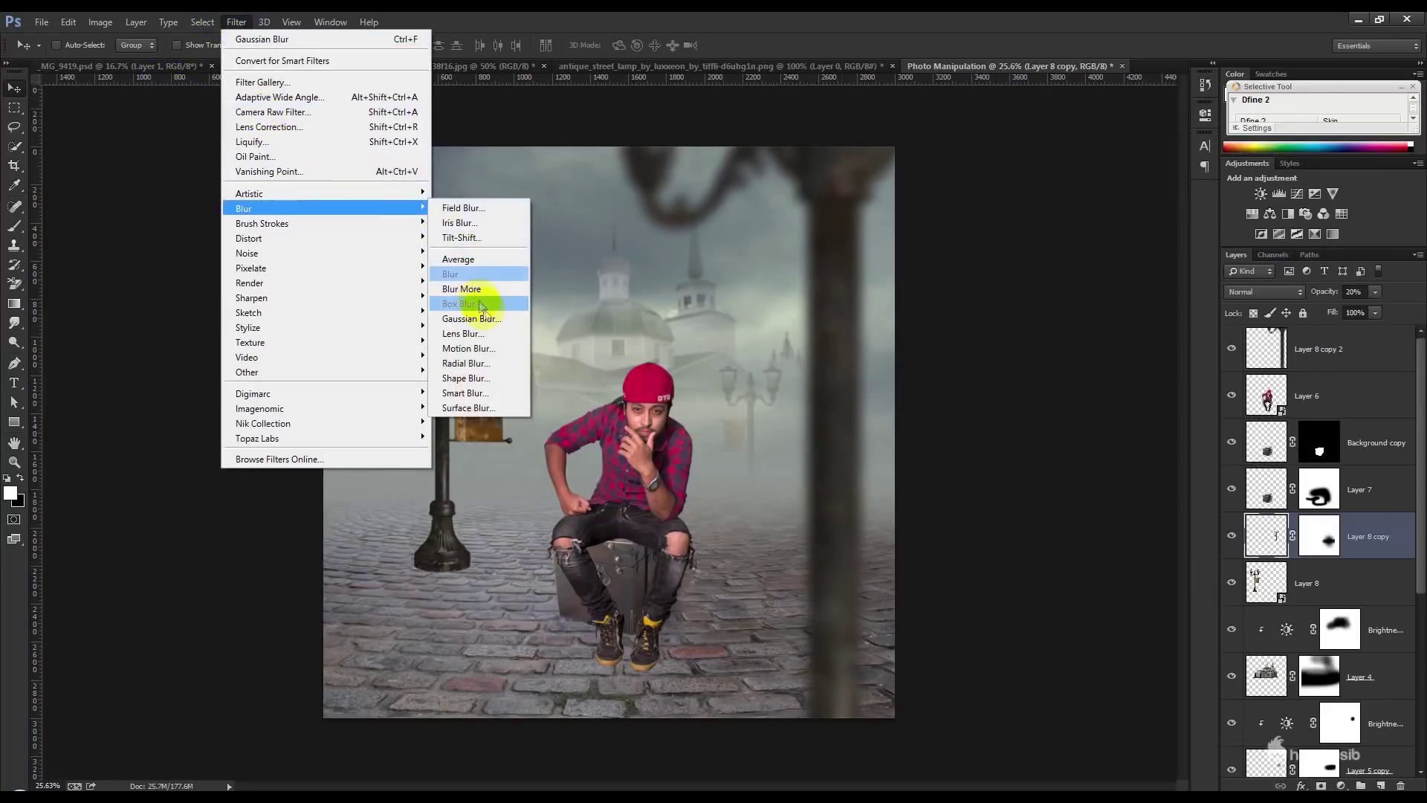
left_click(483, 318)
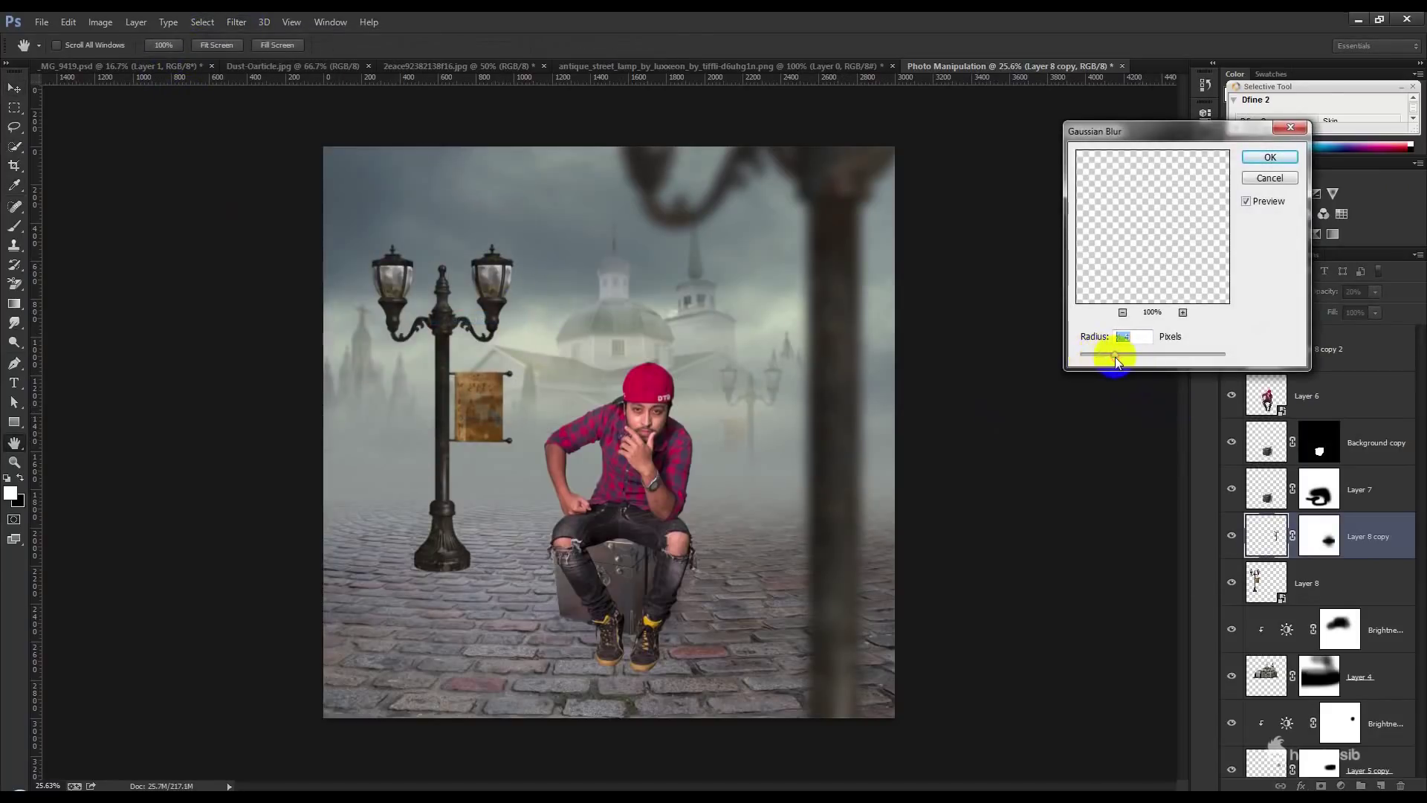
left_click(1270, 157)
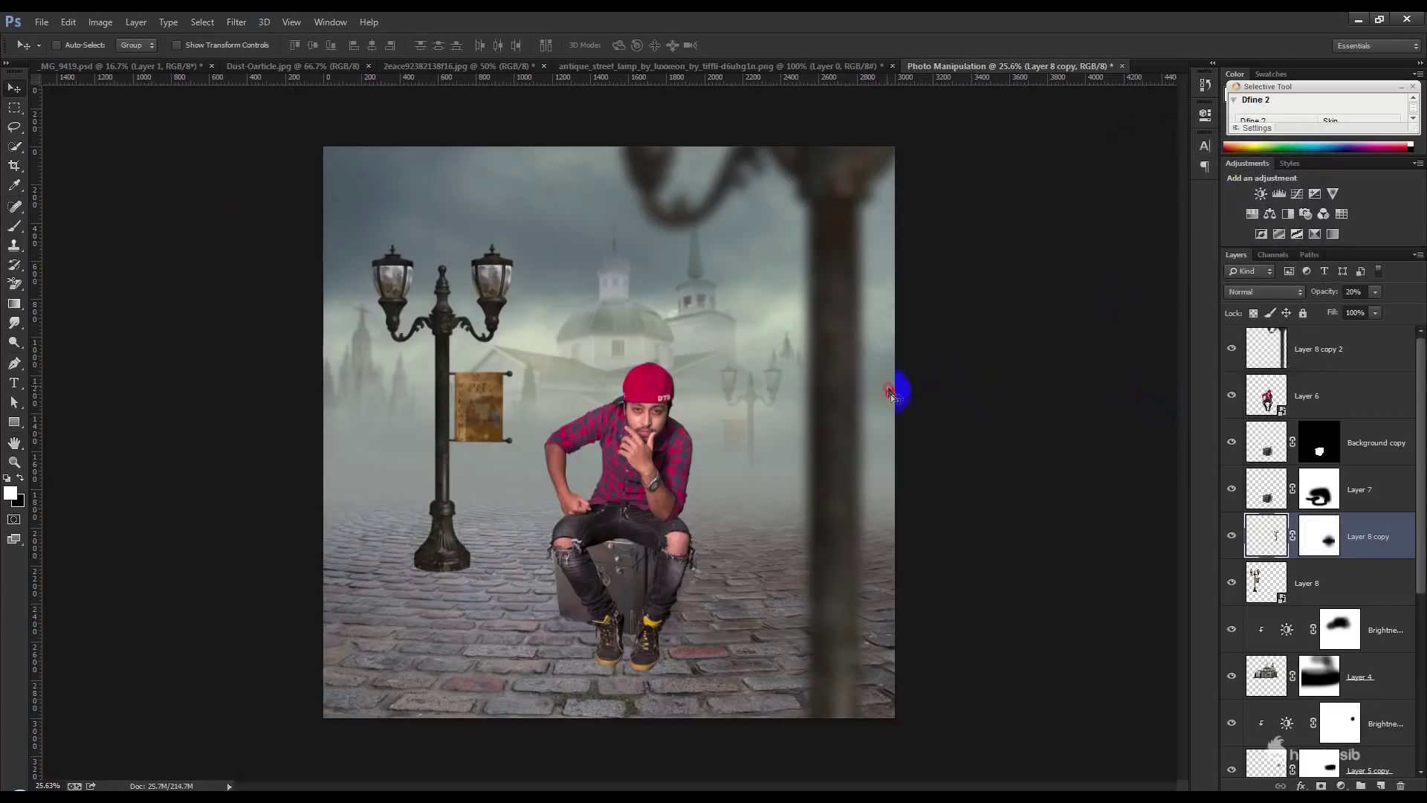
scroll(557, 372, "up", 1)
scroll(549, 361, "up", 1)
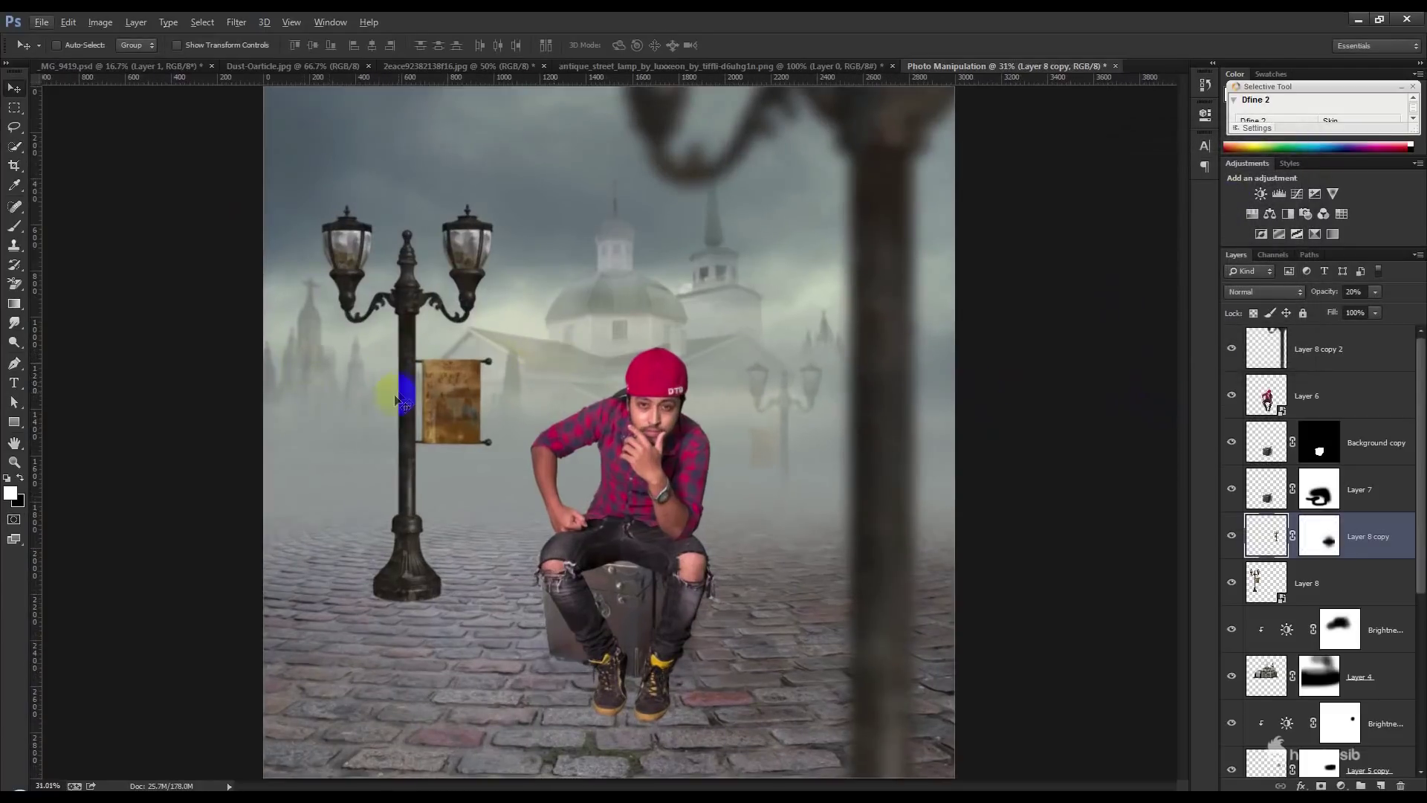
- Zoom in on the lamp post base and add a new empty layer for its shadow
left_click(1370, 624)
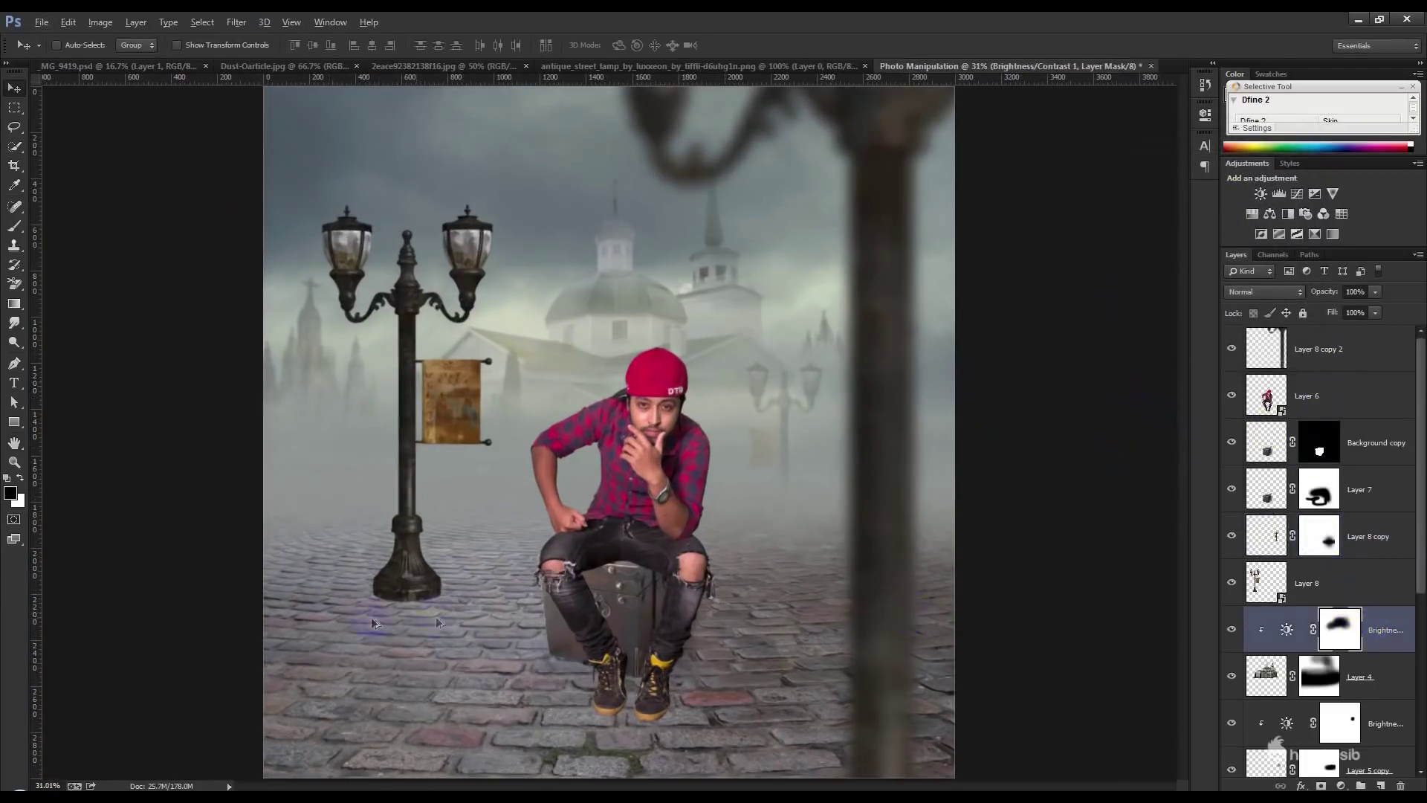
scroll(427, 564, "up", 5)
scroll(491, 530, "up", 5)
scroll(502, 565, "up", 3)
scroll(502, 565, "up", 1)
left_click_drag(502, 565, 371, 419)
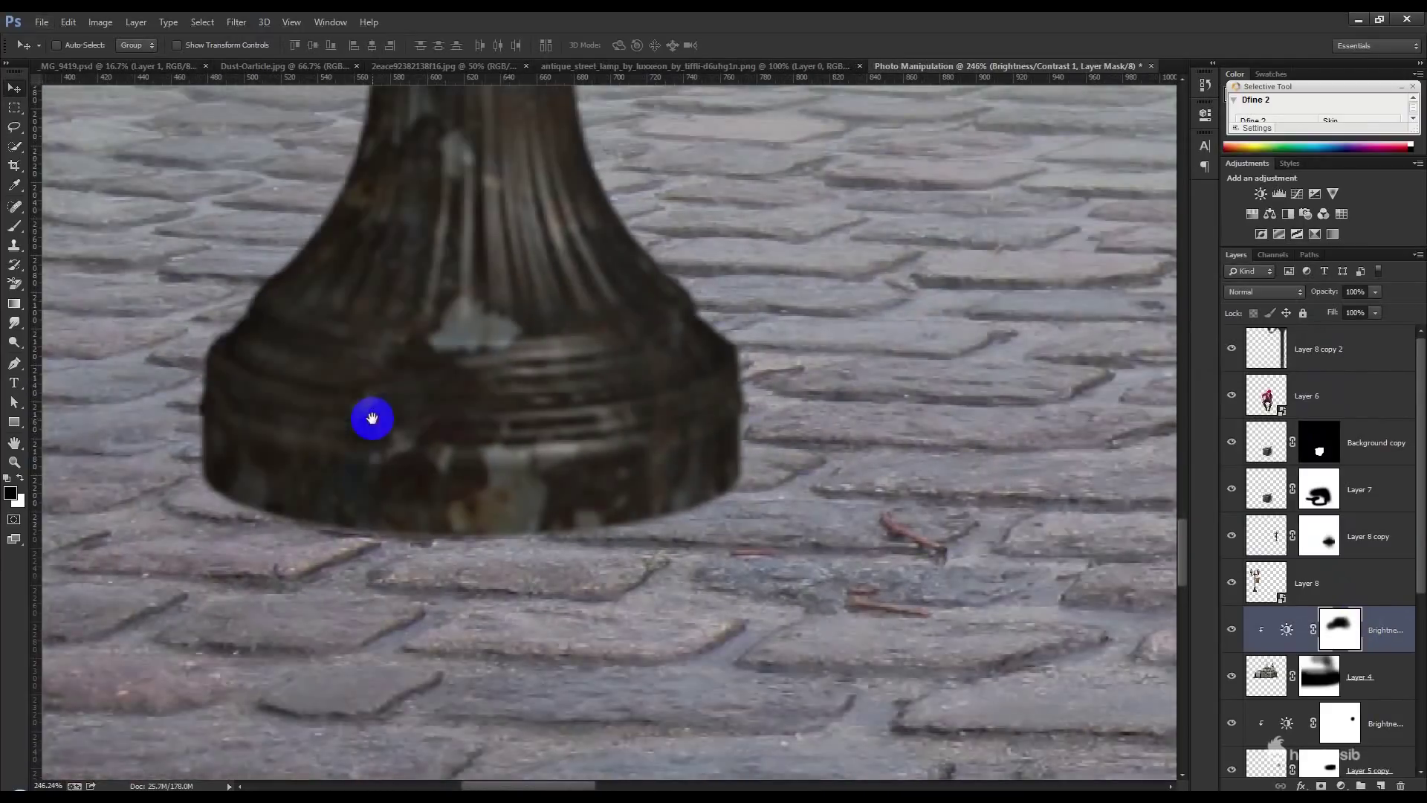
left_click(14, 226)
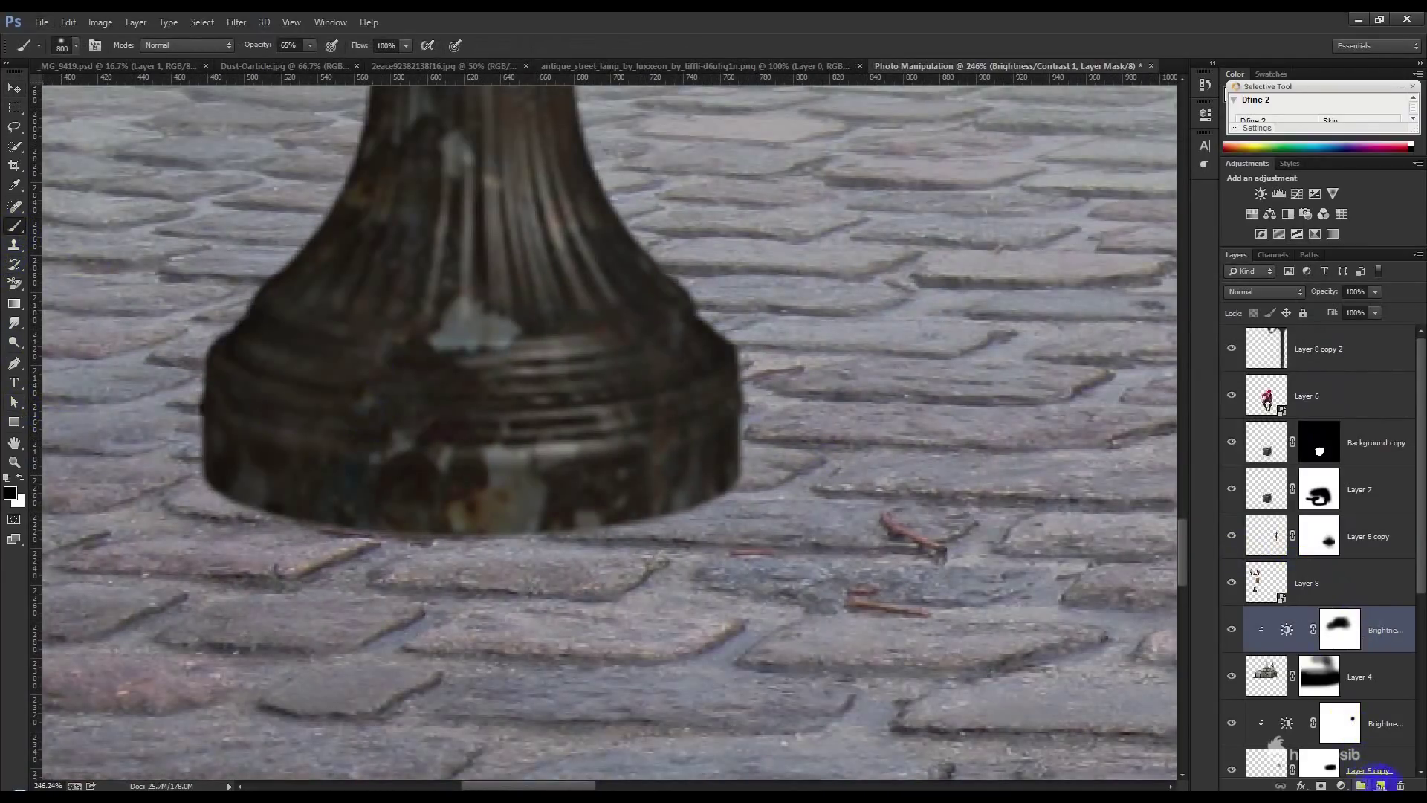
left_click(1379, 786)
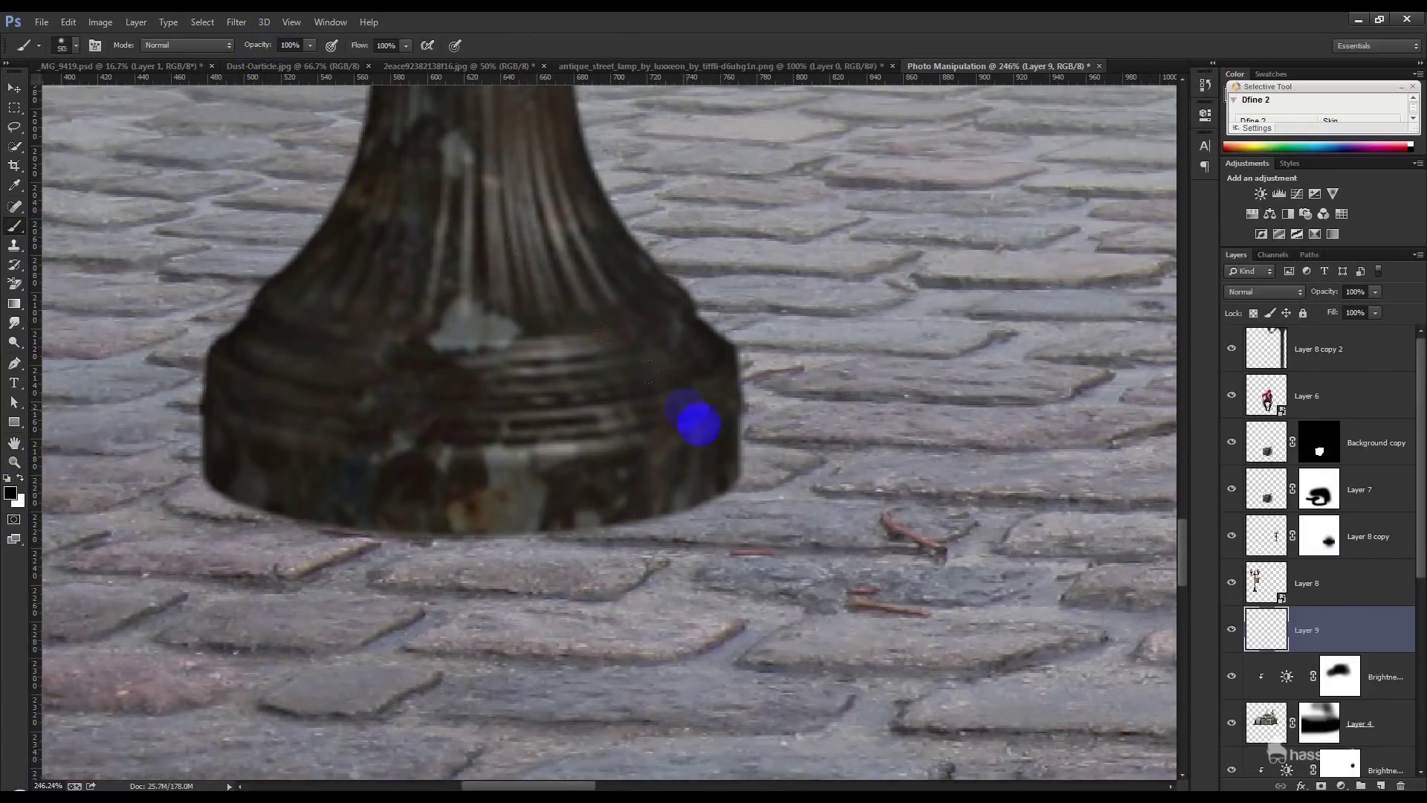
- Paint a soft dark dab and transform it into a flat shadow under the lamp base
right_click(717, 429)
left_click(879, 18)
left_click(853, 430)
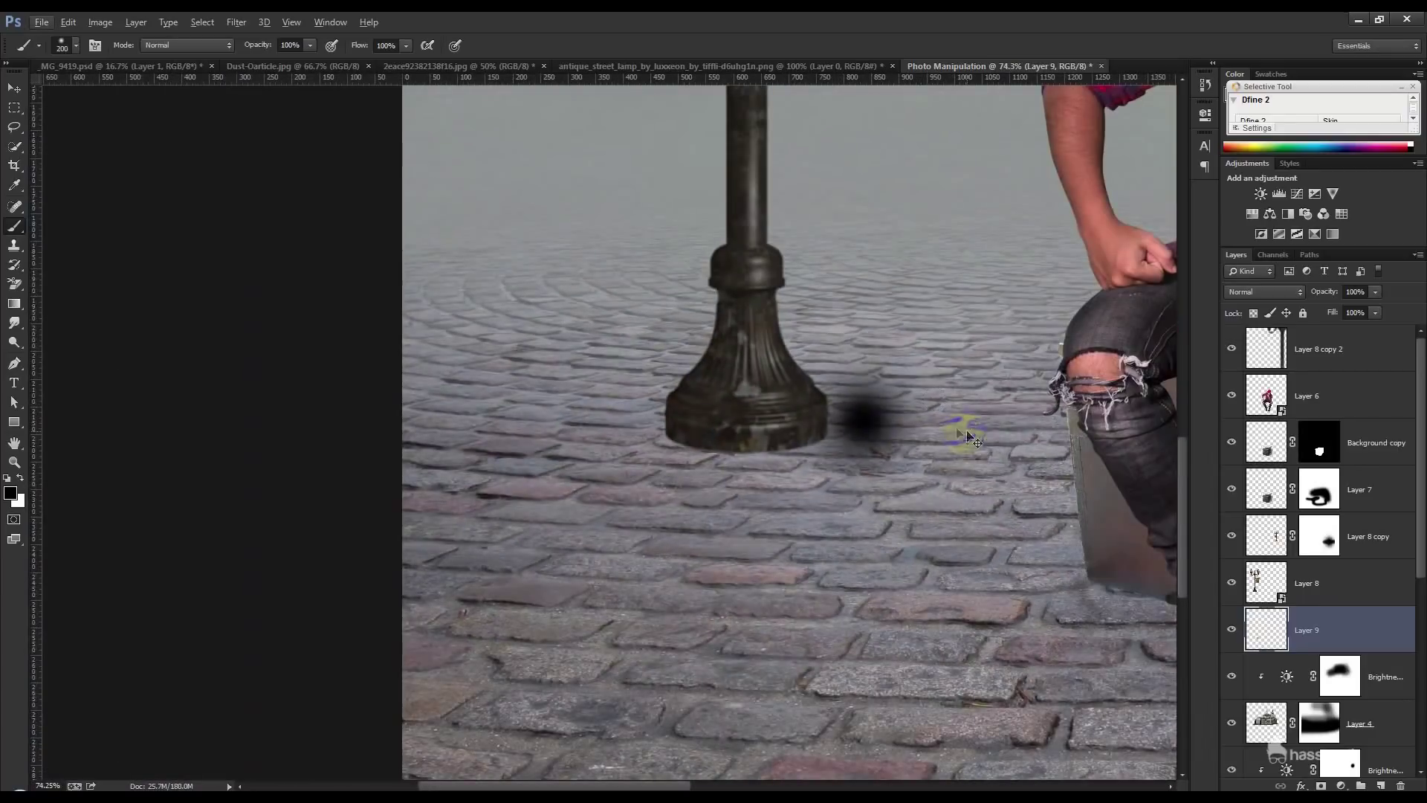
key("ctrl+t")
mouse_move(860, 322)
left_mouse_down()
mouse_move(860, 429)
mouse_move(810, 442)
mouse_move(791, 427)
mouse_move(935, 437)
left_mouse_up()
mouse_move(765, 468)
left_mouse_down()
mouse_move(765, 489)
mouse_move(790, 464)
left_mouse_up()
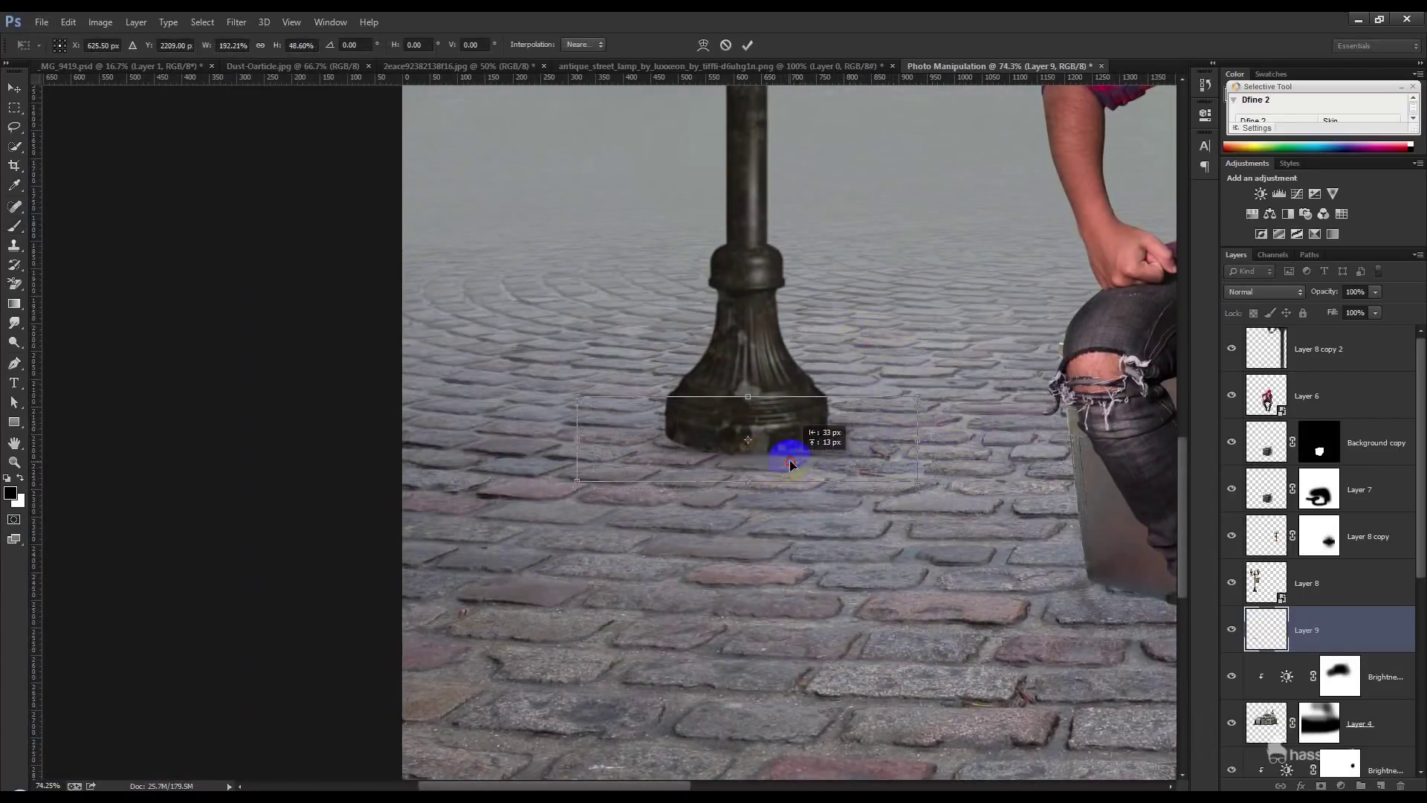
left_click_drag(943, 447, 967, 440)
left_click_drag(751, 485, 760, 479)
key("Return")
- Select Layer 6 and Layer 7 together and nudge the man slightly left and down
key("ctrl+0")
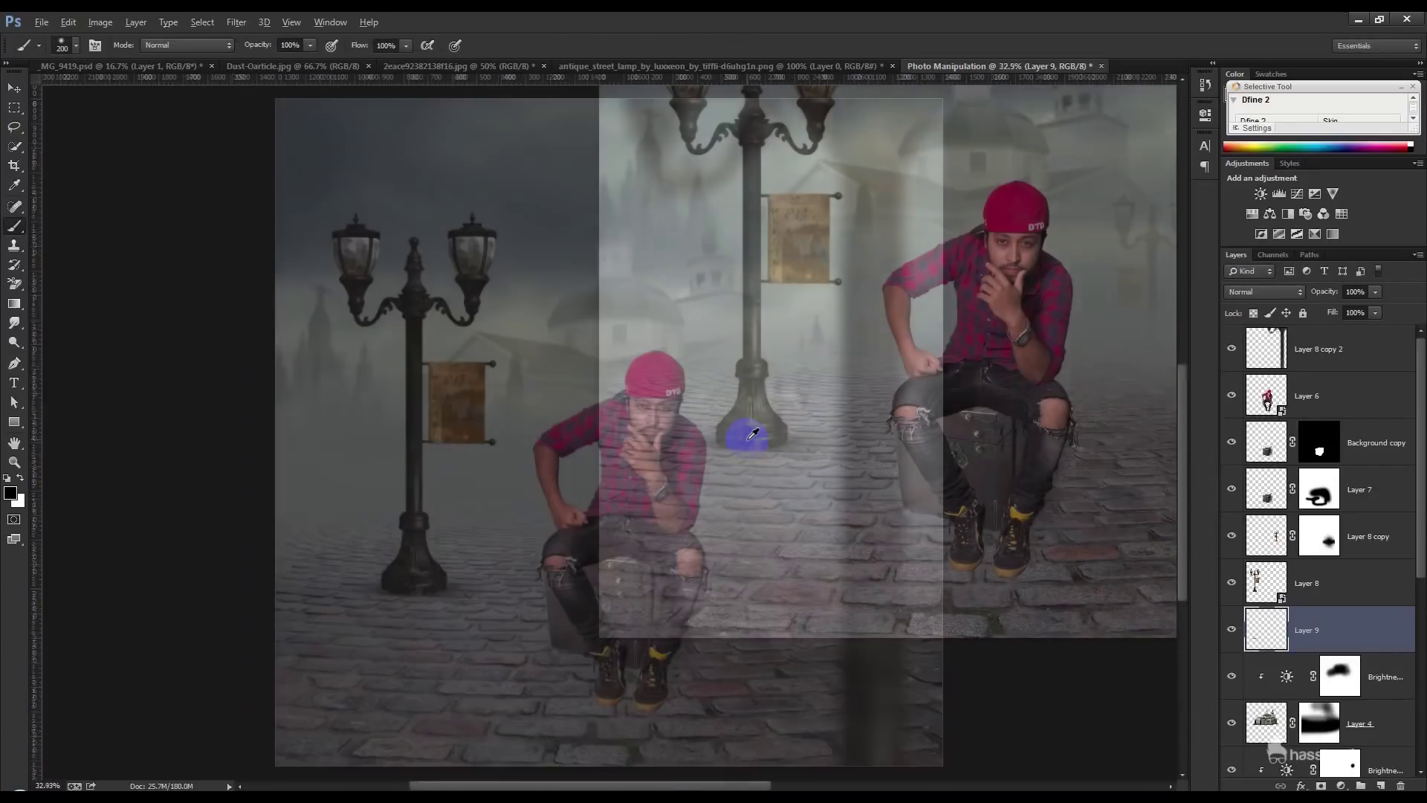
left_click(15, 87)
scroll(425, 498, "up", 1)
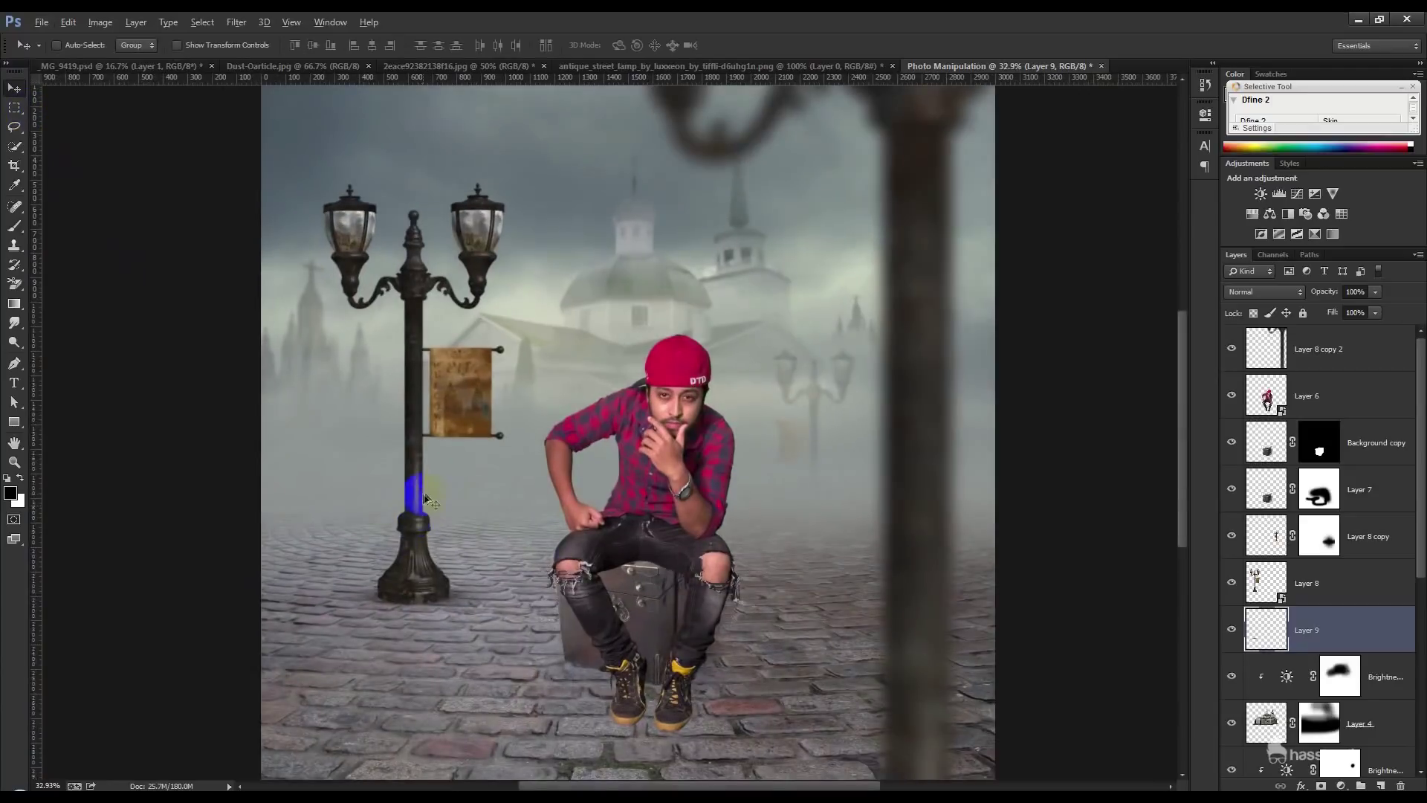
scroll(595, 573, "down", 1)
scroll(525, 543, "up", 1)
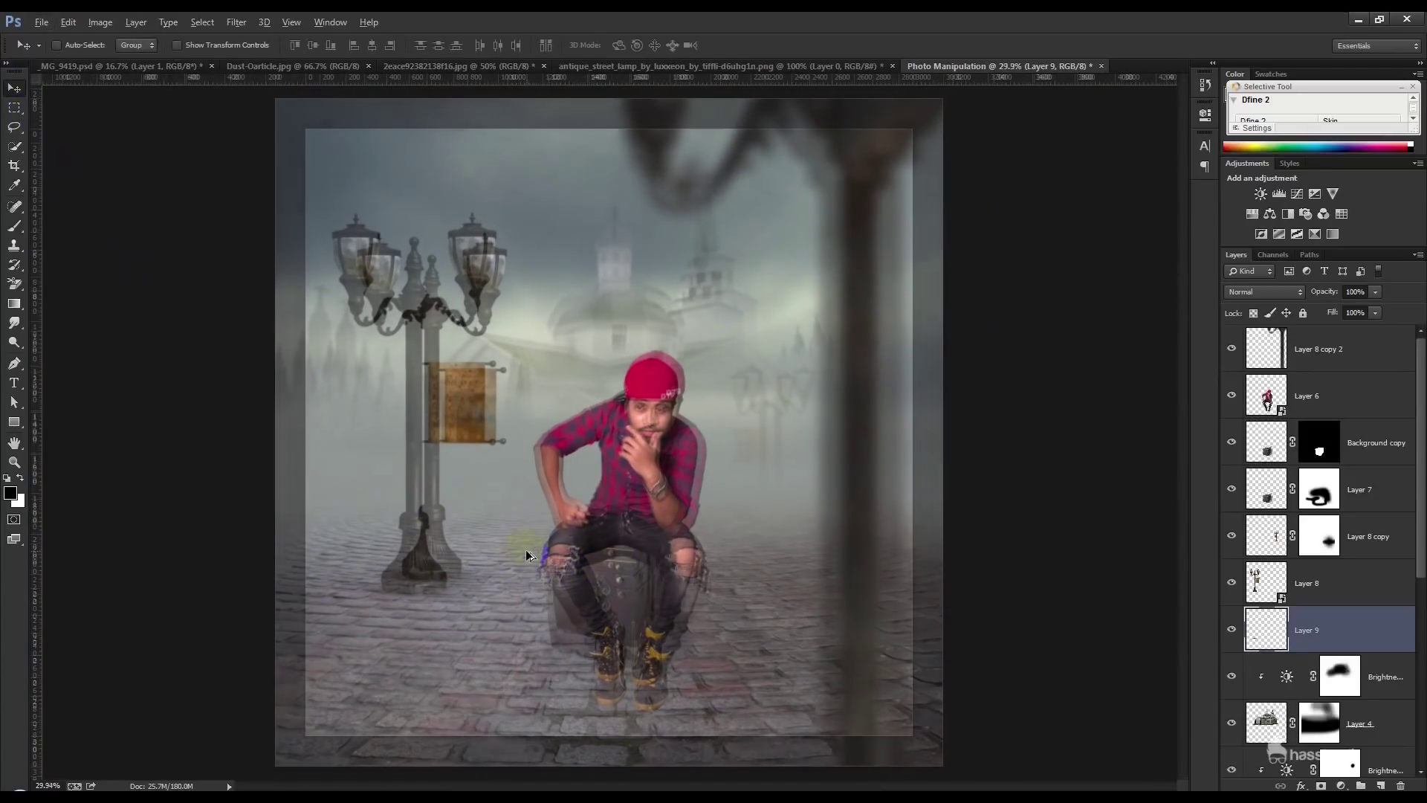
scroll(531, 542, "up", 1)
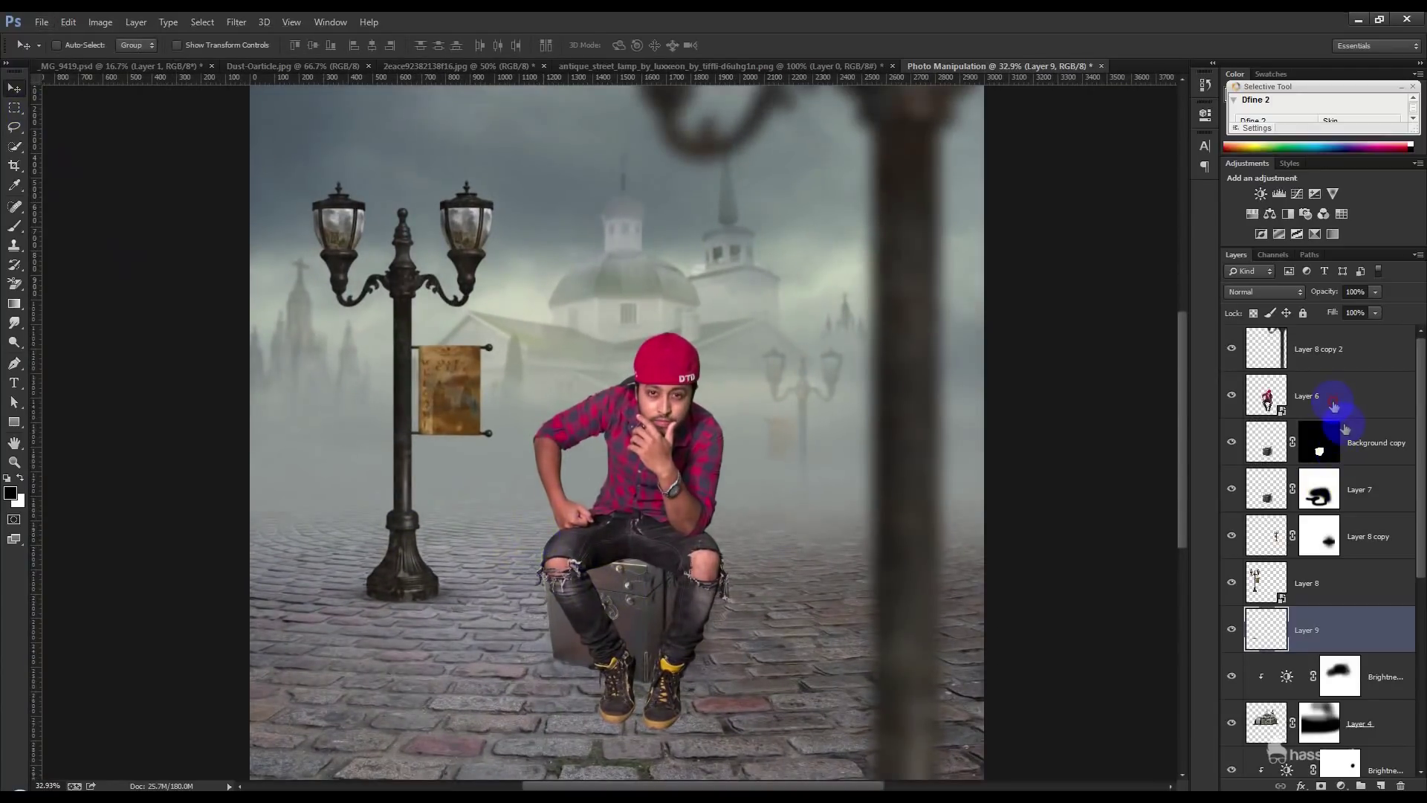
left_click(1334, 407)
left_click(1346, 490, "ctrl")
left_click_drag(709, 527, 645, 548)
- Check the man's new position and select the street lamp layer
scroll(696, 530, "down", 2)
scroll(646, 548, "up", 1)
scroll(645, 548, "up", 1)
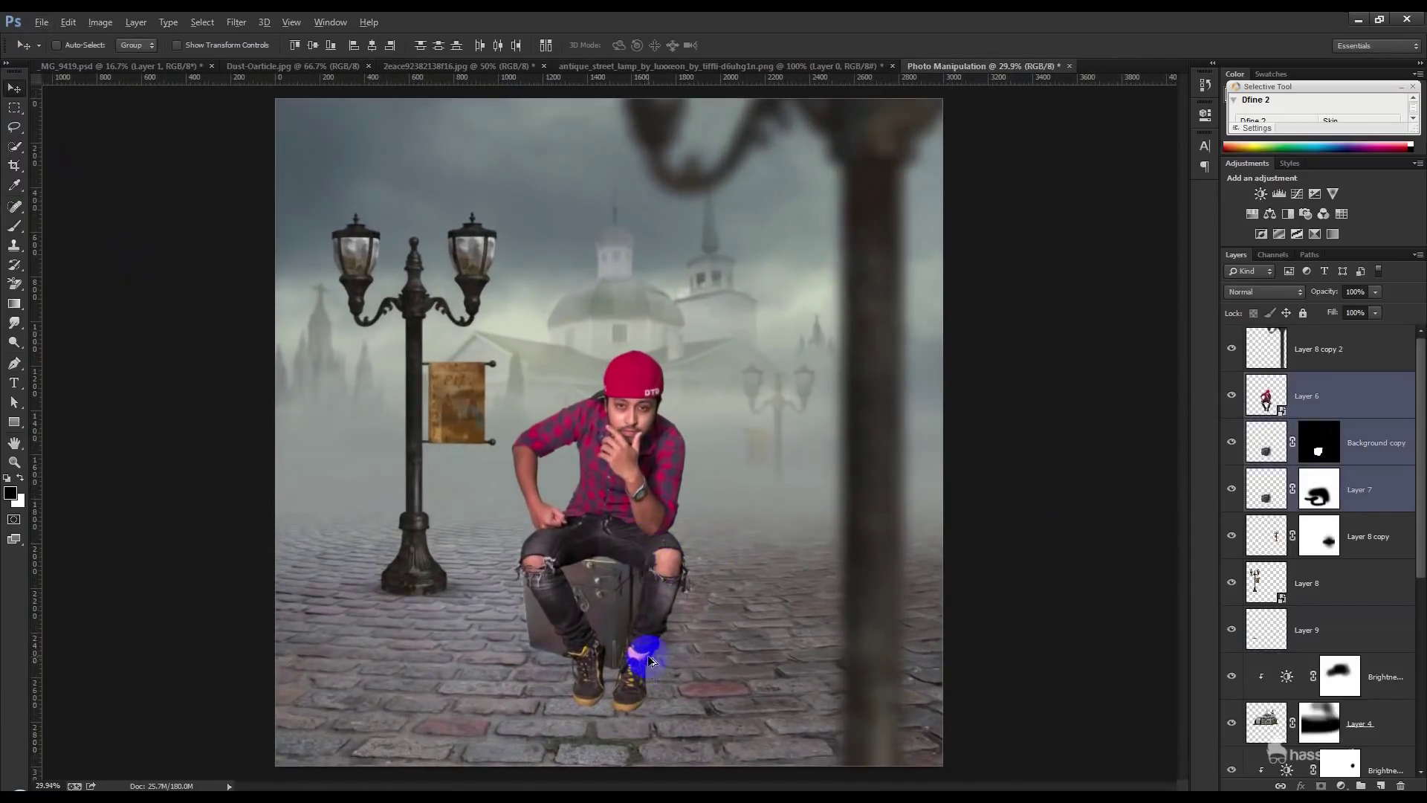
scroll(651, 660, "down", 1)
scroll(669, 659, "down", 1)
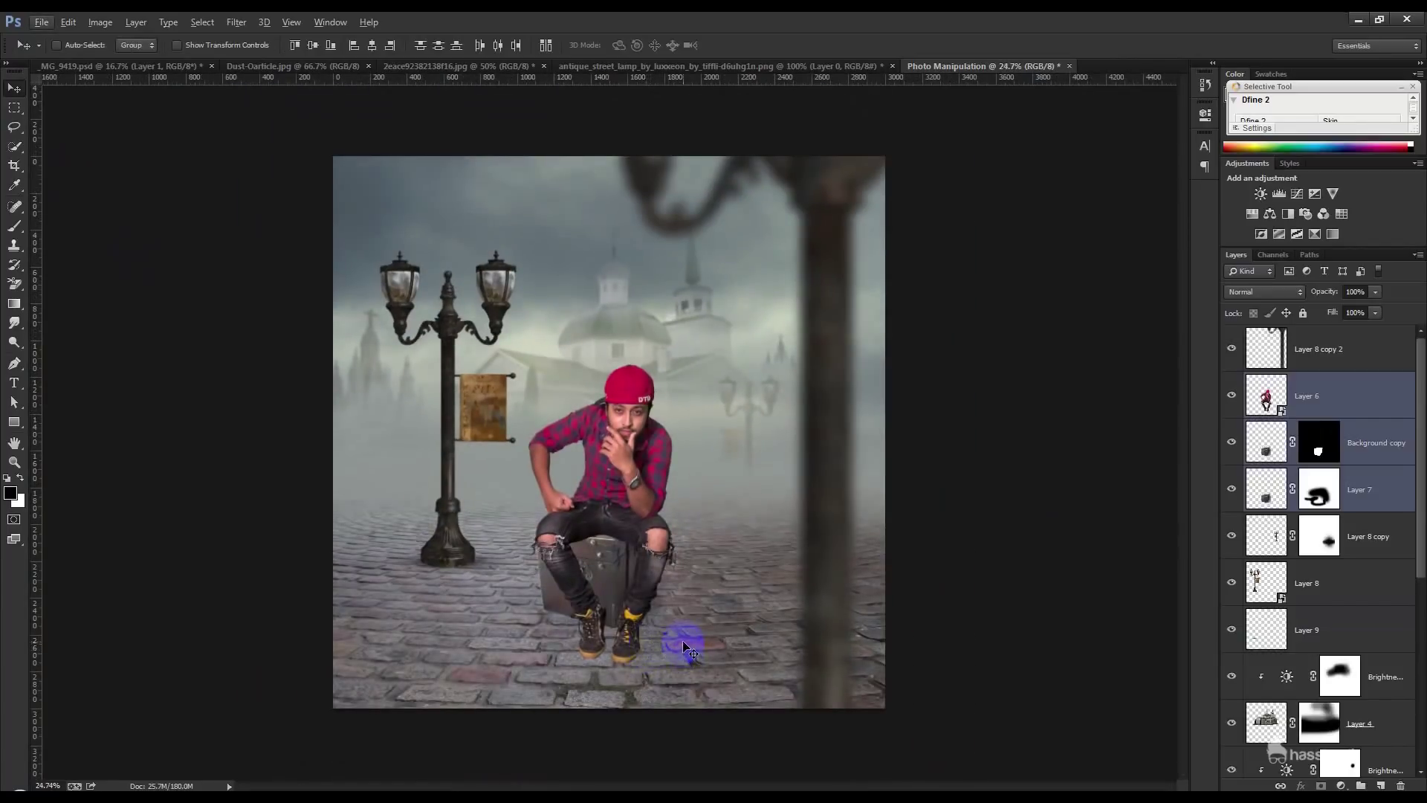
scroll(458, 578, "up", 1)
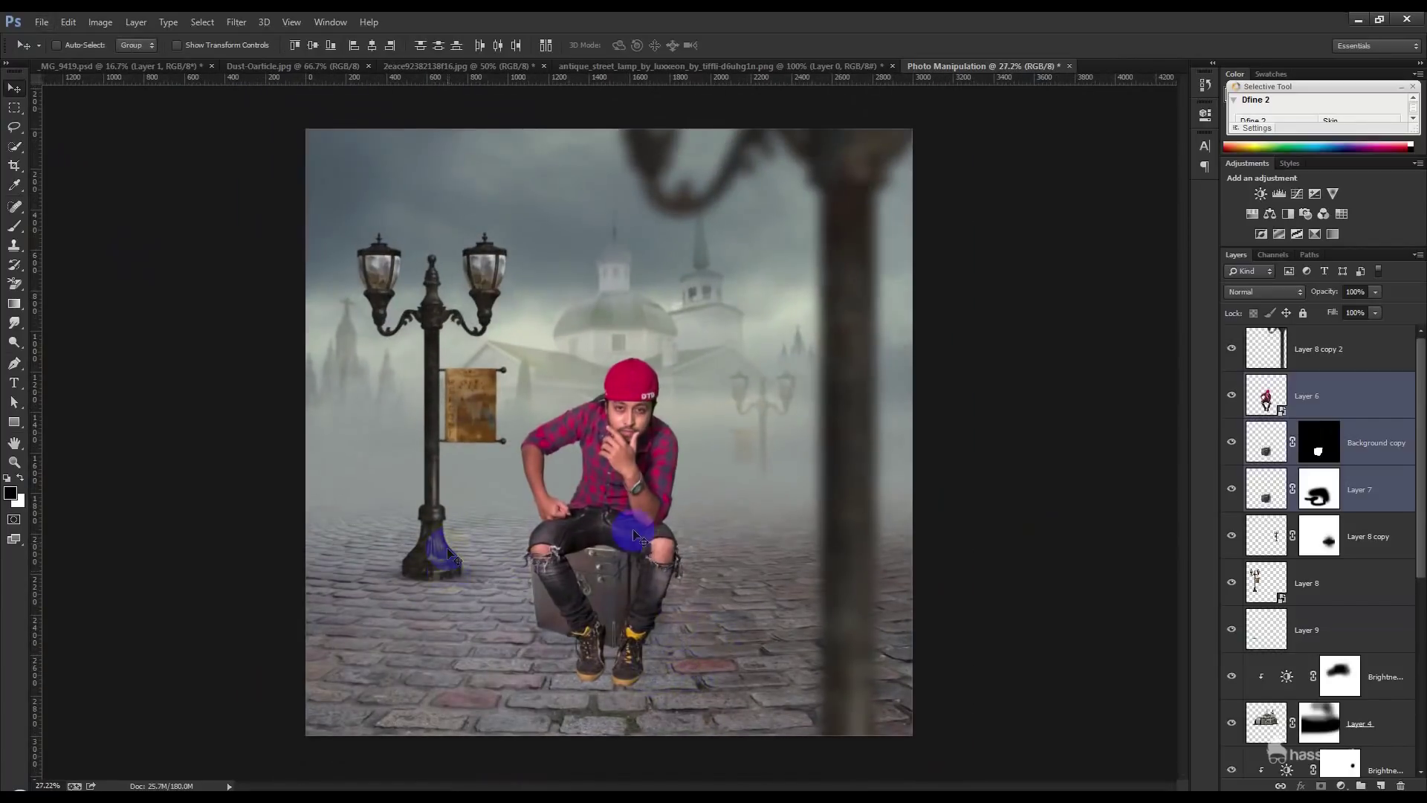
left_click(1331, 582)
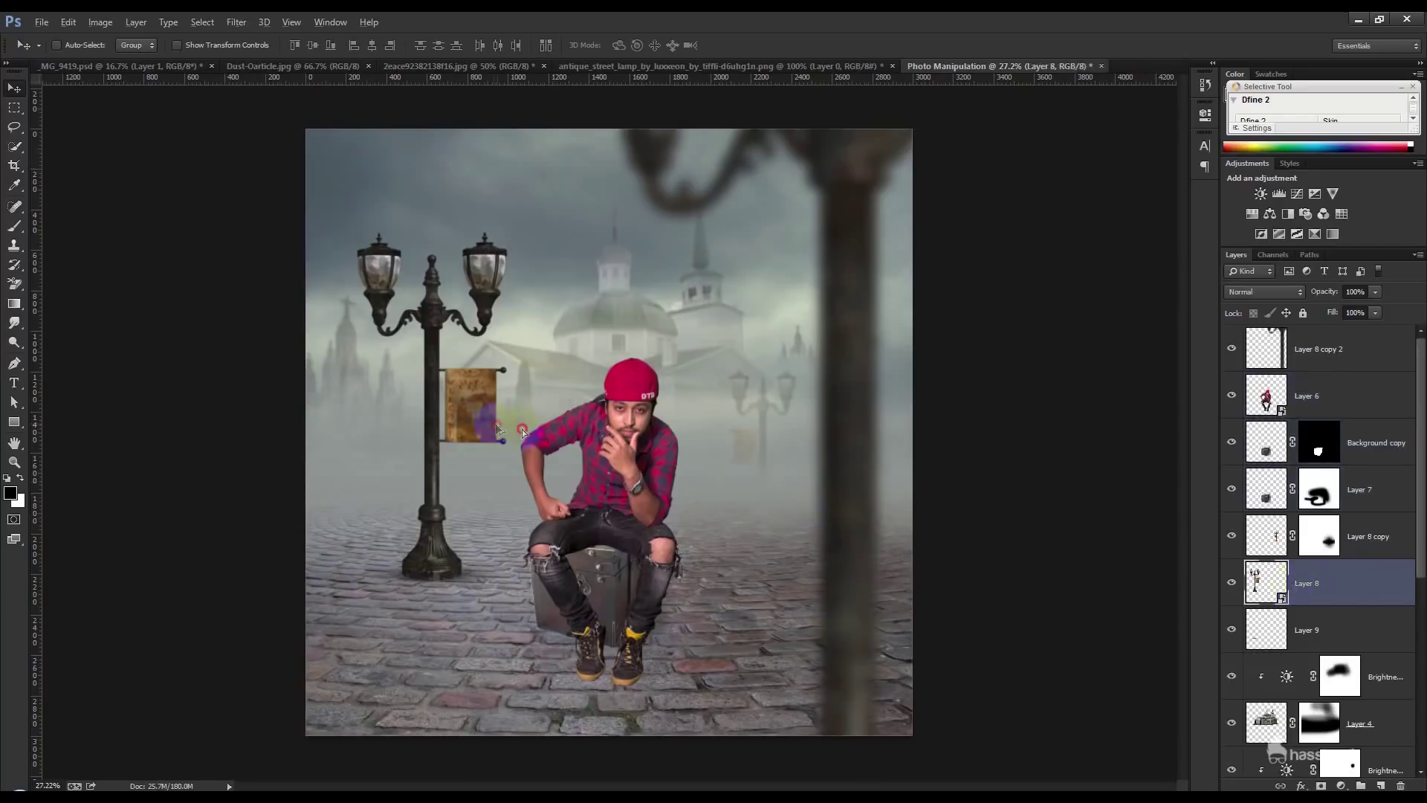
- Duplicate the street lamp, rasterize the copy and blacken it with Hue/Saturation Lightness -100
left_click_drag(719, 504, 749, 504)
right_click(1331, 586)
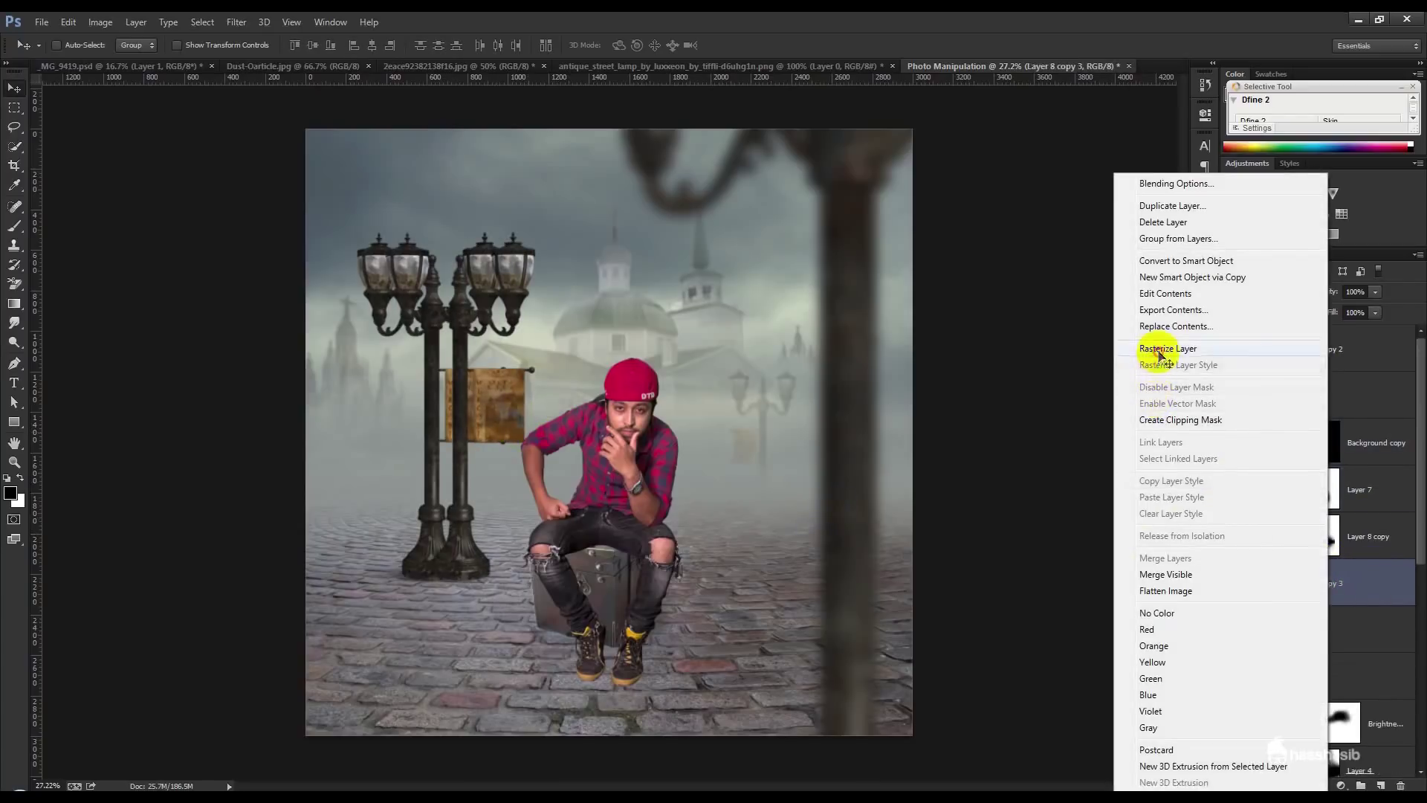
left_click(1160, 358)
left_click(100, 21)
mouse_move(123, 60)
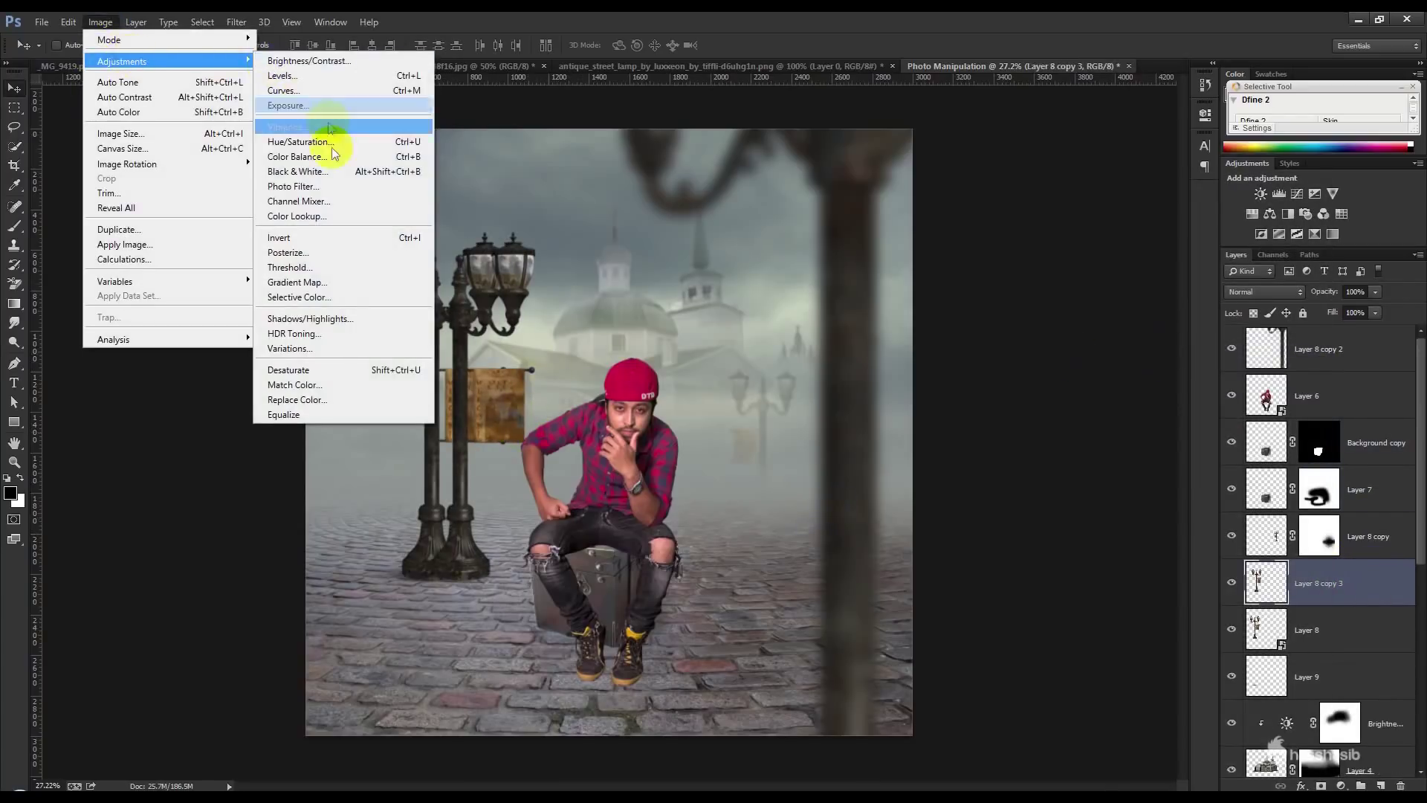
left_click(306, 148)
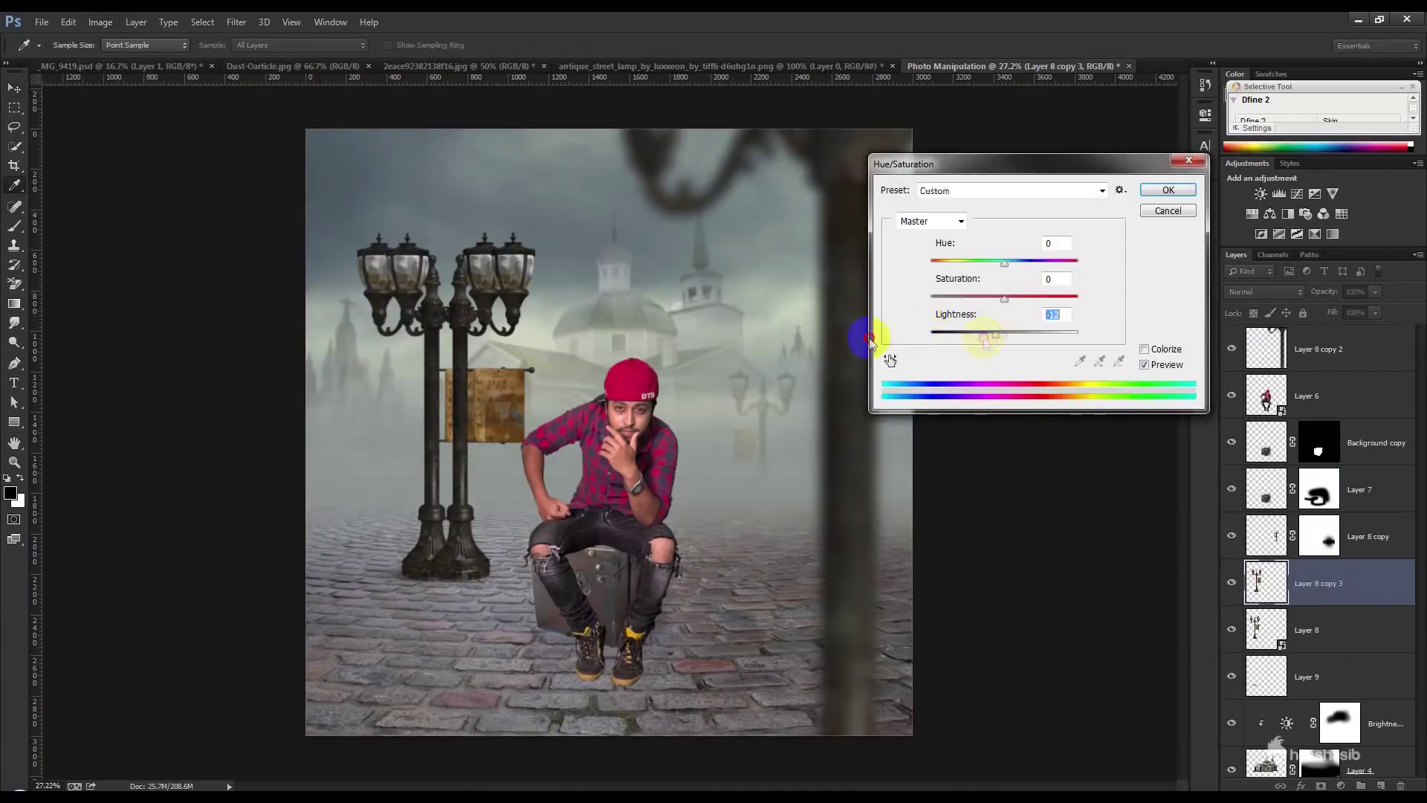
left_click_drag(983, 339, 932, 334)
left_click(1168, 191)
- Flip the black lamp copy vertically and place it beneath the lamp layer at the pole's base
key("ctrl+t")
right_click(370, 334)
left_click(446, 559)
key("ctrl+z")
right_click(474, 260)
left_click(513, 496)
mouse_move(431, 290)
left_mouse_down()
mouse_move(432, 633)
mouse_move(402, 618)
left_mouse_up()
key("Return")
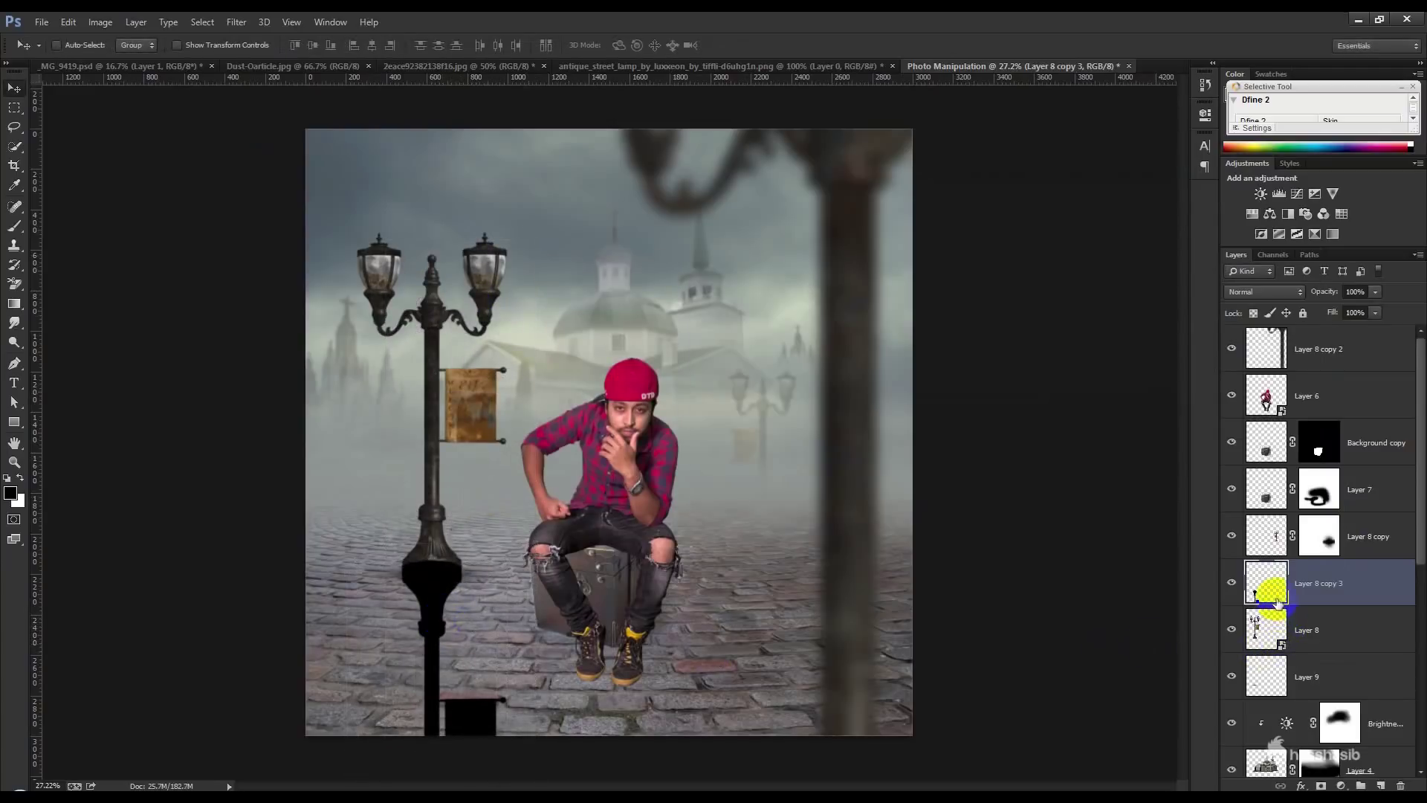
left_click_drag(1356, 635, 1319, 660)
- Skew the black copy across the cobblestones as a slanted shadow and fade it to 62% opacity
key("ctrl+t")
key("ctrl+minus")
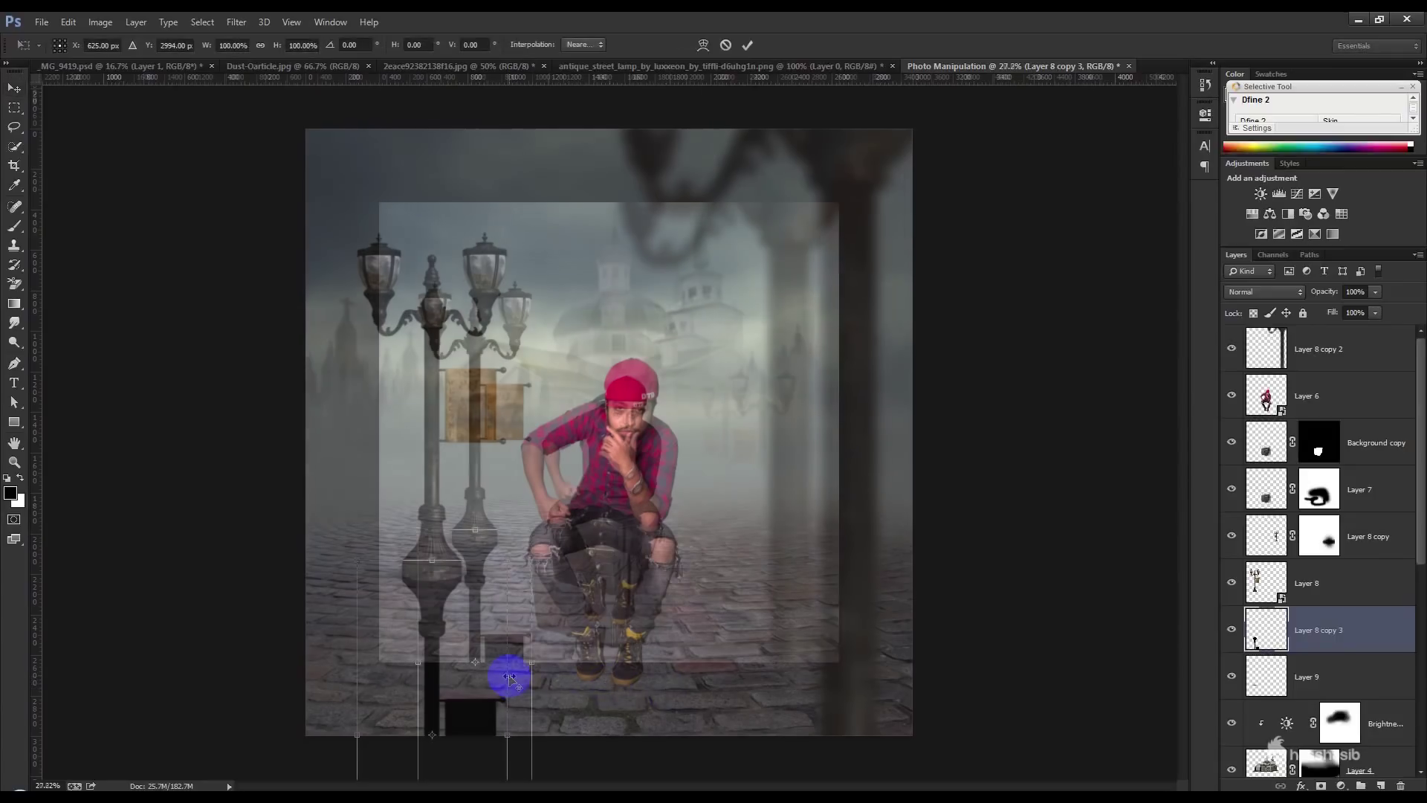
left_click(499, 763)
mouse_move(487, 764)
left_mouse_down()
mouse_move(483, 642)
mouse_move(331, 645)
mouse_move(385, 646)
left_mouse_up()
scroll(461, 576, "up", 2)
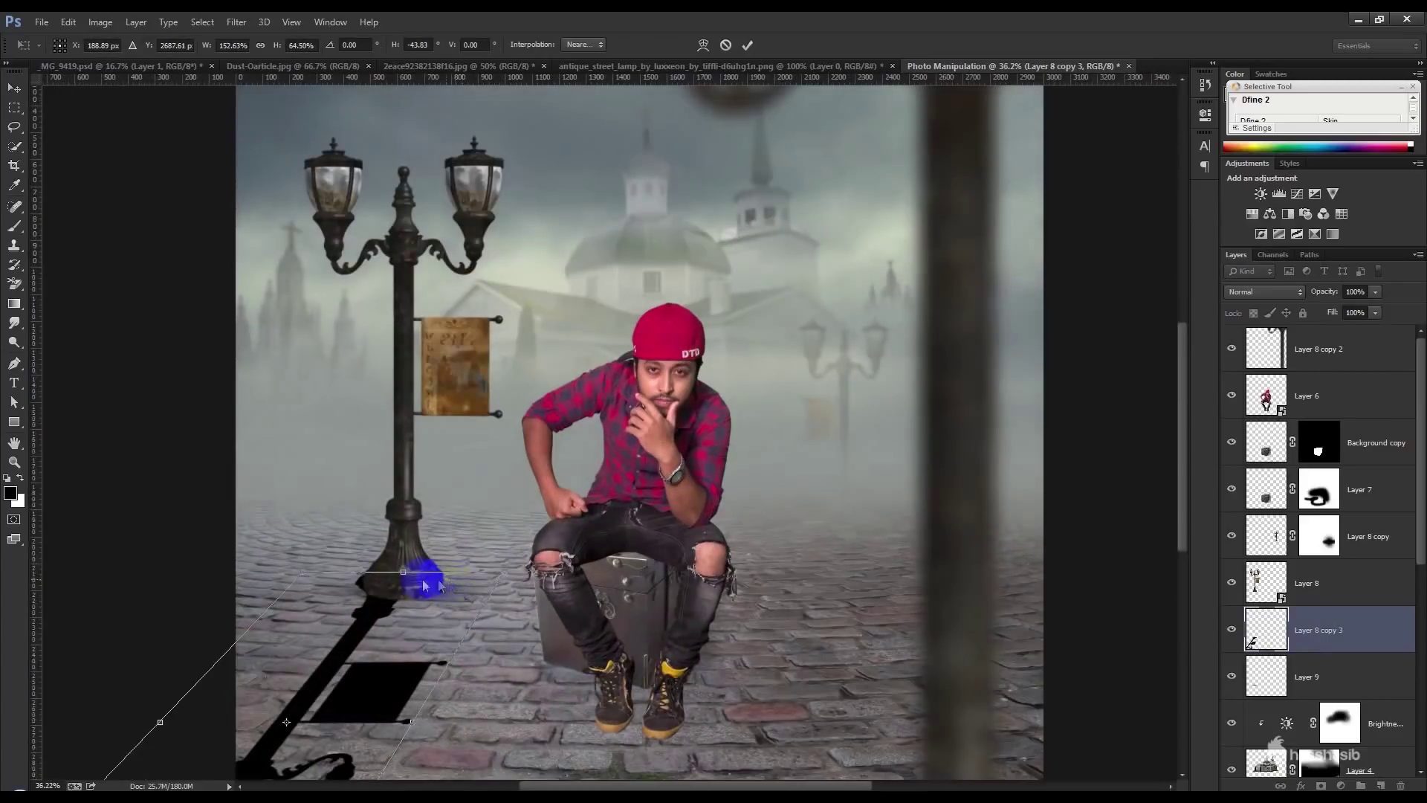
left_click_drag(406, 575, 410, 588)
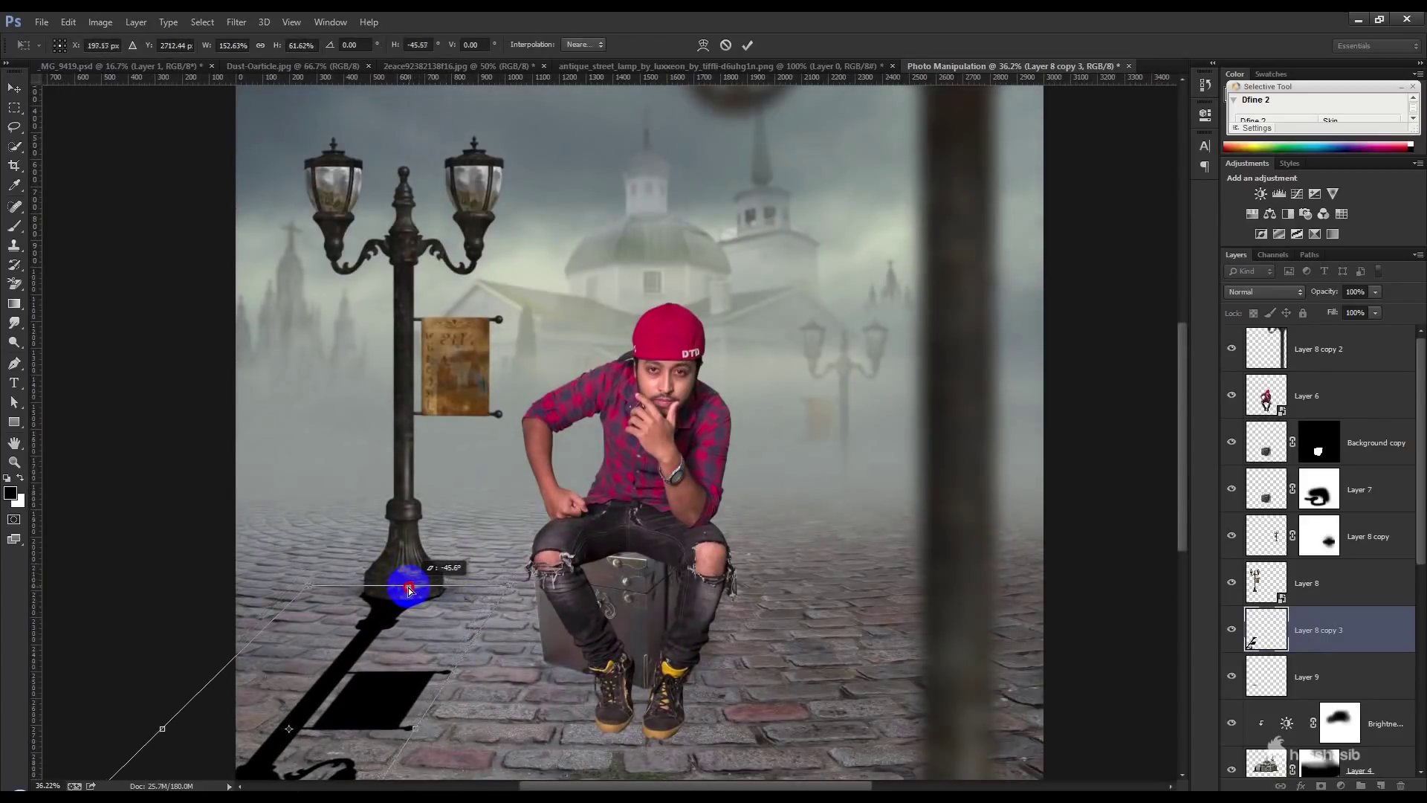
left_click_drag(508, 588, 501, 588)
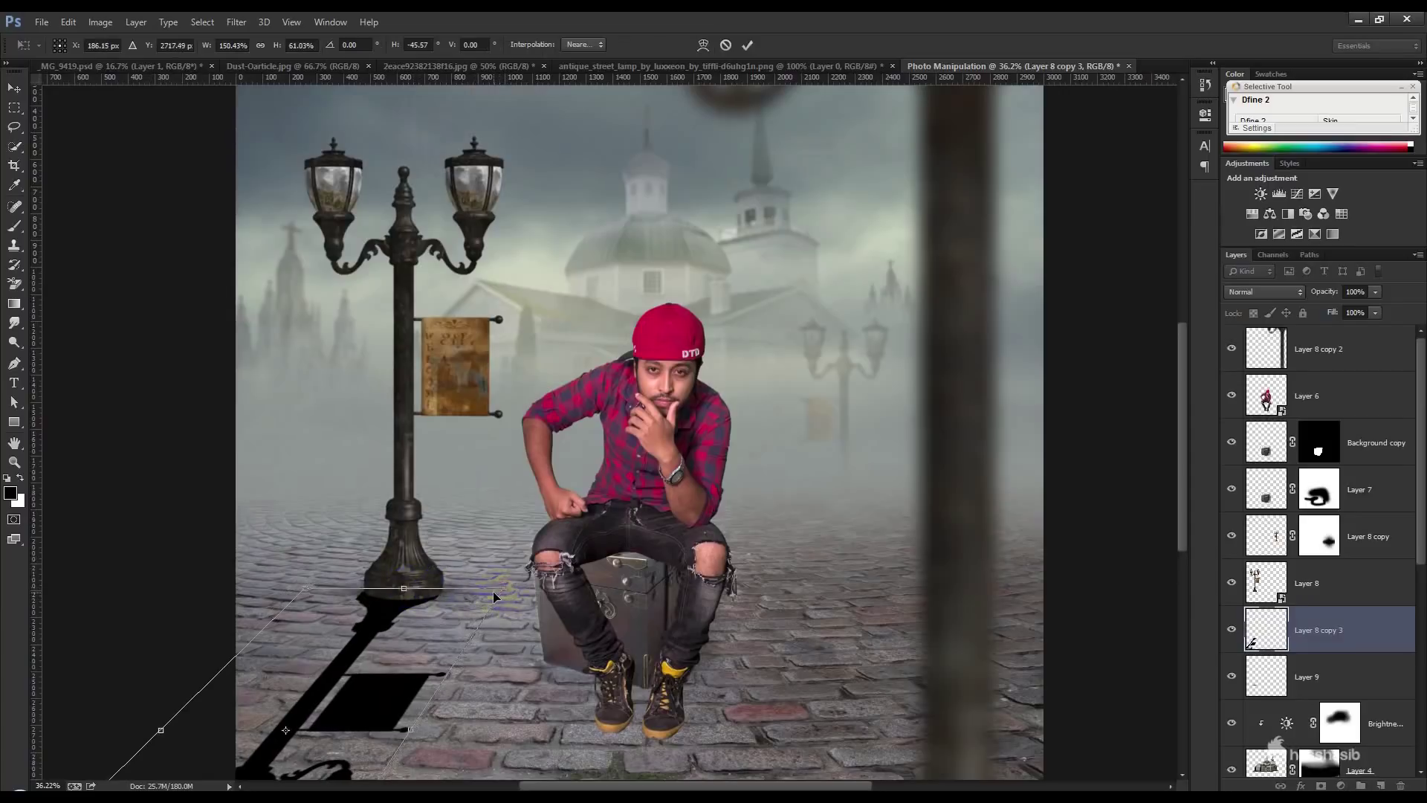
key("Return")
left_click_drag(1325, 296, 1296, 296)
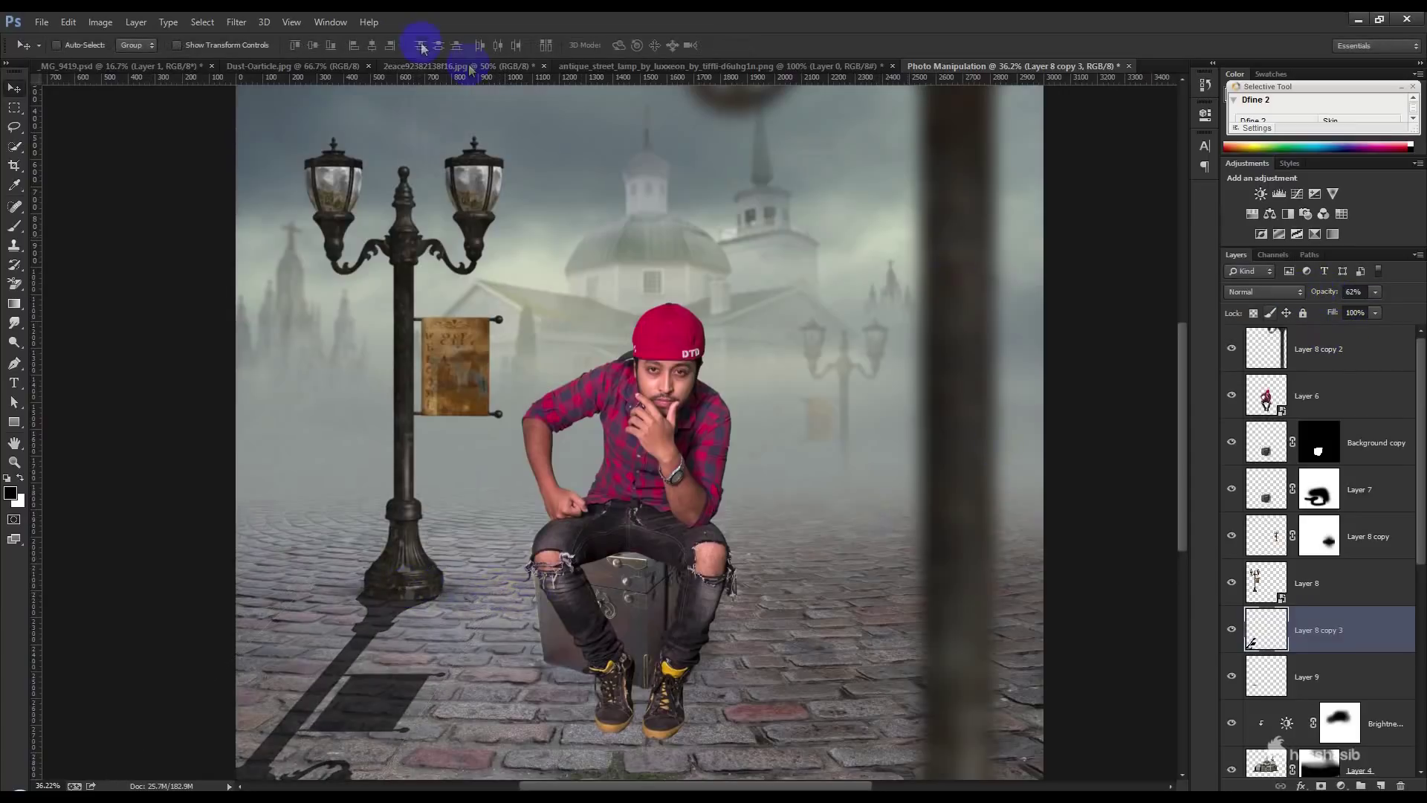
- Apply a 4.5 px Gaussian Blur to the lamp shadow
left_click(236, 22)
mouse_move(326, 208)
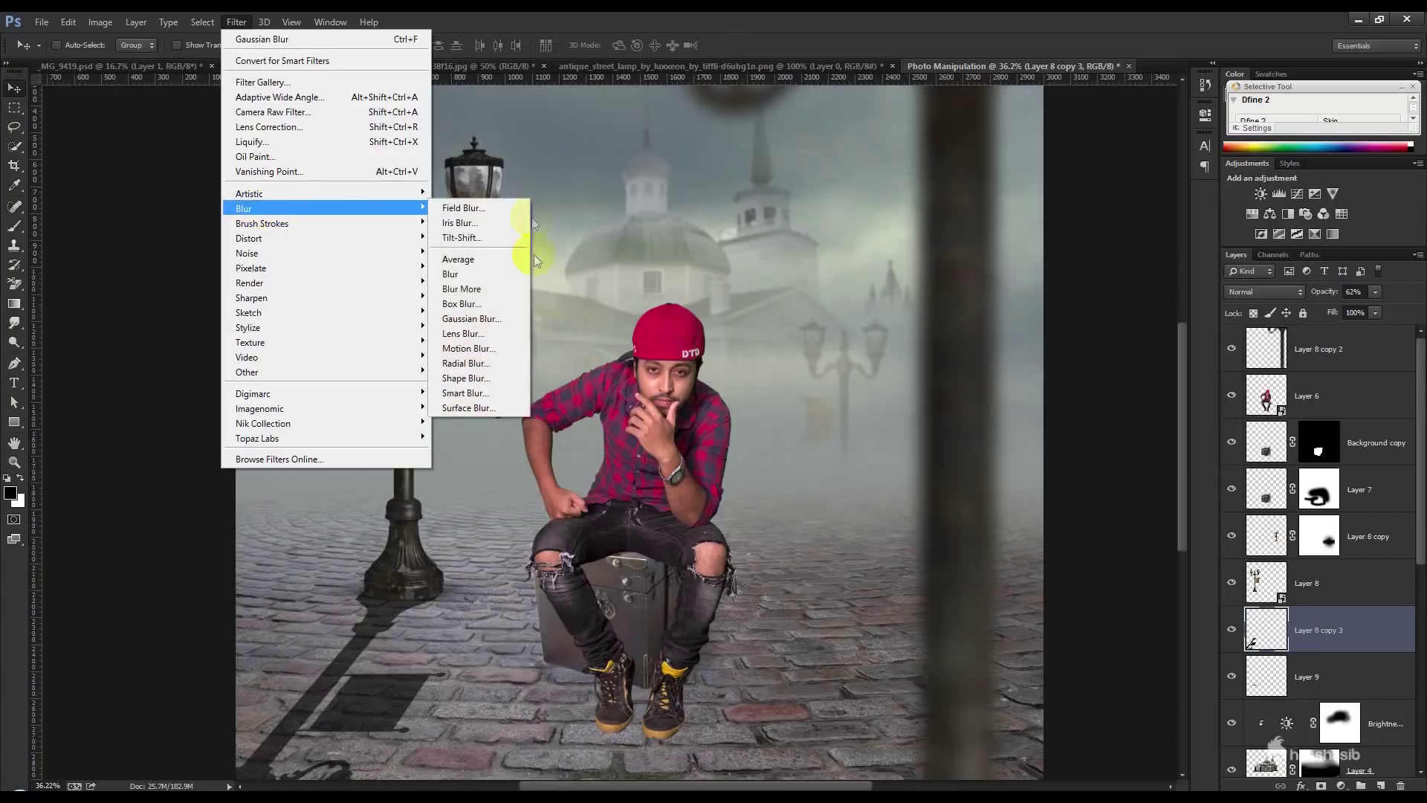
left_click(472, 319)
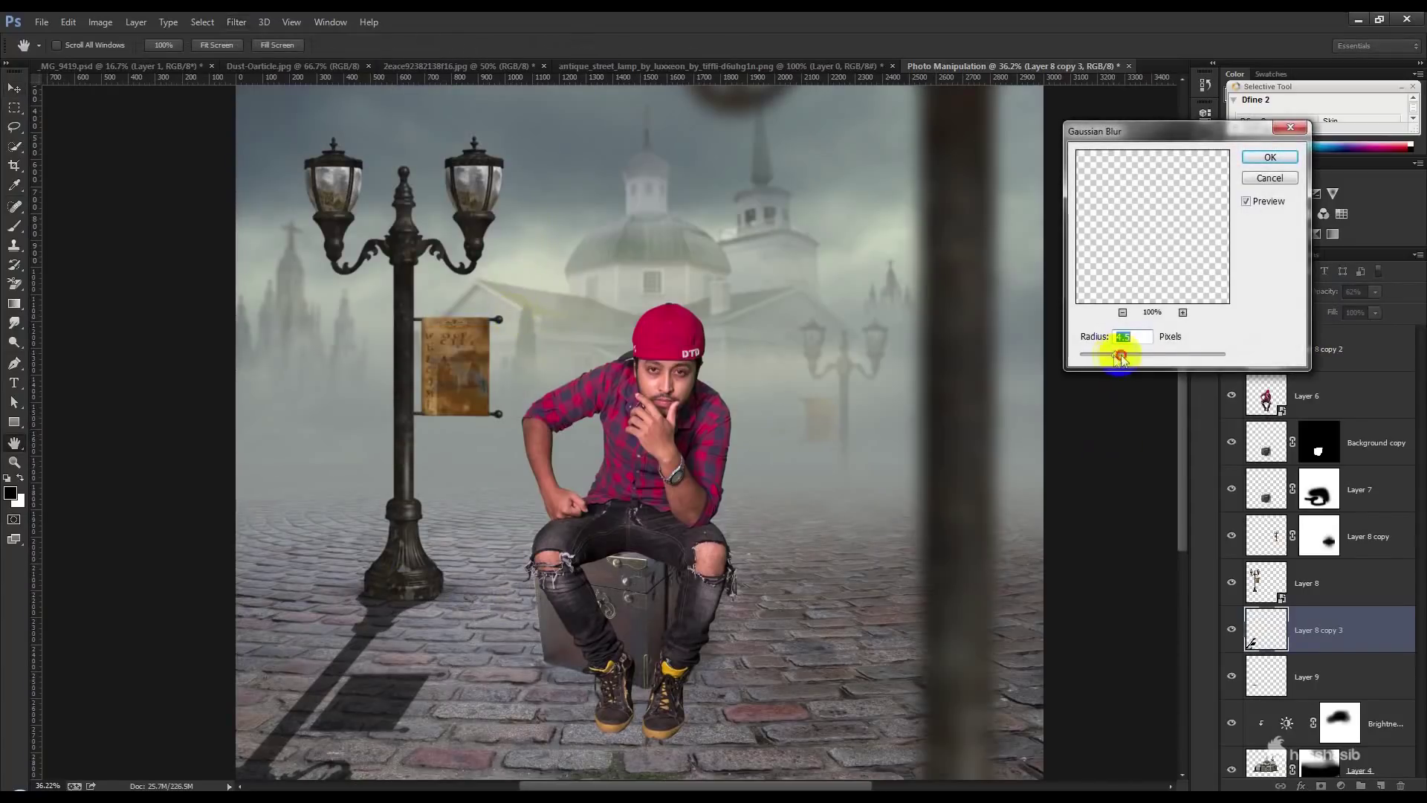
left_click(1270, 156)
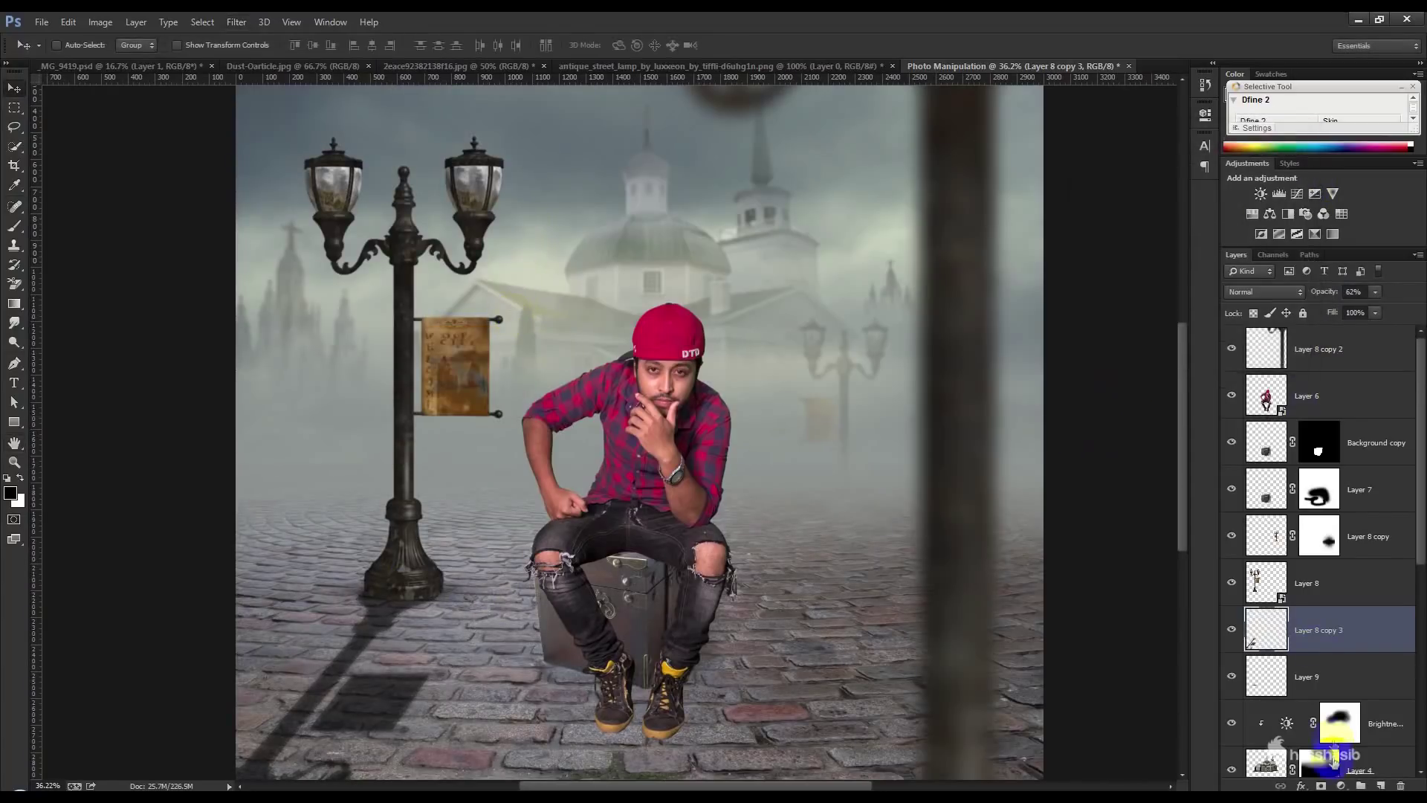
- Add a layer mask and fade the shadow toward its far end with a black-to-white gradient
left_click(1321, 786)
scroll(780, 583, "down", 2)
left_click(15, 286)
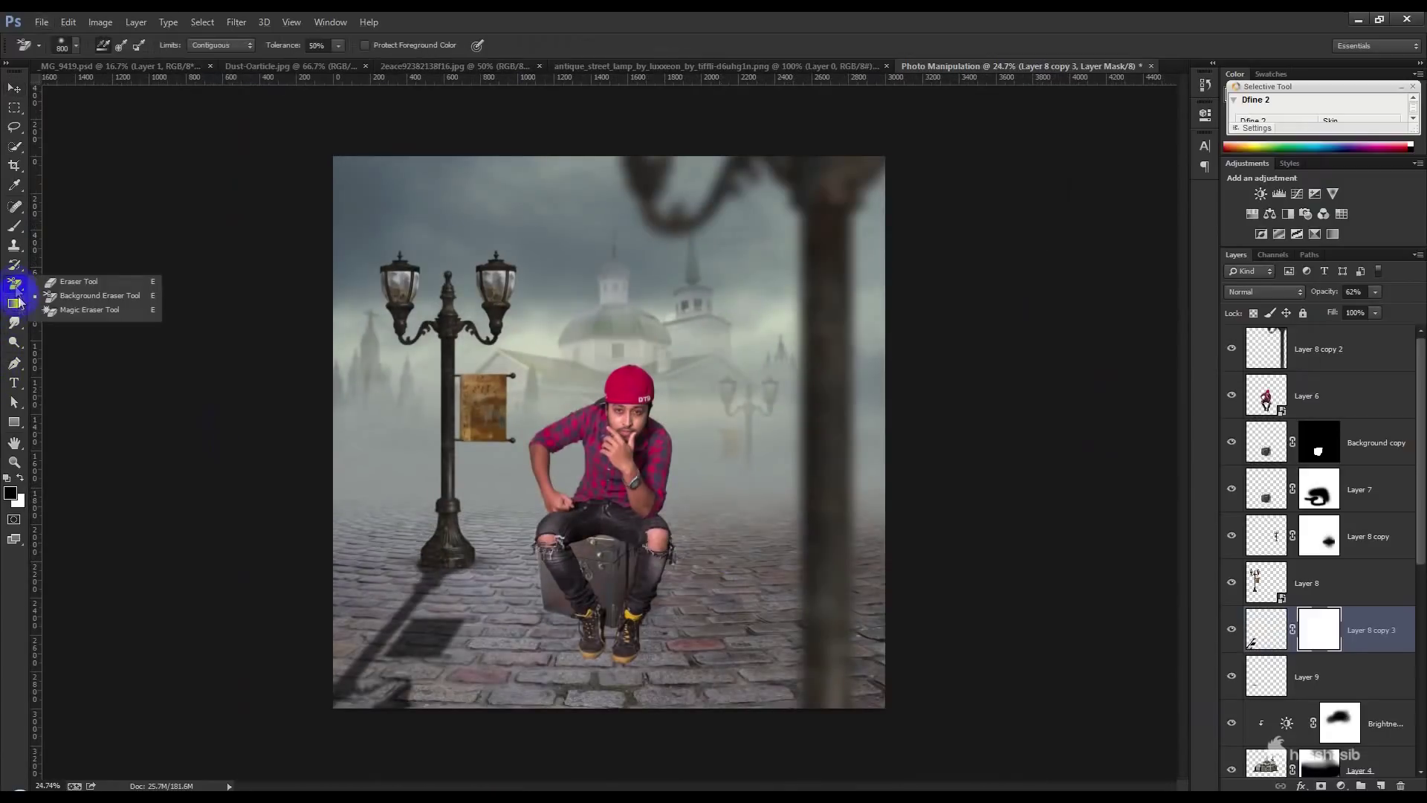
left_click_drag(349, 717, 446, 510)
left_click_drag(387, 710, 548, 414)
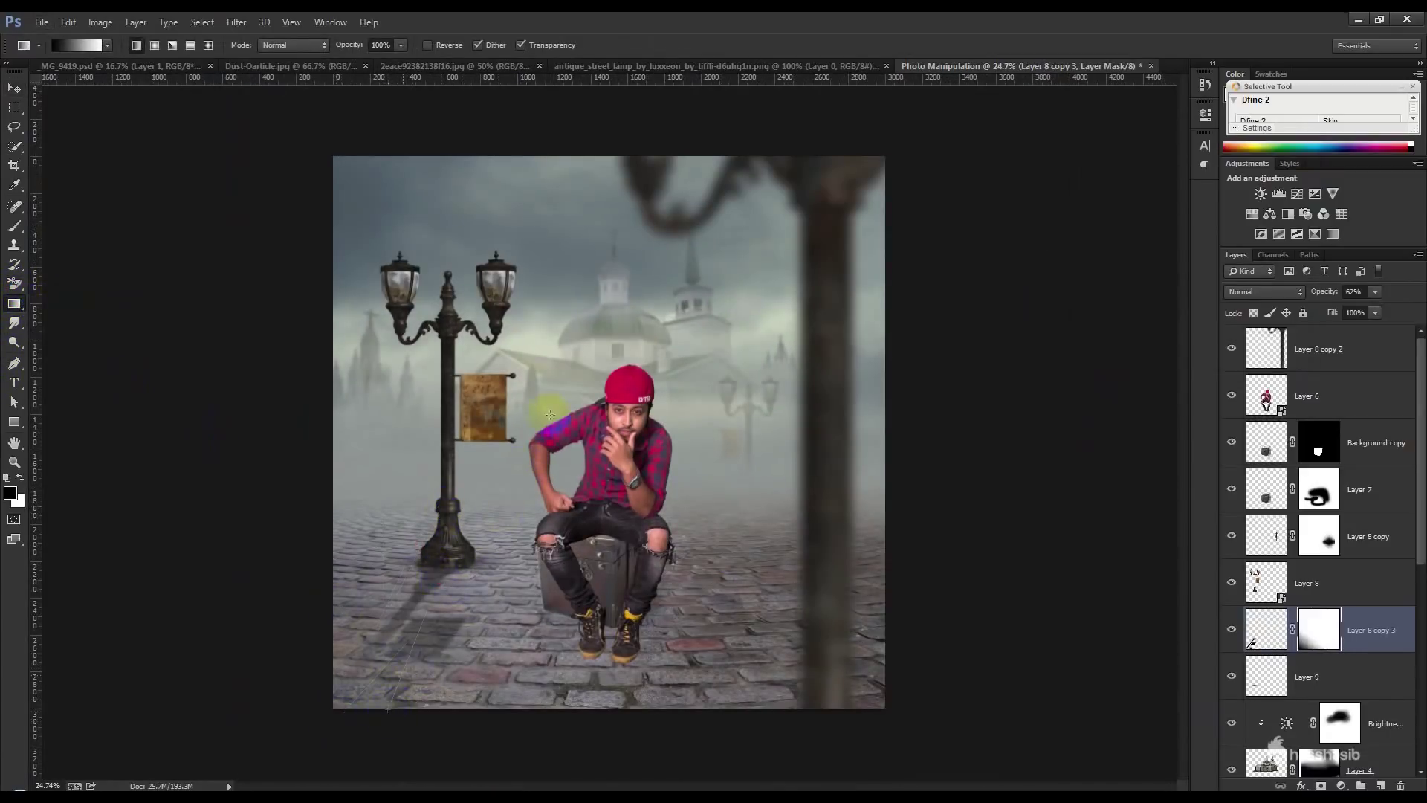
left_click_drag(398, 718, 508, 507)
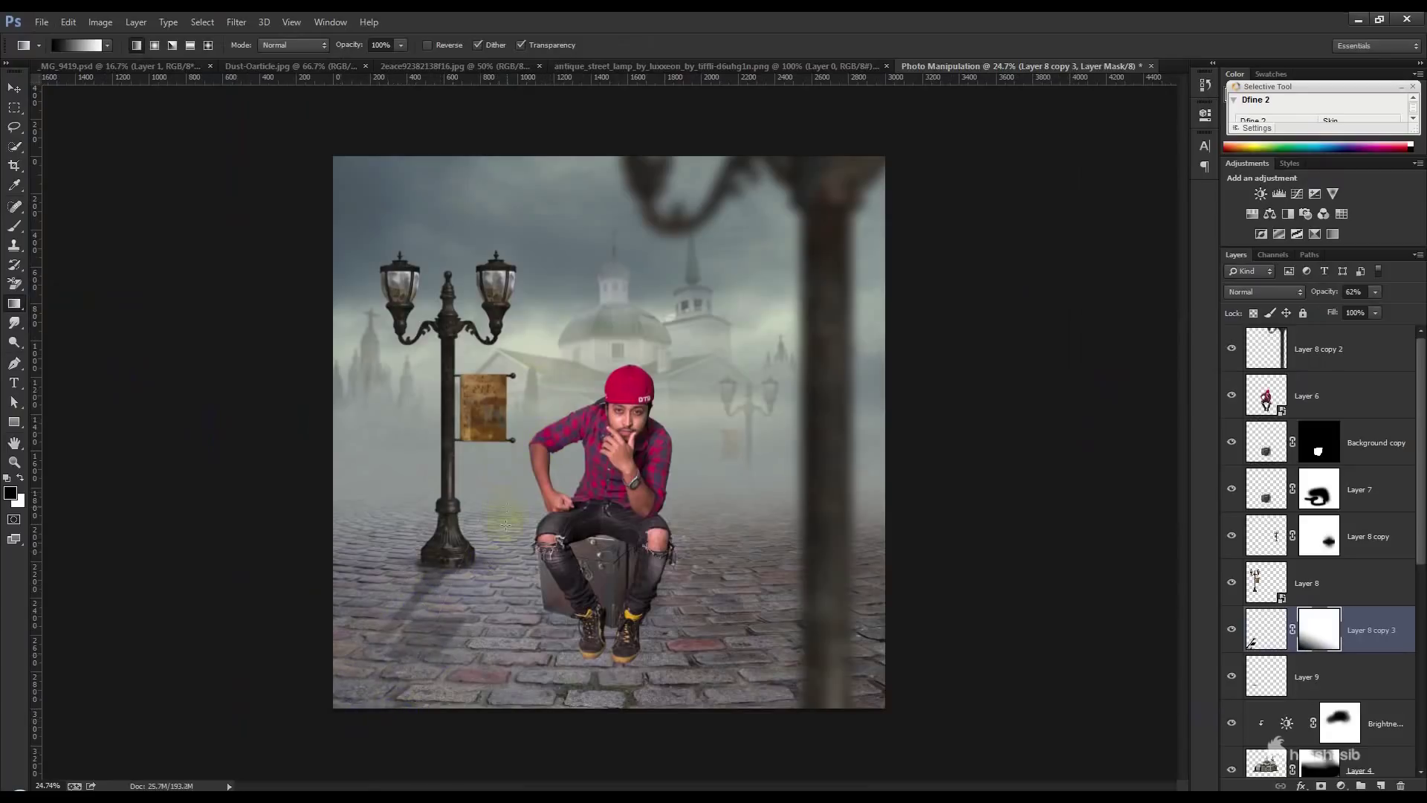
left_click(15, 88)
scroll(630, 426, "up", 5)
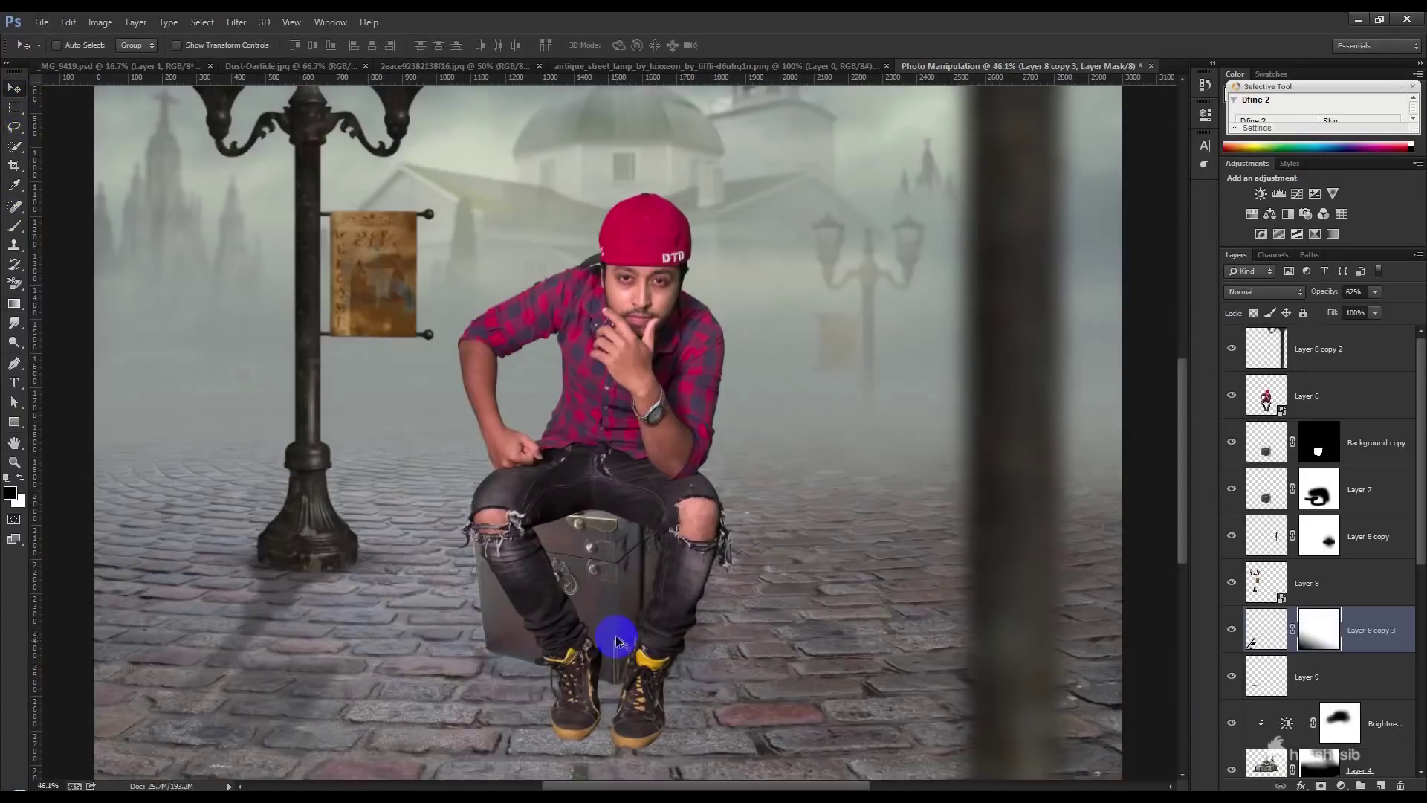
- Zoom to the man's shoes, add Layer 10 above Background copy, and pick the Brush tool
scroll(631, 426, "up", 2)
scroll(605, 484, "up", 2)
scroll(605, 484, "up", 2)
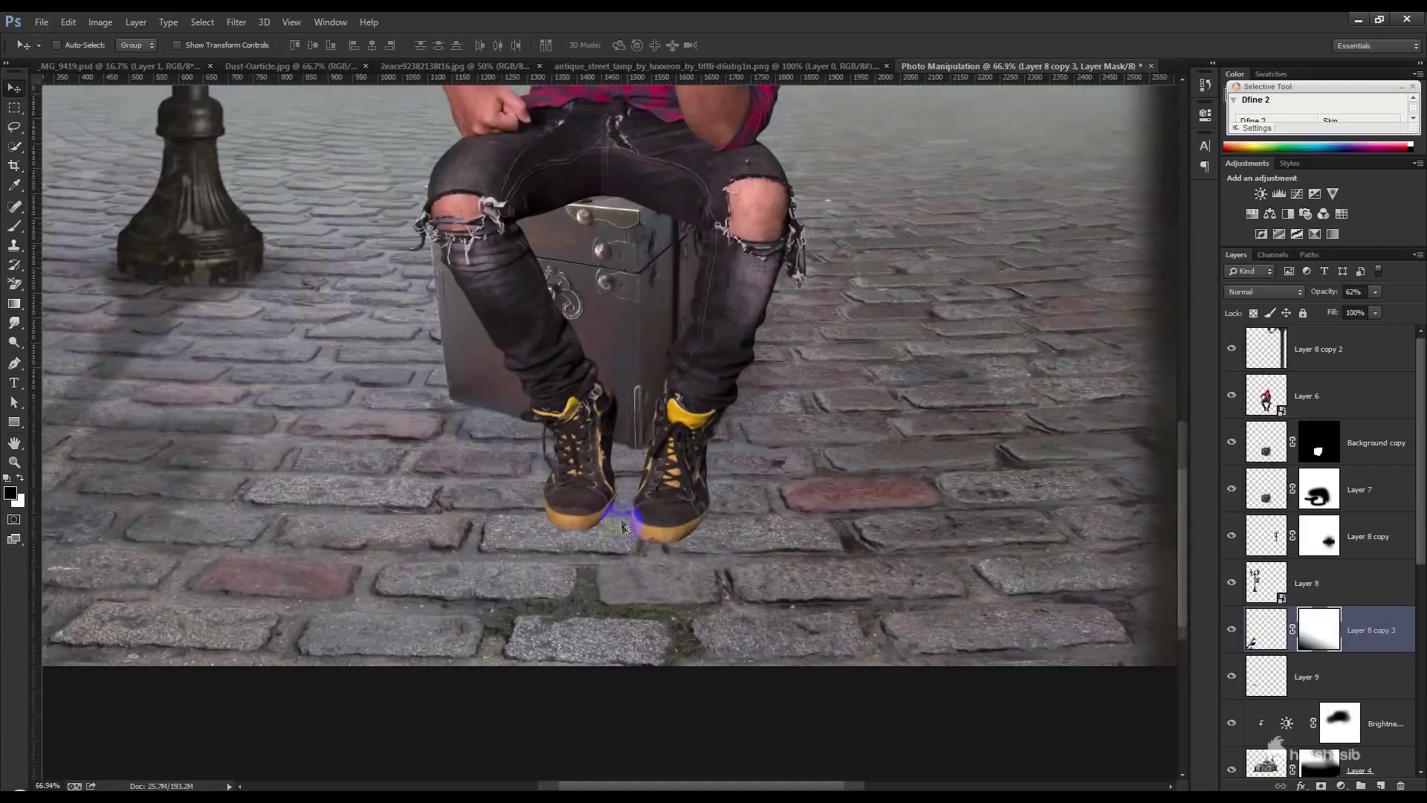
scroll(653, 510, "up", 2)
left_click(1357, 453)
scroll(583, 513, "up", 2)
left_click(1380, 786)
left_click(14, 227)
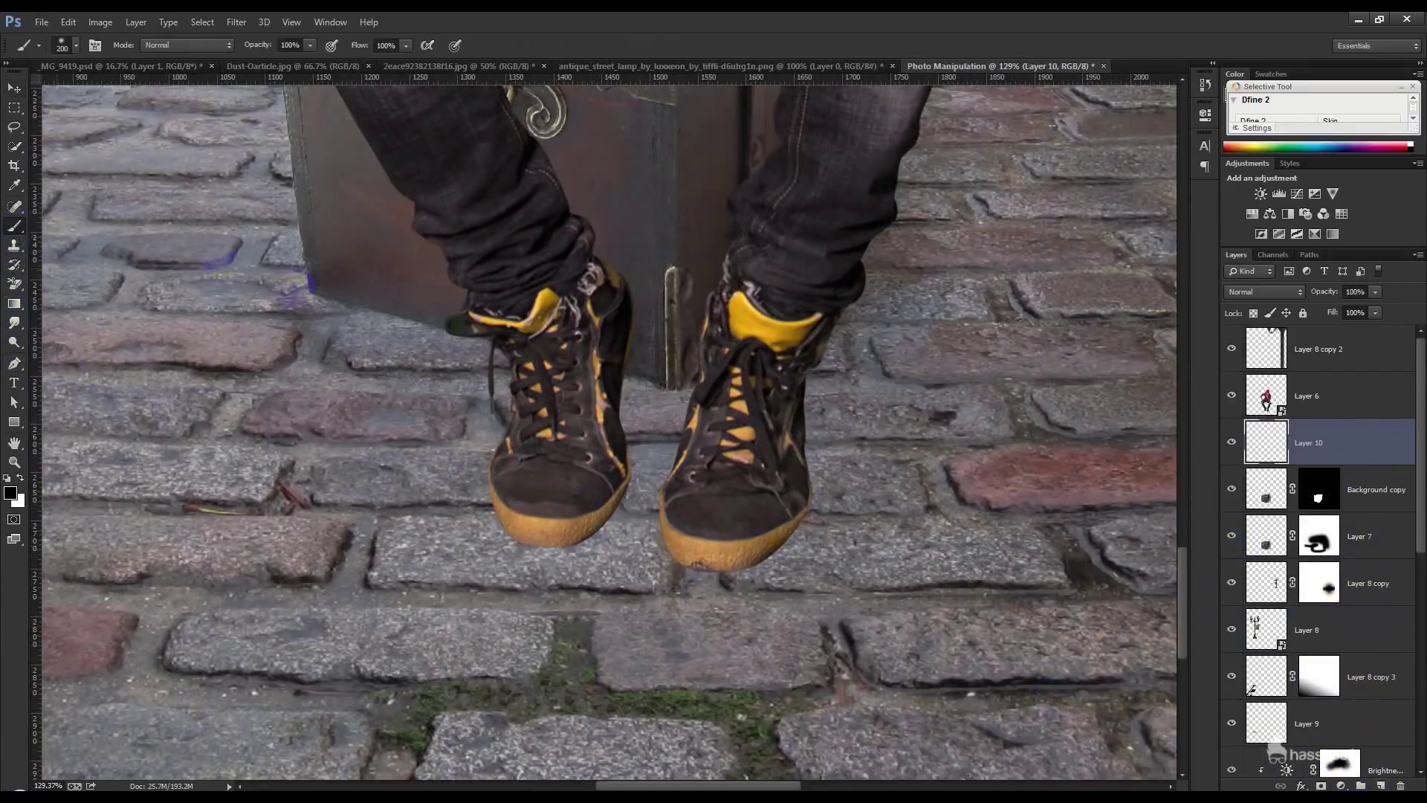
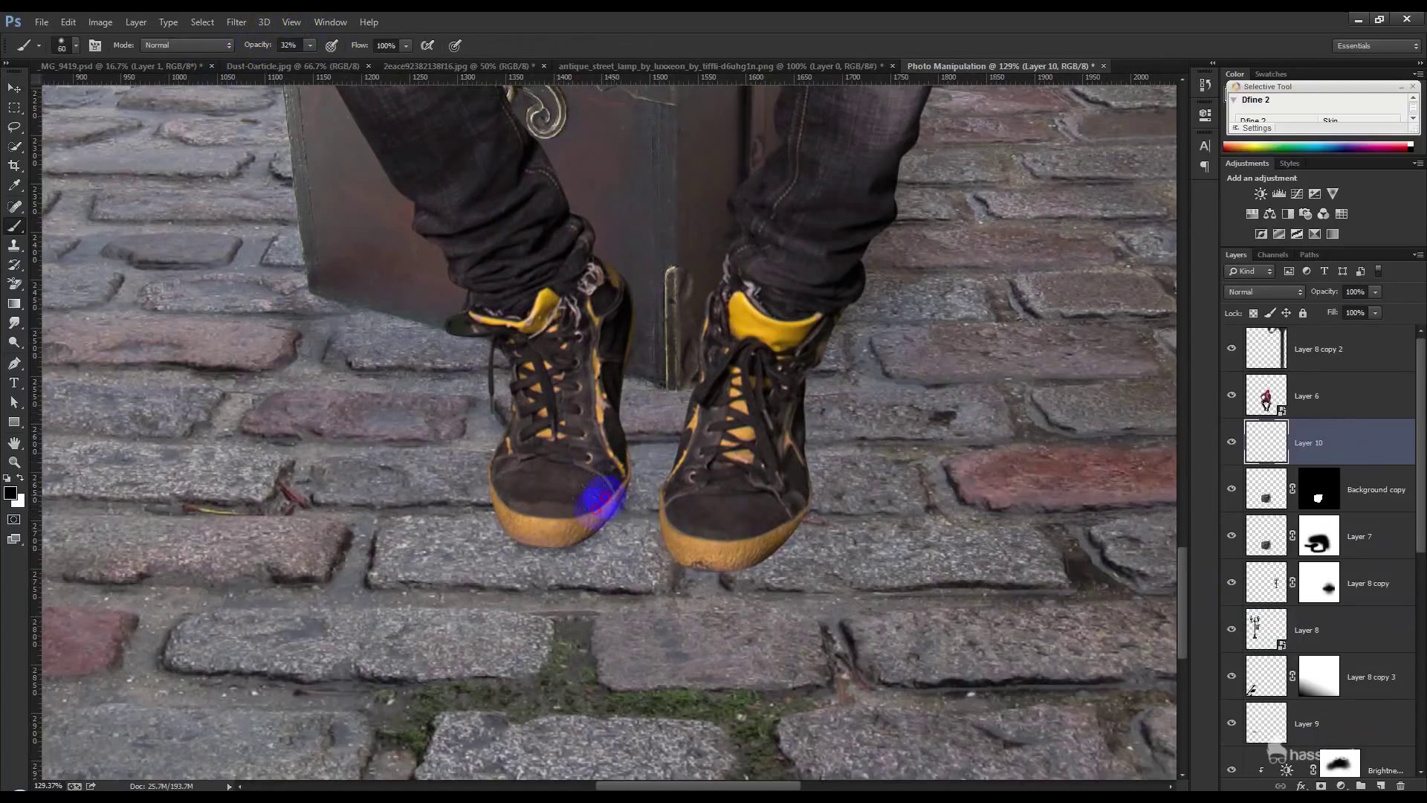
- Brush soft dark shadows over both shoes and along the chest's bottom edge
left_click_drag(595, 456, 708, 388)
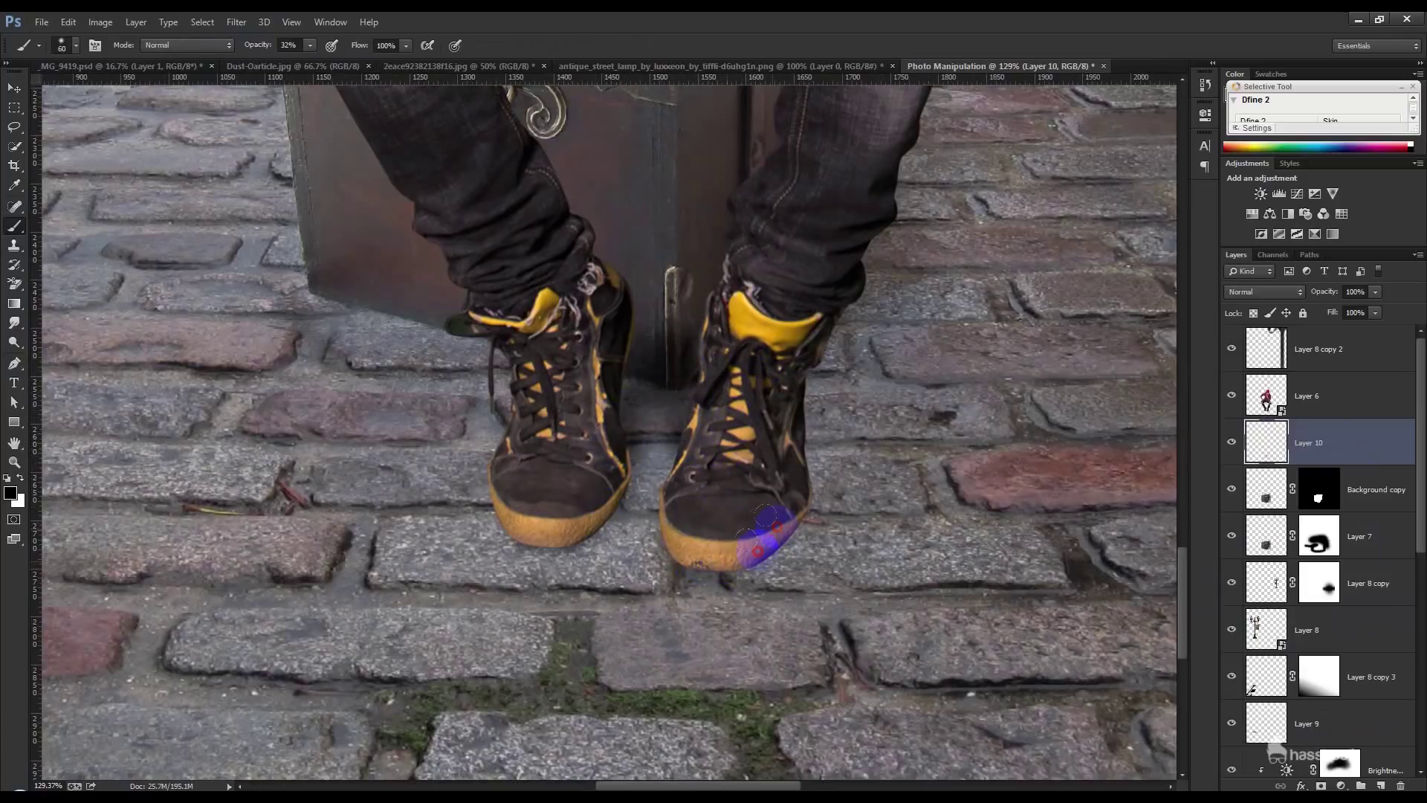
mouse_move(757, 550)
left_mouse_down()
mouse_move(793, 481)
mouse_move(765, 519)
mouse_move(691, 540)
mouse_move(742, 546)
left_mouse_up()
key("bracketleft")
left_click_drag(674, 516, 617, 500)
left_click_drag(502, 482, 559, 447)
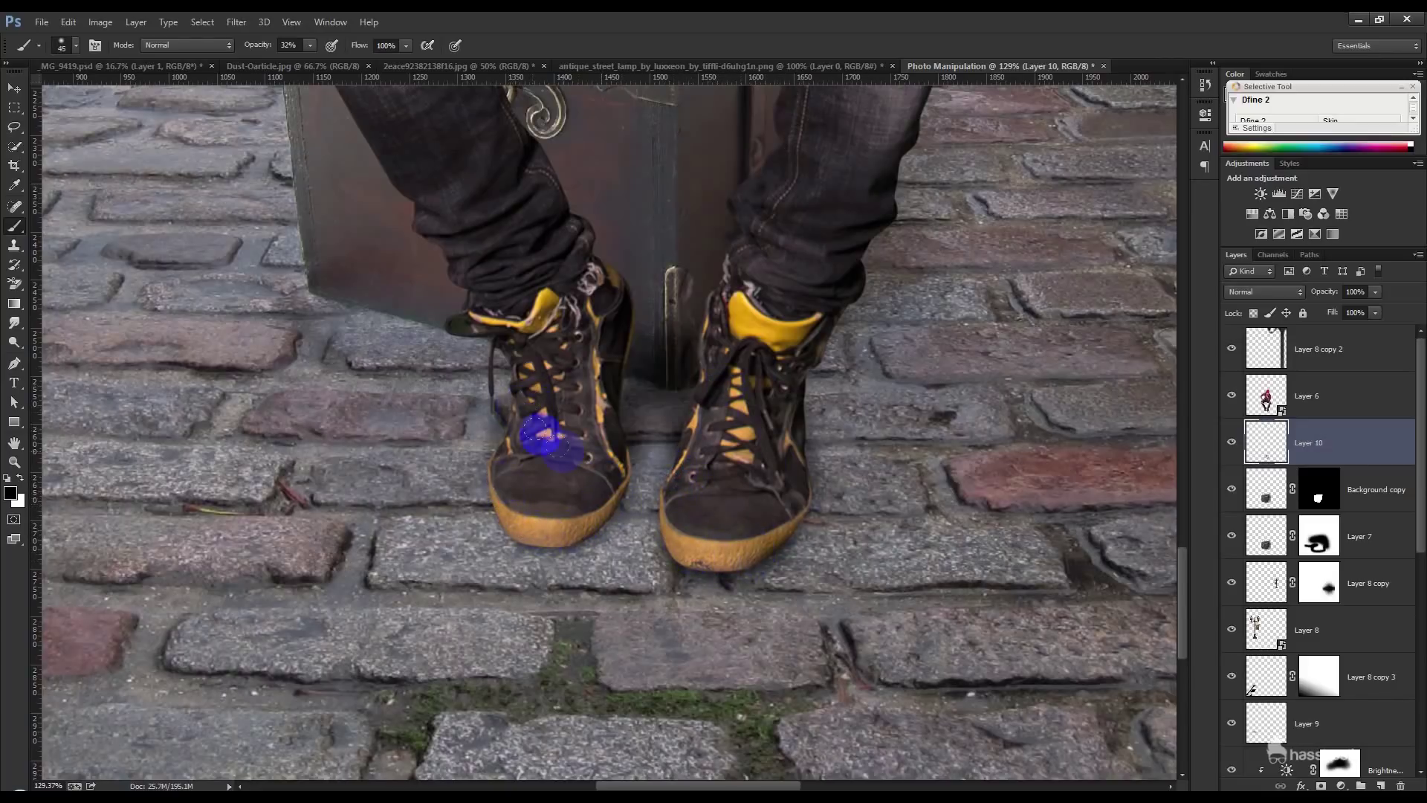
mouse_move(311, 264)
left_mouse_down()
mouse_move(560, 297)
mouse_move(621, 351)
mouse_move(856, 199)
left_mouse_up()
- Move the shadow layer below Layer 7 and dab shadow onto the shoe tongues and collars
left_click_drag(1346, 457, 1342, 558)
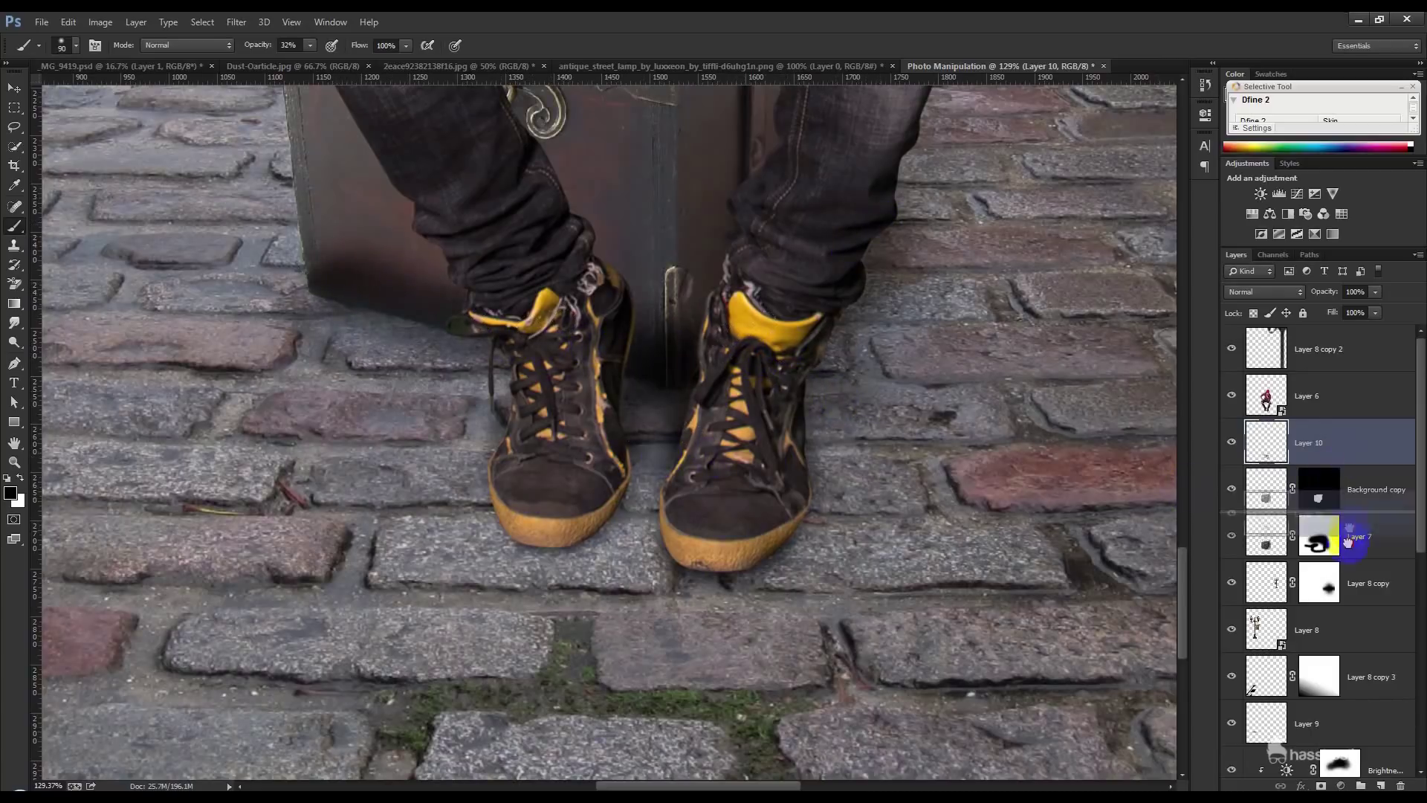
left_click(593, 341)
left_click(730, 335)
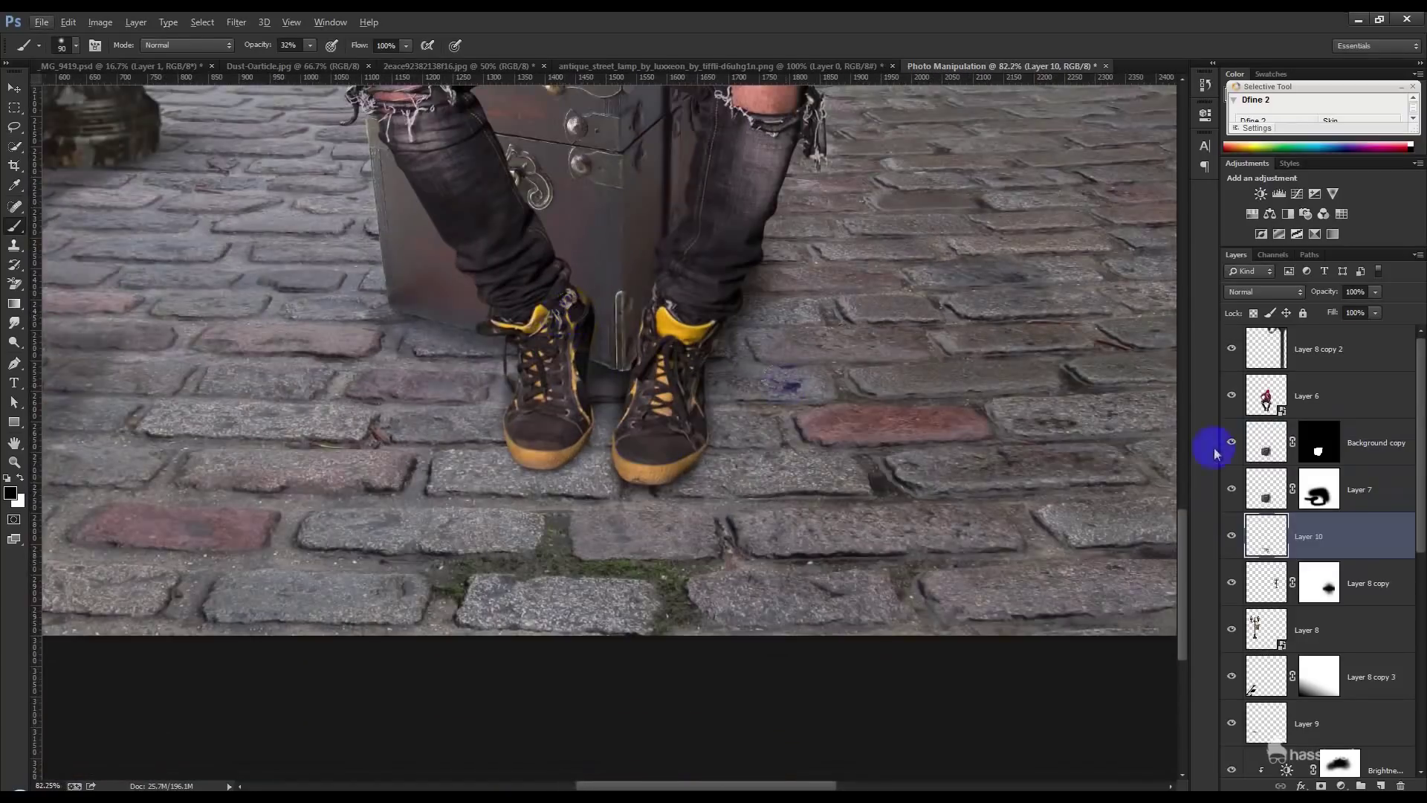
left_click(1378, 446)
- Add a chest-clipped layer, shade the chest top and ornament under the thighs, then add another clipped layer
key("ctrl+shift+alt+n")
left_click(1355, 474, "alt")
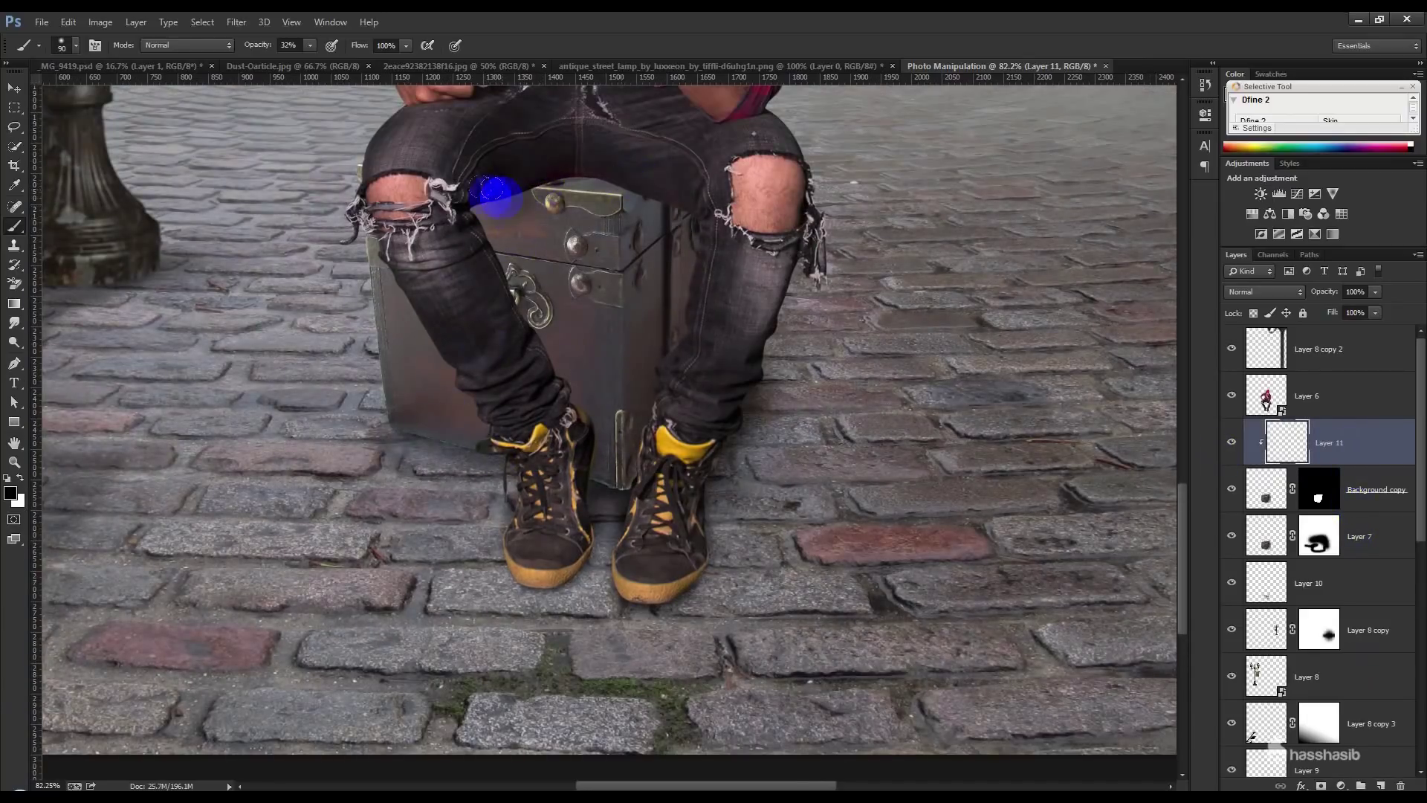
mouse_move(492, 190)
left_mouse_down()
mouse_move(624, 167)
mouse_move(684, 350)
mouse_move(620, 352)
mouse_move(533, 138)
mouse_move(467, 289)
left_mouse_up()
mouse_move(531, 357)
left_mouse_down()
mouse_move(526, 223)
mouse_move(548, 405)
mouse_move(557, 239)
mouse_move(512, 199)
mouse_move(476, 203)
left_mouse_up()
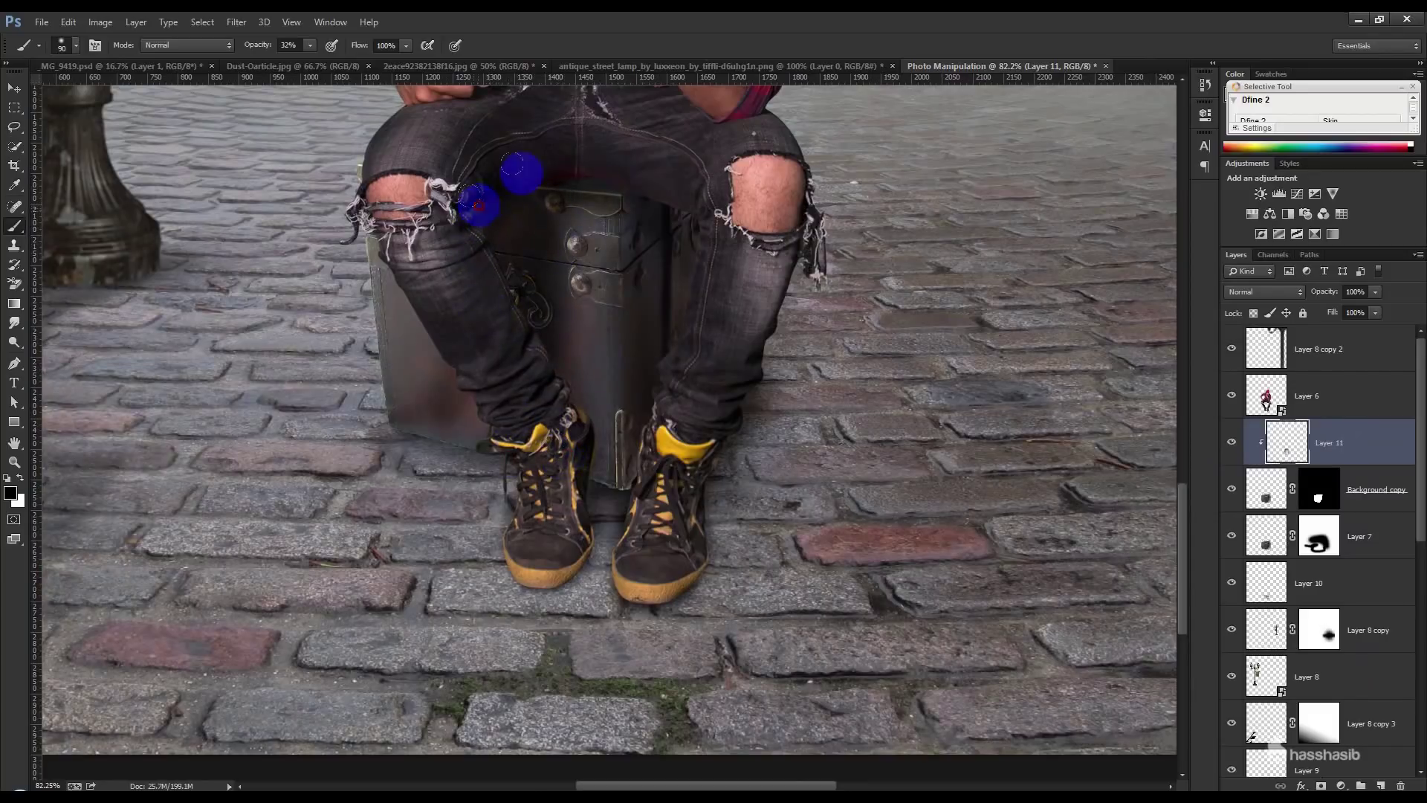
mouse_move(552, 168)
left_mouse_down()
mouse_move(685, 270)
mouse_move(679, 255)
mouse_move(659, 266)
mouse_move(580, 453)
mouse_move(599, 484)
mouse_move(472, 328)
mouse_move(535, 308)
left_mouse_up()
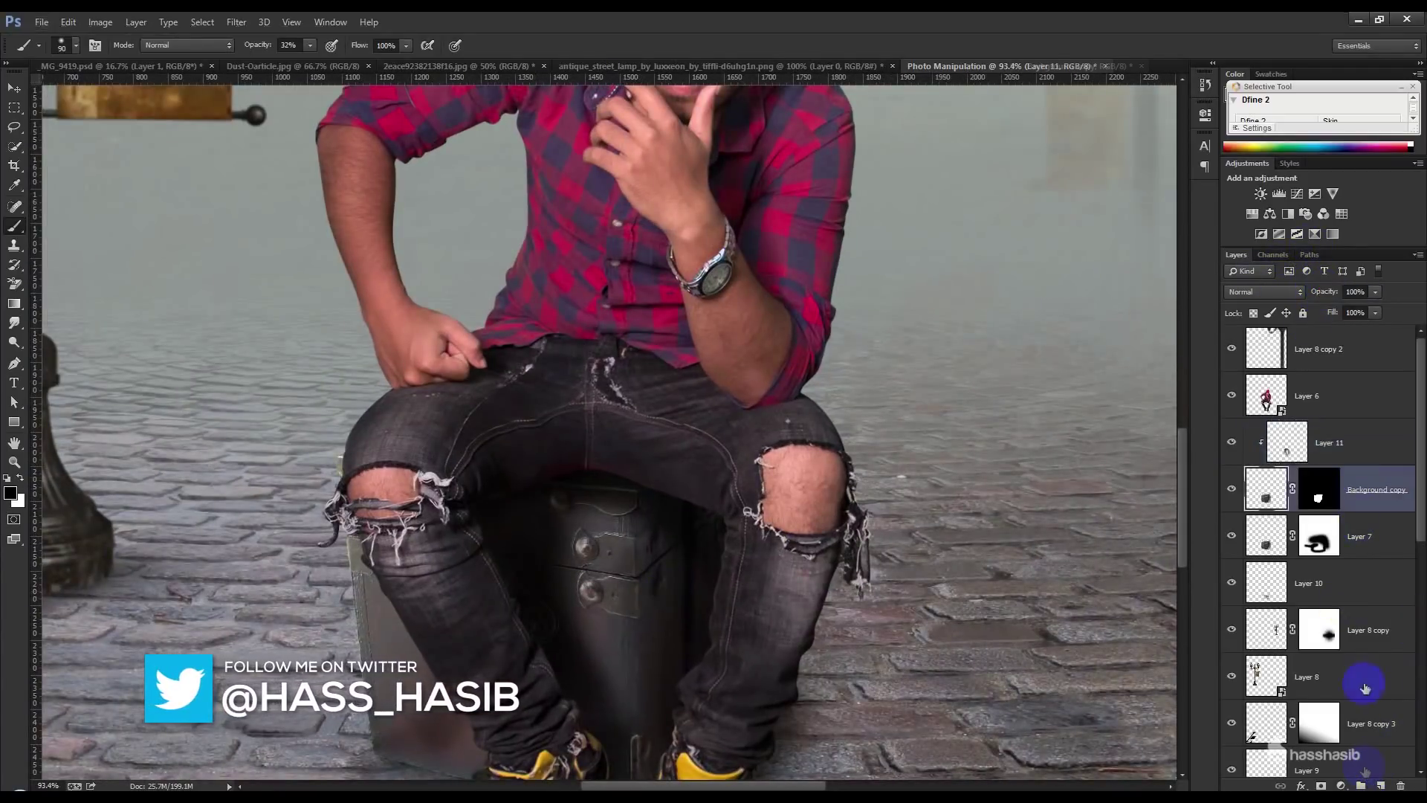
left_click(1380, 786, "ctrl")
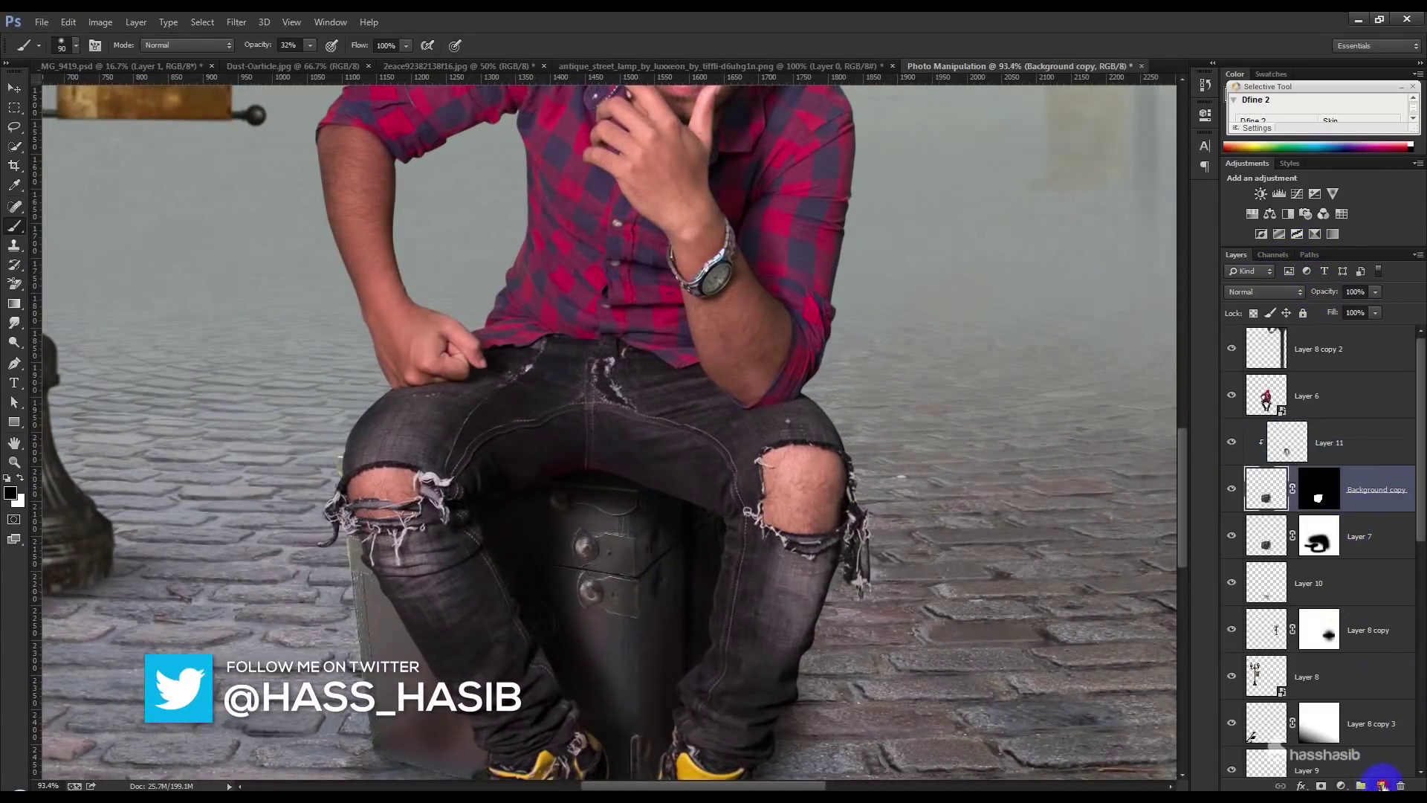
- Add a Brightness/Contrast adjustment at -81 clipped to the man's Layer 6
left_click(1331, 395)
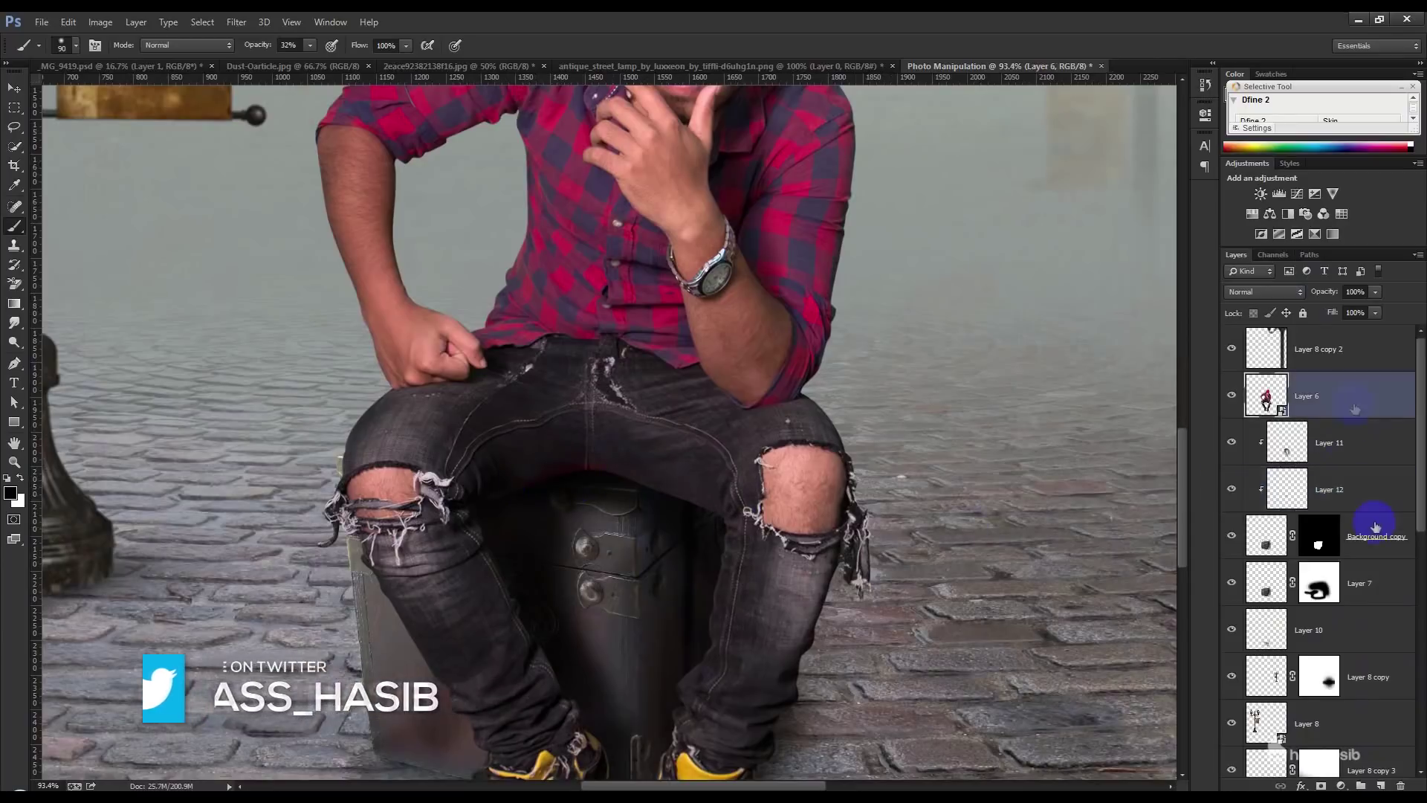
left_click(1341, 785)
left_click(1331, 520)
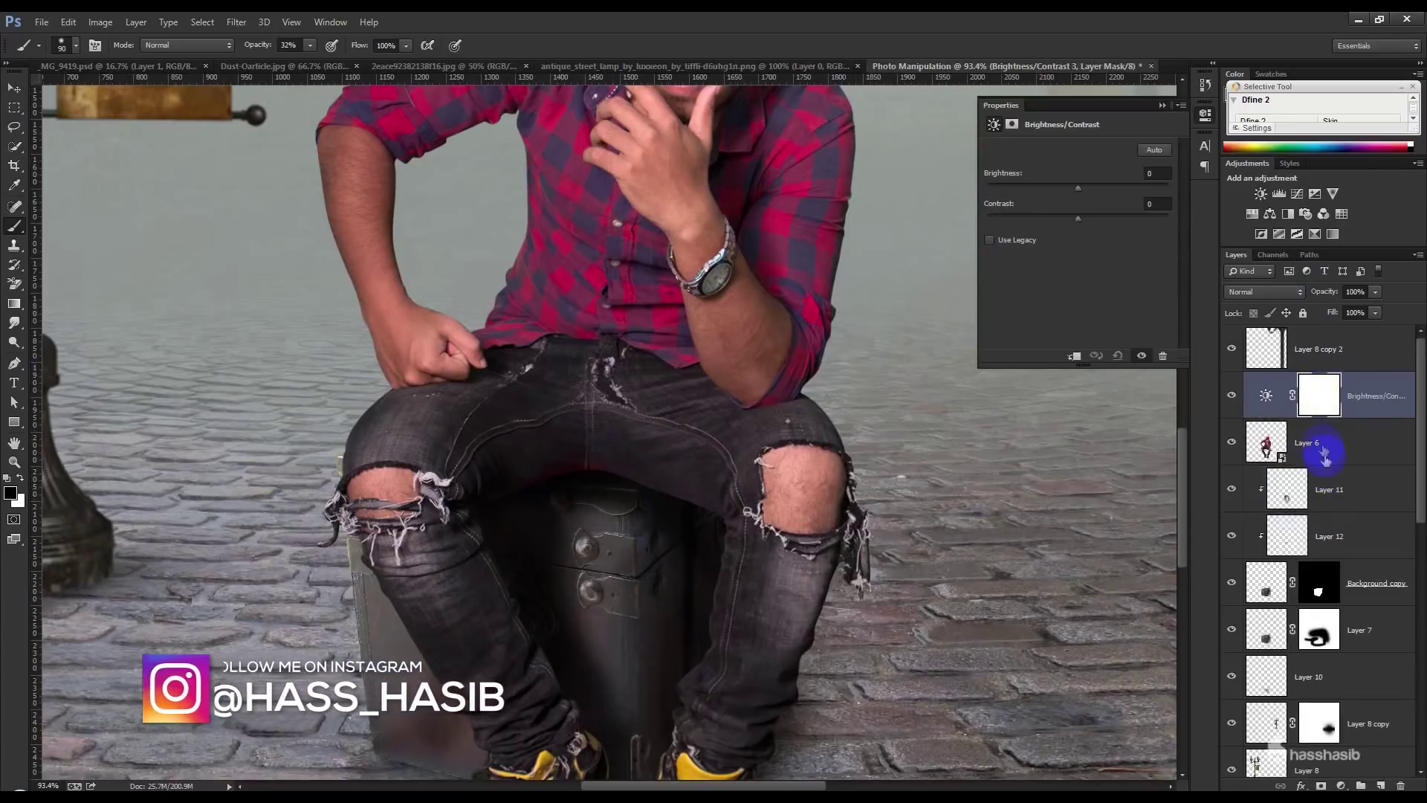
left_click(1075, 355)
left_click_drag(1078, 188, 1030, 188)
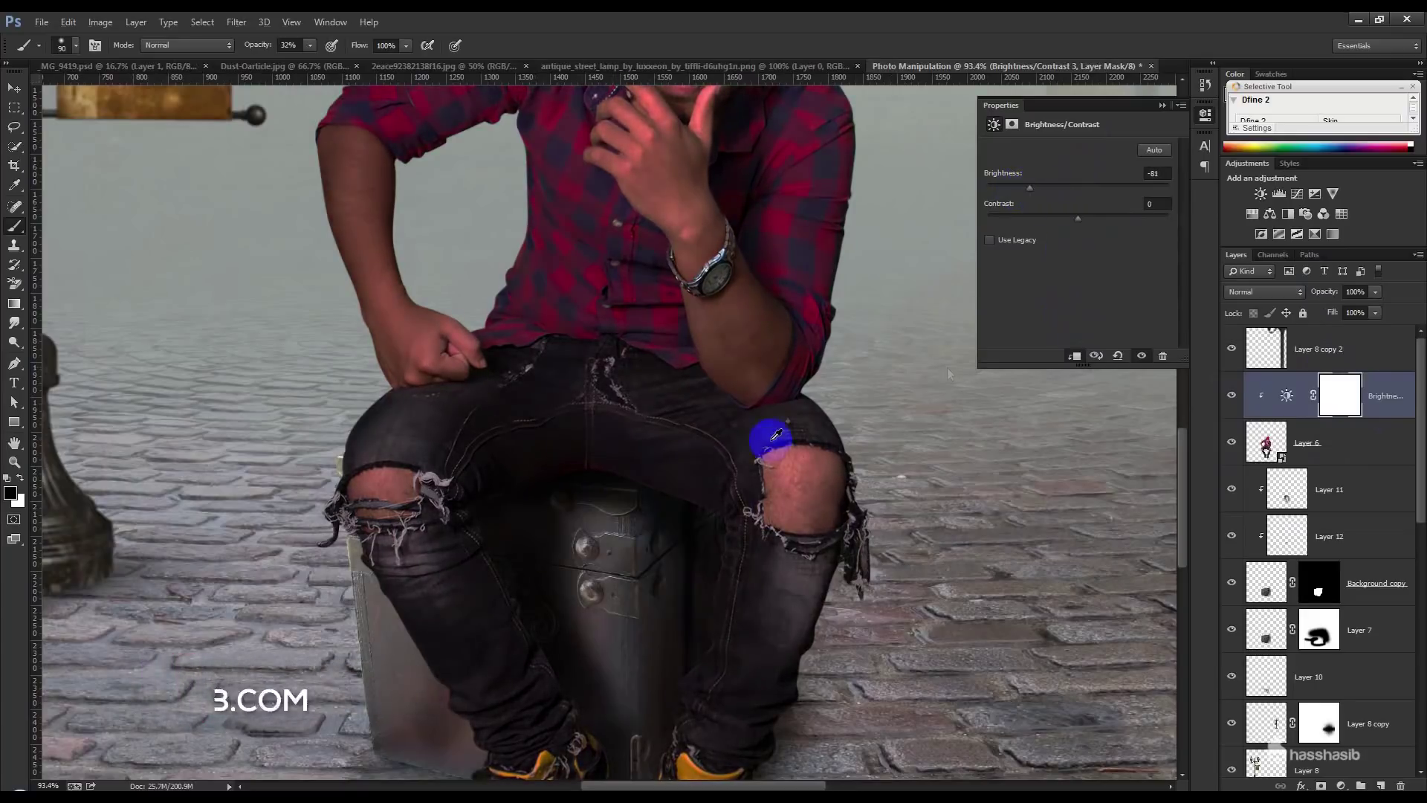
scroll(776, 424, "down", 3)
scroll(776, 423, "down", 2)
- Invert the adjustment's mask and paint white to reveal the darkening around the legs
key("ctrl+i")
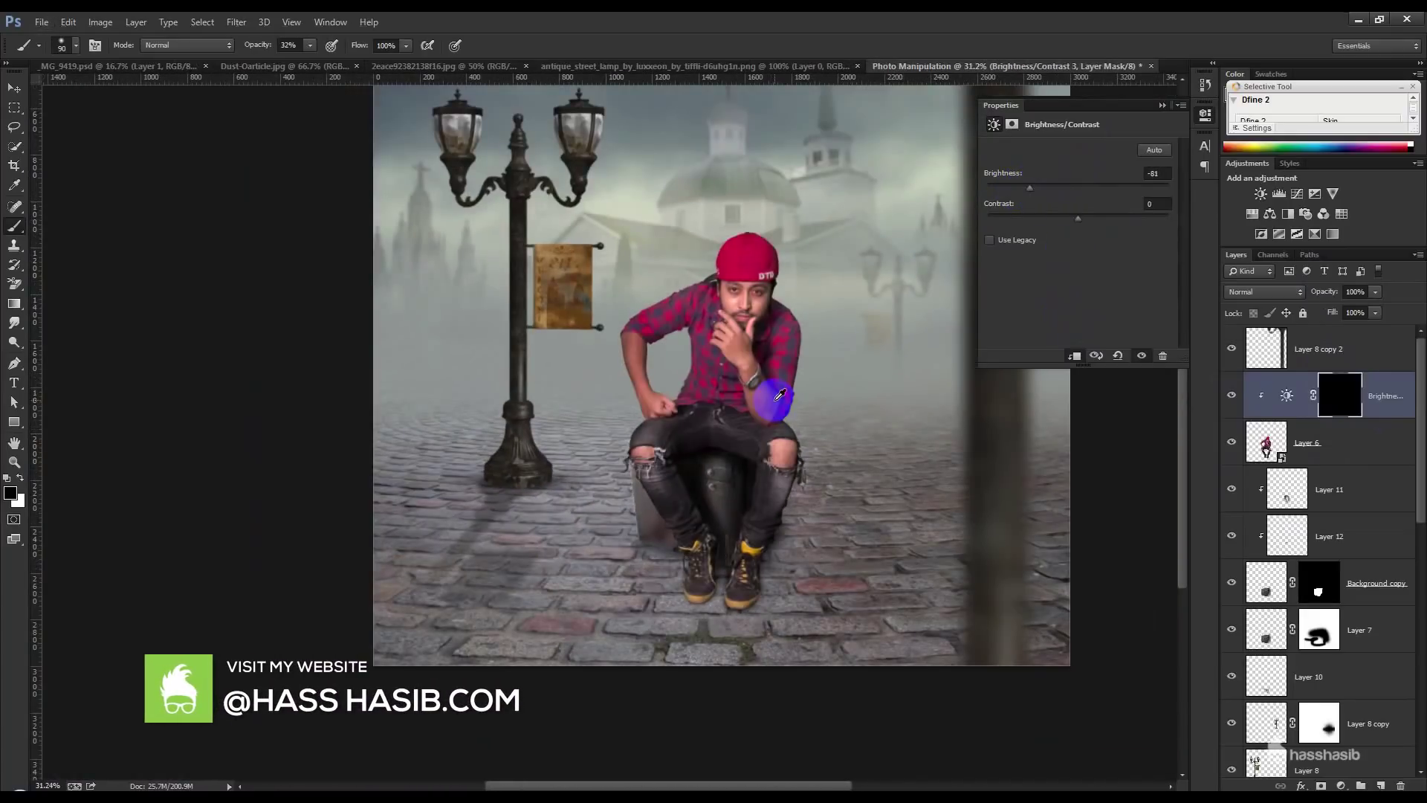
scroll(769, 370, "up", 2)
scroll(765, 417, "down", 2)
key("bracketright")
key("bracketright")
key("bracketright")
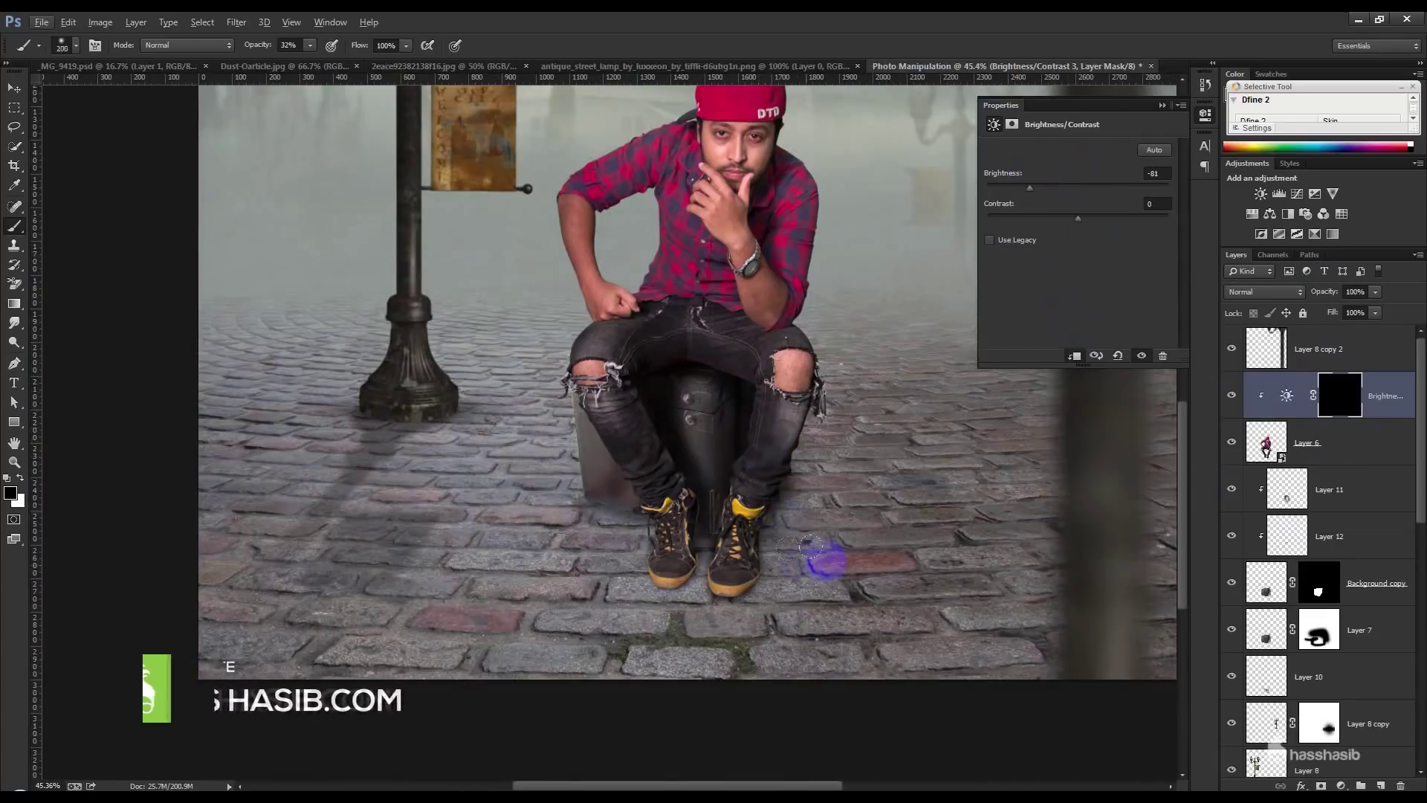
key("d")
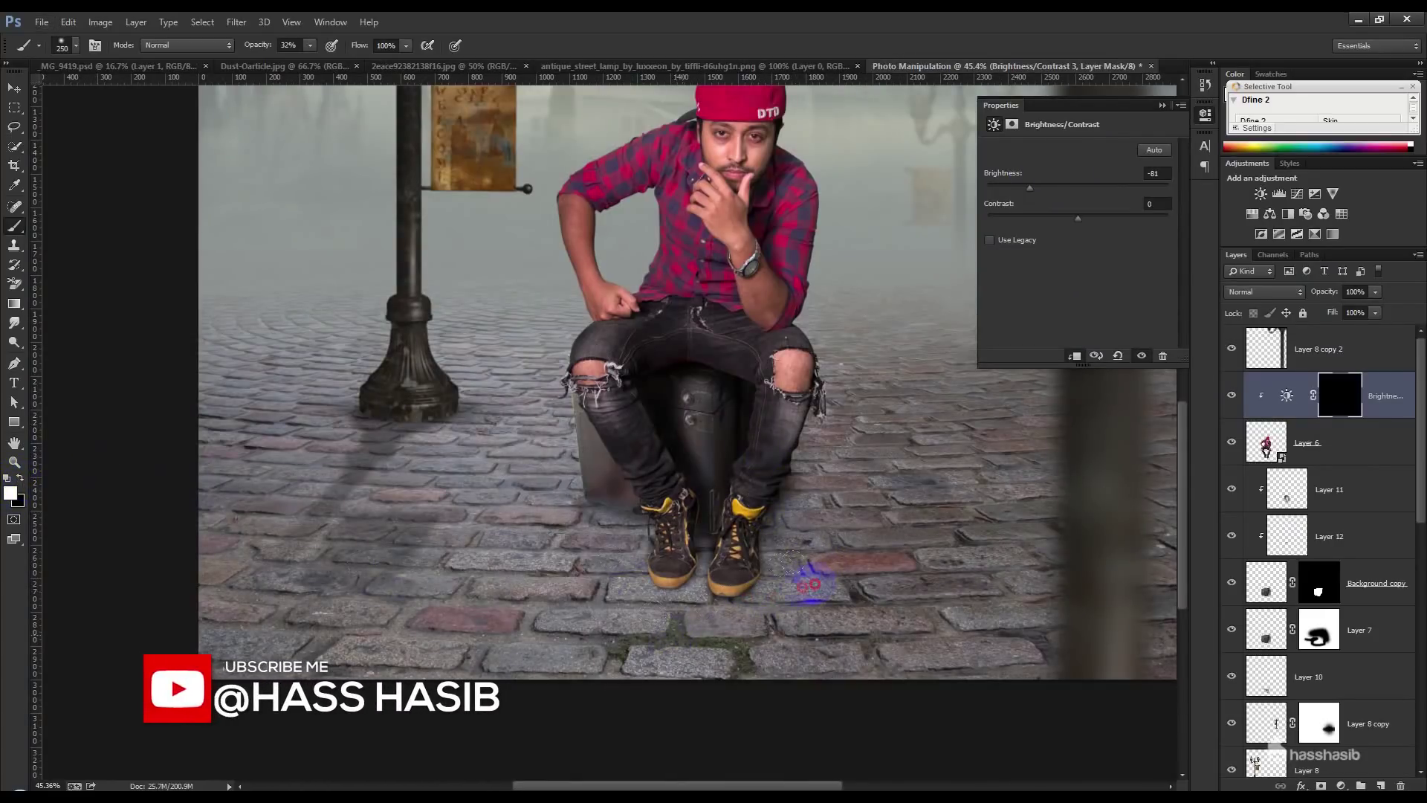
mouse_move(676, 472)
left_mouse_down()
mouse_move(654, 359)
mouse_move(694, 389)
mouse_move(792, 383)
left_mouse_up()
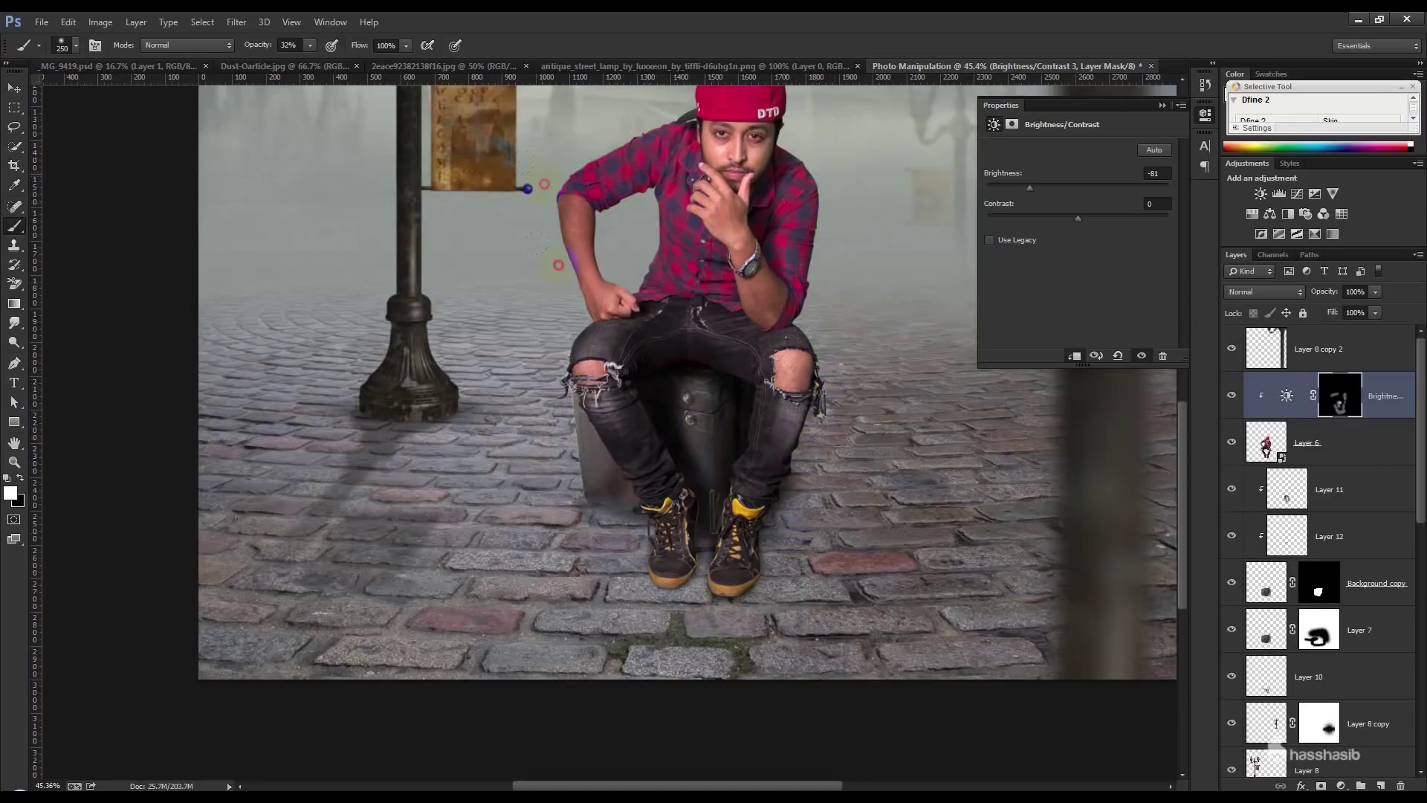
scroll(536, 241, "up", 2)
scroll(632, 316, "up", 1)
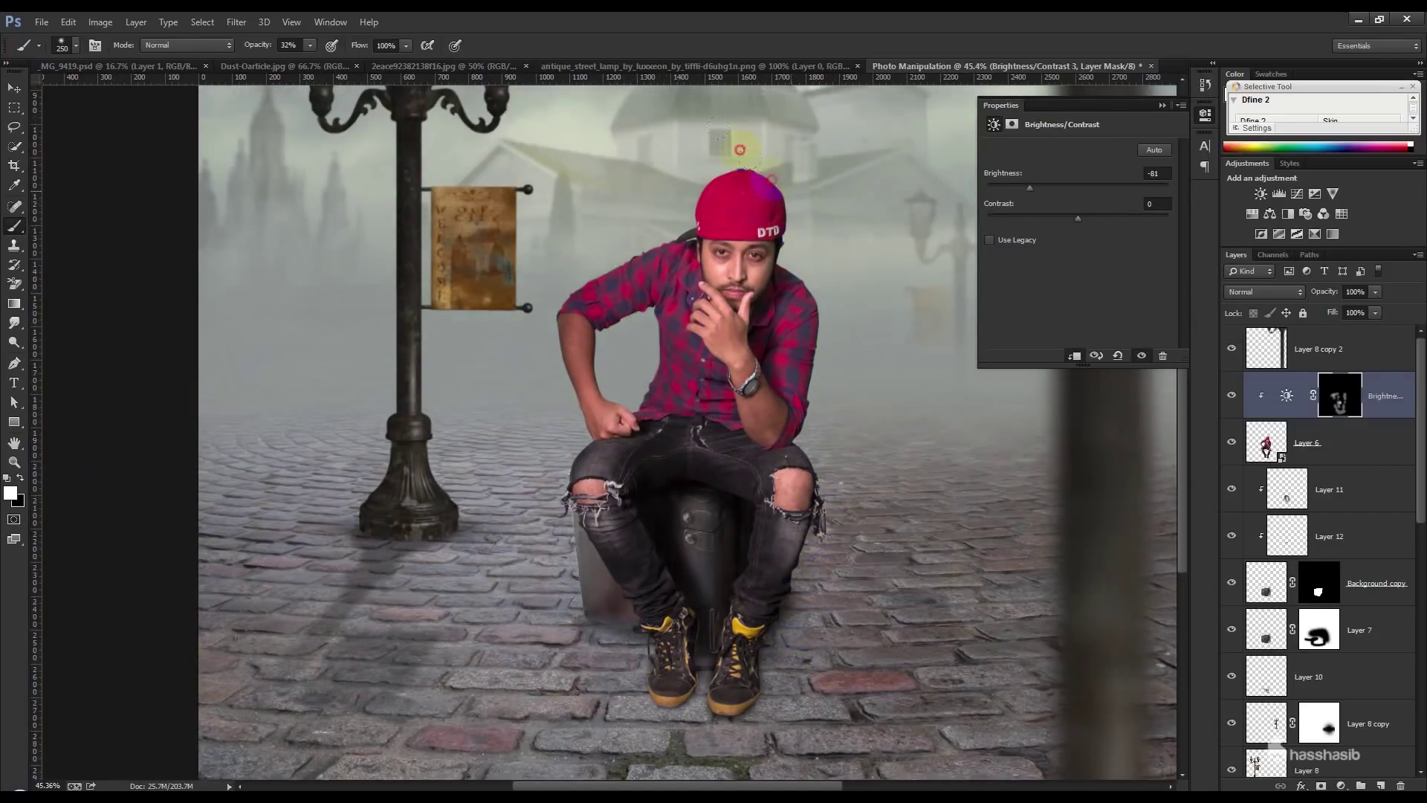
scroll(822, 386, "down", 2)
scroll(966, 446, "up", 1)
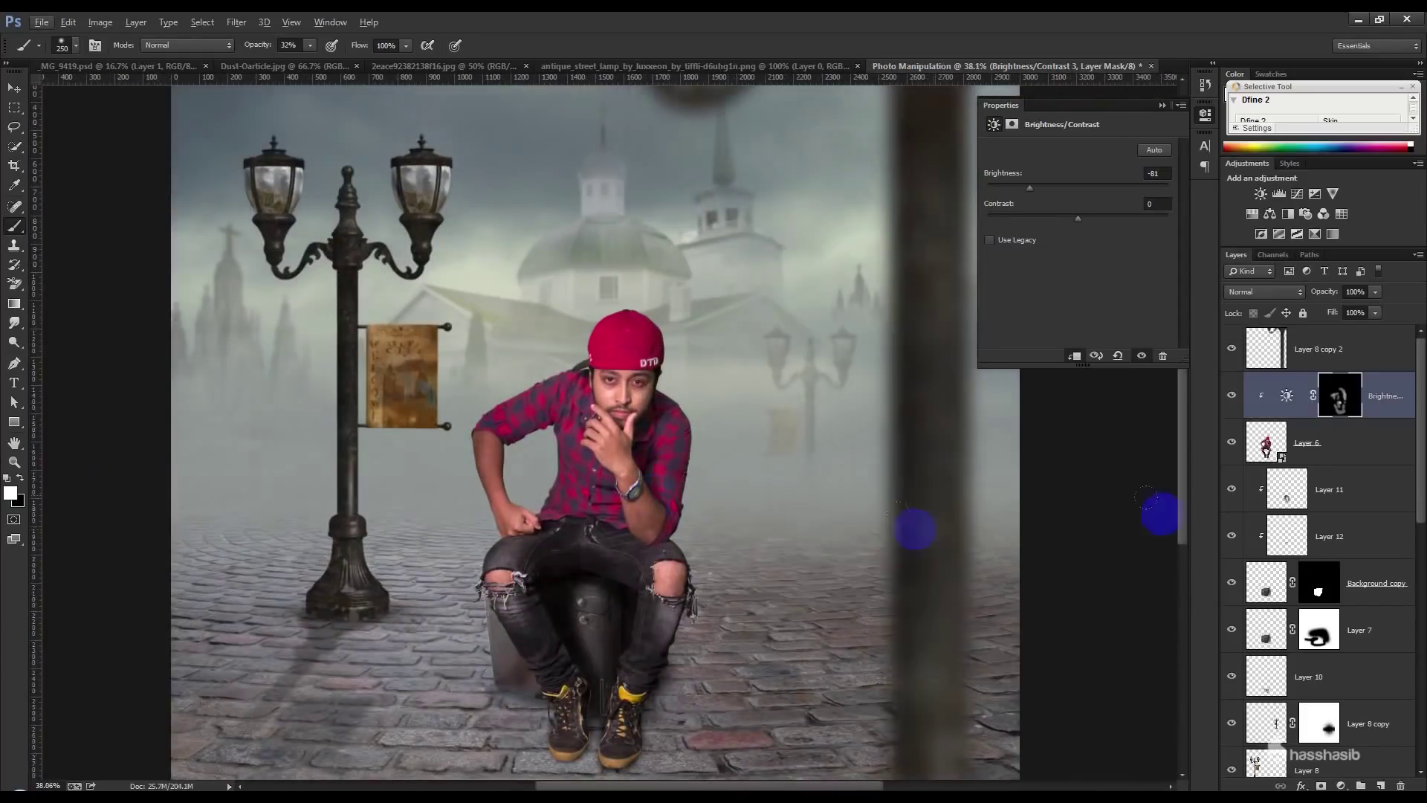
left_click(1360, 505)
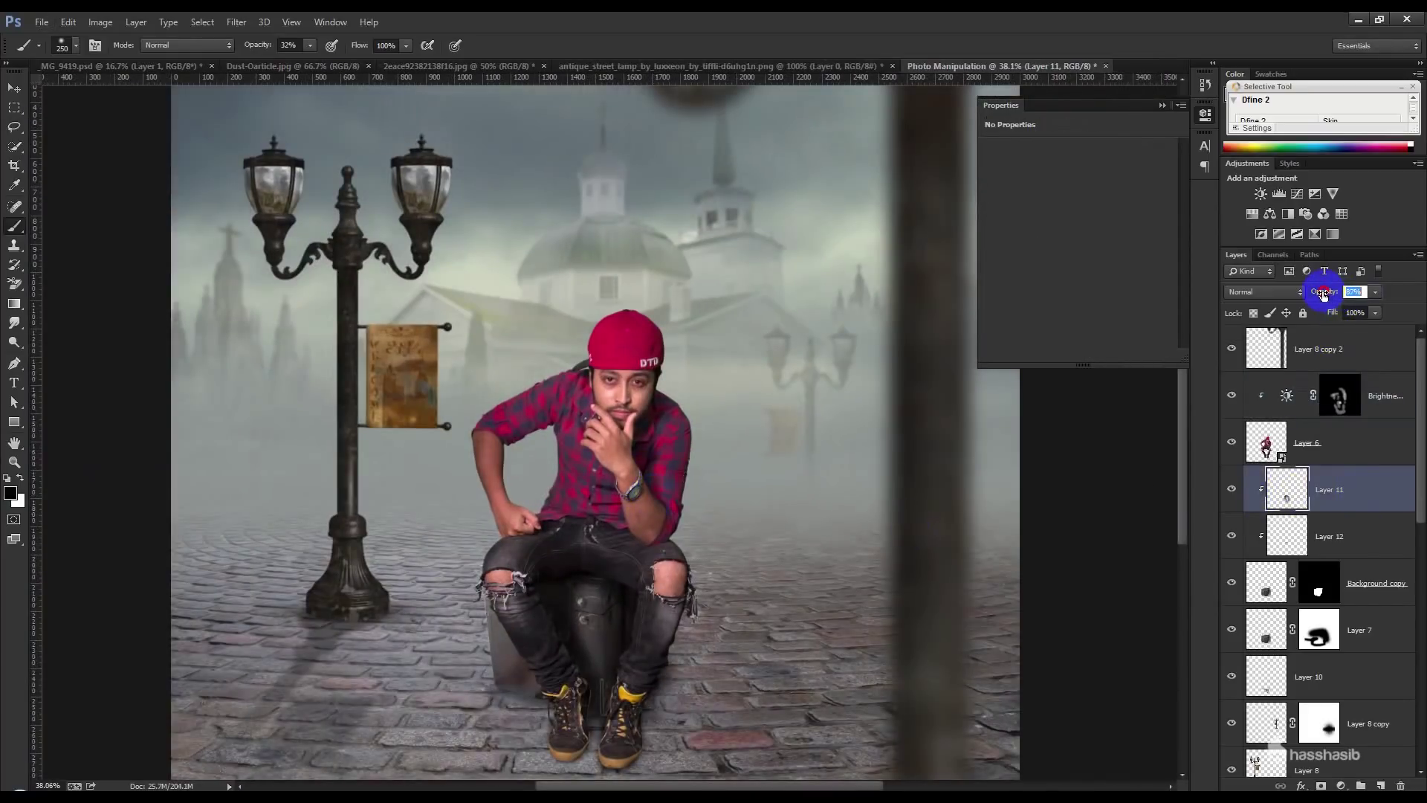
- Hide the man and add a -117 Brightness/Contrast adjustment to the chest, Background copy
left_click(14, 89)
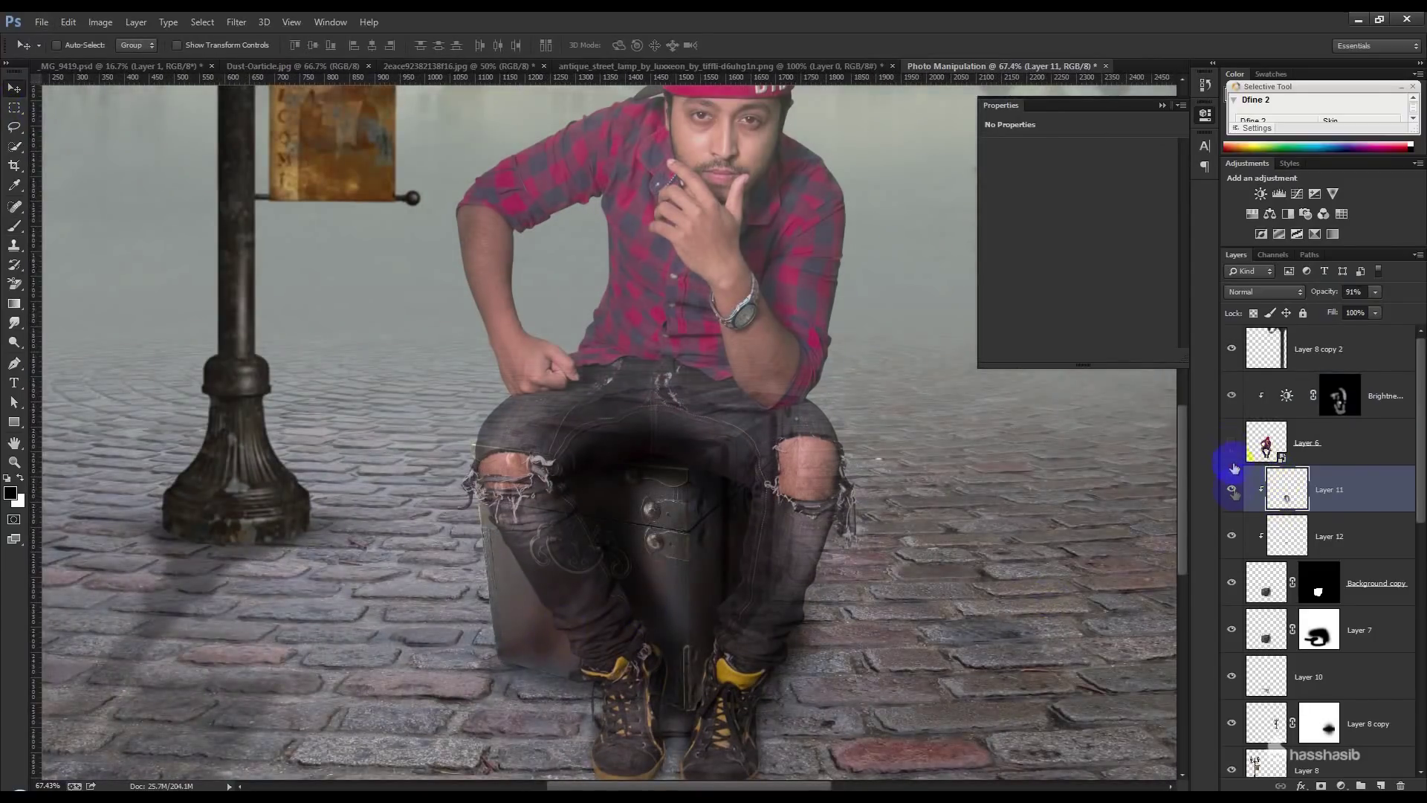
left_click(1232, 444)
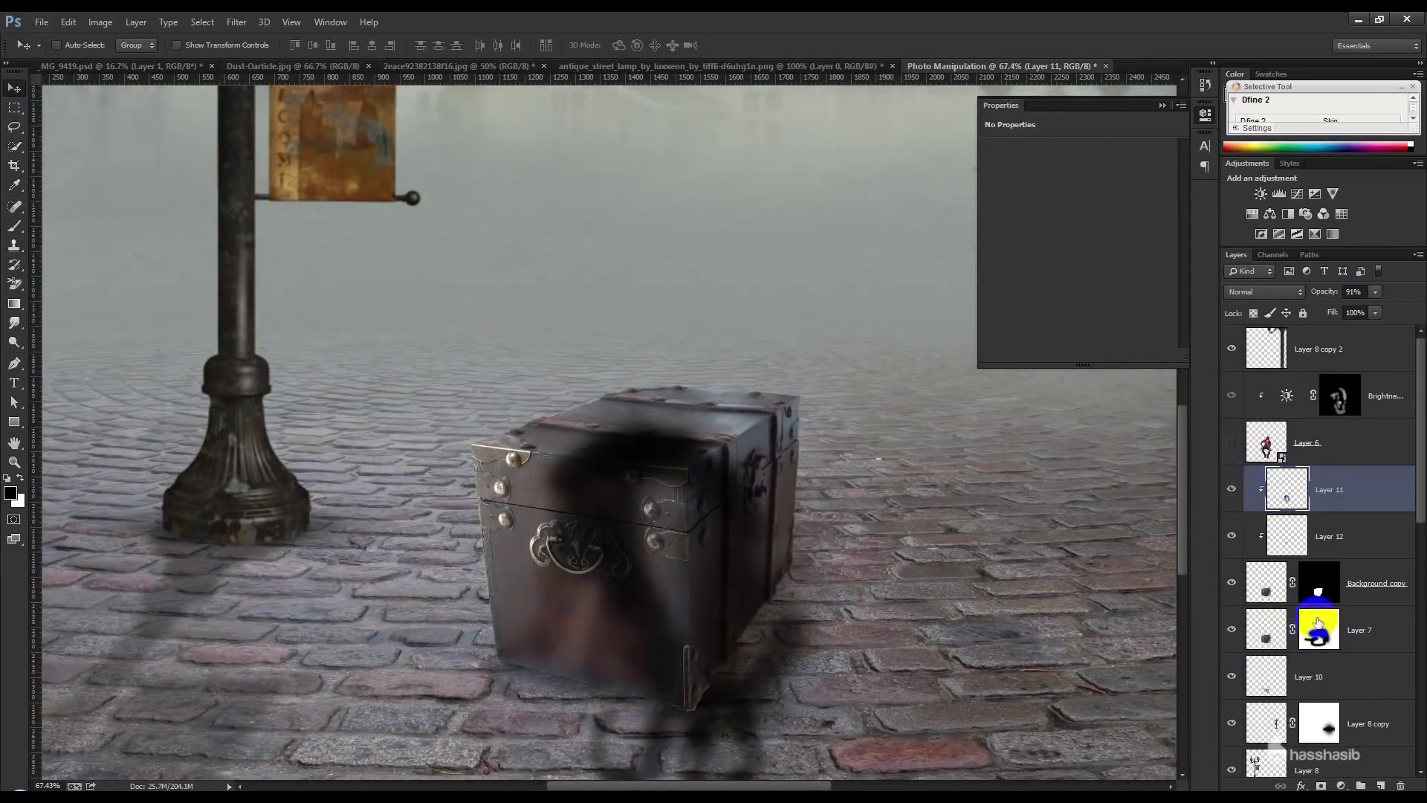
left_click(1353, 583)
left_click(1342, 786)
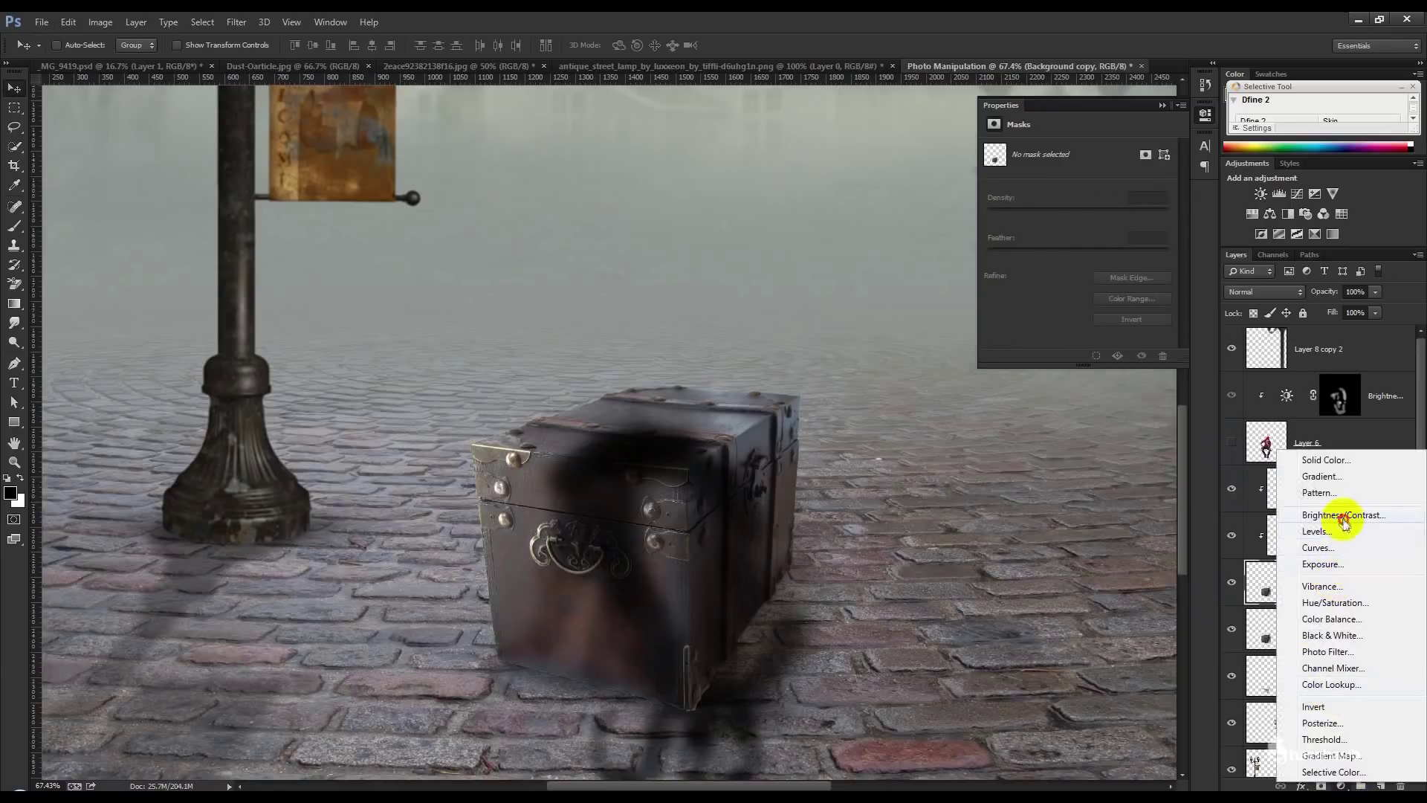
left_click(1344, 515)
left_click_drag(1078, 187, 1008, 187)
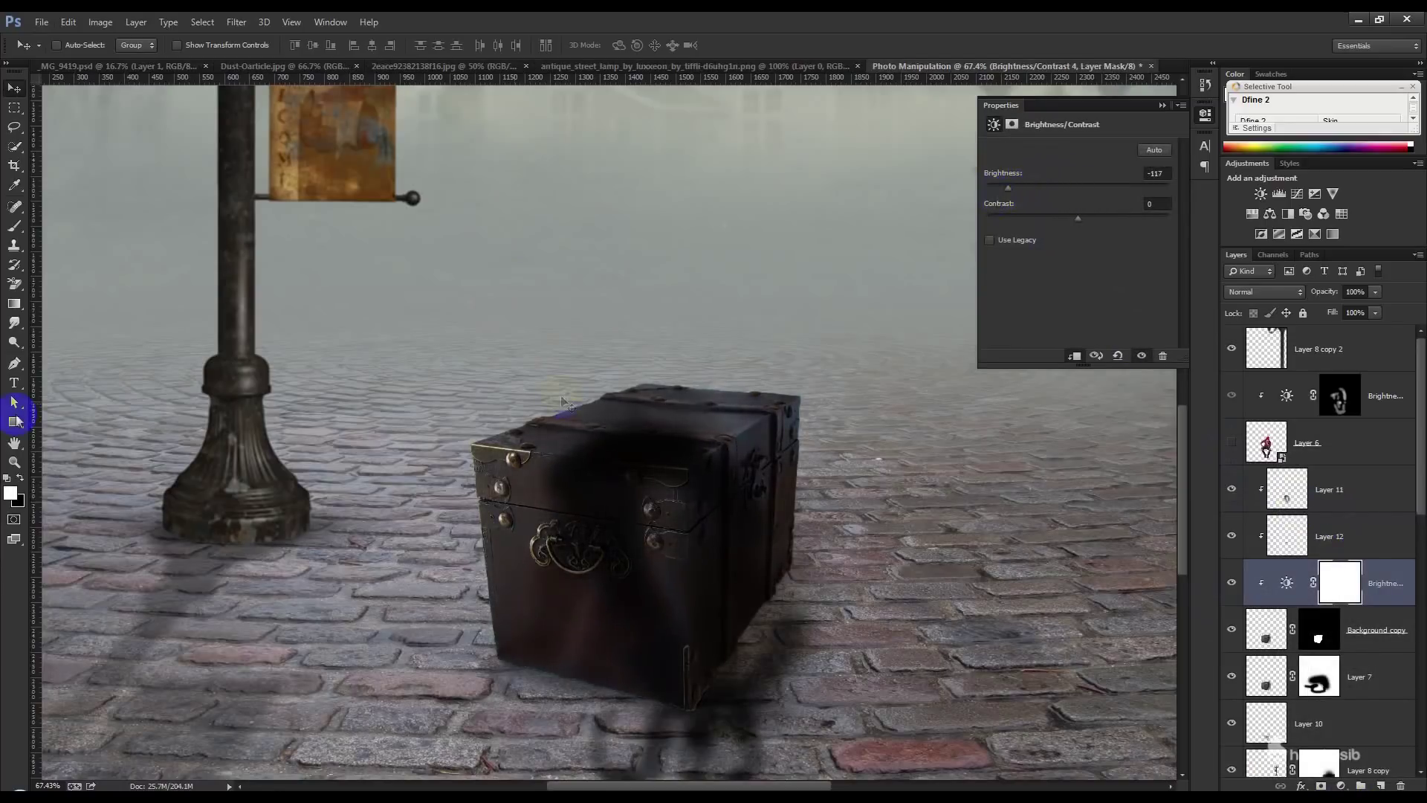
- Paint the adjustment mask to keep the chest top lighter, then show the man again
left_click(13, 225)
key("bracketright")
key("bracketright")
key("bracketright")
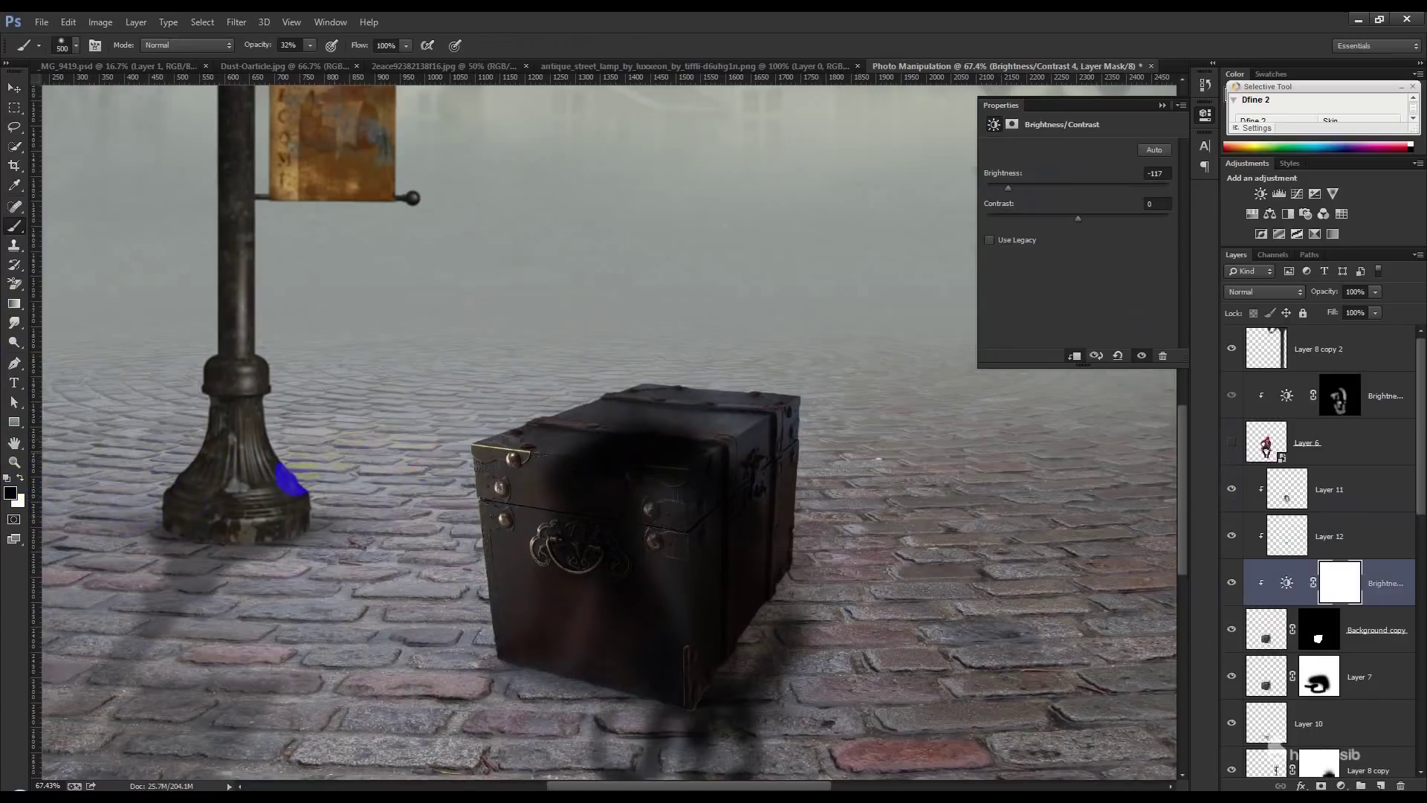
left_click_drag(502, 402, 701, 290)
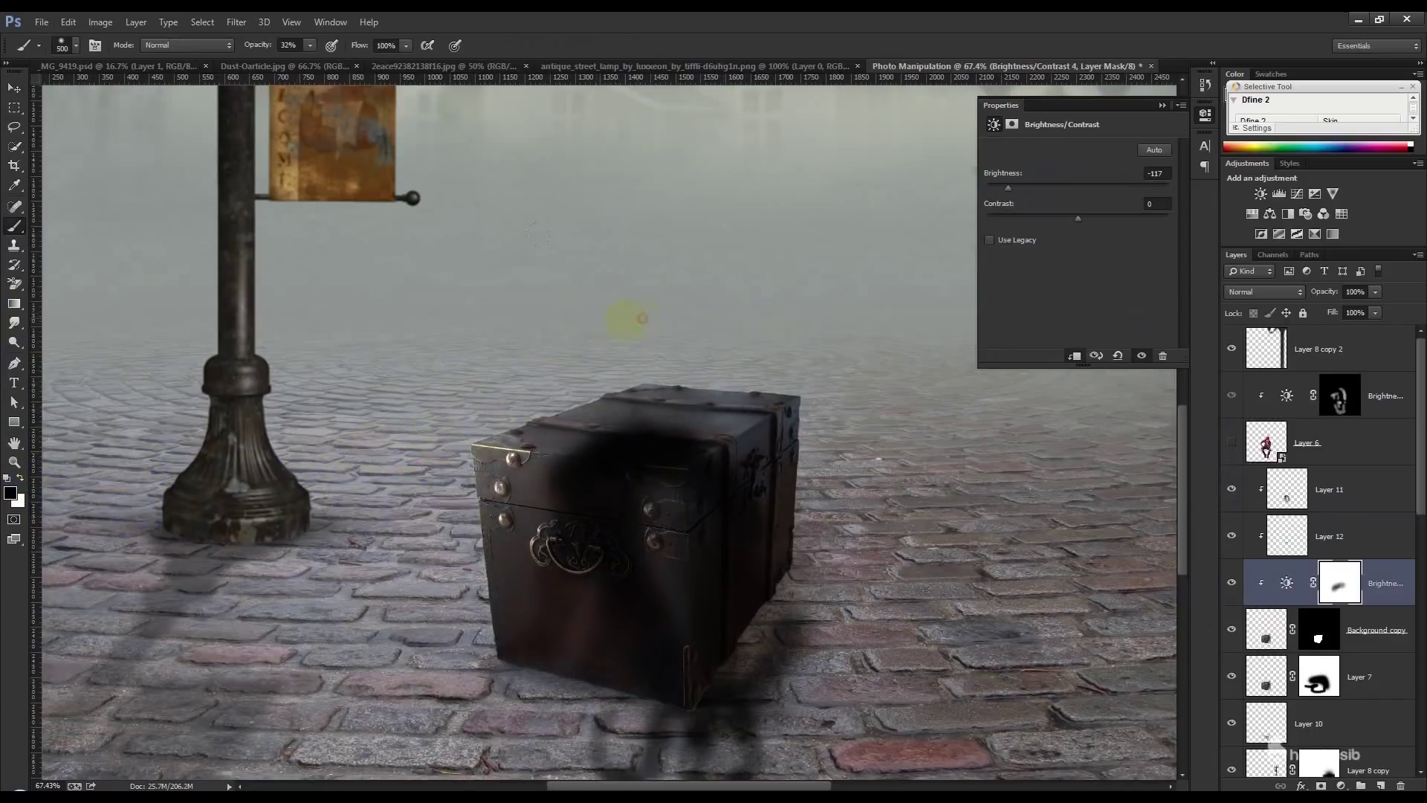
left_click(1231, 447)
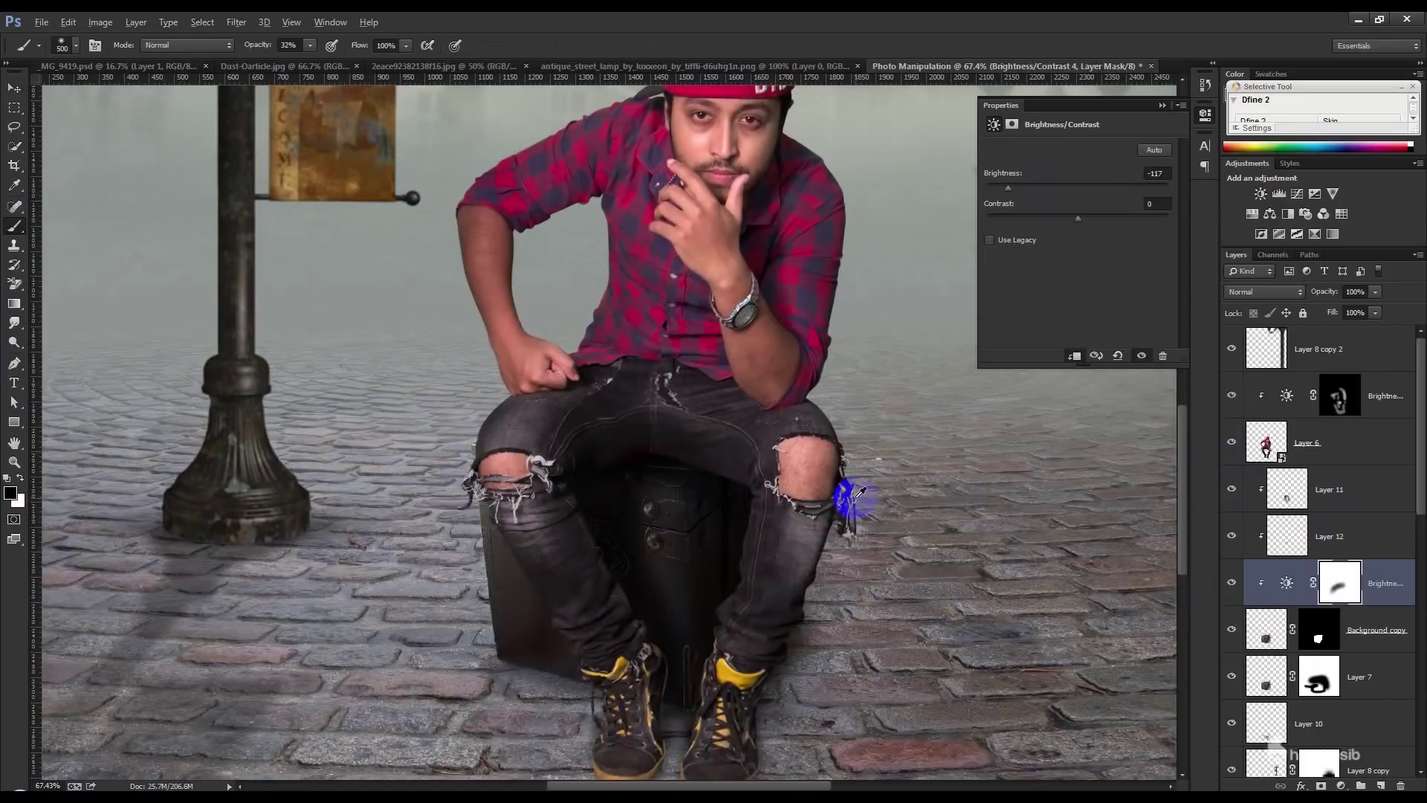
scroll(855, 491, "down", 3)
scroll(550, 661, "up", 3)
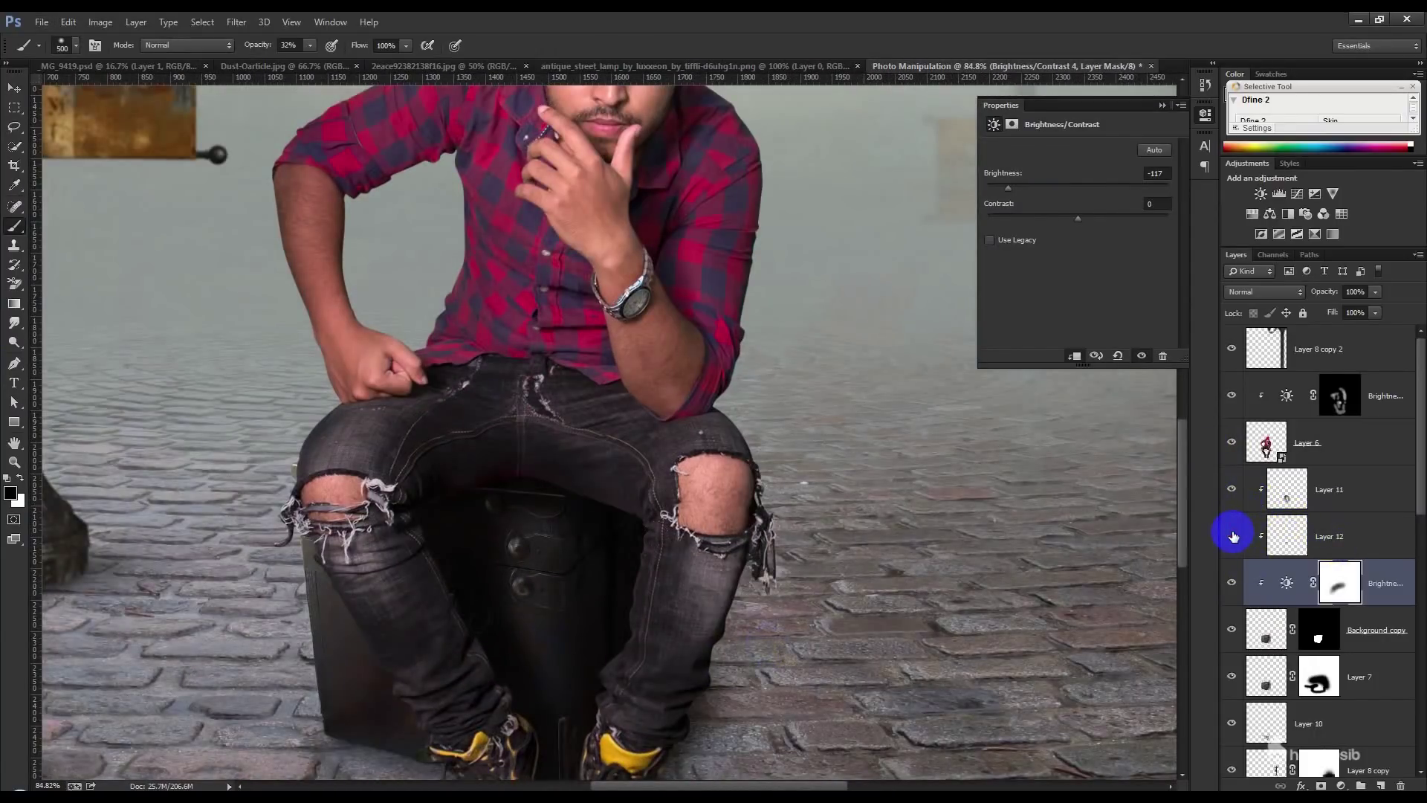
left_click(1232, 493)
left_click(1287, 489)
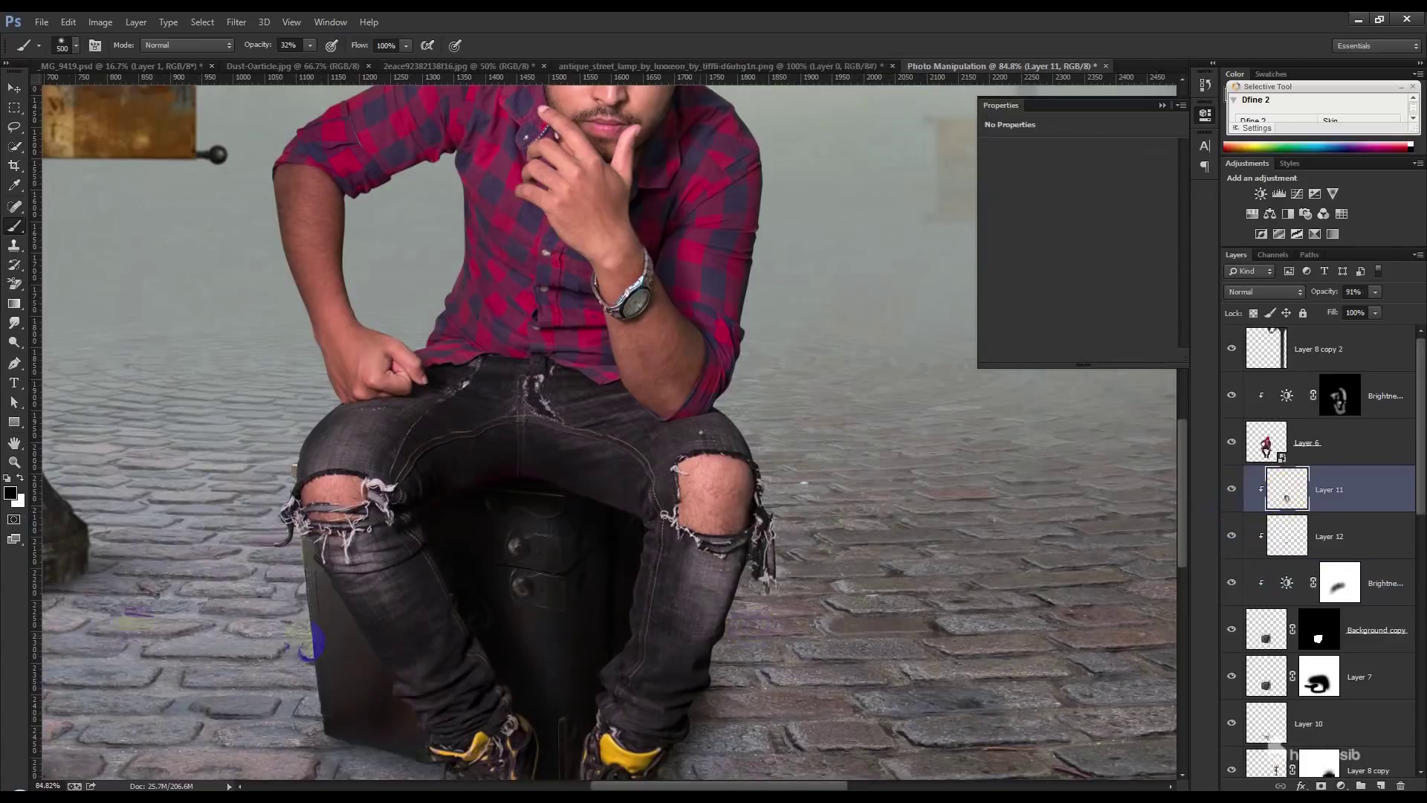
- Erase stray Layer 11 shading from the man's jeans and near the left knee
scroll(59, 298, "down", 1)
left_click(16, 293)
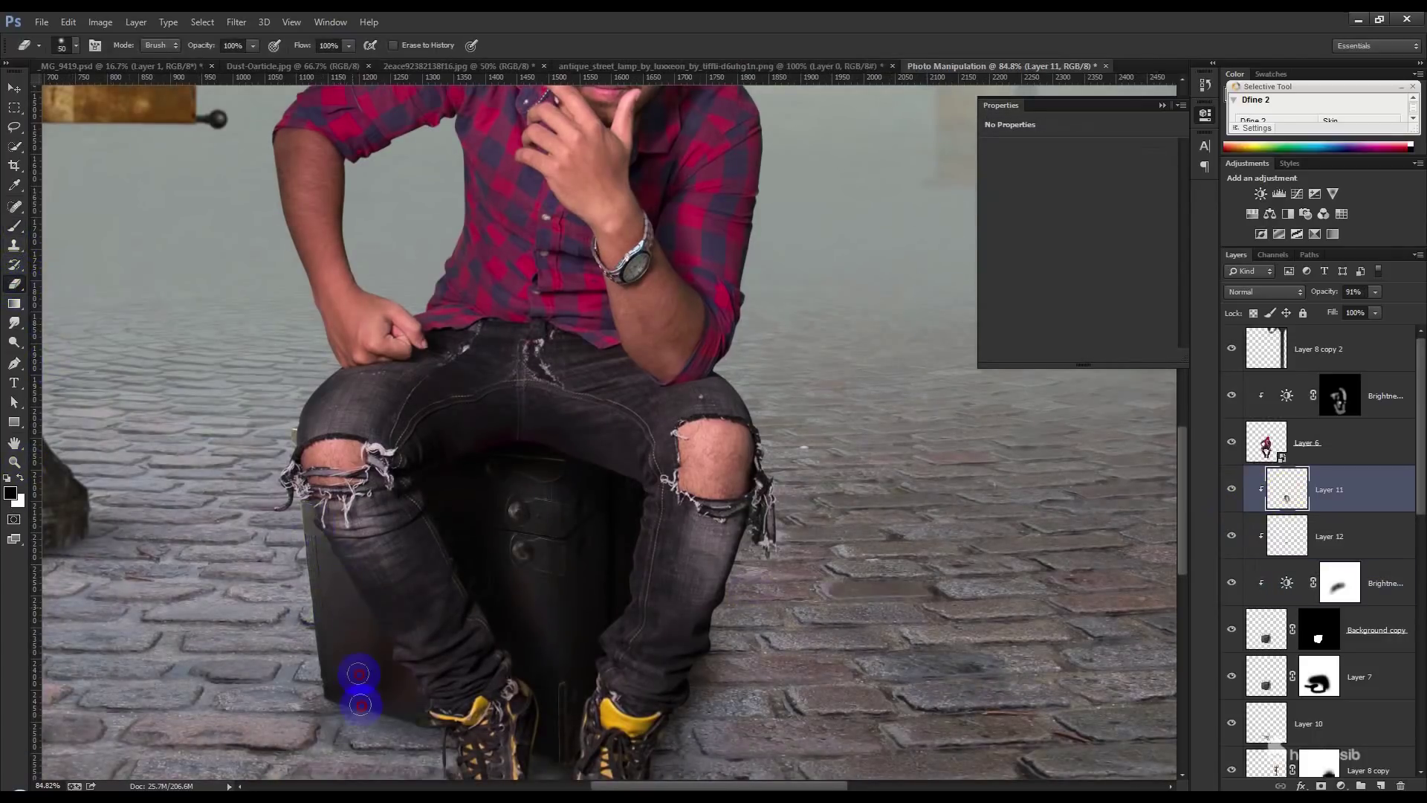
left_click_drag(355, 658, 341, 651)
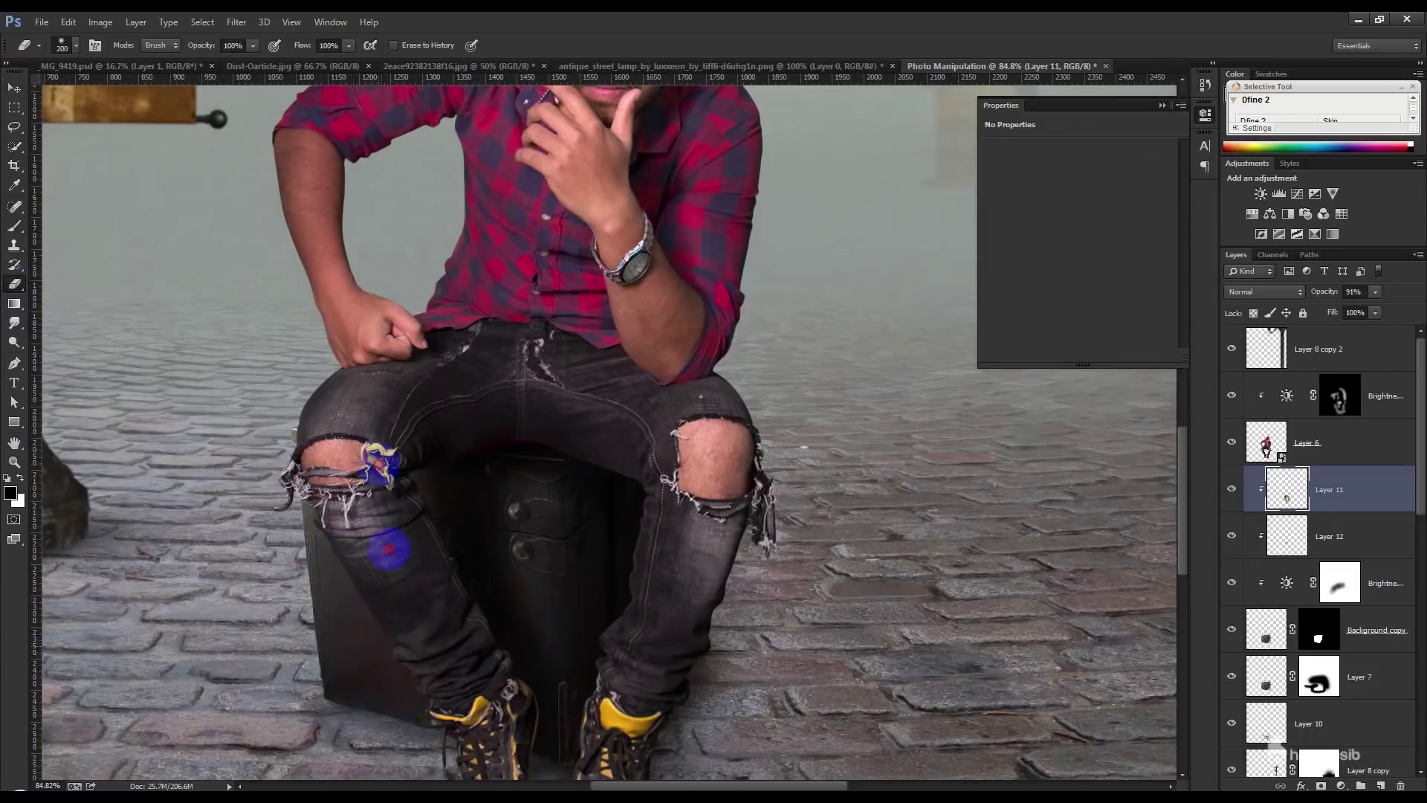
left_click_drag(360, 437, 341, 438)
mouse_move(379, 549)
left_mouse_down()
mouse_move(427, 363)
mouse_move(407, 619)
left_mouse_up()
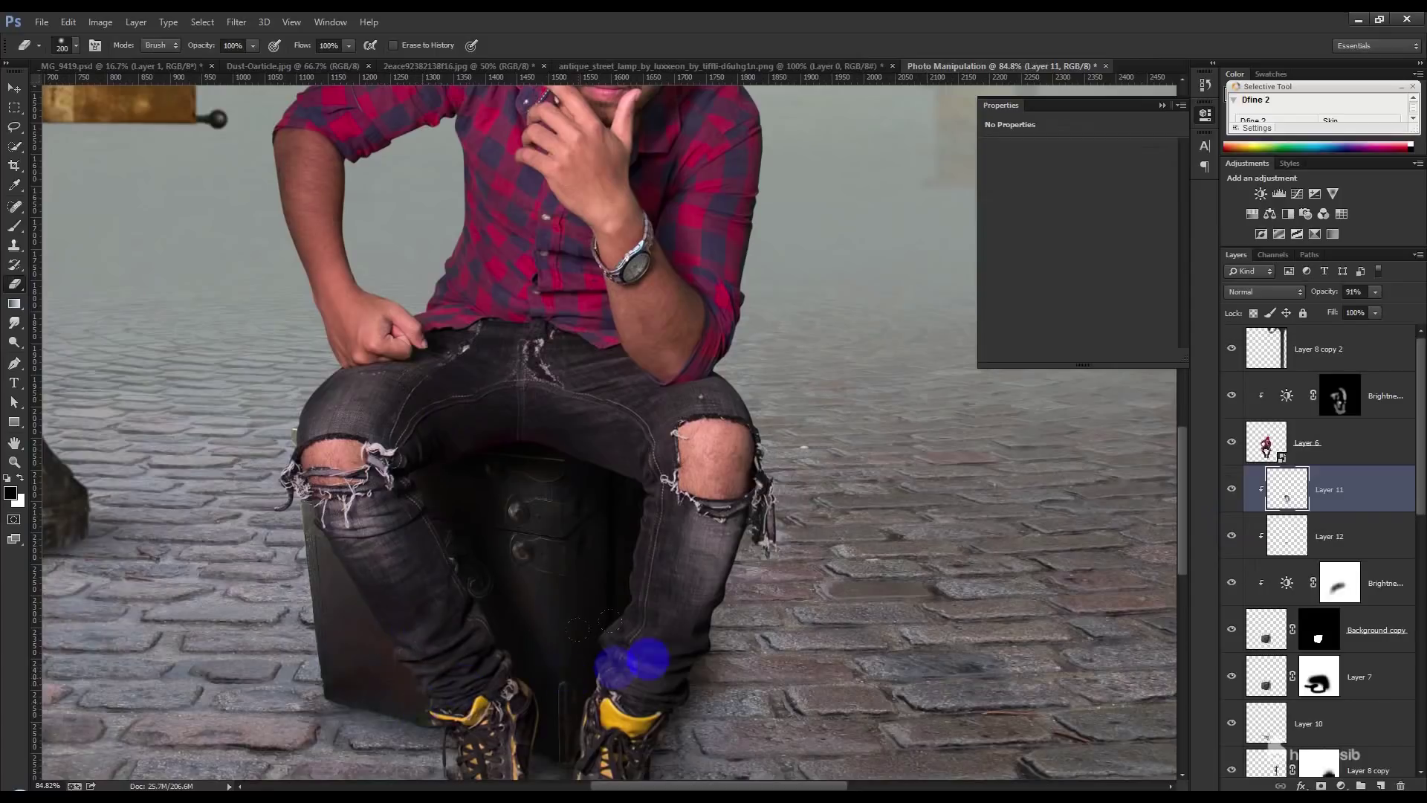
scroll(661, 689, "down", 5)
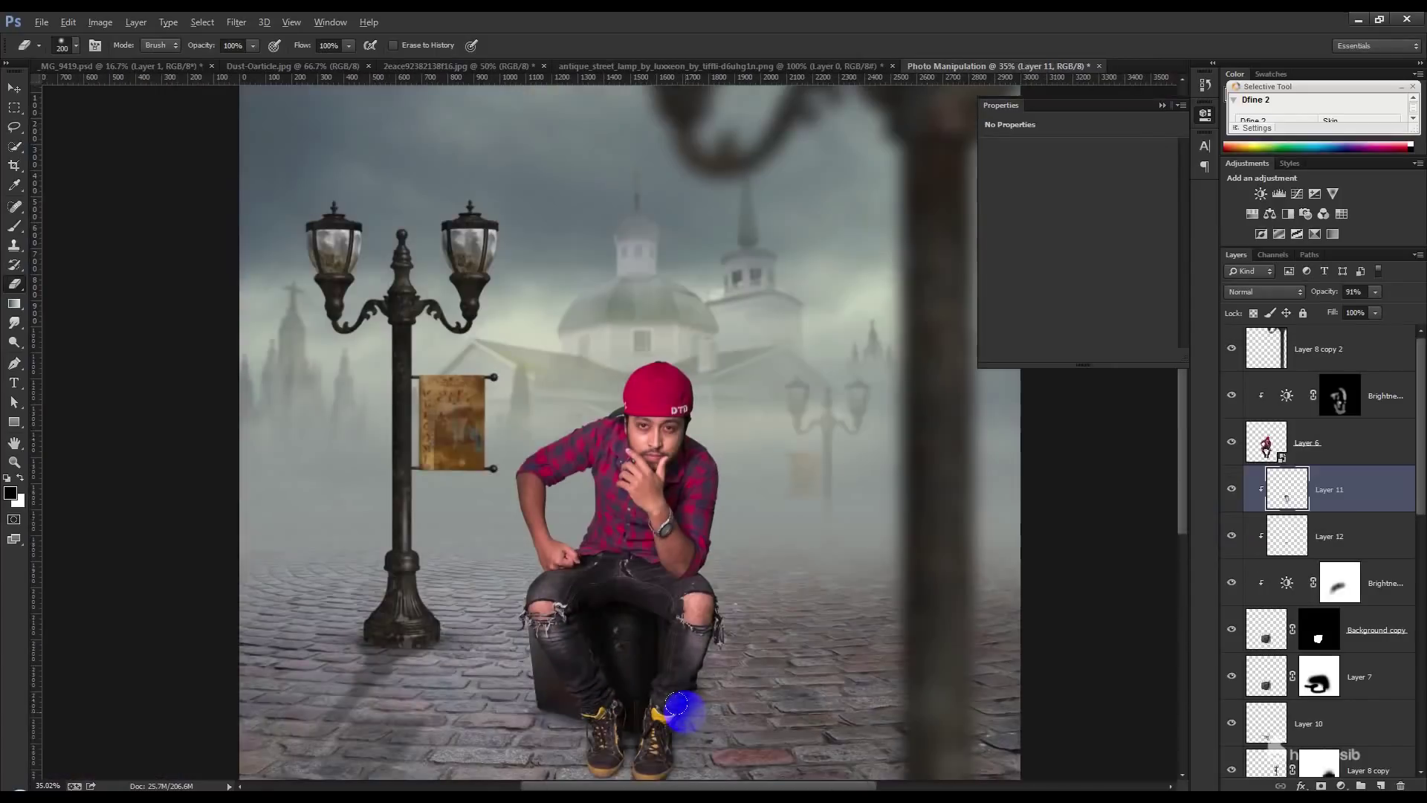
left_click(9, 89)
scroll(490, 471, "down", 2)
scroll(480, 483, "up", 1)
left_click(1313, 444)
left_click(1390, 405)
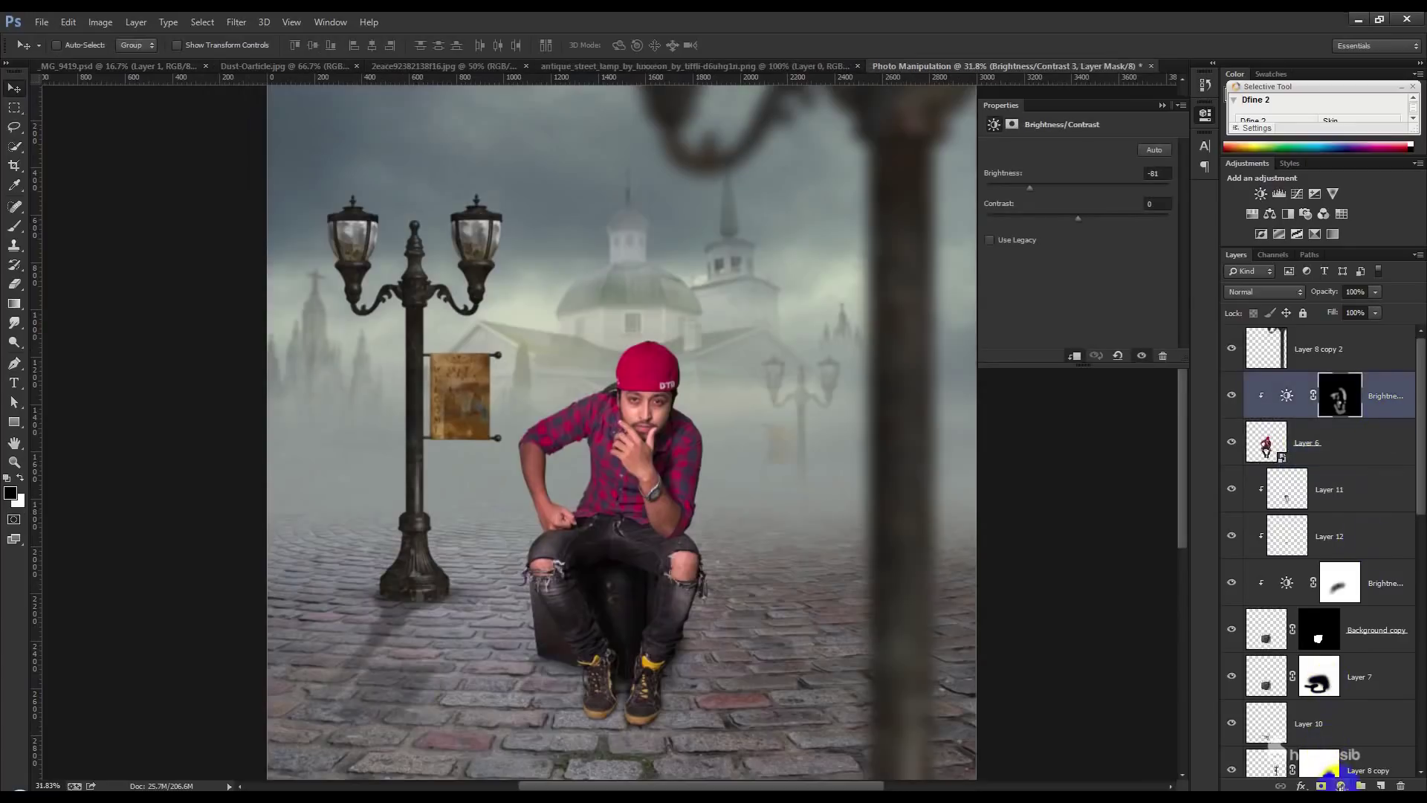
- Add a clipped Color Balance adjustment with midtones -22, -12, -15
left_click(1341, 786)
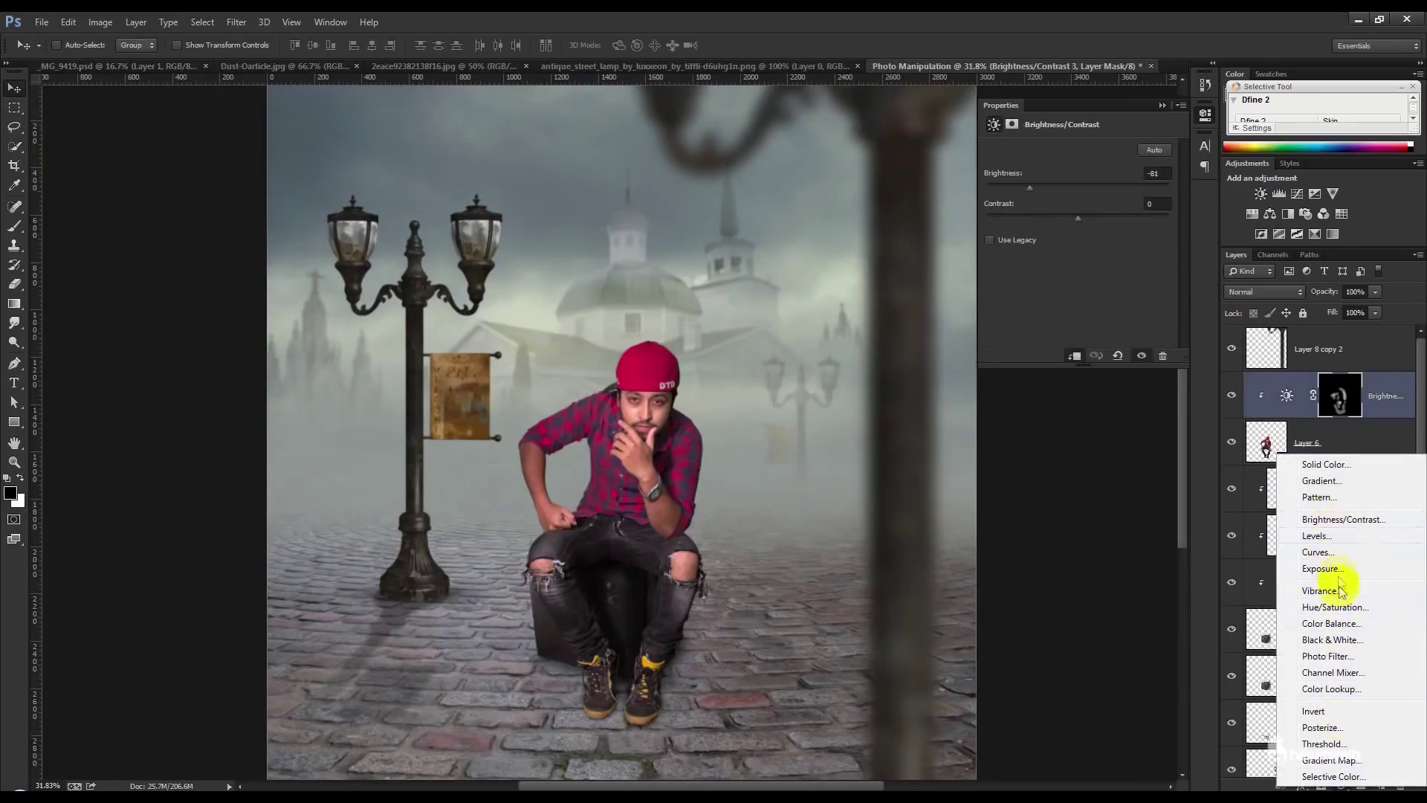
left_click(1330, 623)
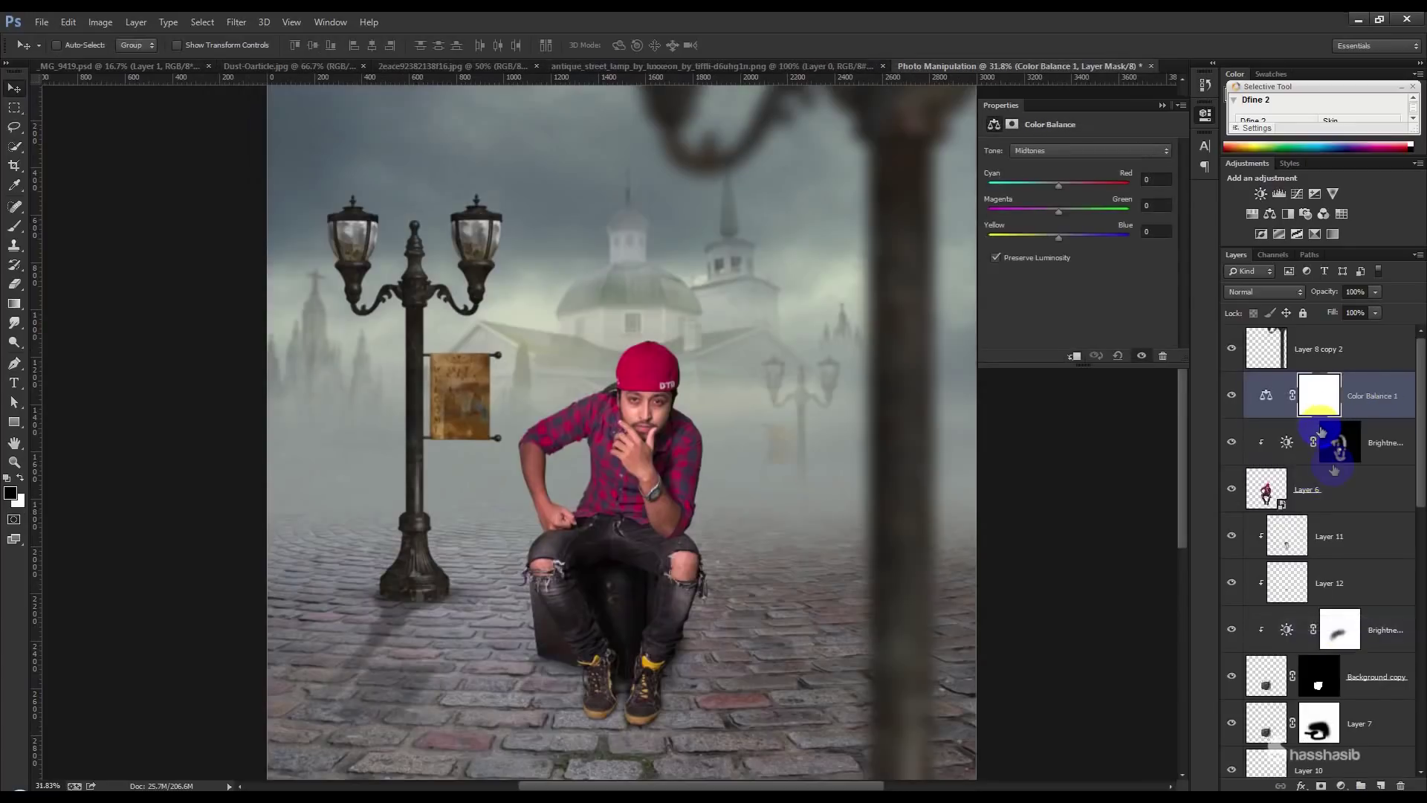
left_click(1075, 357)
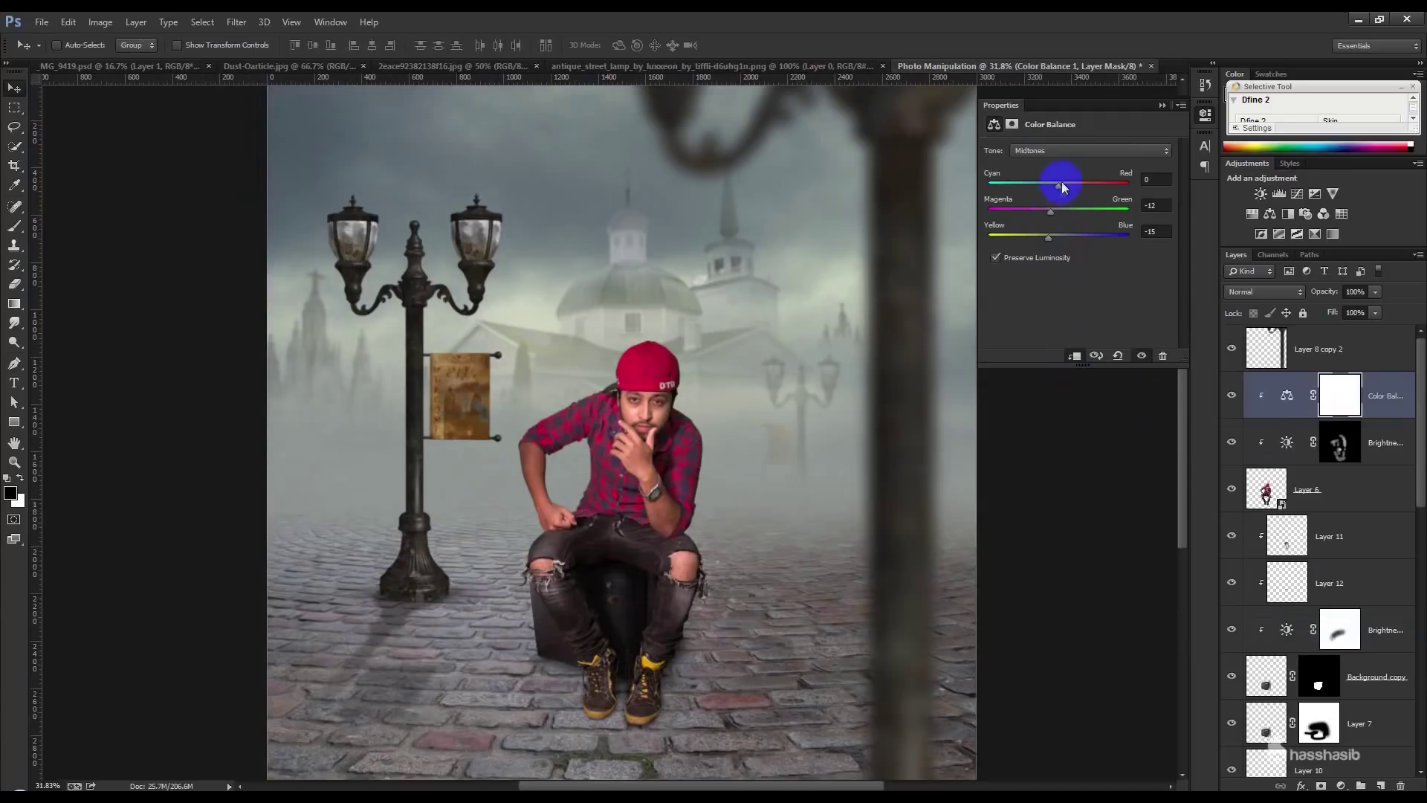
left_click(1381, 455)
- Add a clipped Vibrance adjustment lowered to -19
left_click(1342, 785)
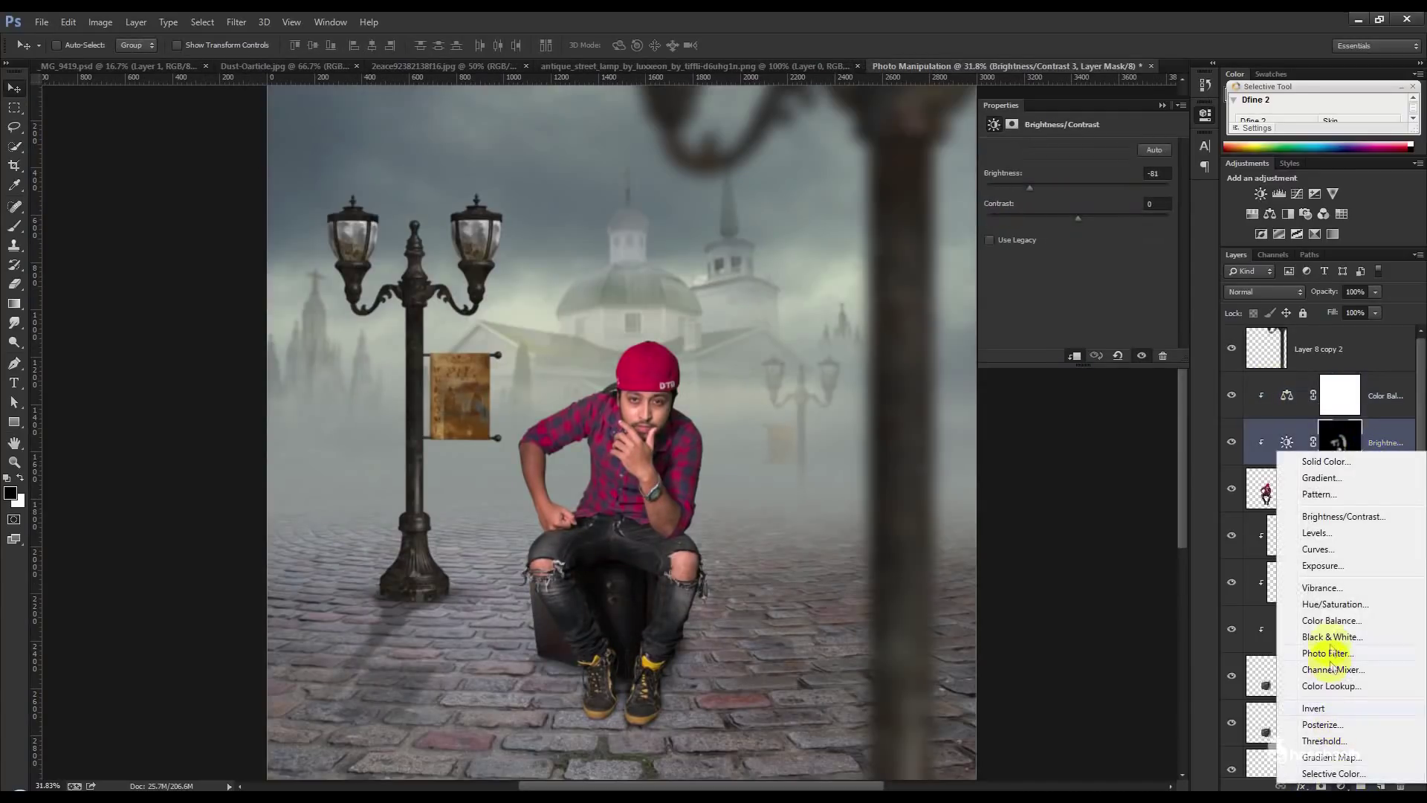
left_click(1321, 587)
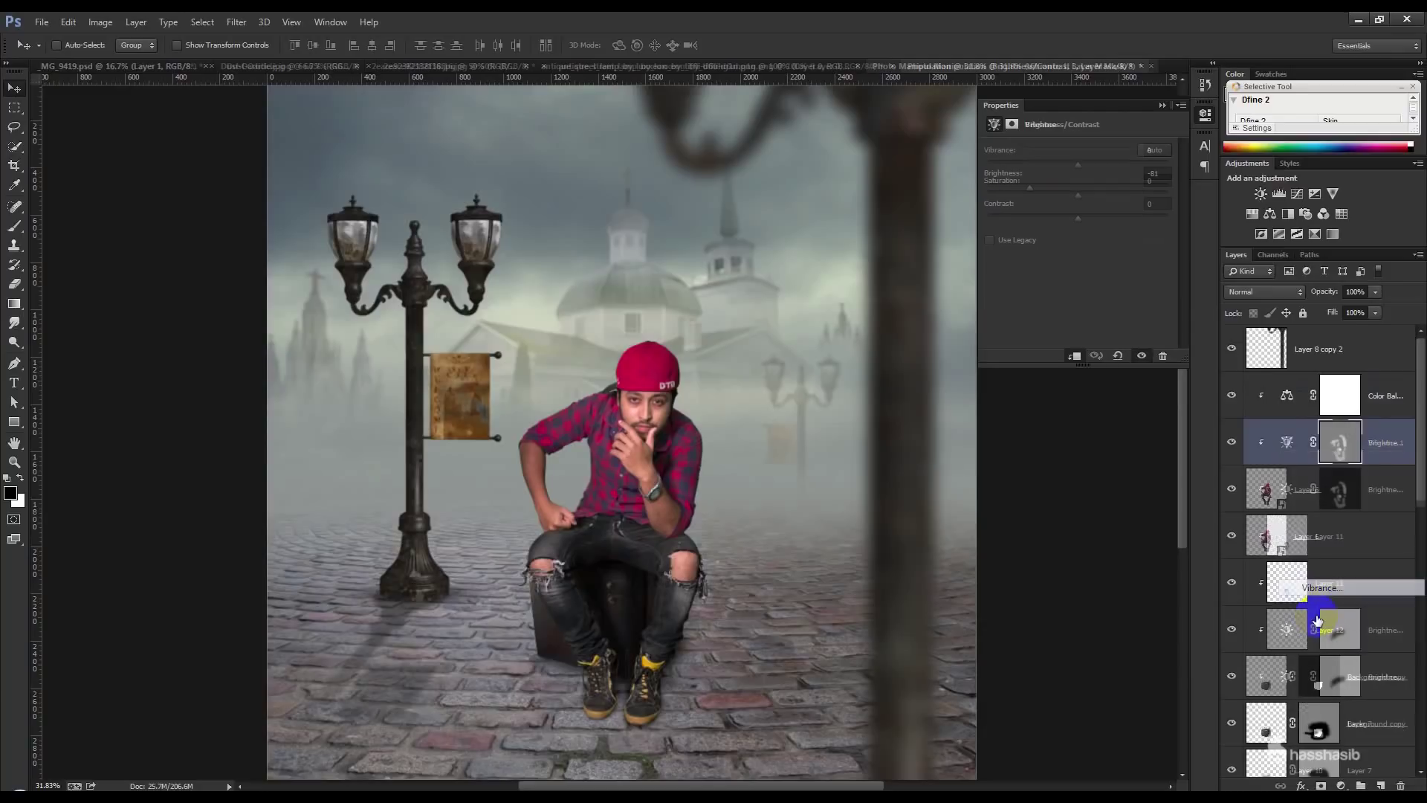
left_click_drag(1078, 167, 1058, 170)
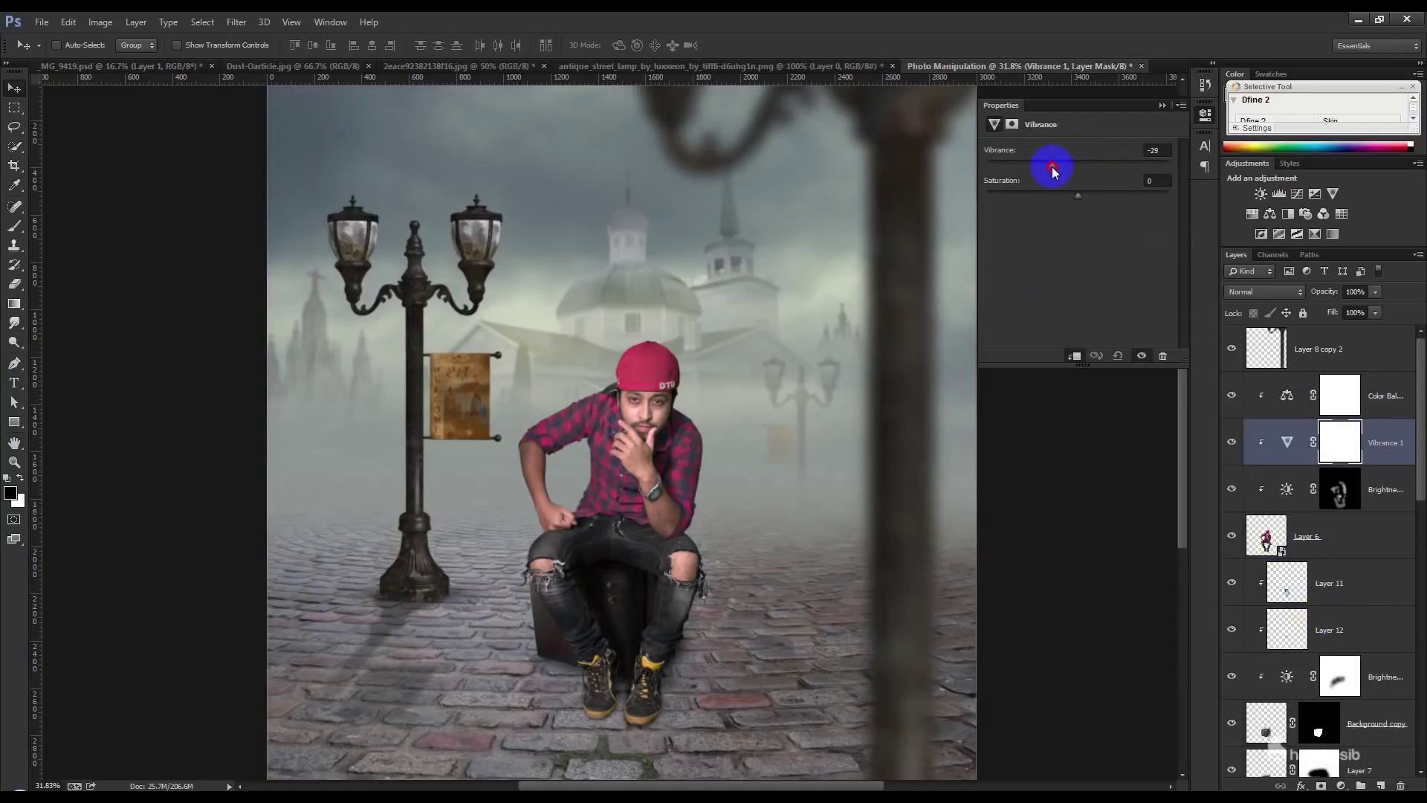
left_click_drag(1060, 166, 1061, 166)
scroll(1355, 678, "down", 3)
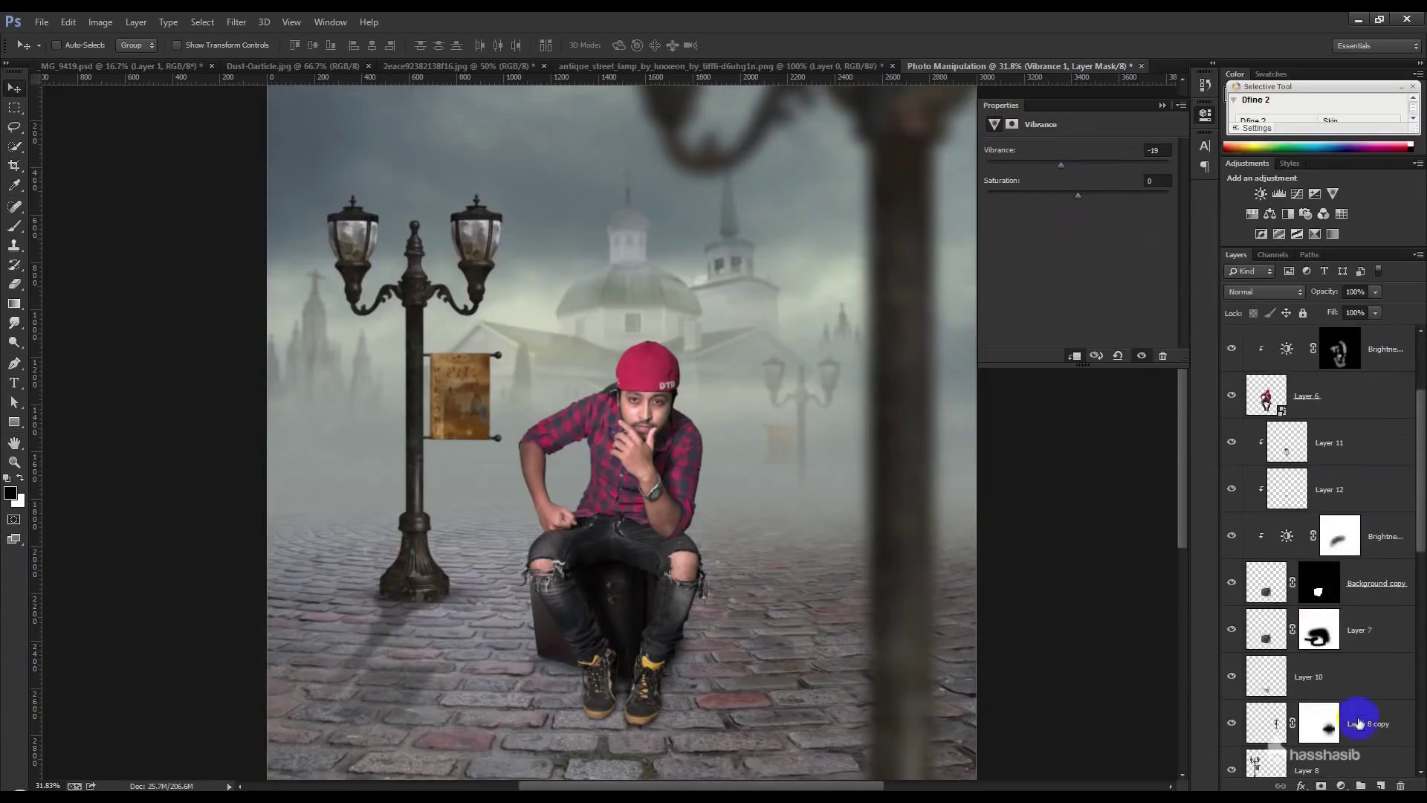
scroll(1358, 723, "down", 2)
right_click(1361, 673)
- Rasterize Layer 8 and apply Shadows/Highlights and reduced Vibrance to it
left_click(1268, 226)
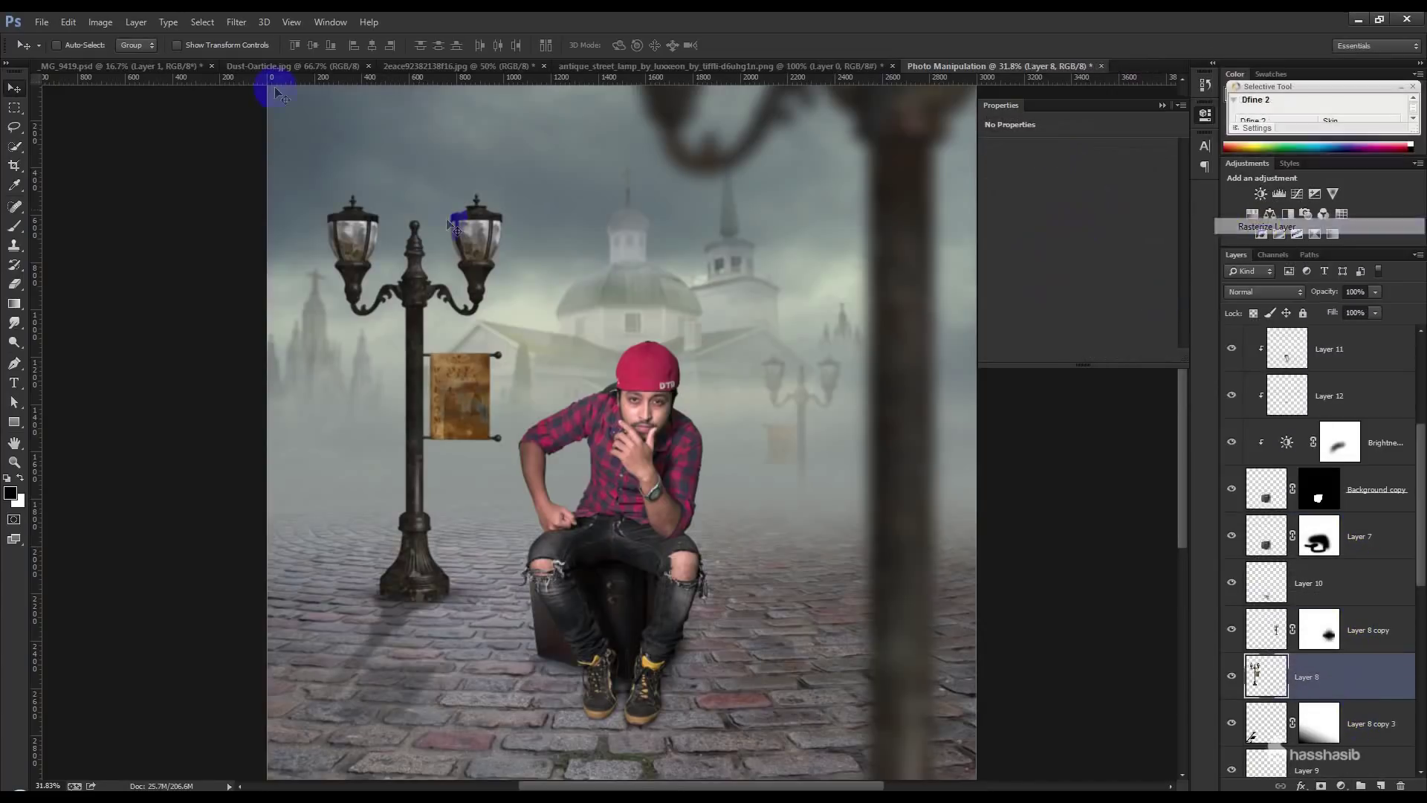
left_click(100, 22)
mouse_move(168, 60)
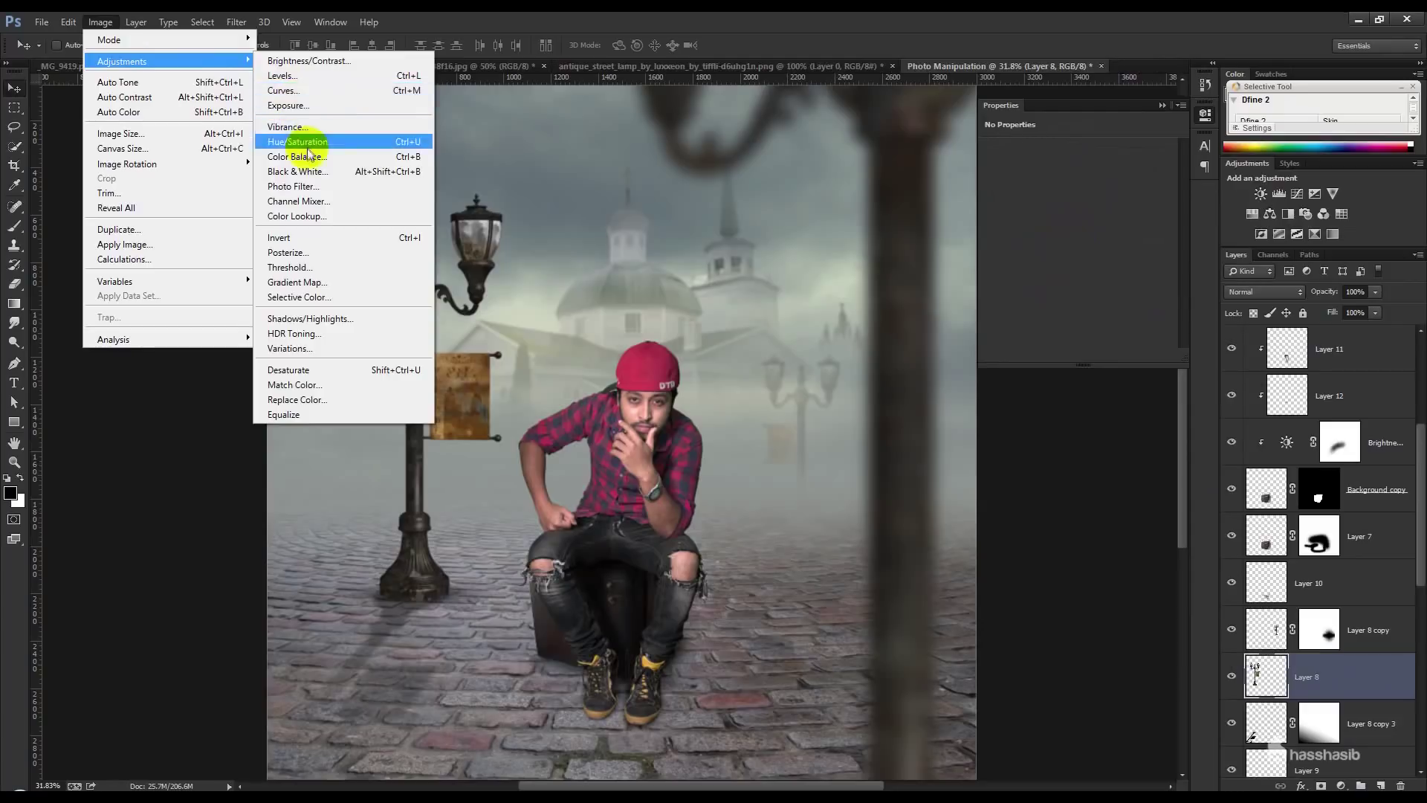
left_click(318, 237)
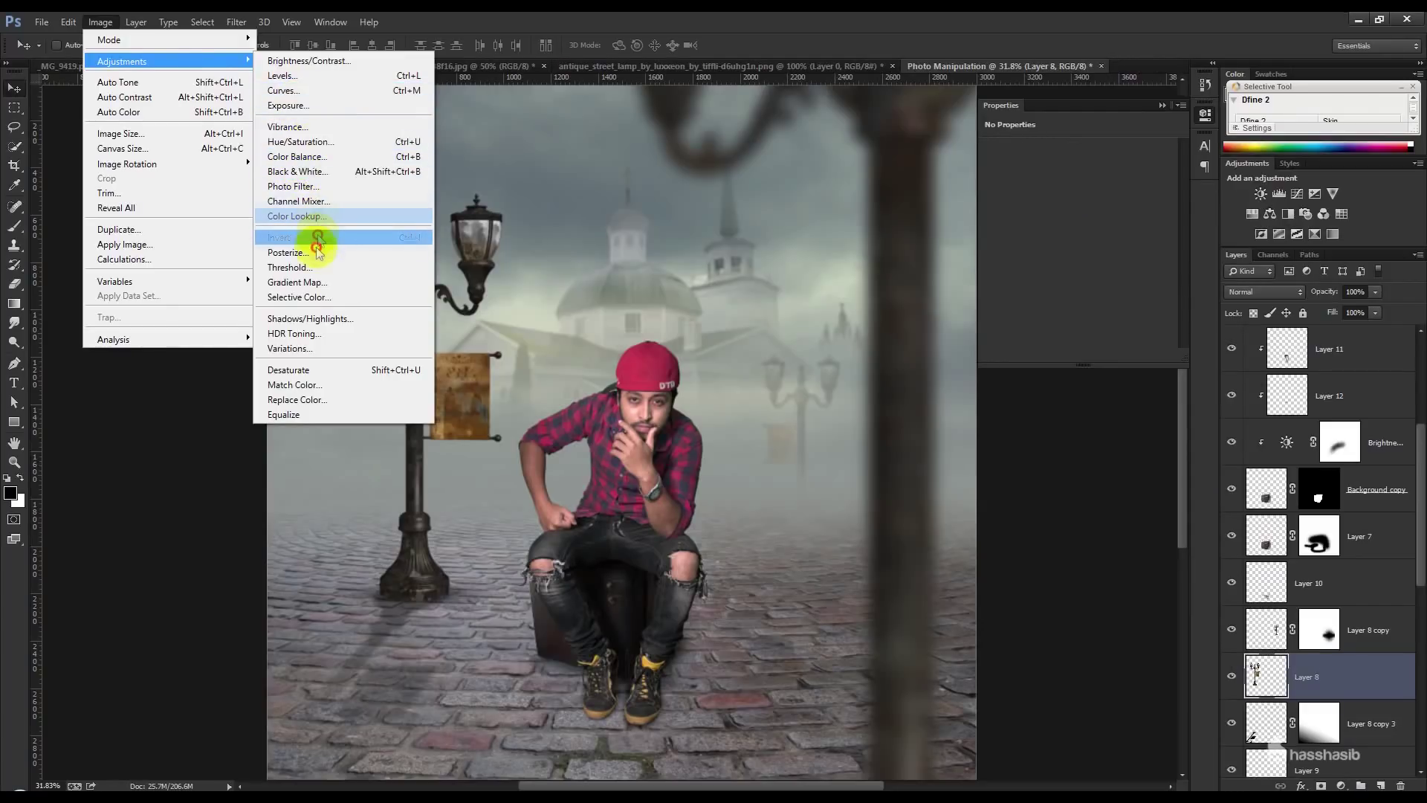
left_click(310, 318)
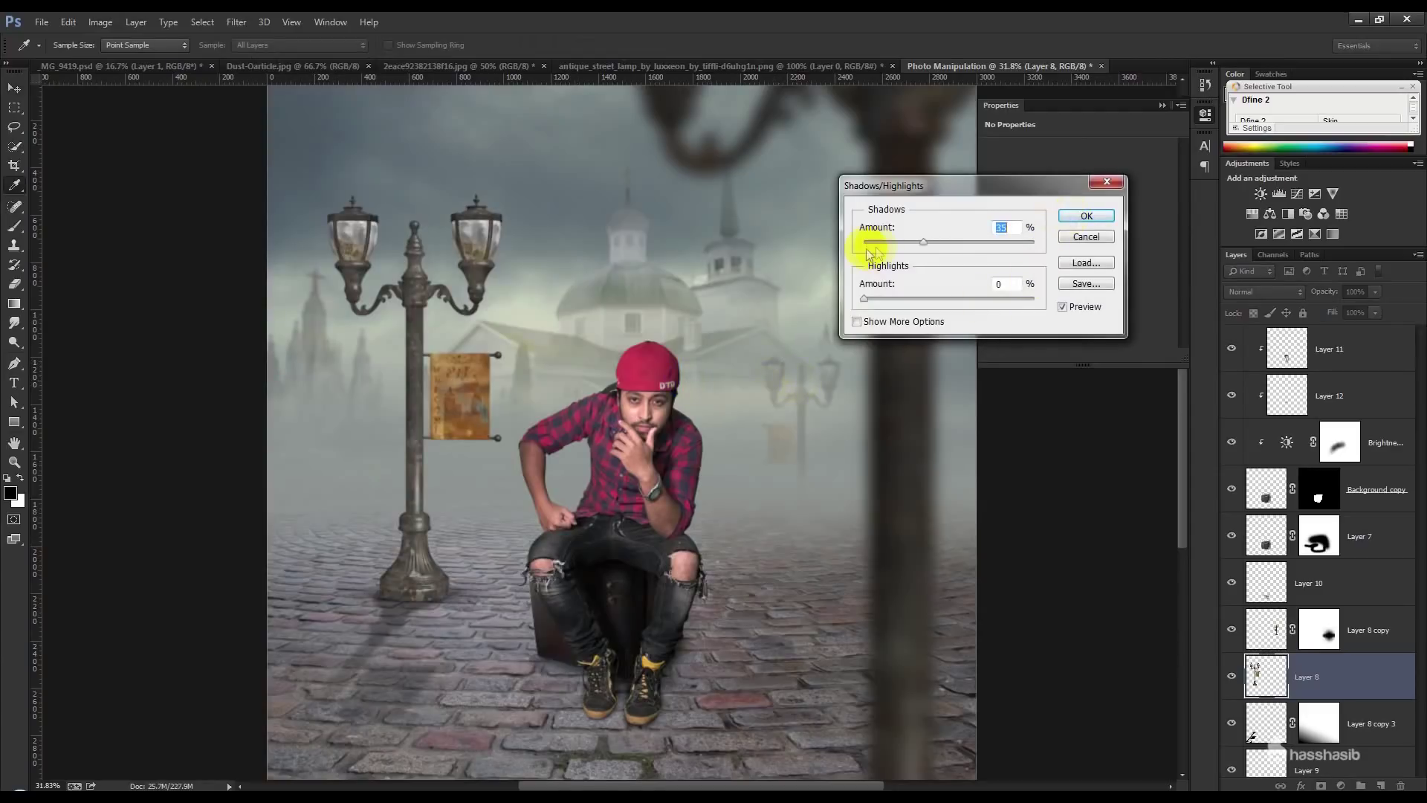
left_click(1086, 215)
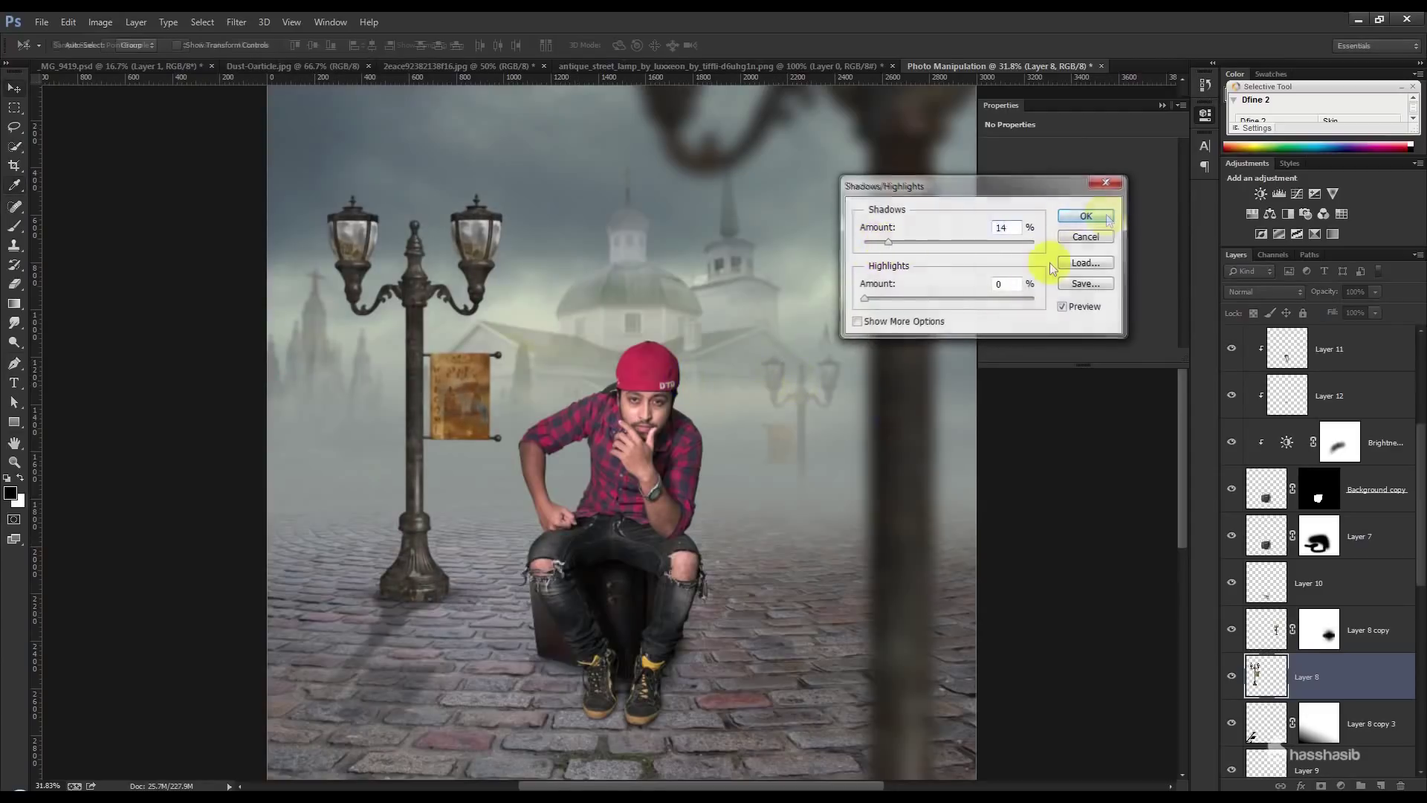
key("v")
left_click(101, 22)
mouse_move(122, 61)
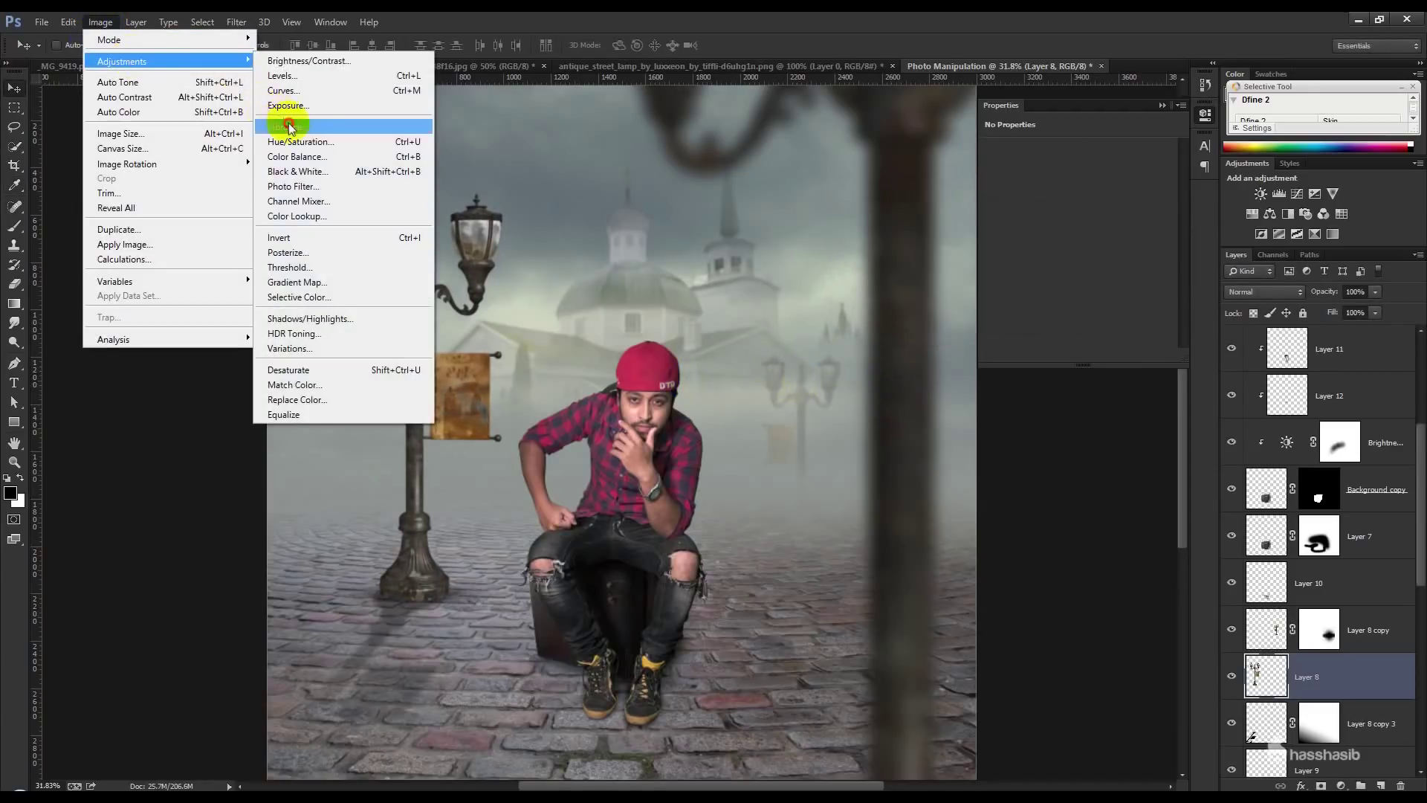
left_click(334, 121)
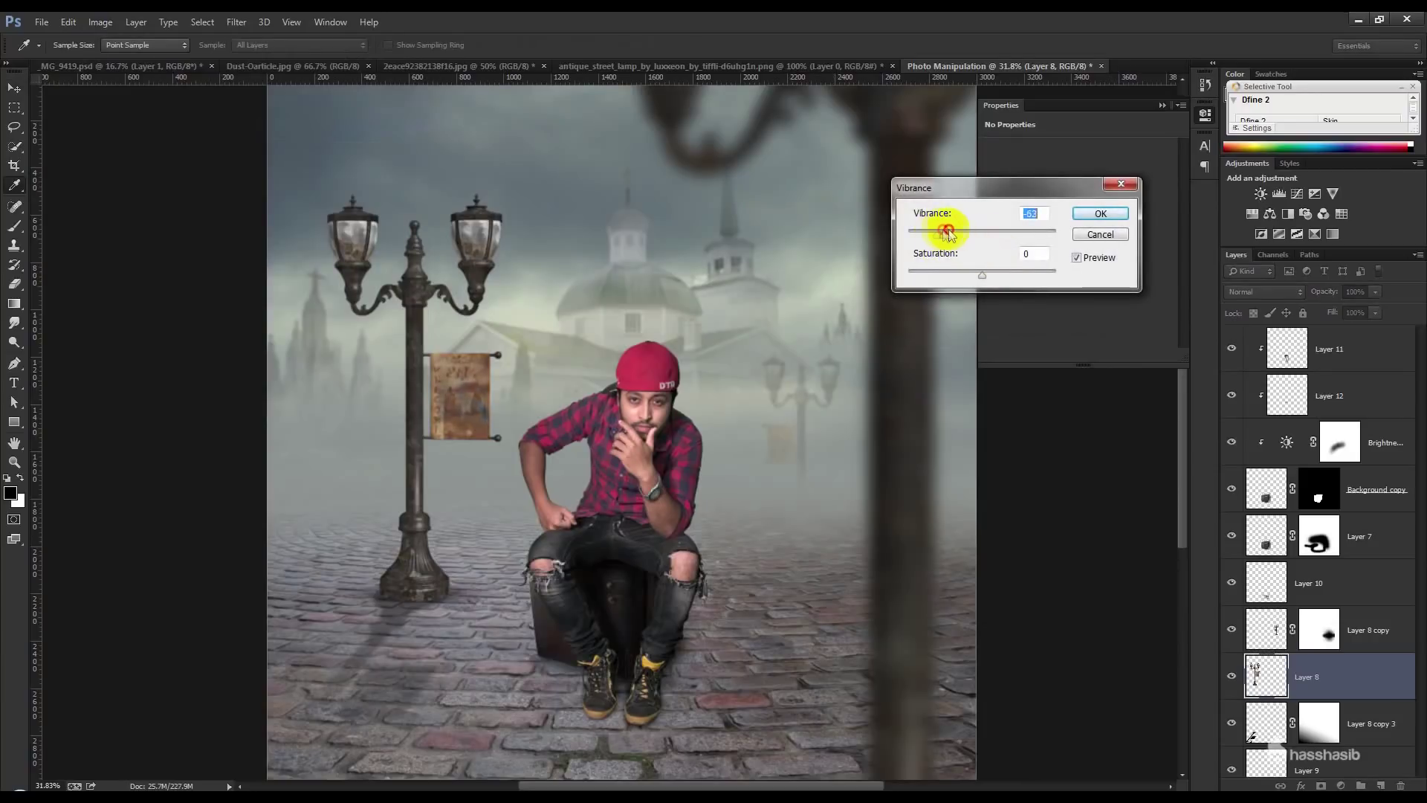
left_click(1096, 214)
- Give Layer 8 copy 2 a small Shadows/Highlights lift and Vibrance -51
scroll(952, 331, "down", 2)
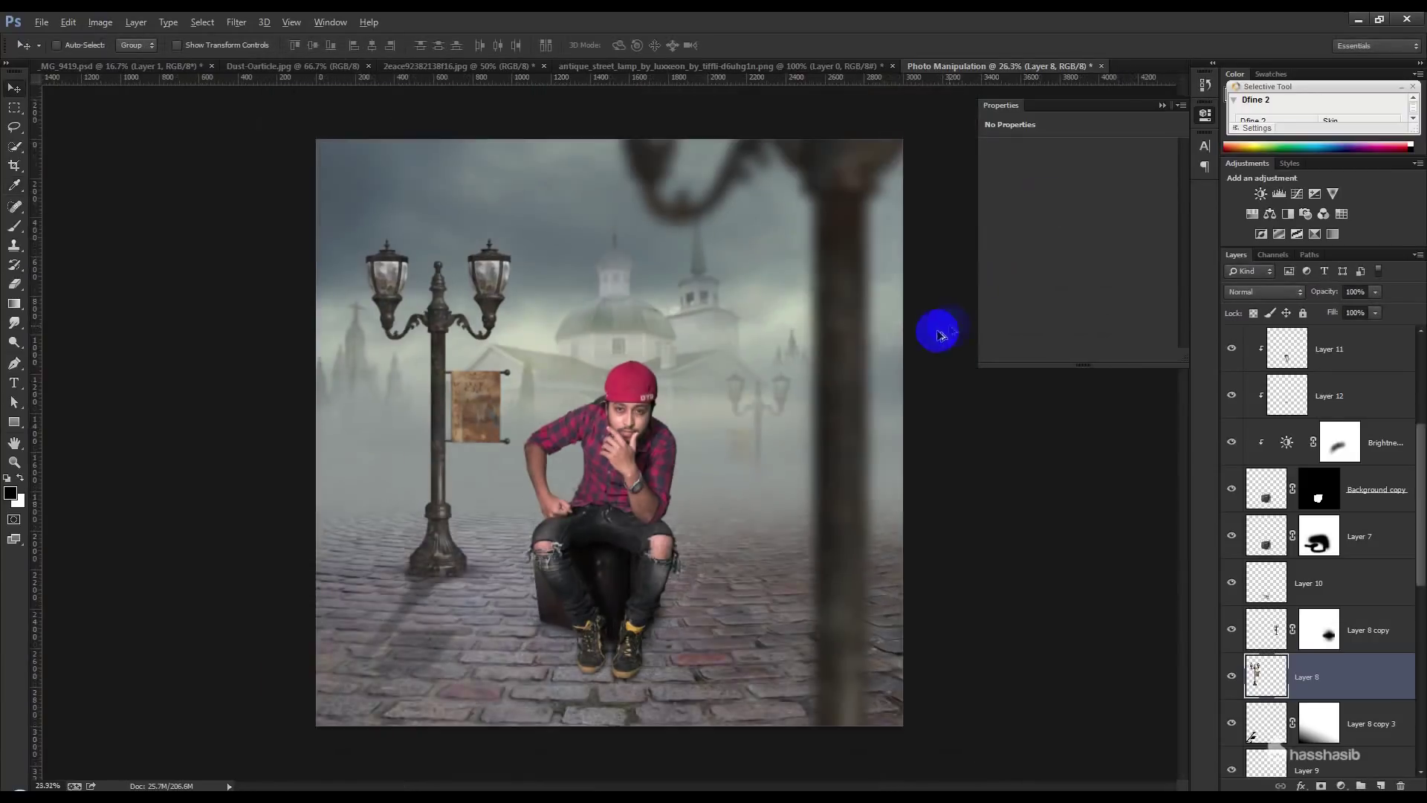
scroll(951, 331, "down", 1)
scroll(1376, 408, "up", 5)
left_click(1264, 347)
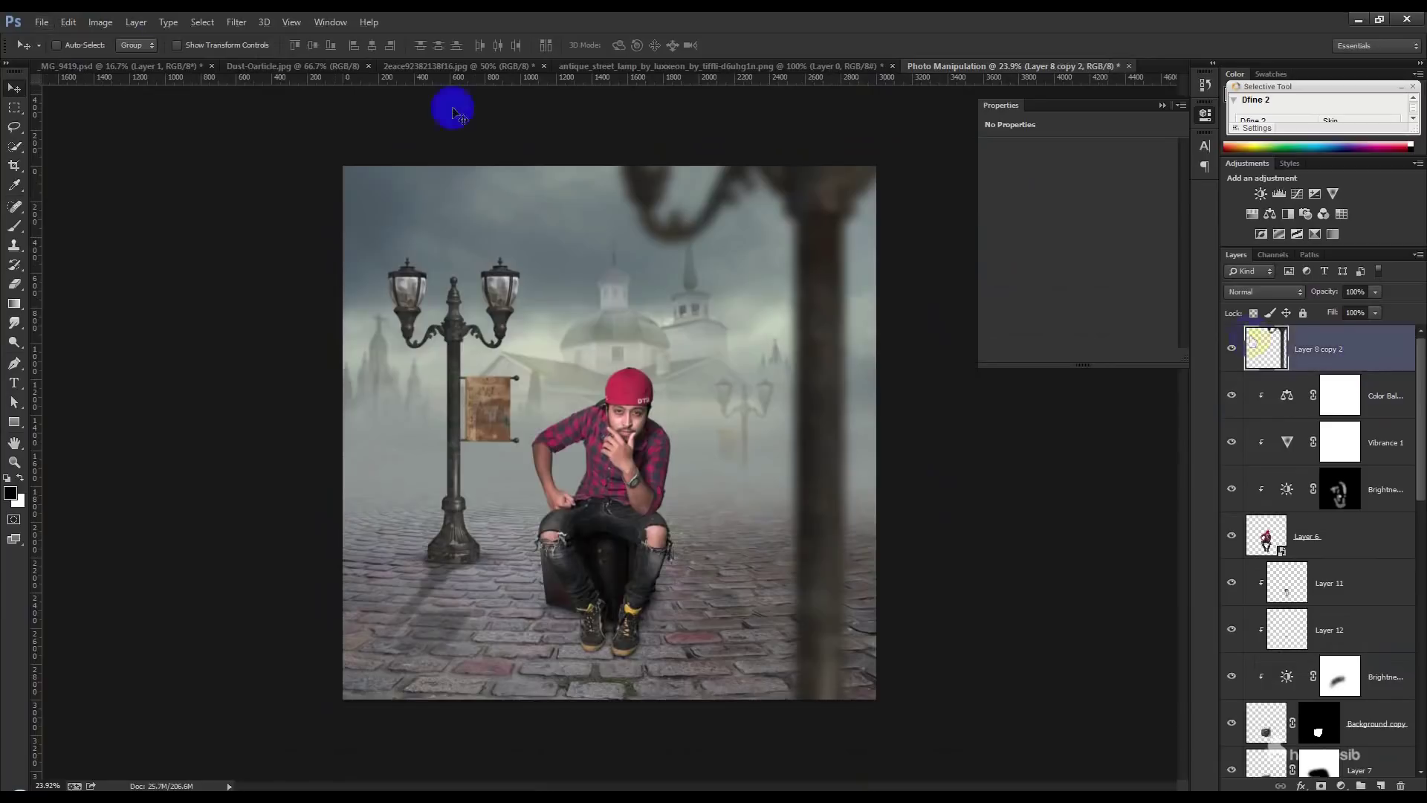
left_click(101, 21)
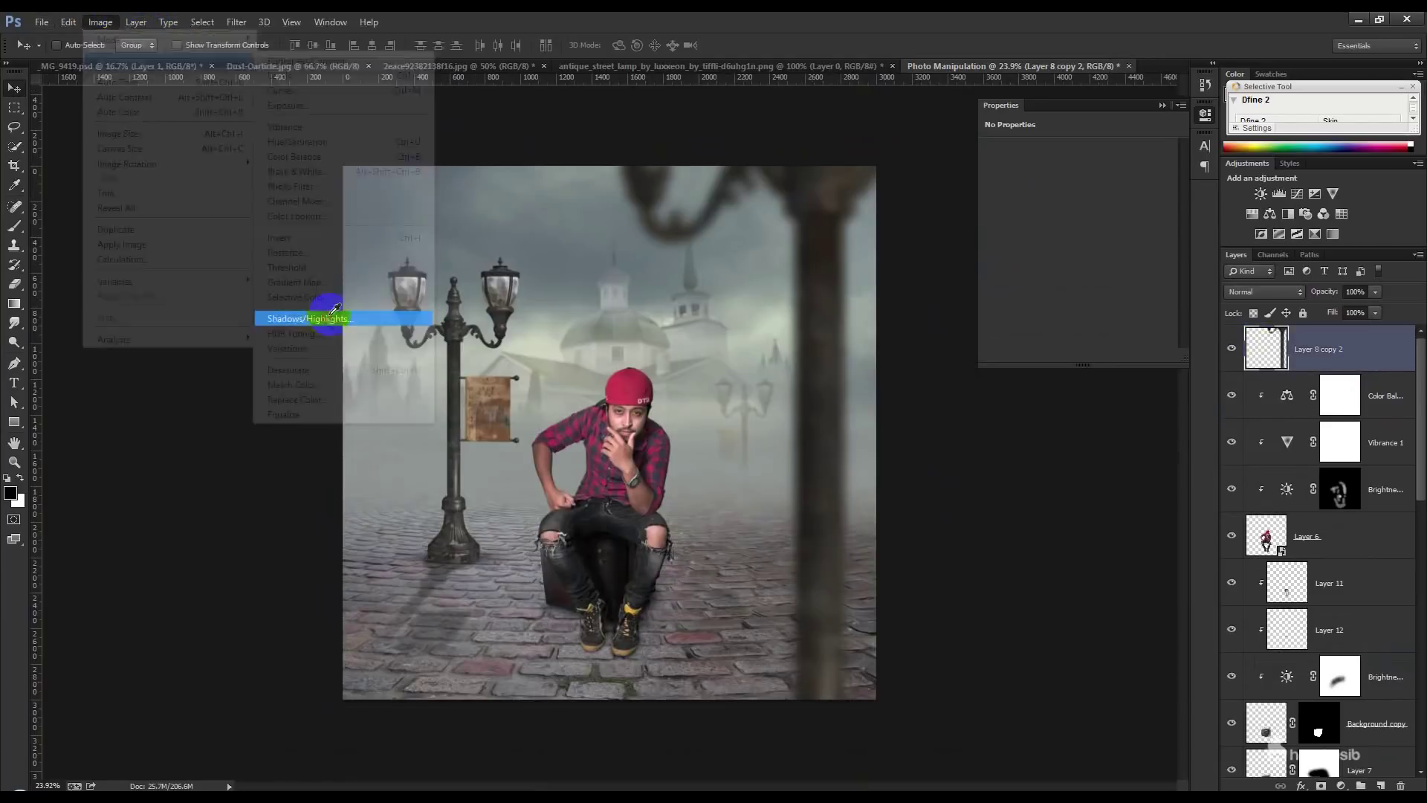
left_click(327, 317)
left_click_drag(922, 241, 867, 242)
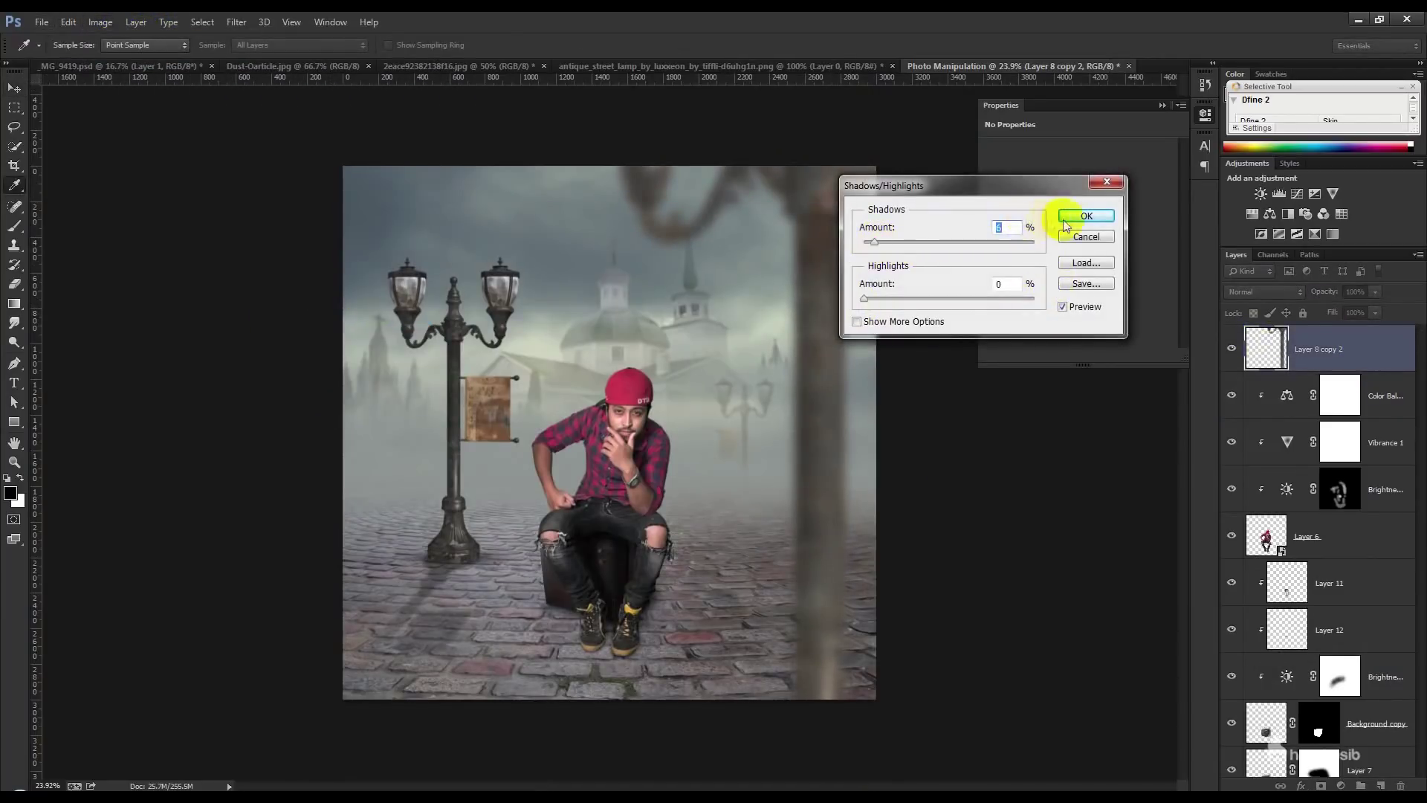
left_click(1086, 216)
left_click(100, 21)
mouse_move(122, 60)
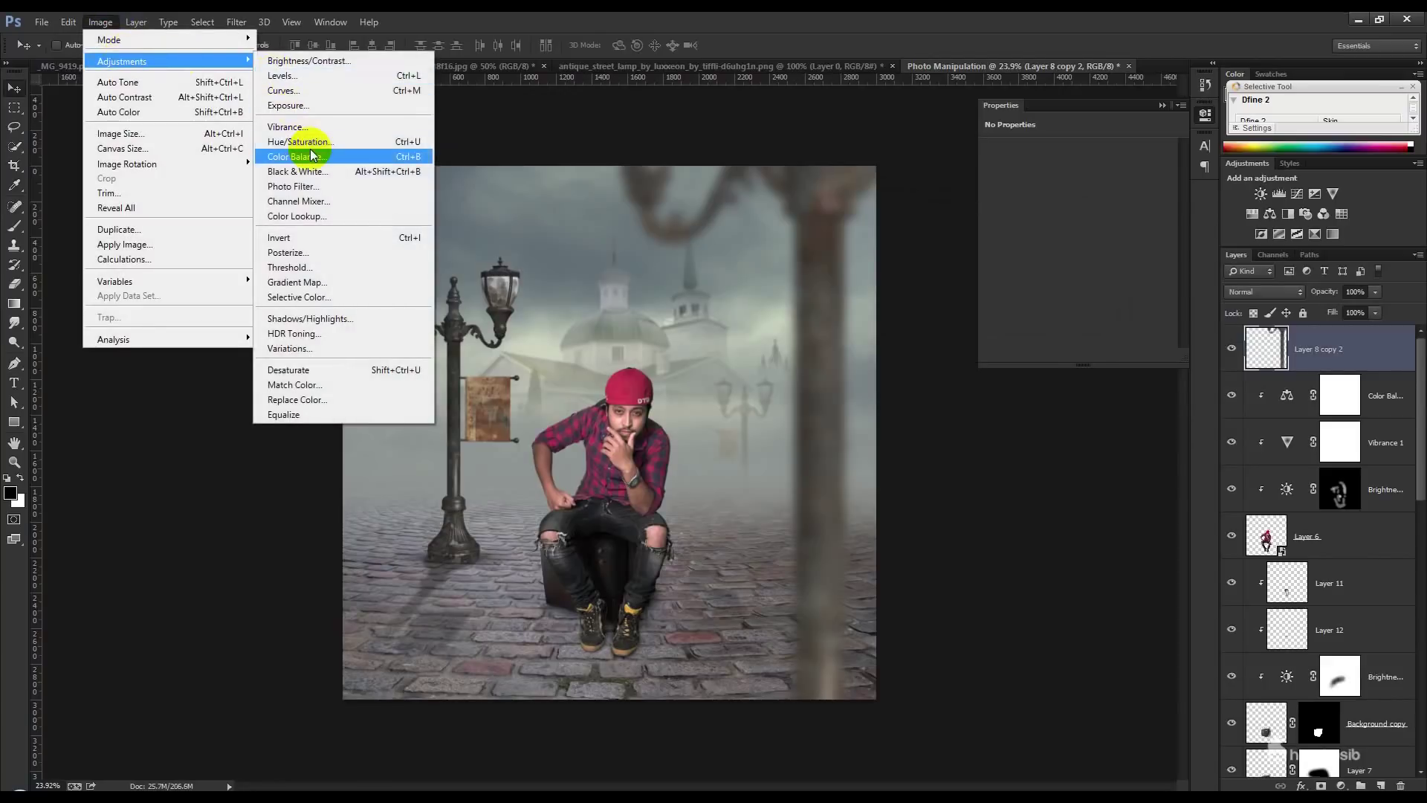
left_click(301, 127)
left_click_drag(982, 231, 931, 232)
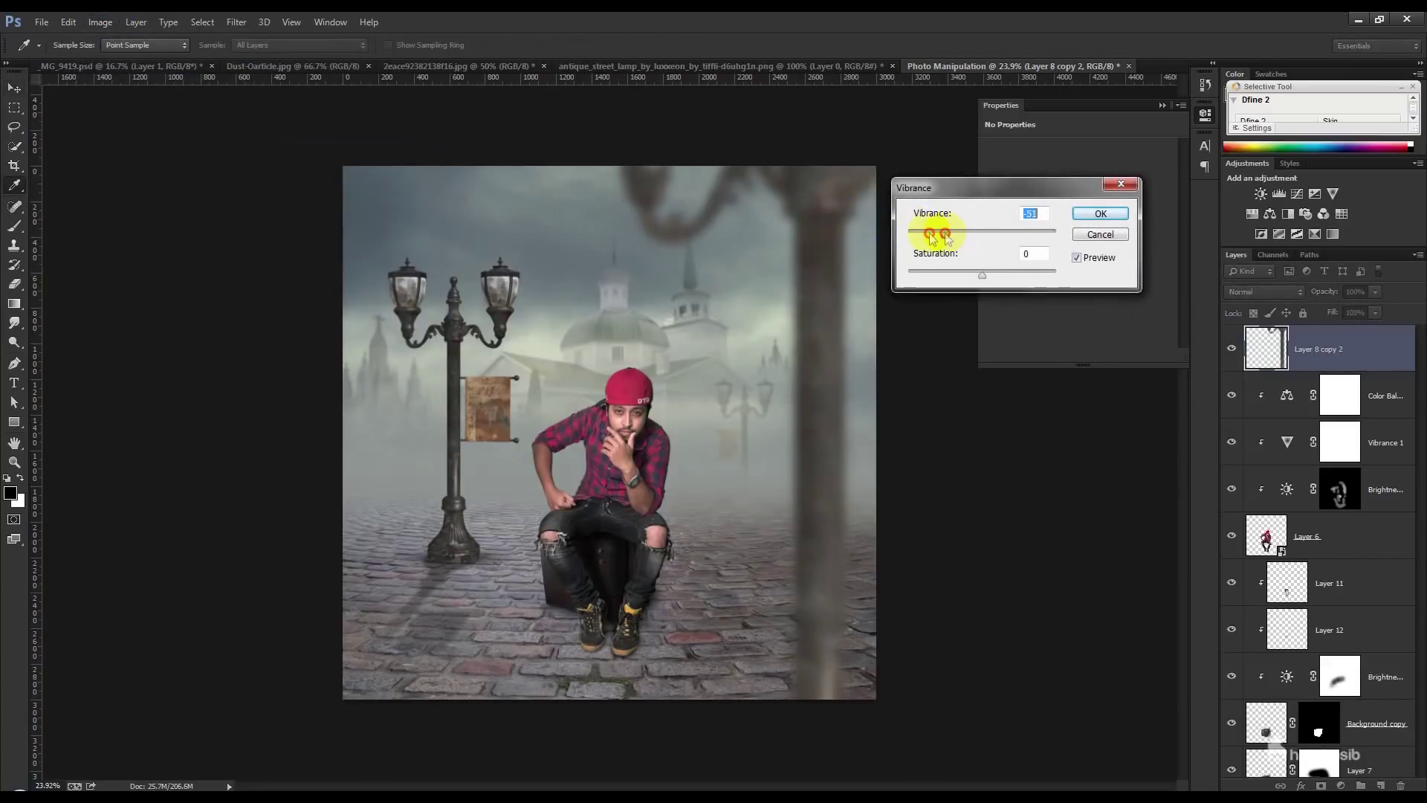
left_click(1101, 213)
- Select the layers from the Color Balance adjustment down to Layer 7
left_click(1279, 396)
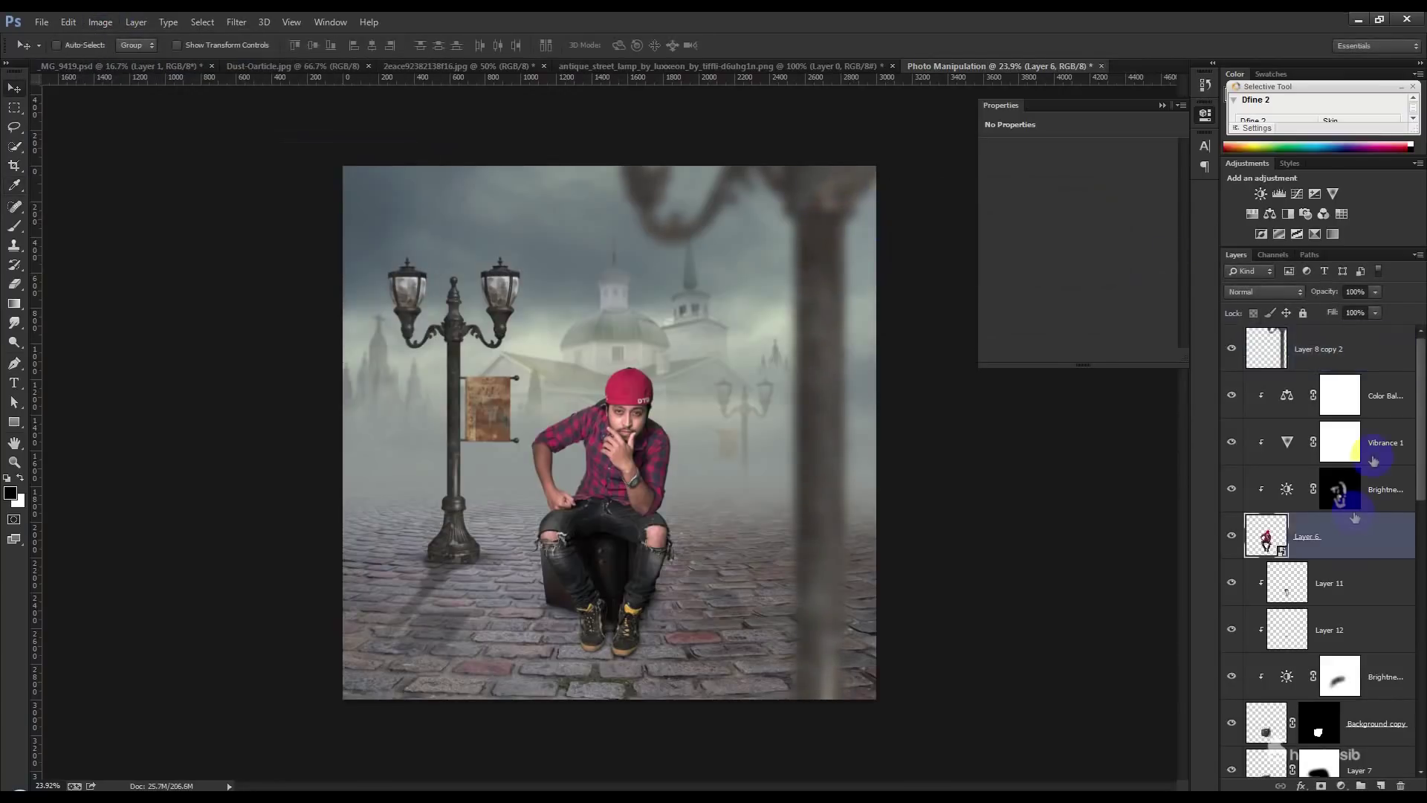
scroll(1371, 698, "down", 2)
left_click(1362, 696, "shift")
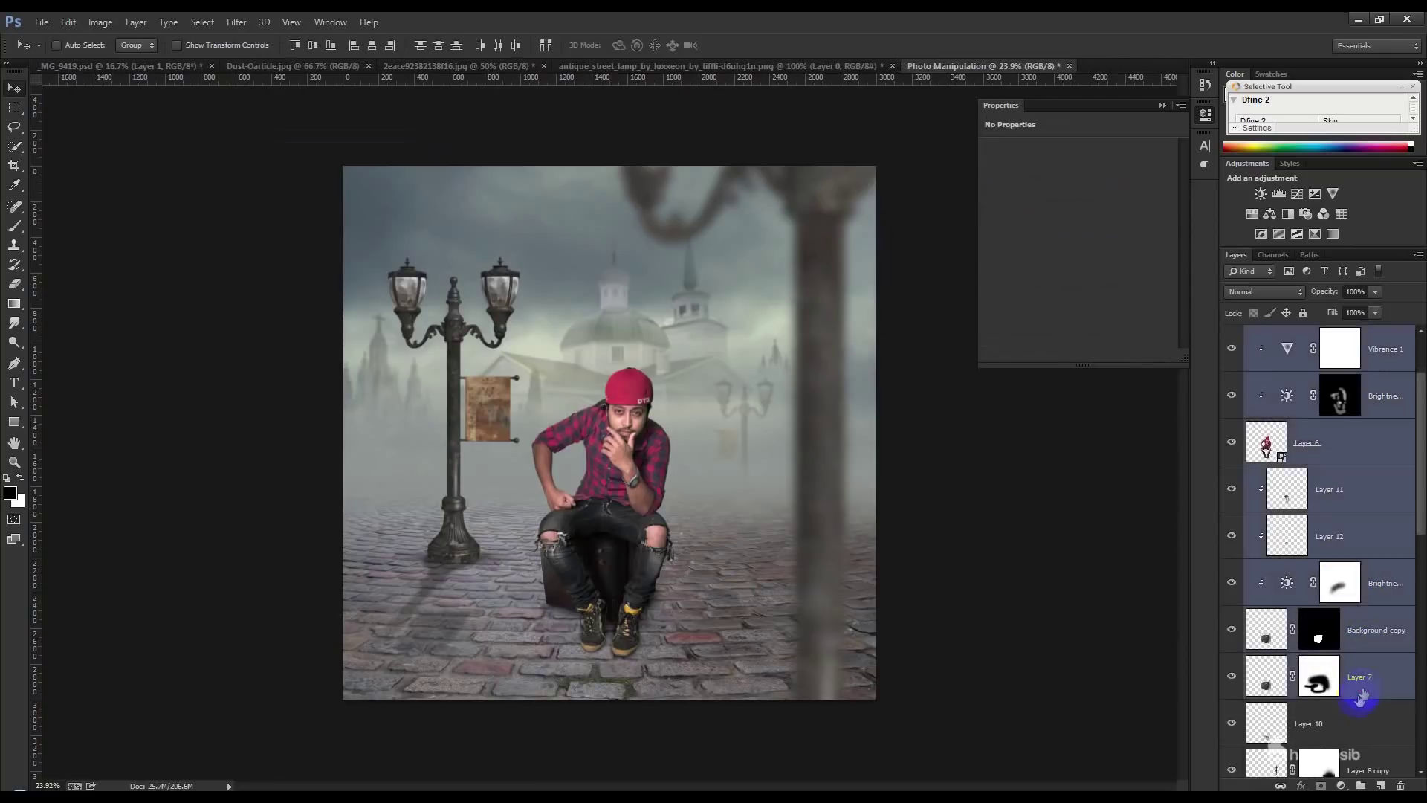
- Move the man and chest layers together about 75 px to the right
left_click(1357, 716, "shift")
left_click_drag(746, 599, 760, 610)
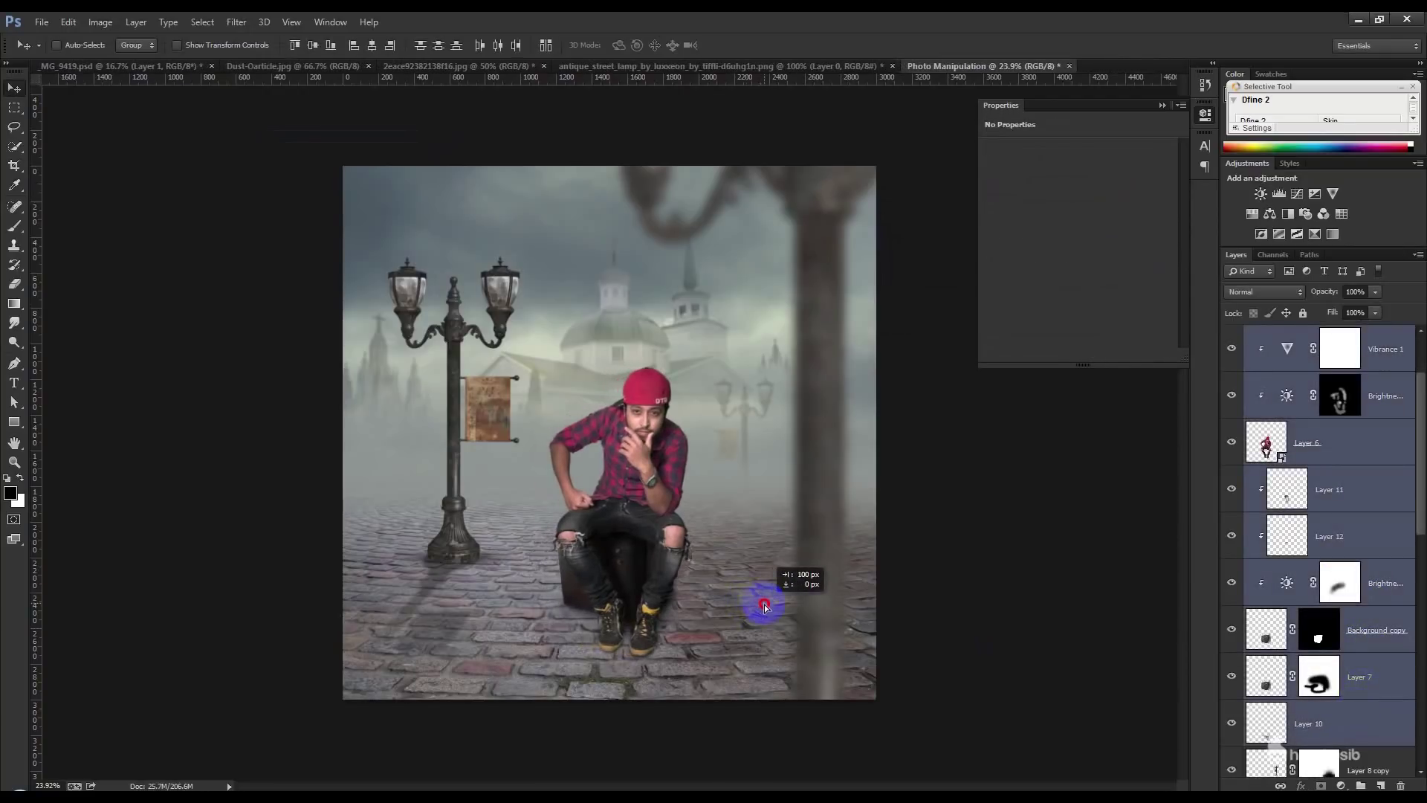
key("ctrl+0")
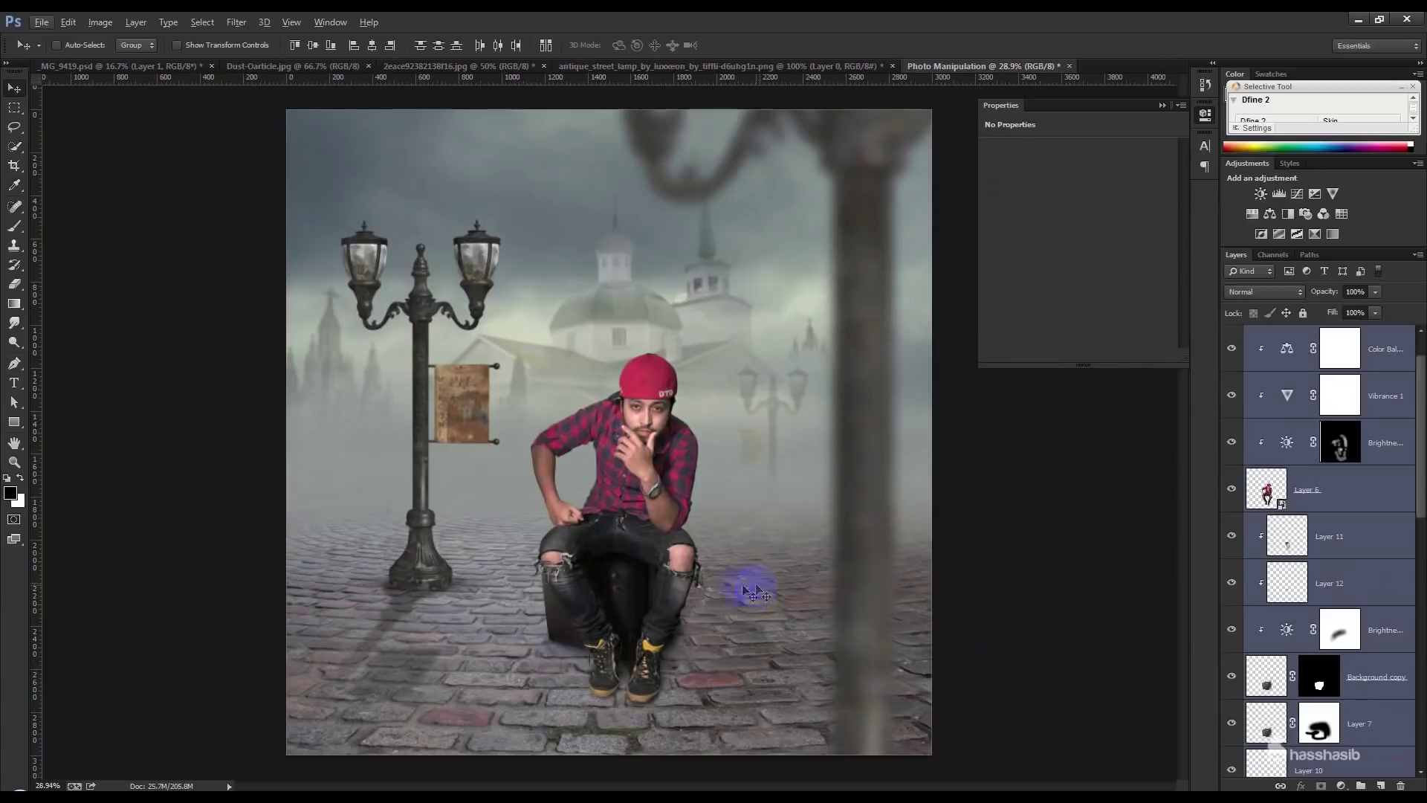
scroll(840, 586, "down", 1)
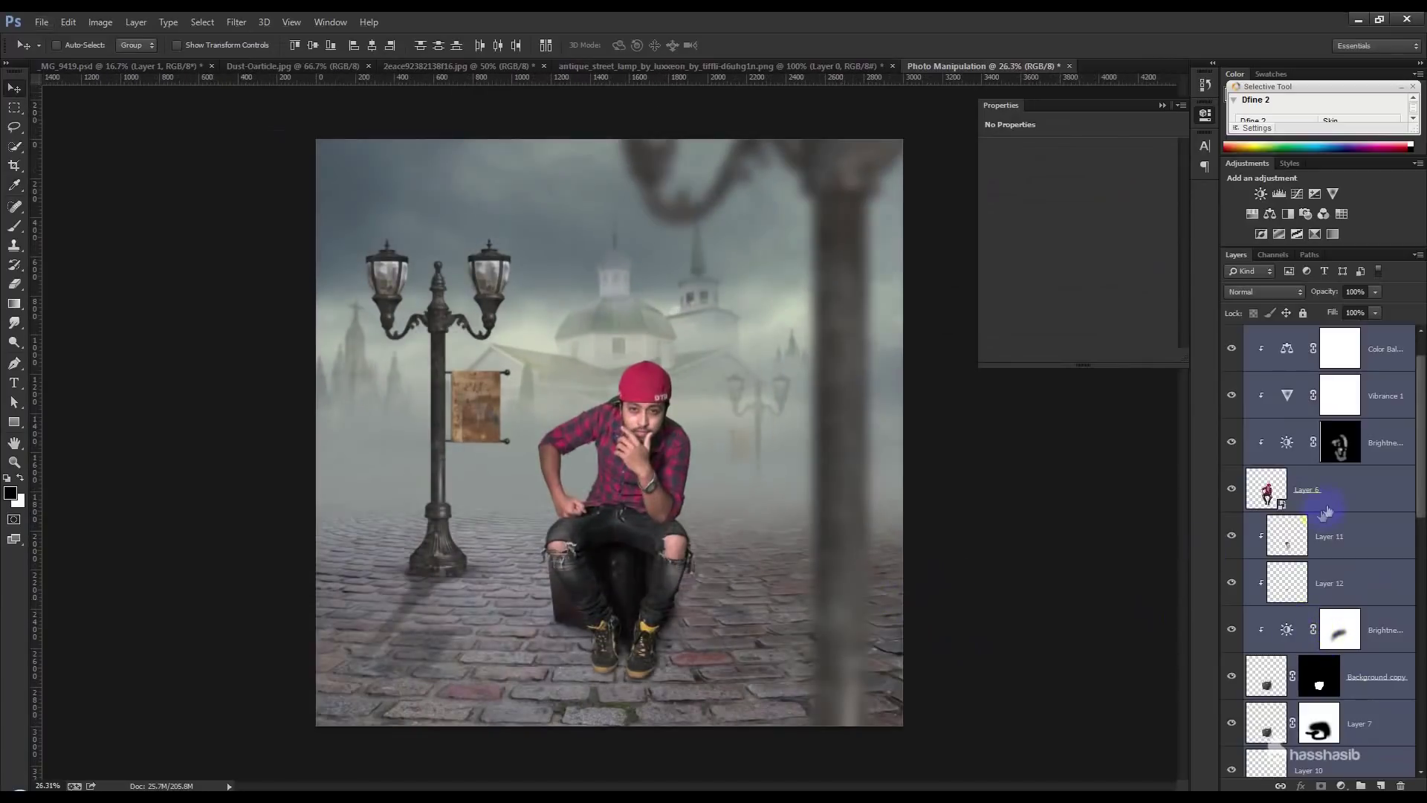
- Add a new layer above Layer 10 and paint a soft shadow under the chest
left_click_drag(1370, 617, 1377, 744)
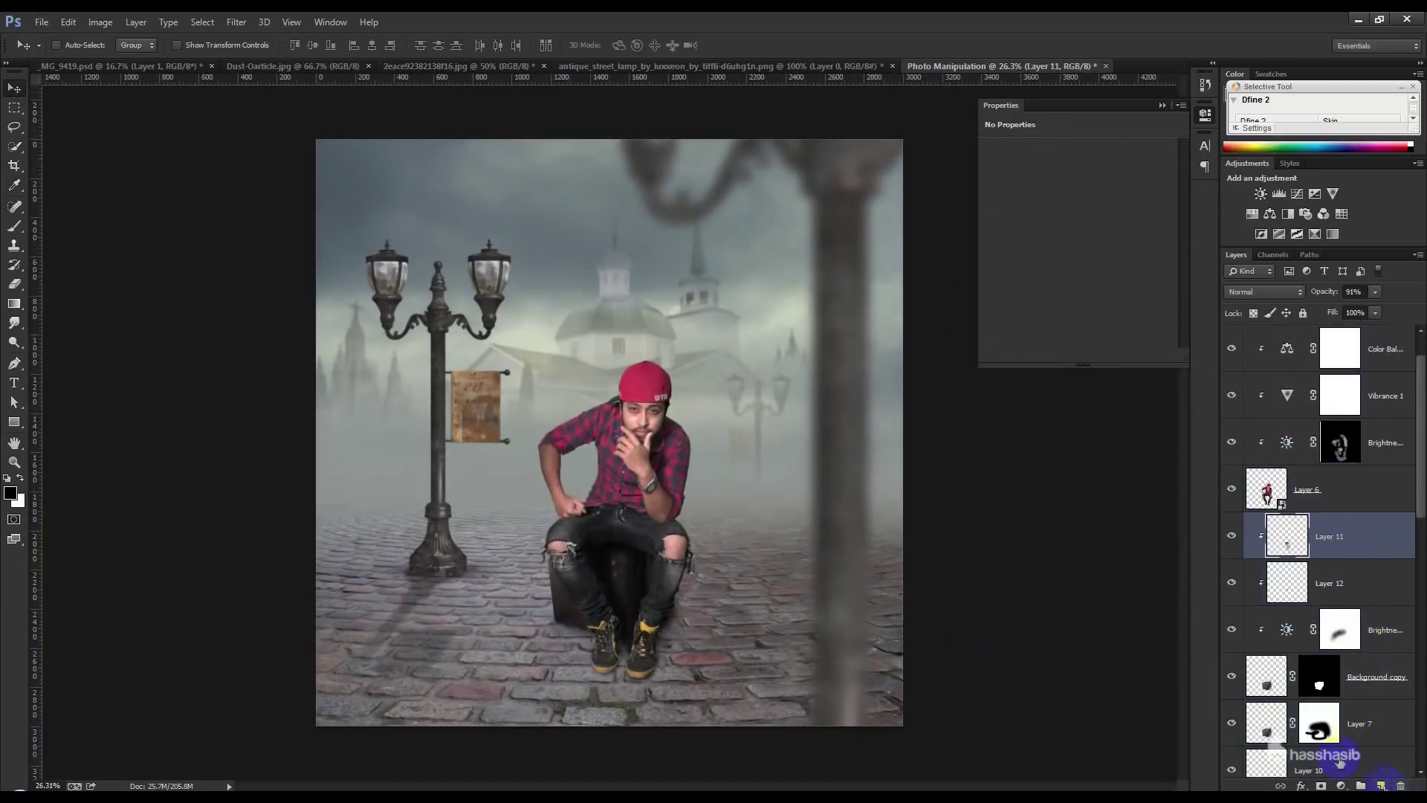
scroll(1340, 762, "down", 3)
left_click(1330, 630)
left_click(1380, 786)
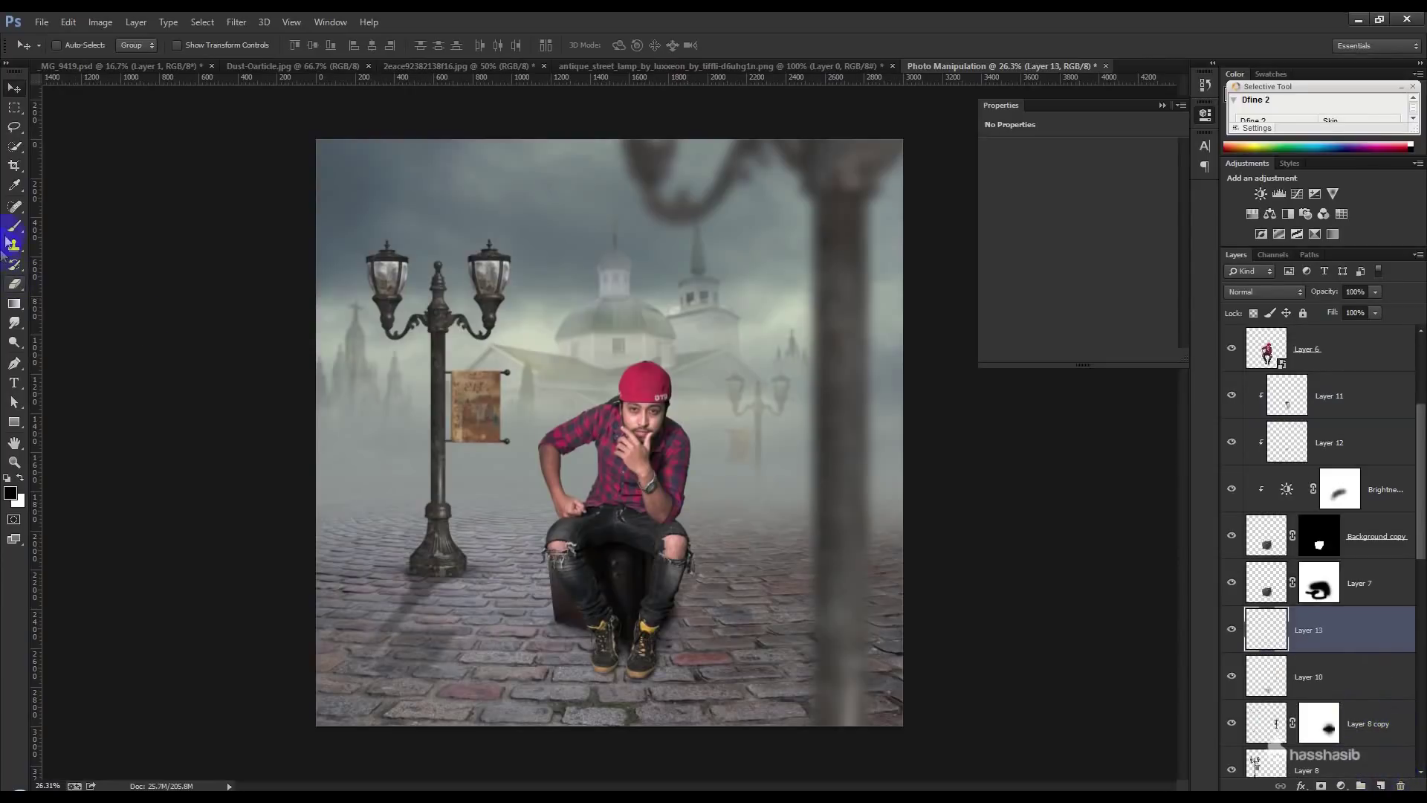
left_click(14, 225)
mouse_move(588, 588)
left_mouse_down()
mouse_move(535, 595)
mouse_move(655, 580)
left_mouse_up()
key("ctrl+t")
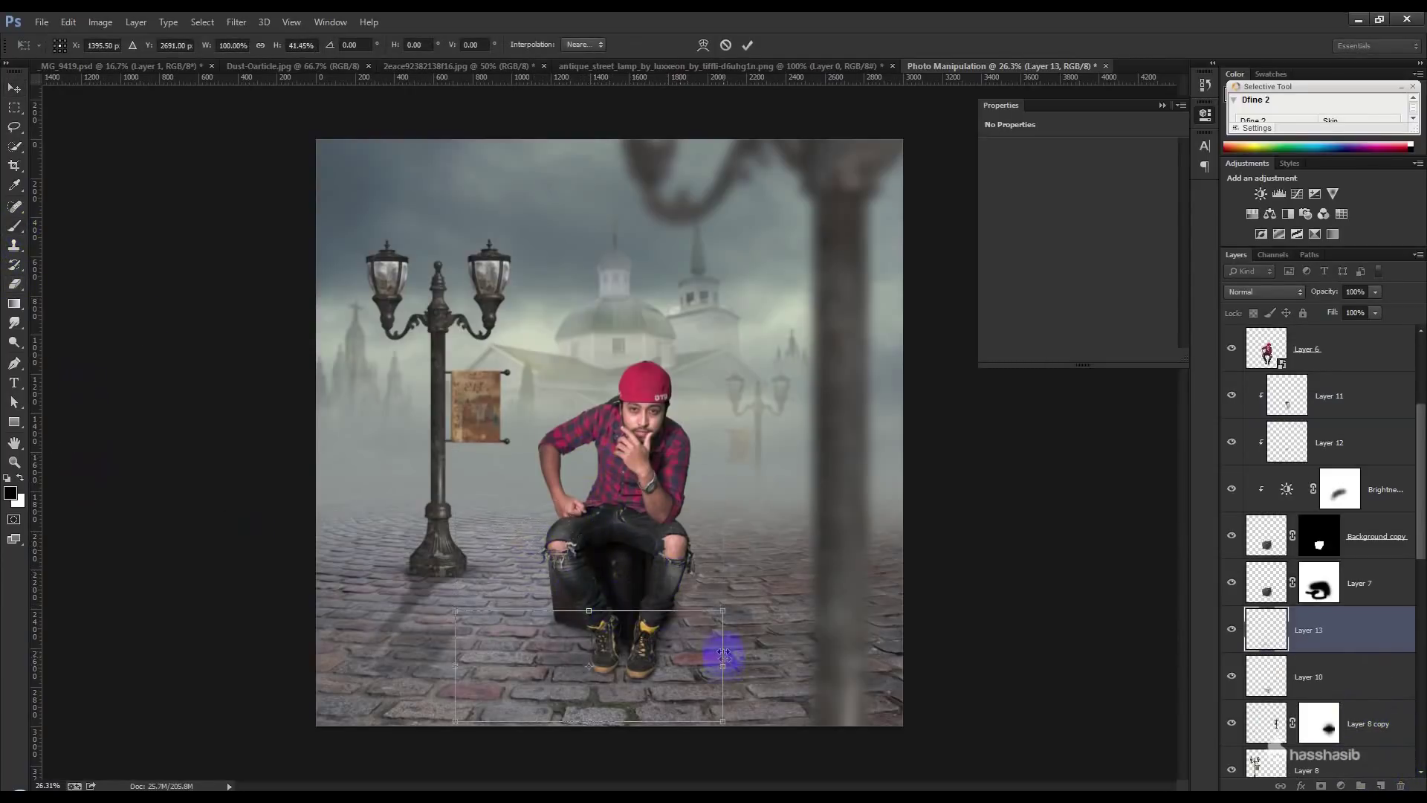
key("Return")
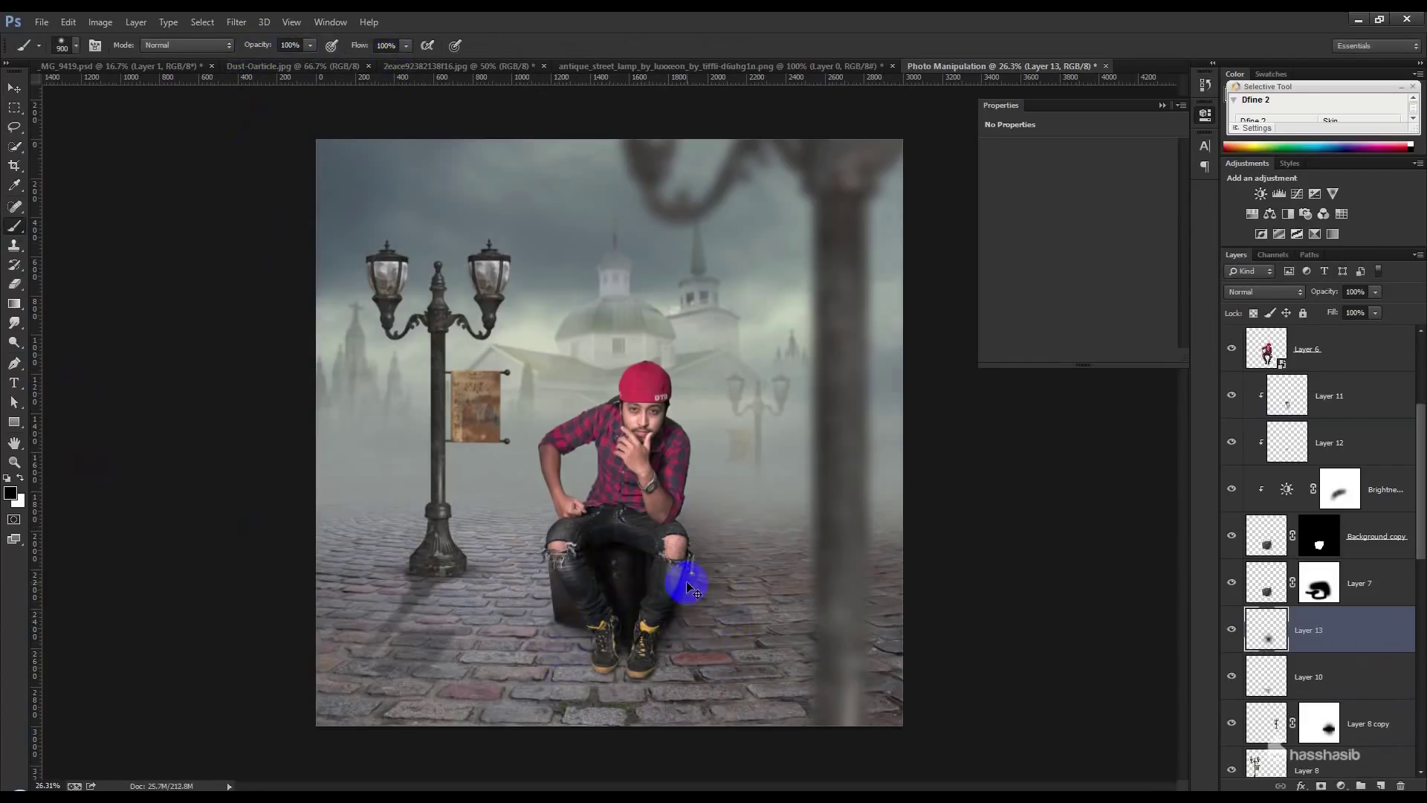
- Transform the shadow into a perspective trapezoid stretched down across the street
key("ctrl+t")
left_click_drag(620, 599, 649, 637)
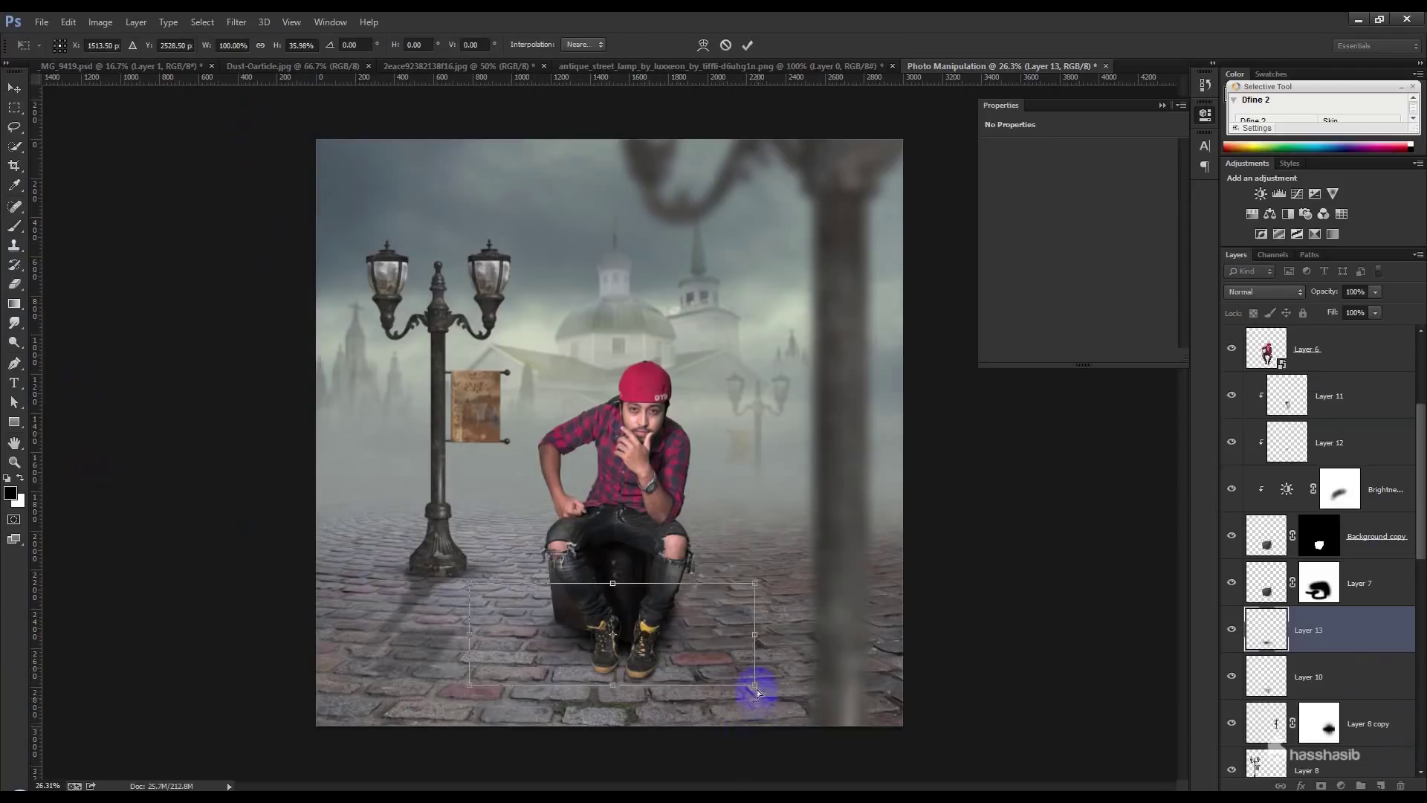
left_click_drag(786, 694, 982, 685)
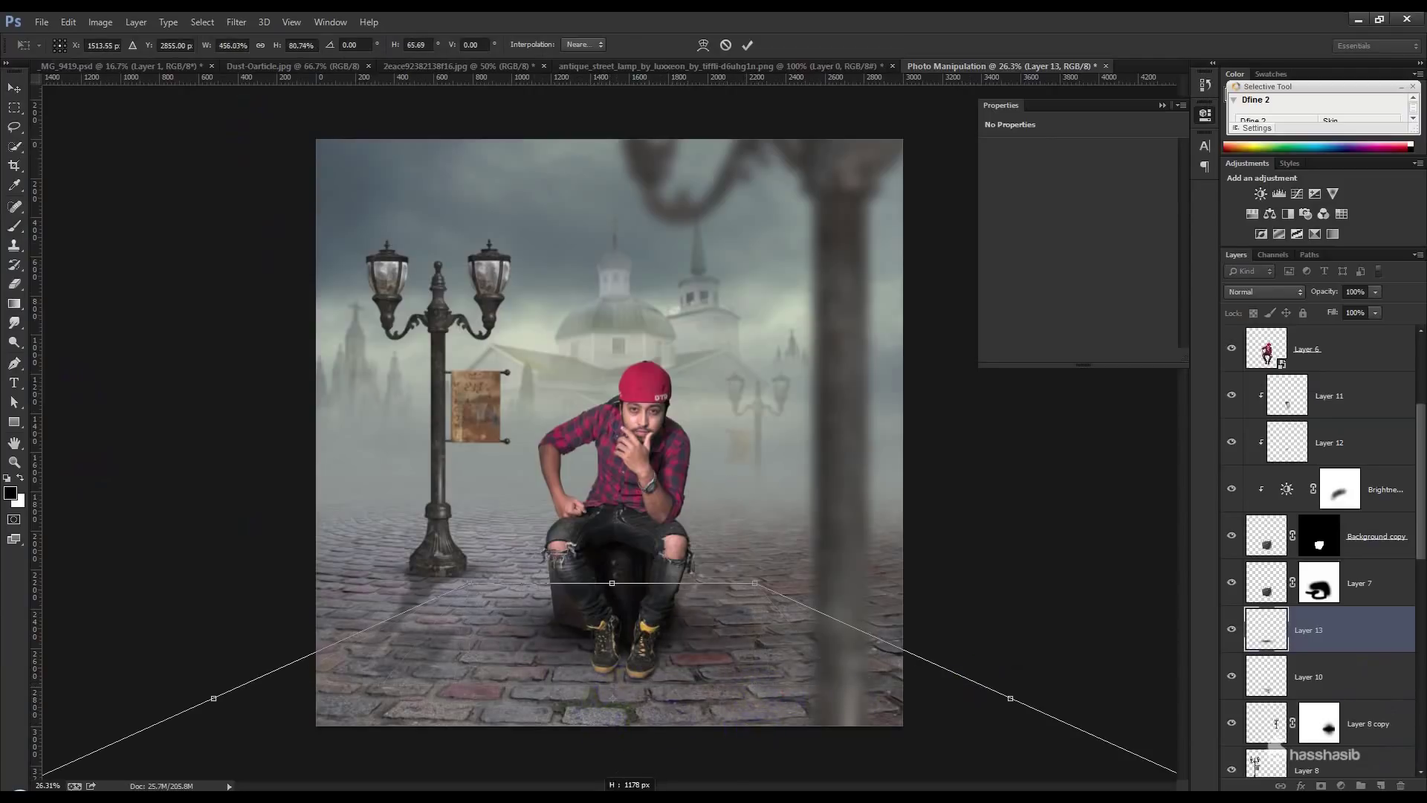
scroll(612, 739, "down", 3)
left_click_drag(616, 685, 610, 752)
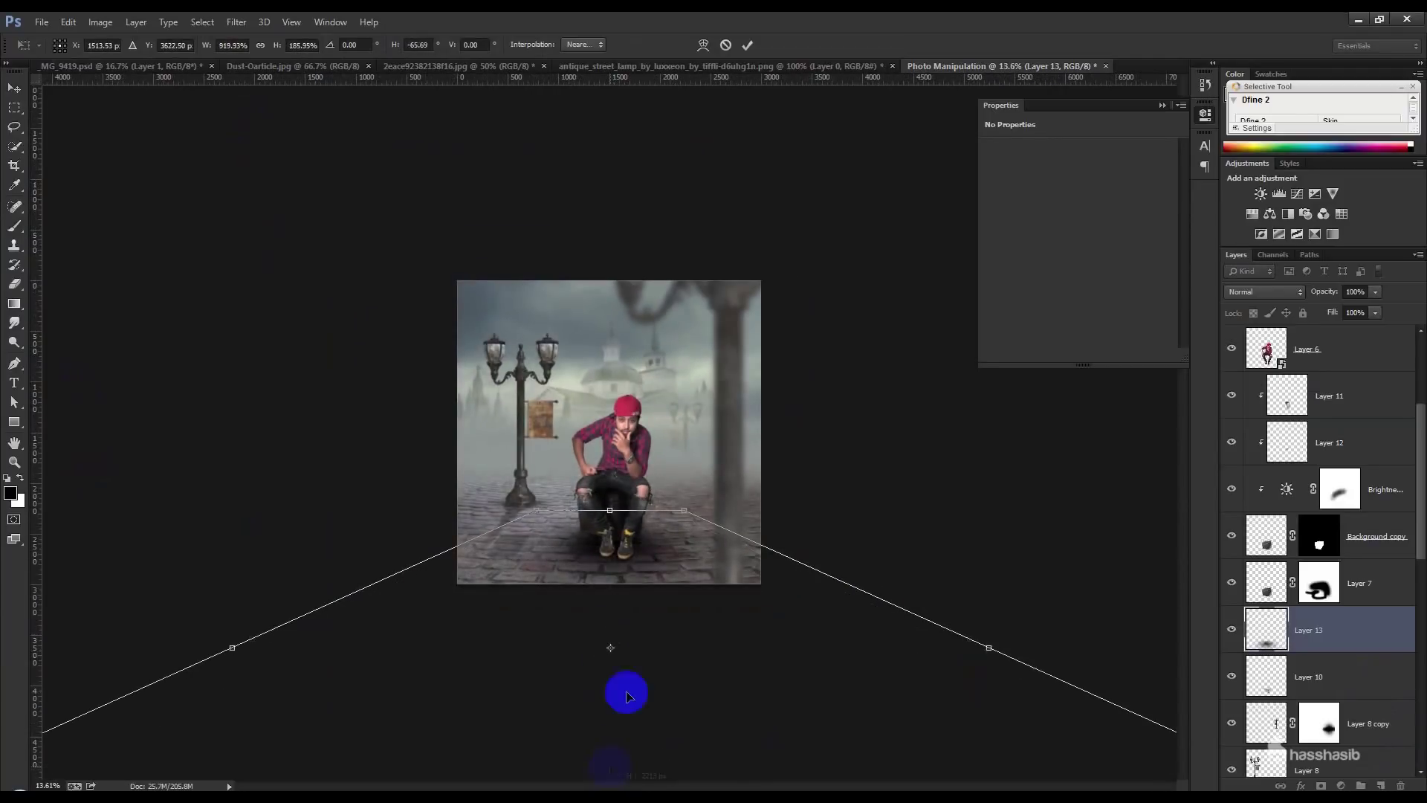
key("Return")
- Fit the image on screen and lower the shadow layer's opacity to 55%
key("ctrl+0")
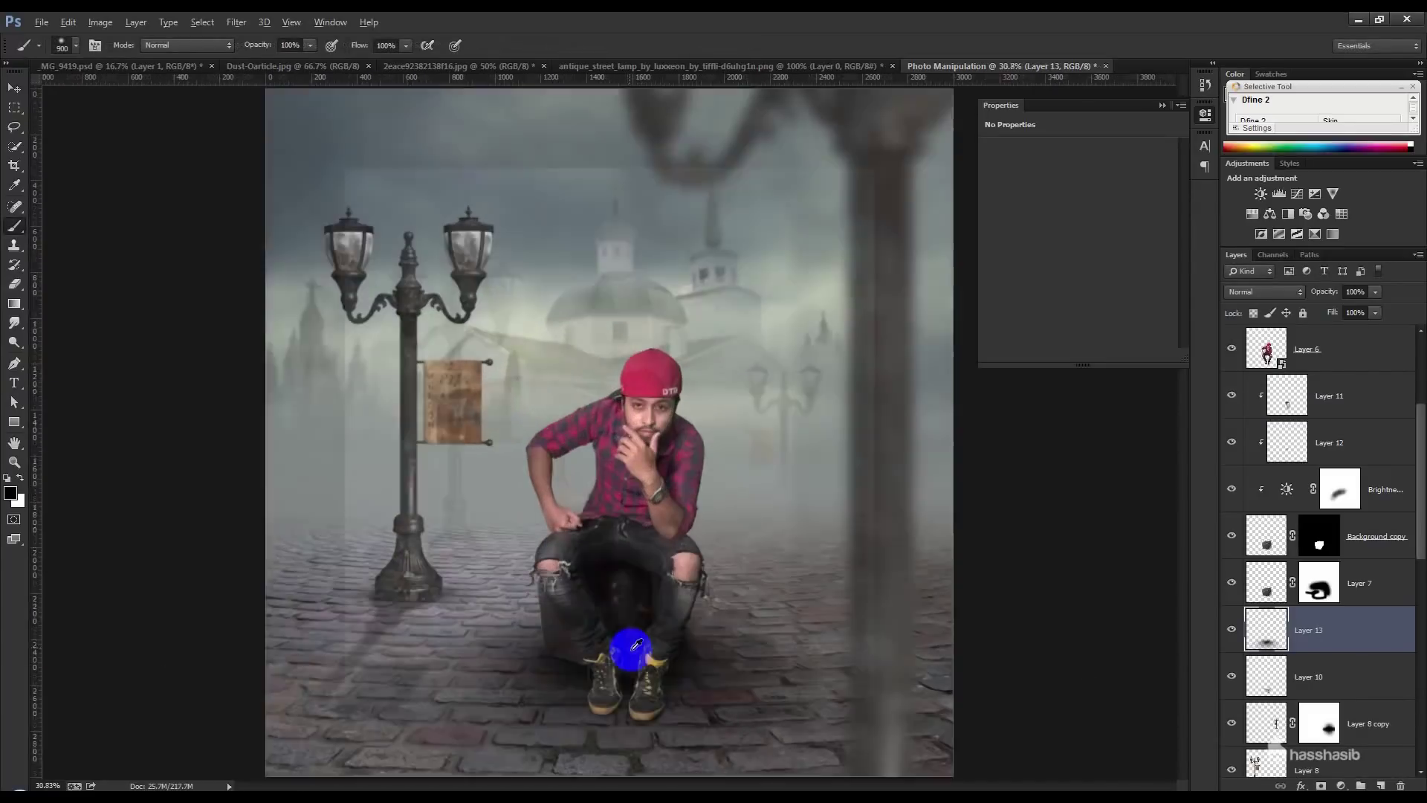
left_click(15, 89)
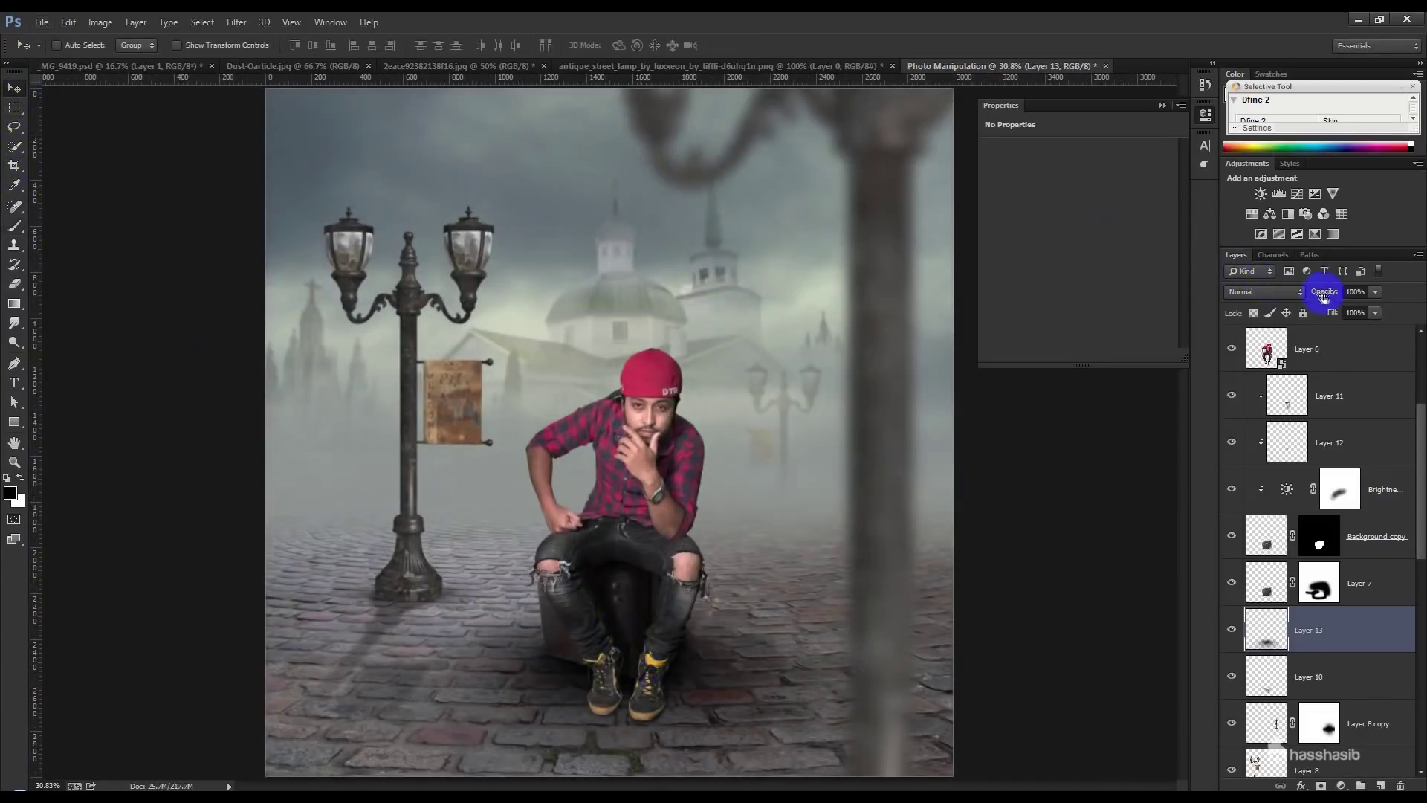
left_click_drag(1324, 296, 1298, 288)
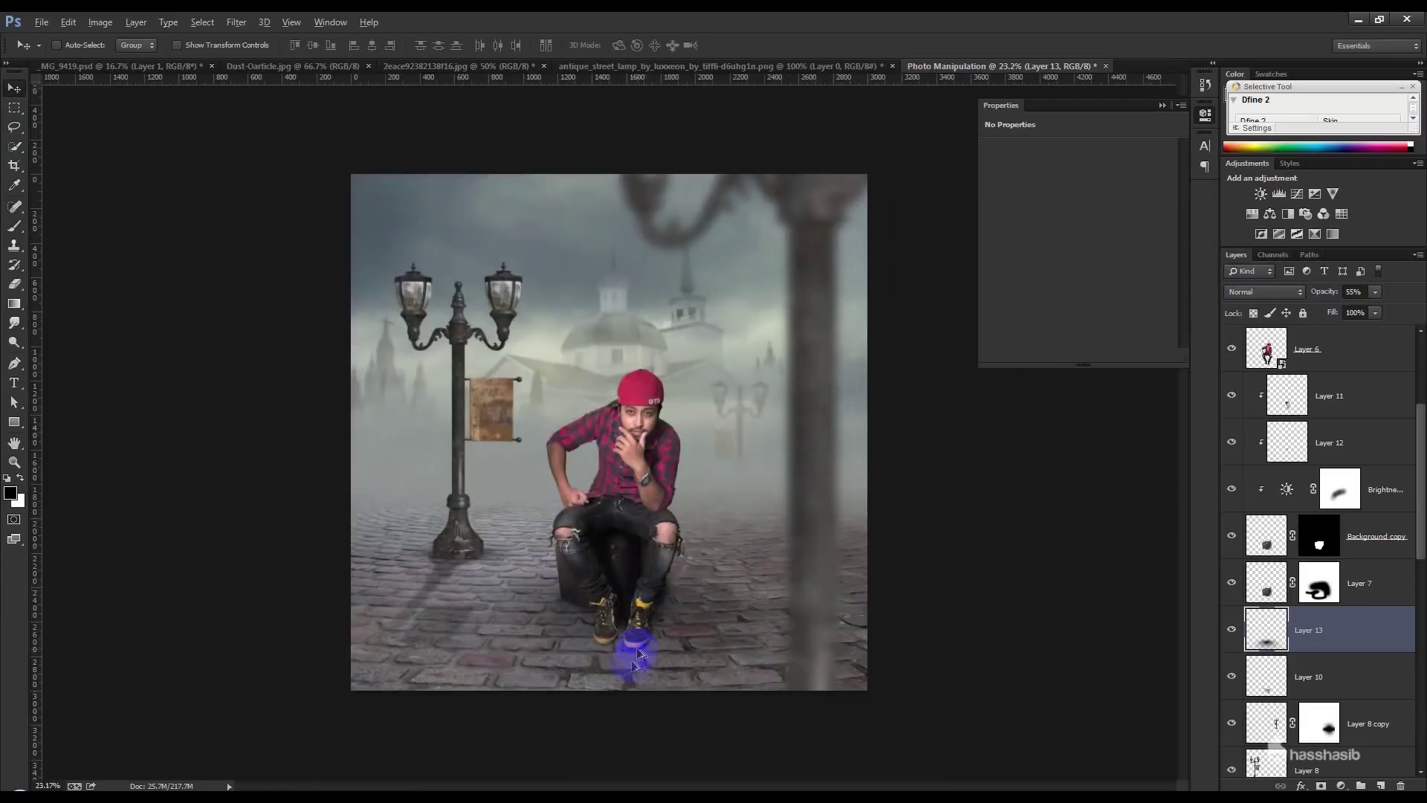
left_click_drag(638, 680, 653, 573)
scroll(1353, 691, "down", 3)
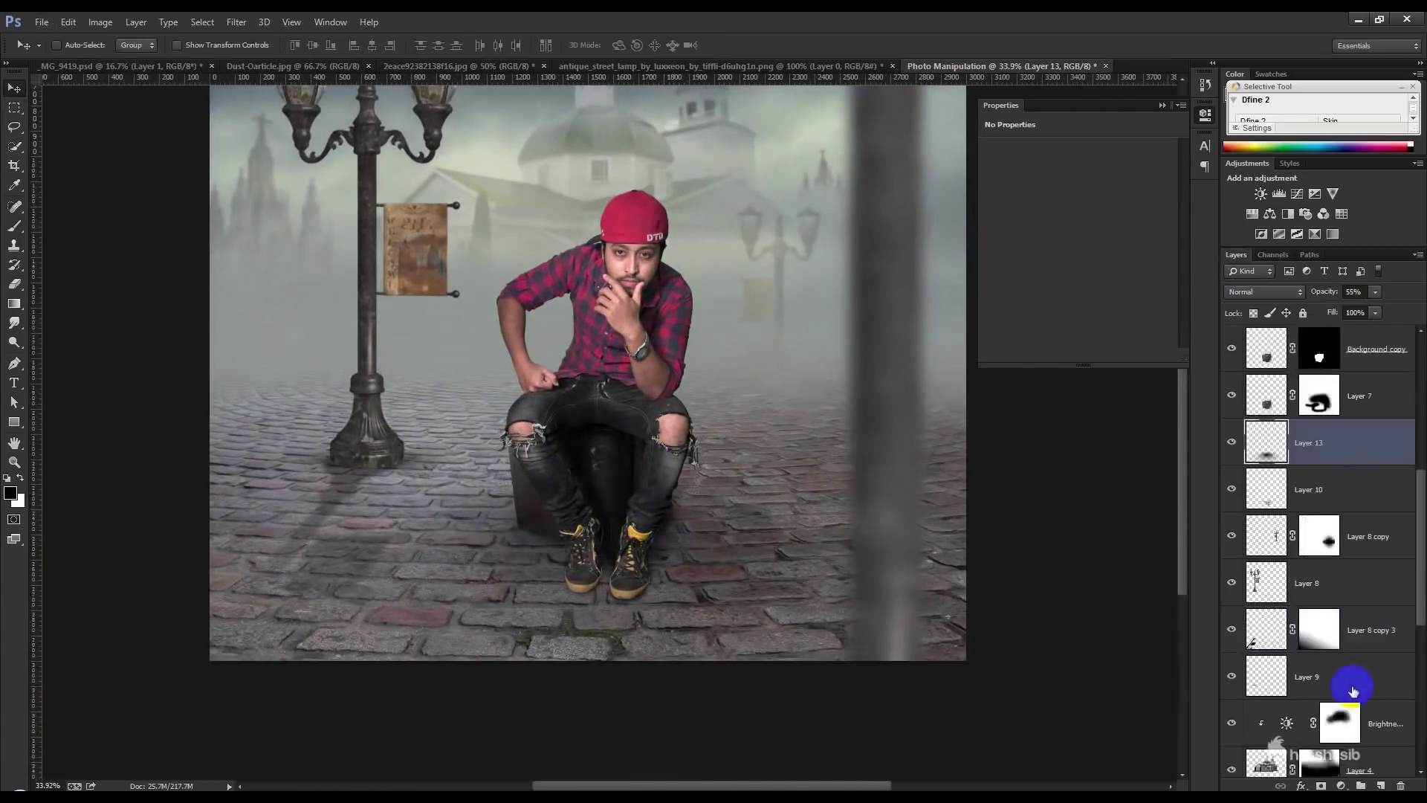
- Add a Brightness/Contrast adjustment at -78 clipped to the cobblestone Layer 1
scroll(1353, 691, "down", 3)
scroll(1353, 680, "down", 3)
left_click(1365, 610)
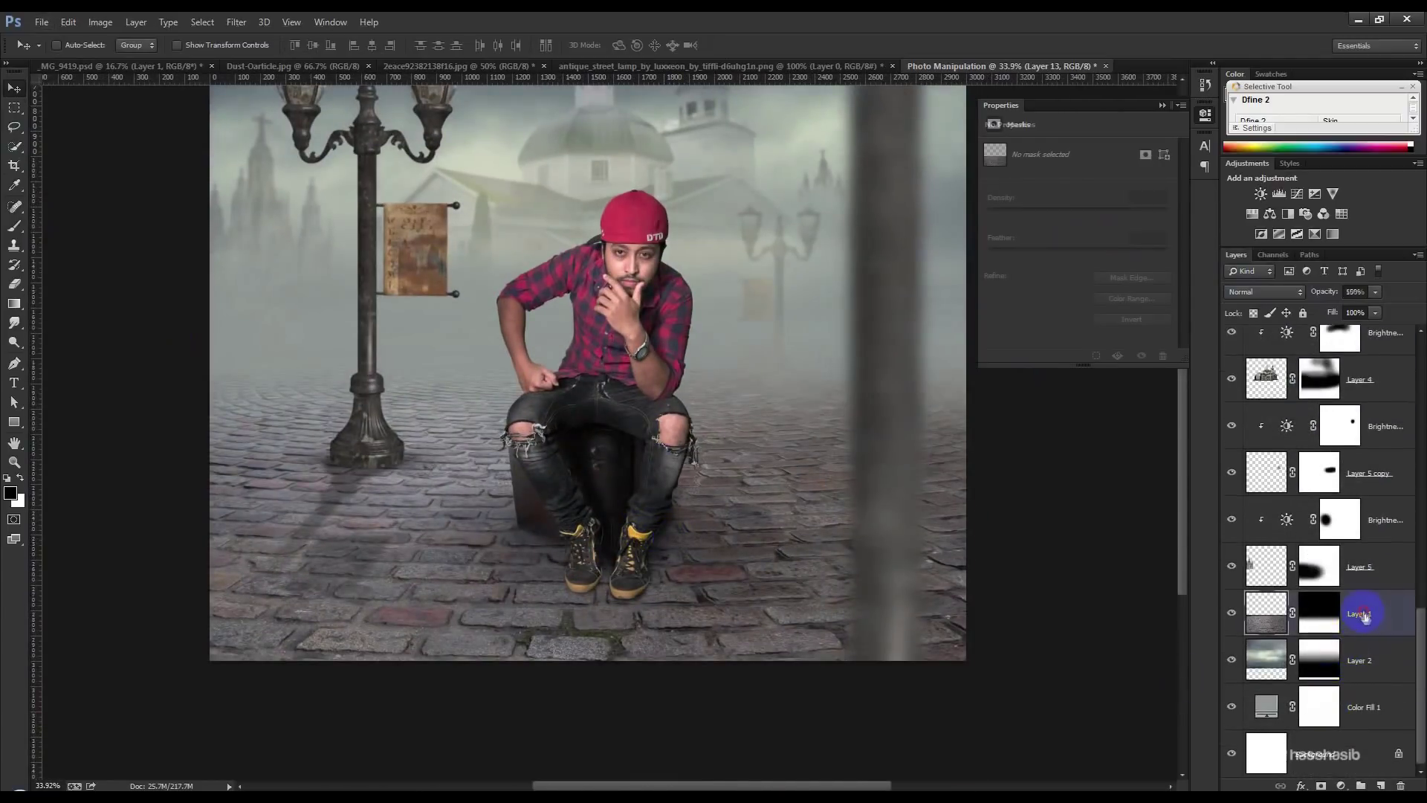
left_click(1342, 782)
left_click(1341, 513)
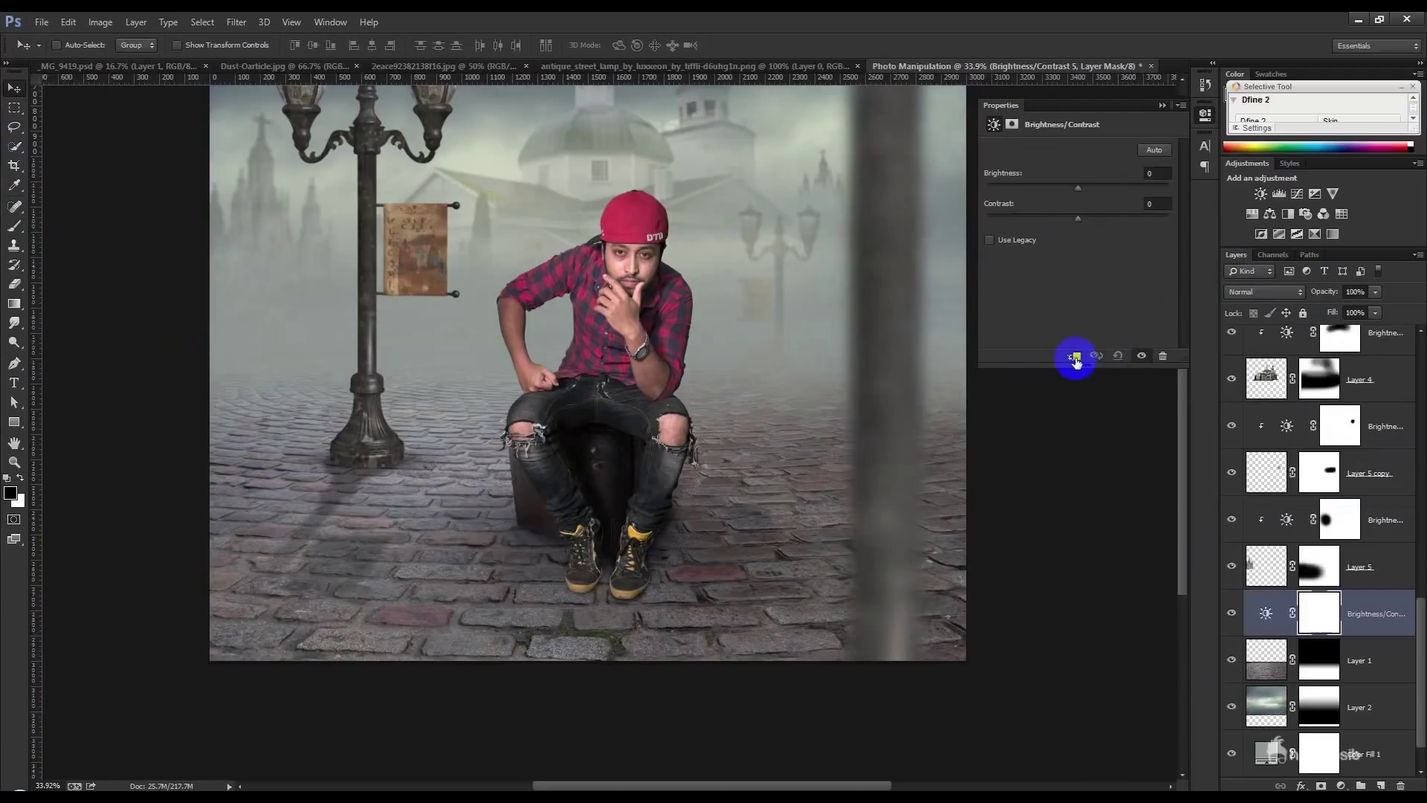
left_click(1076, 361)
left_click_drag(1072, 192, 1034, 193)
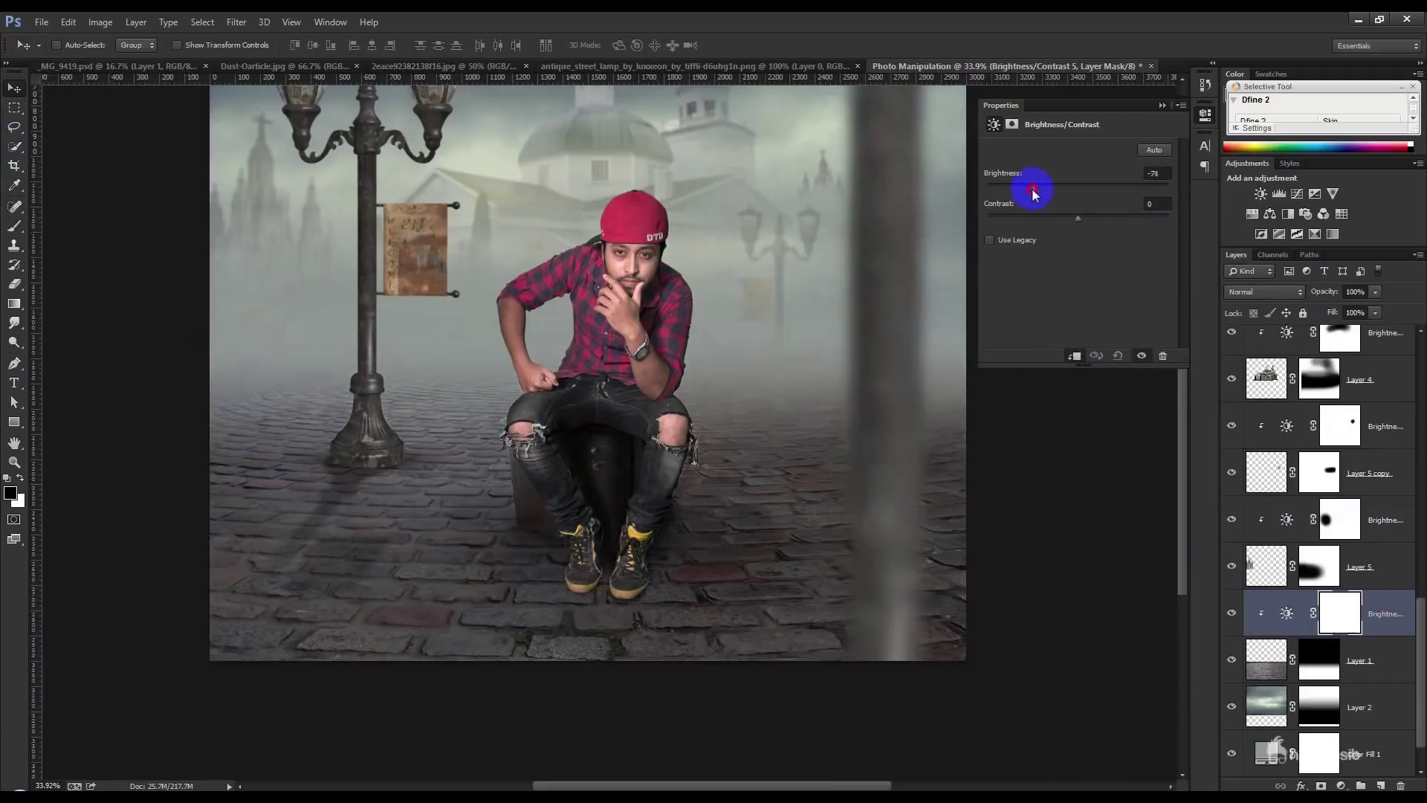
left_click(1164, 106)
- Draw gradients on the adjustment mask so the darkening fades across the street
left_click(15, 226)
left_click(15, 305)
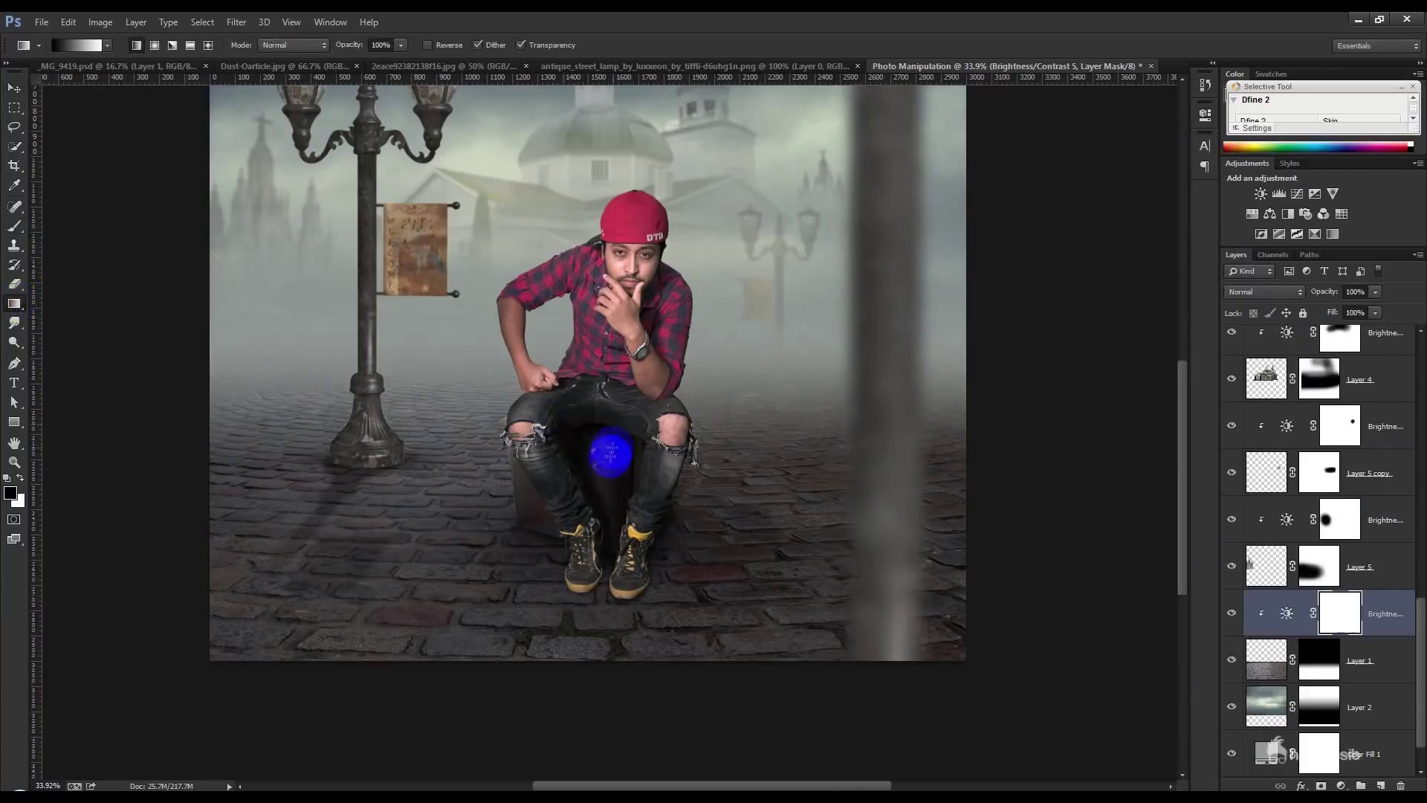
left_click_drag(590, 468, 592, 660)
left_click_drag(590, 370, 593, 610)
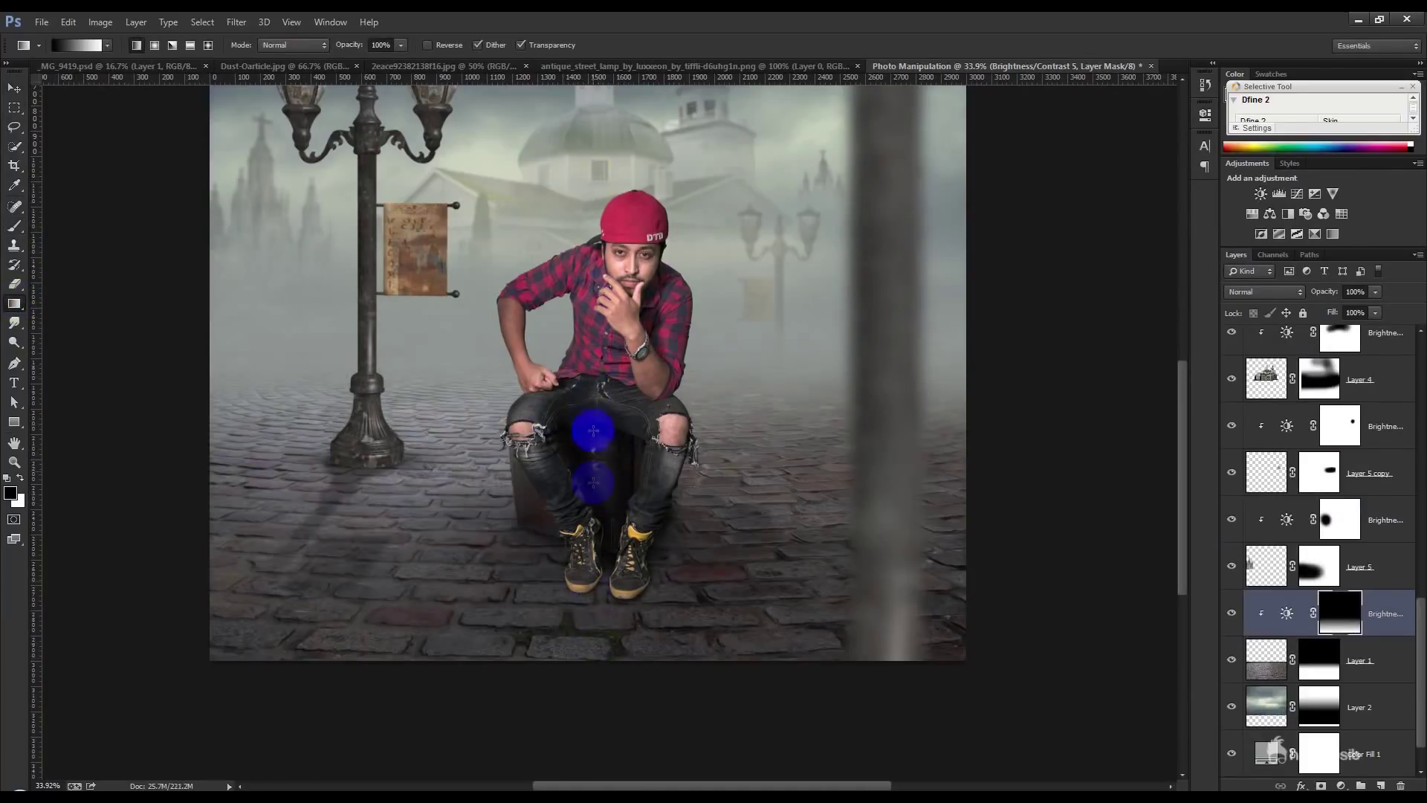
left_click_drag(569, 350, 594, 506)
left_click_drag(605, 435, 623, 533)
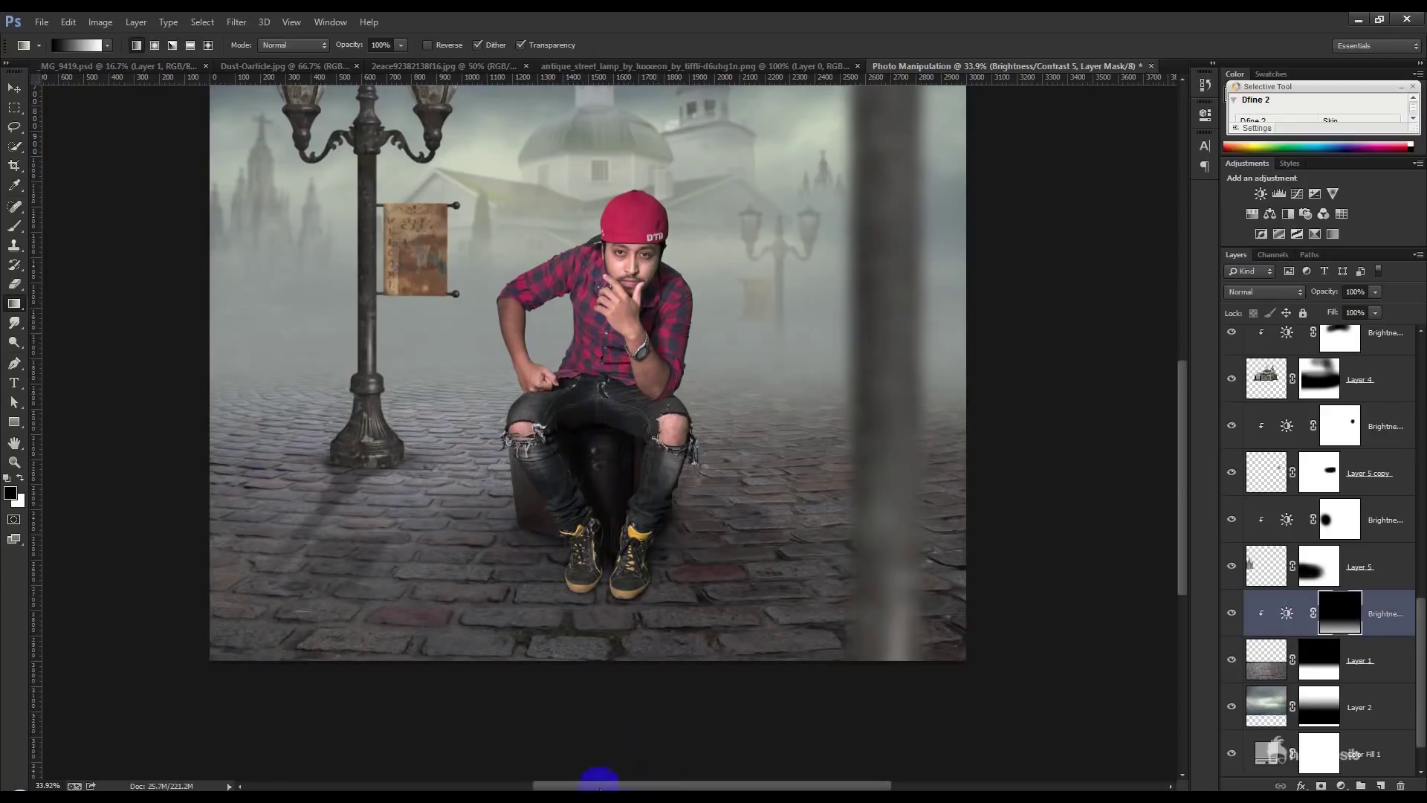
left_click(14, 87)
scroll(699, 464, "down", 3)
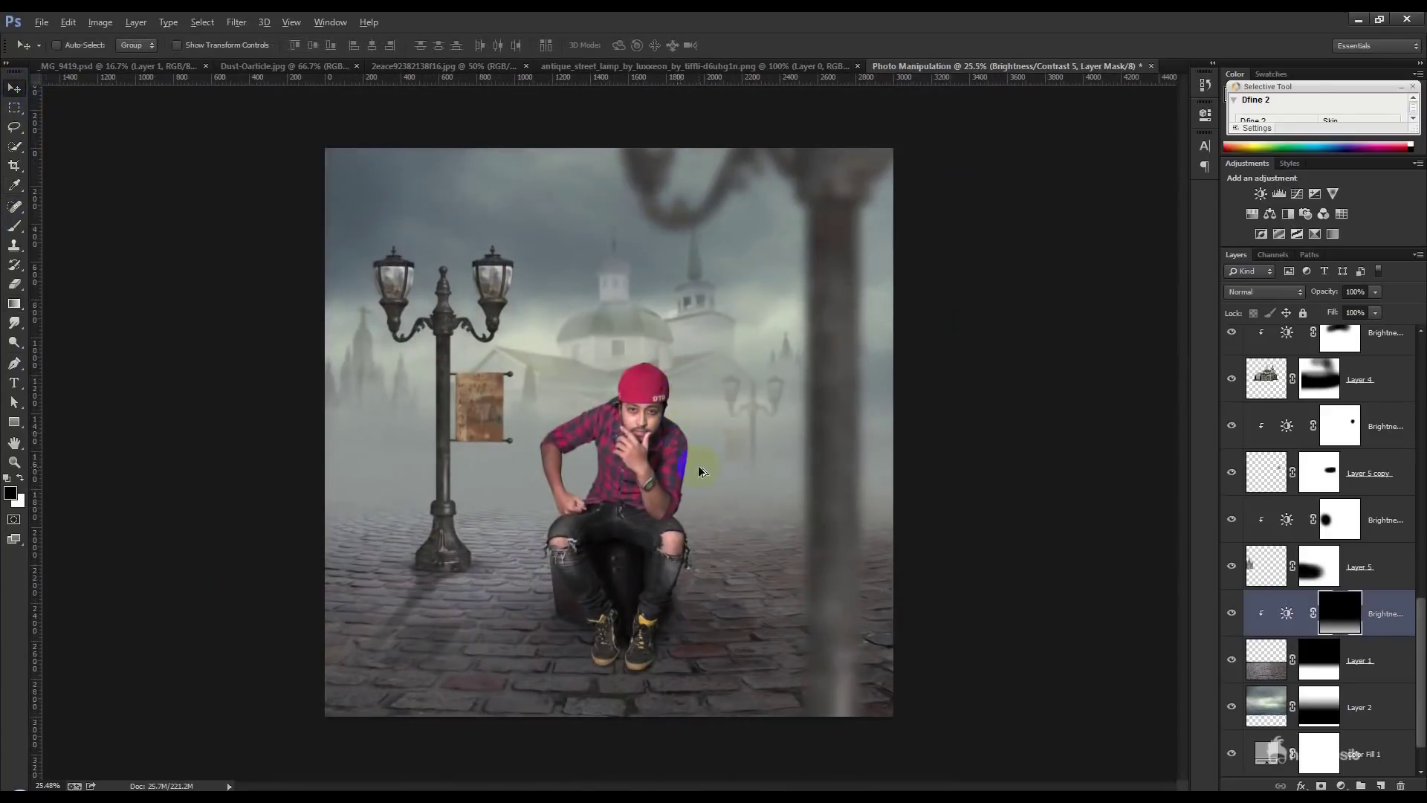
scroll(699, 467, "up", 2)
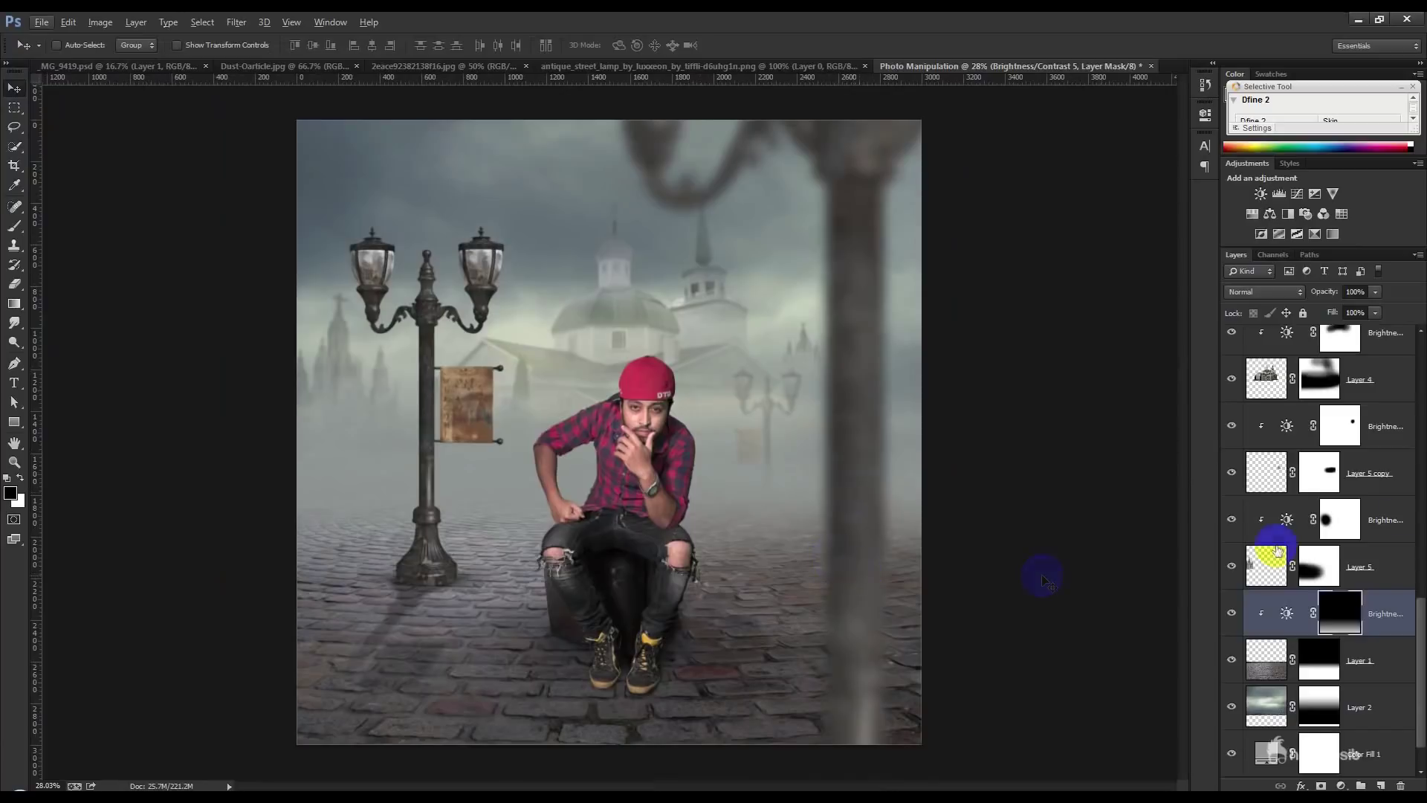
scroll(1395, 500, "up", 5)
scroll(1395, 500, "up", 5)
- Give the man's clipped Color Balance midtones -31/-16/-15, shadows +5/-5/0 and highlights -12/+6/-5
scroll(1395, 500, "up", 3)
left_click(1377, 350)
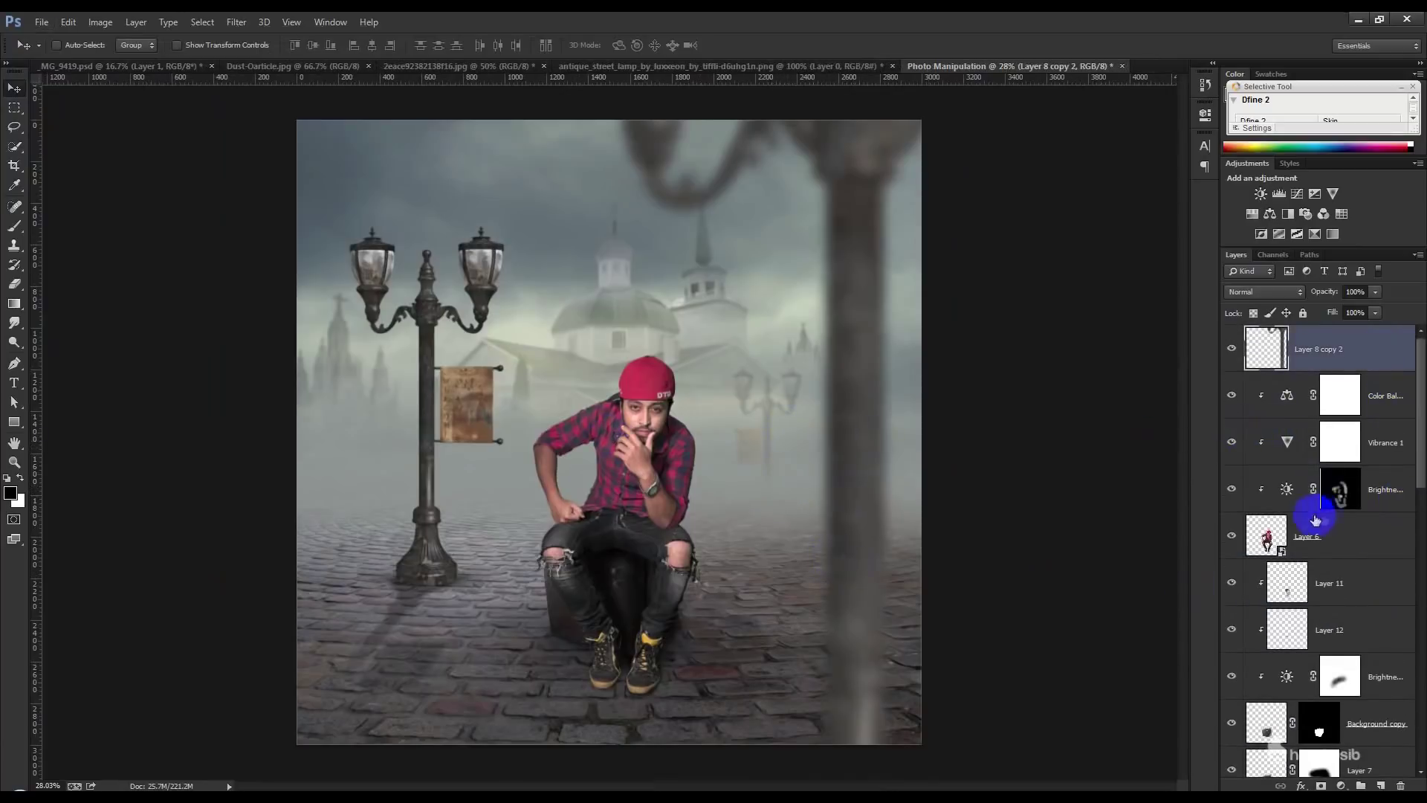
double_click(1287, 396)
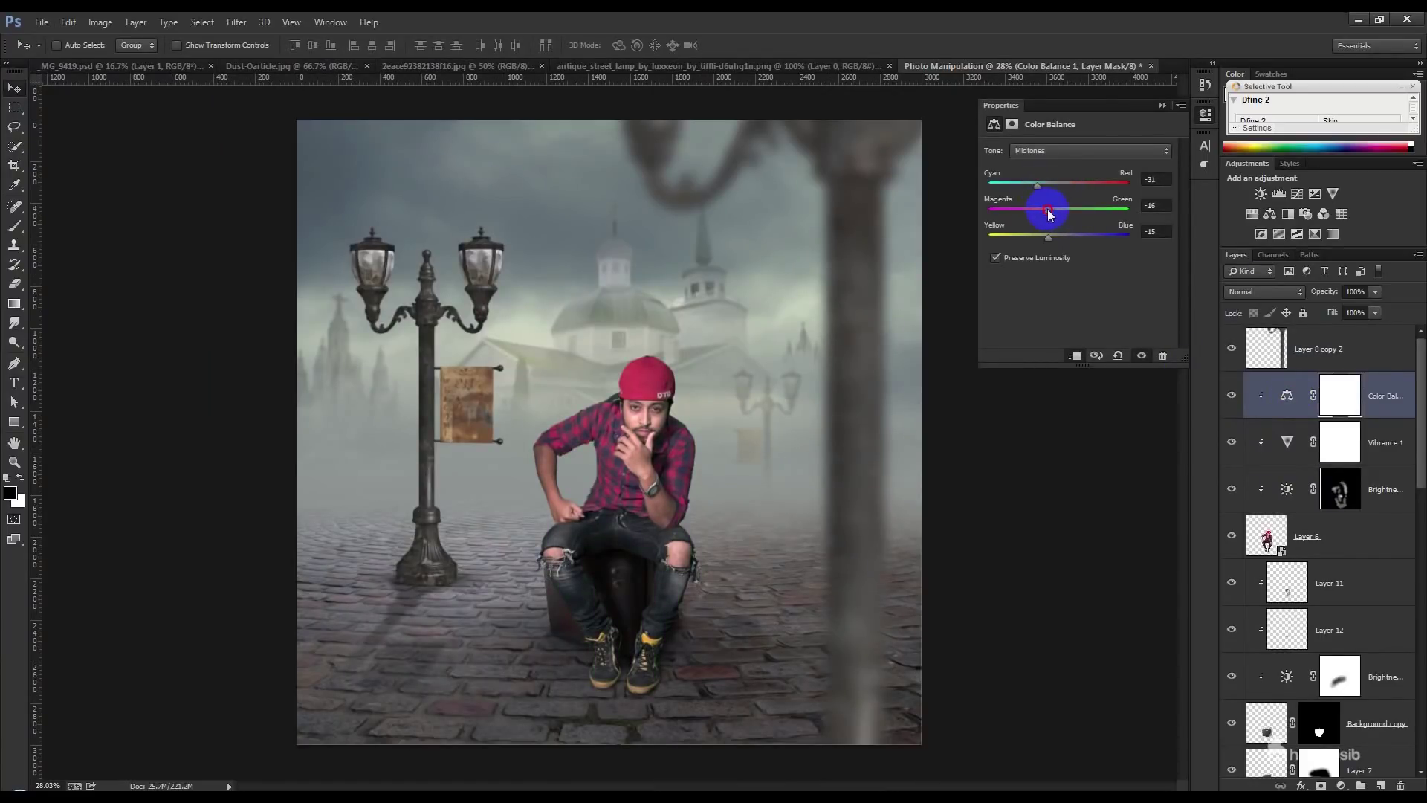
left_click(1064, 151)
left_click(1067, 177)
left_click(1071, 150)
left_click(1063, 179)
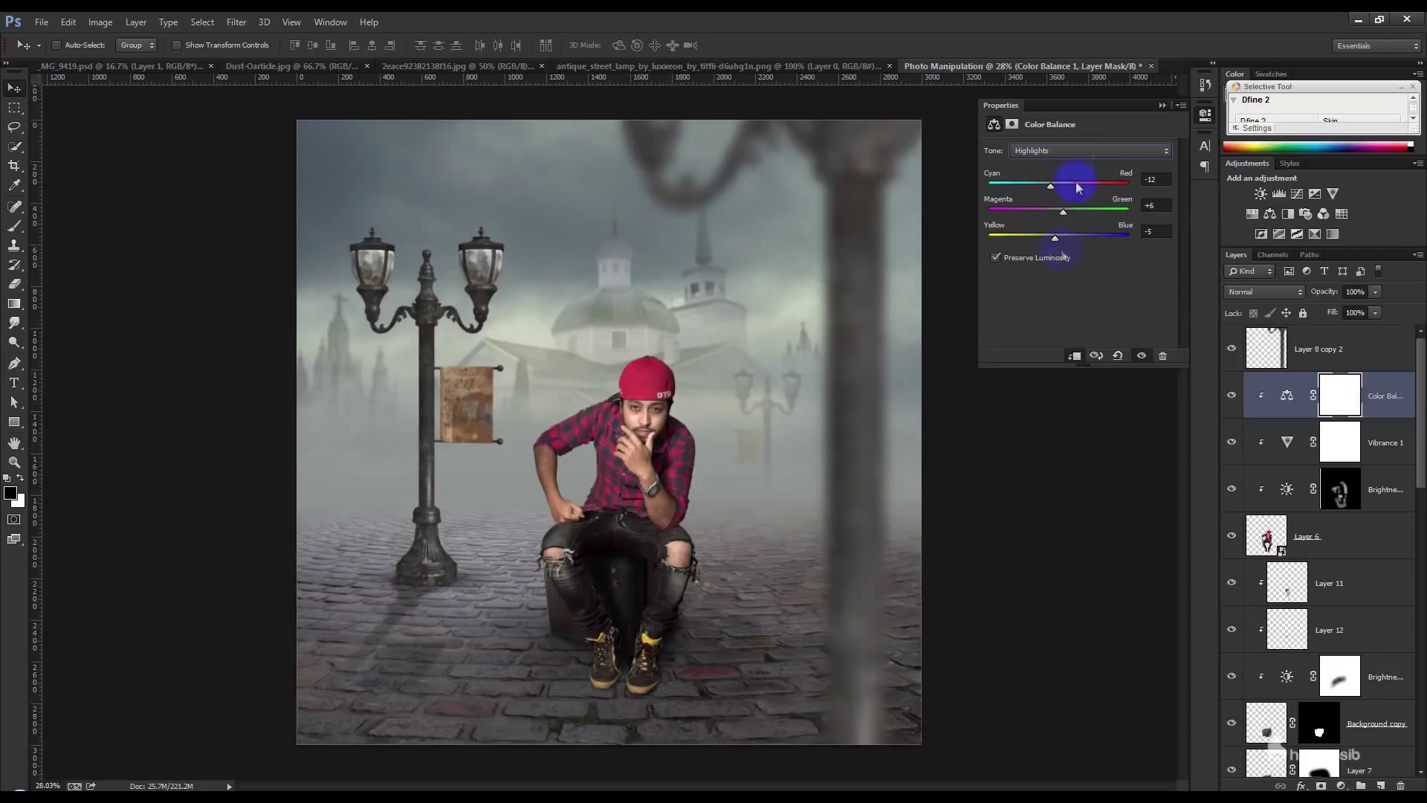
left_click(1162, 104)
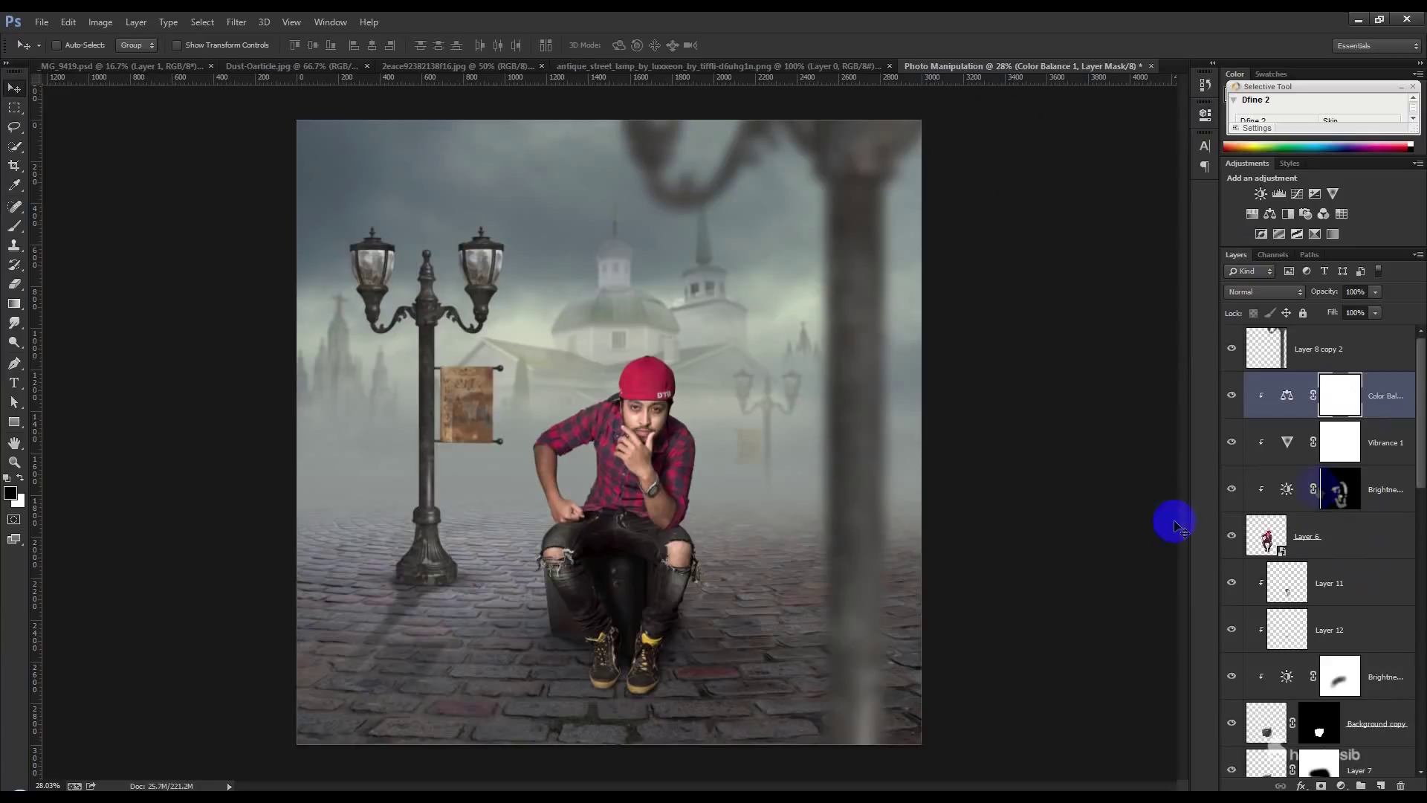
left_click(631, 695)
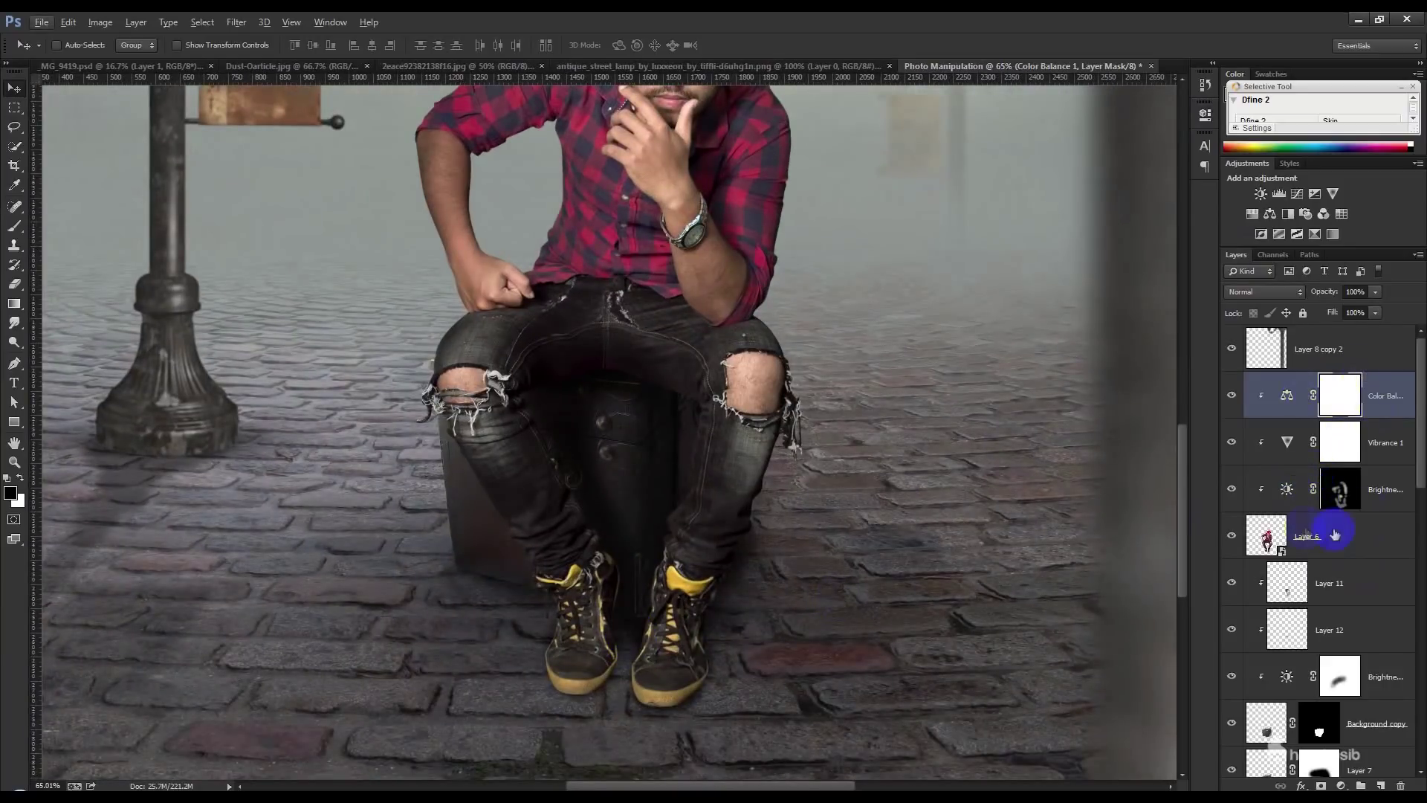
- Paint white into the Brightness/Contrast 3 mask to darken the shoes, thigh and chest
left_click(1340, 489)
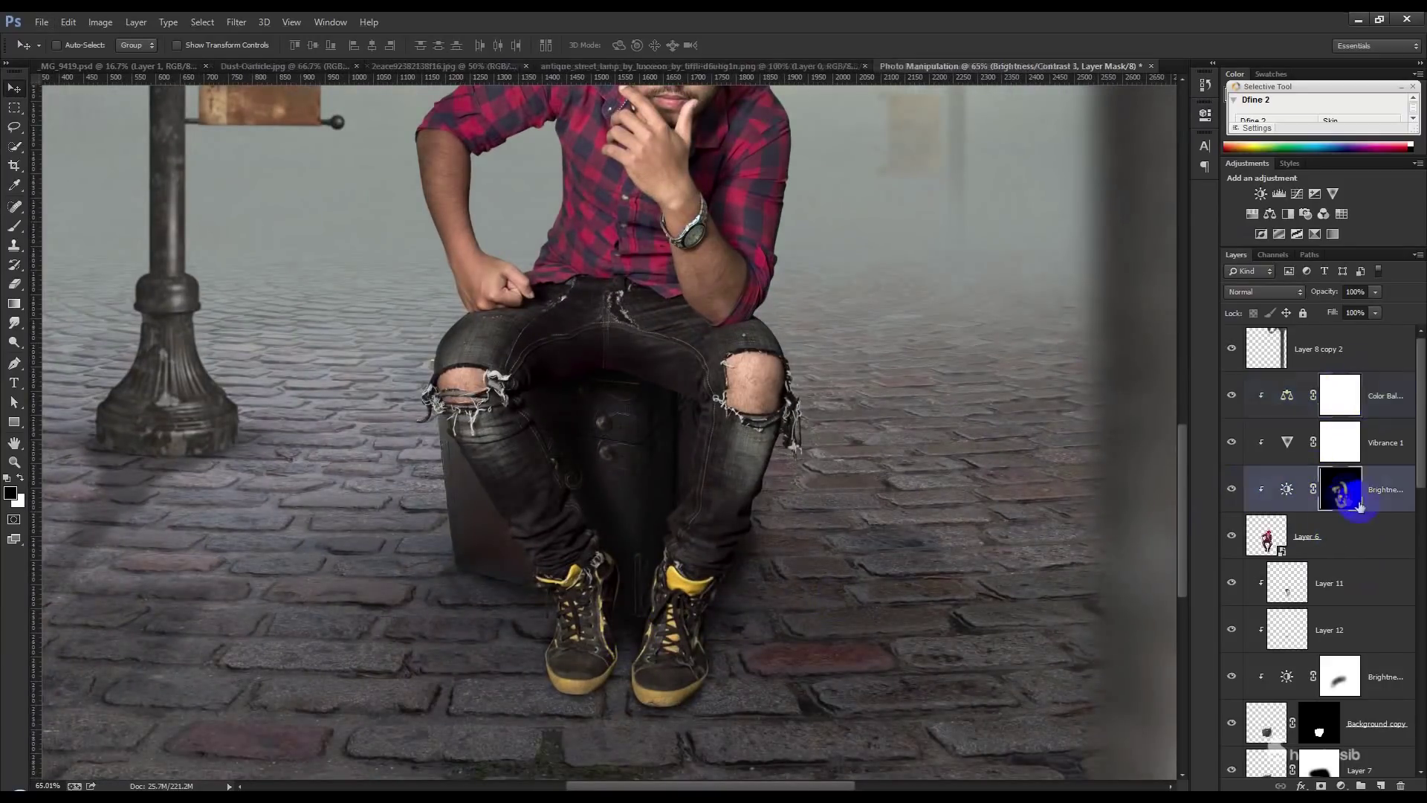
left_click(14, 226)
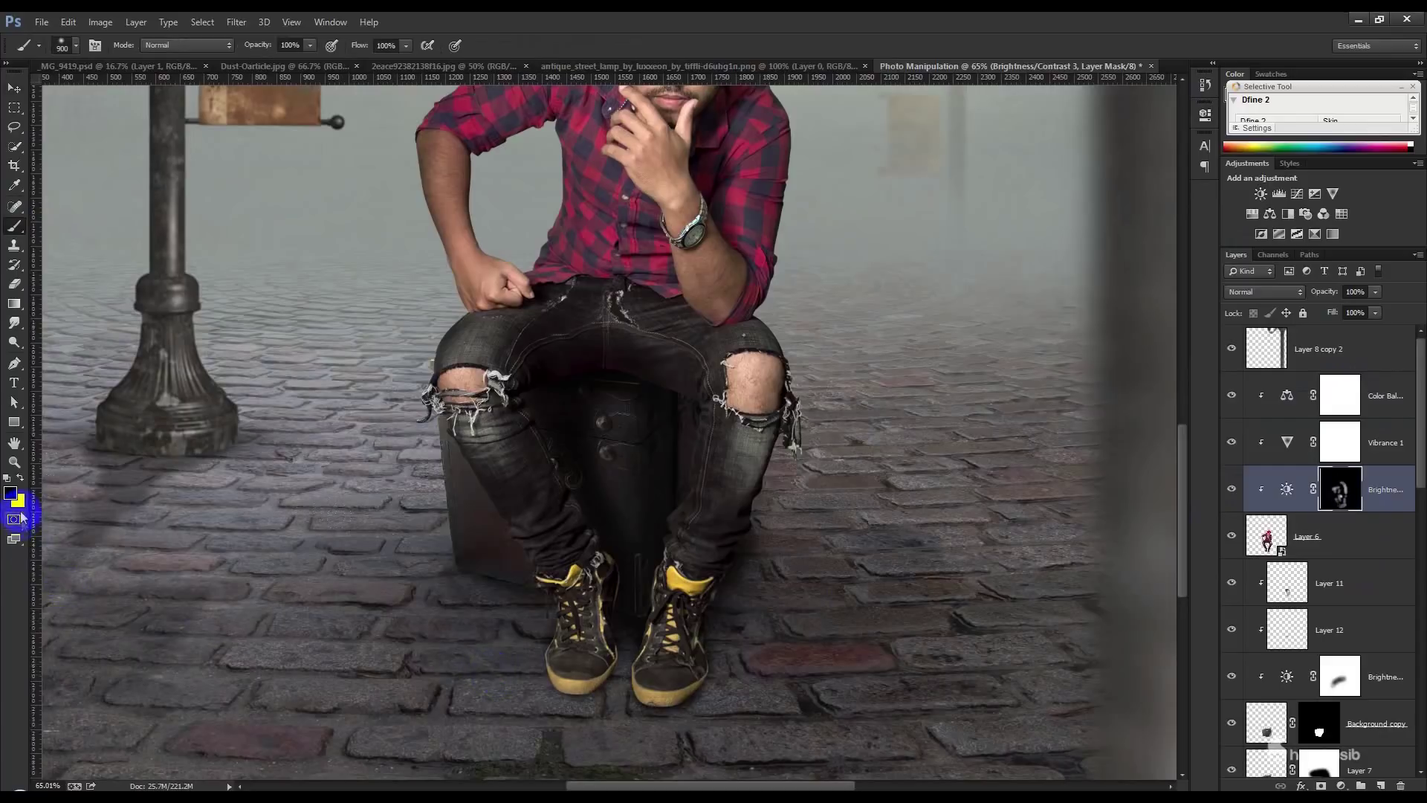
left_click(625, 660)
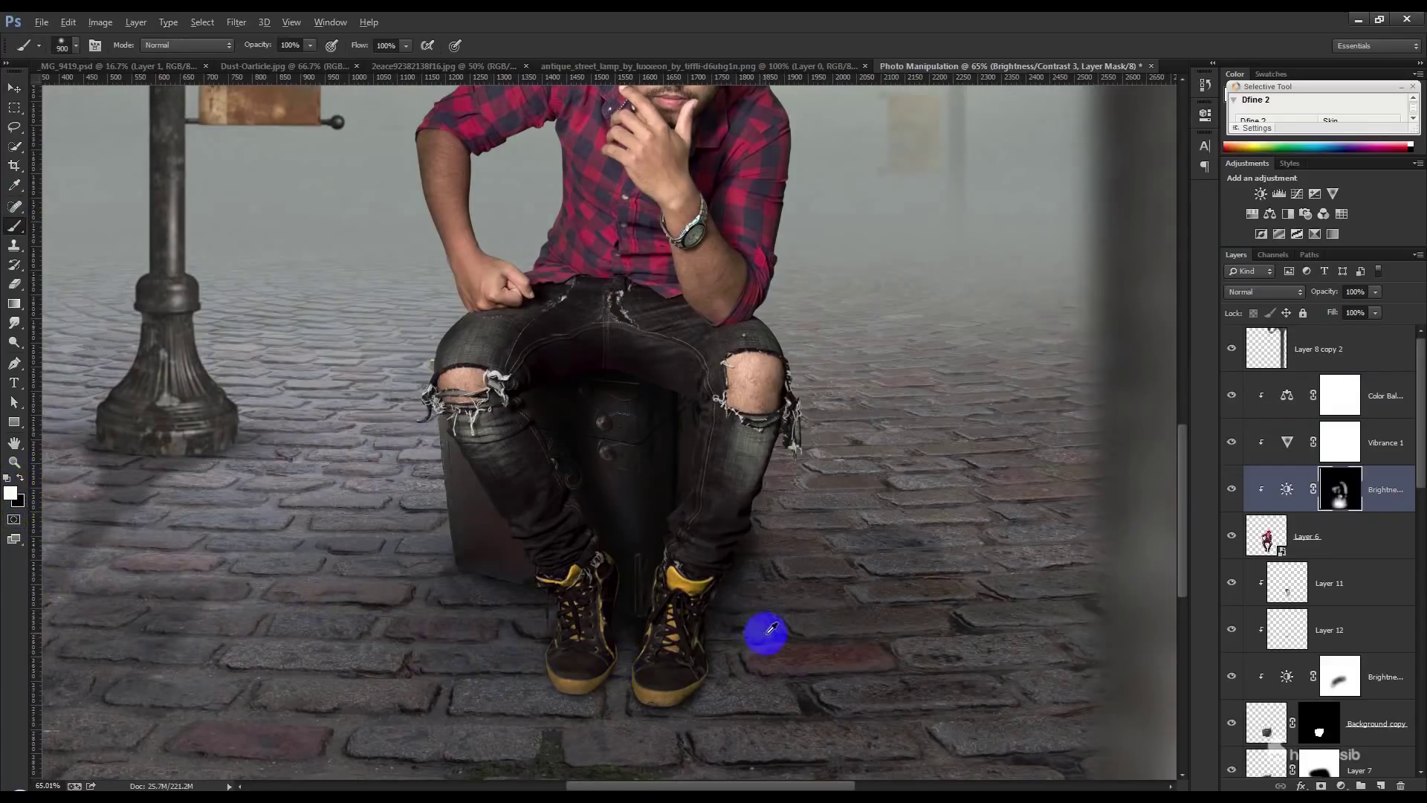
left_click(661, 339)
left_click(611, 471)
key("bracketleft")
key("bracketleft")
key("bracketleft")
left_click(613, 420)
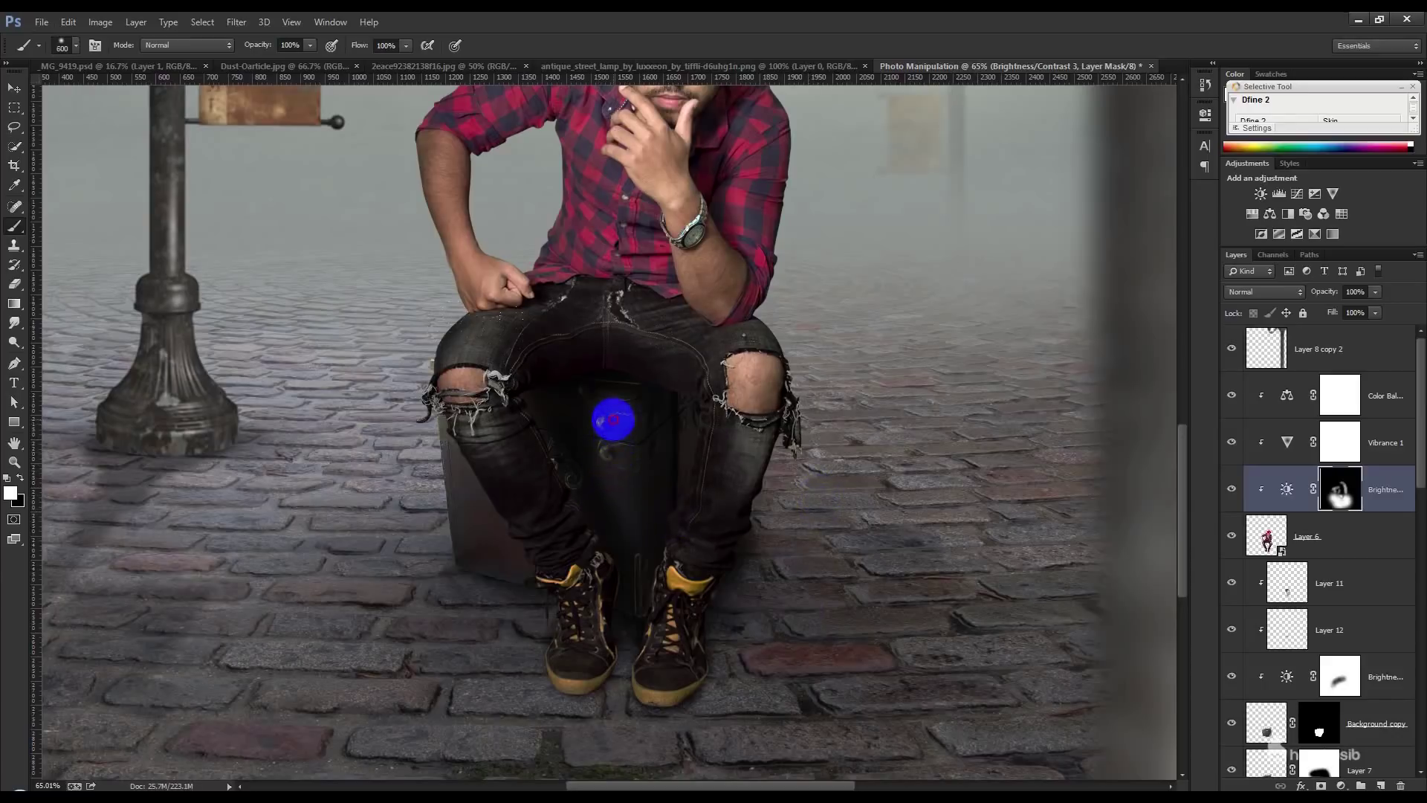
key("bracketleft")
- Pan back across the image and select Layer 11 below the man
scroll(679, 517, "down", 5)
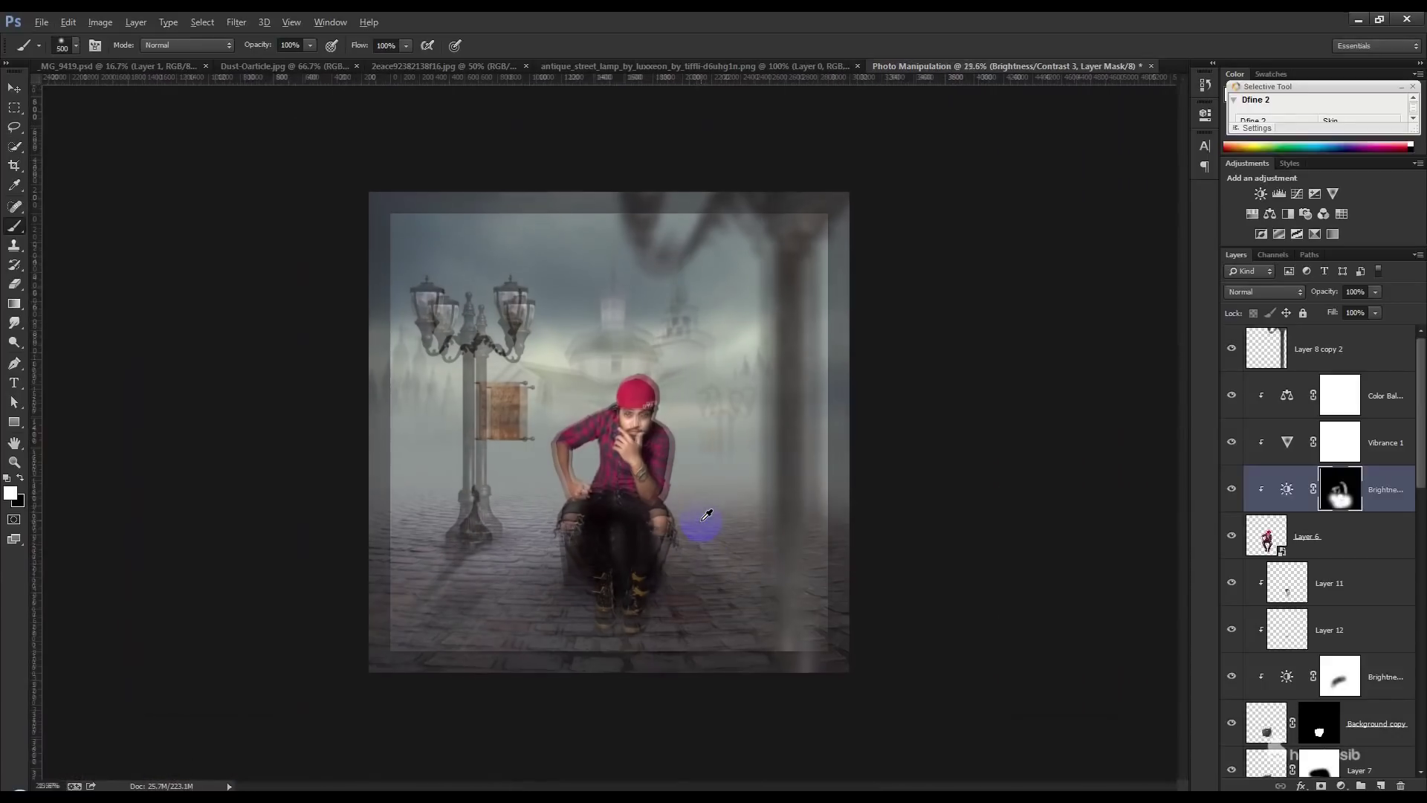
scroll(580, 598, "up", 2)
left_click(14, 443)
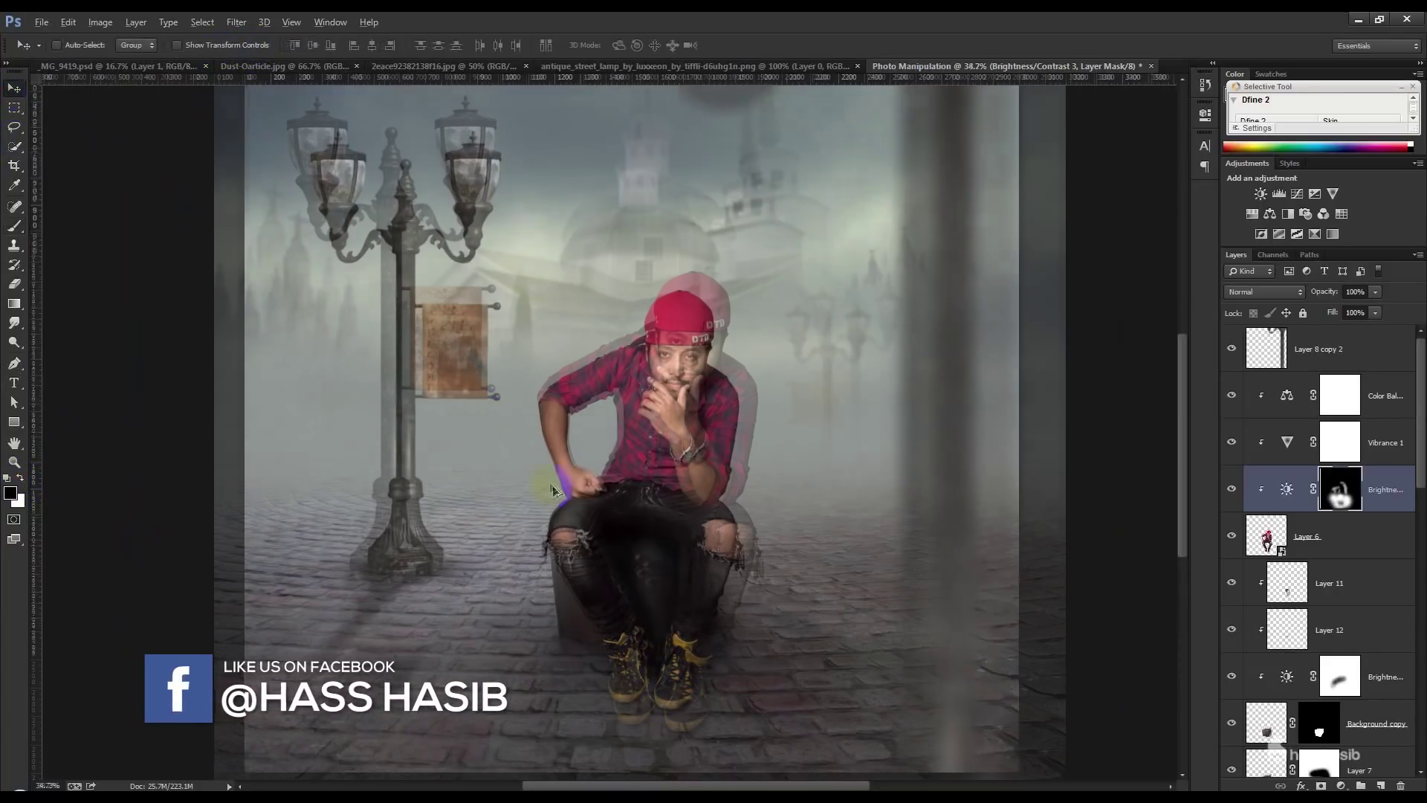
scroll(675, 673, "up", 2)
scroll(714, 567, "up", 2)
scroll(673, 519, "up", 2)
scroll(672, 519, "up", 1)
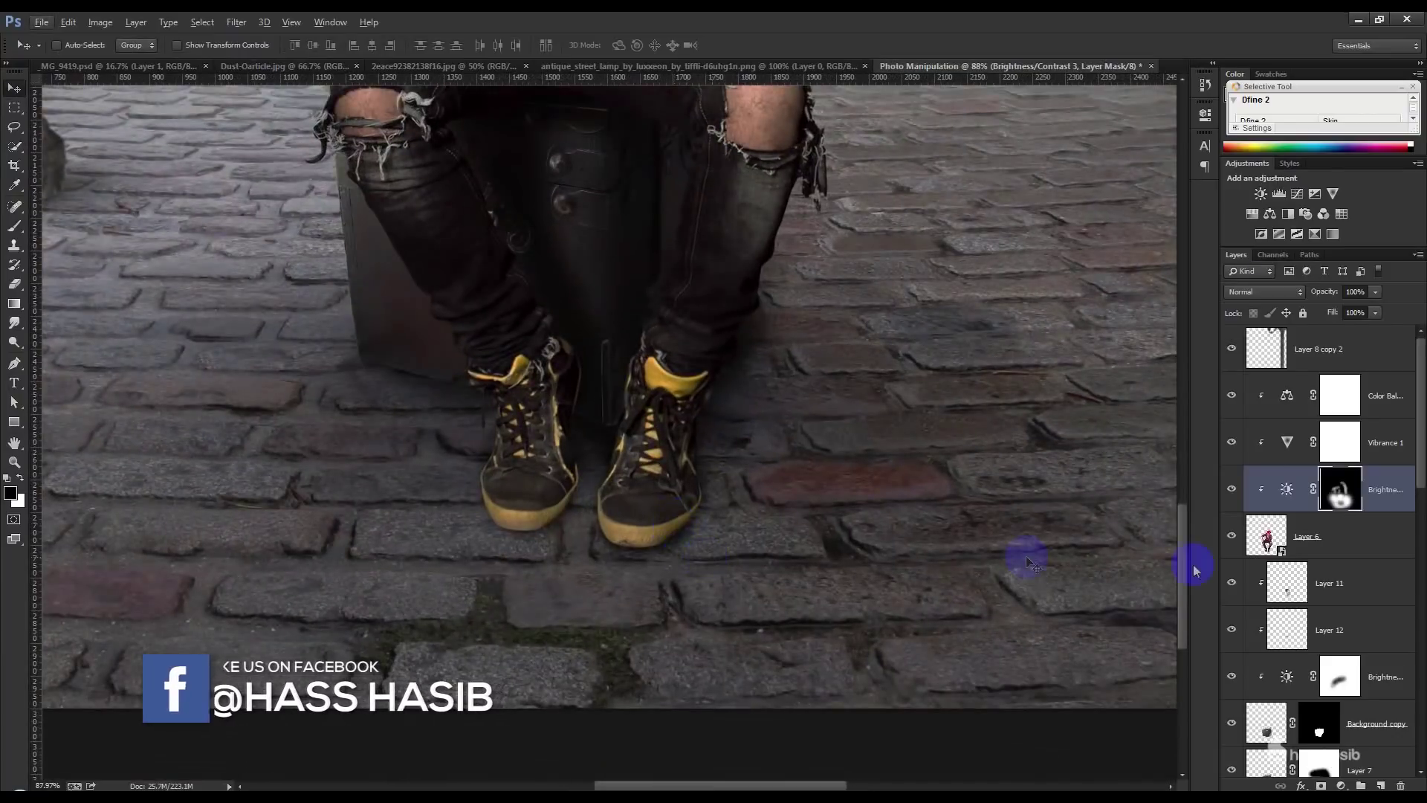
left_click(1335, 583)
- Draw a black, pen-outlined shadow shape under the chest on a new layer
left_click(15, 362)
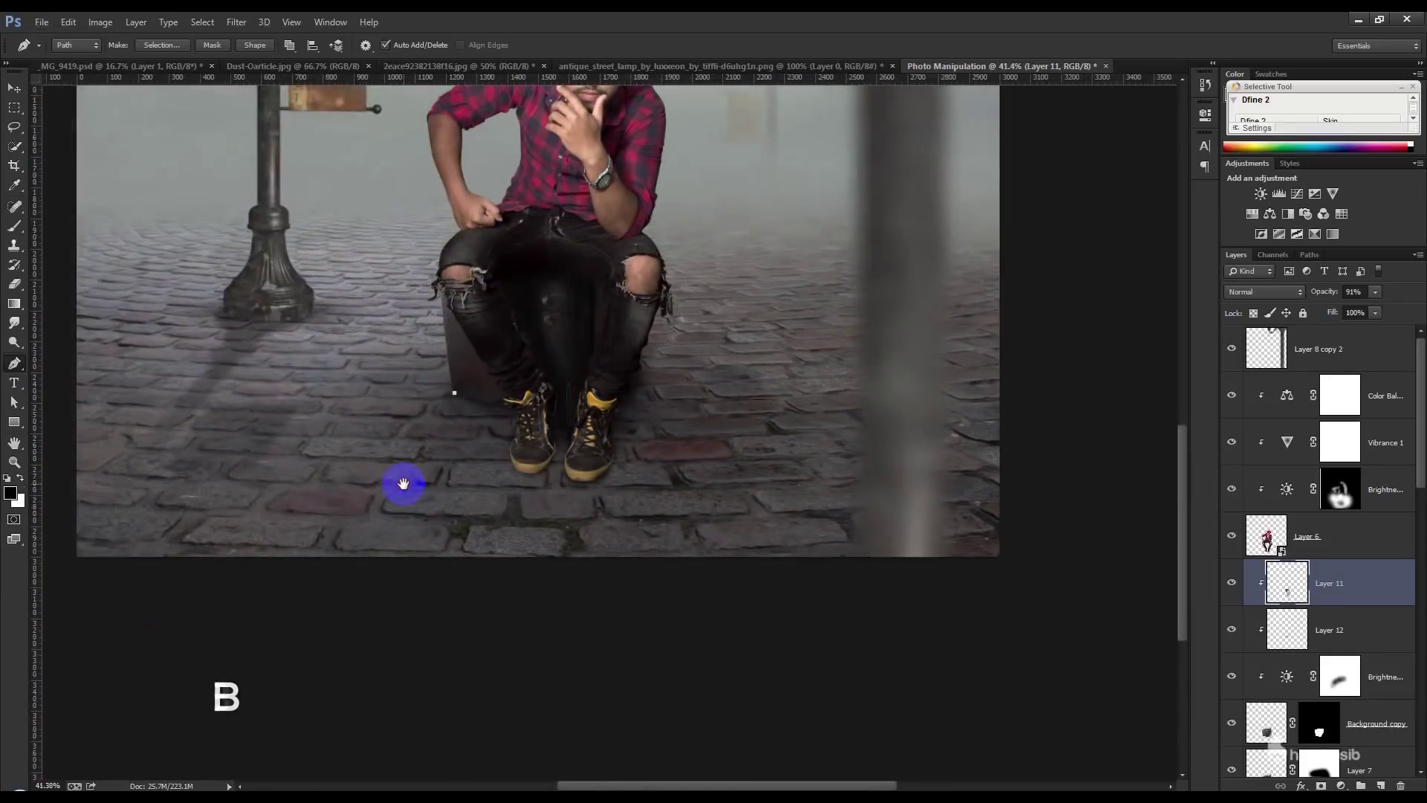
left_click(356, 592)
left_click(829, 575)
left_click(638, 365)
left_click(454, 392)
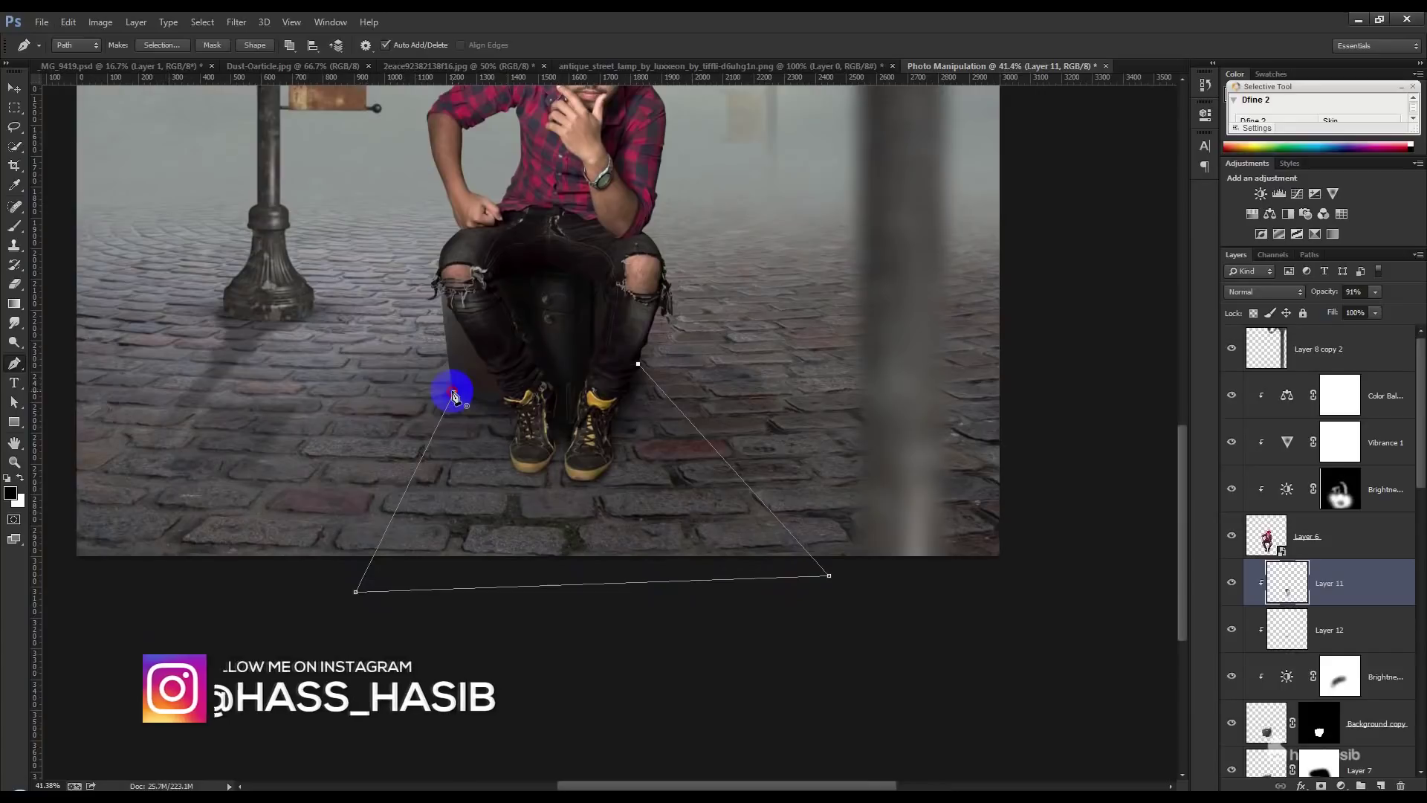
left_click(1379, 784)
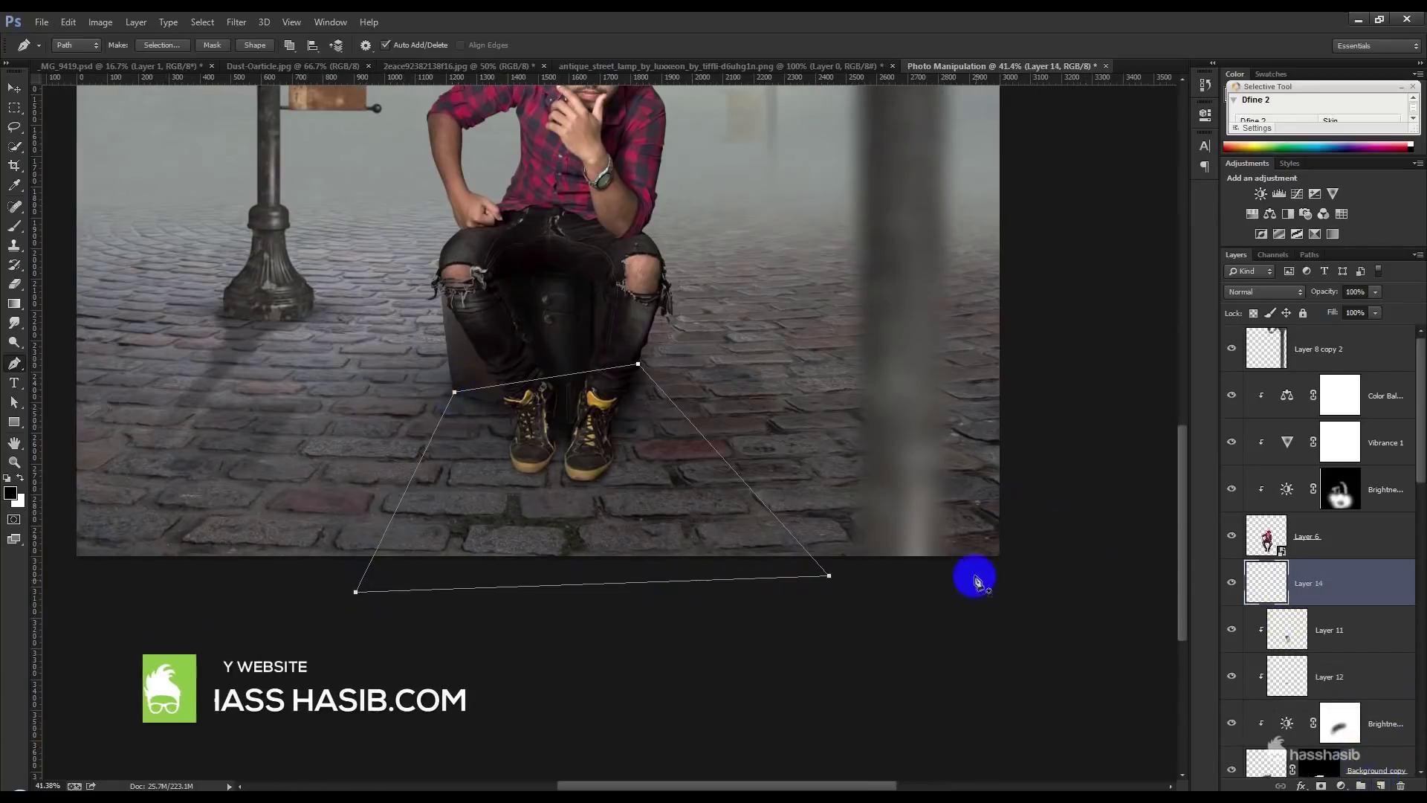
key("ctrl+Return")
key("alt+BackSpace")
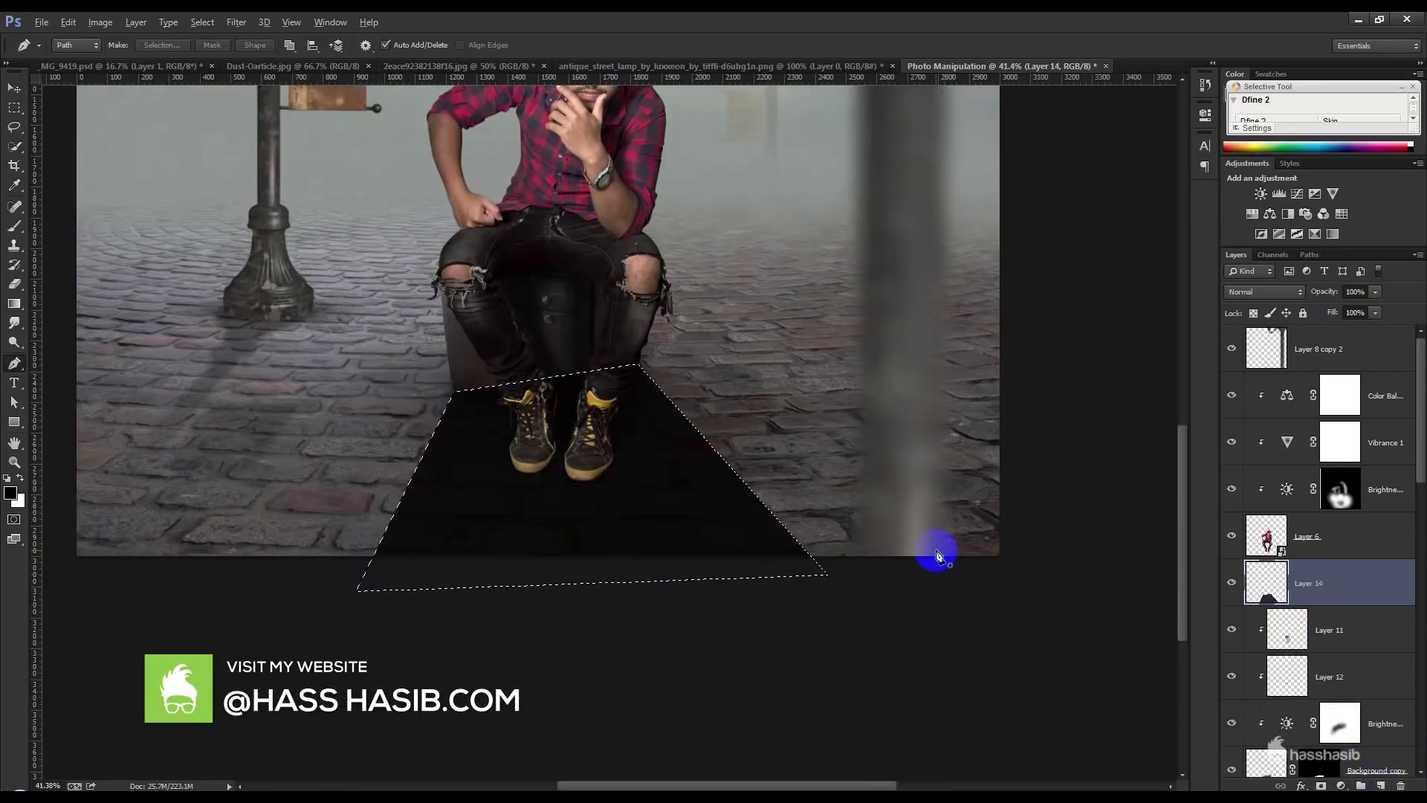
key("ctrl+d")
- Soften the shadow shape with an 8.4 px Gaussian Blur
scroll(1325, 584, "down", 1)
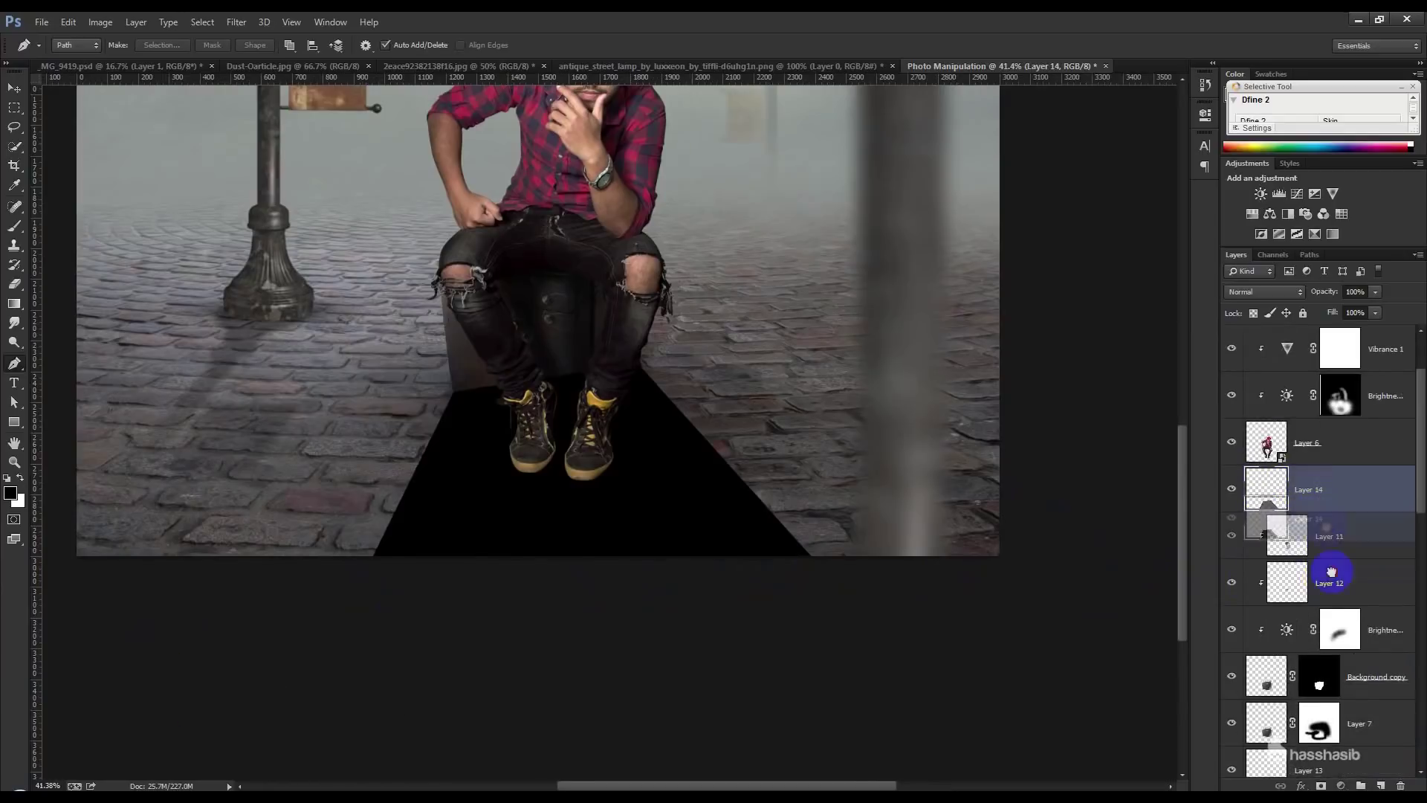
scroll(1327, 639, "down", 1)
scroll(1327, 703, "down", 1)
left_click(238, 23)
mouse_move(451, 264)
left_click(470, 318)
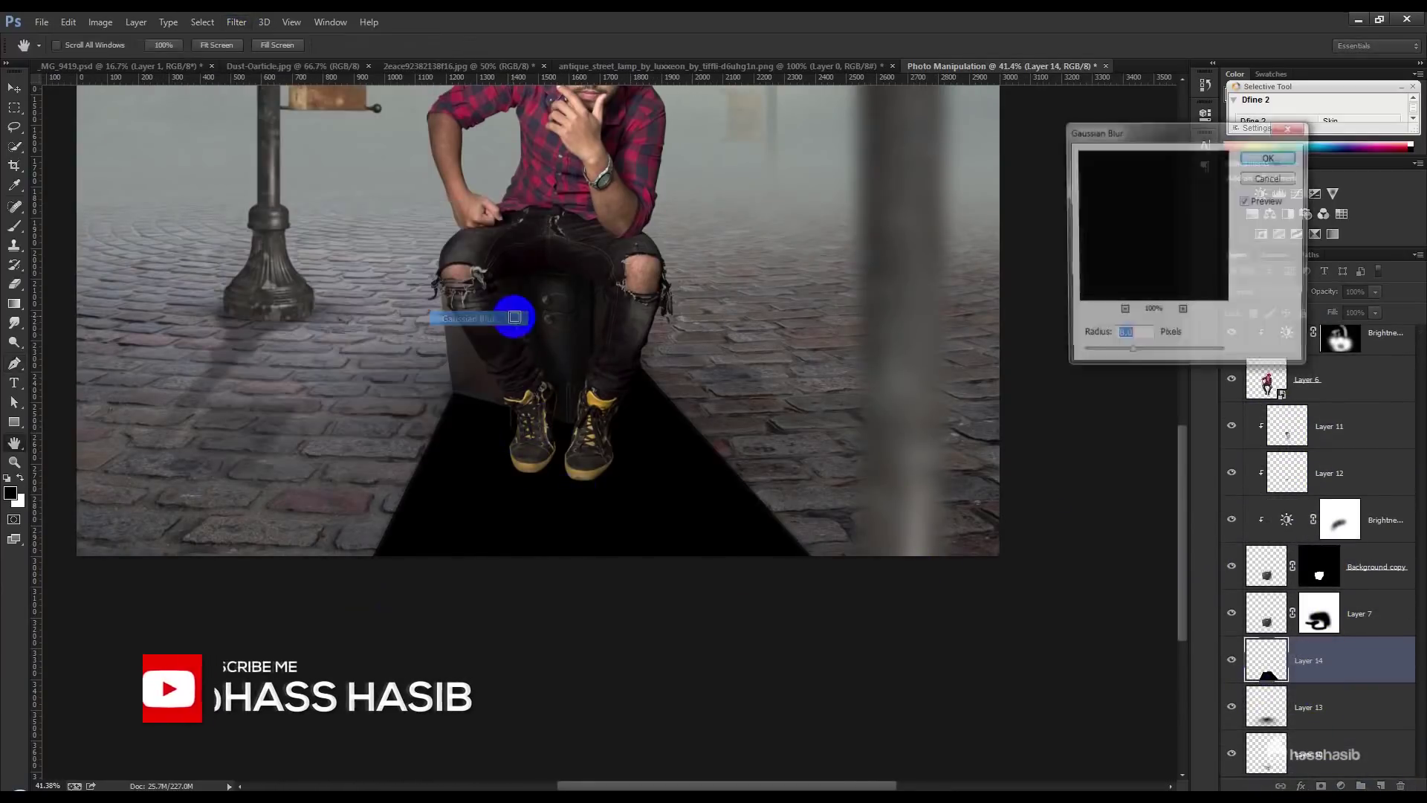
left_click(1271, 157)
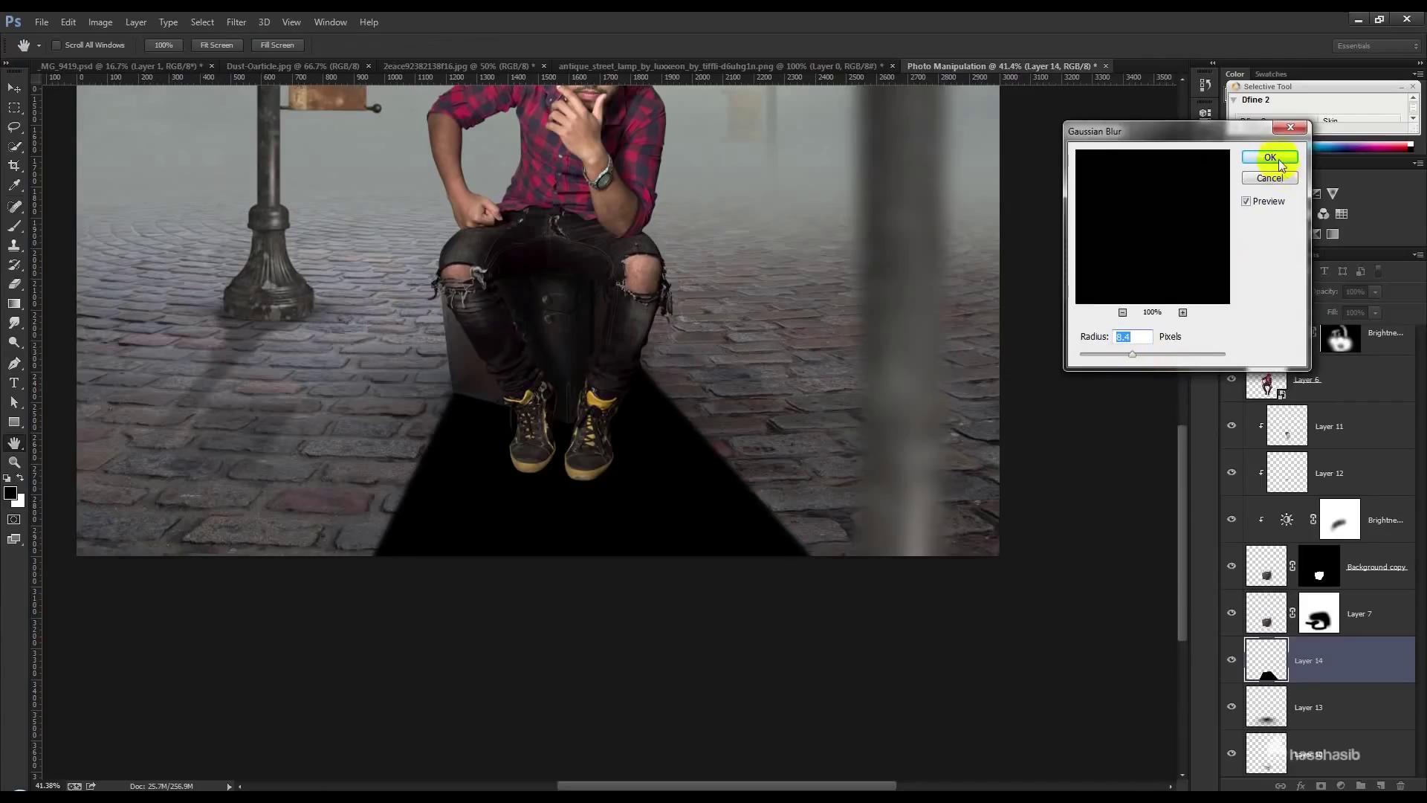
- Mask the shadow layer, lower it to 35% opacity and gradient-fade it
left_click(1322, 786)
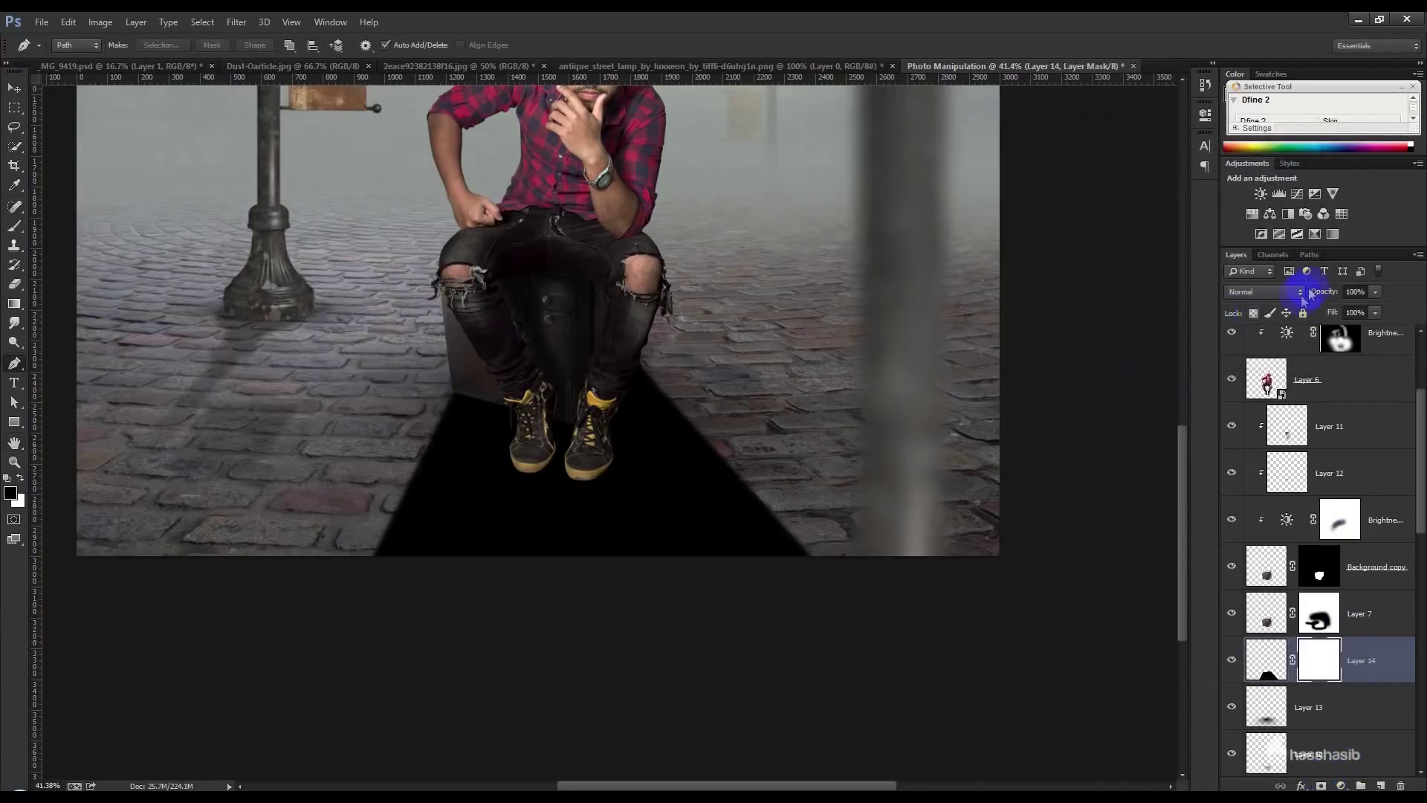
left_click_drag(1323, 292, 1274, 291)
left_click(14, 226)
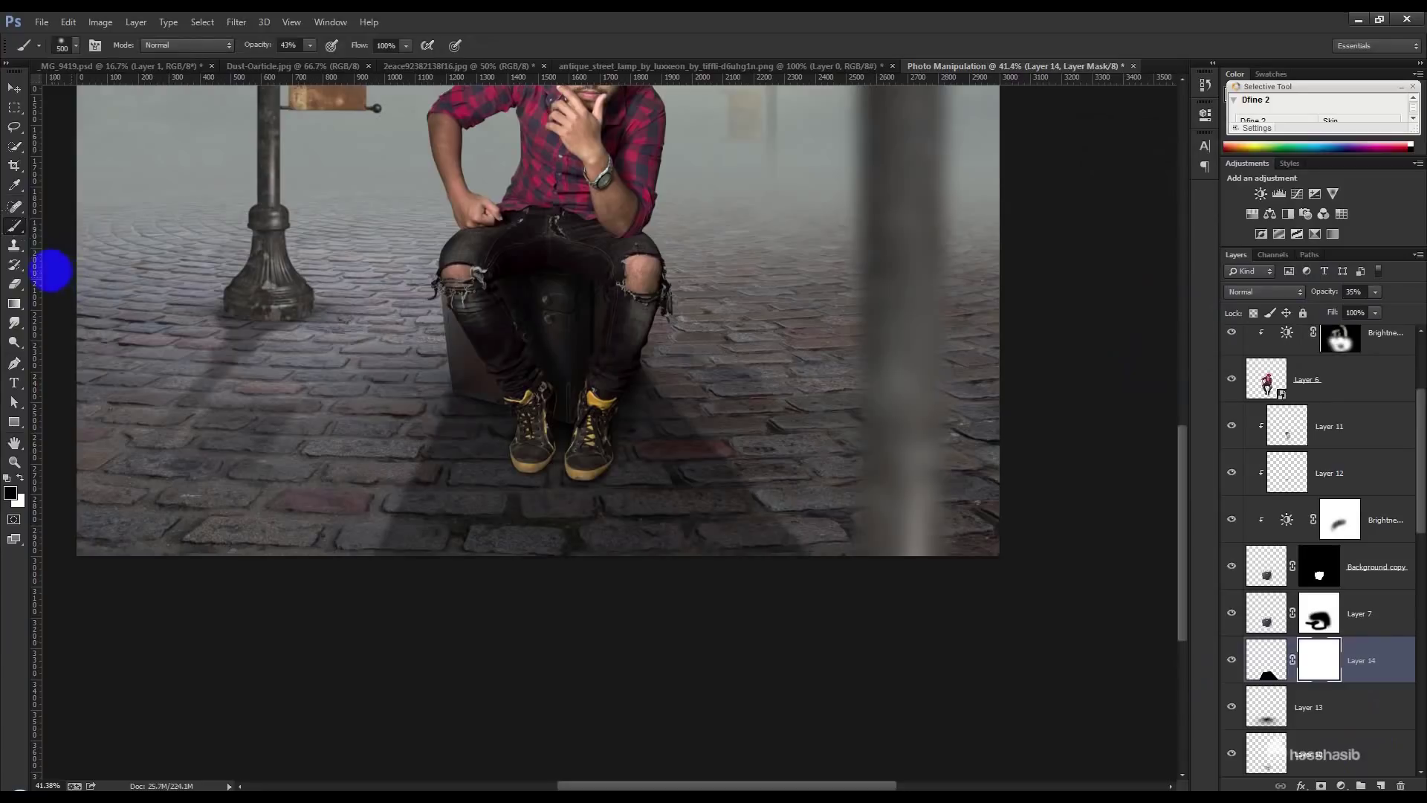
left_click(14, 303)
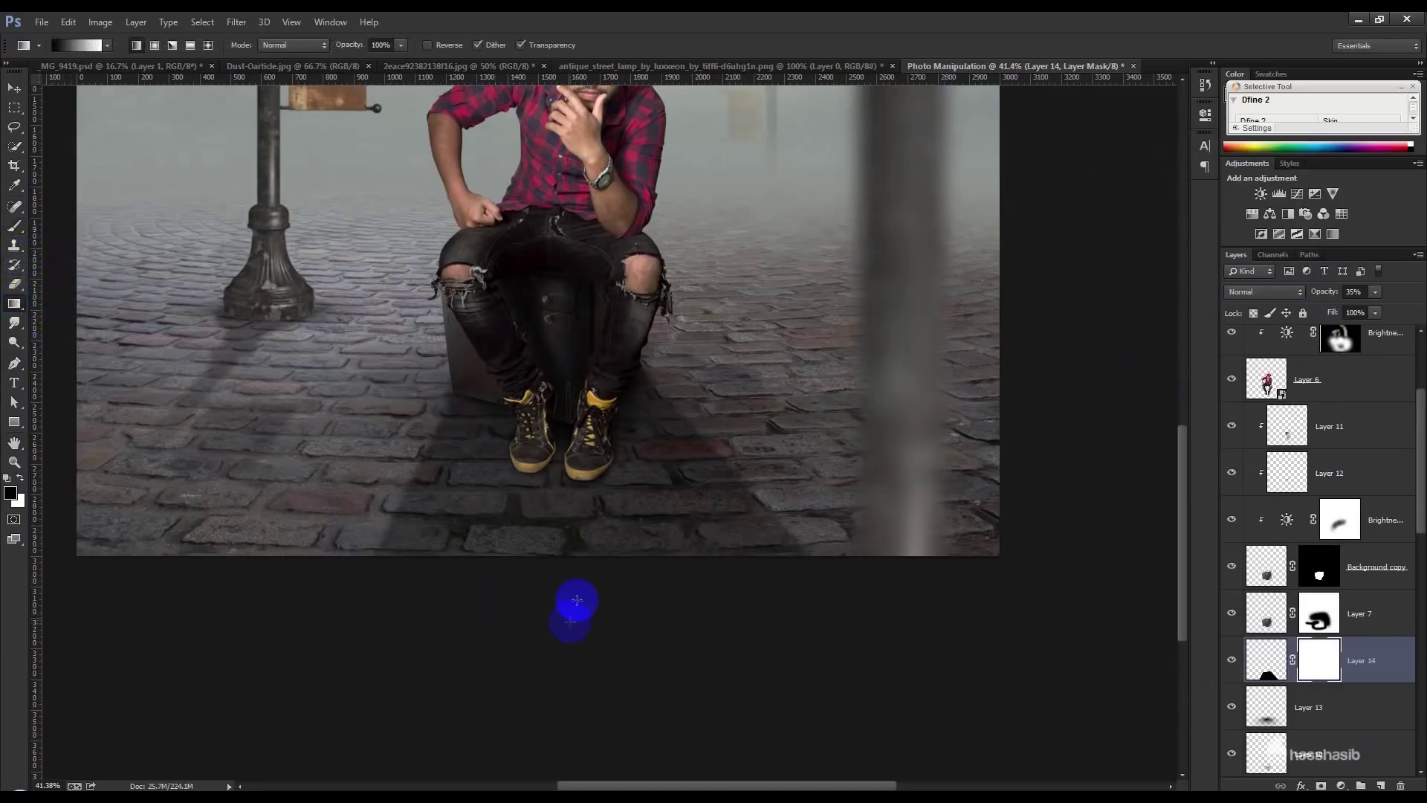
left_click_drag(539, 364, 548, 576)
left_click_drag(528, 445, 573, 568)
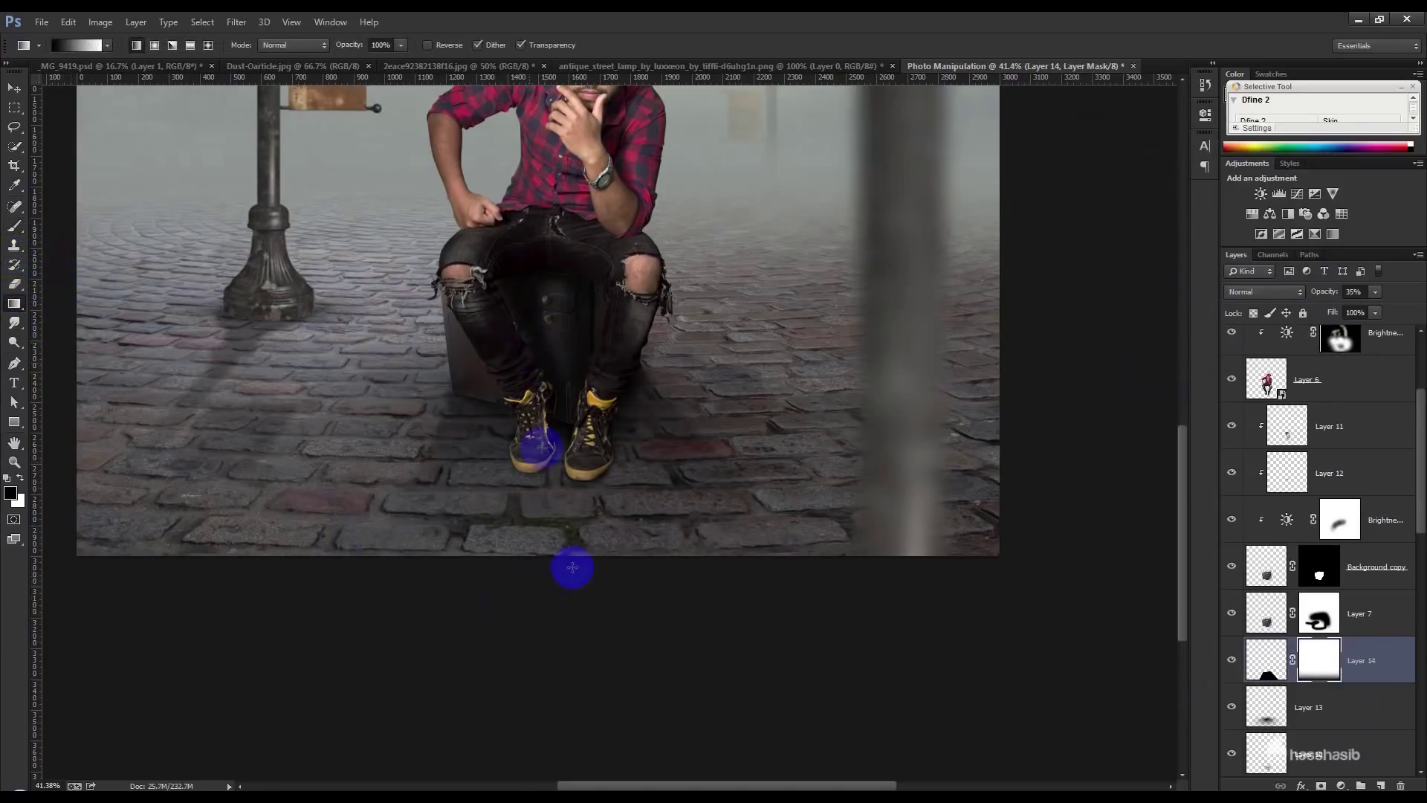
left_click_drag(546, 416, 553, 470)
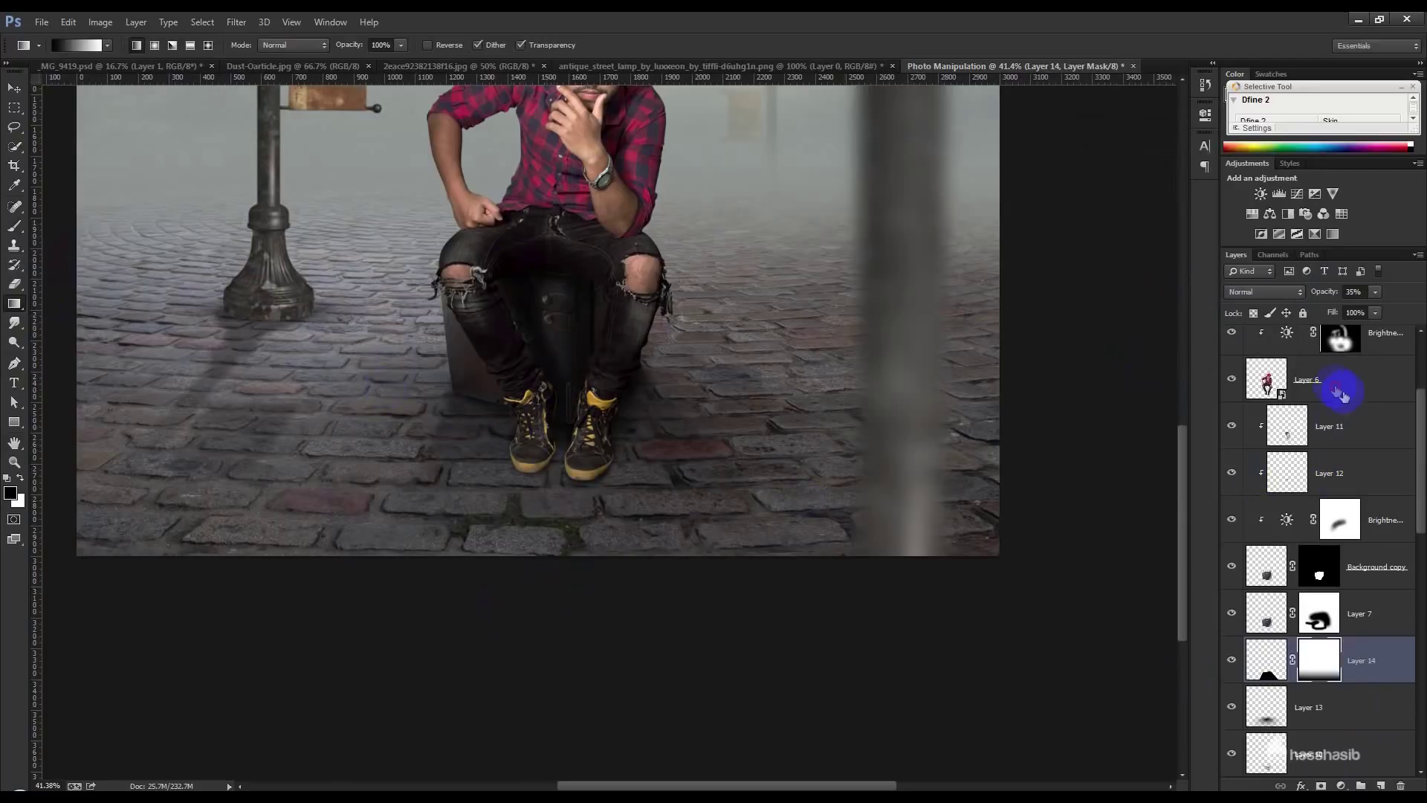
- Add a new empty layer above Layer 11
left_click(1342, 394)
left_click(1346, 428)
left_click(1379, 784)
scroll(402, 413, "up", 3)
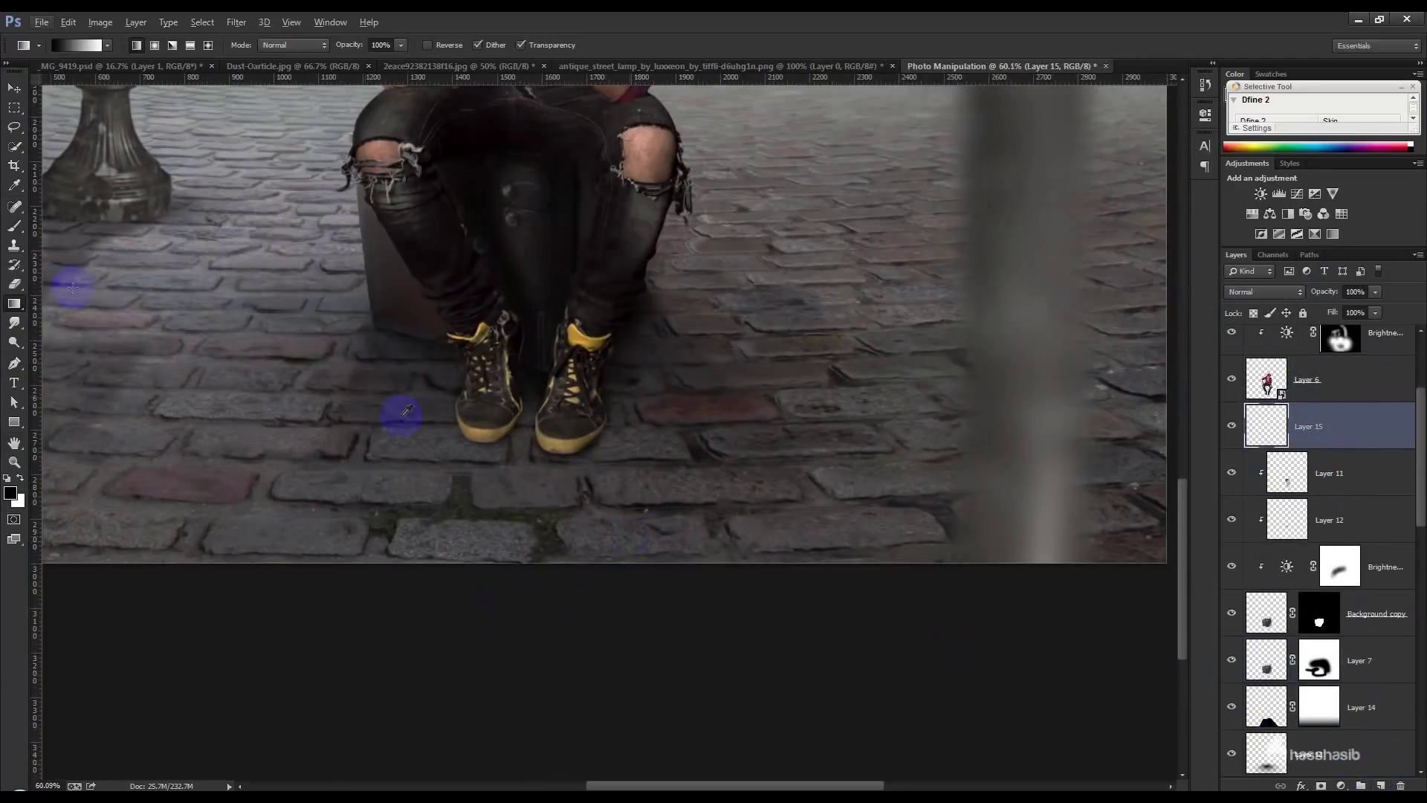
- Pen-outline two shadow shapes stretching down from the left and right shoes
left_click(15, 365)
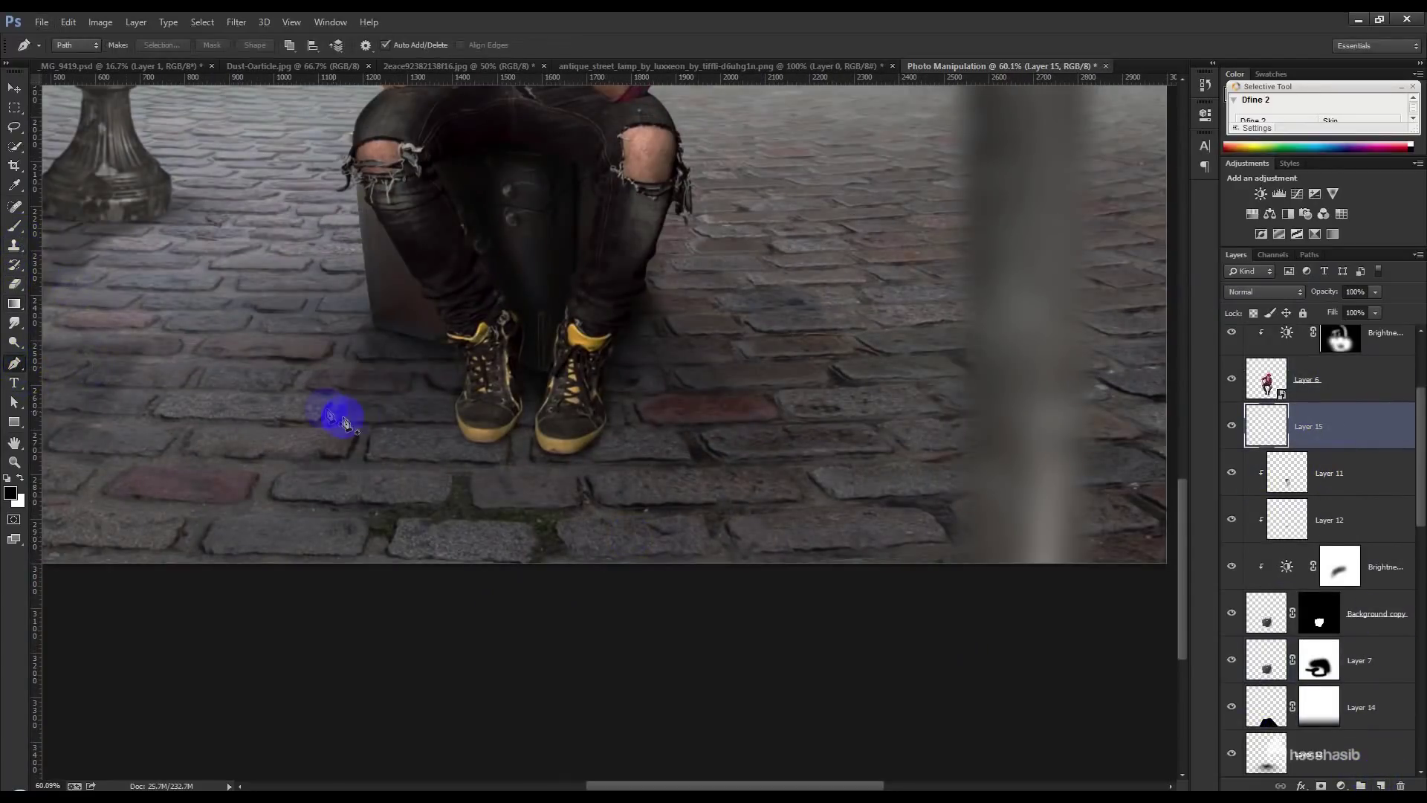
left_click(458, 401)
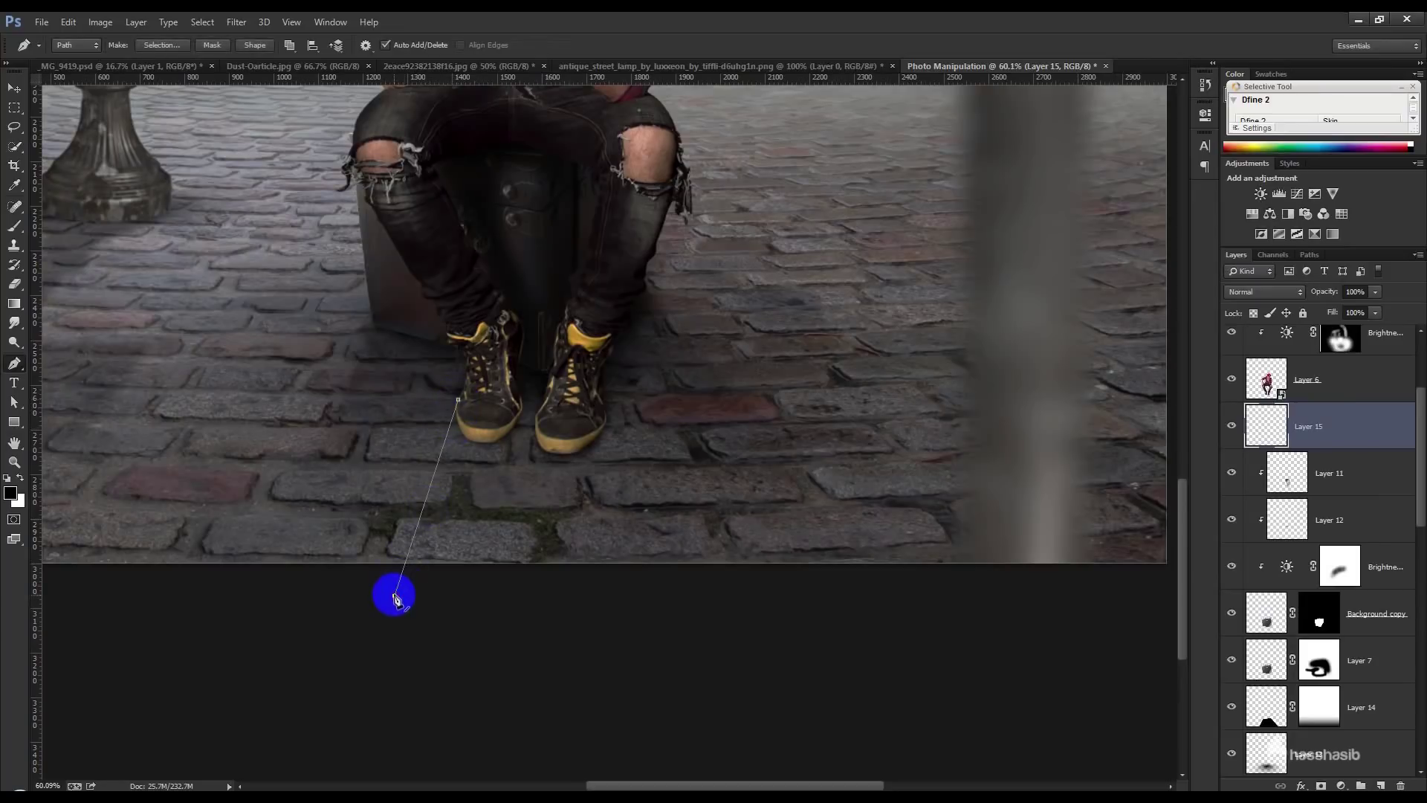
left_click(354, 591)
left_click(461, 595)
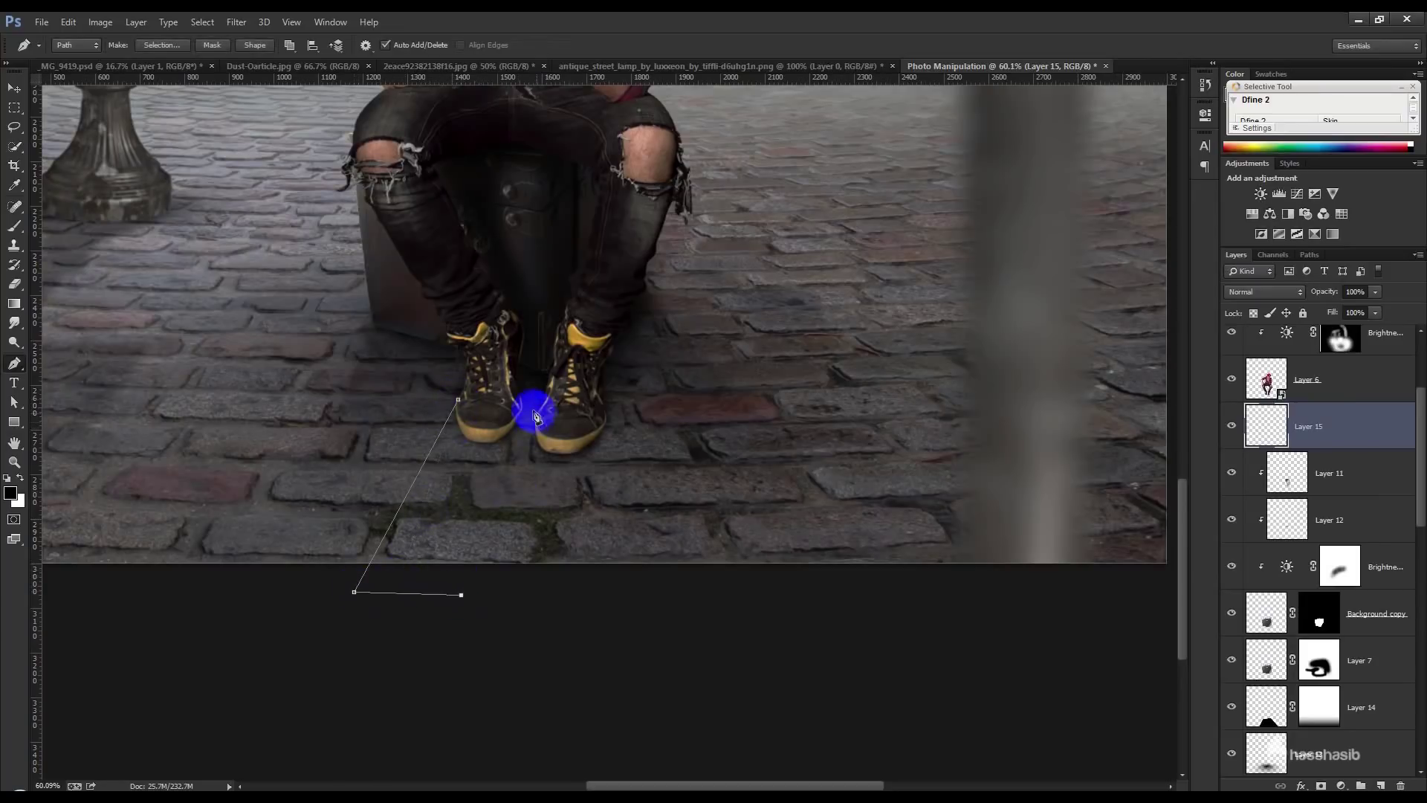
mouse_move(522, 407)
left_mouse_down()
mouse_move(496, 380)
mouse_move(551, 435)
left_mouse_up()
left_click(494, 615)
left_click(635, 610)
left_click(603, 411)
left_click(581, 365)
left_click_drag(458, 399, 454, 464)
- Fill the shoe shadows black, reapply the Gaussian Blur and add a layer mask
key("ctrl+Return")
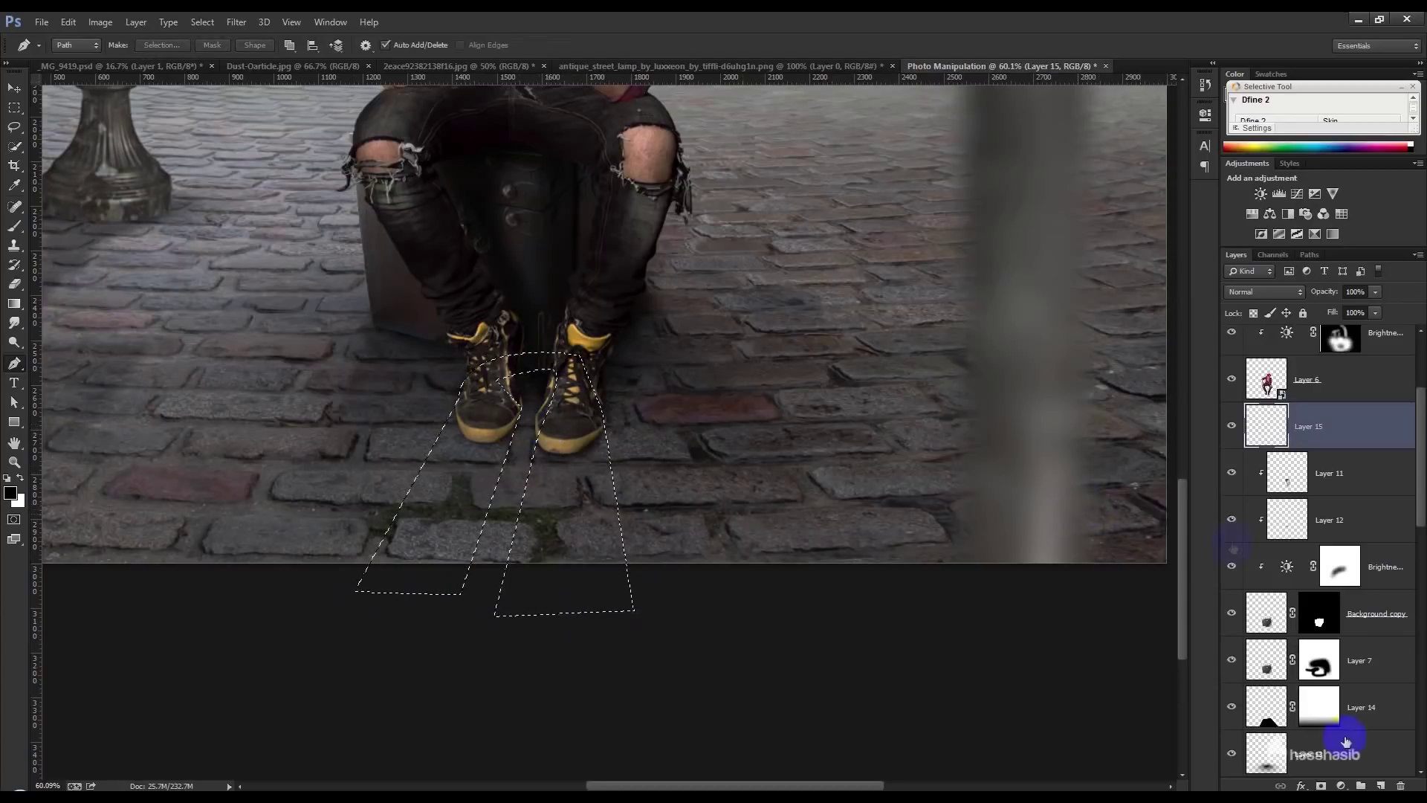
key("alt+BackSpace")
key("ctrl+d")
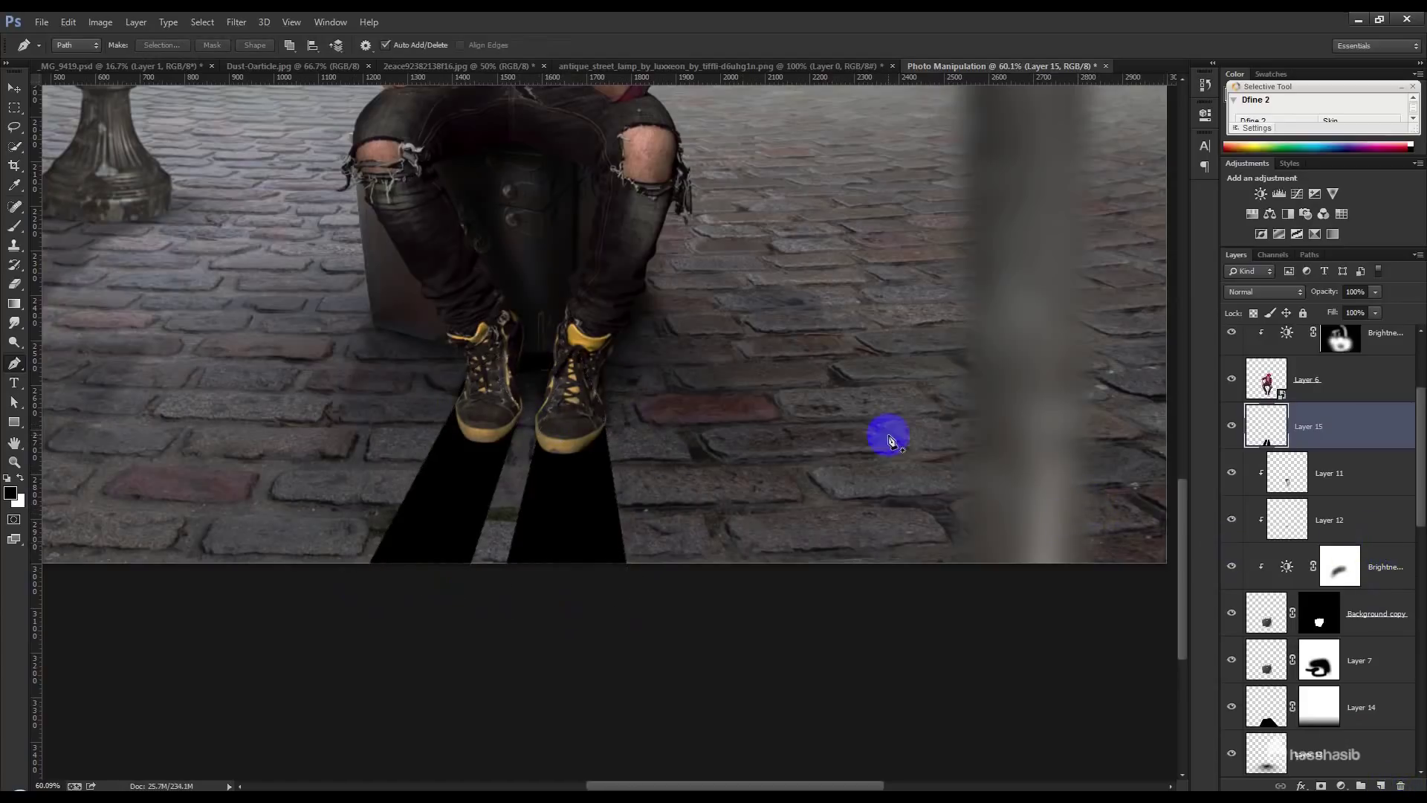
left_click(237, 21)
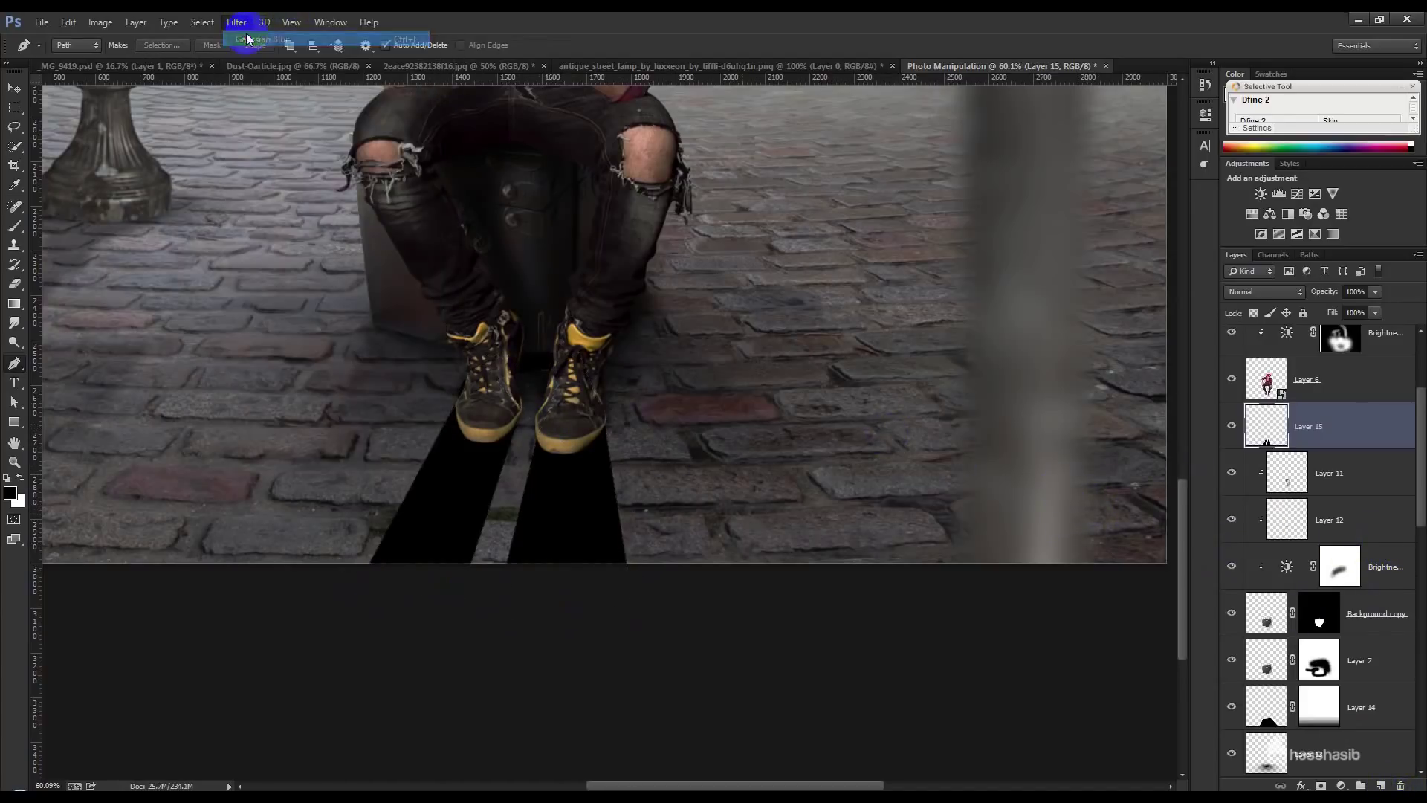
left_click(1322, 786)
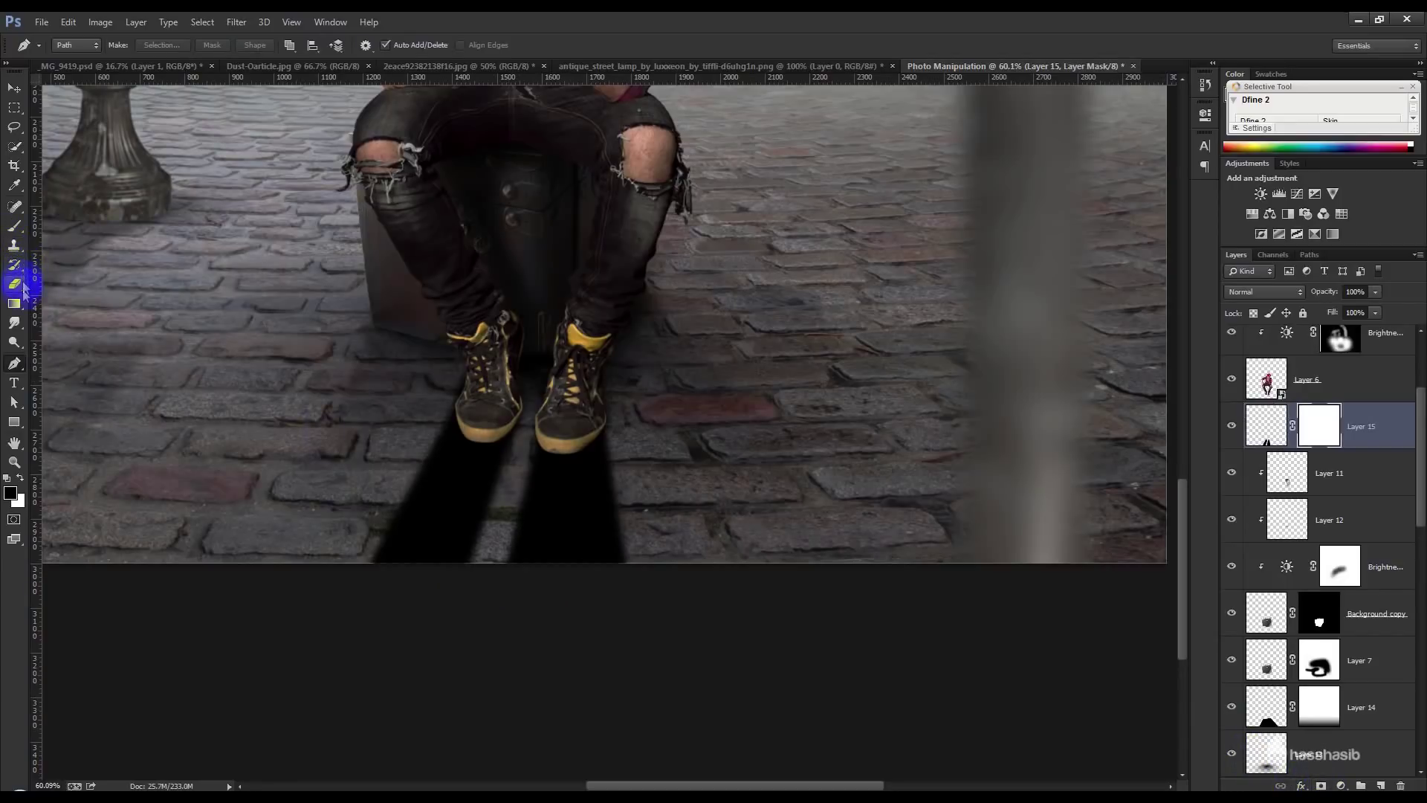
- Gradient-fade the shoe shadows toward their far ends and set 56% opacity
left_click(14, 304)
left_click_drag(551, 644, 545, 271)
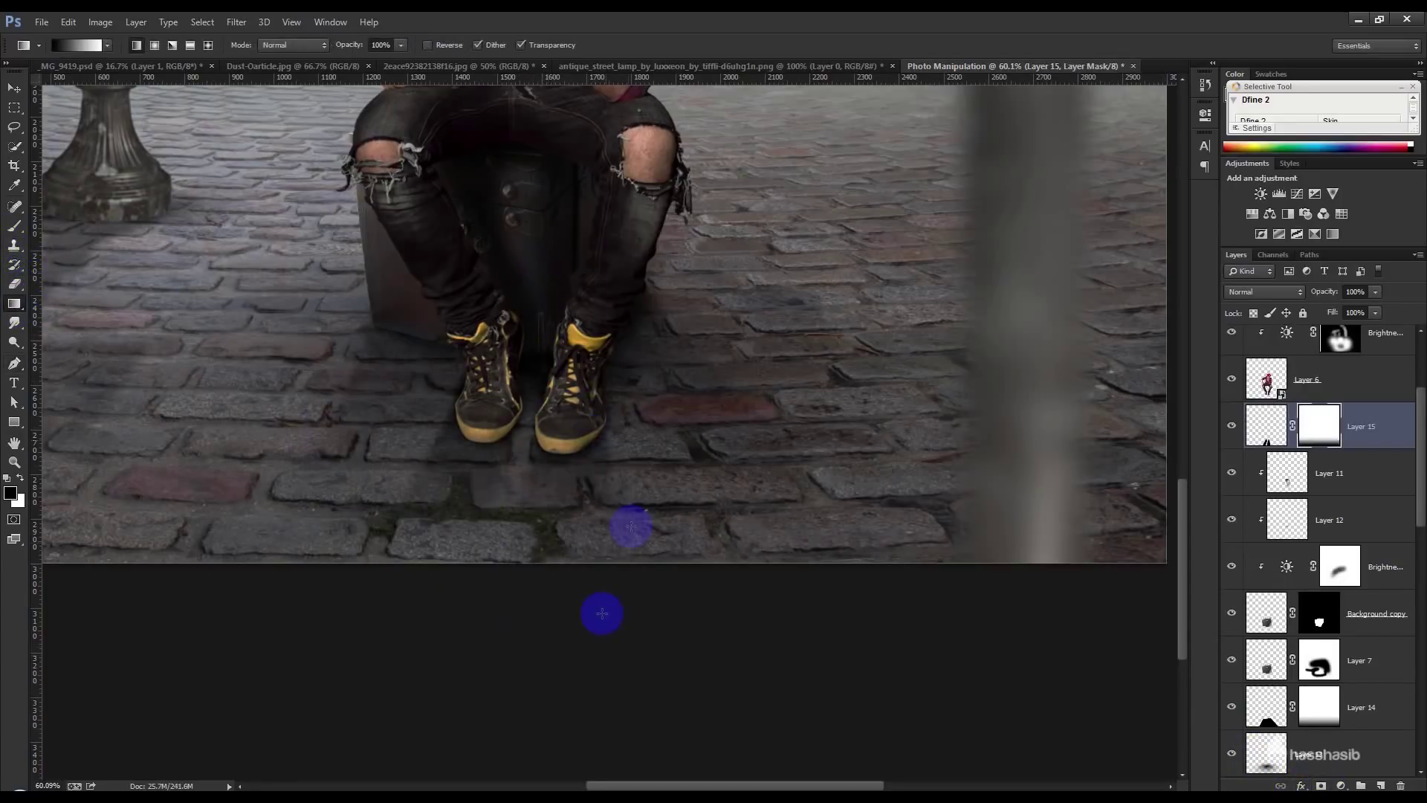
left_click_drag(602, 612, 596, 332)
left_click_drag(597, 584, 602, 201)
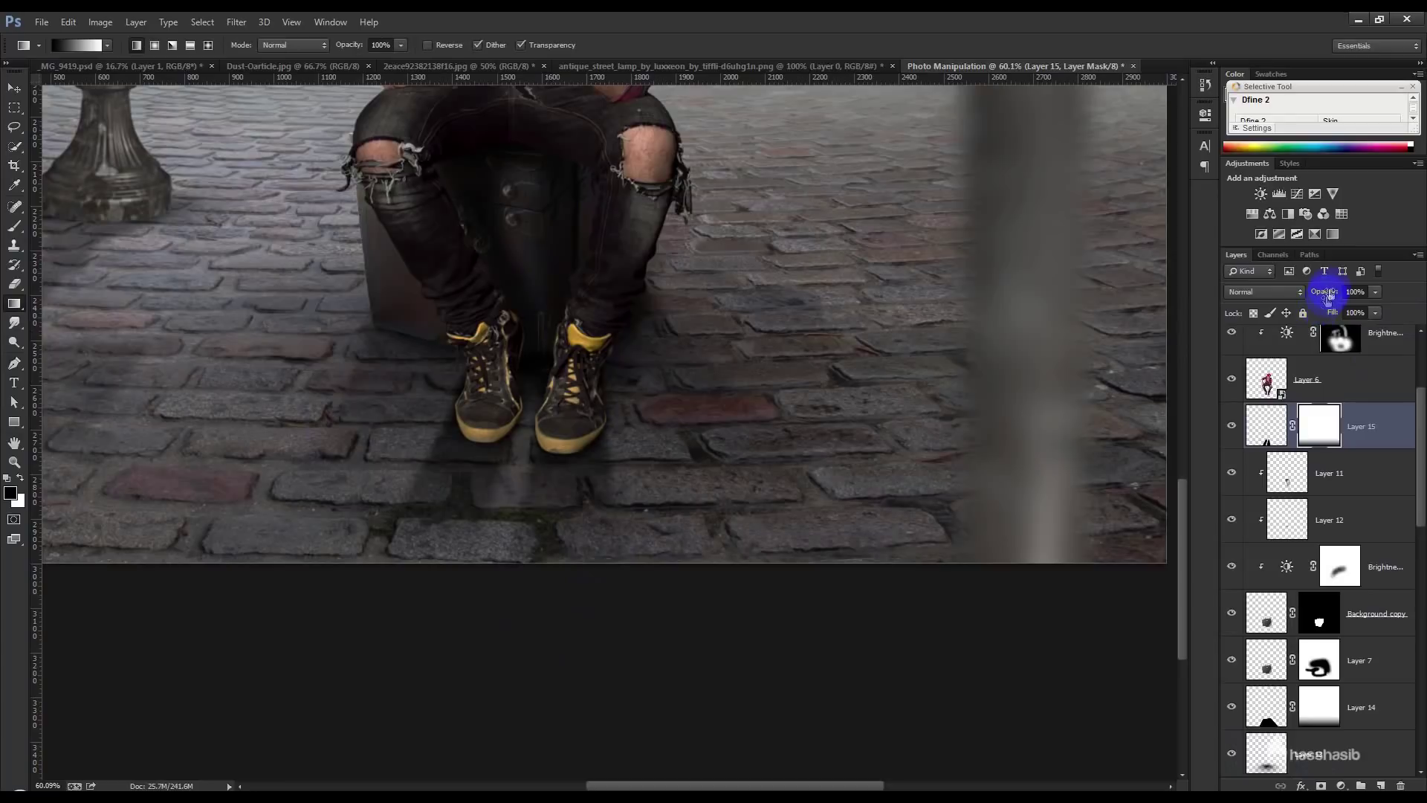
left_click_drag(1300, 290, 1297, 290)
left_click(14, 88)
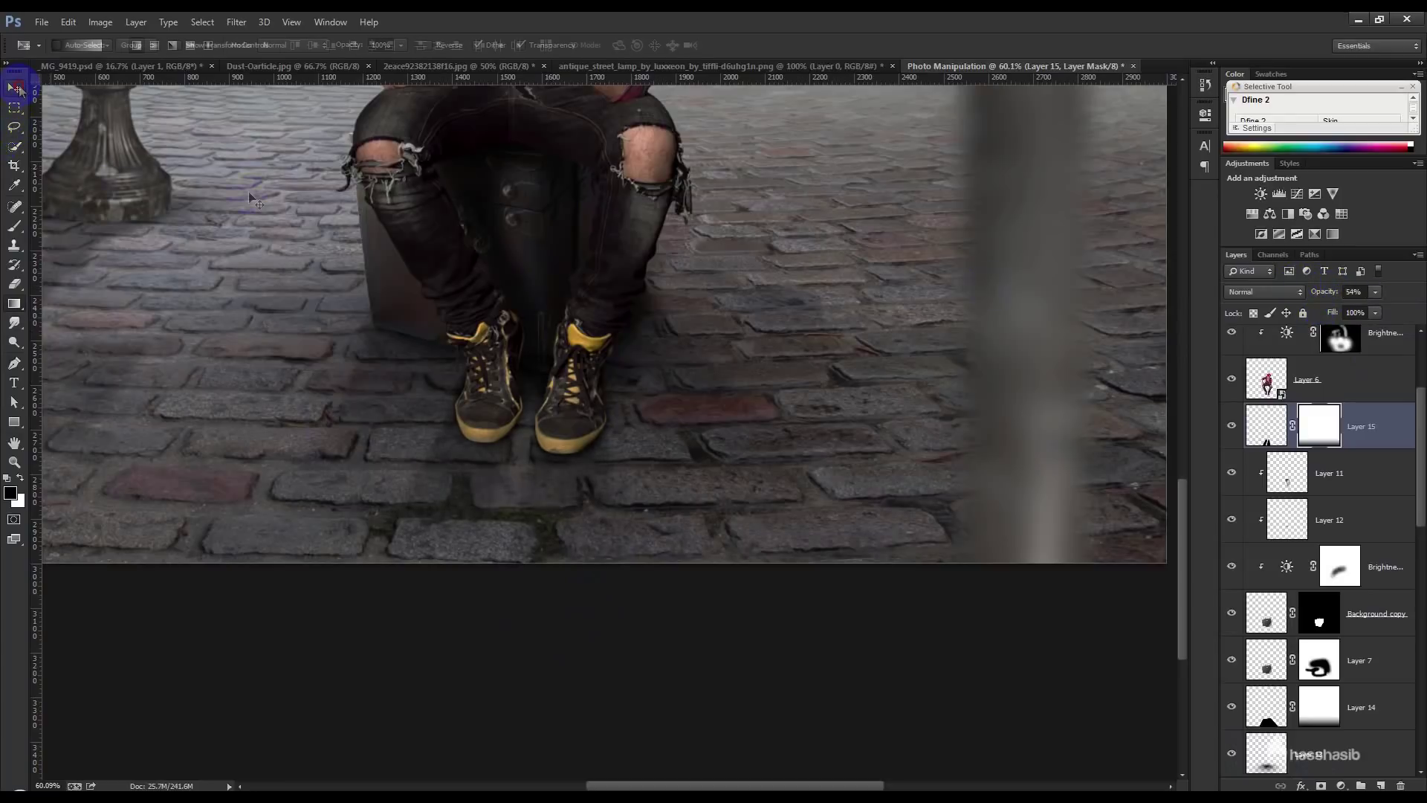
scroll(525, 328, "down", 5)
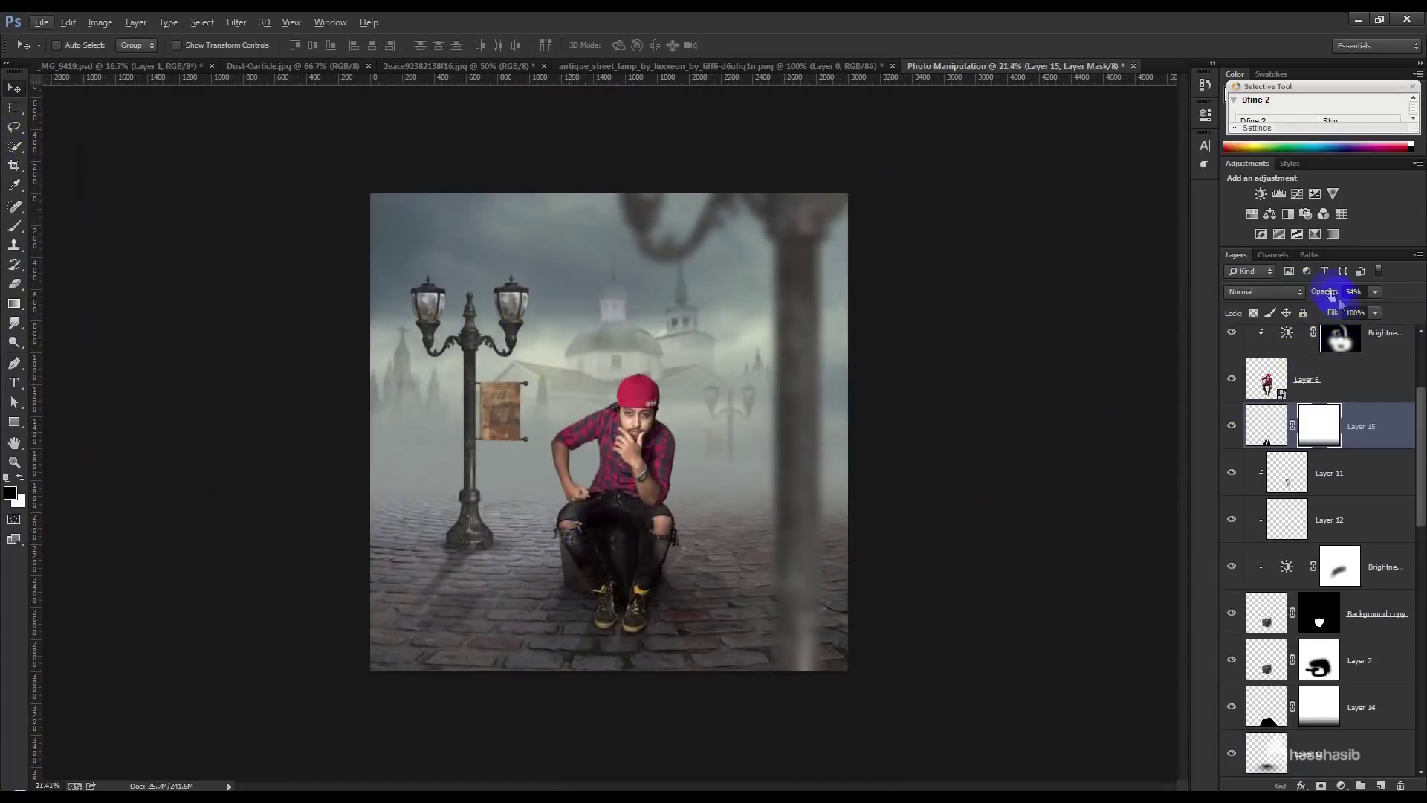
- Bring the Dust-Oarticle.jpg image into the composite above Layer 8 copy 2
scroll(641, 450, "up", 3)
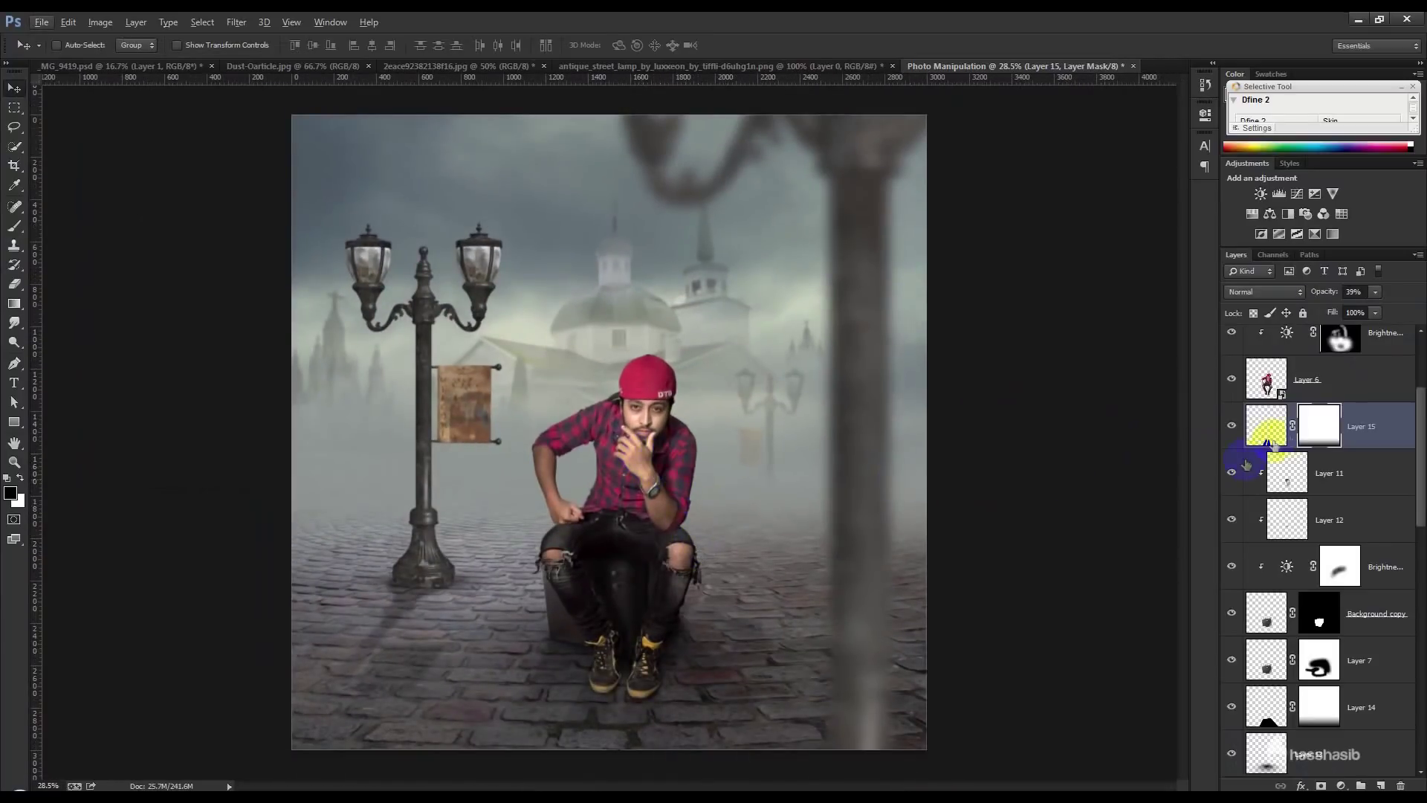
scroll(1351, 473, "up", 3)
left_click(1374, 348)
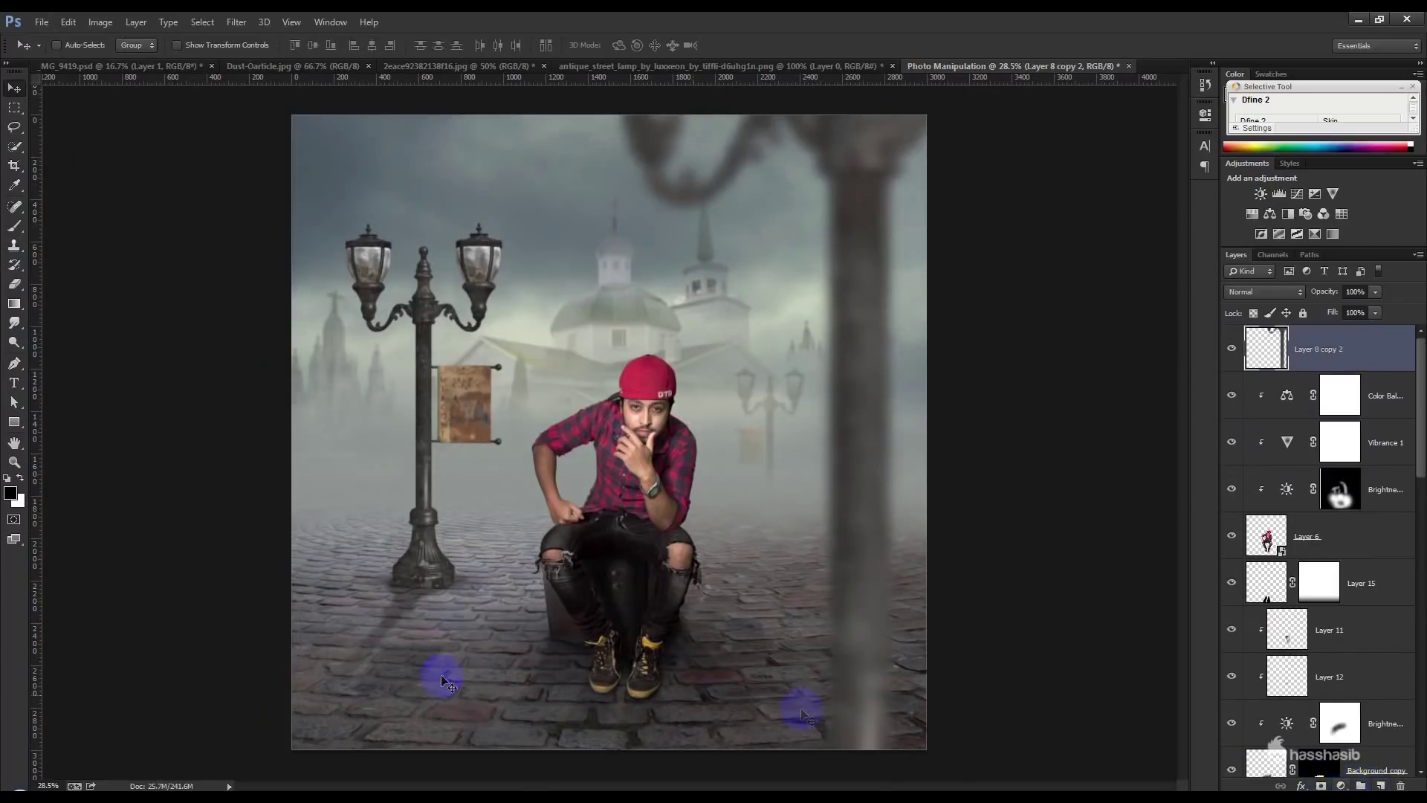
left_click(296, 67)
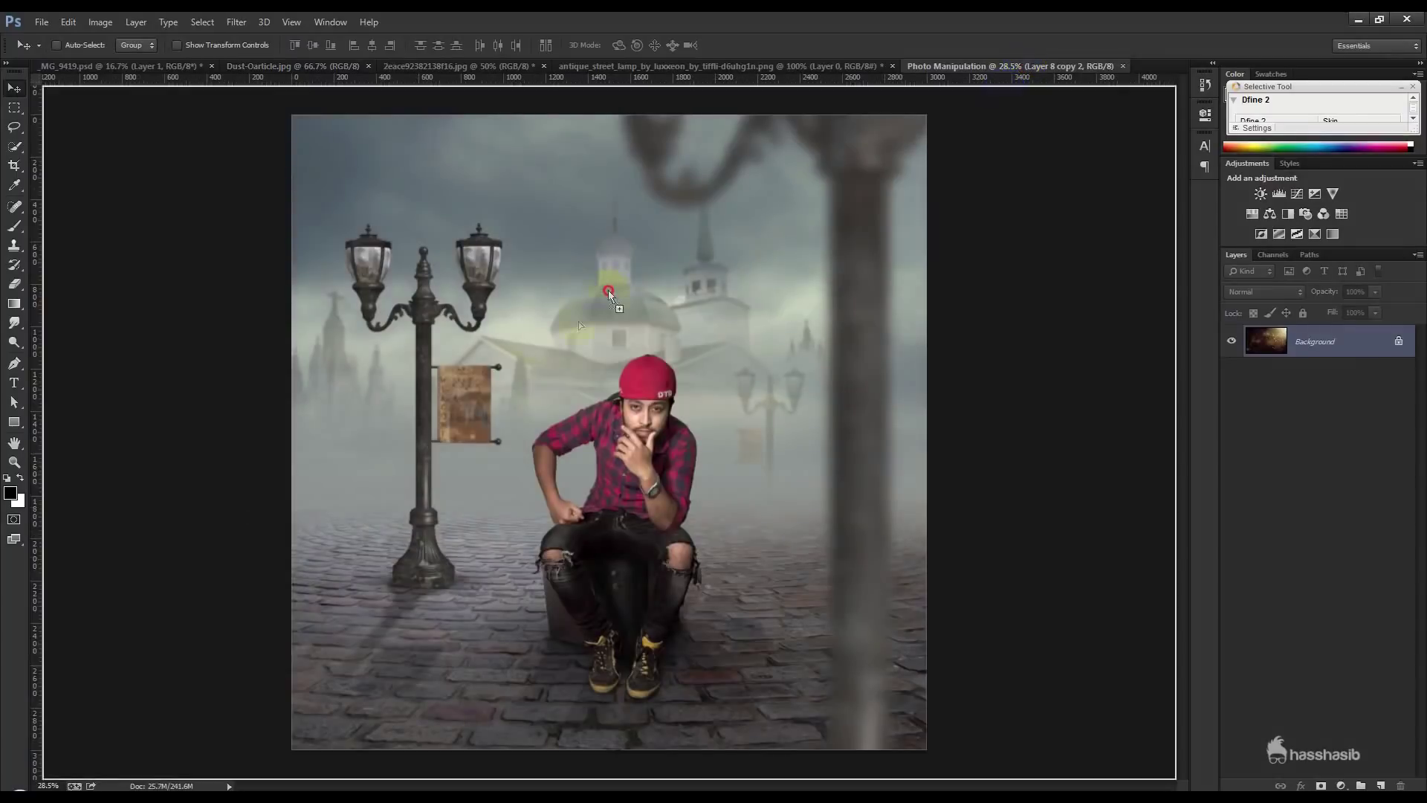
left_click_drag(1024, 67, 654, 322)
left_click(1268, 291)
left_click(1246, 438)
left_click_drag(644, 410, 678, 415)
- Set the dust layer to Screen, enlarge it over the scene and move it below Layer 5
key("ctrl+t")
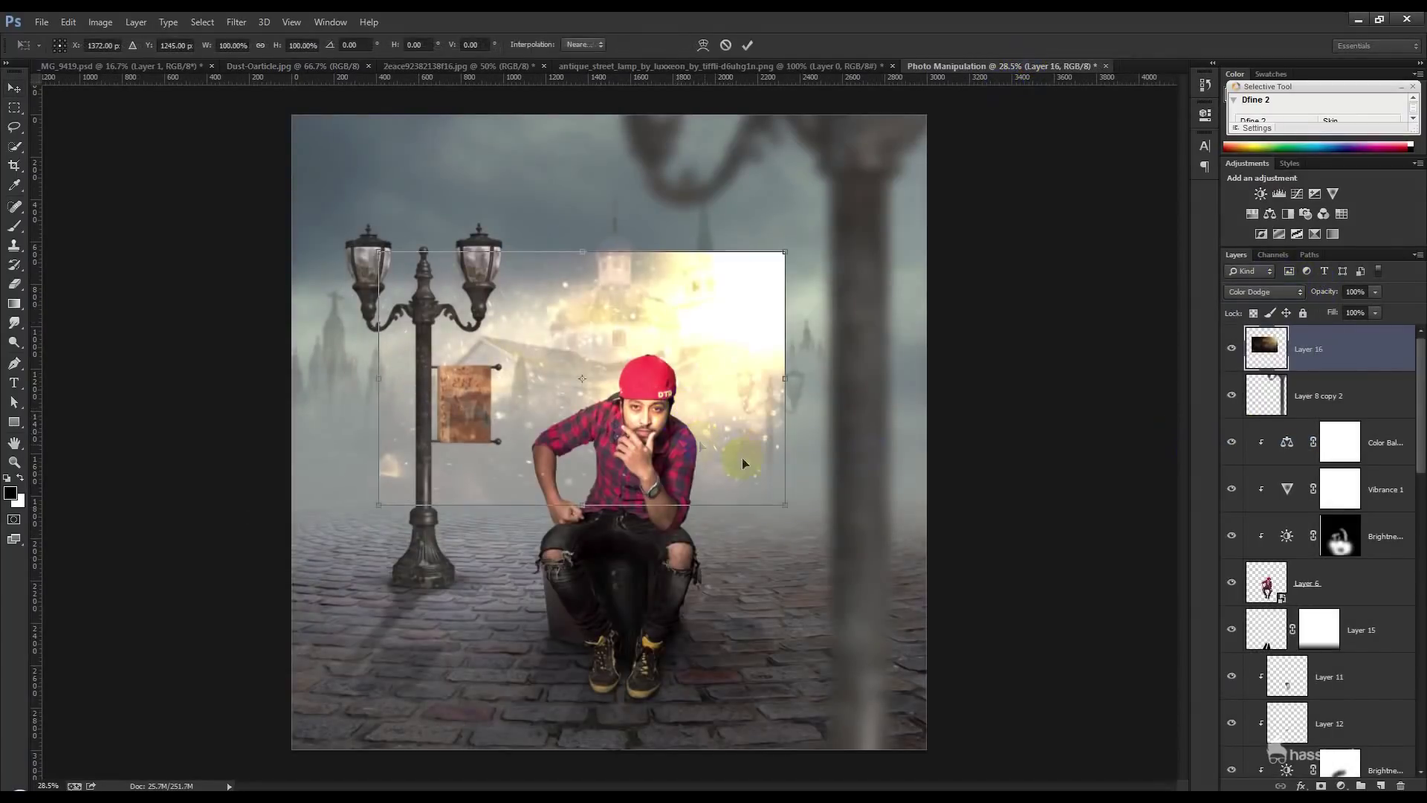
left_click(1264, 292)
left_click(1250, 425)
left_click_drag(780, 508, 1017, 670)
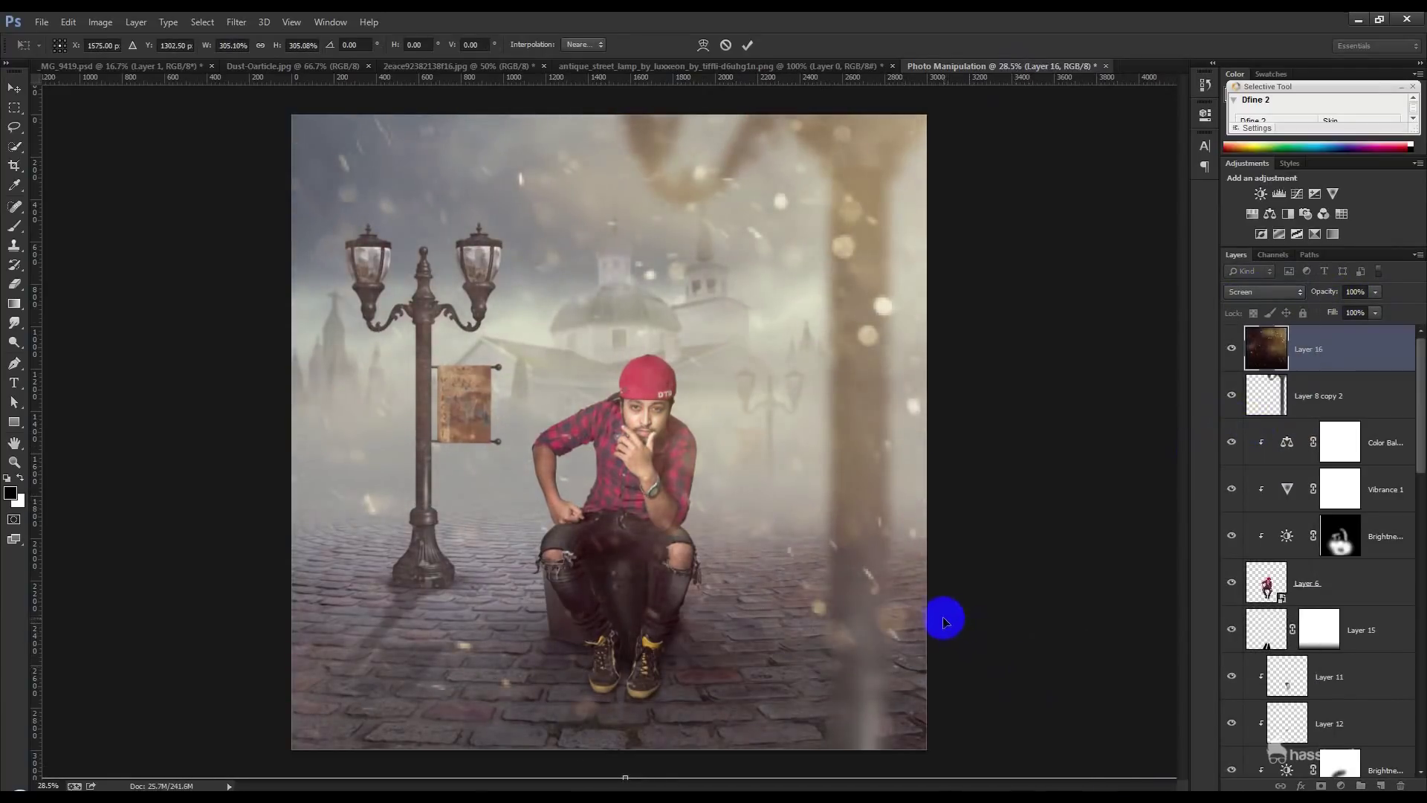
key("Return")
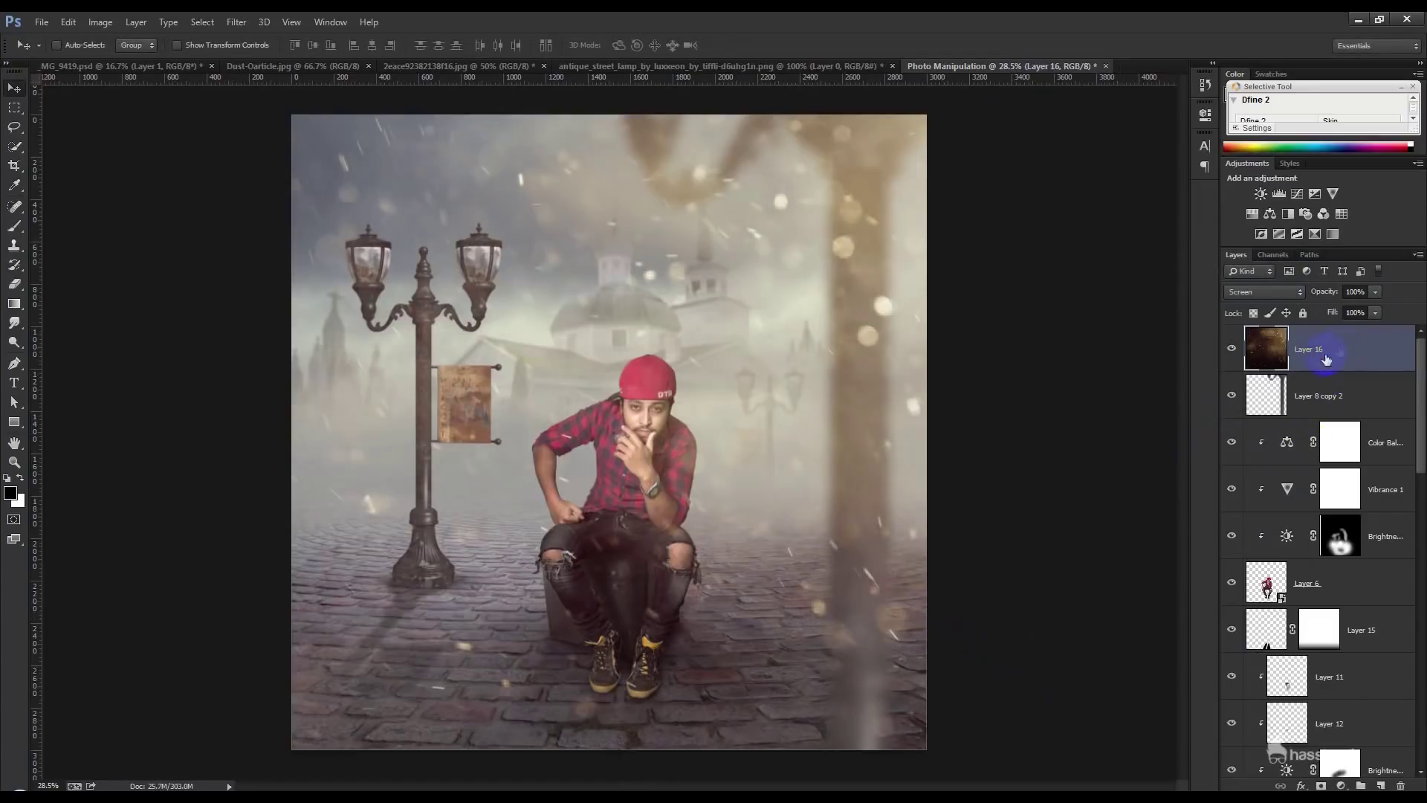
mouse_move(1320, 355)
left_mouse_down()
mouse_move(1295, 638)
mouse_move(1350, 614)
left_mouse_up()
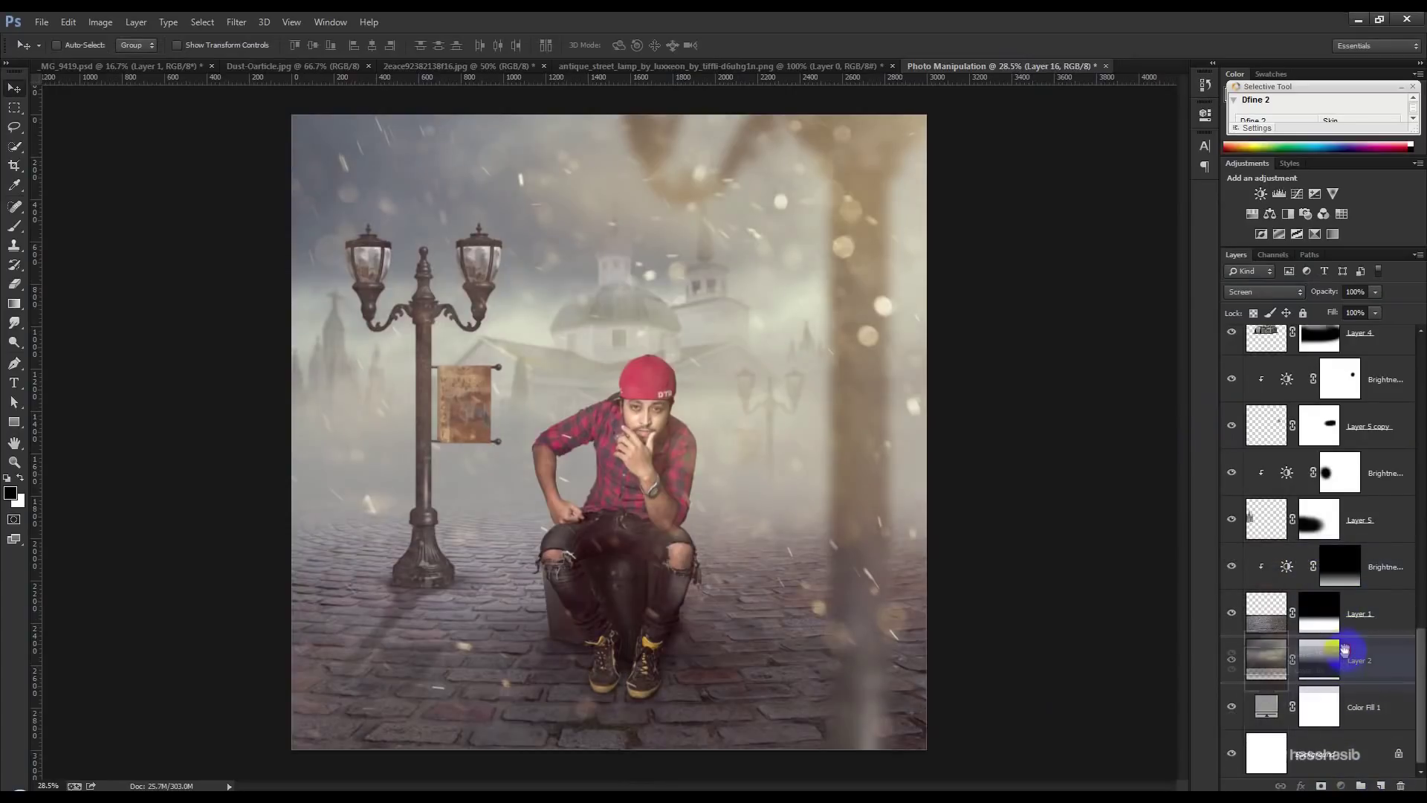
left_click_drag(1349, 614, 1352, 552)
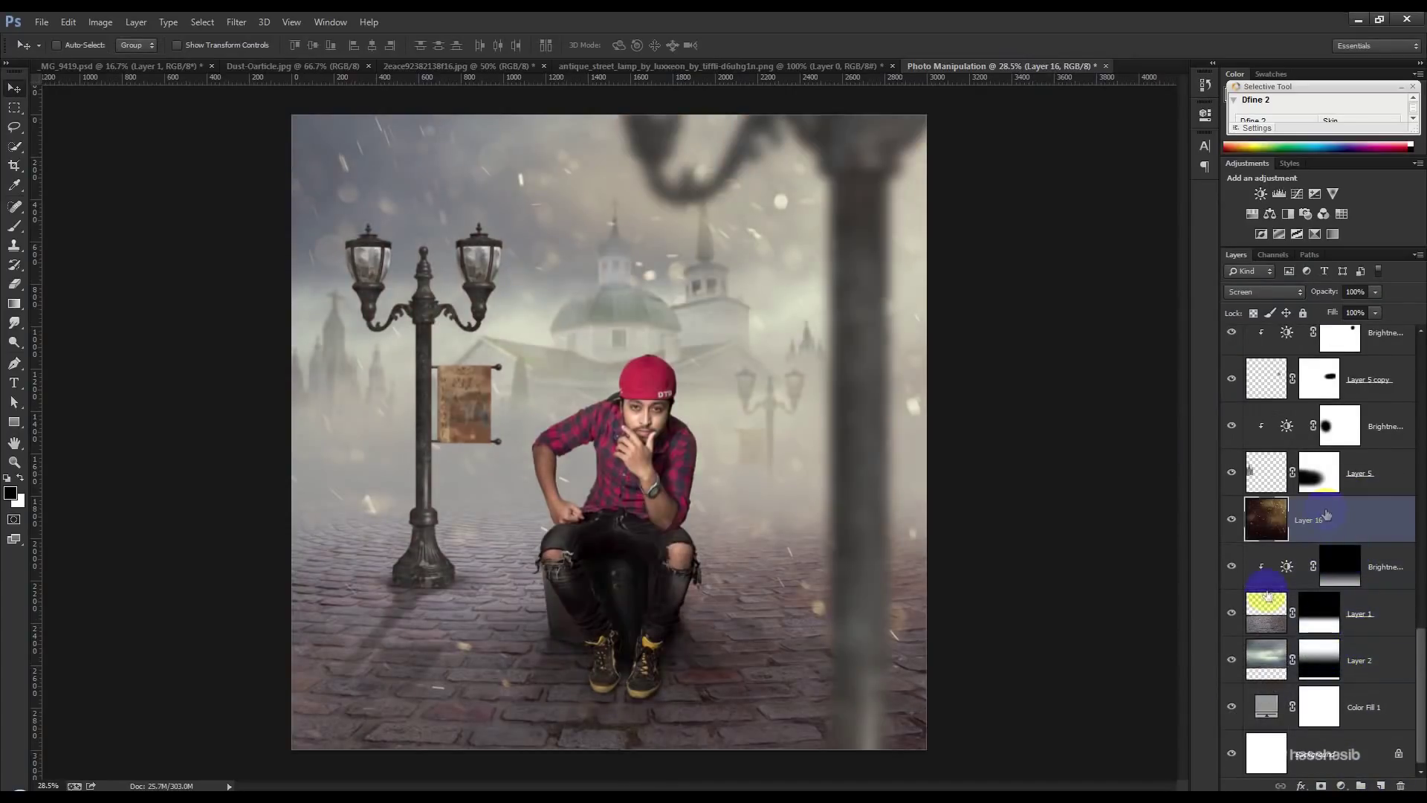
left_click_drag(894, 590, 896, 439)
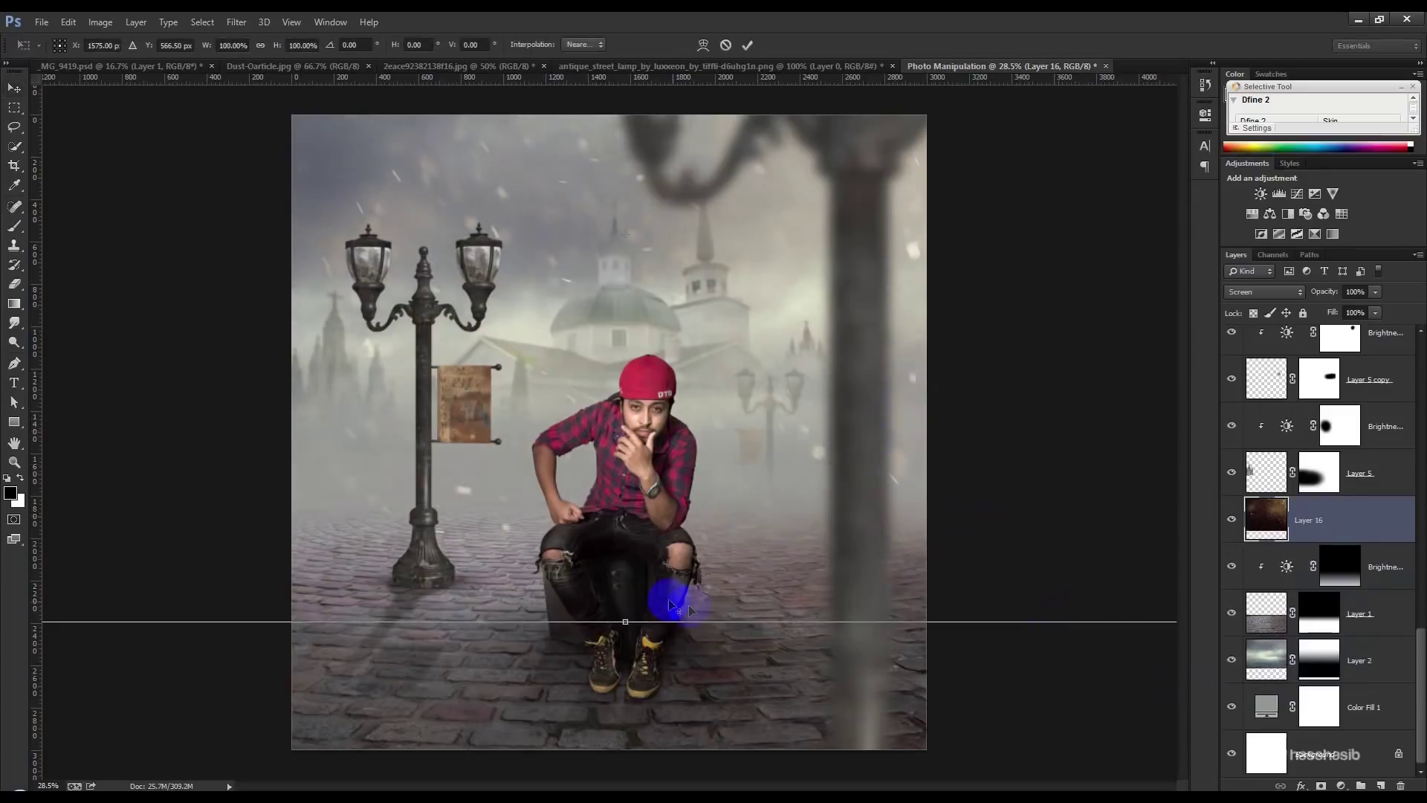
- Shrink and reposition the dust overlay, then lower its opacity to about 66%
key("ctrl+t")
key("ctrl+0")
mouse_move(959, 532)
left_mouse_down()
mouse_move(881, 443)
mouse_move(823, 418)
left_mouse_up()
left_click_drag(762, 374, 780, 392)
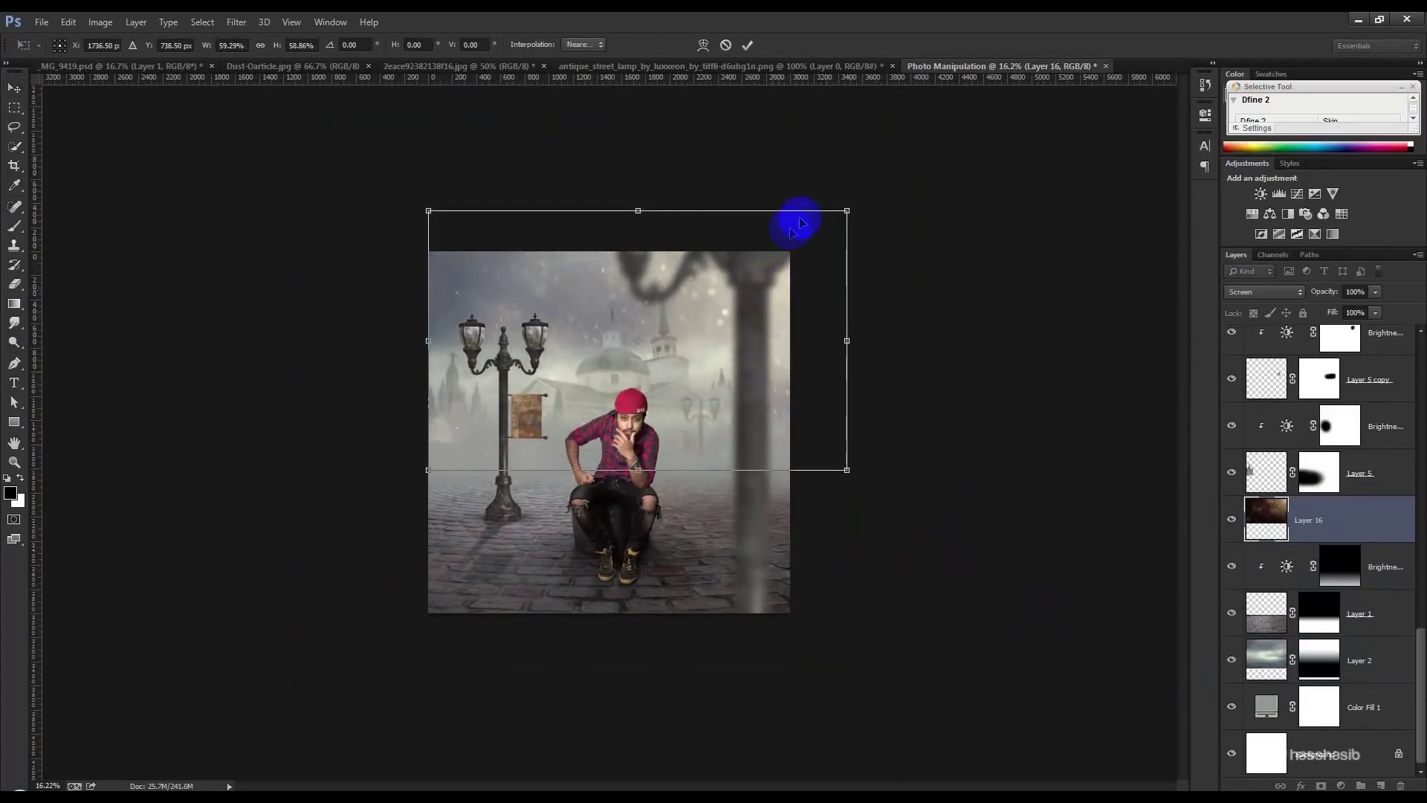
left_click_drag(847, 209, 791, 232)
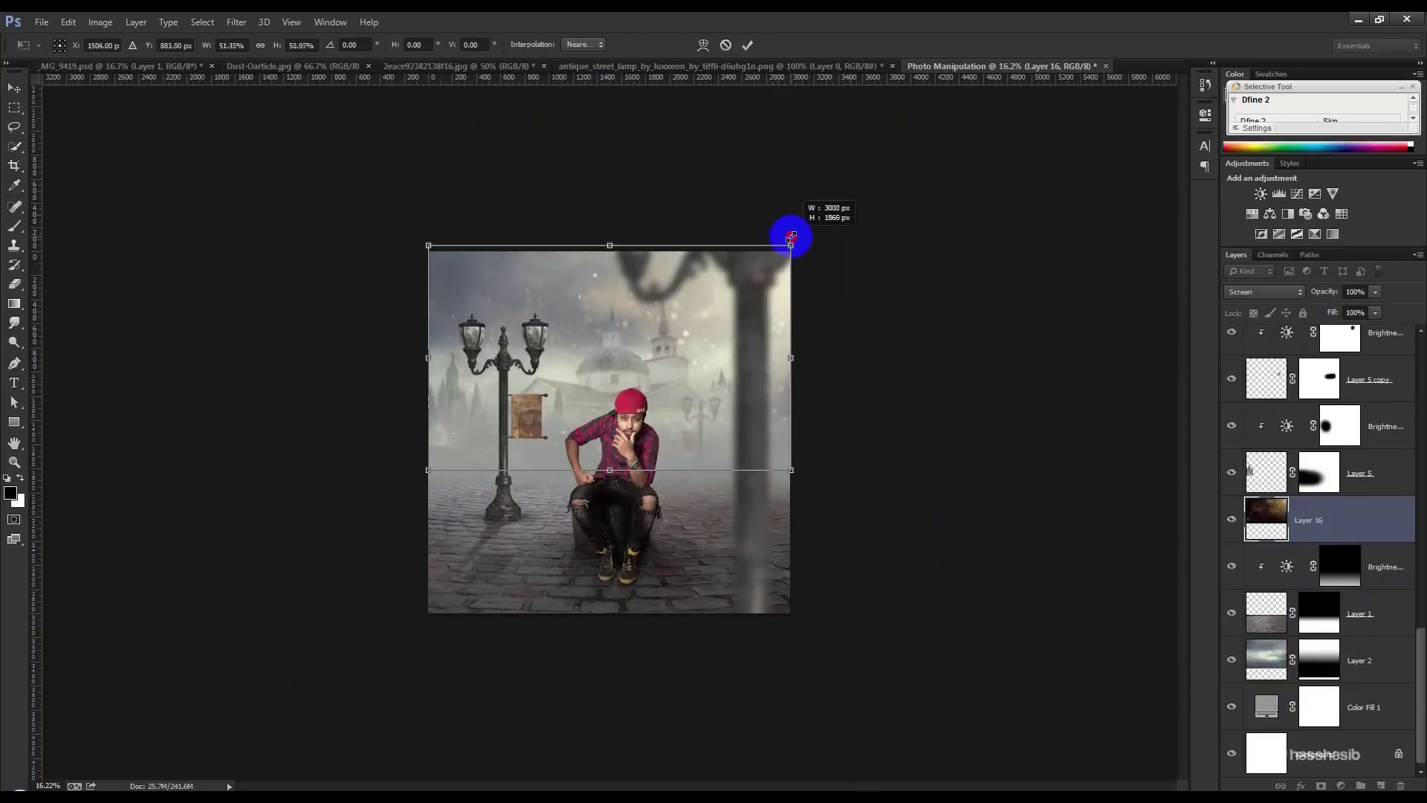
key("Return")
key("ctrl+0")
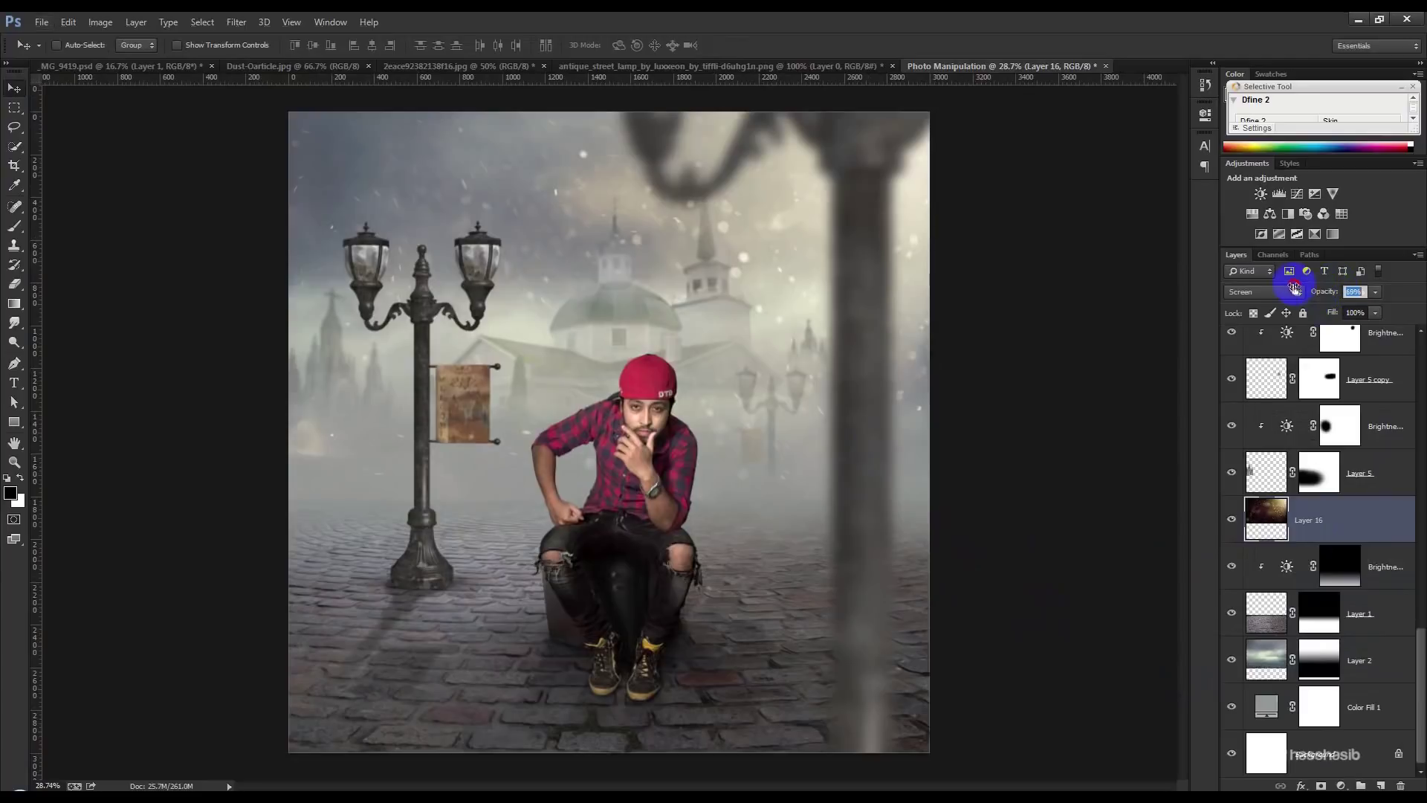
left_click_drag(1295, 290, 1294, 288)
- Convert Layer 16 to black and white and gradient-mask it to fade toward the bottom
left_click(99, 21)
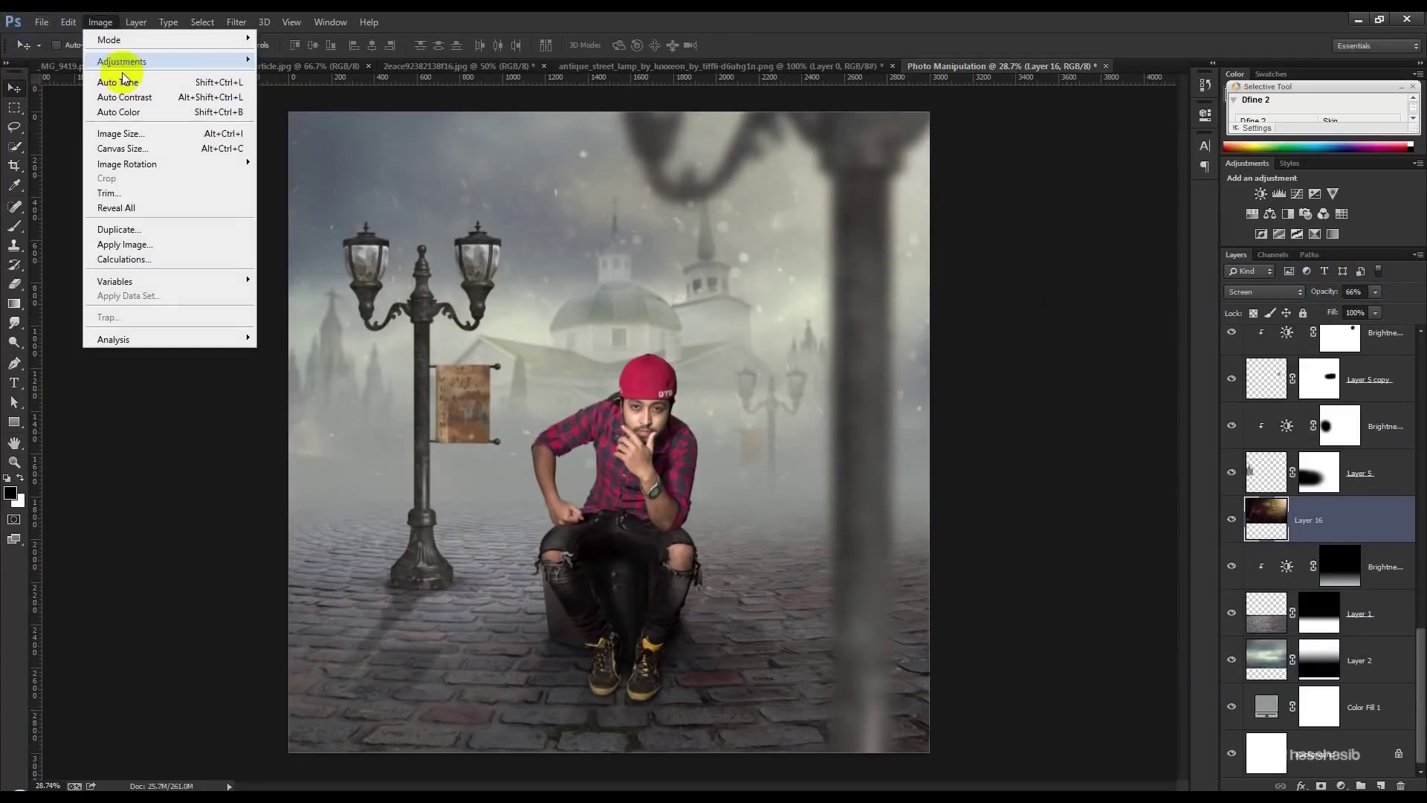
left_click(312, 170)
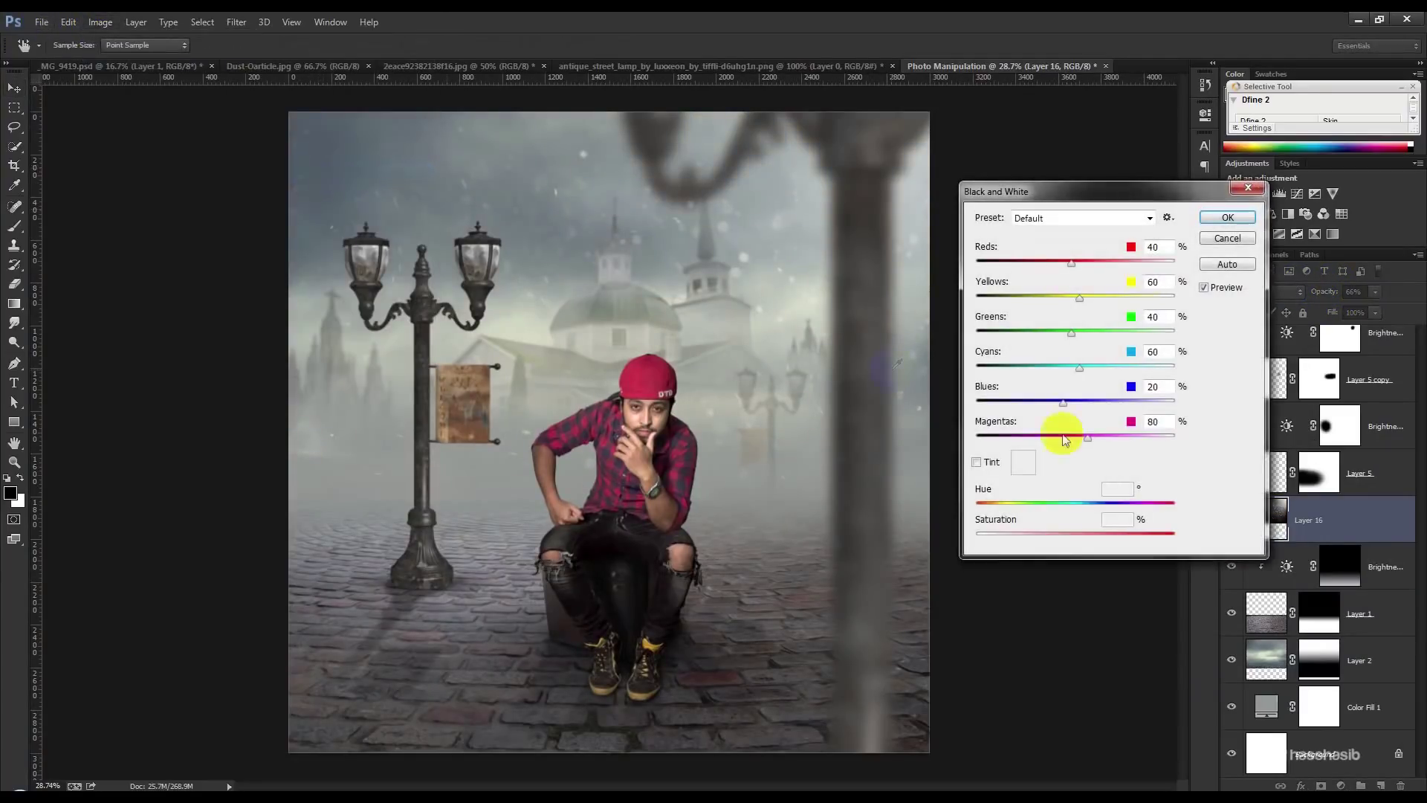
left_click(1223, 219)
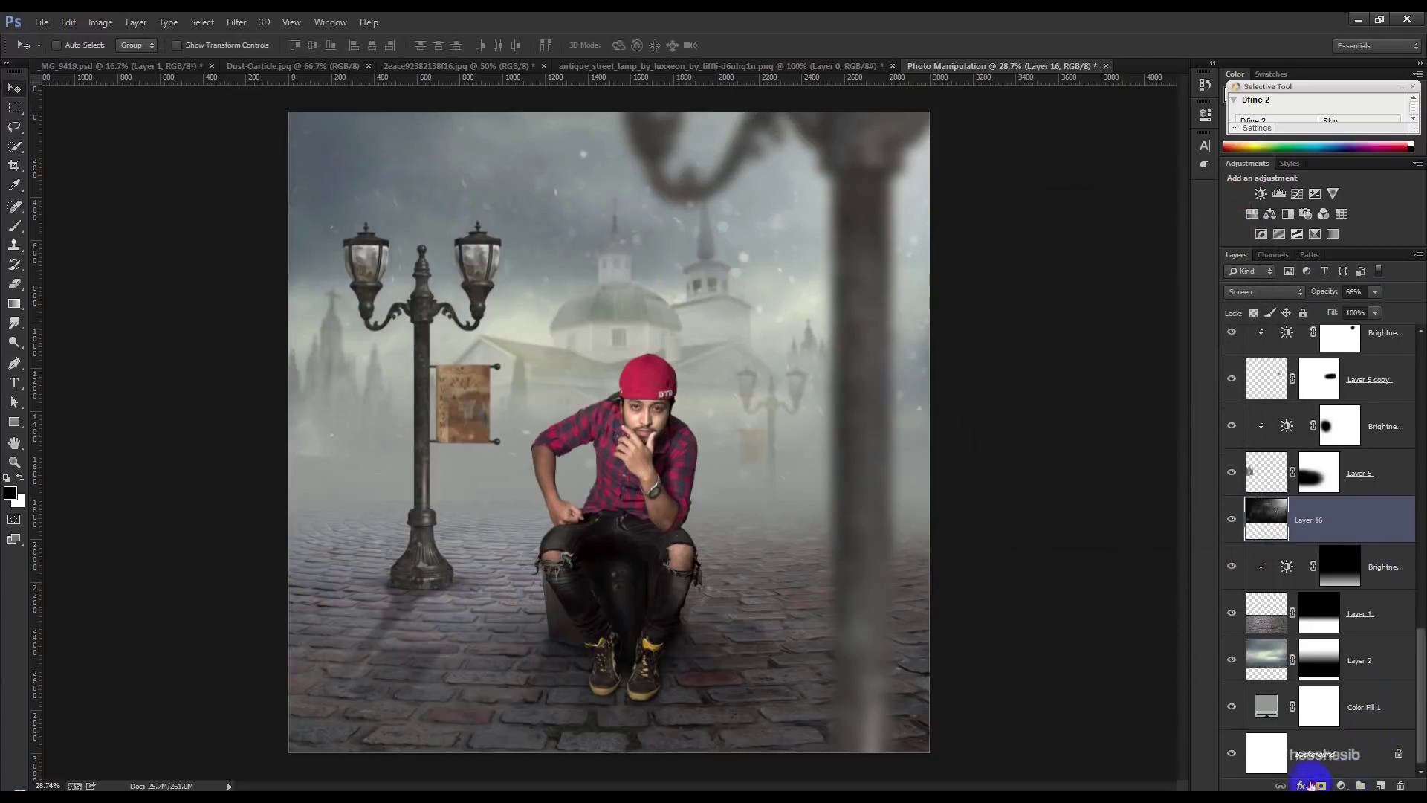
left_click(1318, 786)
left_click(22, 299)
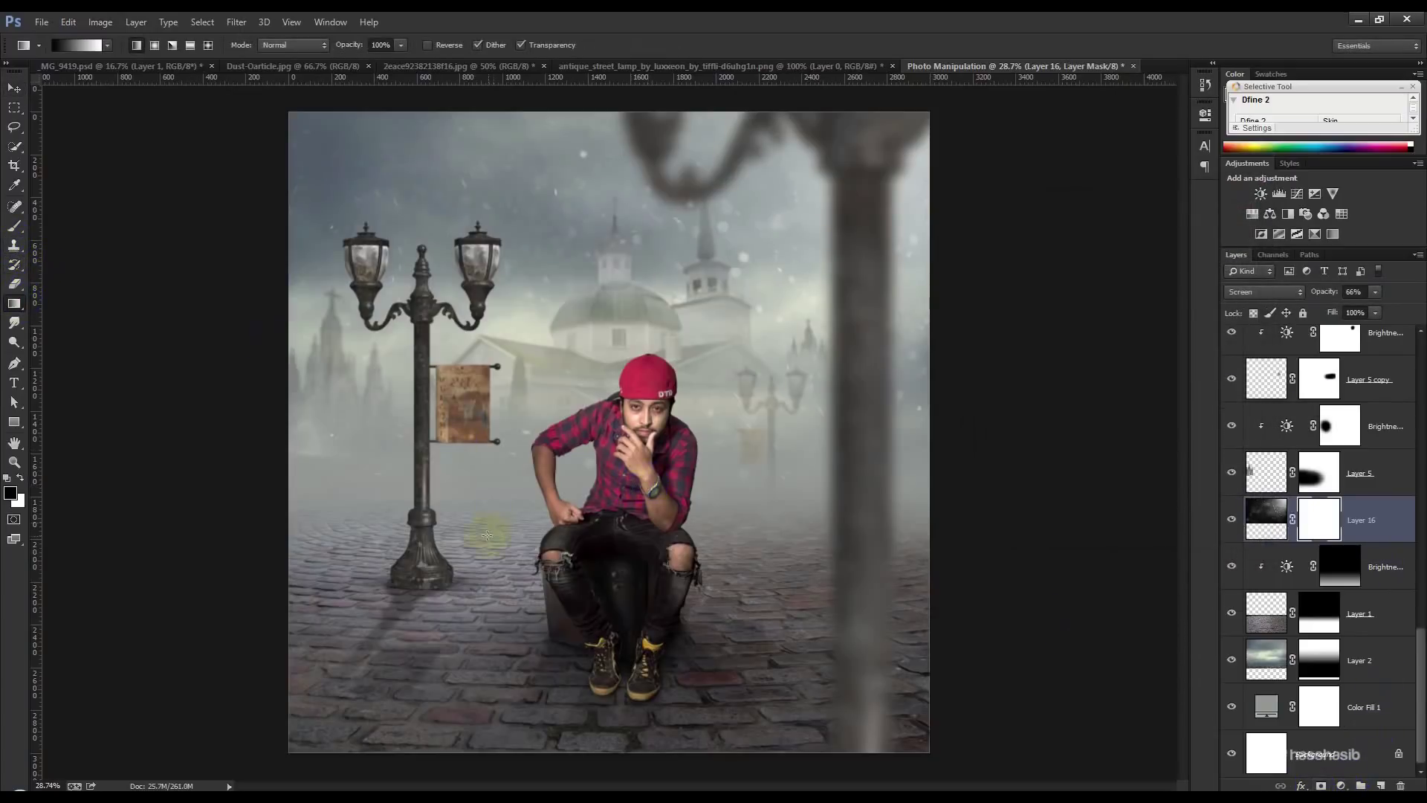
left_click_drag(487, 535, 484, 349)
left_click(15, 83)
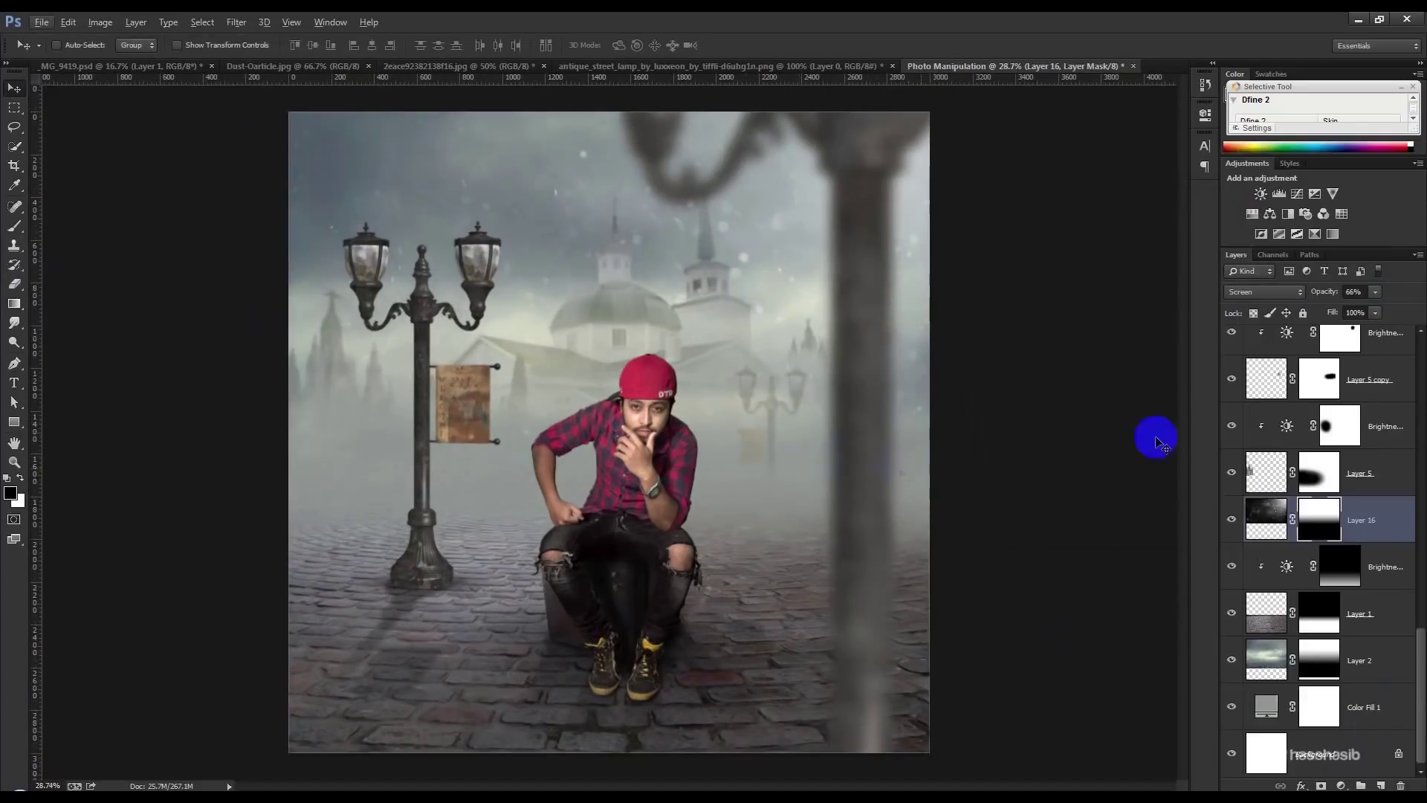
- Select the top layer, Layer 8 copy 2
scroll(1354, 398, "up", 5)
scroll(1357, 399, "up", 3)
scroll(1356, 399, "up", 3)
left_click(1357, 346)
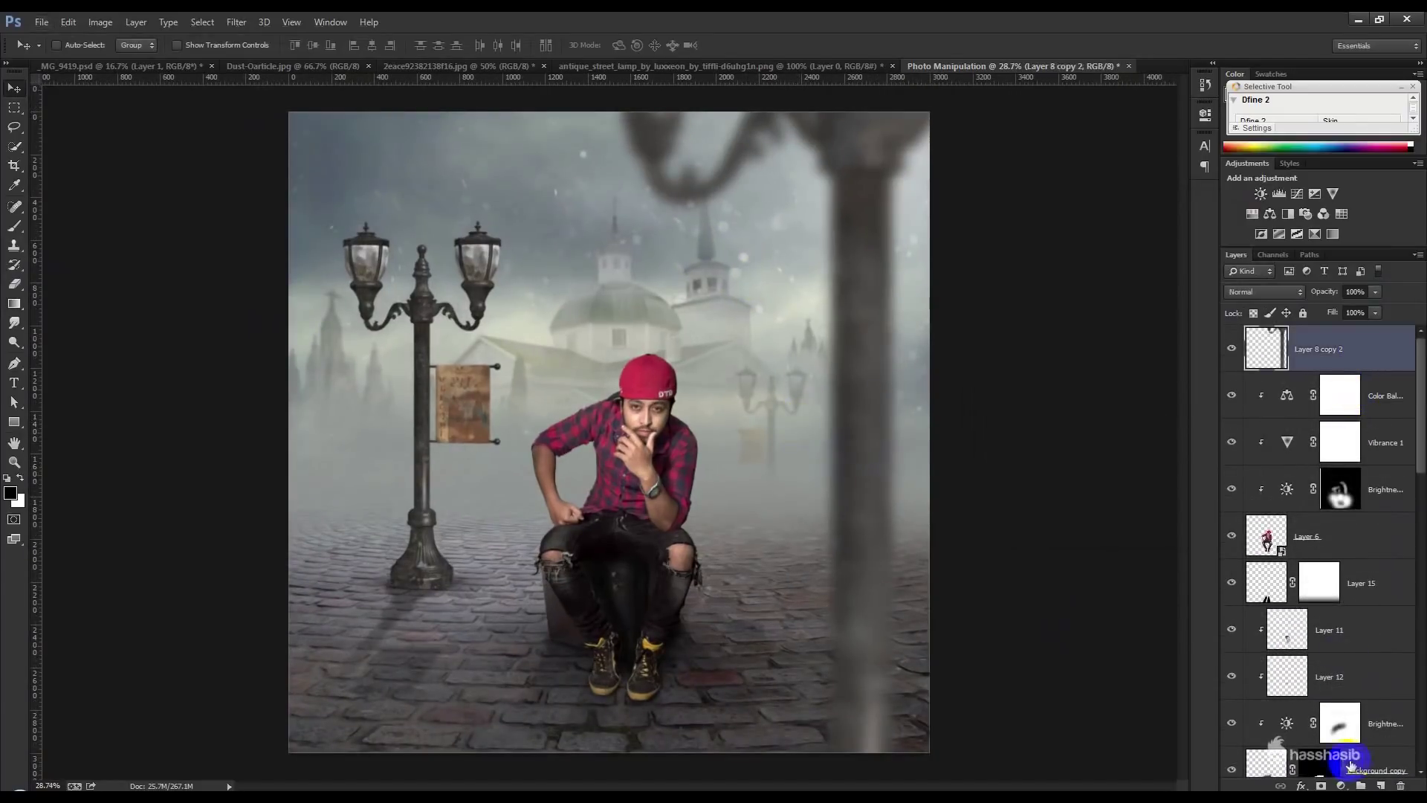
- Fill a new layer with black, then apply Add Noise and a finer Dry Brush filter
left_click(1379, 786)
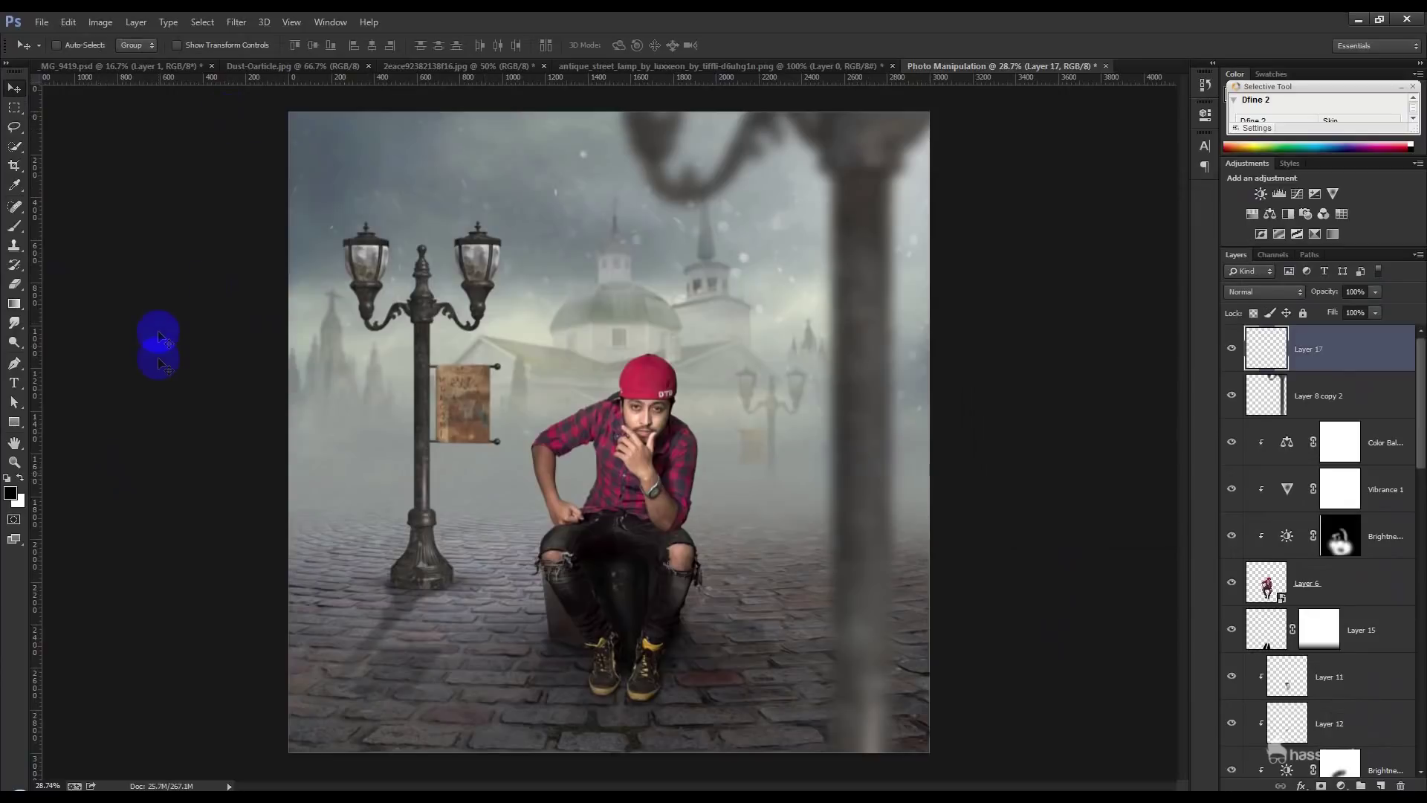
key("alt+BackSpace")
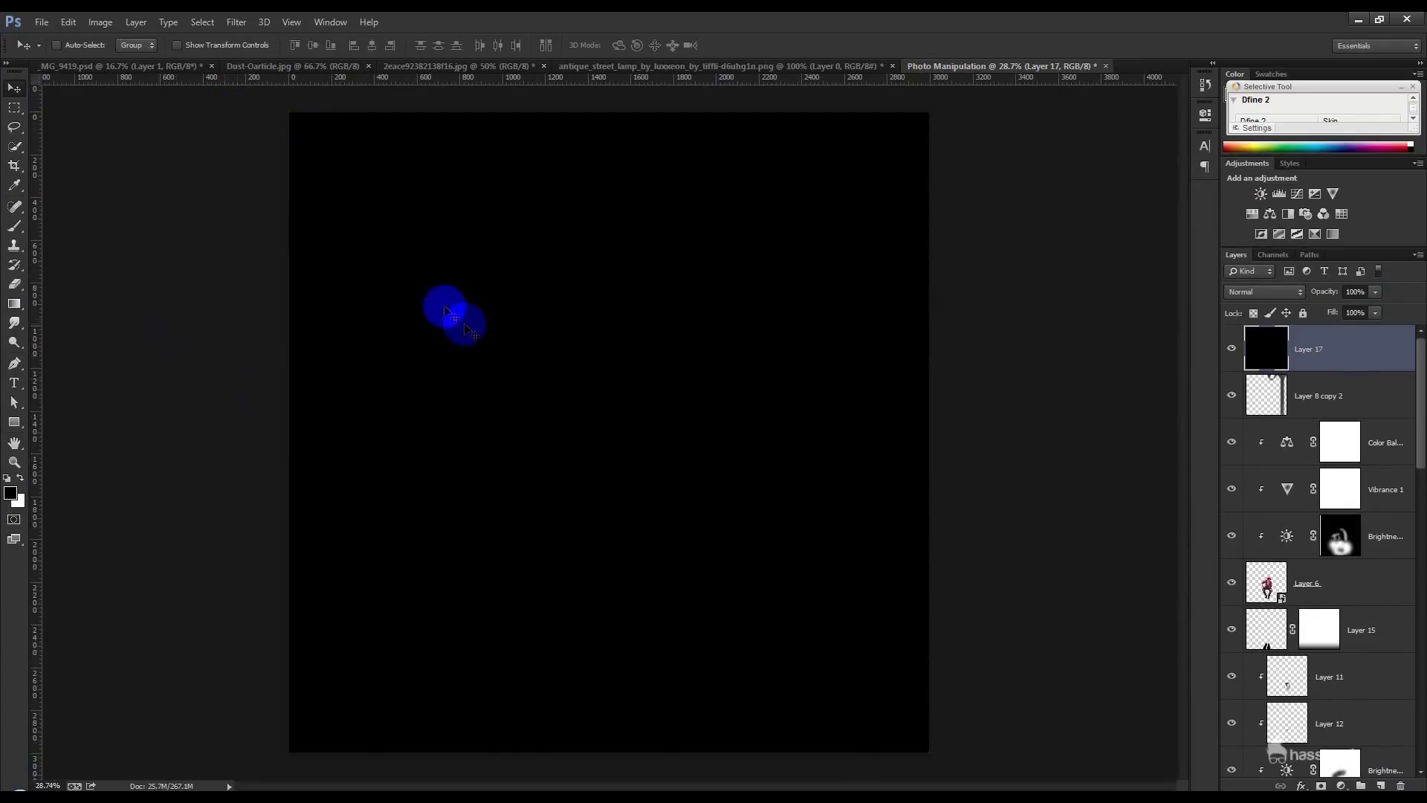
left_click(237, 22)
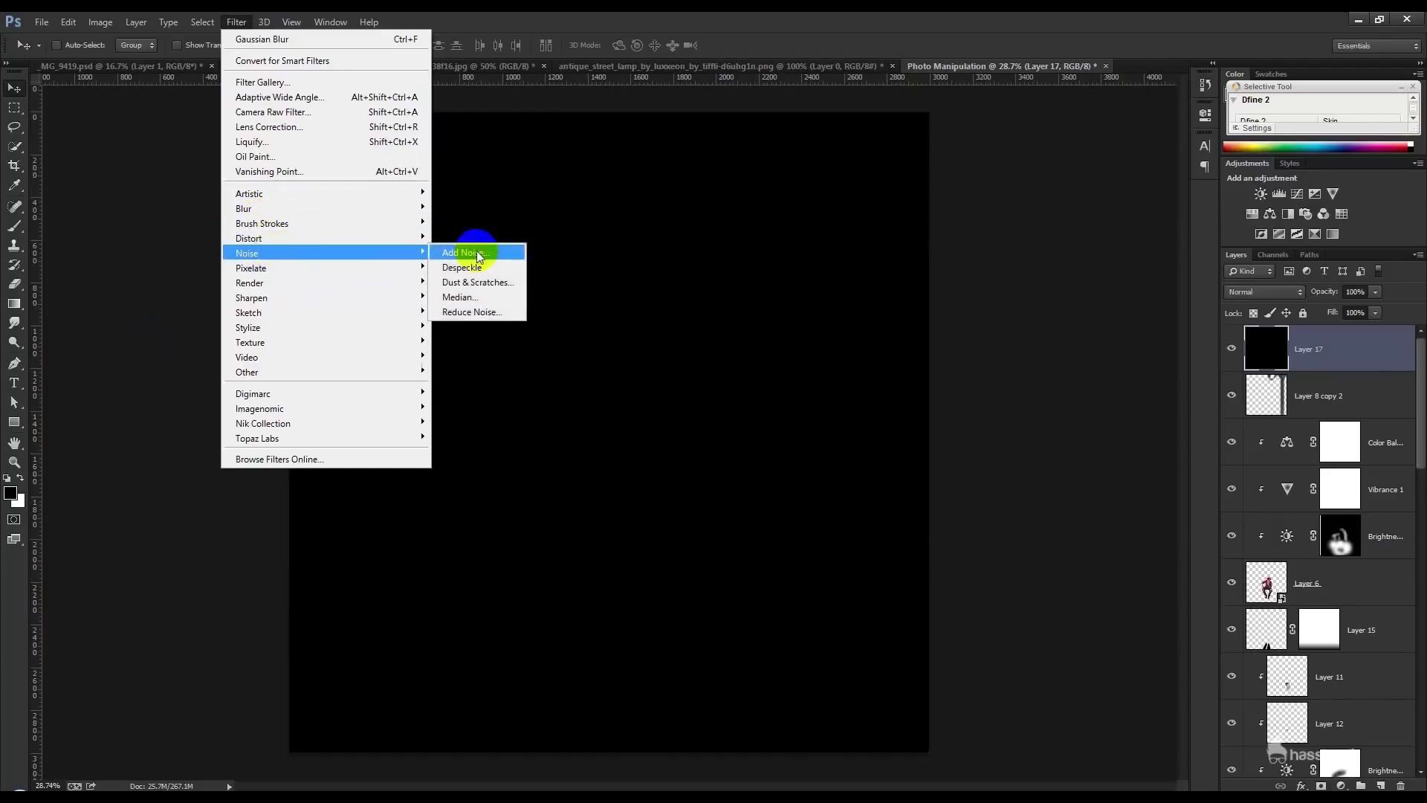
mouse_move(247, 253)
left_click(476, 255)
left_click(1146, 186)
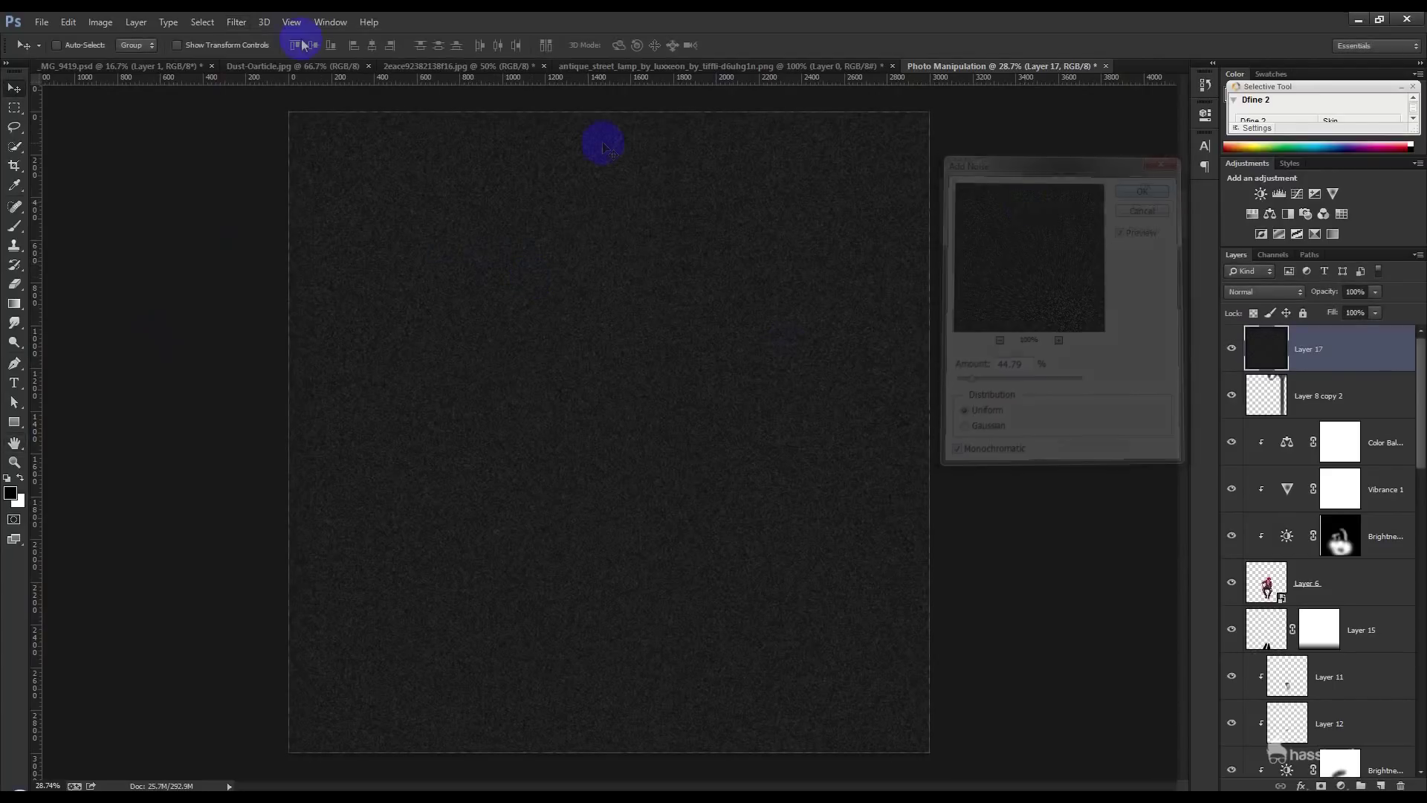
left_click(236, 21)
left_click(563, 143)
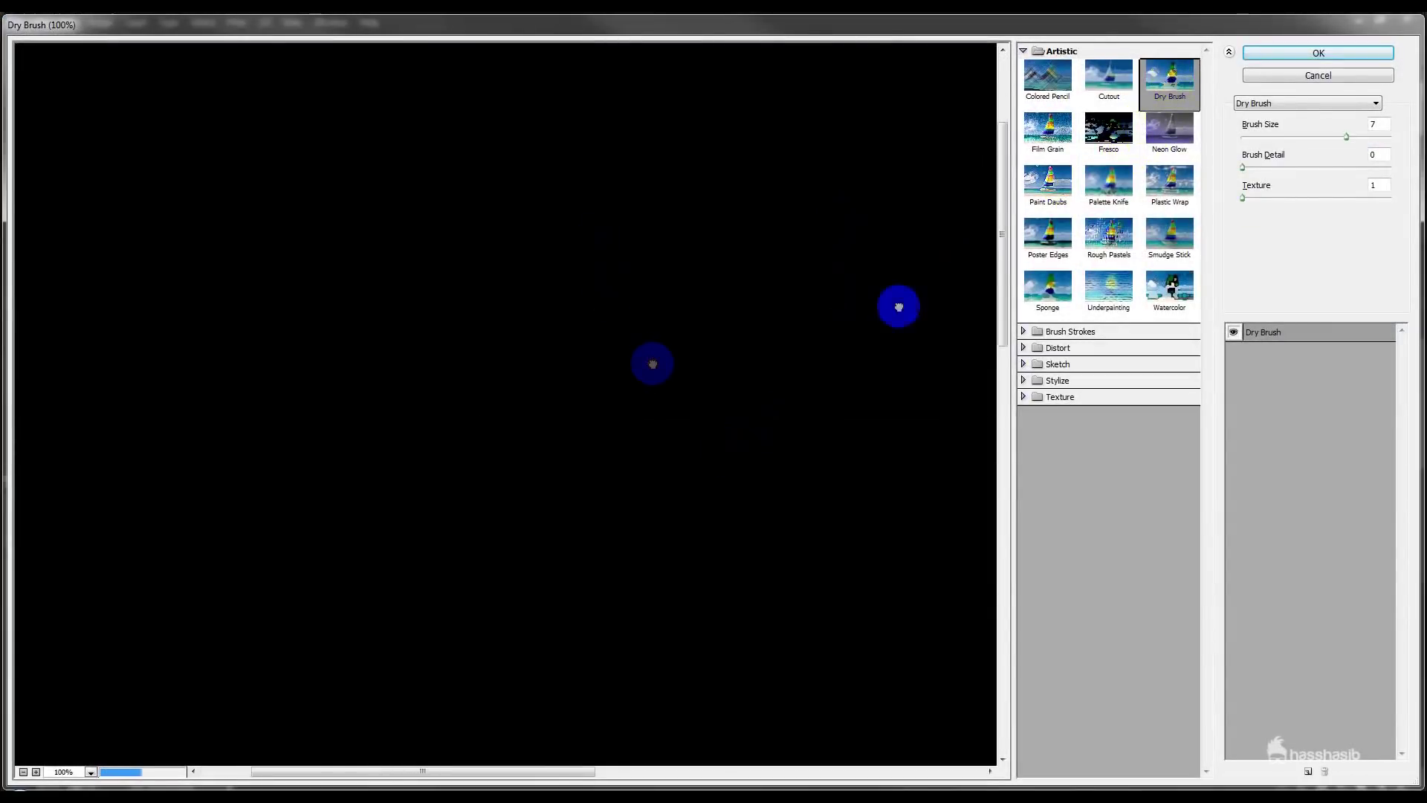
left_click_drag(1346, 136, 1299, 137)
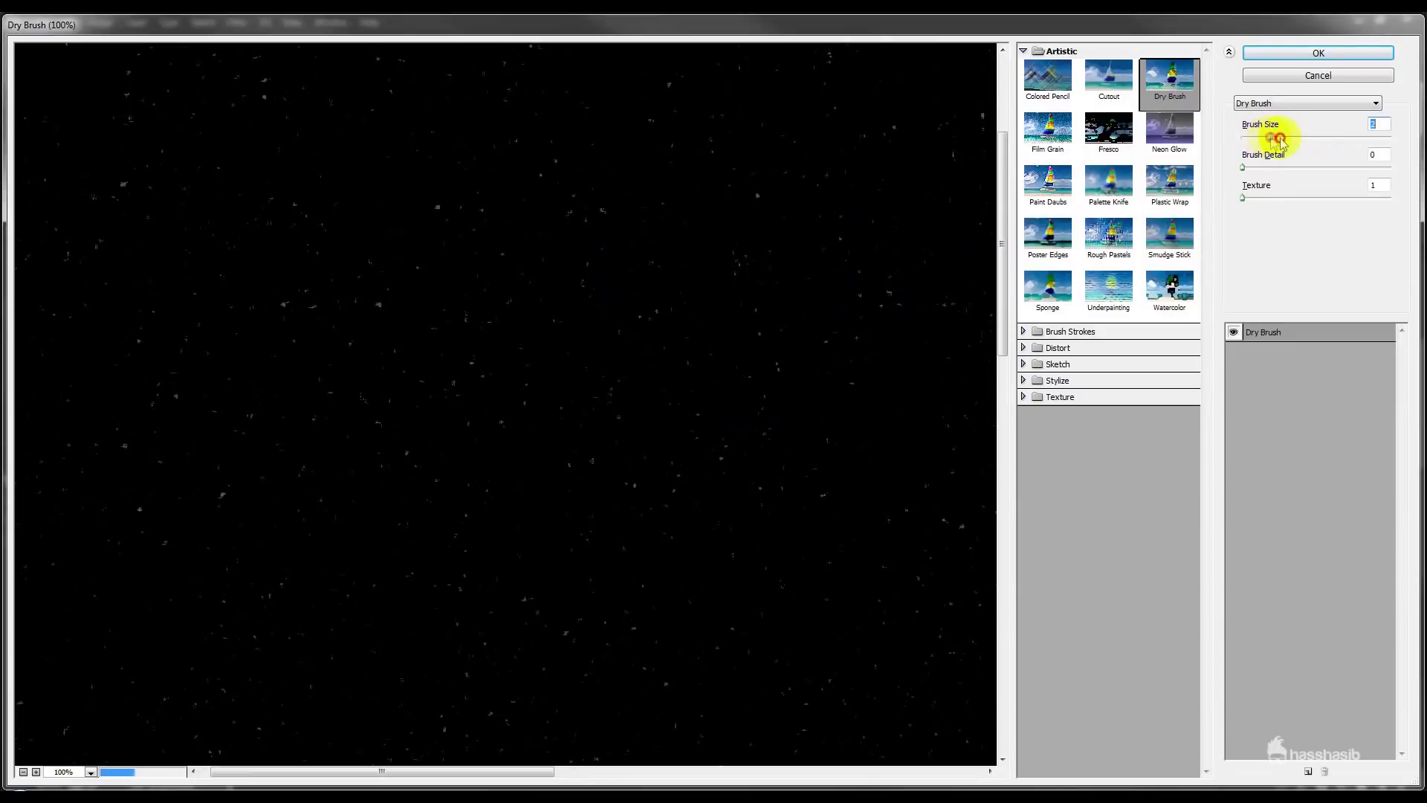
left_click(790, 358)
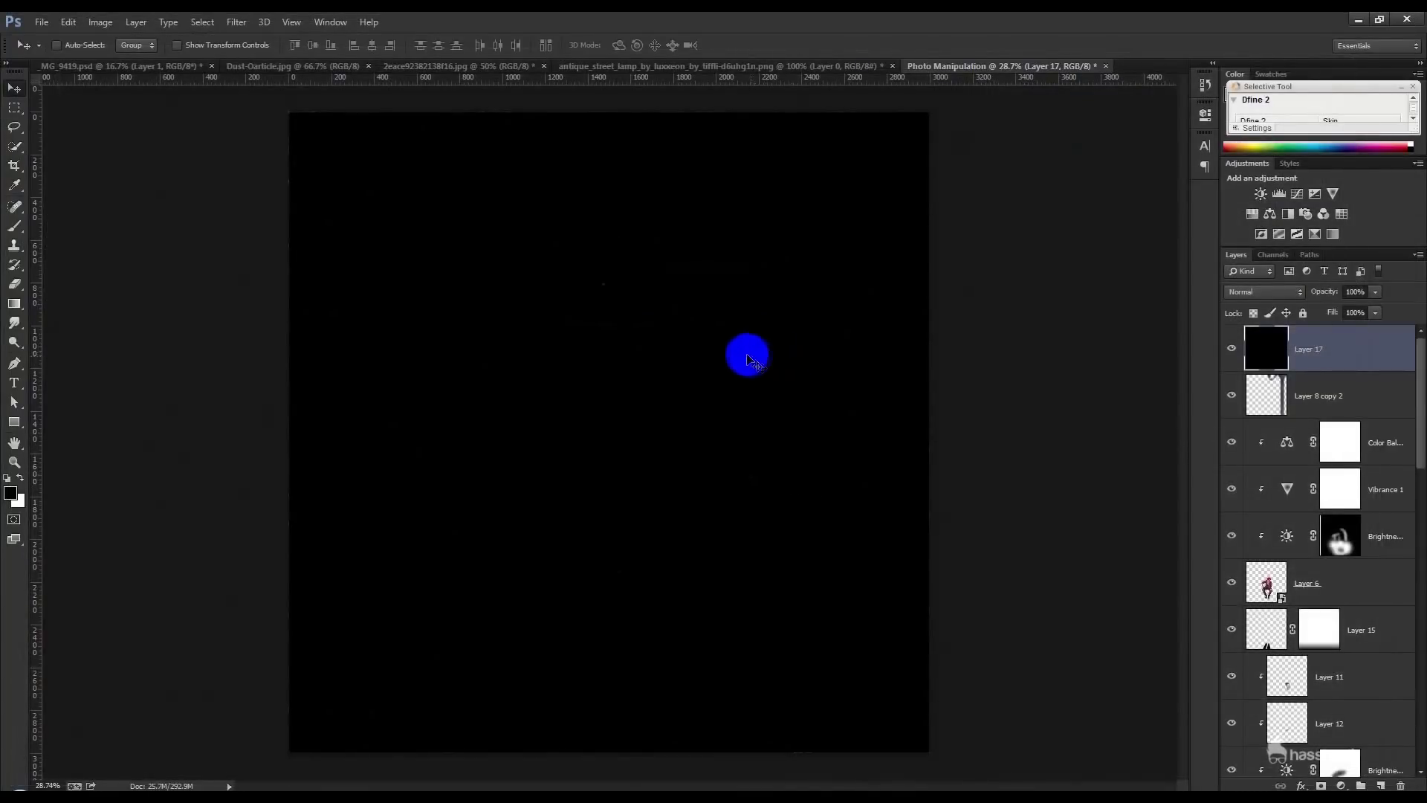
- Set Layer 17 to Screen mode and soften its specks with Gaussian Blur
scroll(739, 350, "up", 2)
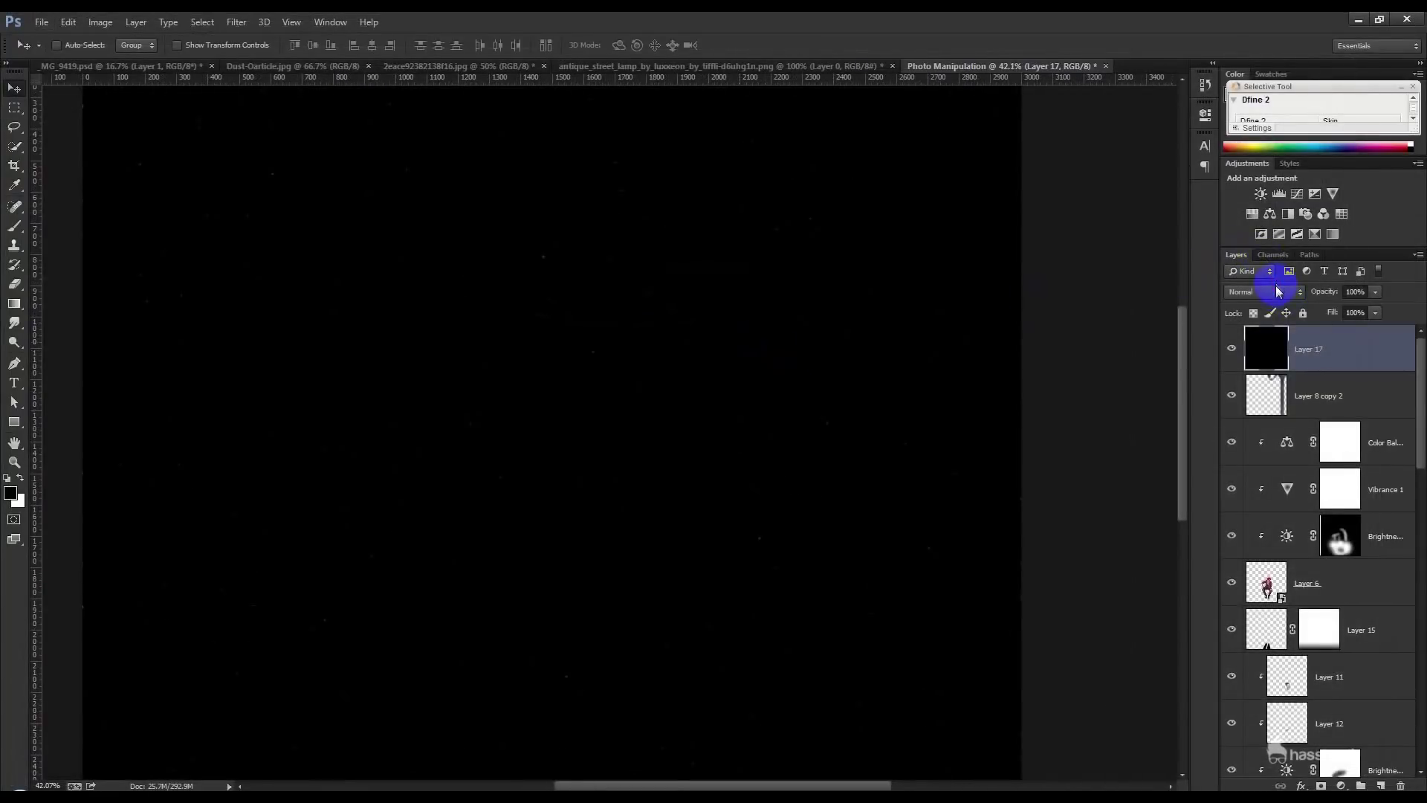
left_click(1278, 290)
left_click(1245, 414)
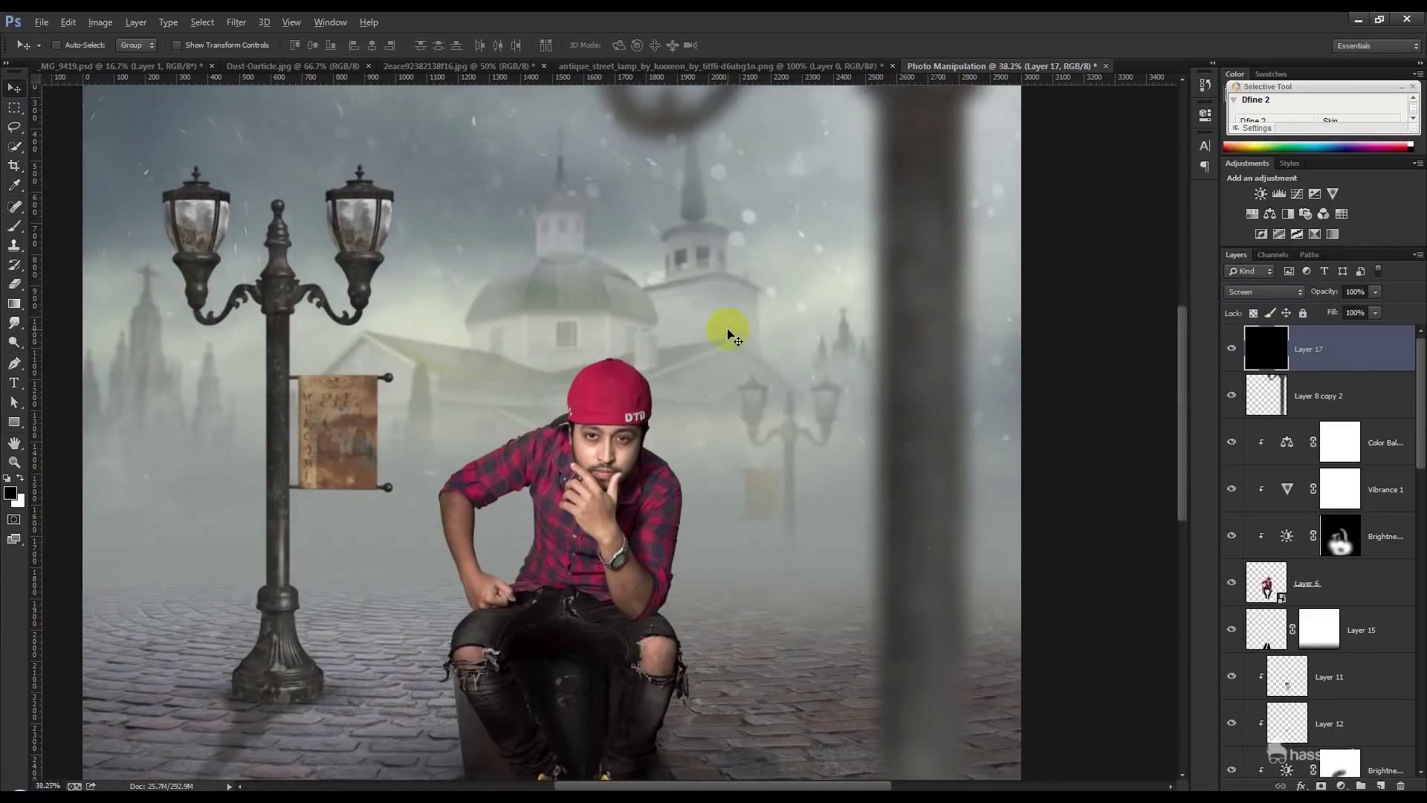
scroll(733, 338, "down", 3)
scroll(781, 478, "down", 2)
key("ctrl+t")
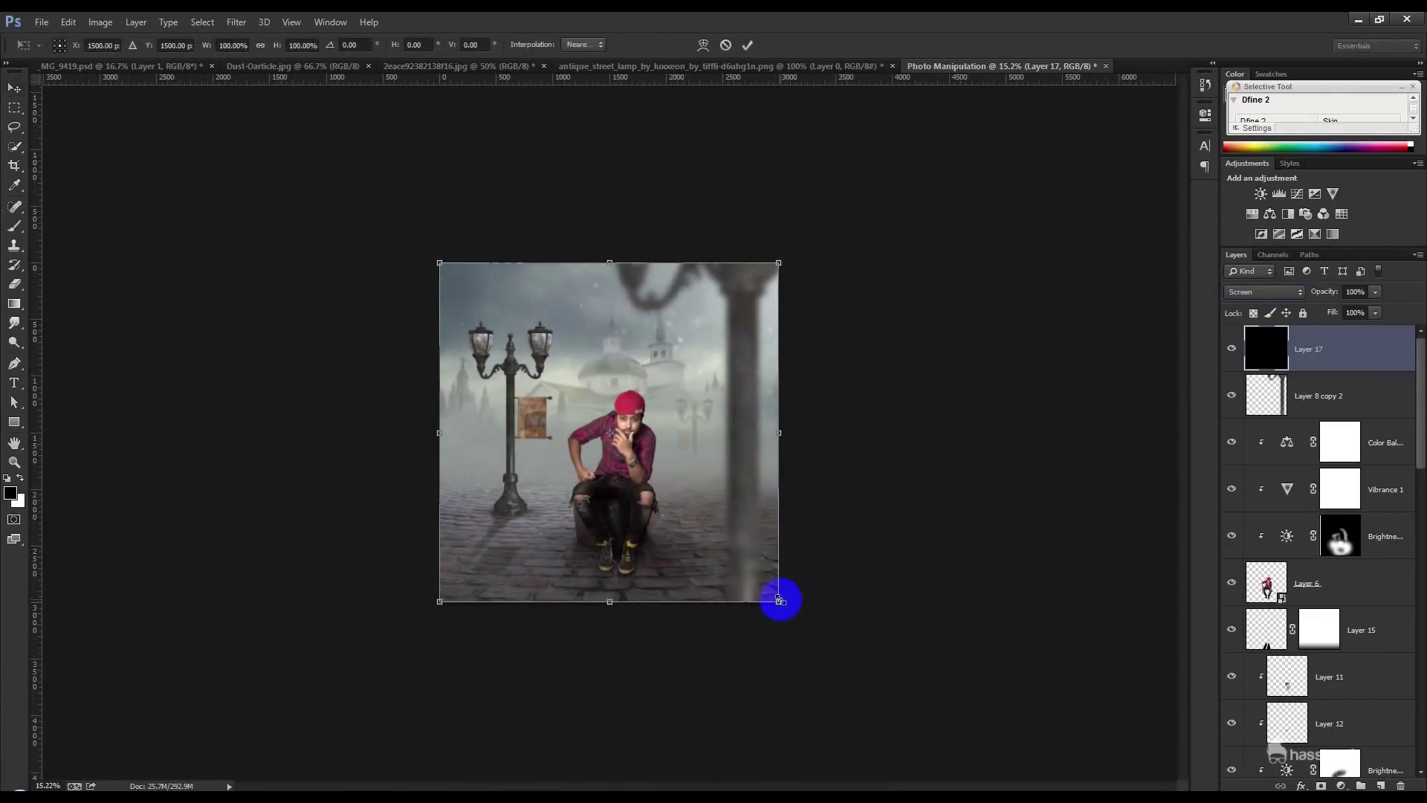
key("Return")
left_click(235, 22)
mouse_move(243, 209)
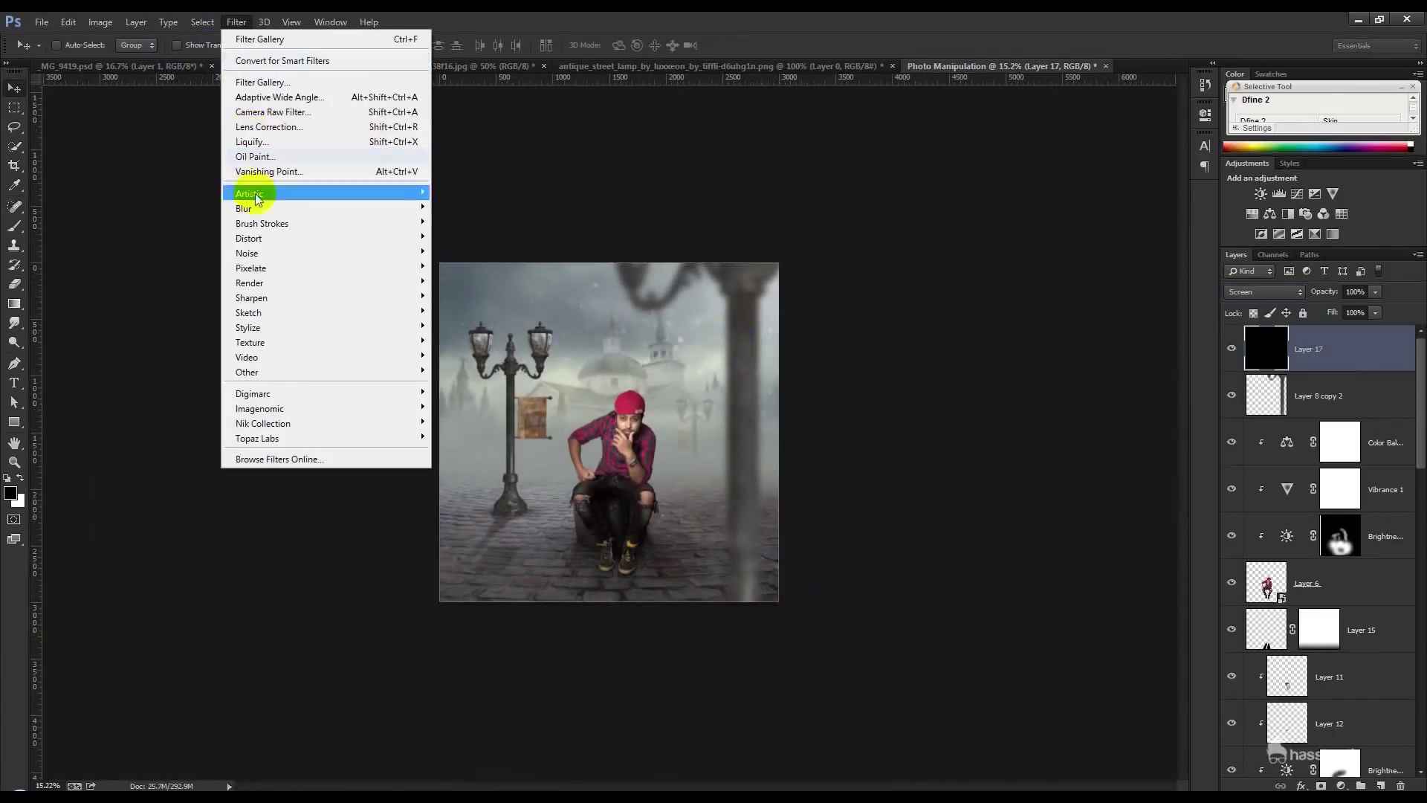
left_click(504, 315)
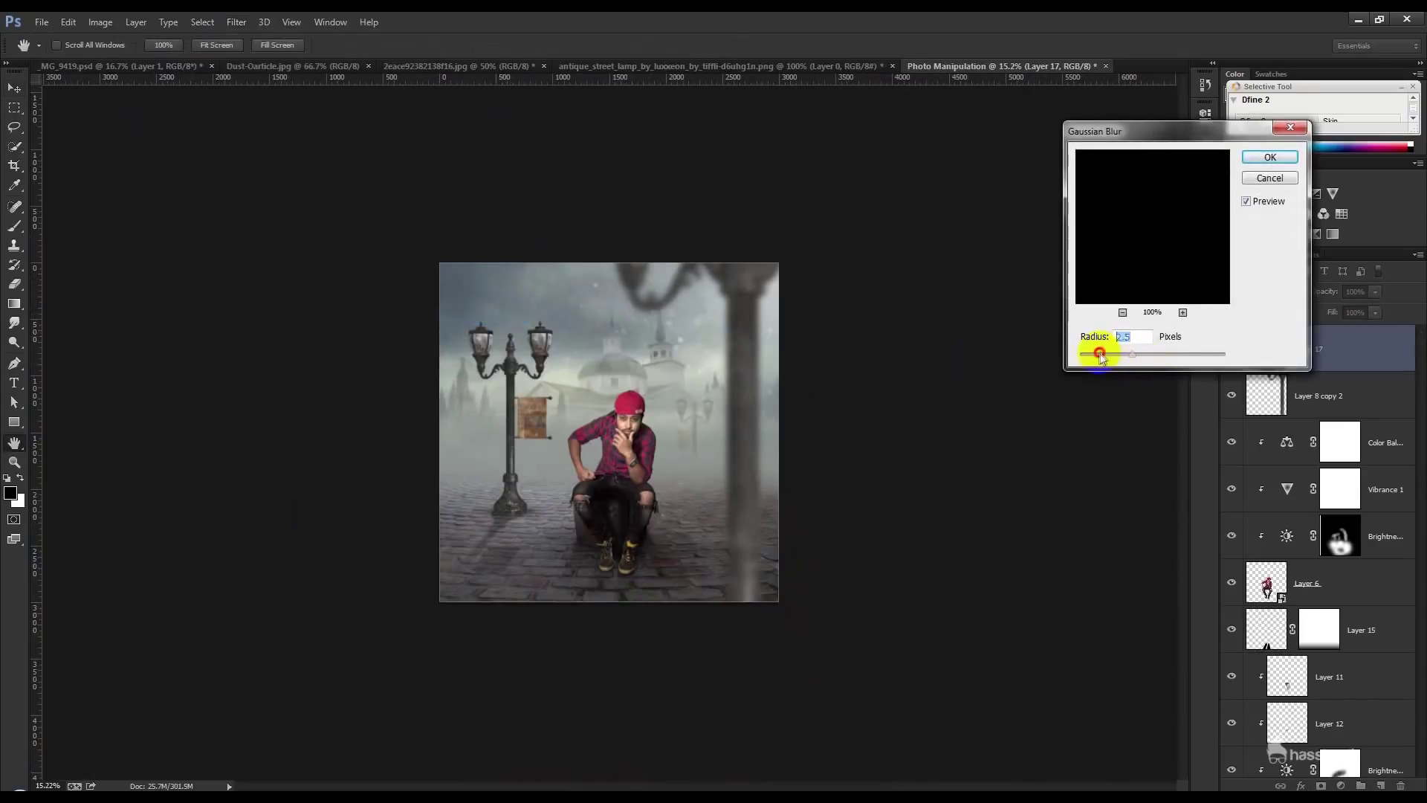
left_click(1270, 157)
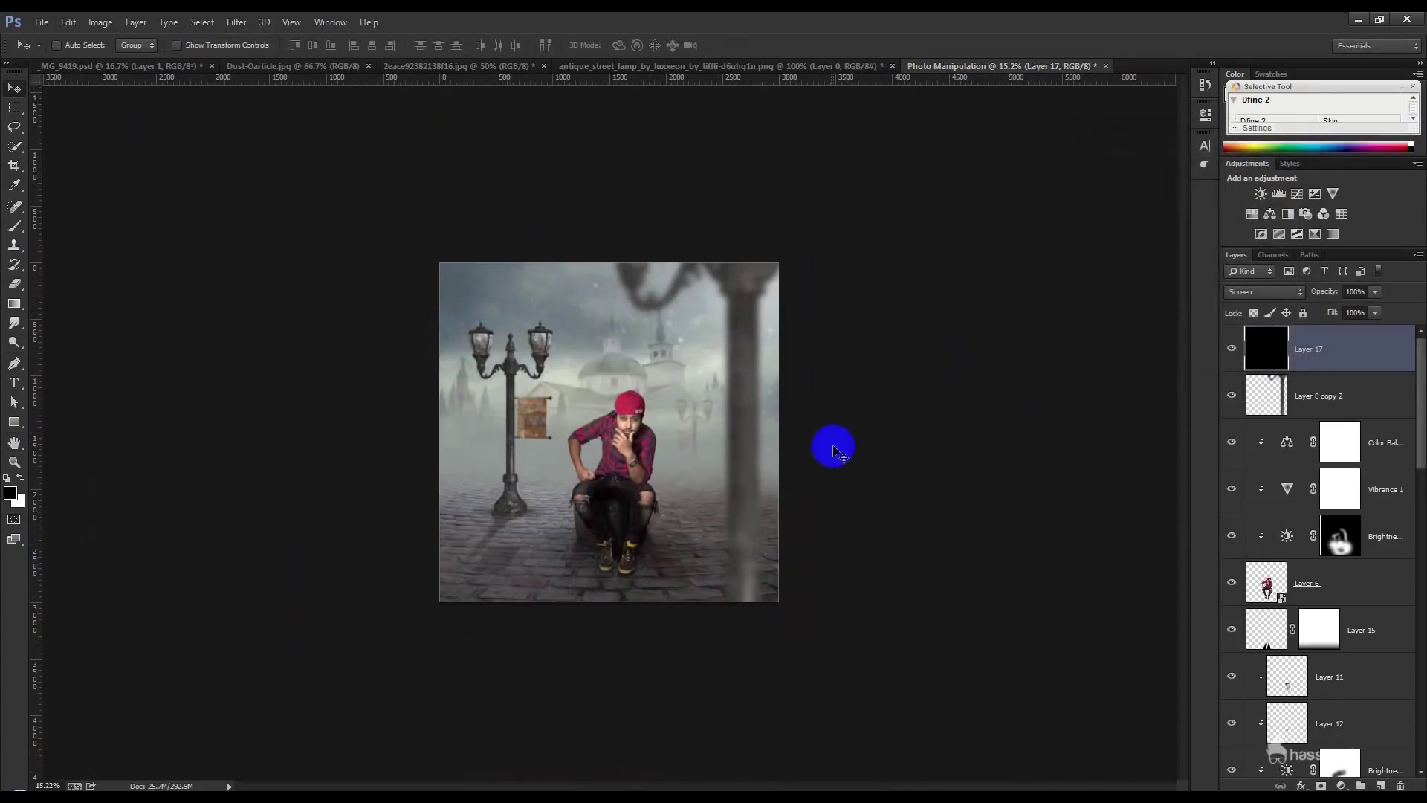
- Duplicate Layer 17, enlarge the copy, shift it lower right, and add empty Layer 18
key("ctrl+j")
key("ctrl+t")
left_click_drag(779, 601, 950, 606)
key("Return")
scroll(634, 465, "up", 2)
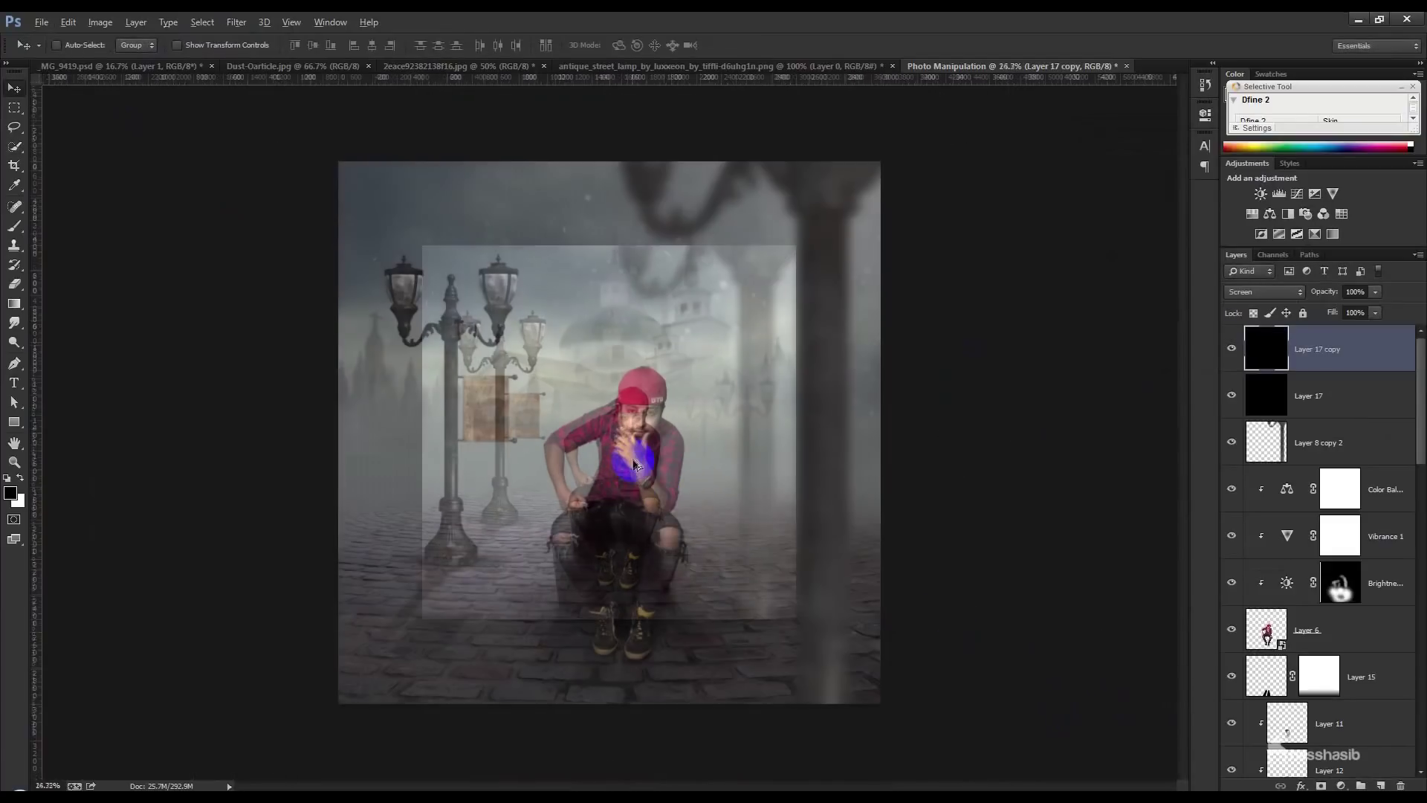
scroll(634, 464, "up", 2)
left_click_drag(706, 450, 729, 491)
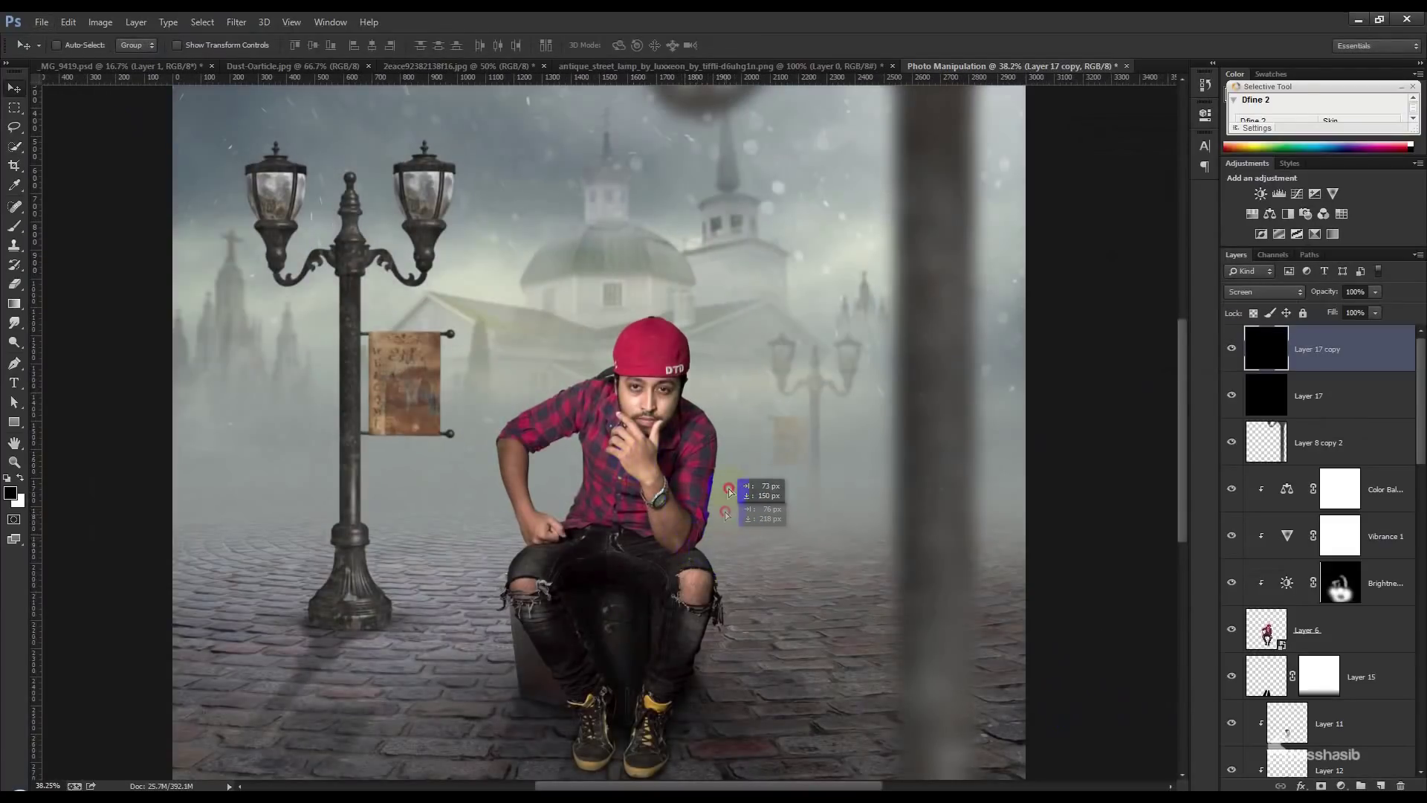
left_click_drag(729, 491, 758, 542)
scroll(758, 543, "down", 1)
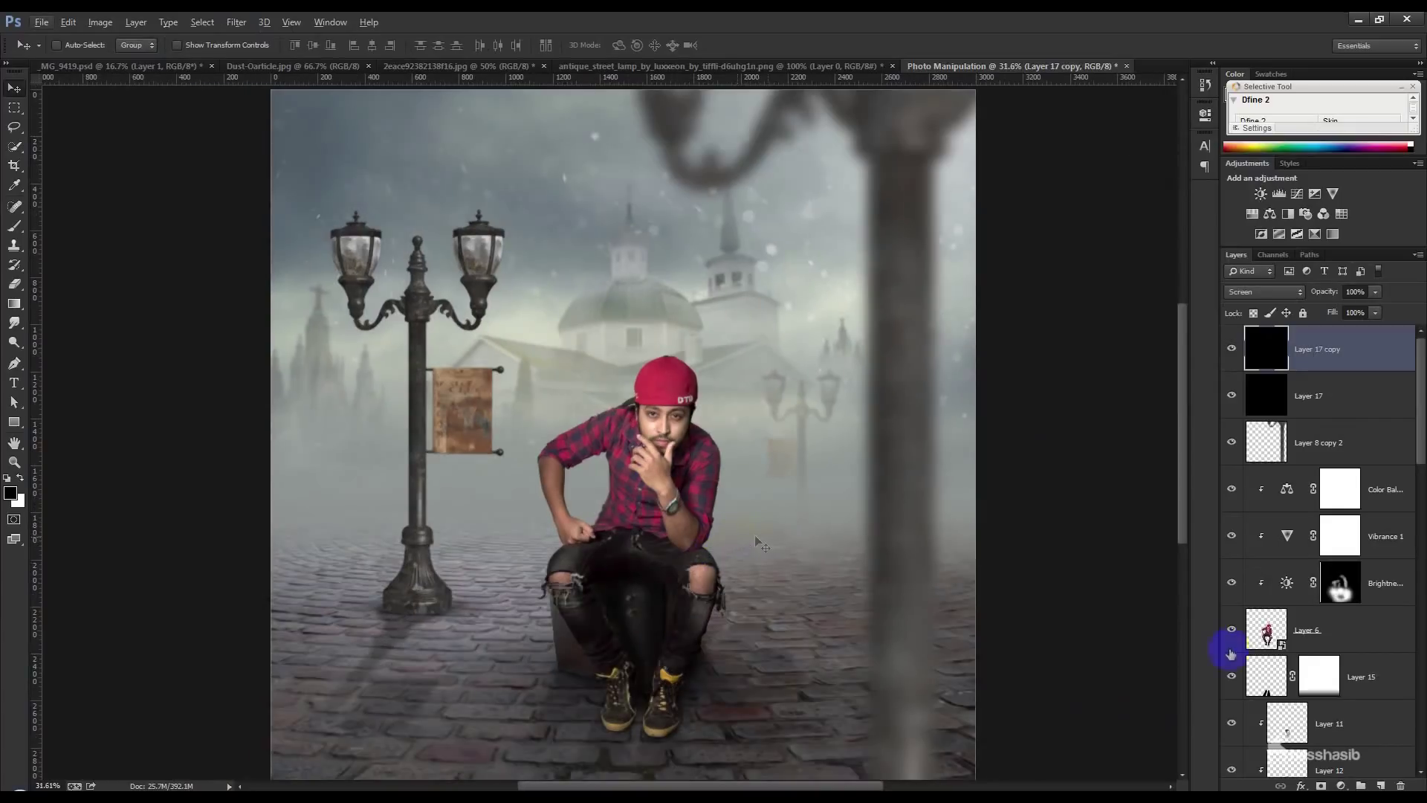
left_click(1380, 786)
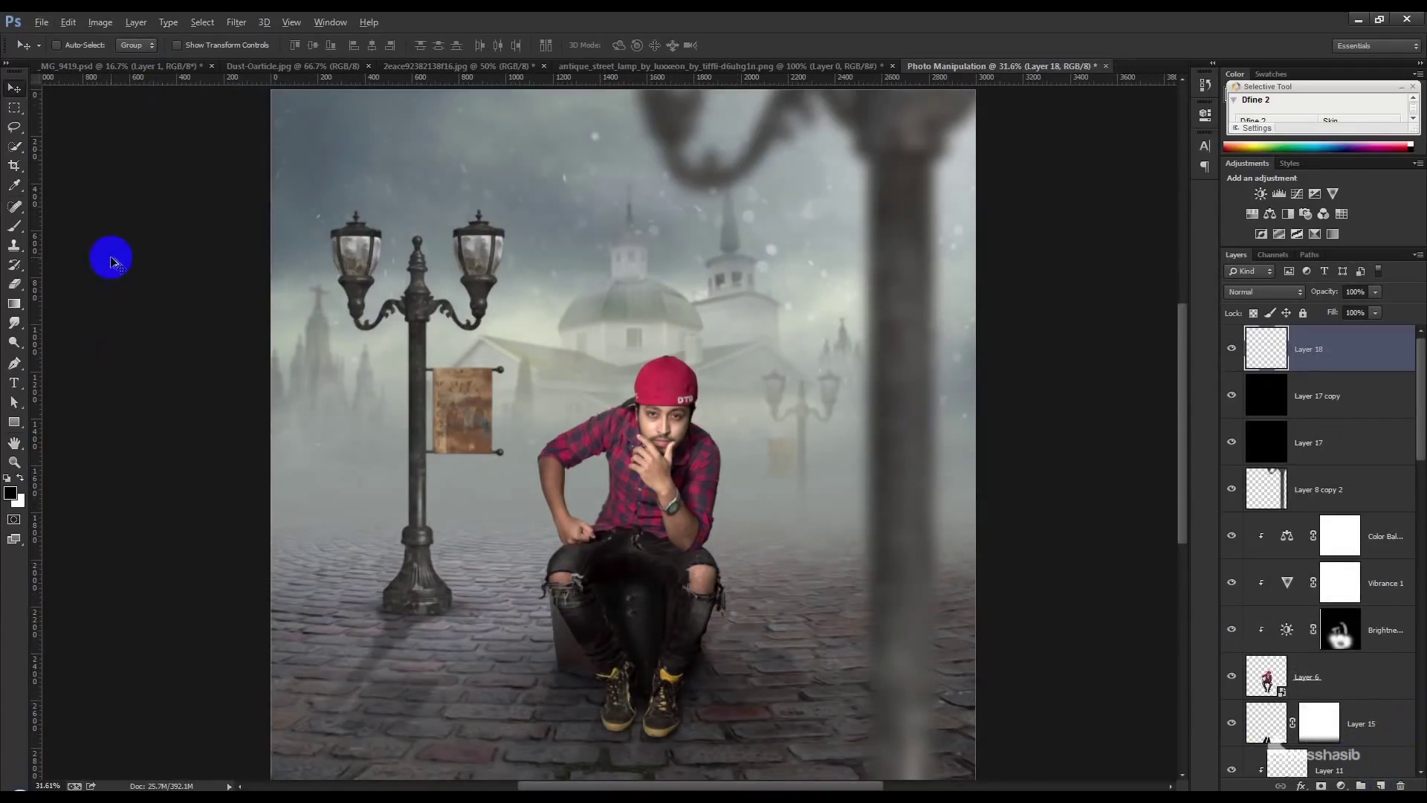
- Fill Layer 18 with black and add 109.31% noise
key("alt+BackSpace")
left_click(231, 23)
mouse_move(248, 253)
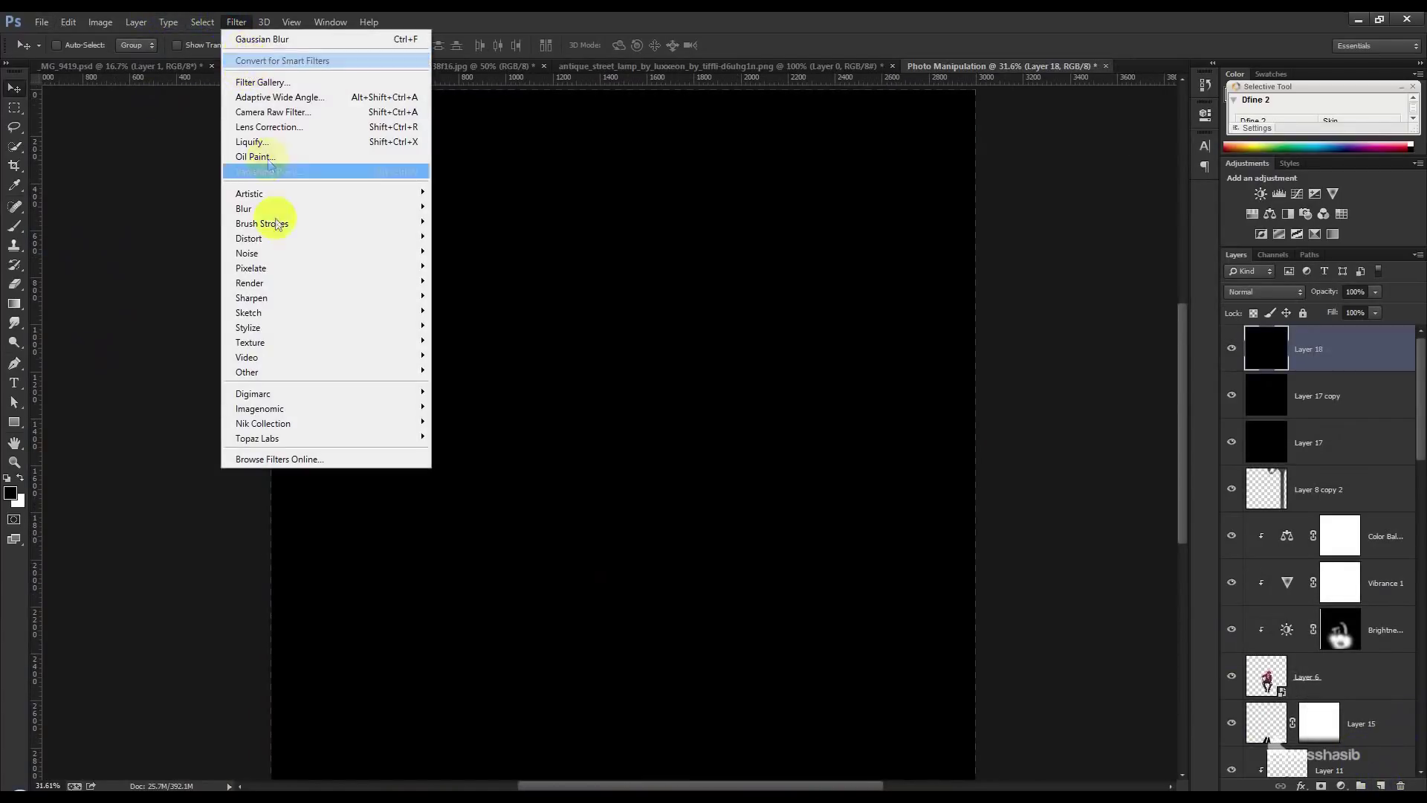
left_click(469, 256)
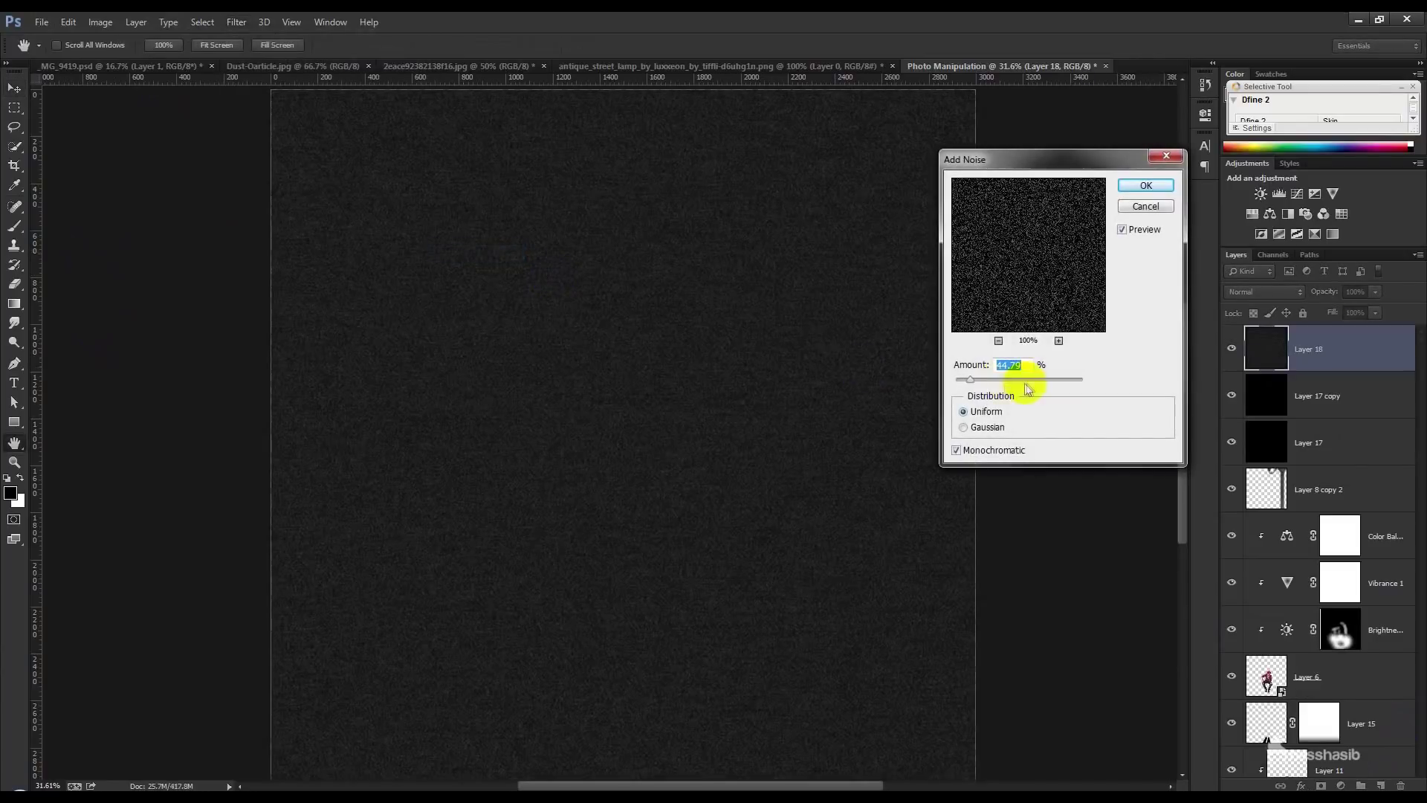
left_click_drag(989, 379, 986, 384)
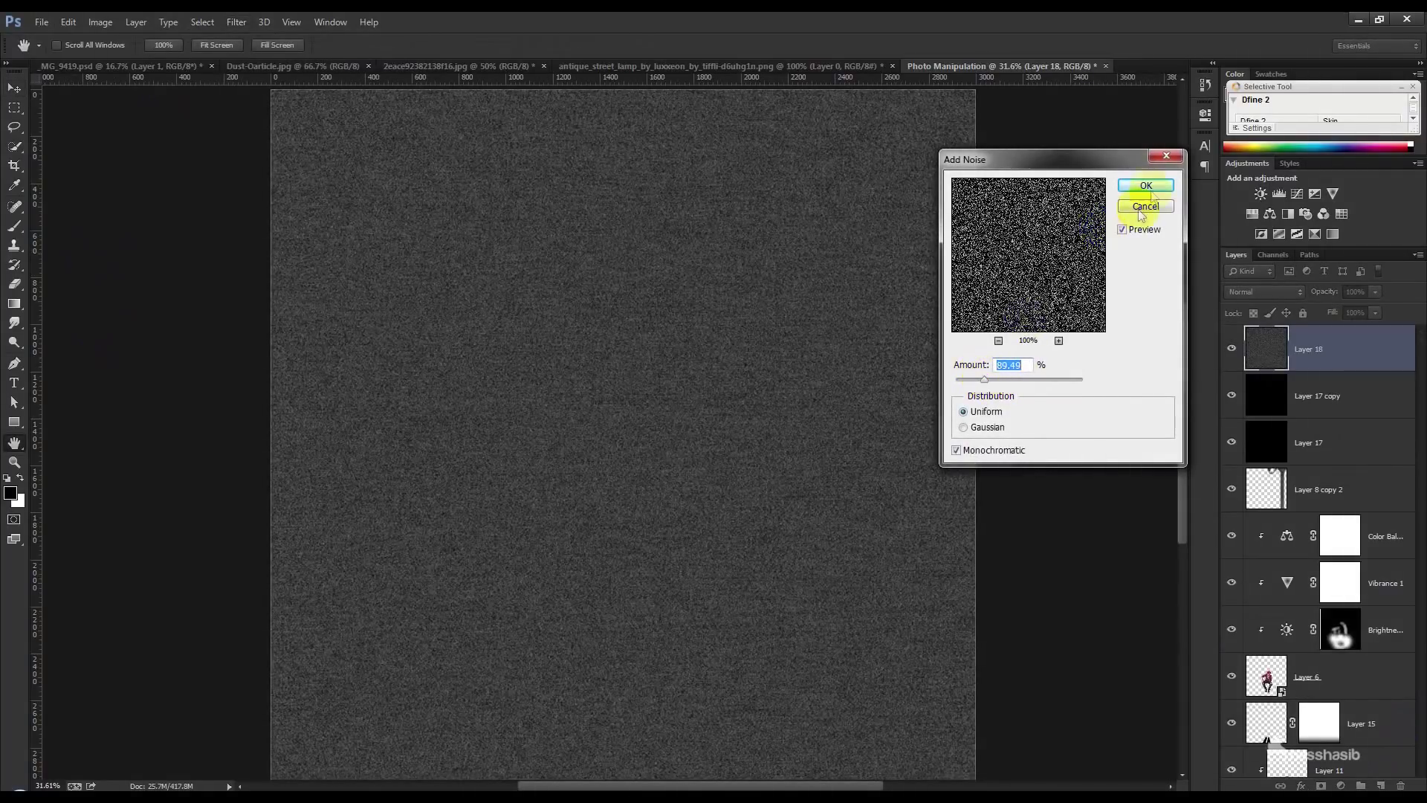
left_click(1146, 185)
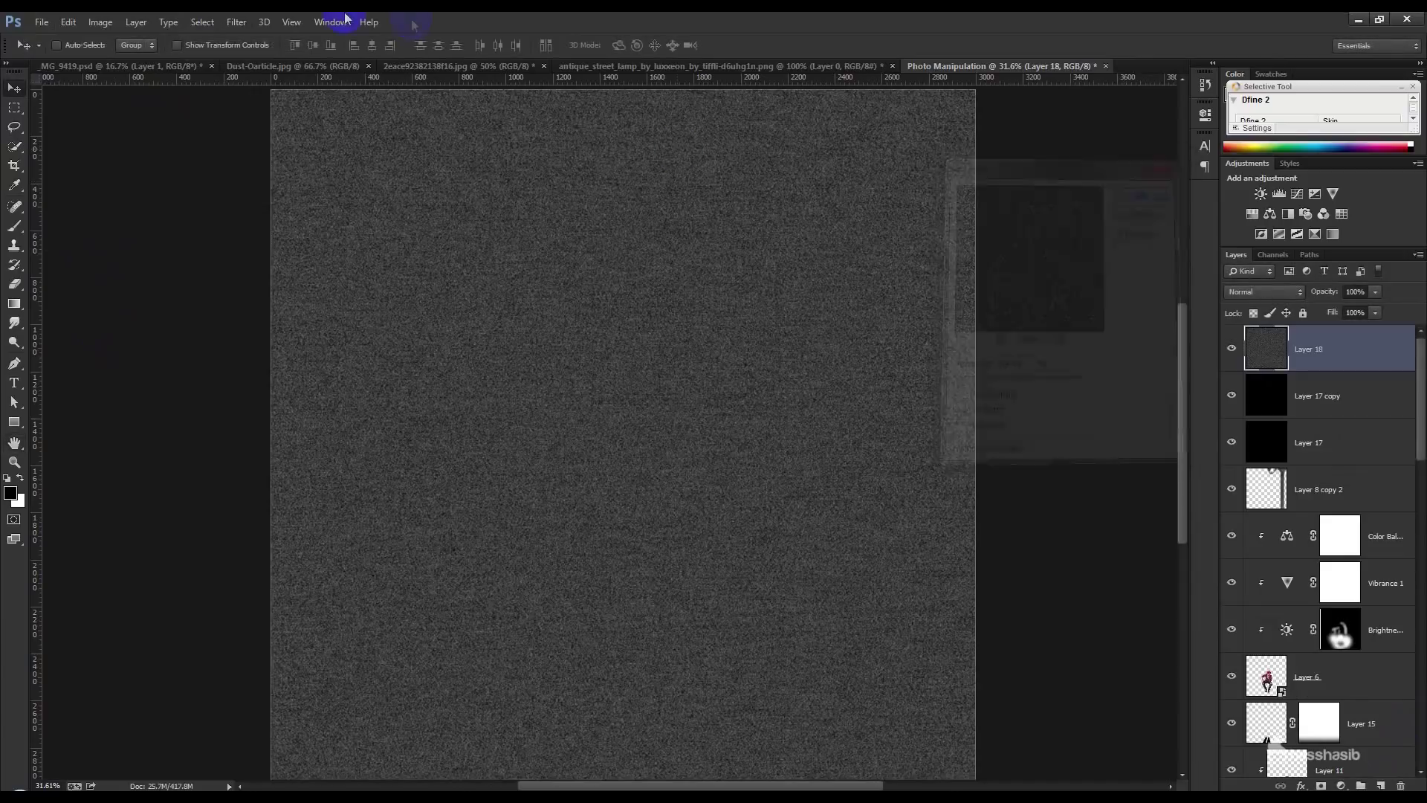
- Apply a size-2 Dry Brush to the noise and blend Layer 18 in Screen mode
left_click(237, 23)
left_click(256, 82)
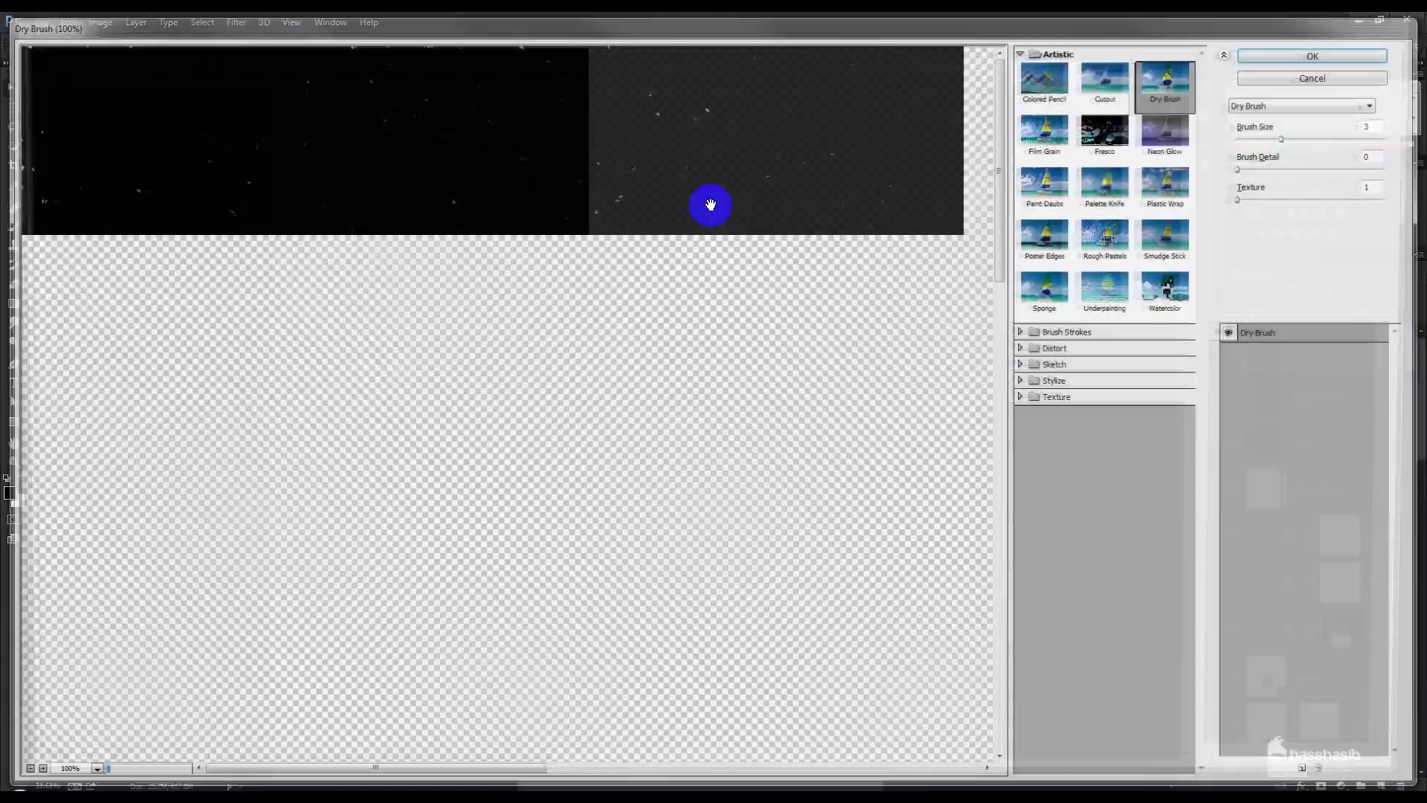
left_click(1280, 138)
left_click(1318, 53)
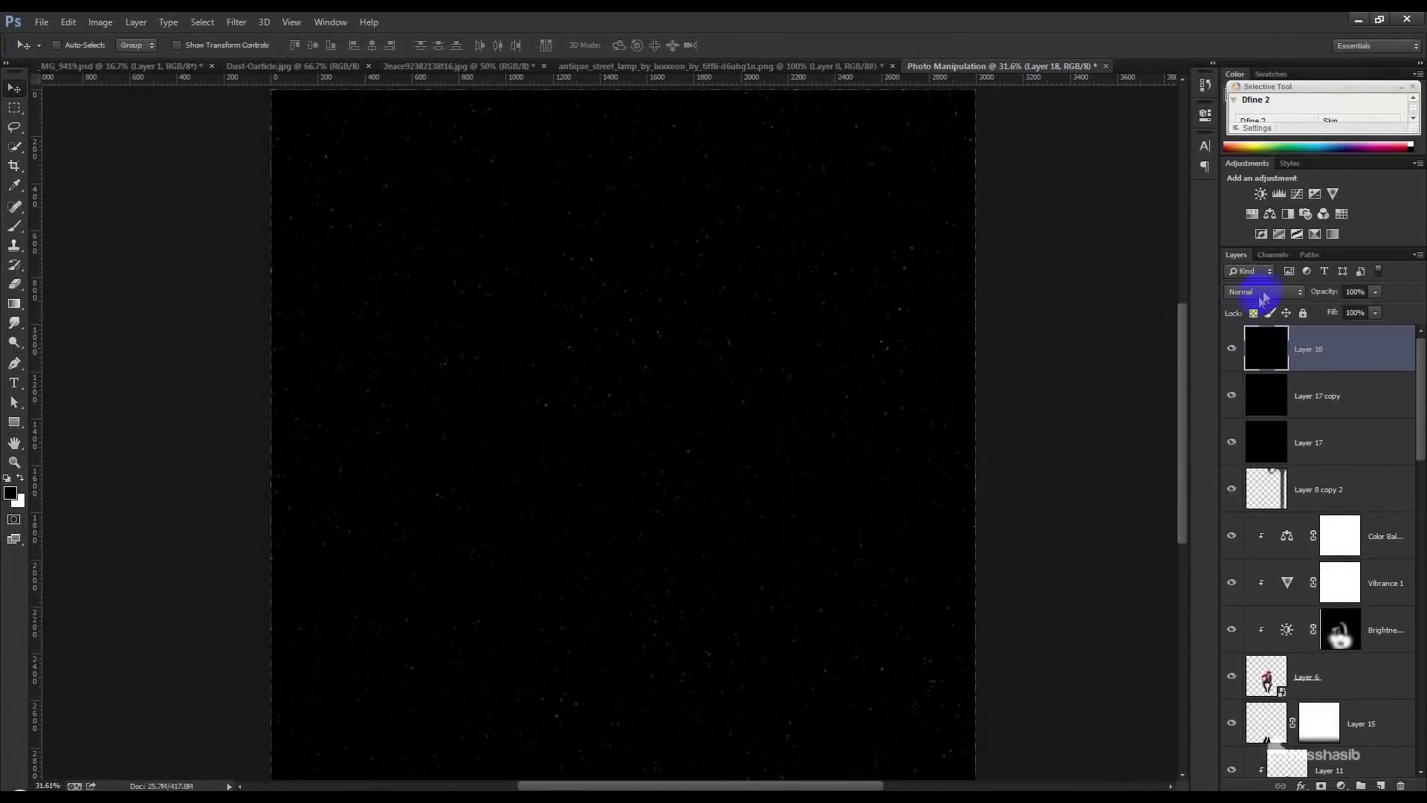
left_click(1264, 294)
left_click(1245, 407)
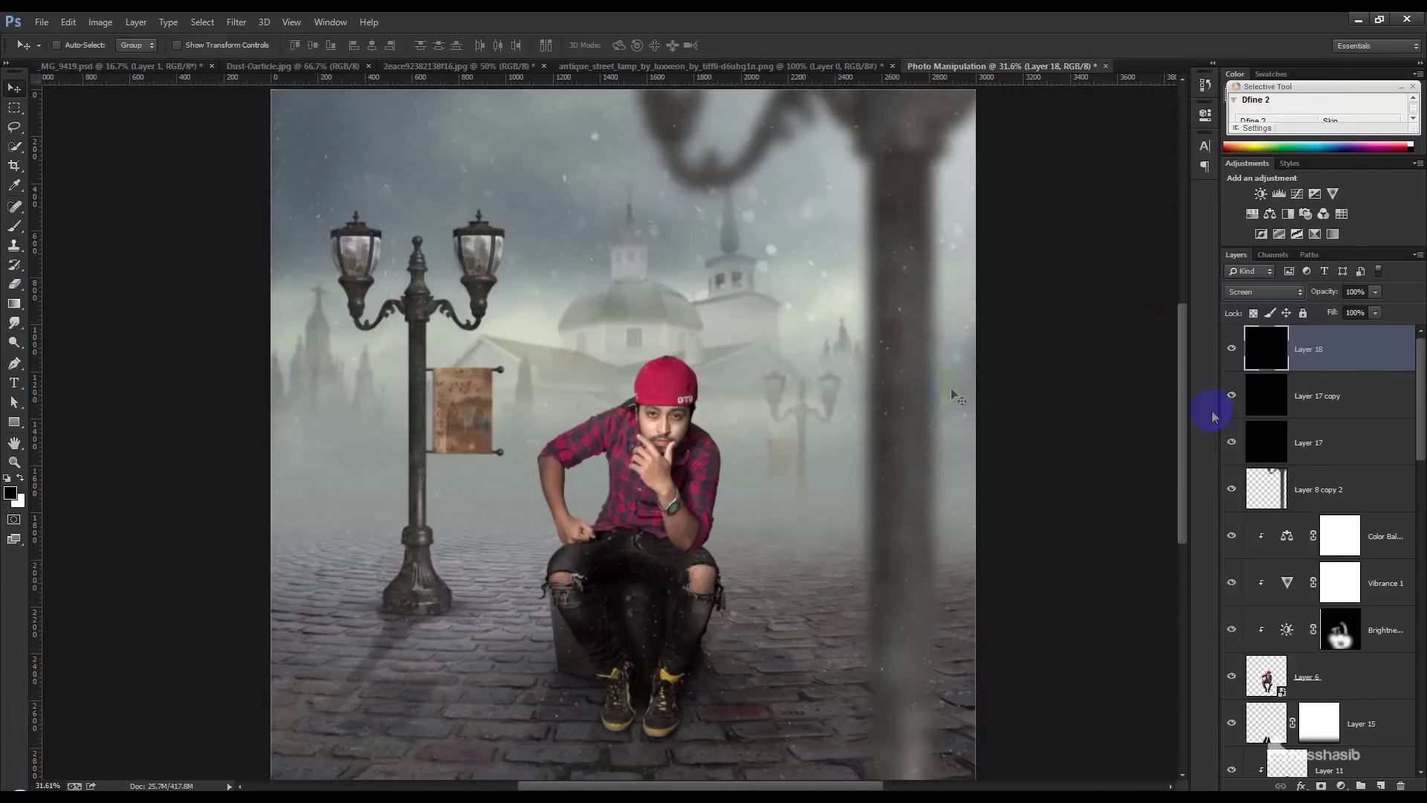
- Apply a slight Gaussian Blur to the Layer 18 particles
left_click(232, 27)
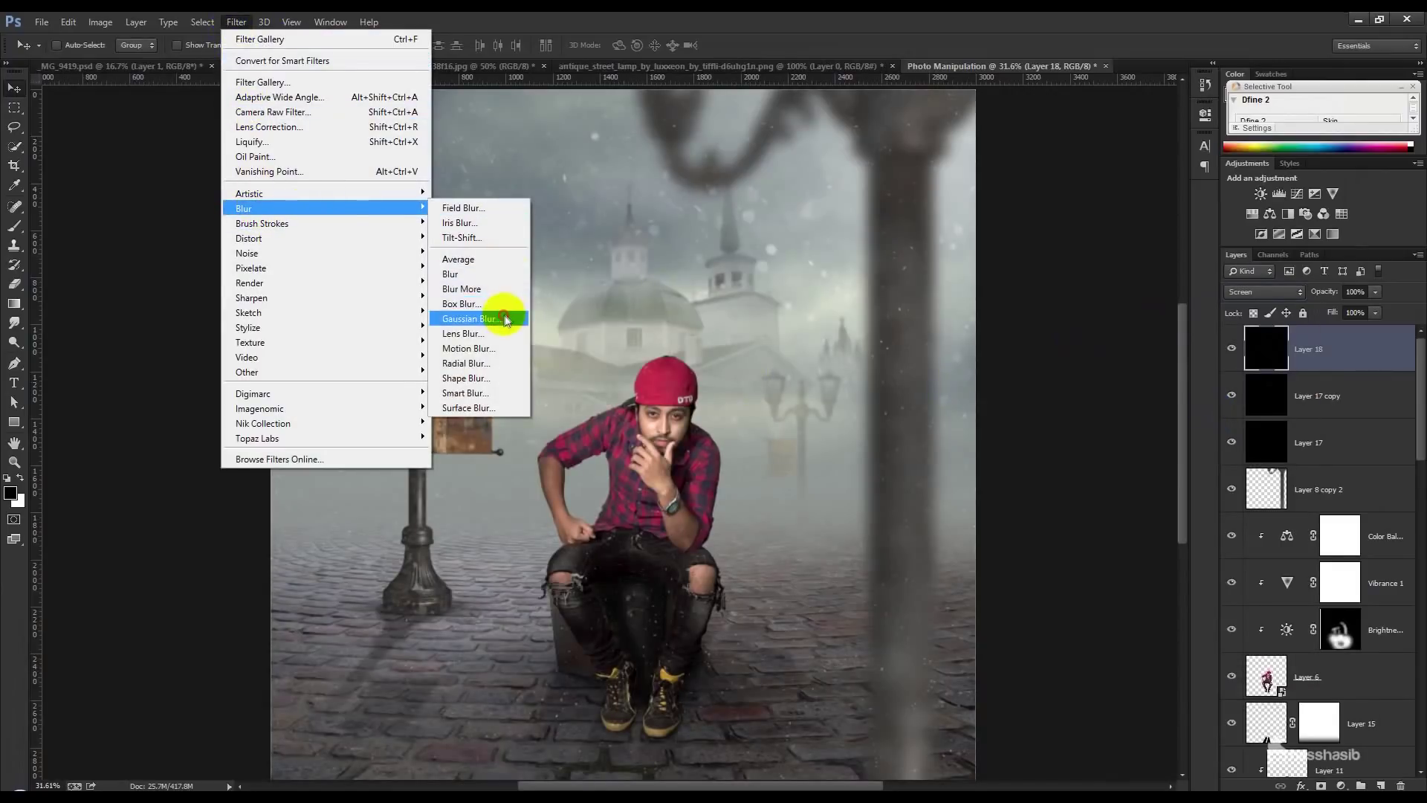
left_click(505, 320)
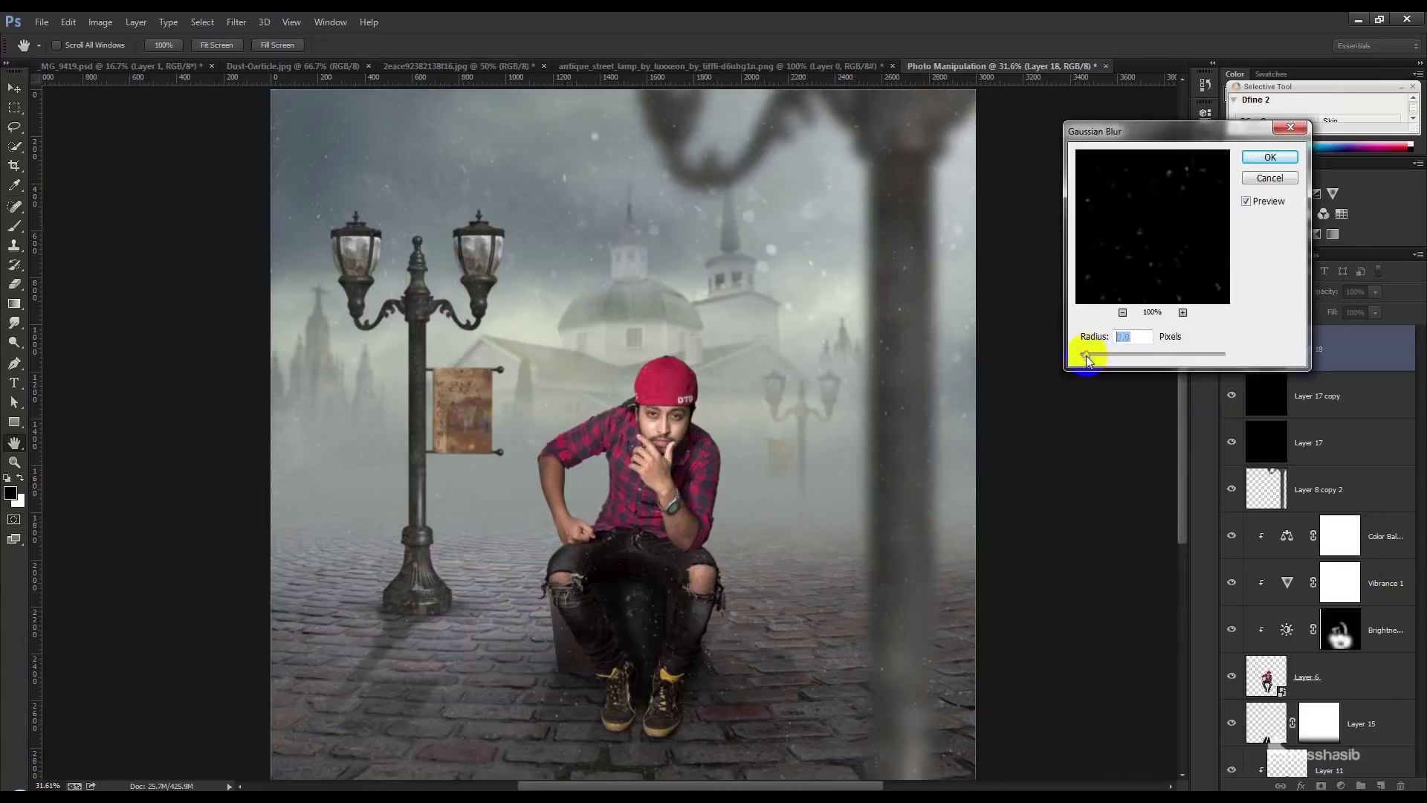
left_click(1269, 157)
- Scale the Layer 18 speck texture up to about 842% and commit the transform
key("v")
key("ctrl+minus")
key("ctrl+minus")
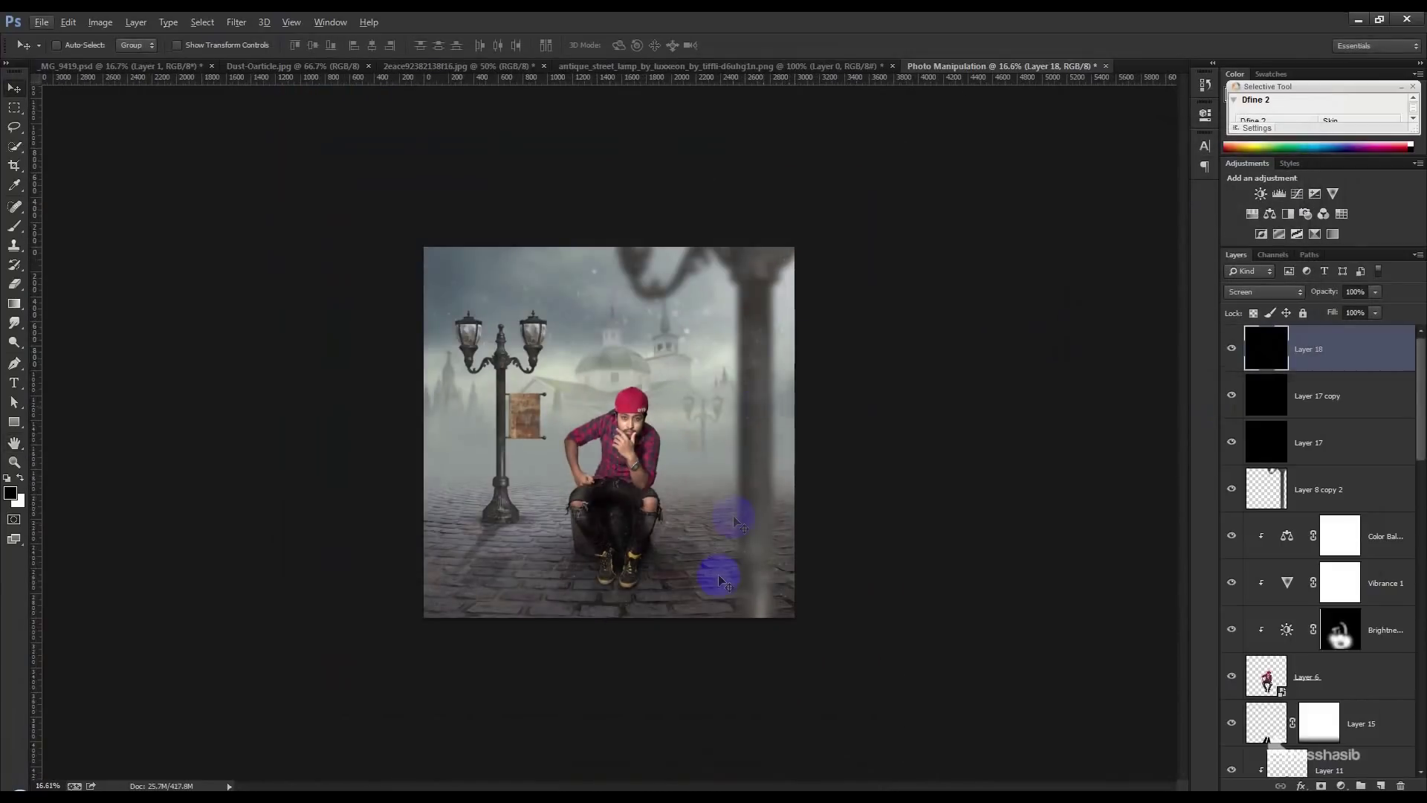
key("ctrl+t")
left_click_drag(795, 617, 1106, 669)
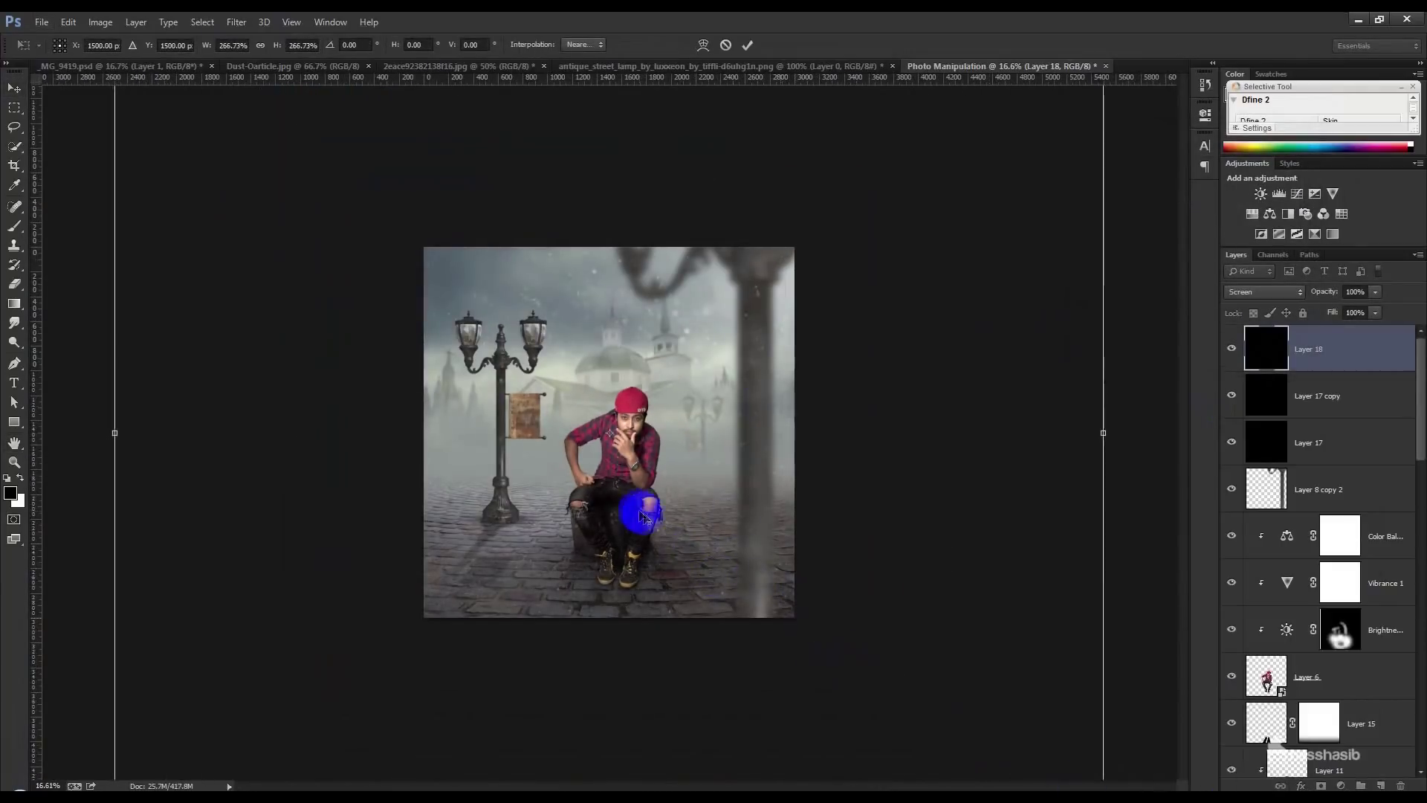
key("ctrl+minus")
key("ctrl+minus")
left_click_drag(748, 559, 812, 36)
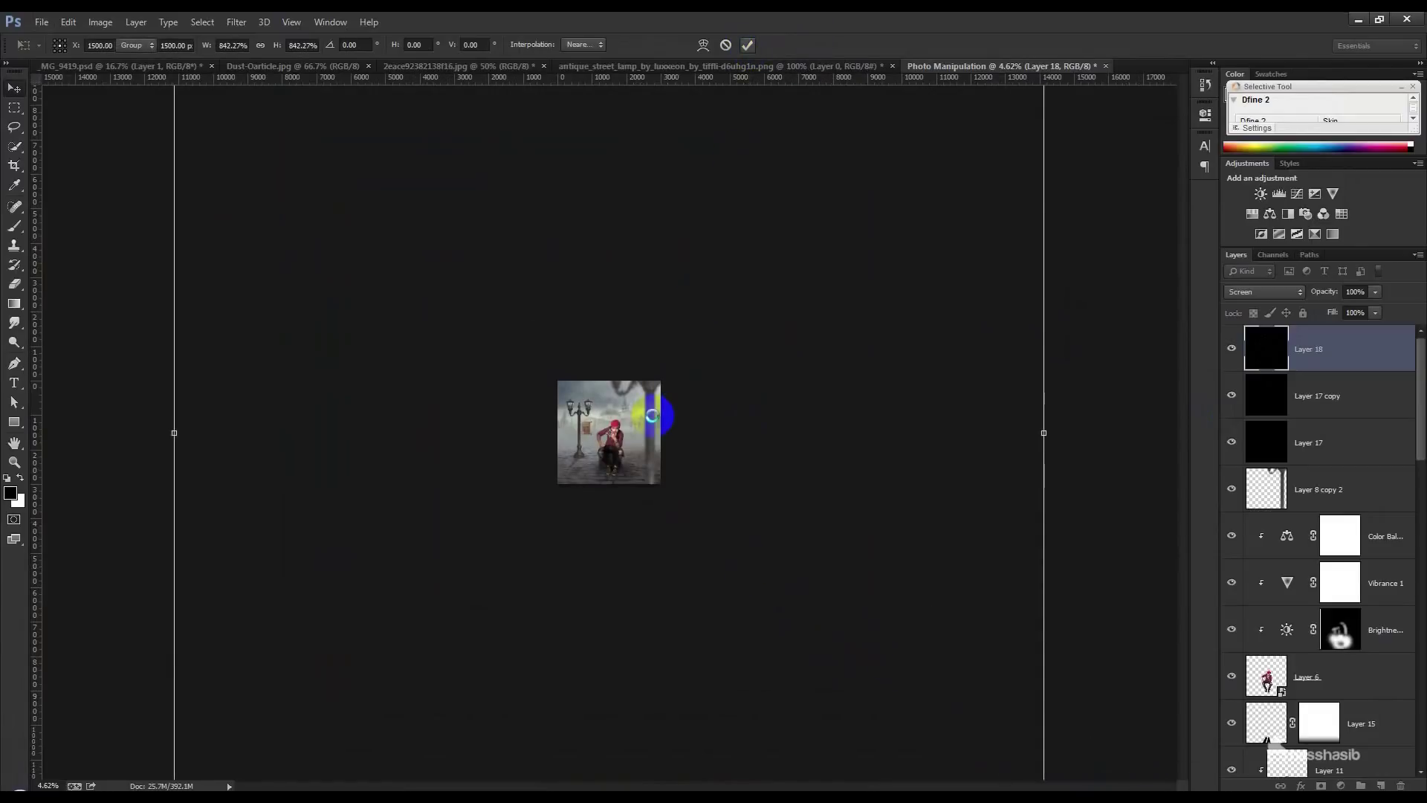
key("Return")
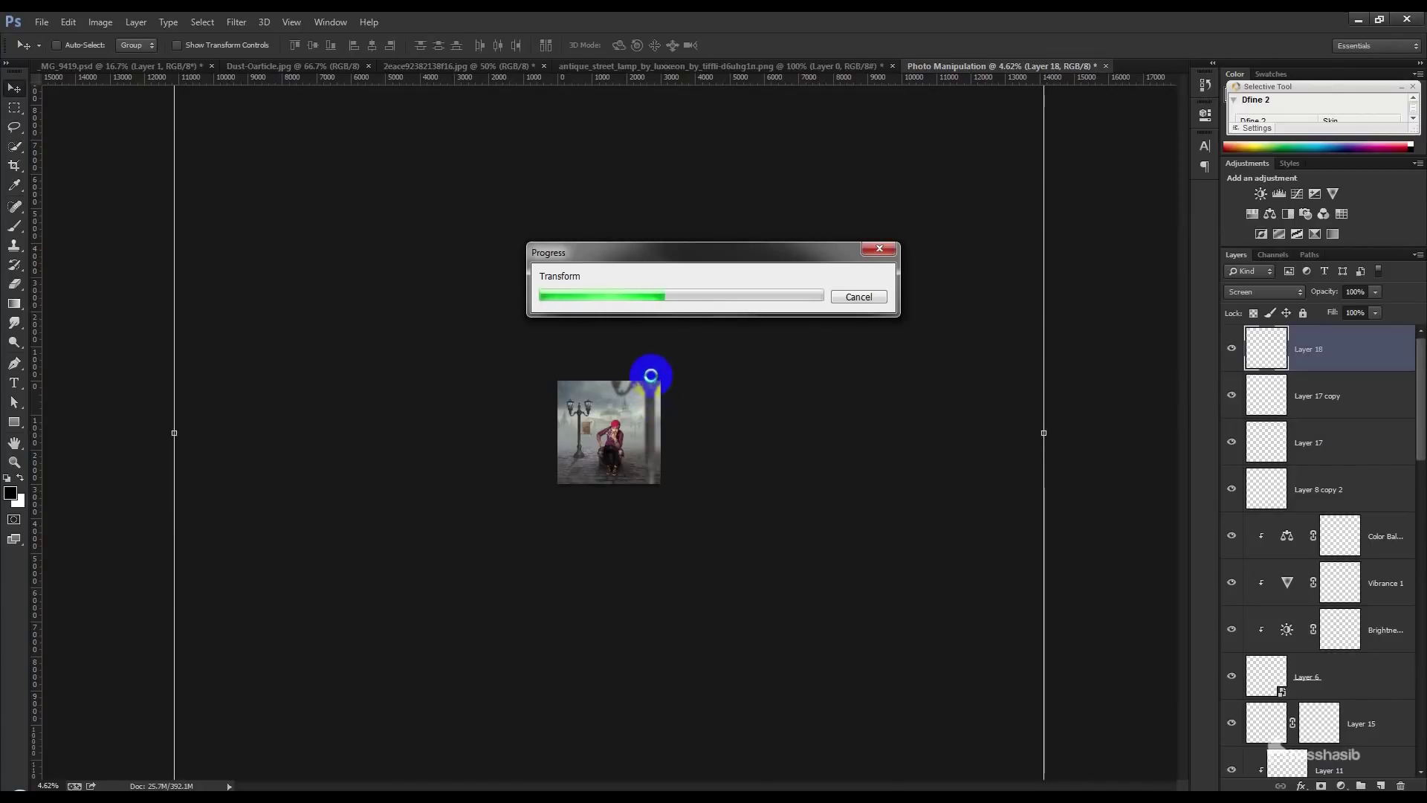
key("ctrl+plus")
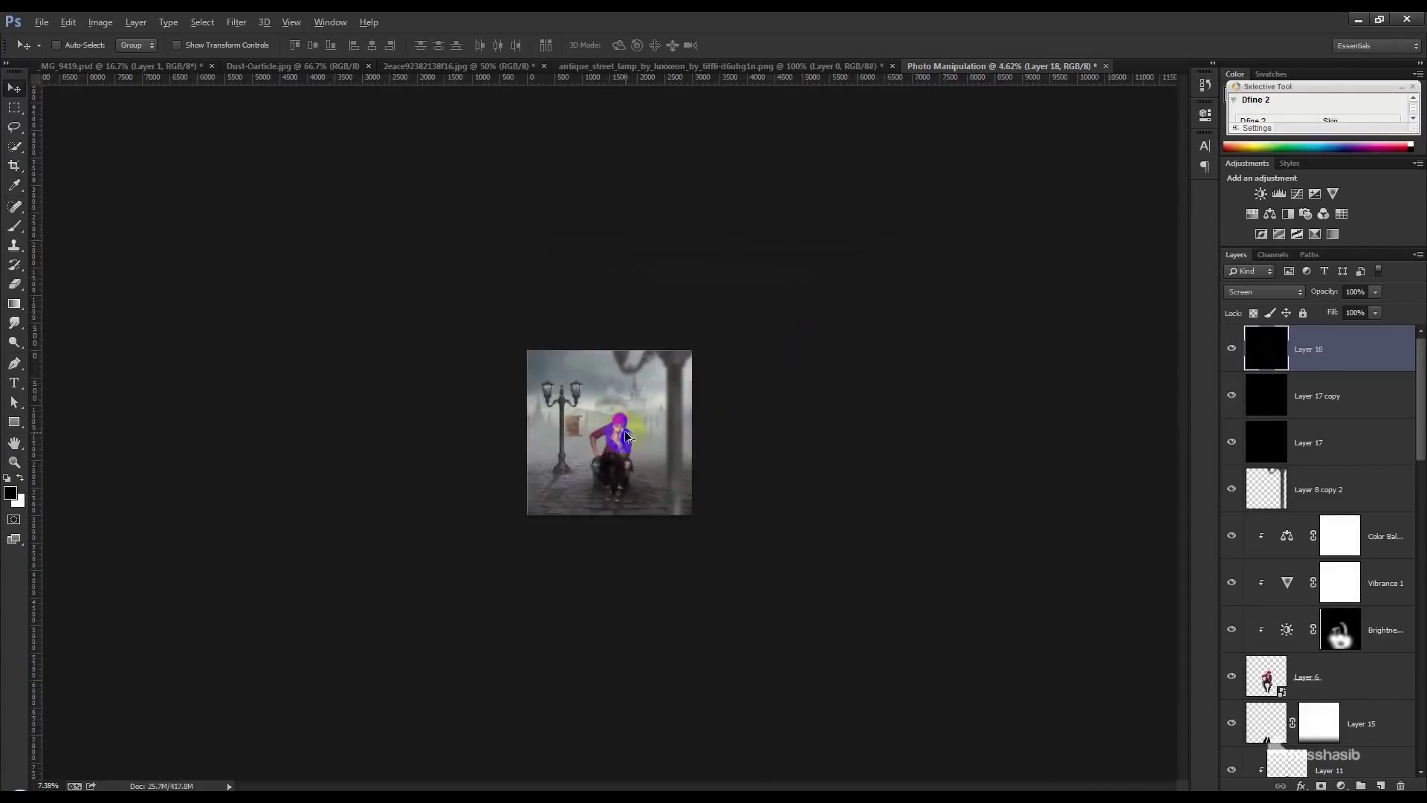
scroll(626, 436, "up", 5)
scroll(626, 424, "down", 2)
scroll(625, 414, "up", 1)
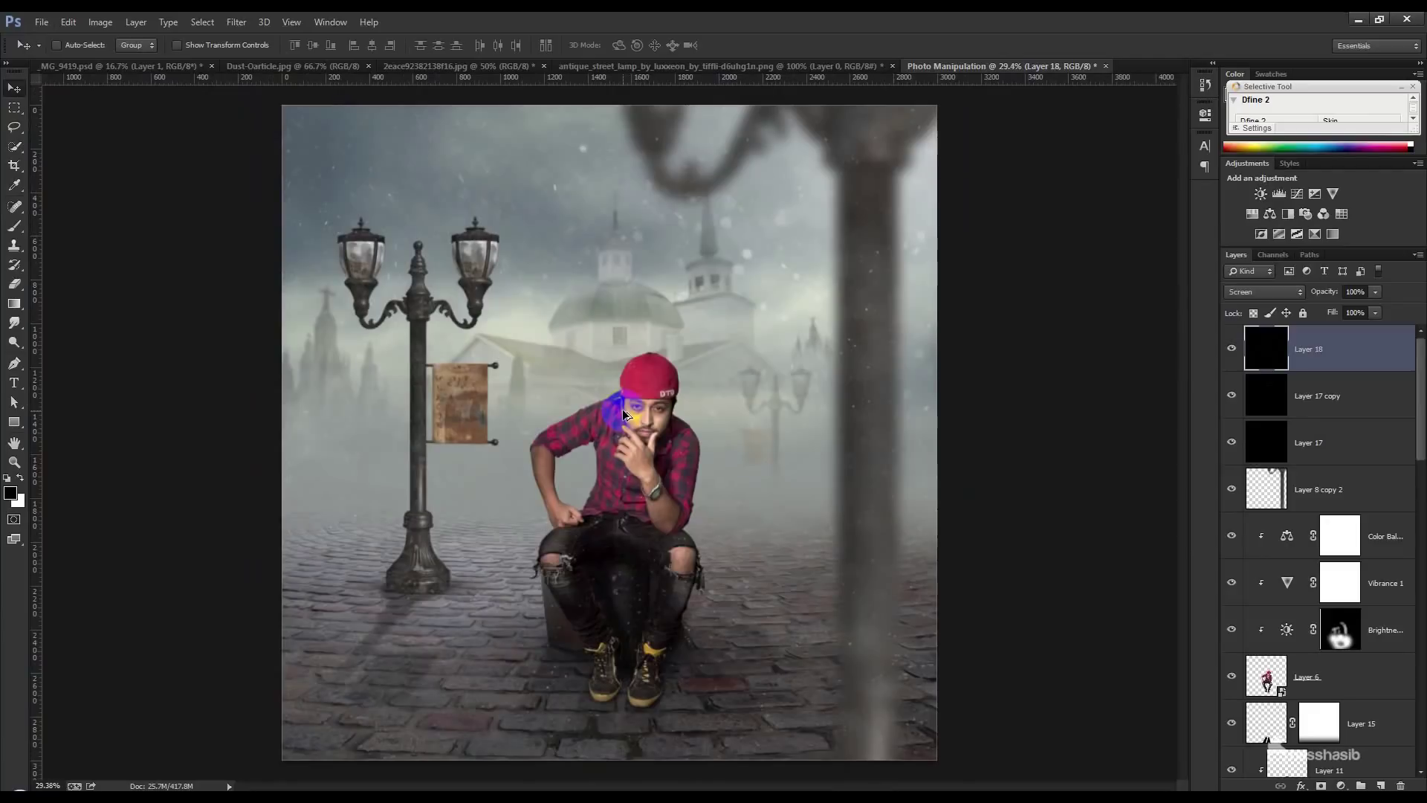
scroll(714, 482, "down", 1)
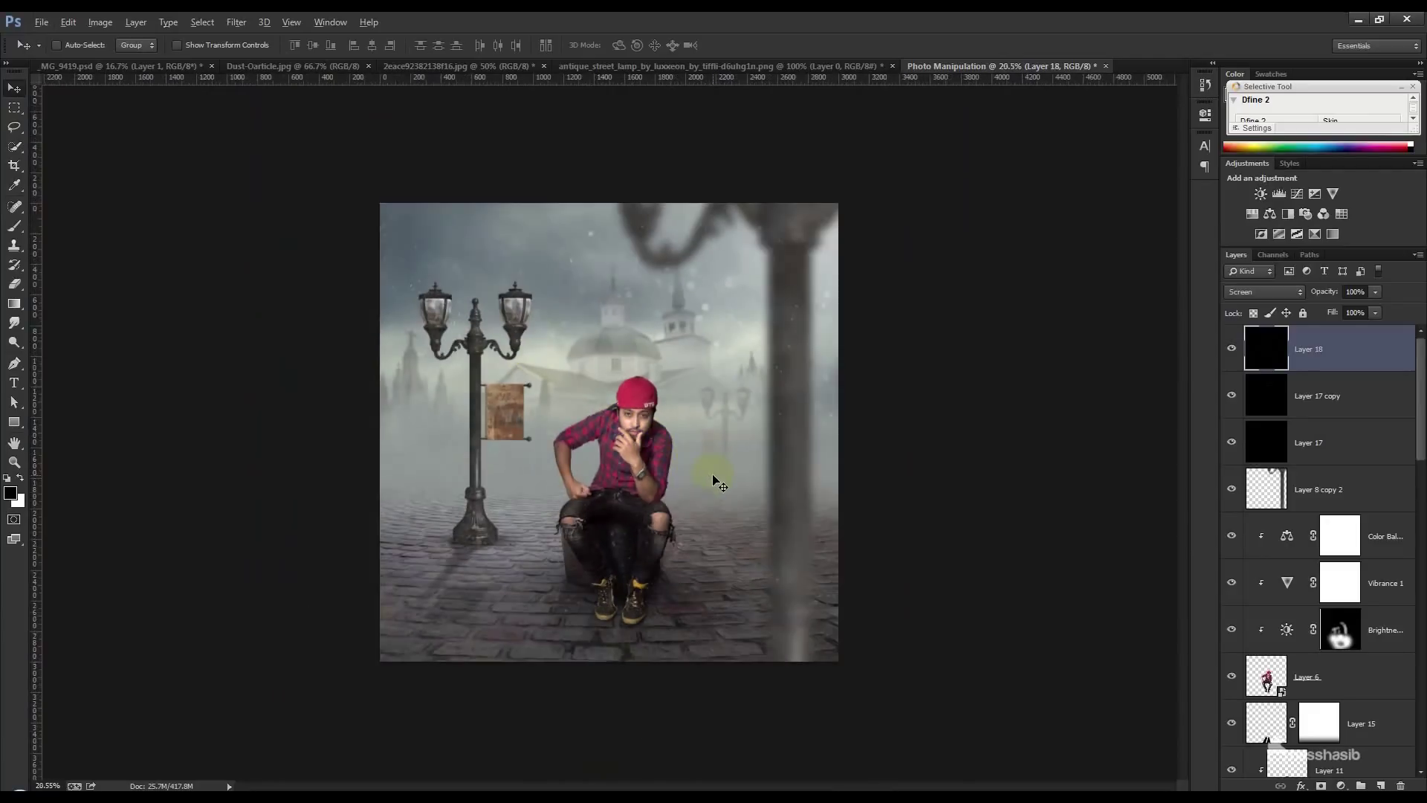
- Select a square patch of the particle layer and set it back to Screen
left_click(14, 108)
left_click_drag(389, 208, 577, 340)
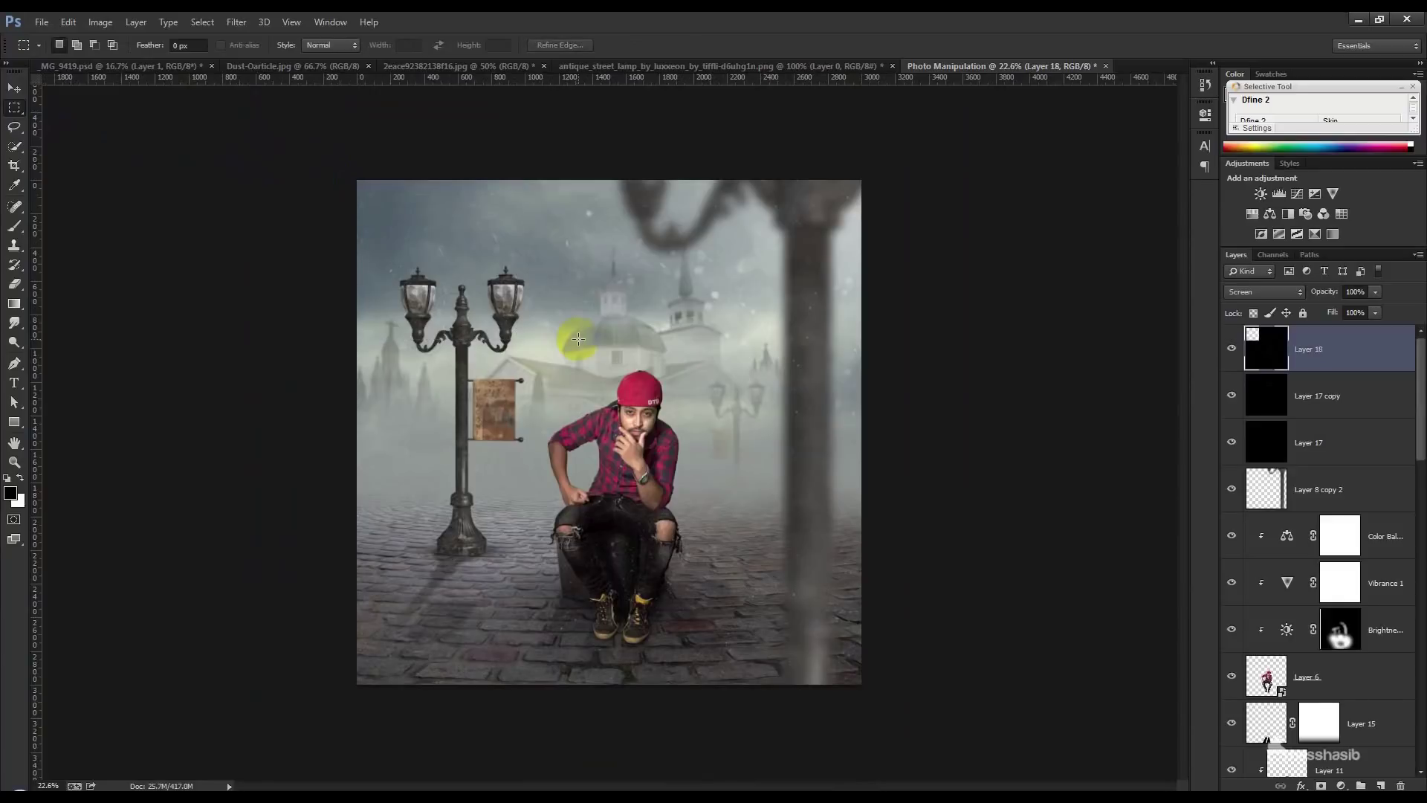
left_click(1264, 291)
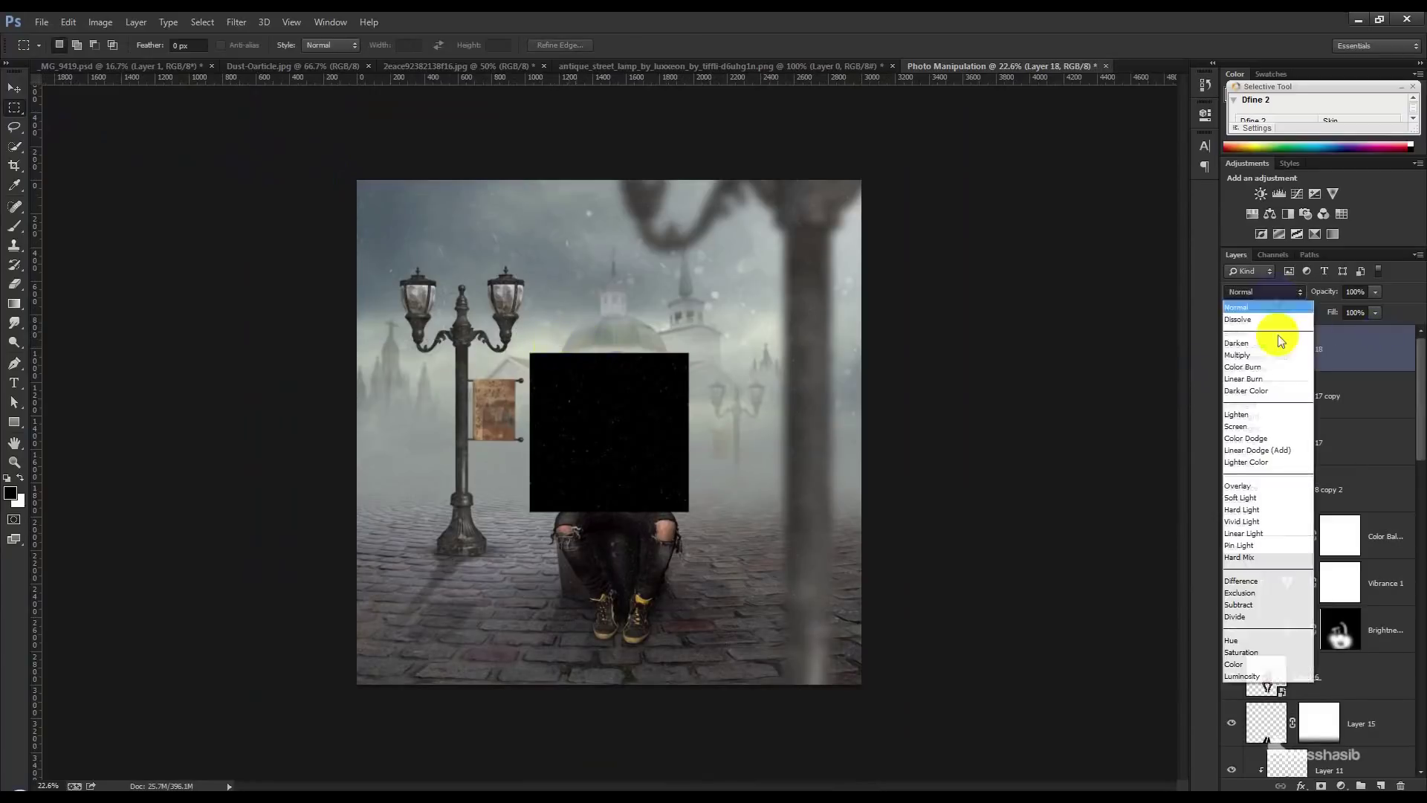
left_click(1259, 418)
- Move the particle patch to the top-left and scale it to about 834%
left_click(14, 89)
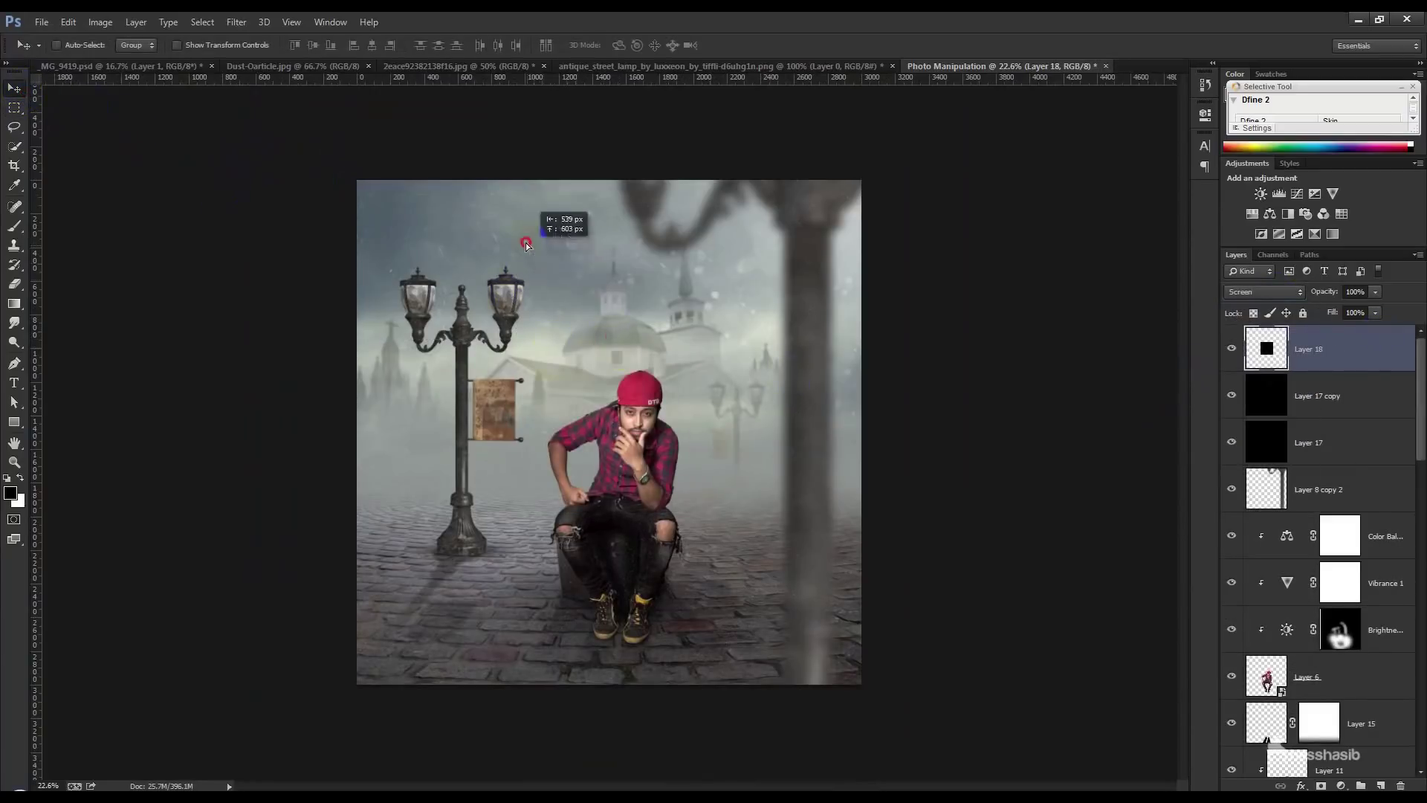
key("ctrl+t")
left_click_drag(470, 217, 413, 206)
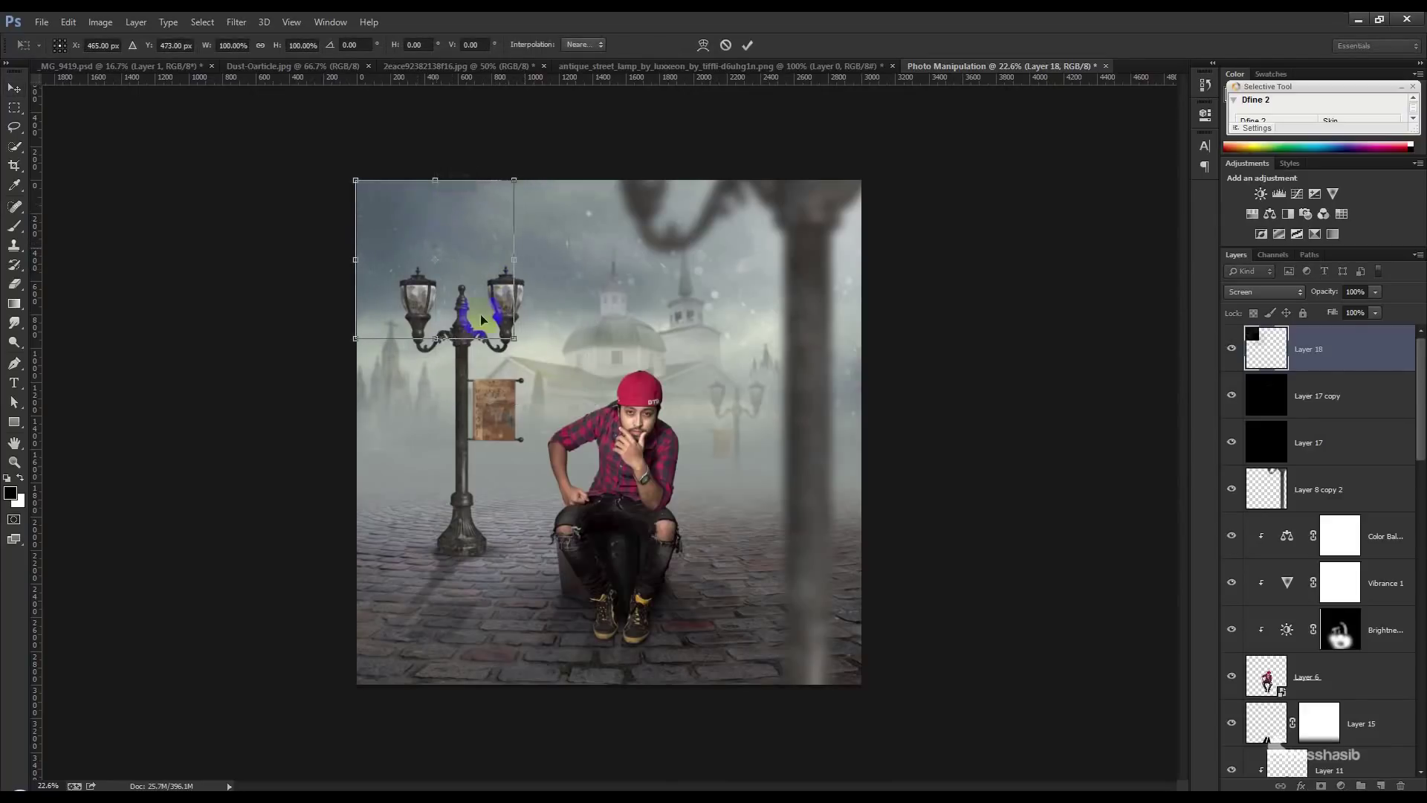
left_click_drag(526, 338, 1038, 736)
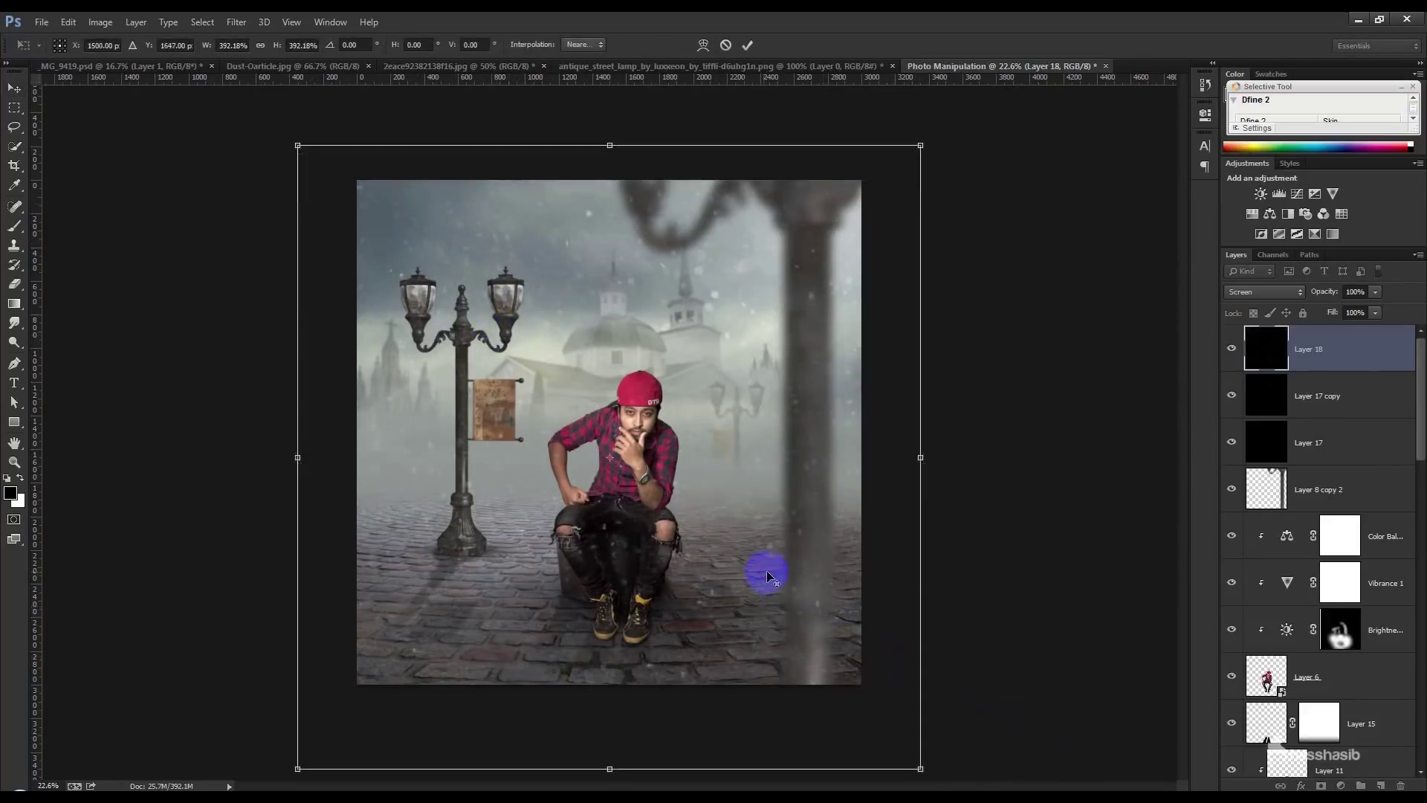
scroll(765, 573, "down", 3)
mouse_move(762, 595)
left_mouse_down()
mouse_move(978, 725)
mouse_move(780, 600)
left_mouse_up()
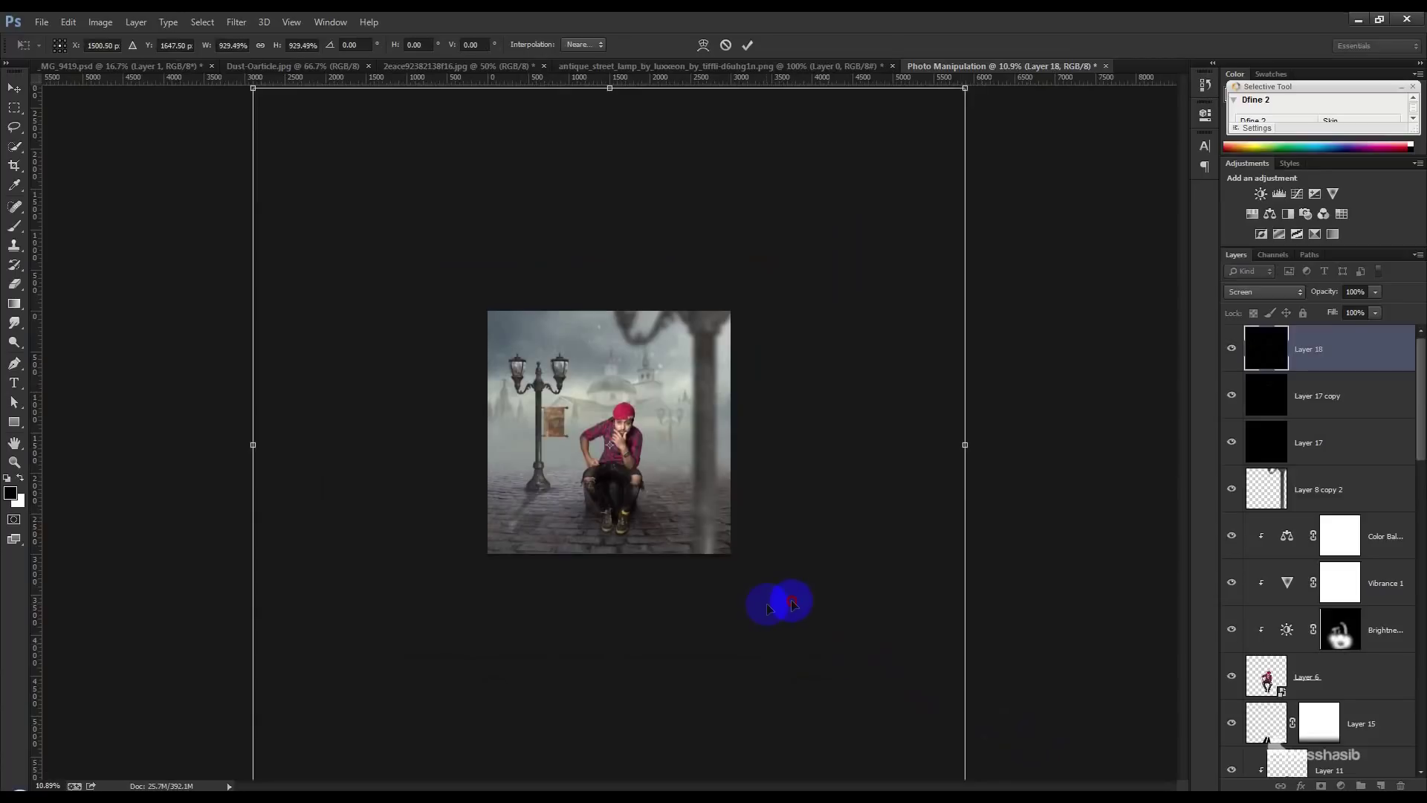
key("Return")
key("ctrl+0")
left_click_drag(661, 484, 668, 487)
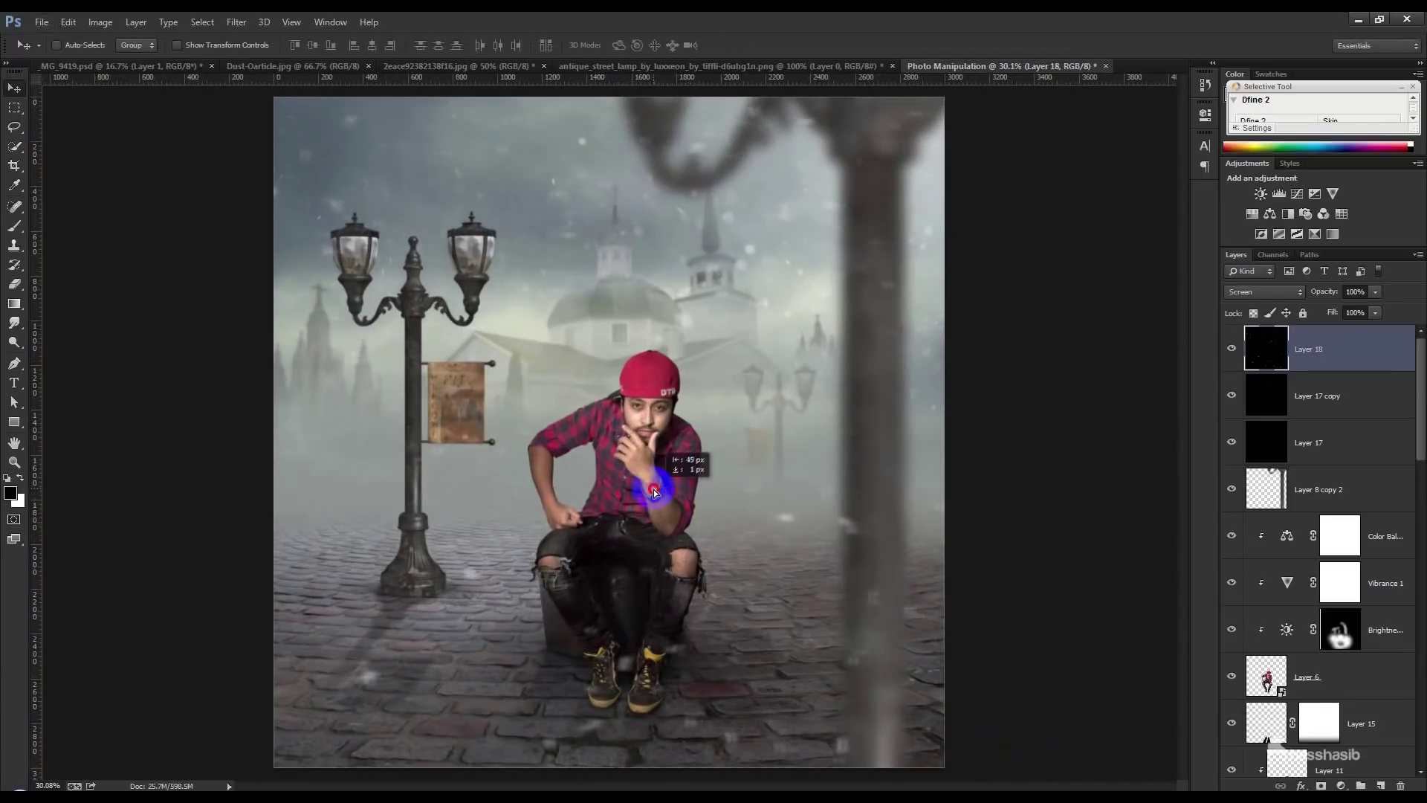
- Soften the enlarged particles with a 0.8-pixel Gaussian Blur
left_click(231, 25)
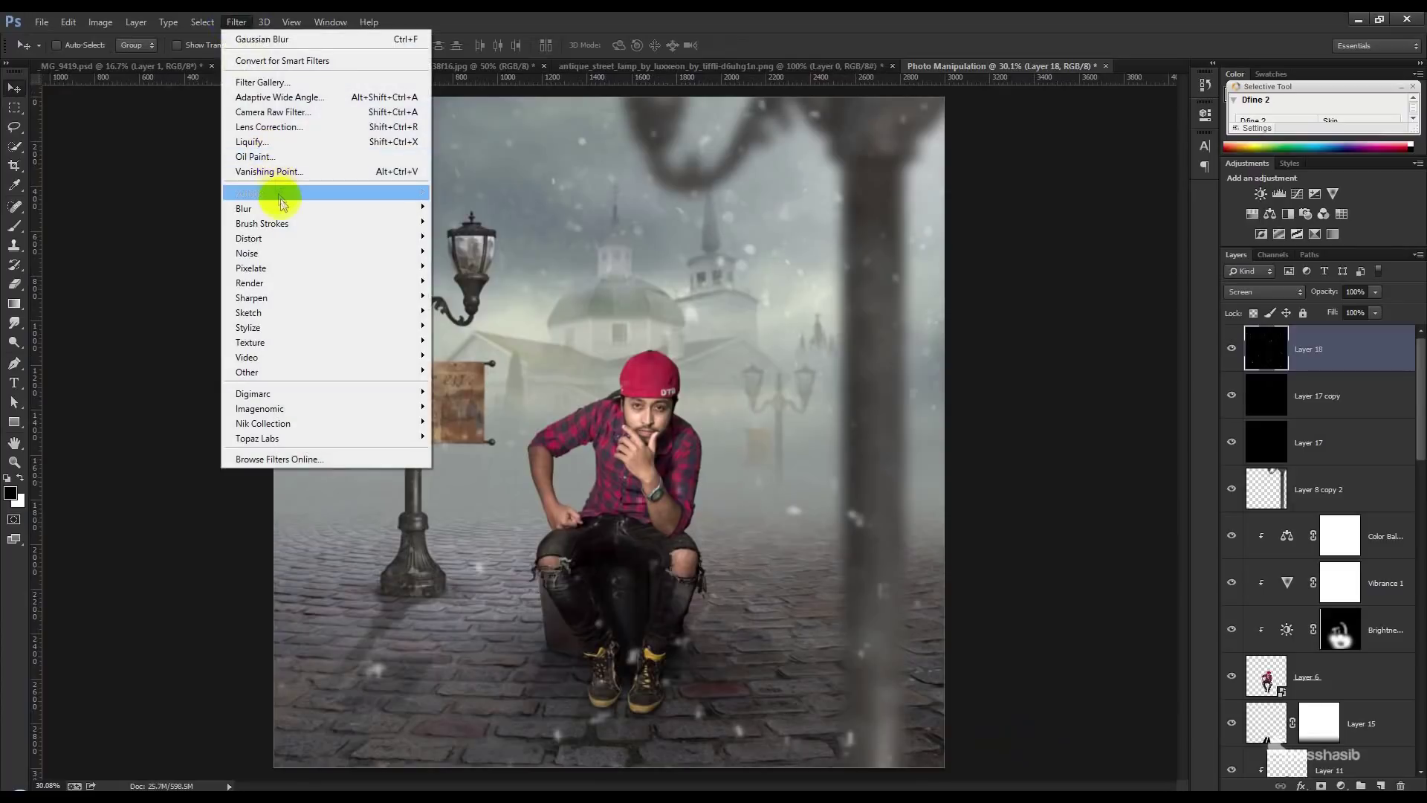
left_click(491, 319)
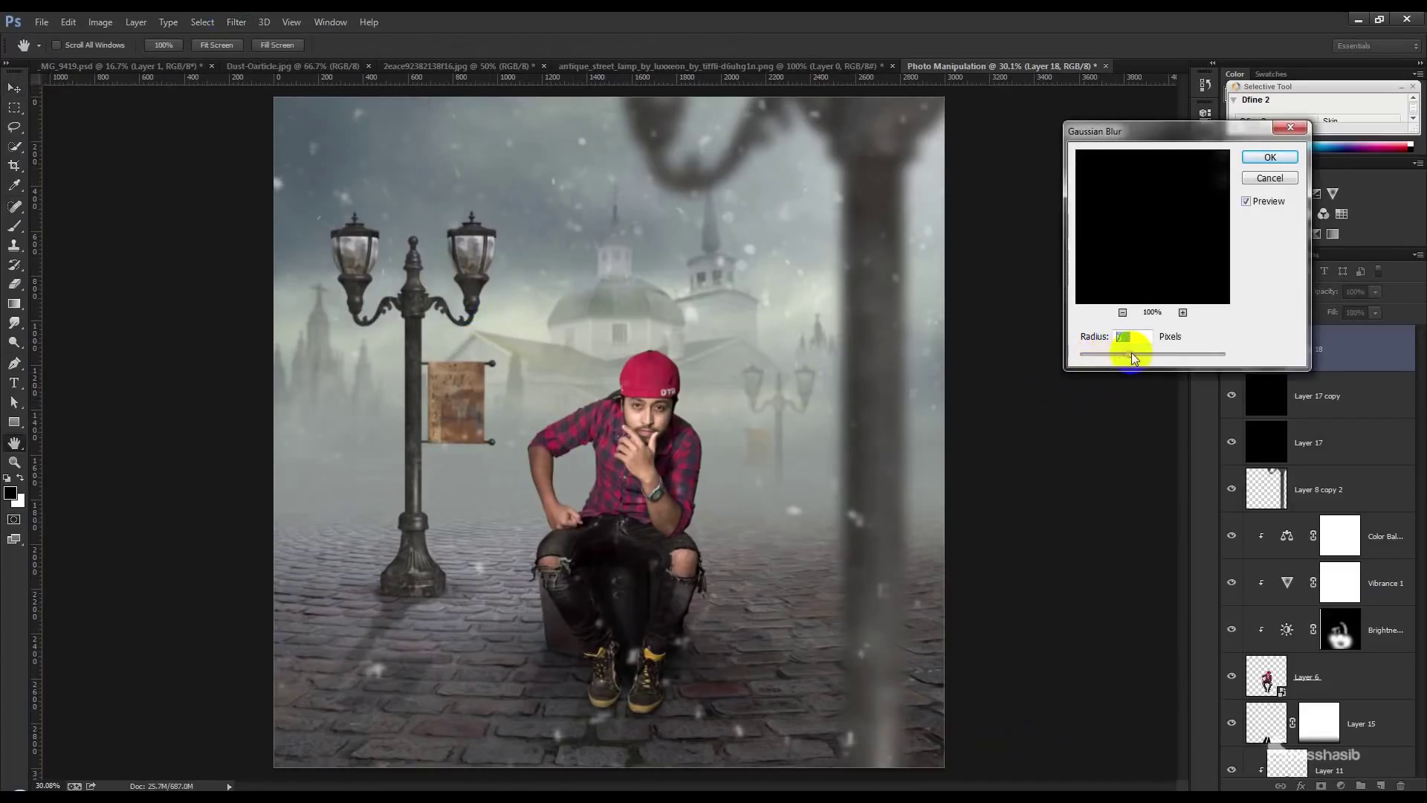
left_click(1269, 157)
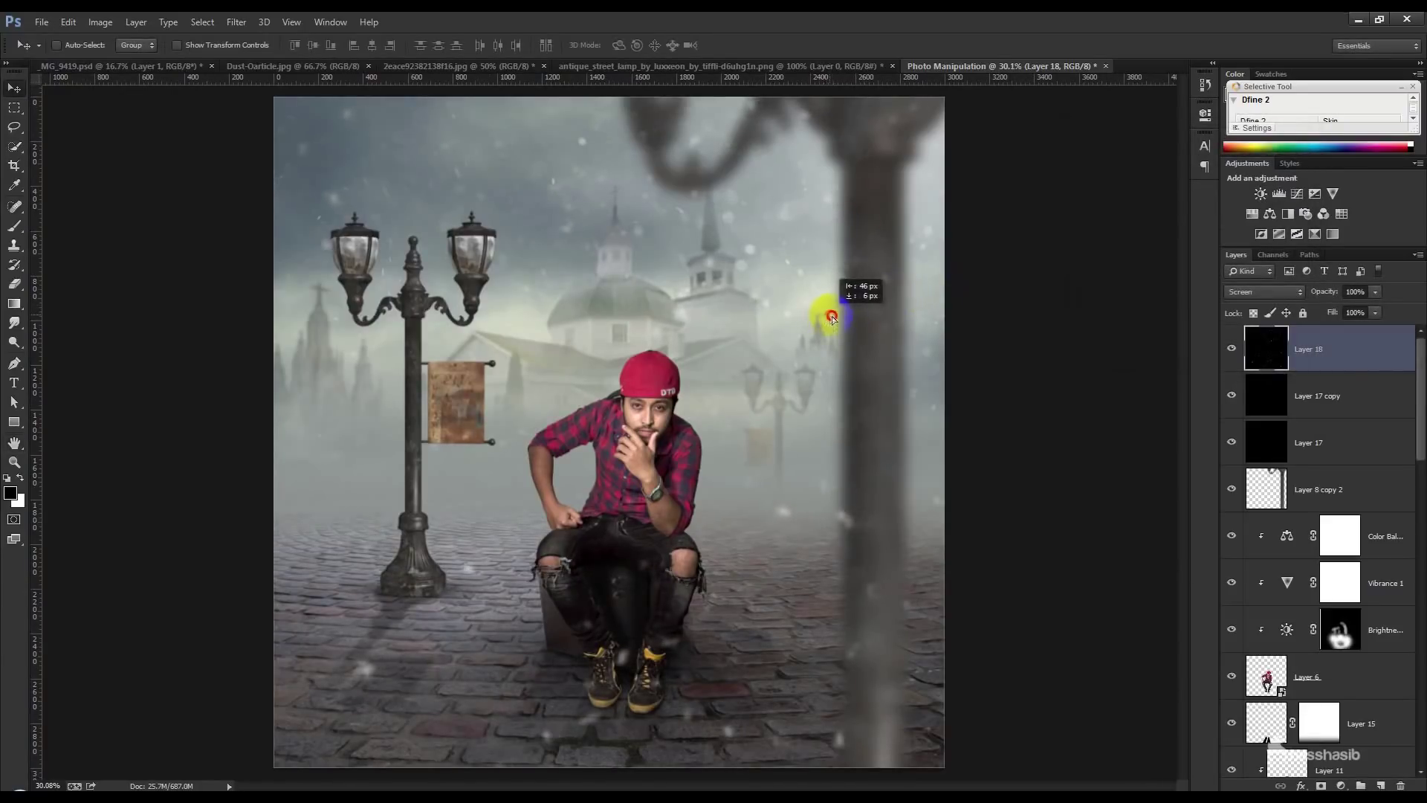
left_click(1341, 786)
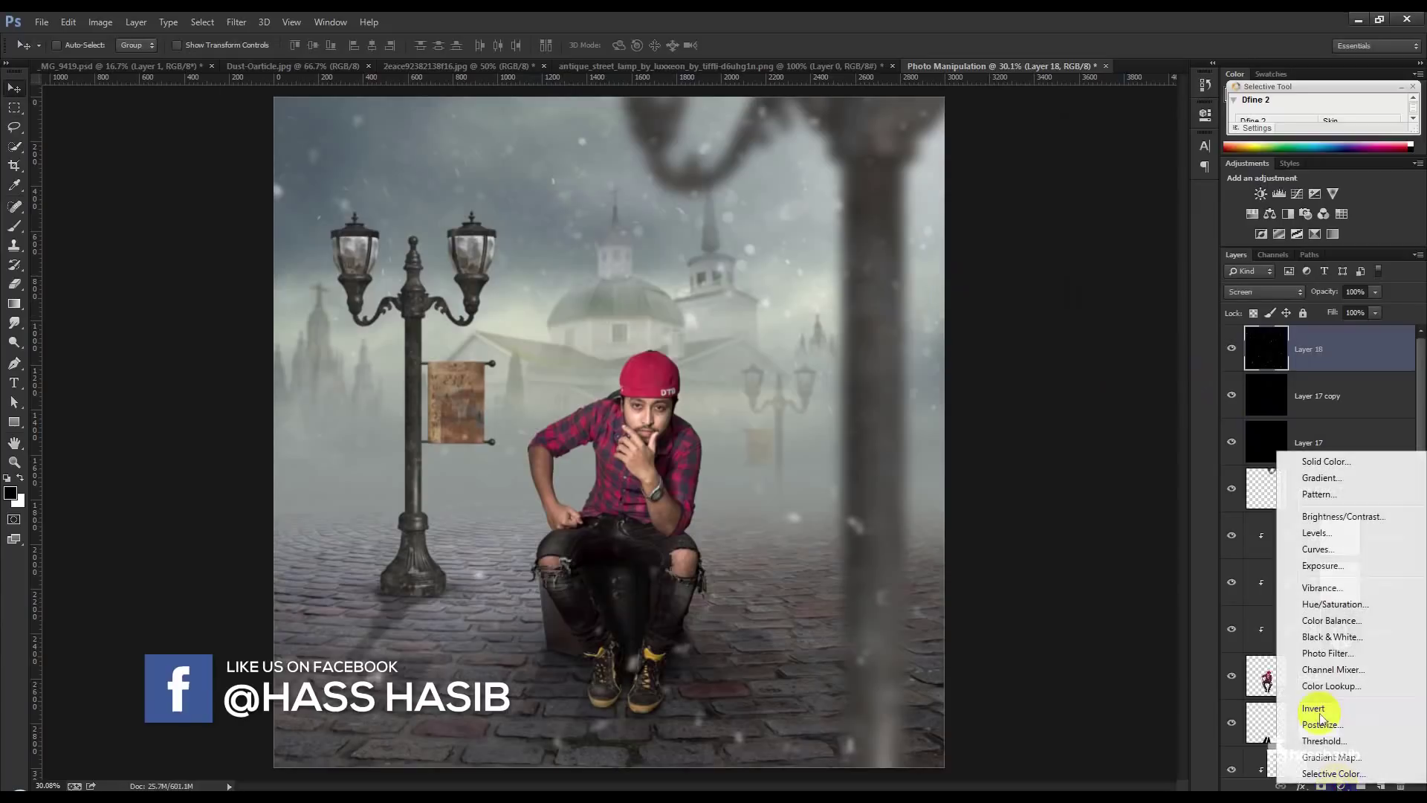
- Add a reversed radial Violet, Orange Gradient Fill layer
left_click(1320, 478)
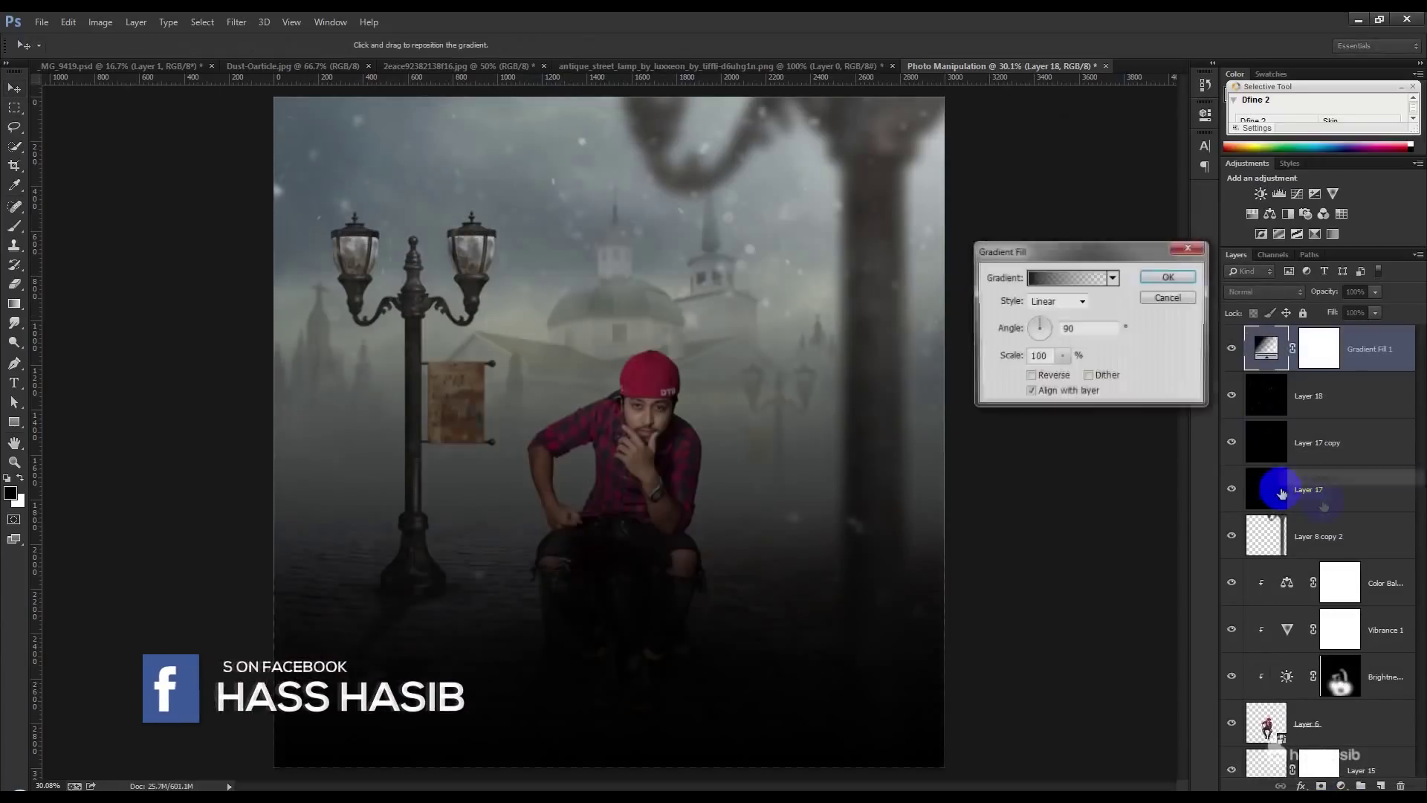
left_click(1113, 278)
left_click(1096, 307)
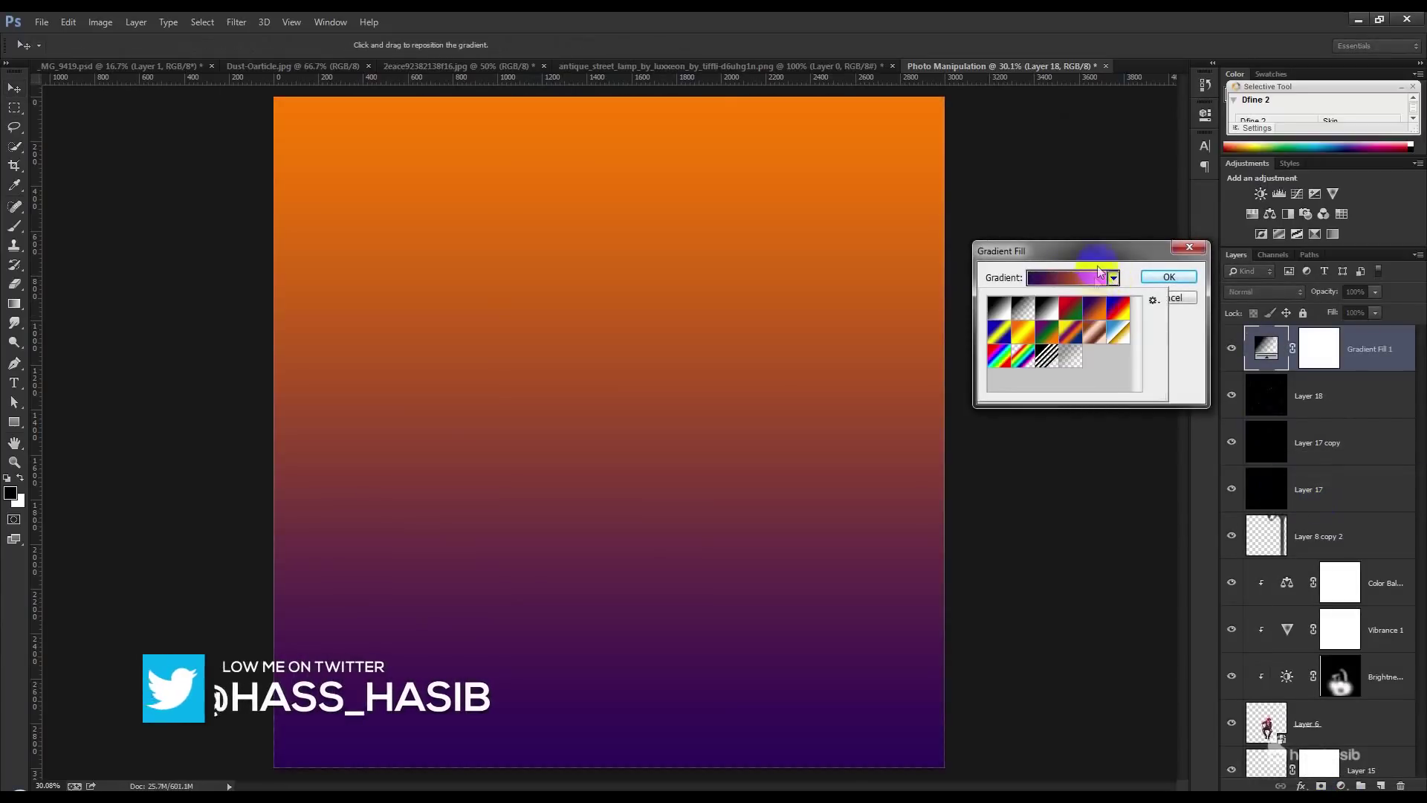
left_click(1081, 301)
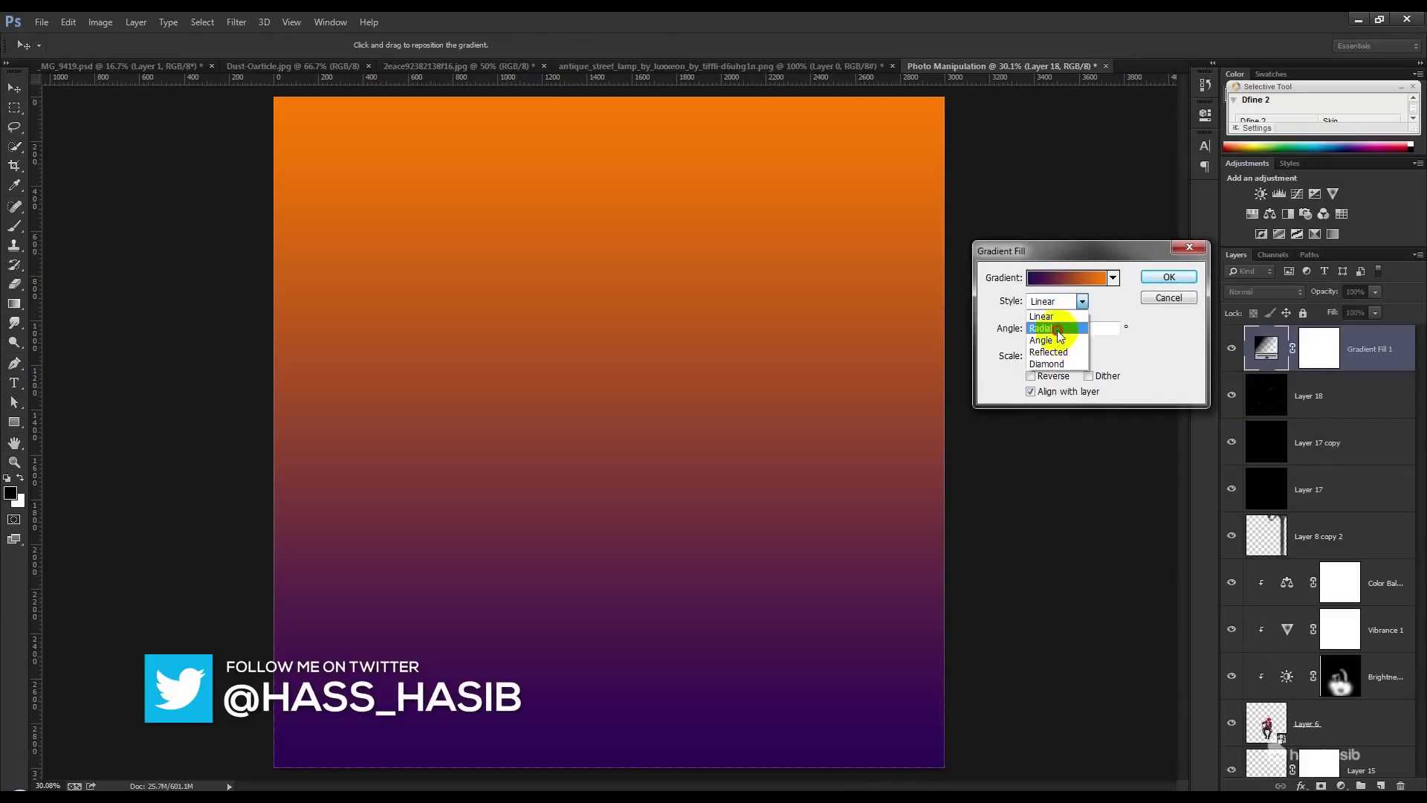
left_click(1040, 328)
left_click(1031, 375)
mouse_move(663, 390)
left_mouse_down()
mouse_move(643, 372)
mouse_move(654, 392)
mouse_move(788, 325)
left_mouse_up()
left_click(1170, 277)
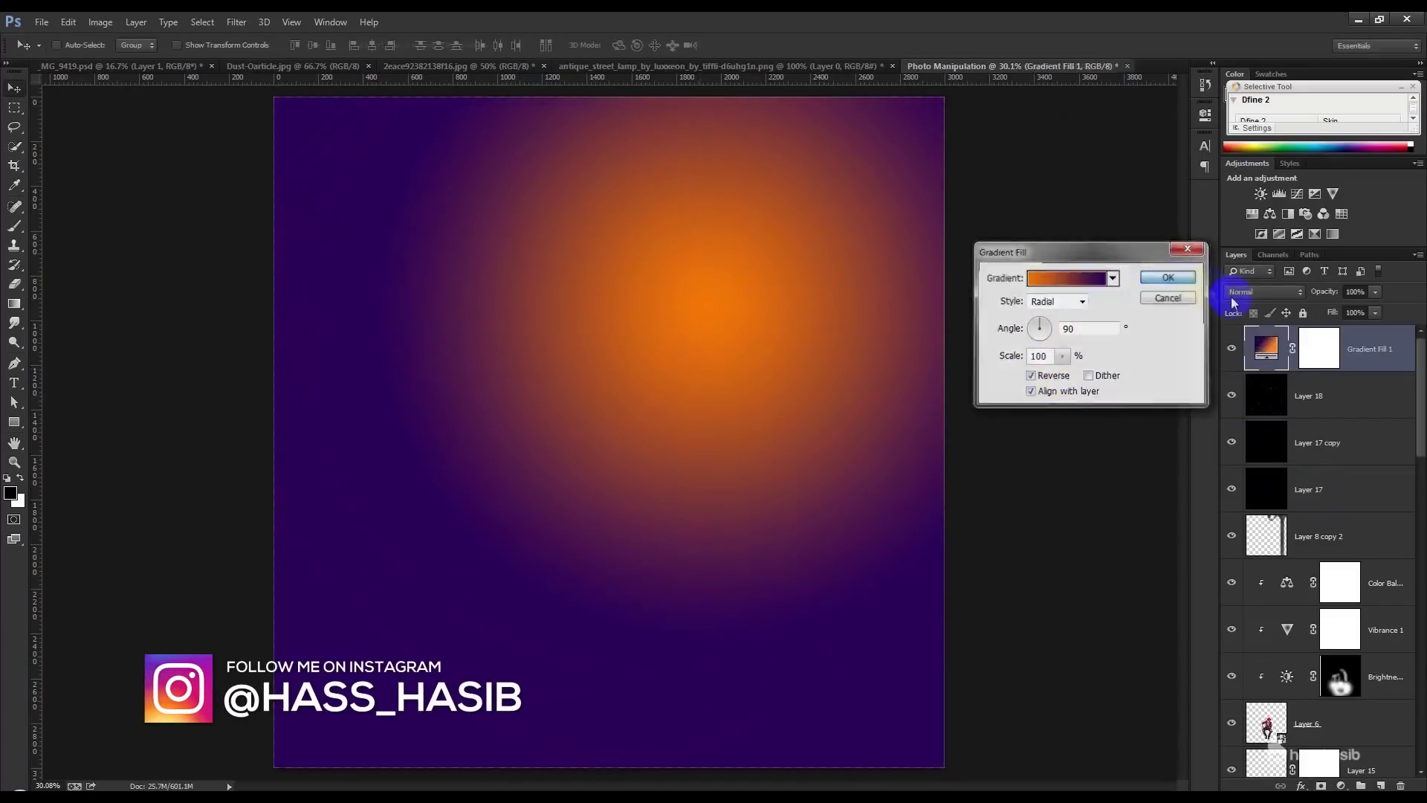
- Blend the gradient layer in Soft Light at about 67% opacity
left_click(1264, 291)
left_click(1250, 494)
left_click(1262, 348)
left_click(1263, 292)
left_click(1316, 293)
left_click_drag(1316, 293, 1295, 293)
- Reposition the warm glow's centre in the gradient fill settings
double_click(1266, 347)
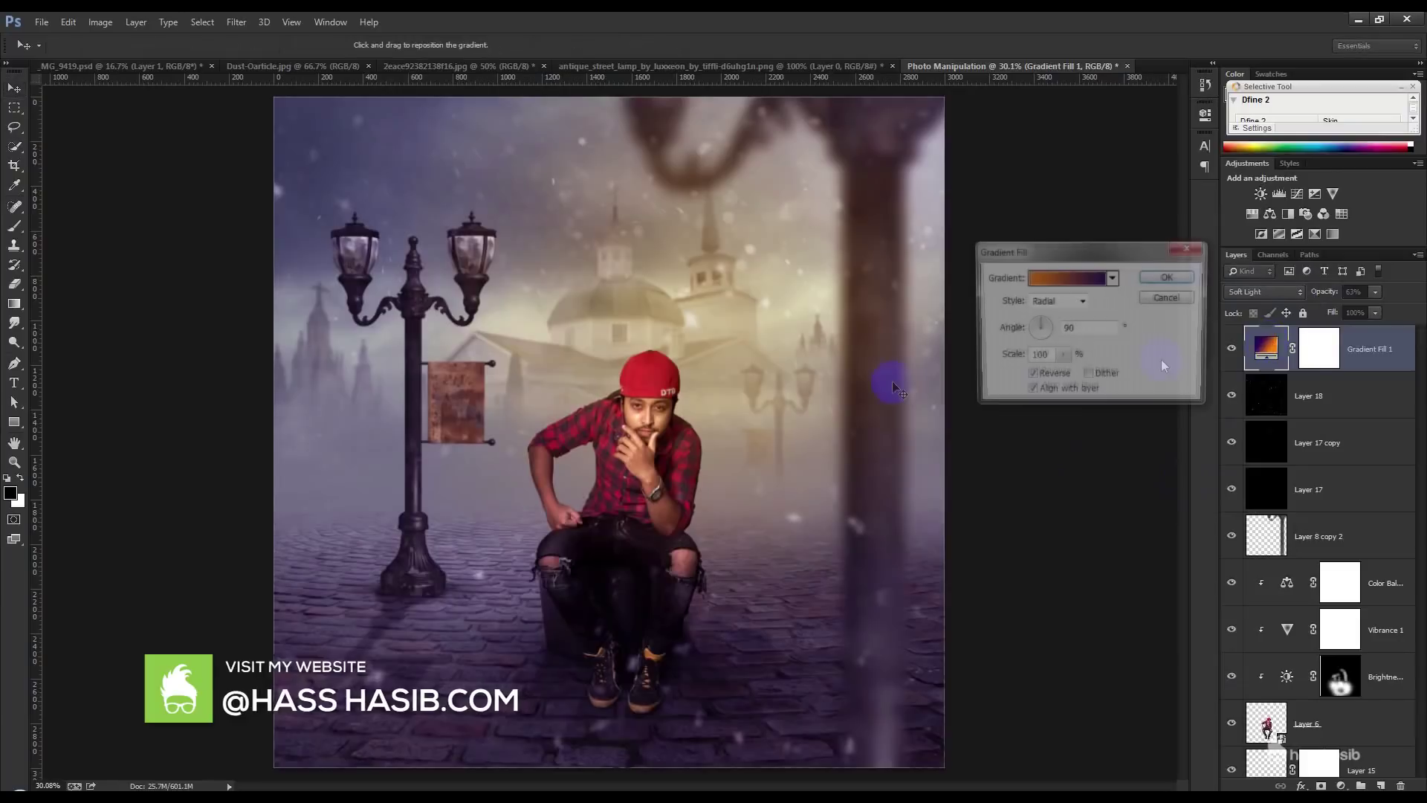
mouse_move(823, 280)
left_mouse_down()
mouse_move(860, 277)
mouse_move(608, 273)
mouse_move(503, 293)
mouse_move(833, 260)
left_mouse_up()
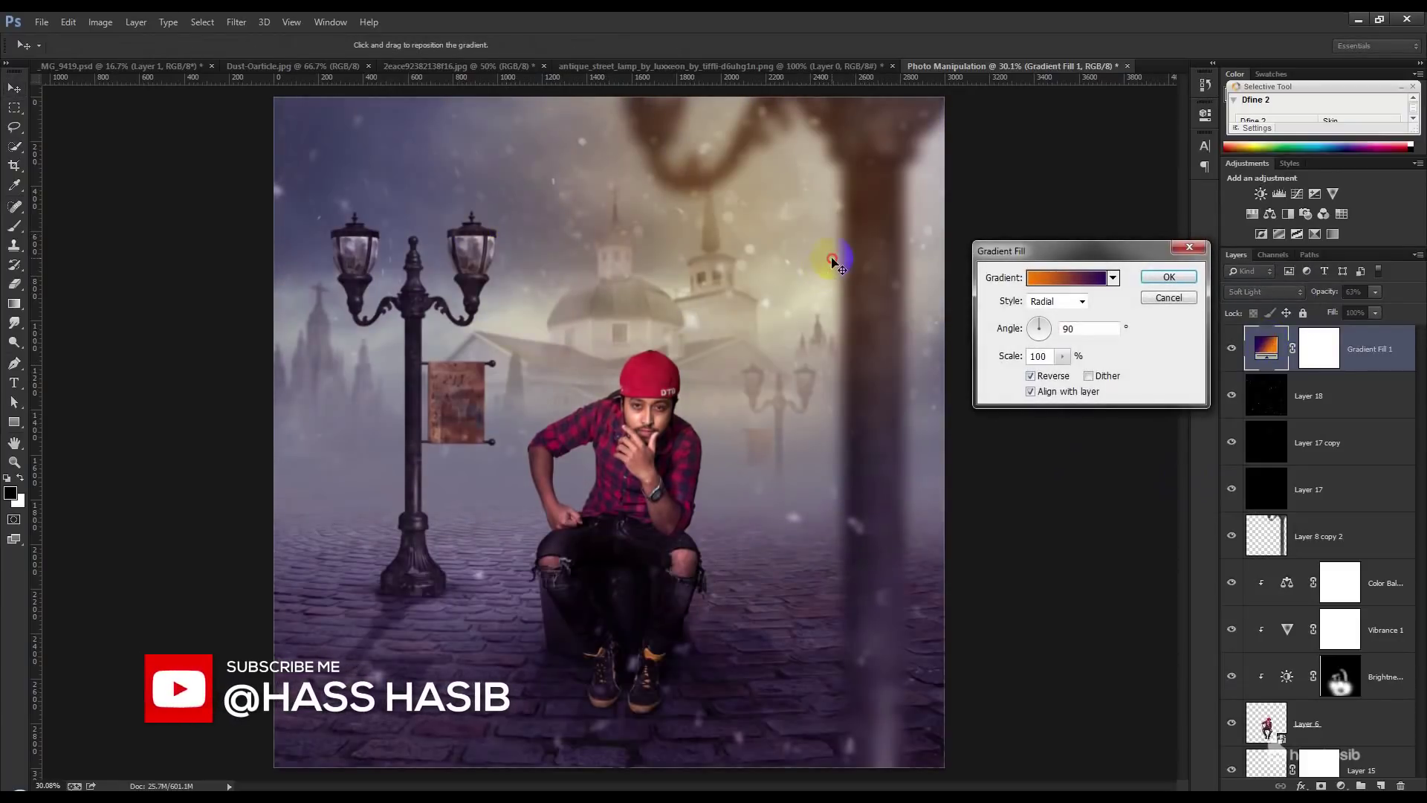
left_click(1093, 277)
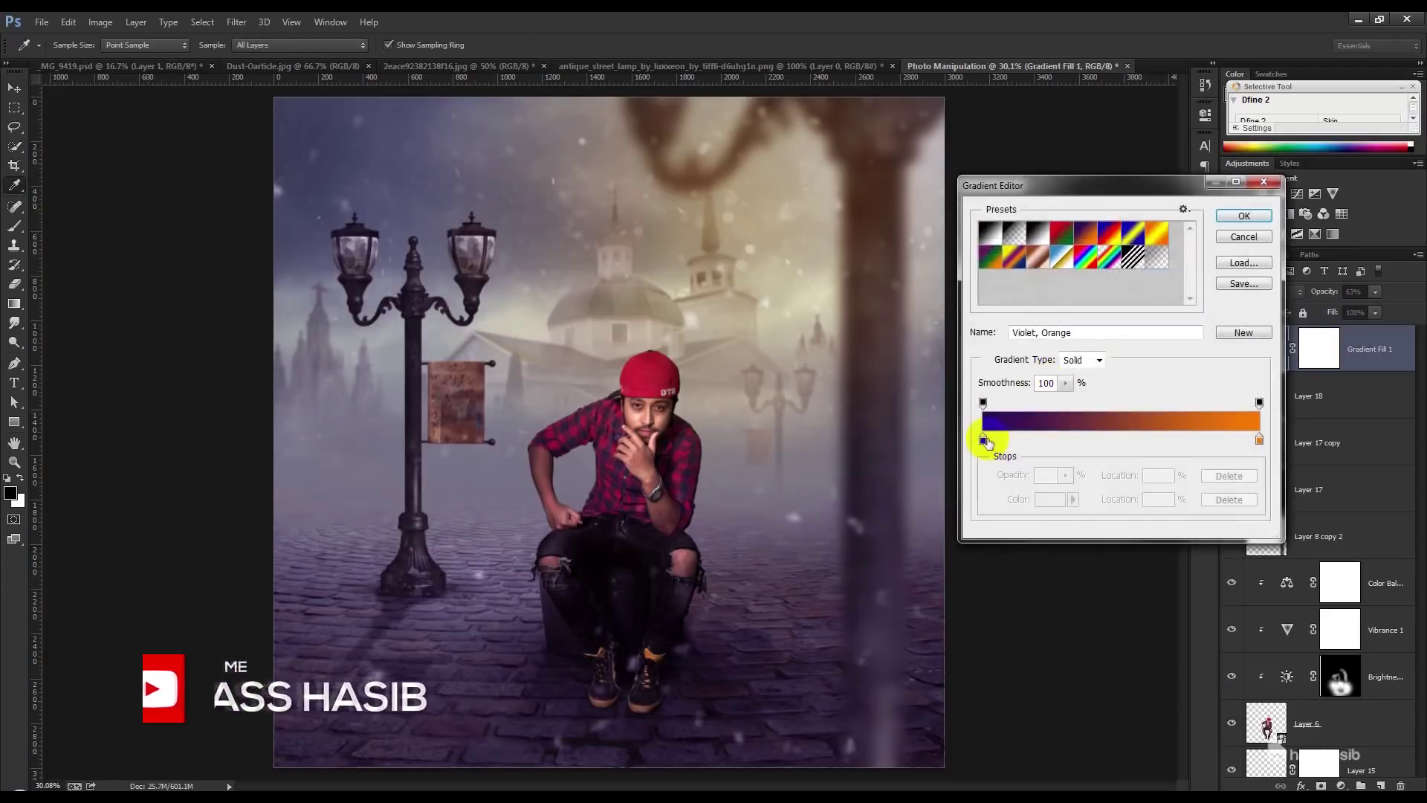
- Recolour the left violet gradient stop to a dark teal
left_click(984, 440)
double_click(983, 440)
left_click_drag(1013, 171, 1018, 170)
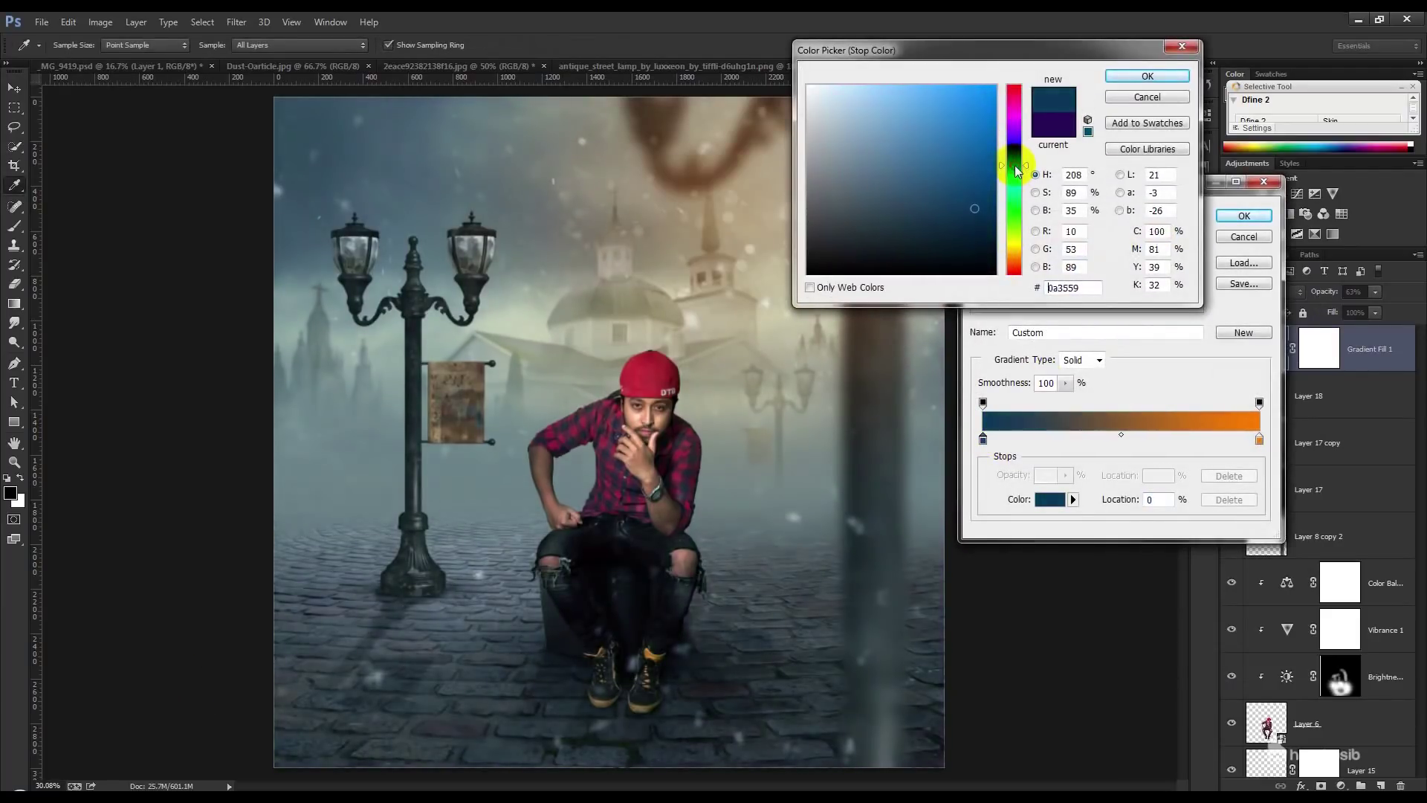
left_click_drag(939, 181, 880, 228)
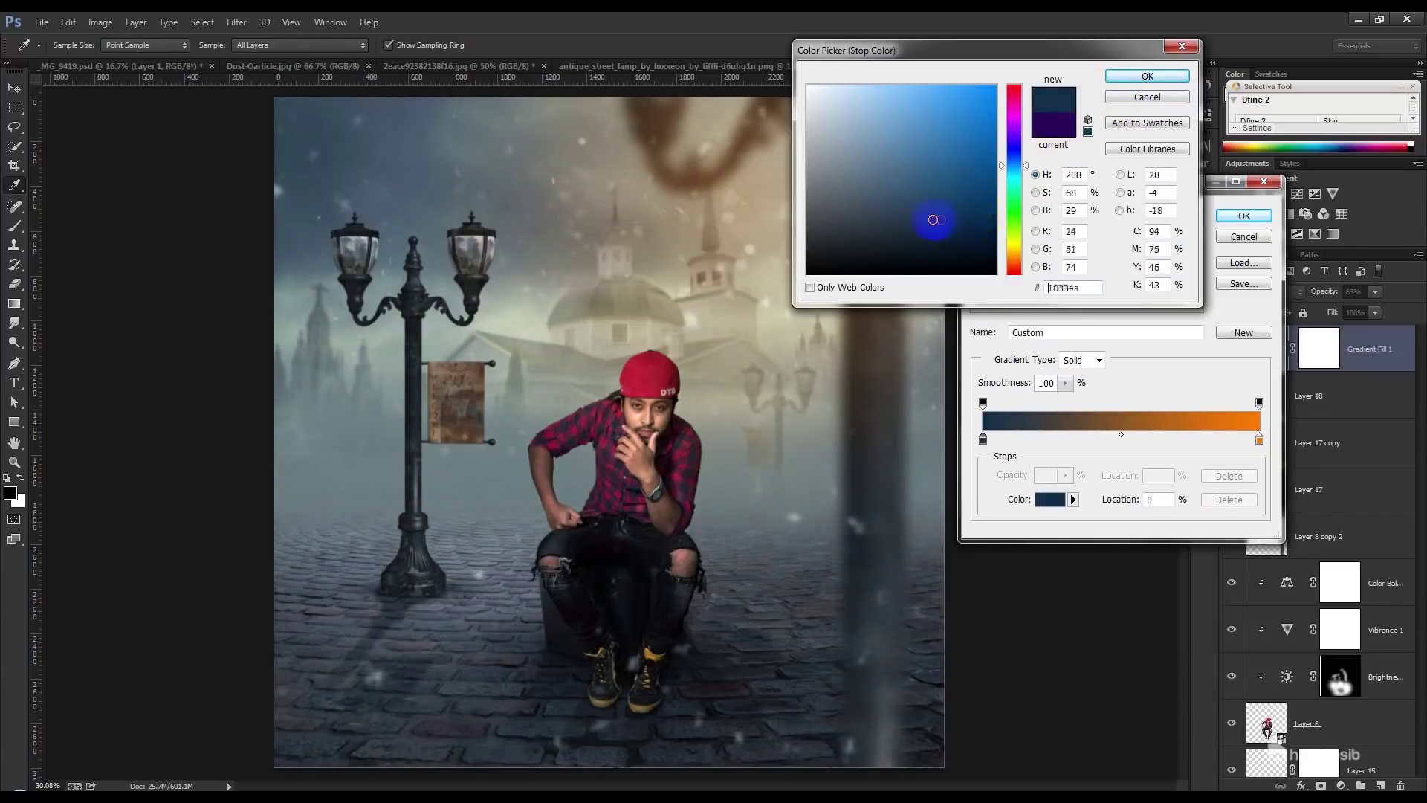
mouse_move(1010, 245)
left_mouse_down()
mouse_move(1016, 150)
mouse_move(1017, 264)
mouse_move(1017, 153)
mouse_move(1018, 181)
left_mouse_up()
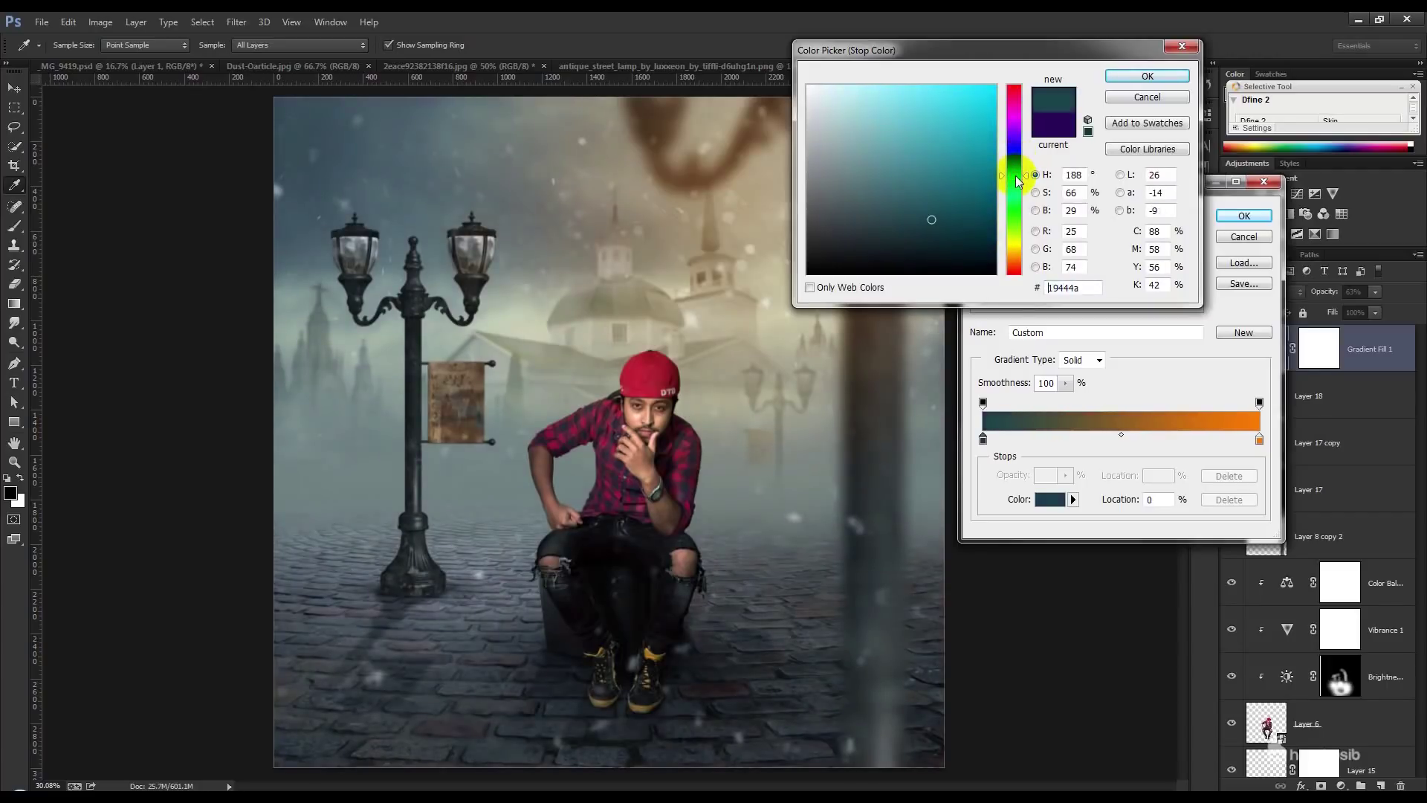
mouse_move(910, 197)
left_mouse_down()
mouse_move(892, 207)
mouse_move(962, 223)
mouse_move(964, 245)
mouse_move(942, 209)
mouse_move(900, 220)
left_mouse_up()
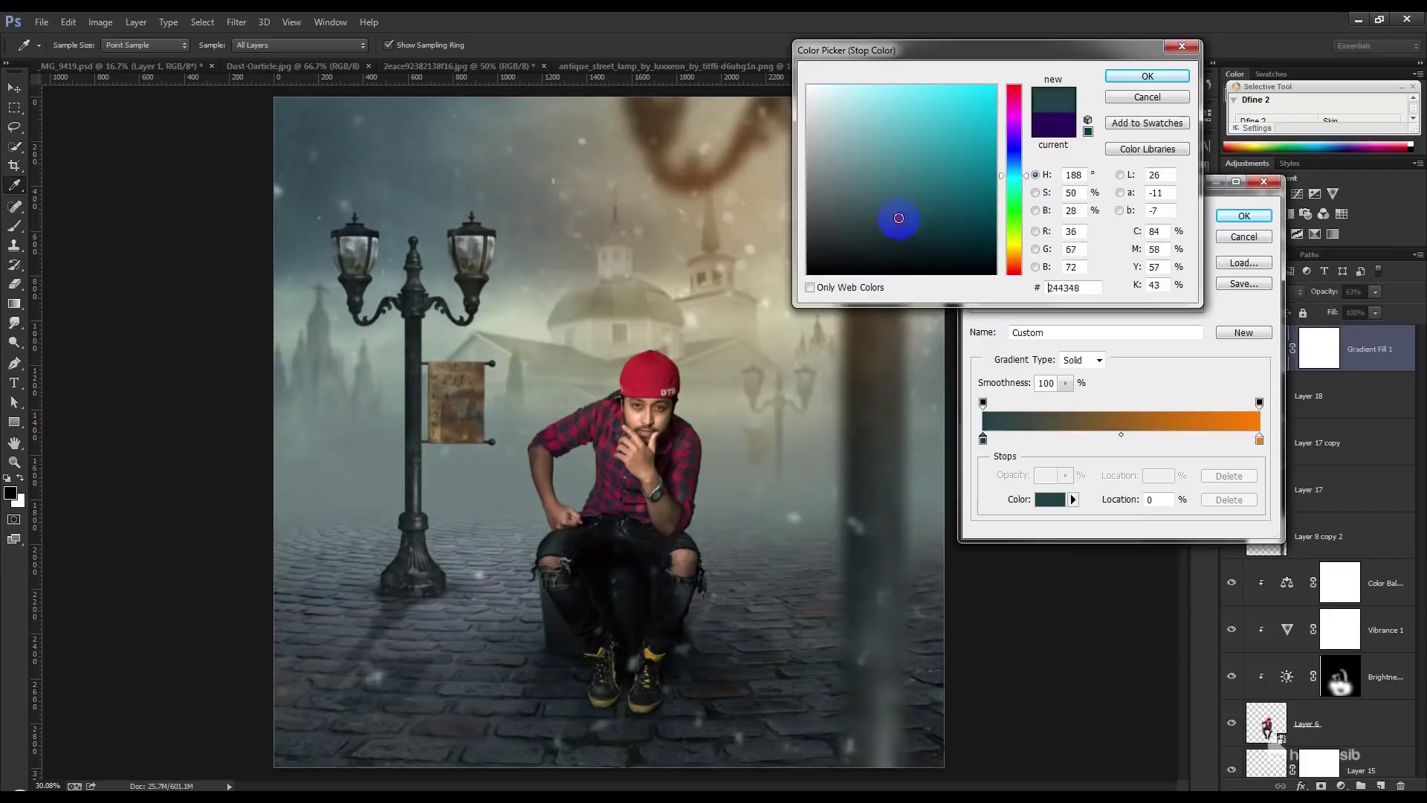
left_click(1129, 77)
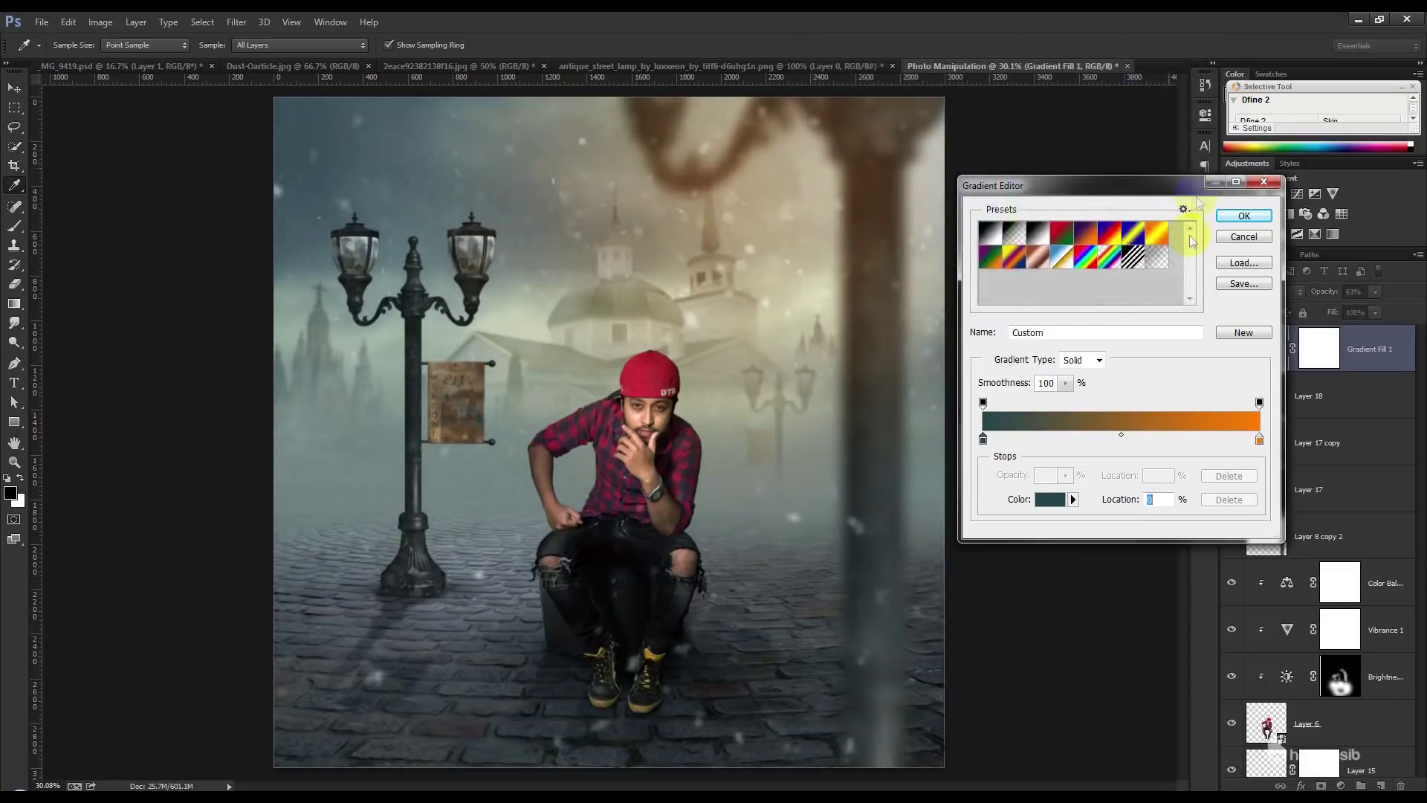
- Make the right stop lighter orange, refine the left to teal #264c52, and confirm
double_click(1259, 441)
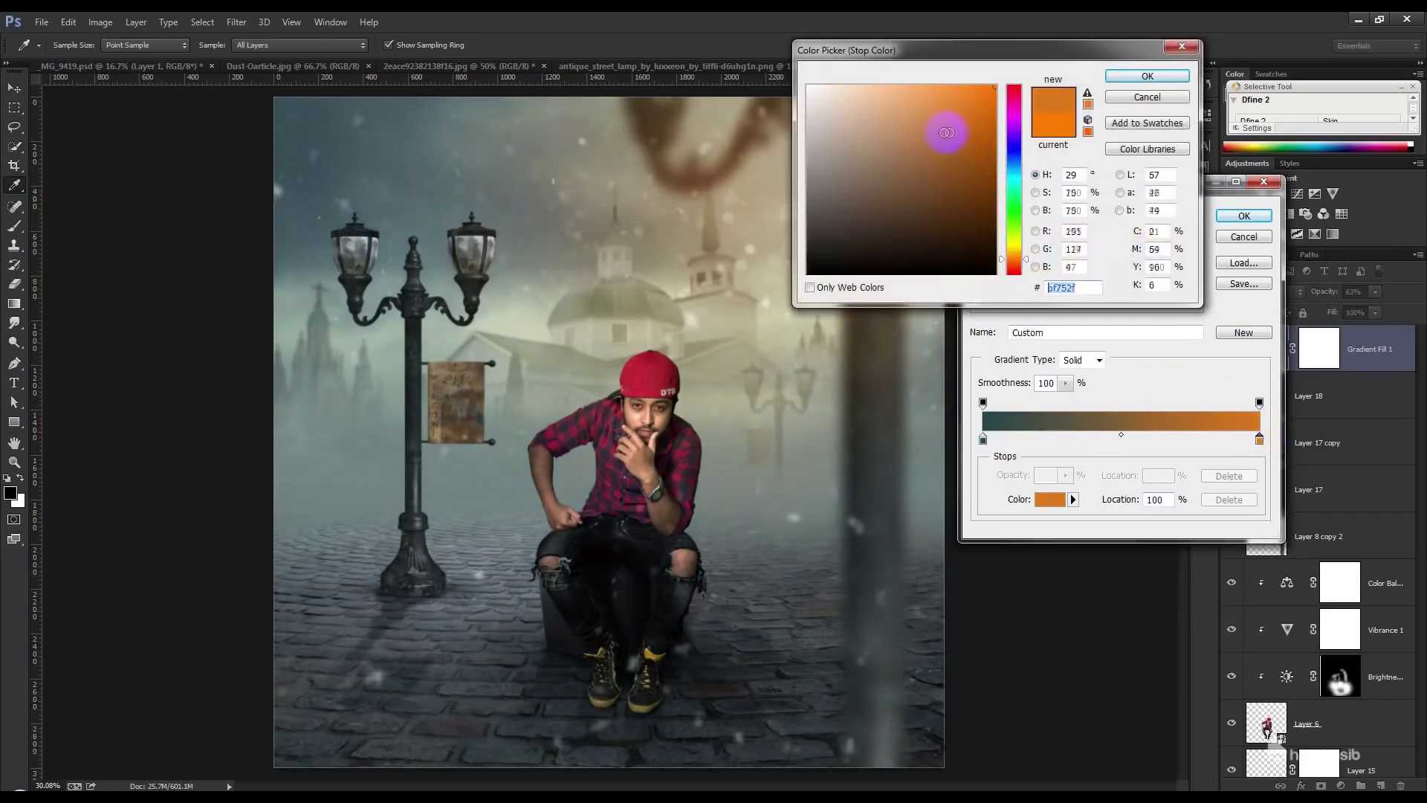
left_click_drag(949, 134, 912, 109)
left_click(1147, 76)
double_click(983, 442)
left_click_drag(974, 223, 878, 224)
left_click(1145, 77)
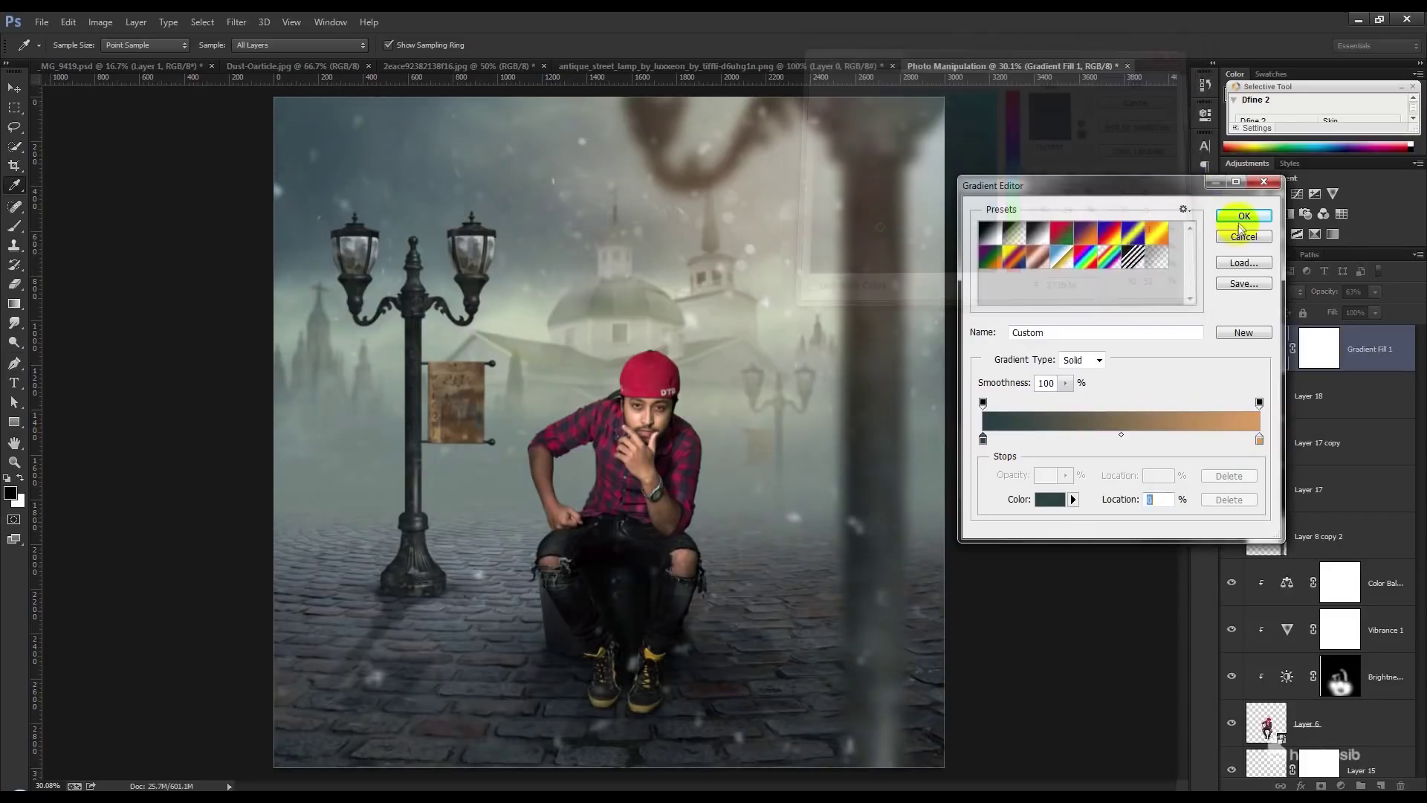
left_click(1244, 215)
key("Return")
left_click(1342, 292)
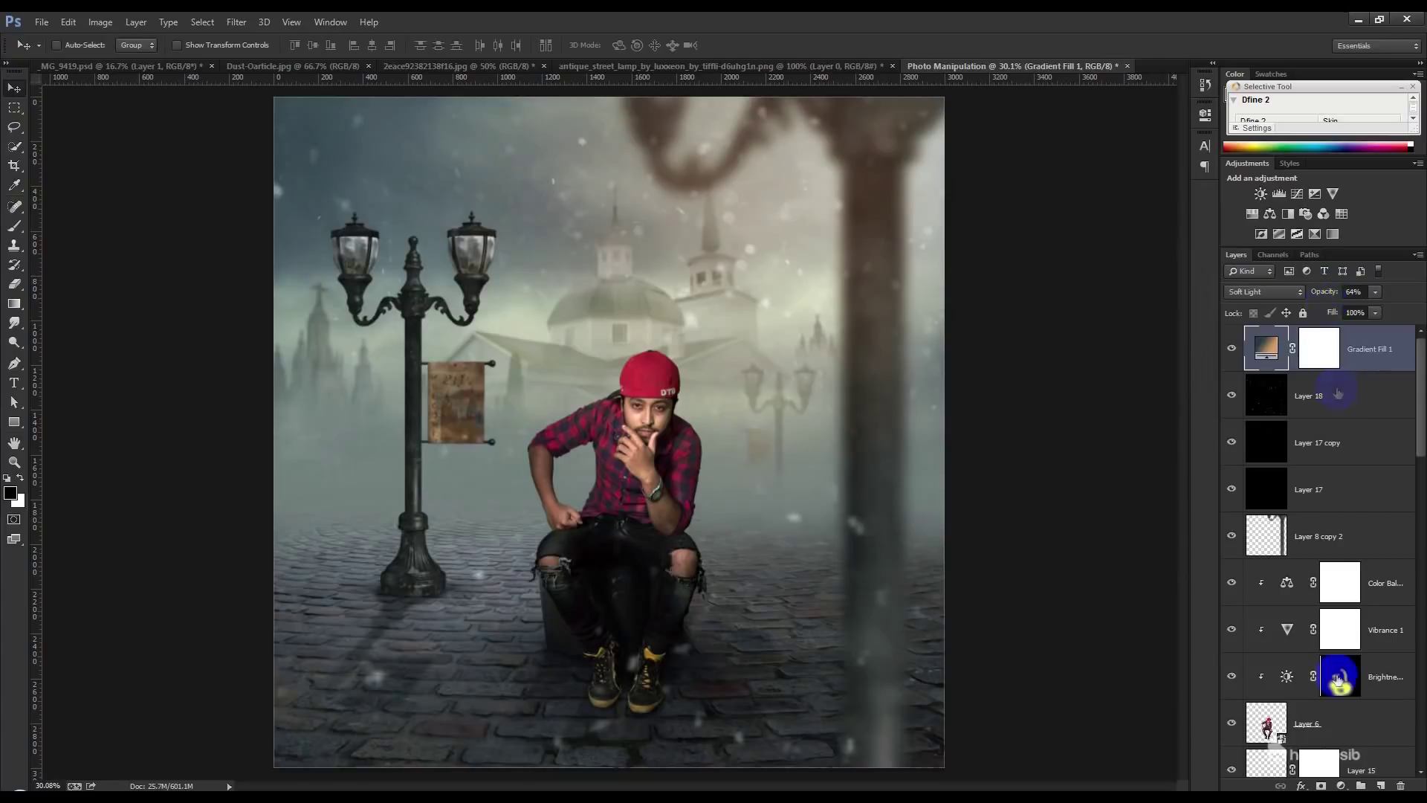
- Copy the merged scene onto a new layer with Apply Image
left_click(1380, 786)
left_click(100, 21)
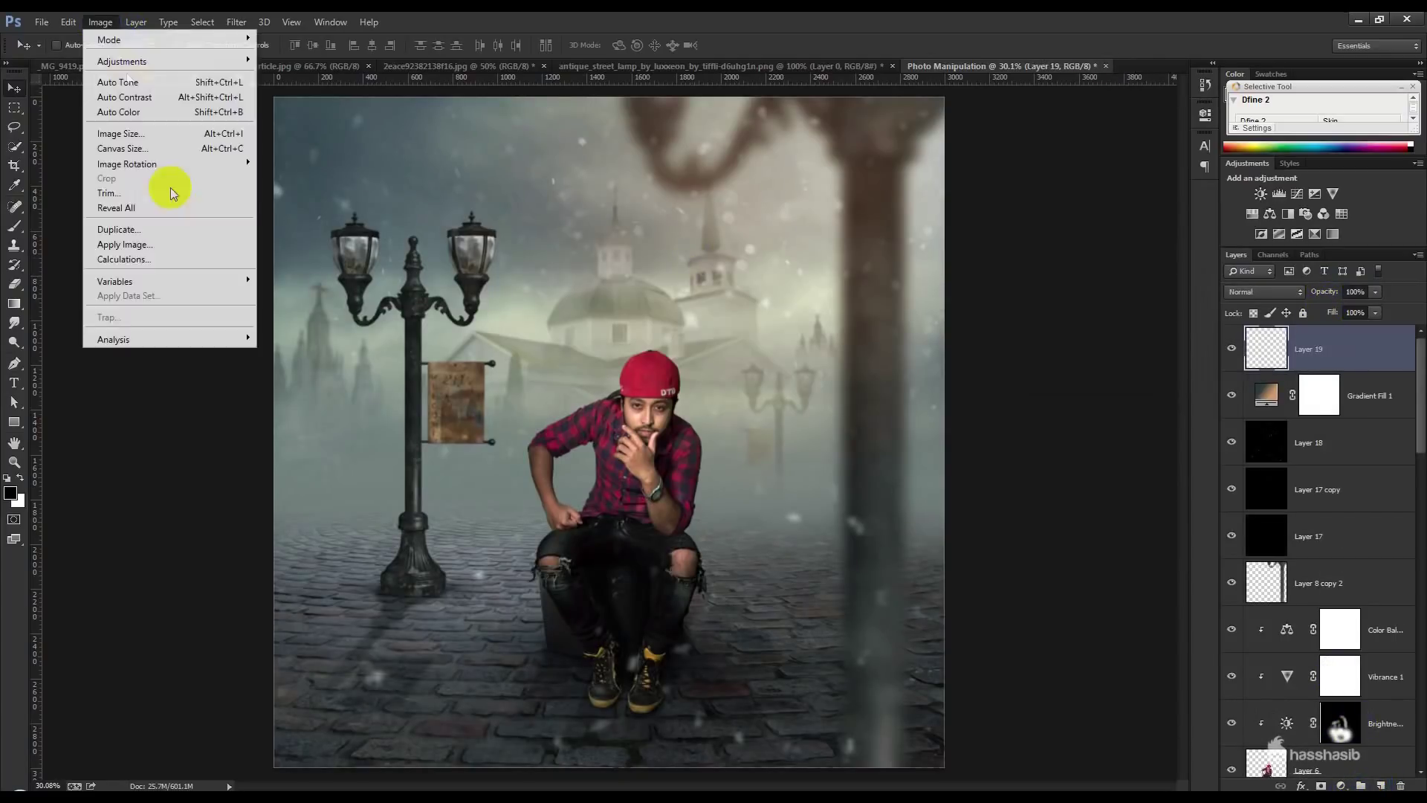
left_click(186, 233)
left_click(1130, 256)
- Grade it in Camera Raw: adjusted temperature, Vibrance -28, Tone Curve Lights +11
left_click(236, 22)
left_click(281, 104)
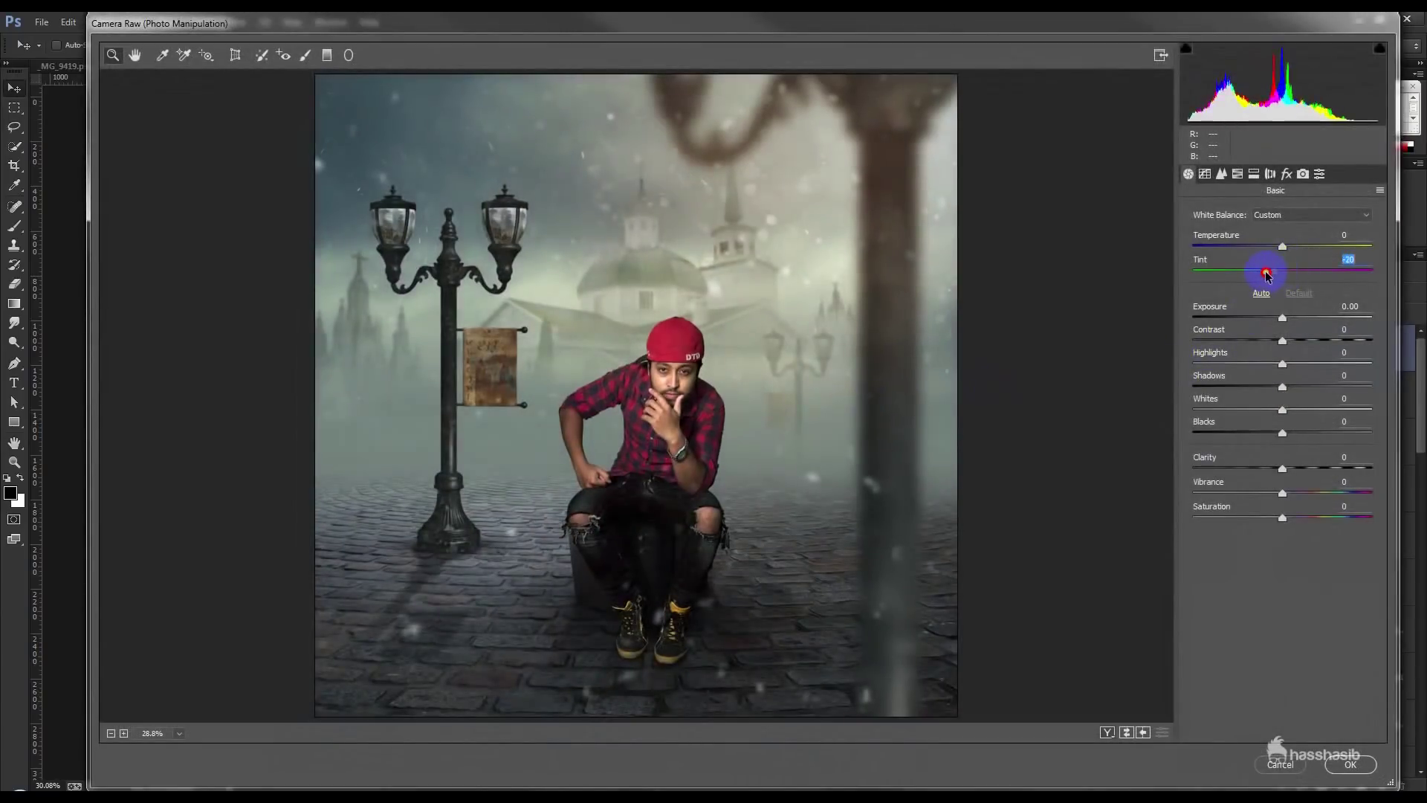
left_click_drag(1283, 247, 1277, 248)
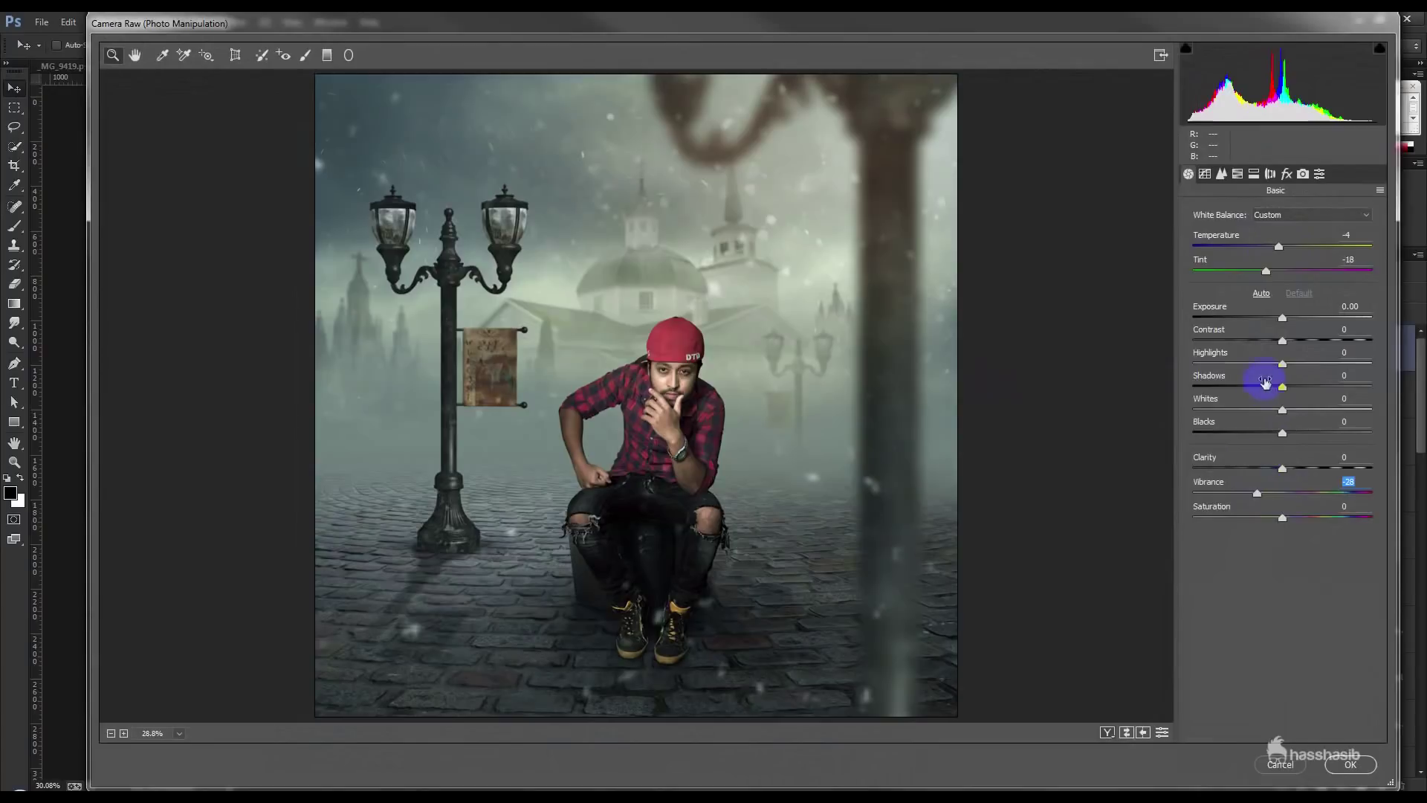
left_click(1221, 176)
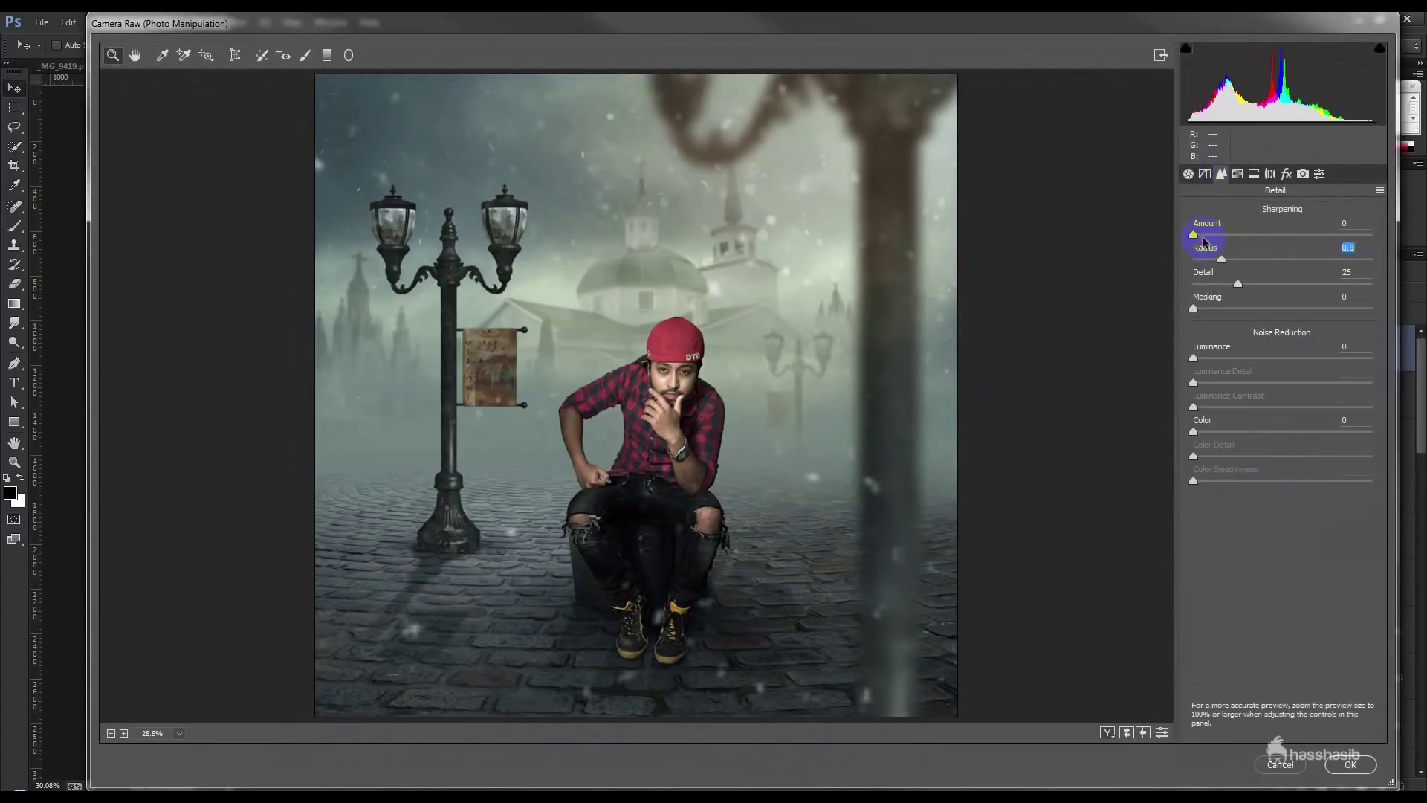
left_click(1205, 174)
mouse_move(1282, 469)
left_mouse_down()
mouse_move(1299, 467)
mouse_move(1298, 493)
left_mouse_up()
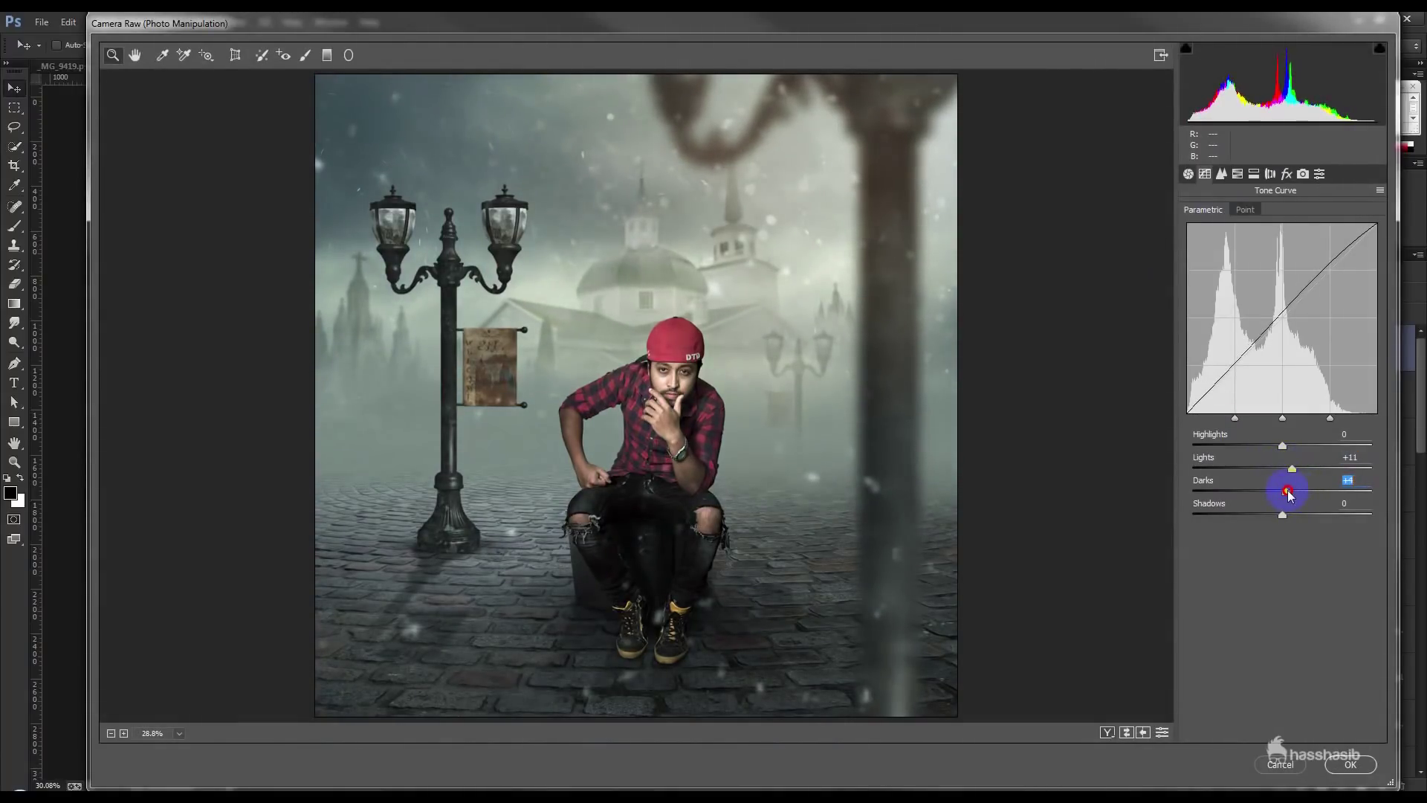
left_click(1348, 764)
left_click(1336, 395)
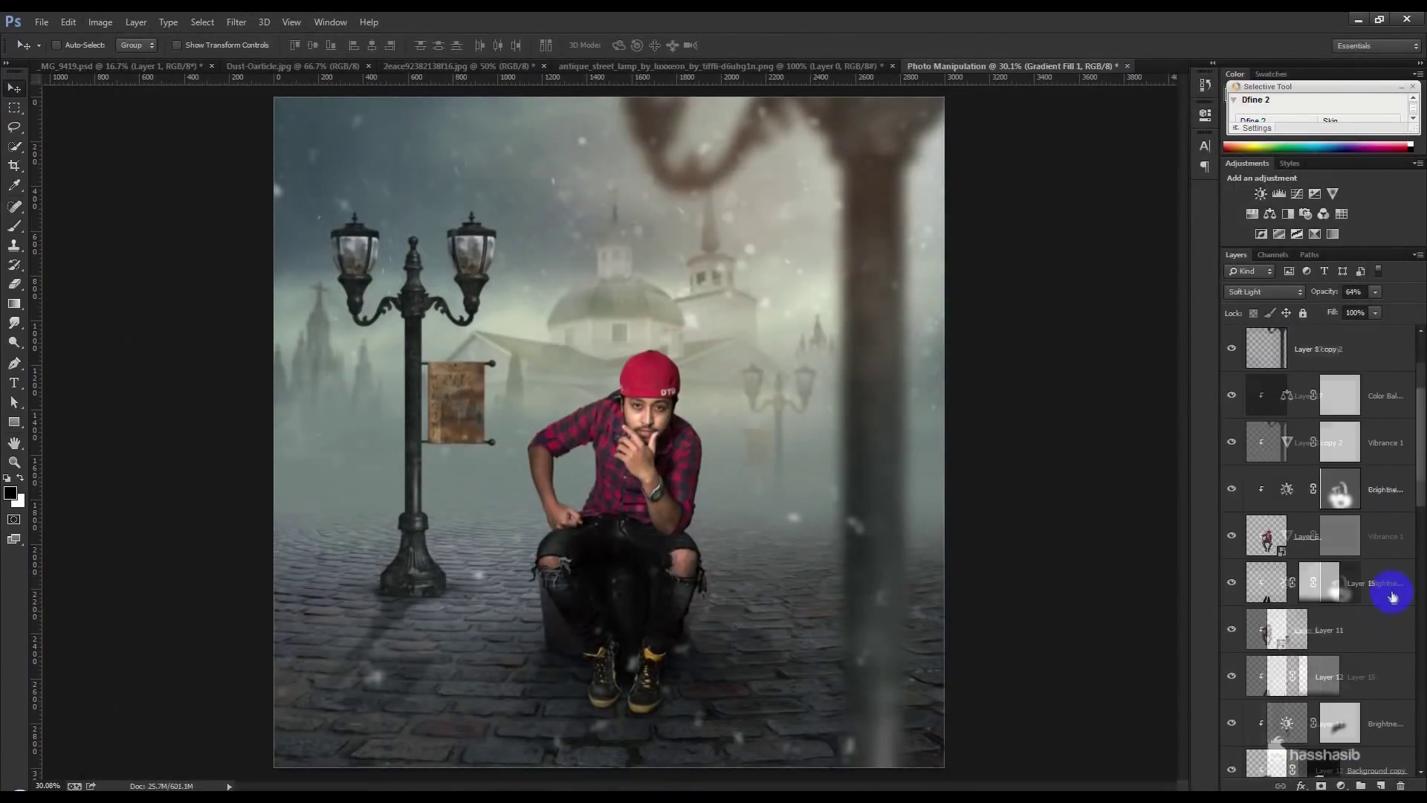
- Flip Layer 16 horizontally
scroll(1393, 589, "down", 3)
scroll(1393, 590, "down", 3)
scroll(1383, 592, "down", 3)
scroll(1382, 593, "down", 3)
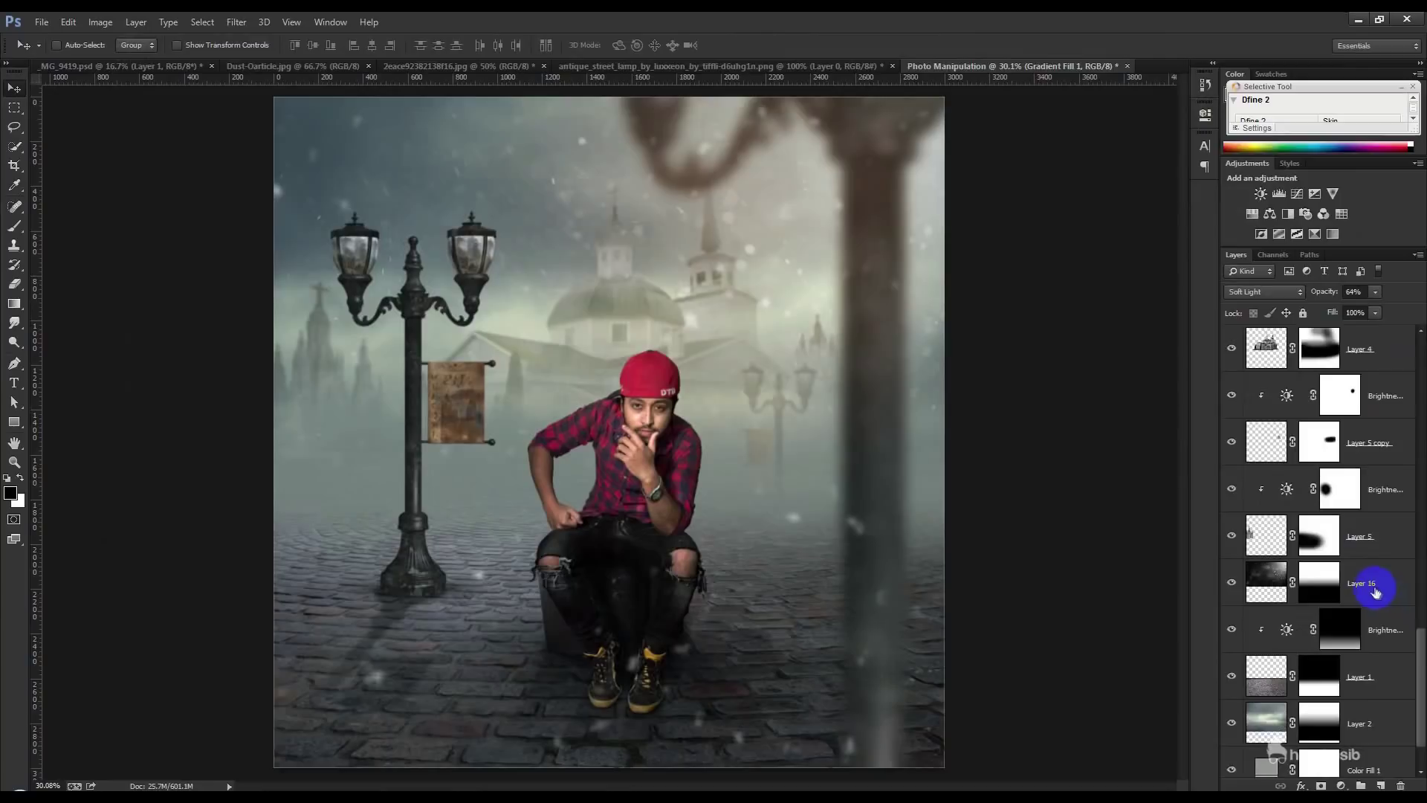
left_click(1383, 586)
key("ctrl+t")
left_click(638, 566)
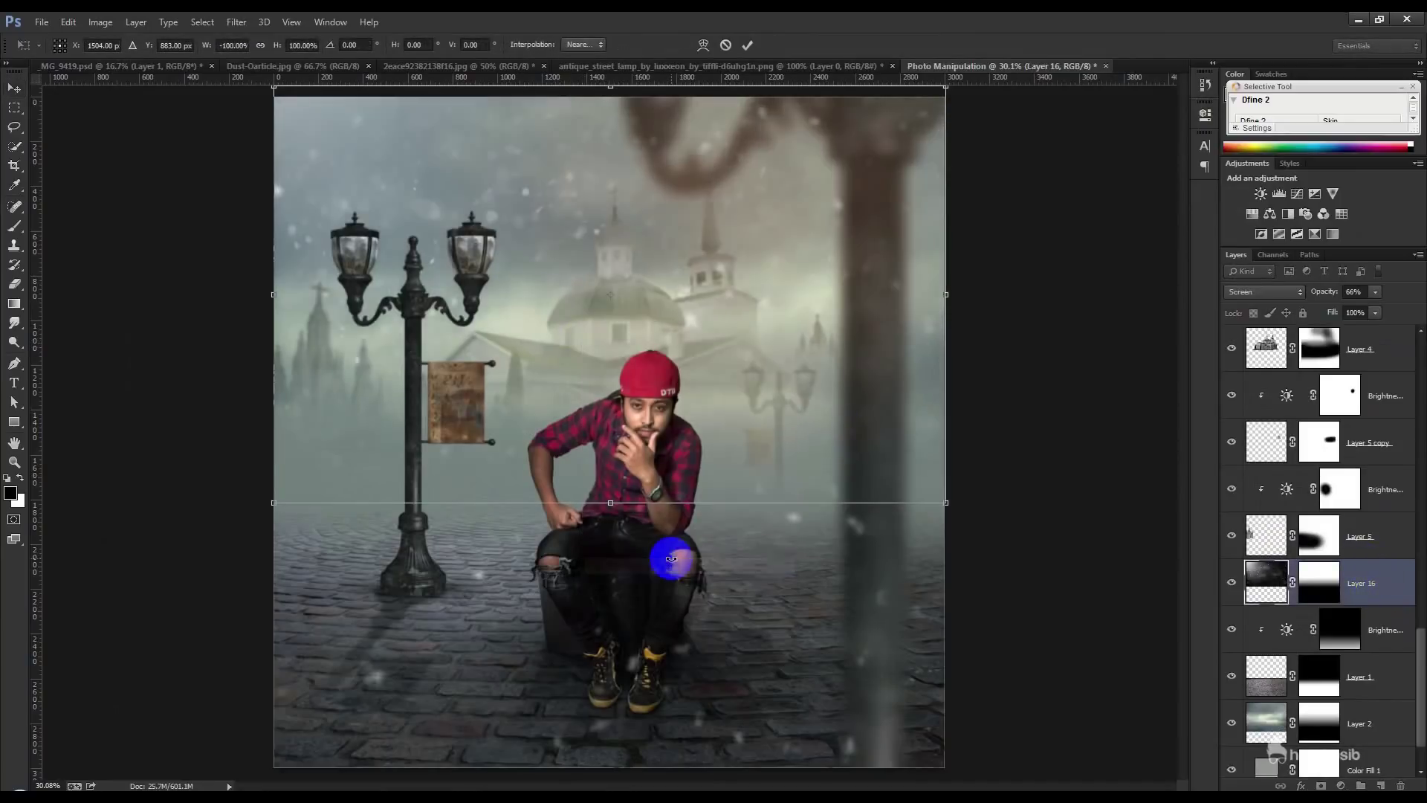
key("Return")
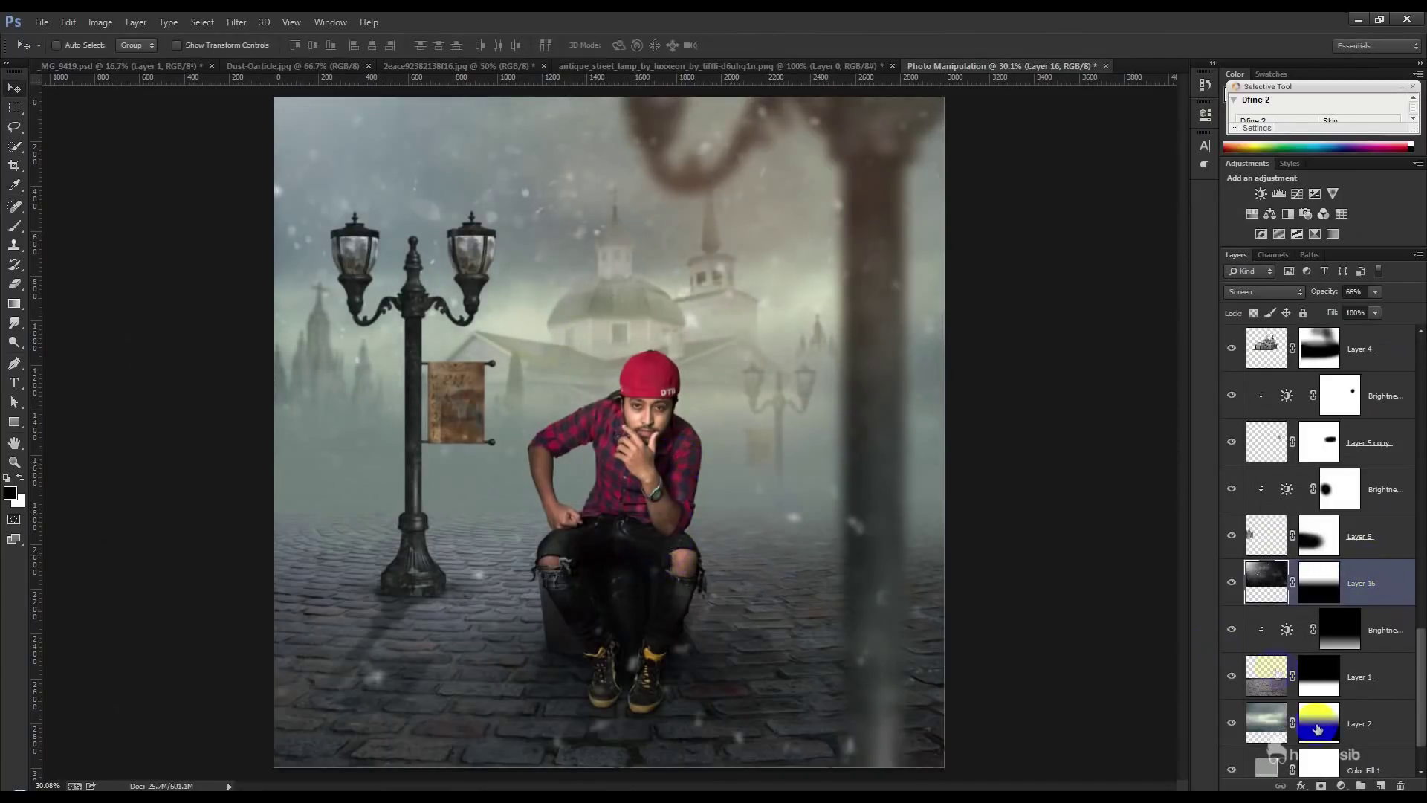
- Flip Layer 2 horizontally as well
left_click(1360, 725)
key("ctrl+t")
right_click(802, 526)
left_click(892, 749)
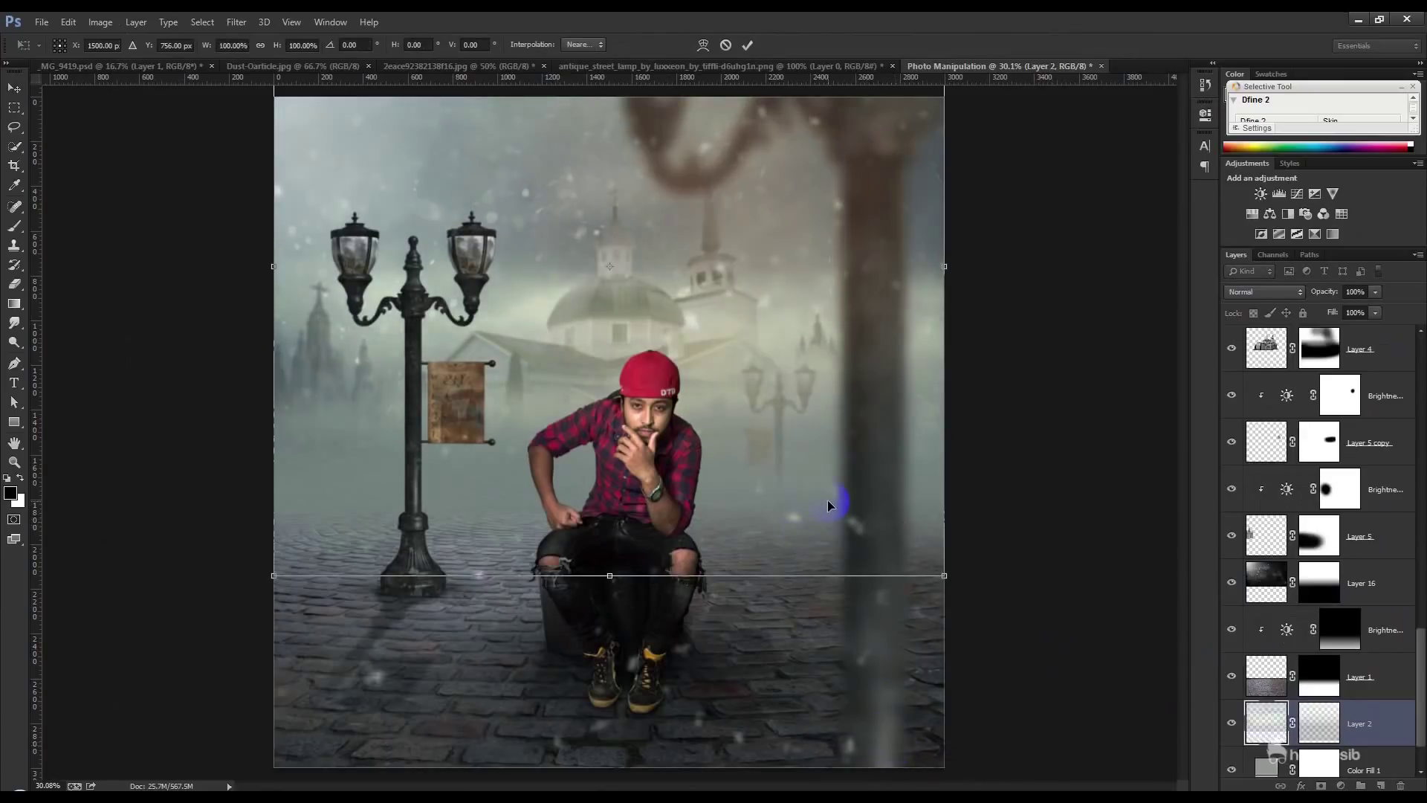
left_click(748, 46)
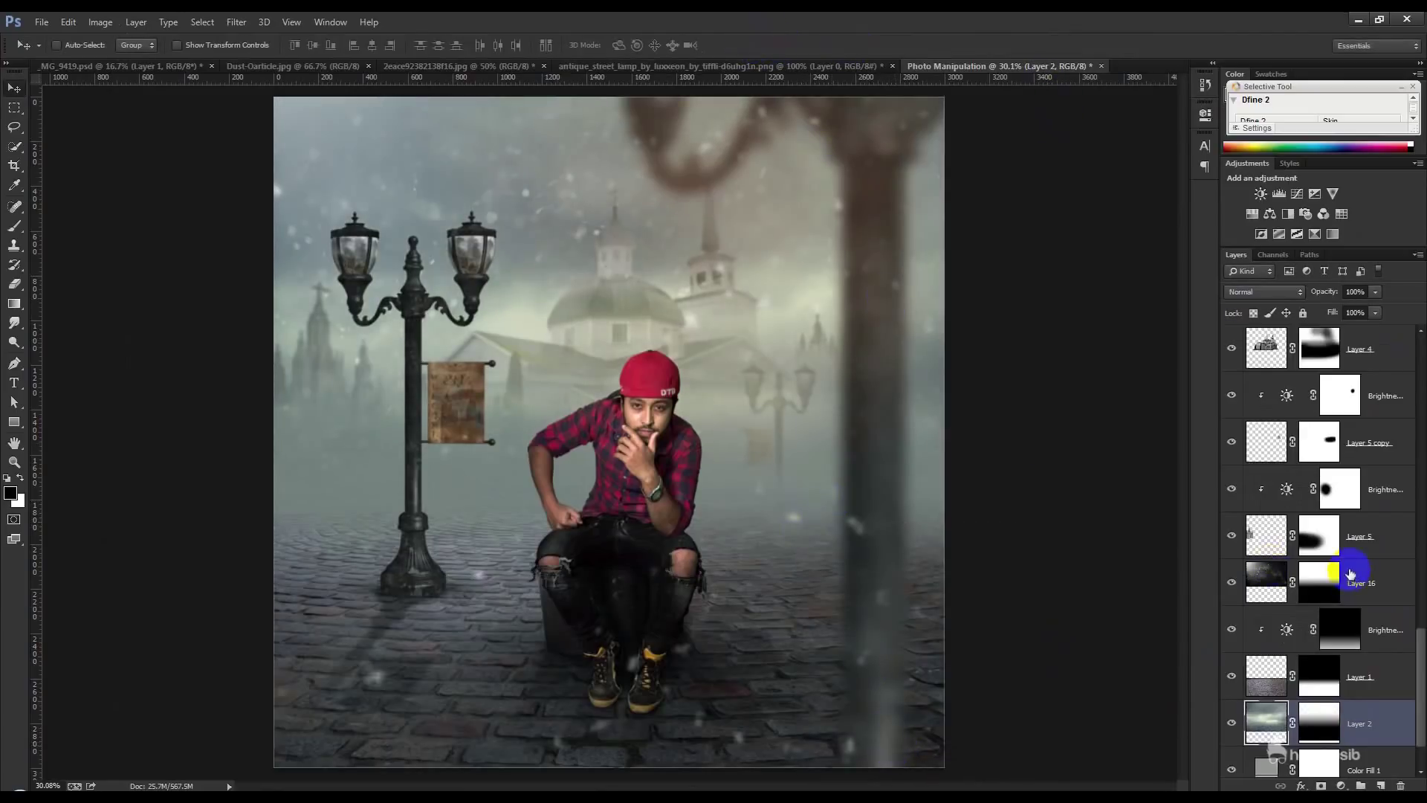
- Stamp all visible layers into a new merged layer above Gradient Fill 1
scroll(1353, 567, "up", 3)
scroll(1357, 552, "up", 3)
scroll(1357, 551, "up", 1)
left_click(1358, 341)
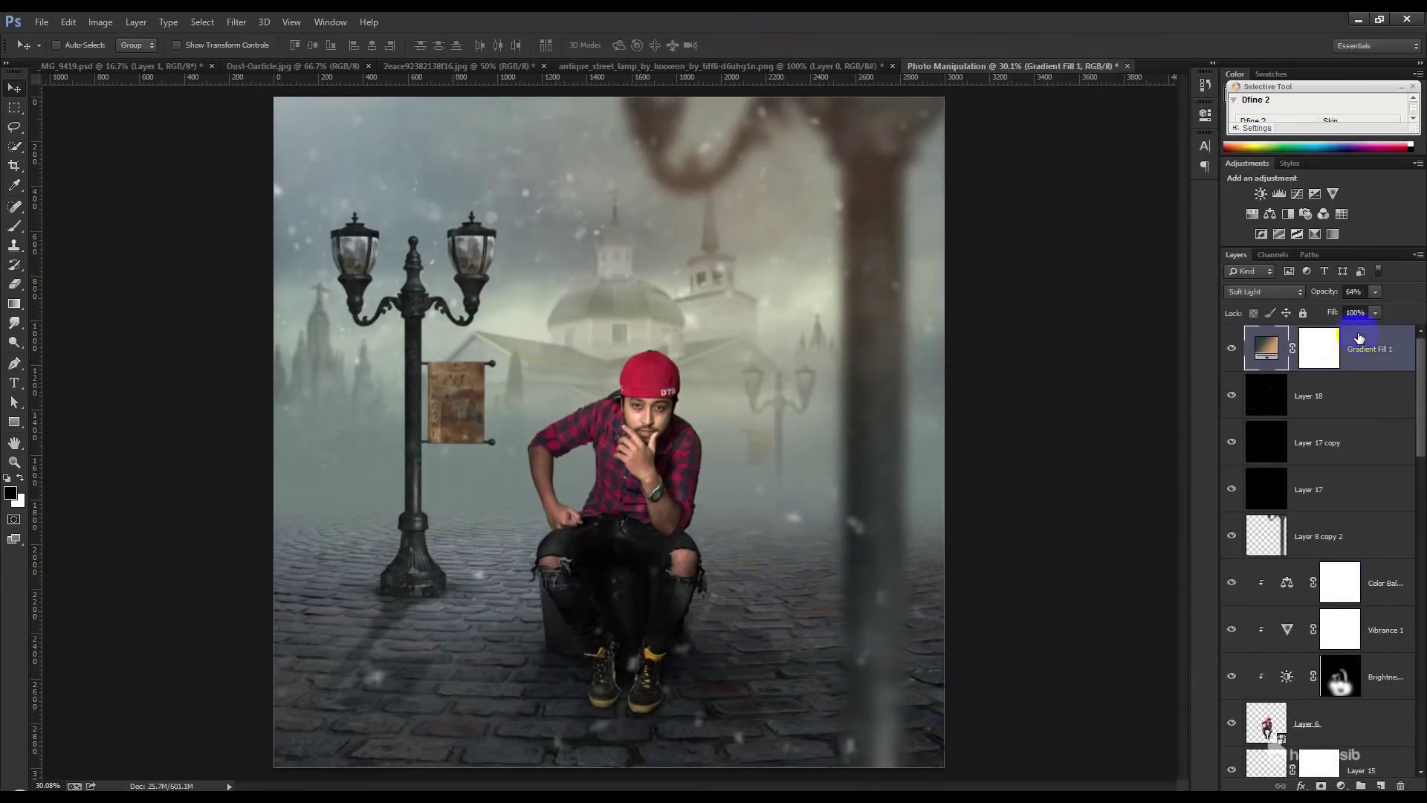
key("ctrl+shift+alt+e")
left_click(237, 22)
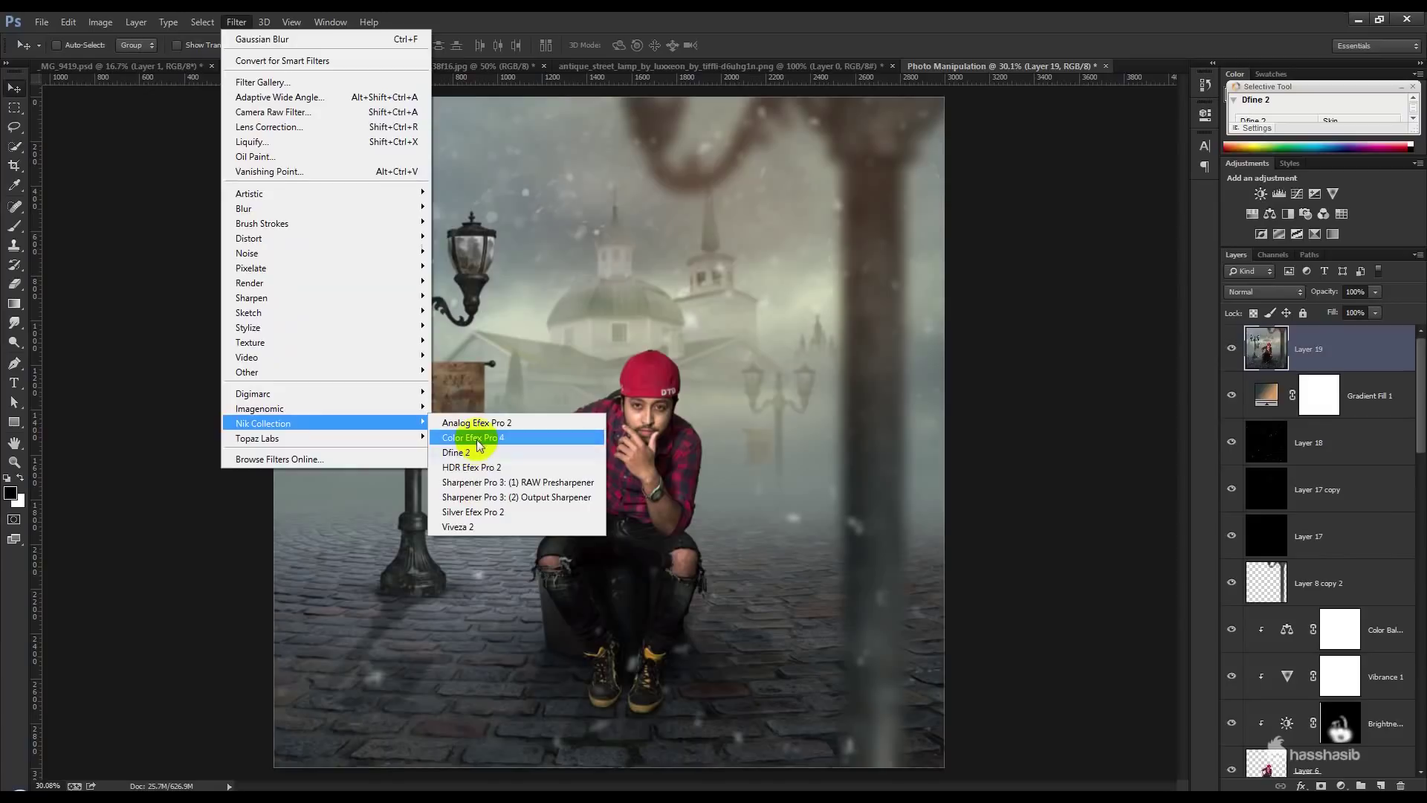
- Preview Color Efex Pro 4 filters on Layer 19 and apply Cross Processing
mouse_move(264, 422)
left_click(484, 440)
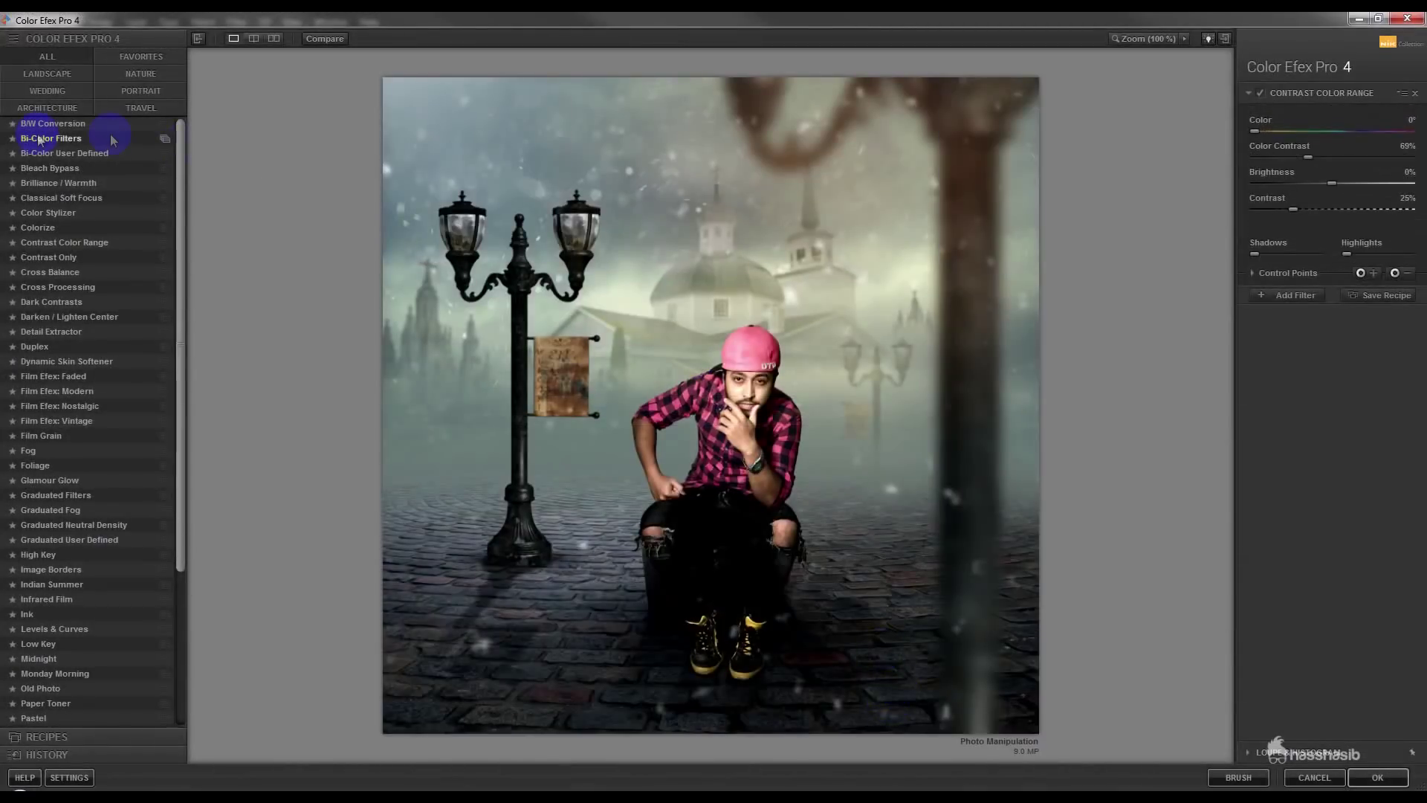
left_click(49, 123)
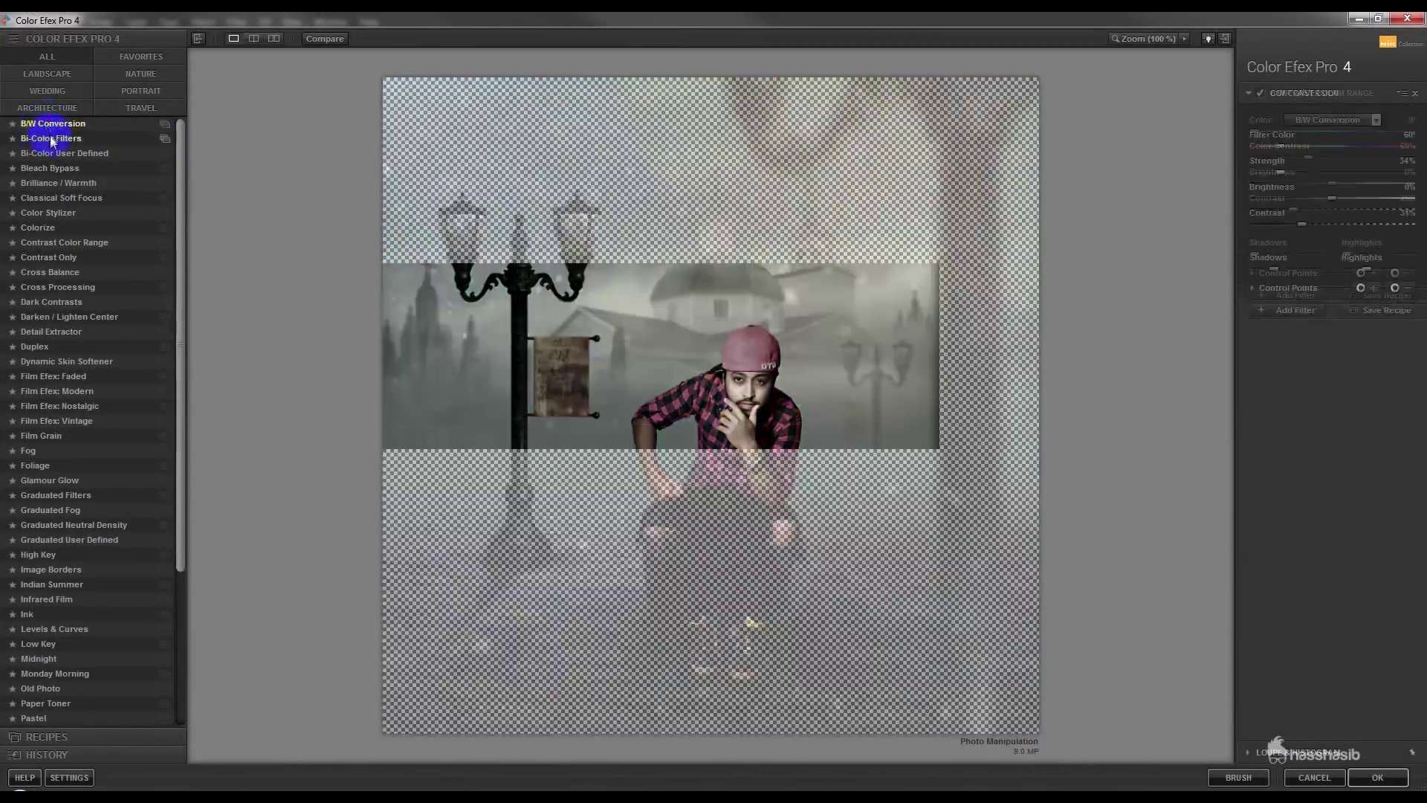
left_click(63, 152)
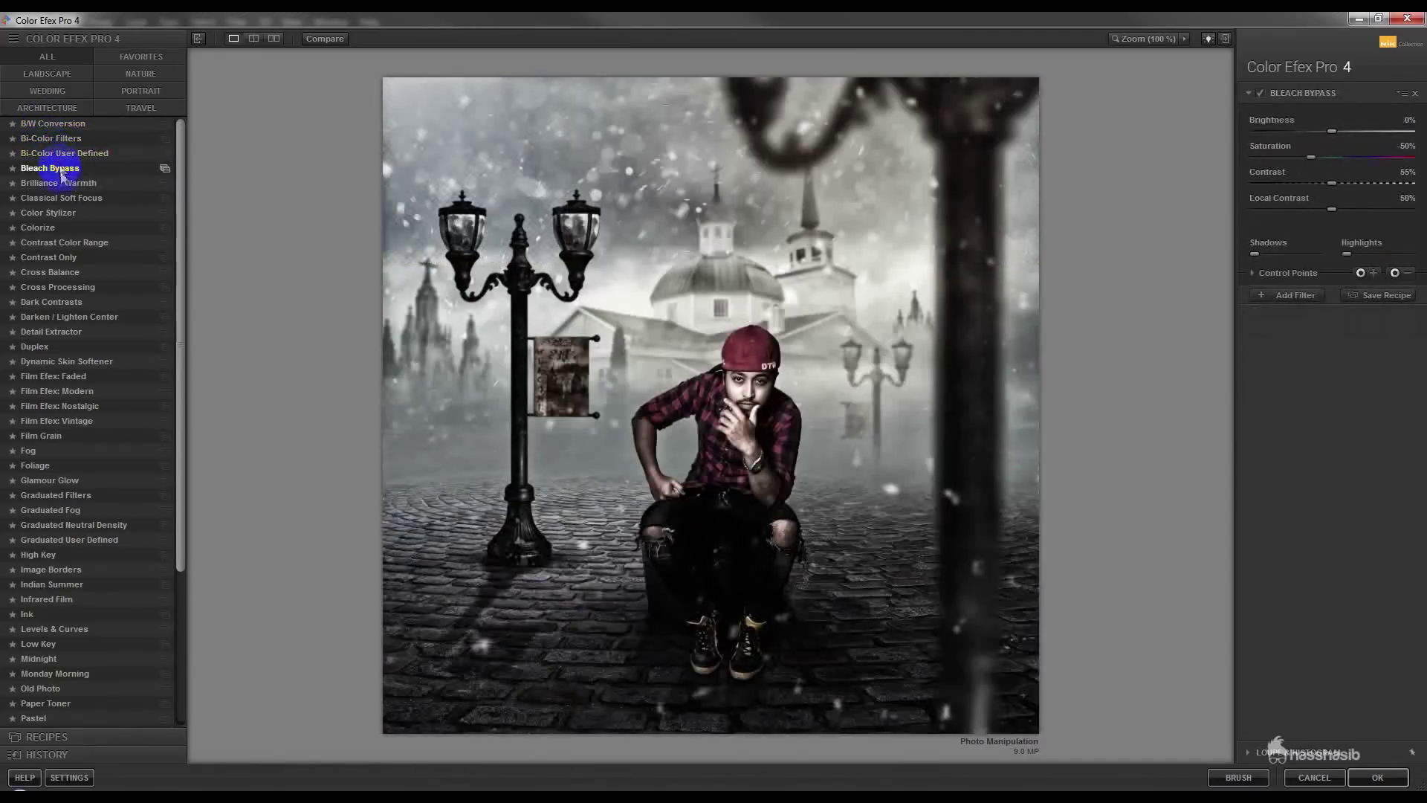
left_click(62, 183)
left_click(66, 186)
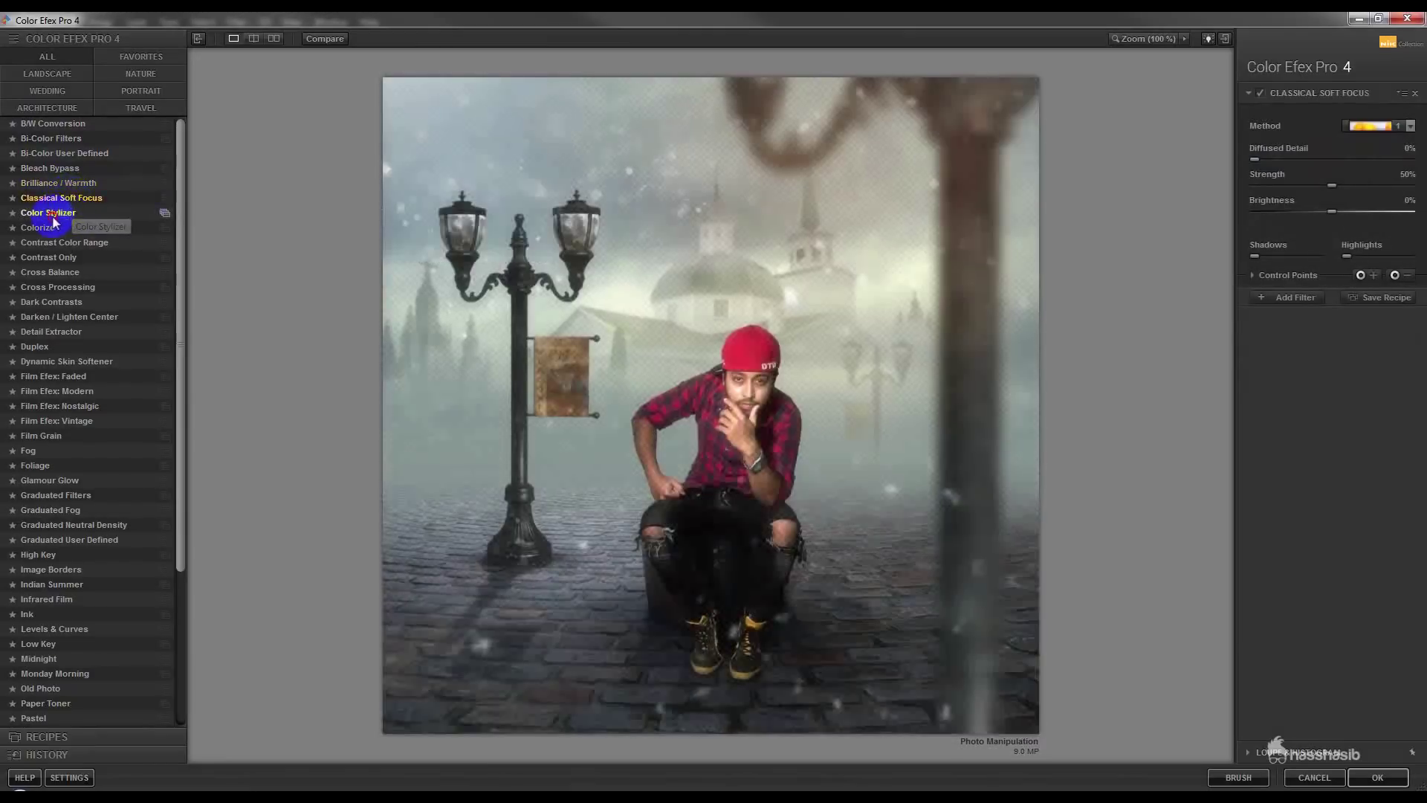
left_click(49, 214)
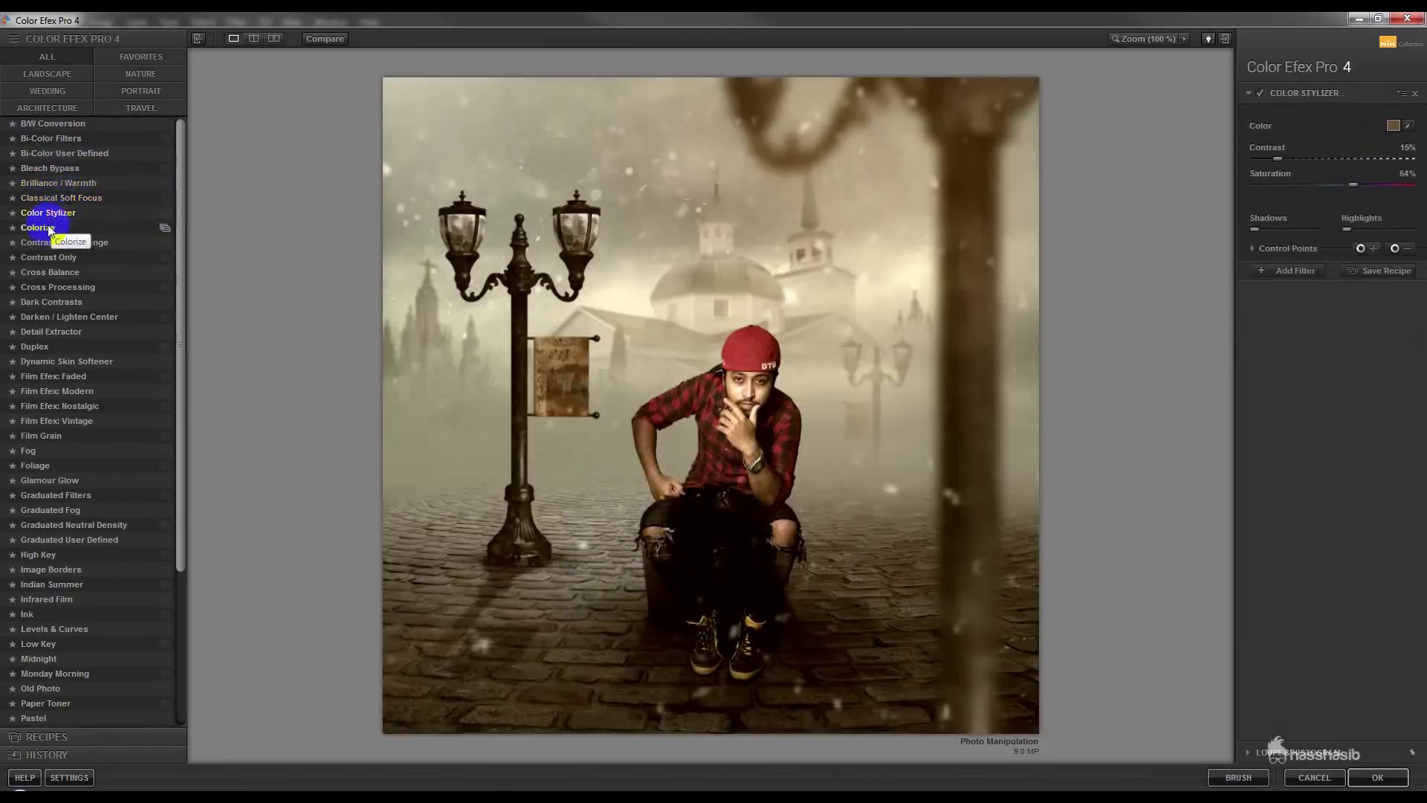
left_click(56, 242)
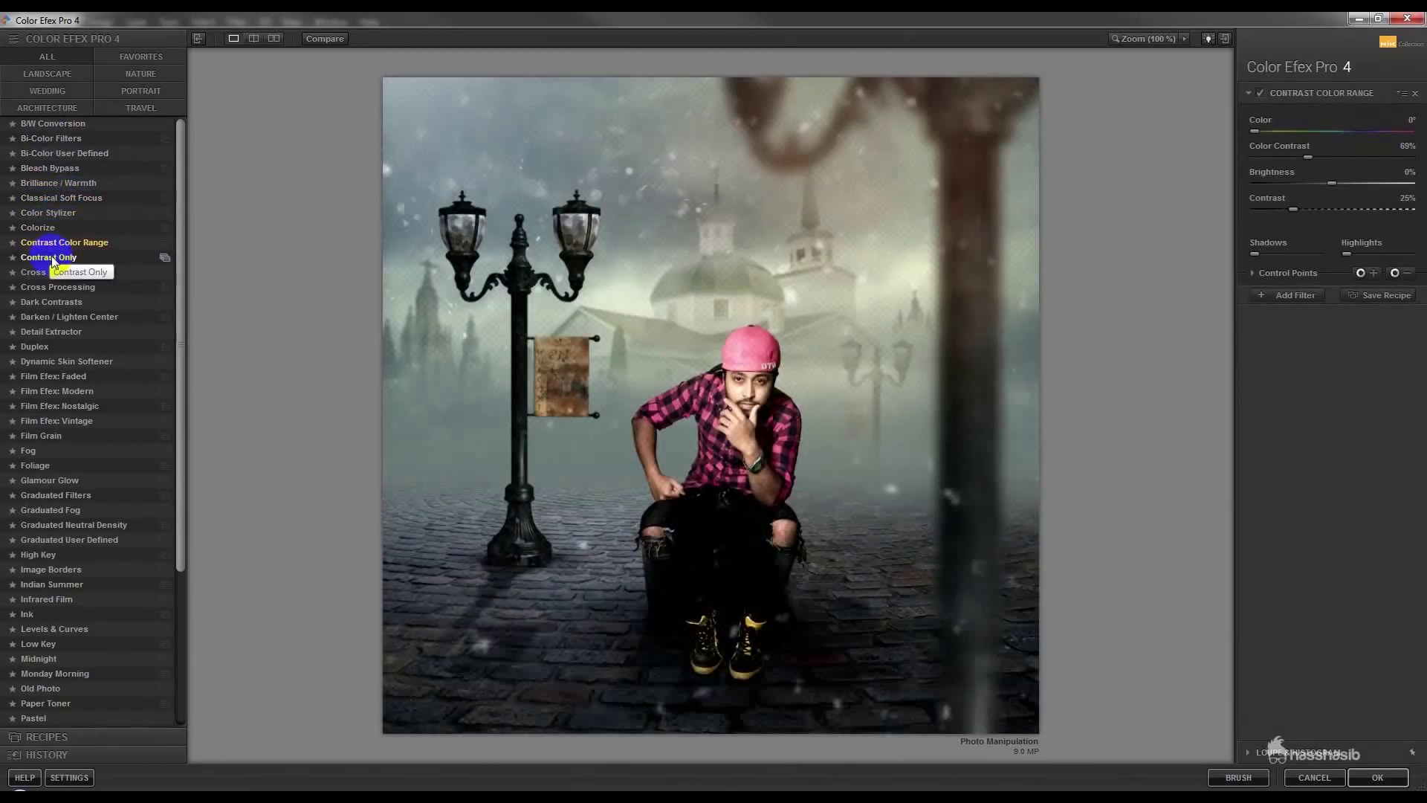
left_click(53, 258)
left_click(53, 272)
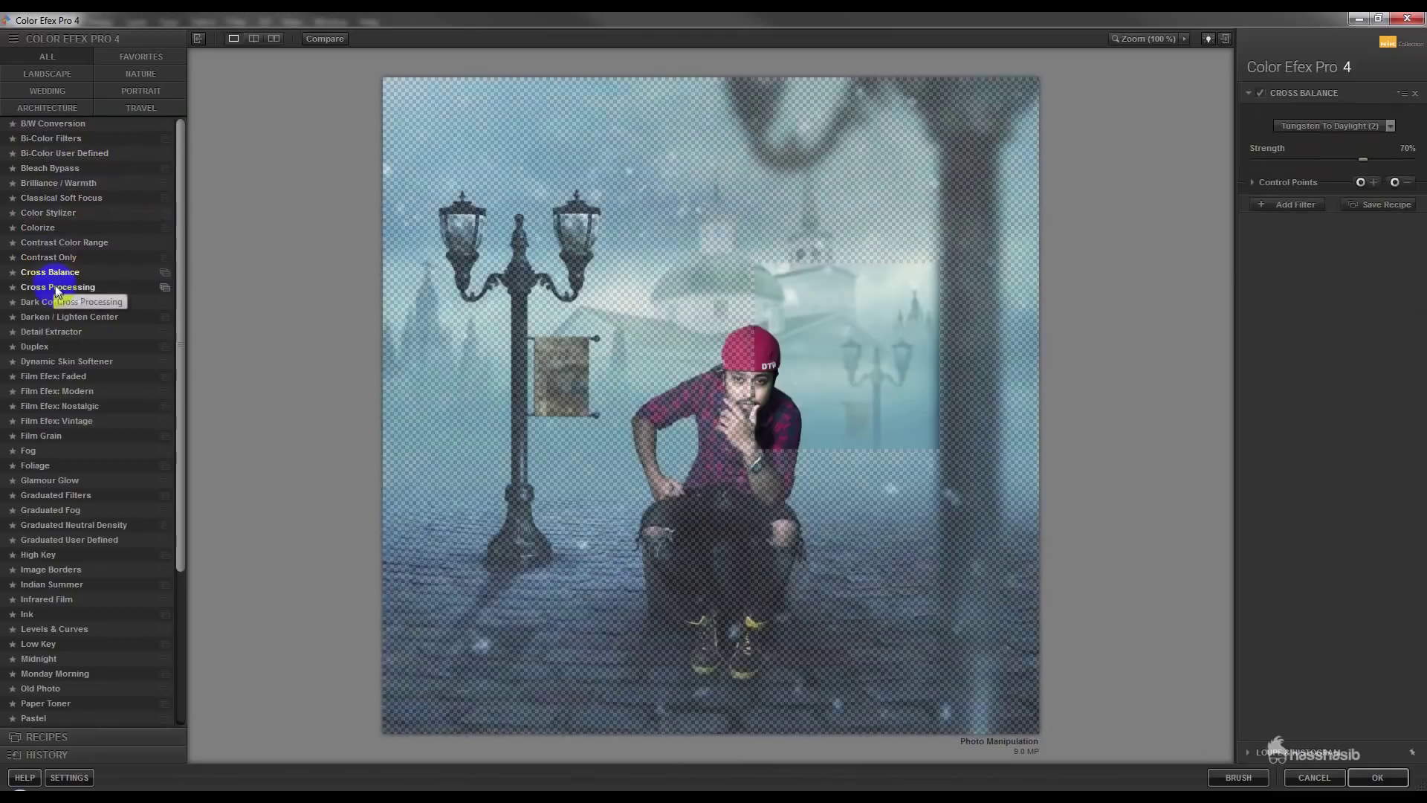
left_click(57, 289)
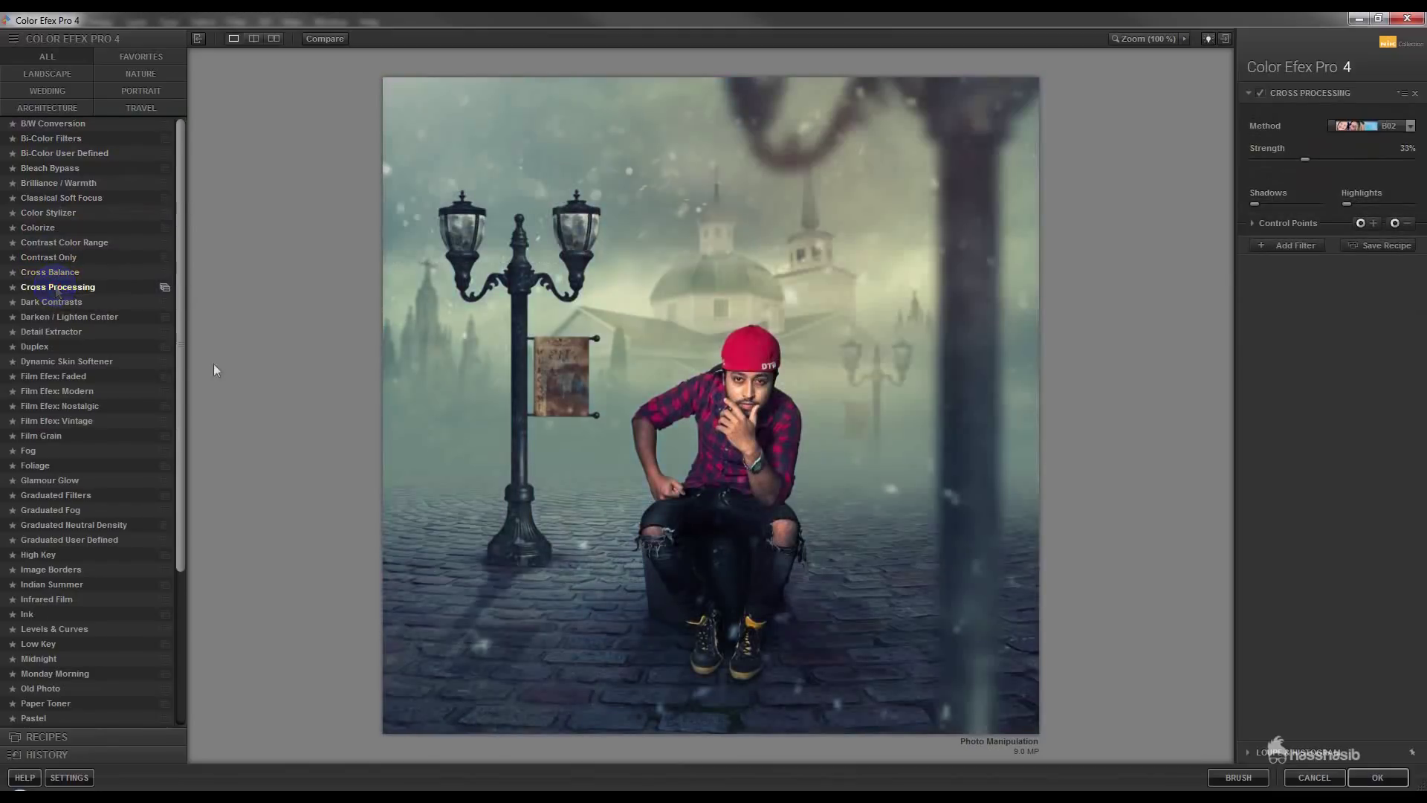
left_click(1378, 776)
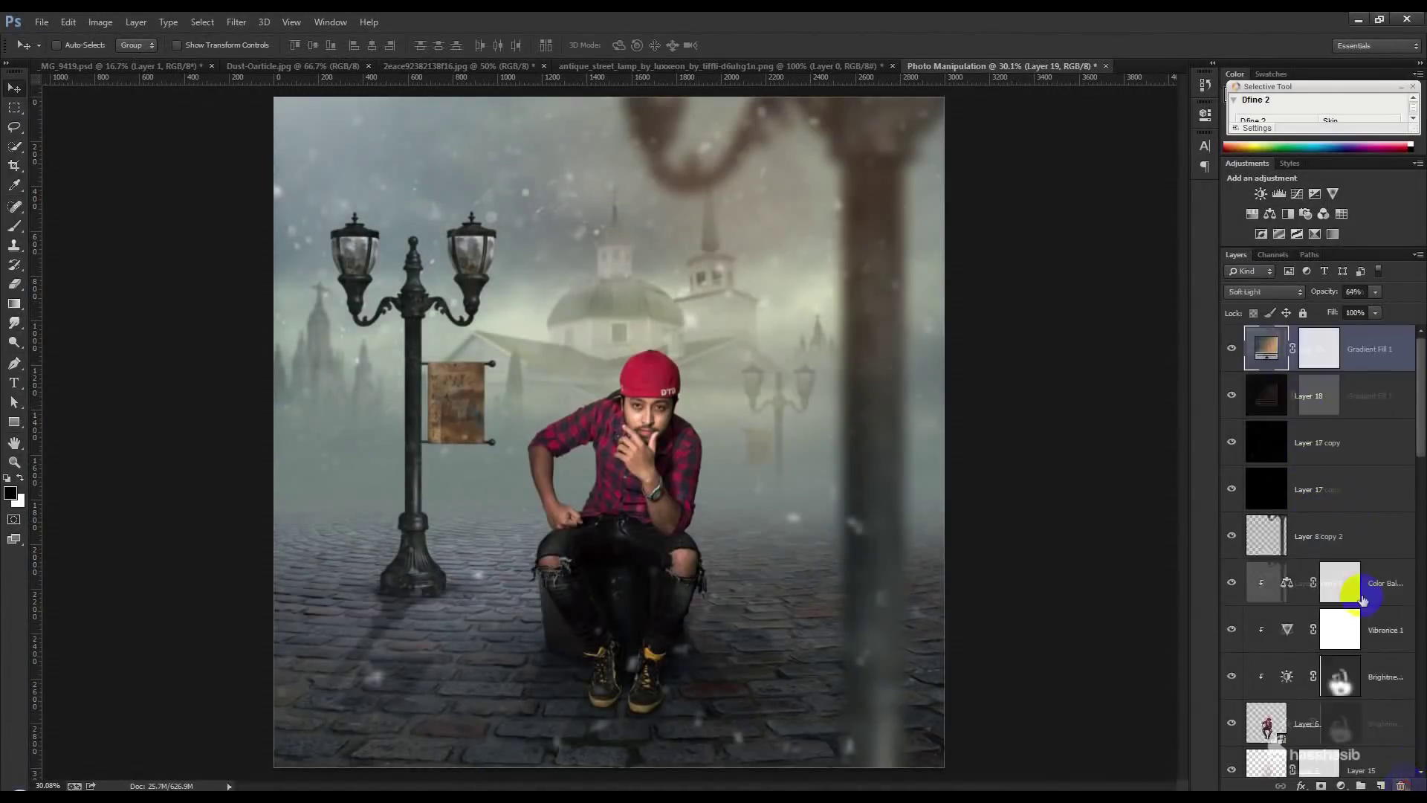
- Drag Gradient Fill 1's radial centre left onto the street lamp heads
double_click(1266, 349)
left_click_drag(807, 273, 526, 269)
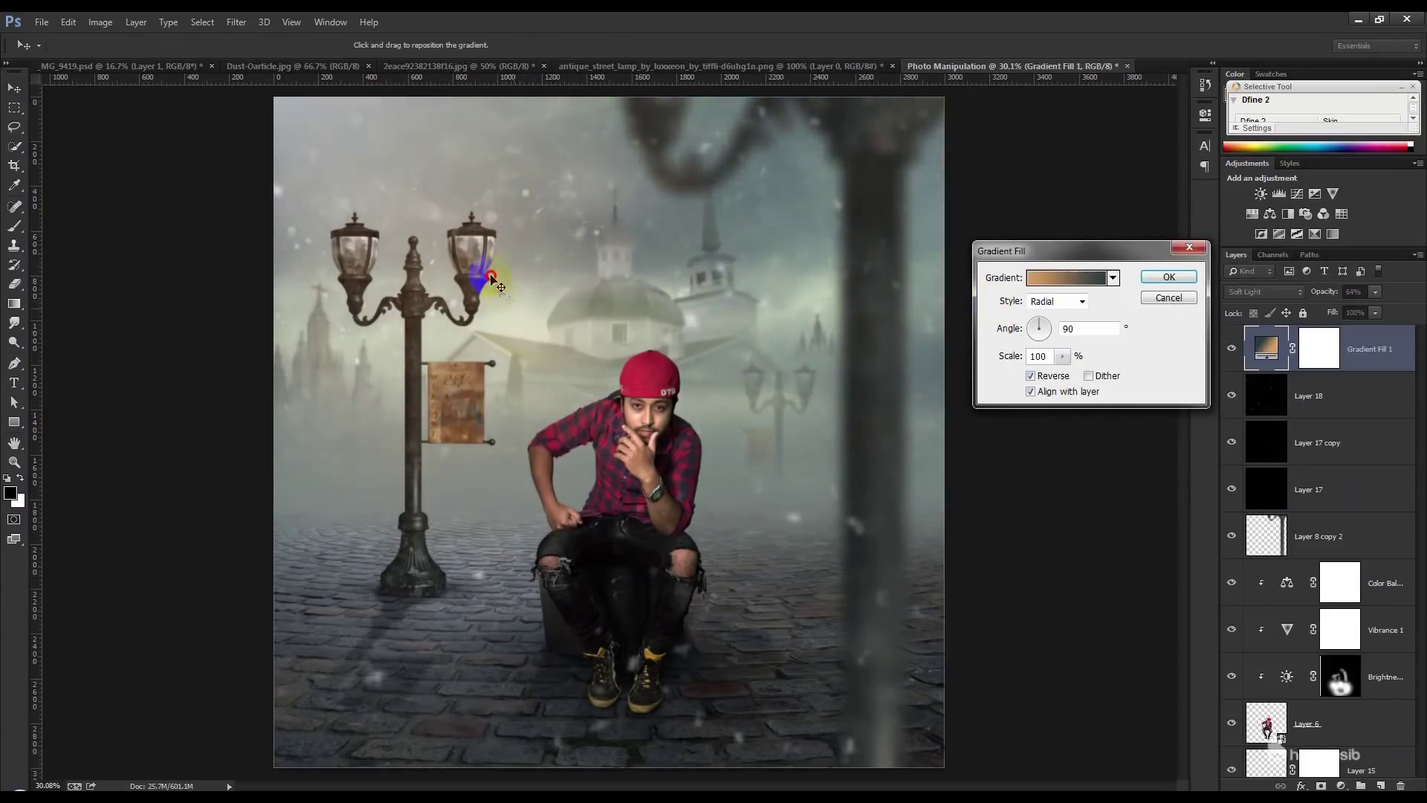
left_click(1168, 276)
scroll(1327, 717, "down", 2)
scroll(1331, 710, "down", 2)
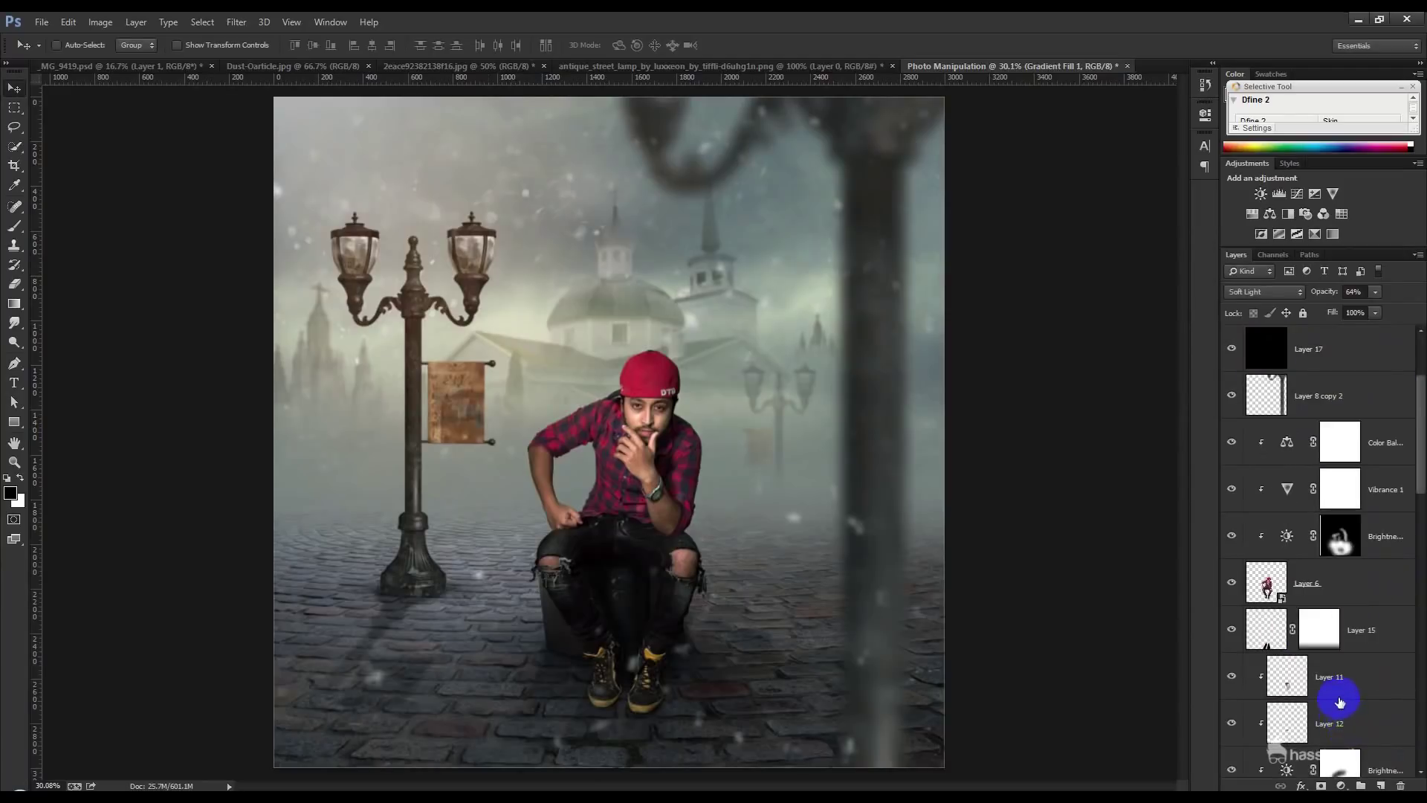
scroll(1334, 702, "down", 1)
scroll(1338, 697, "down", 2)
left_click(1312, 683)
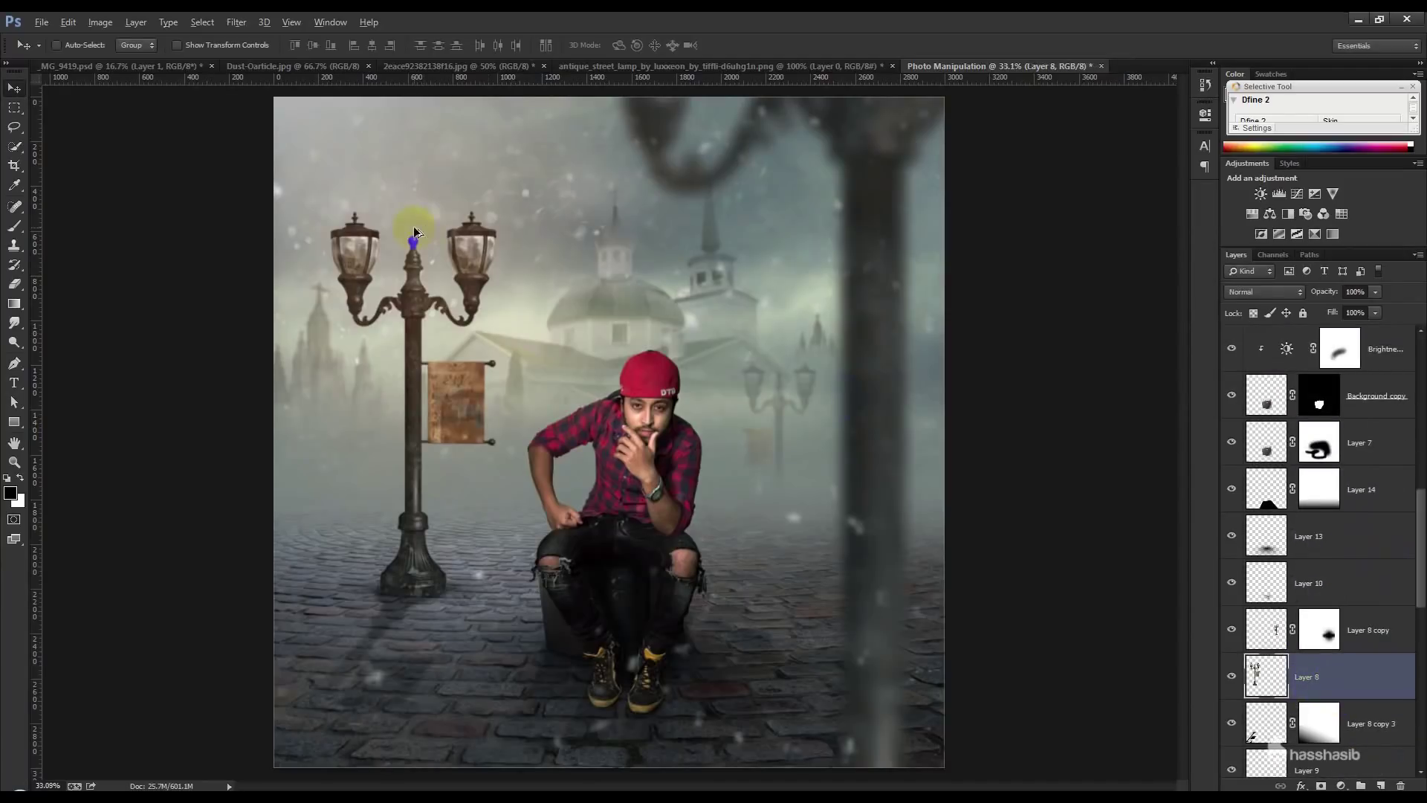
- Dodge both lamp globes on Layer 8 at 100% midtones until they glow white
scroll(414, 233, "up", 5)
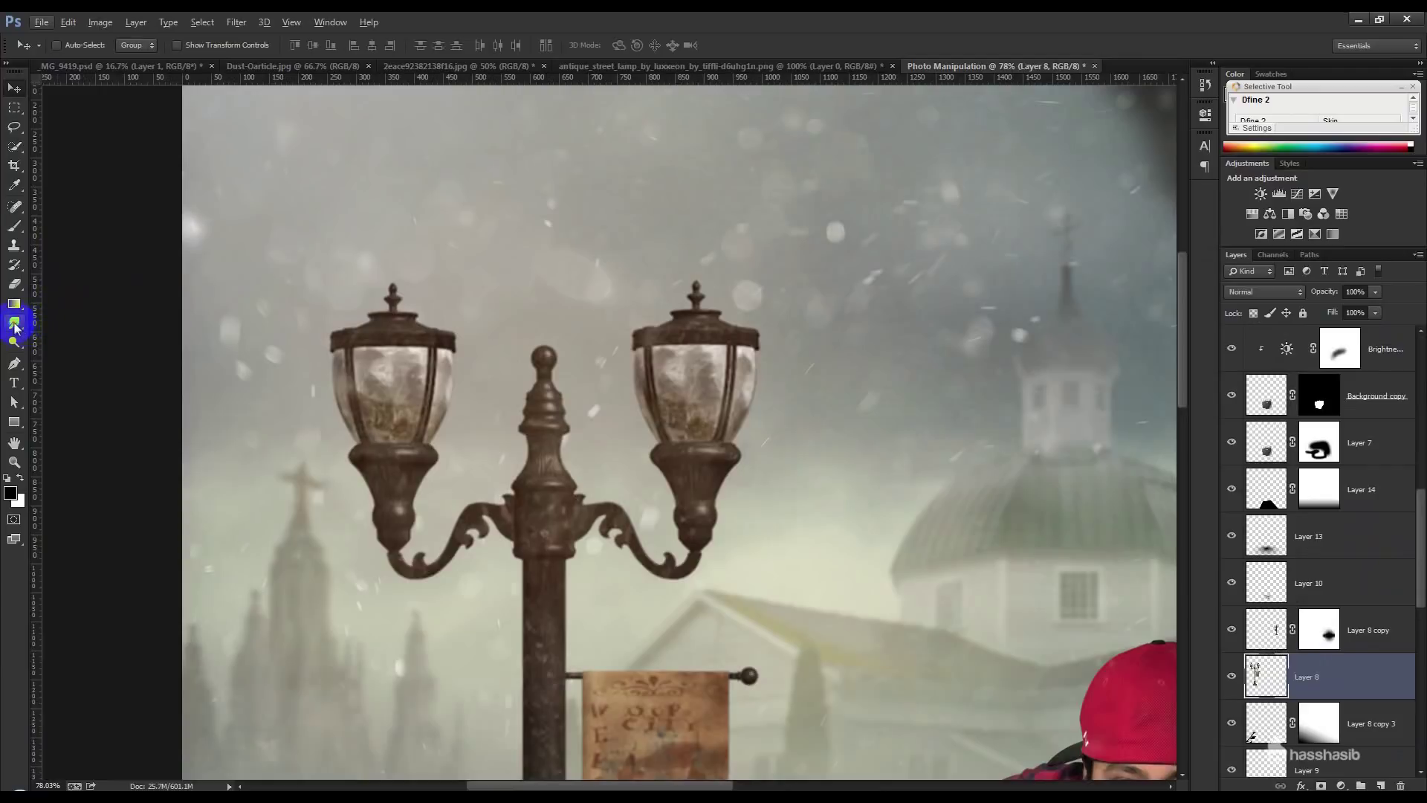
right_click(15, 341)
left_click(60, 343)
left_click(391, 392)
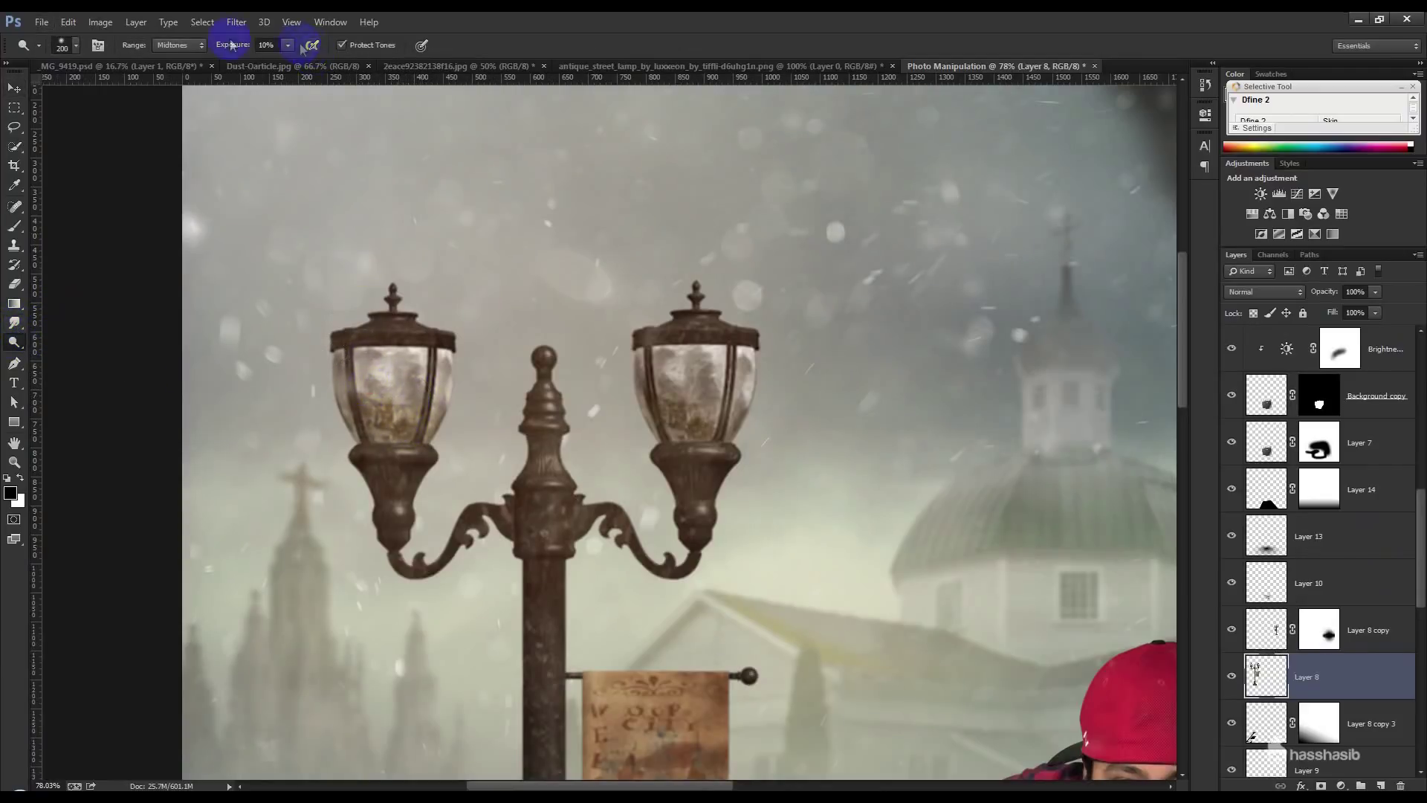
type("100")
left_click_drag(387, 413, 389, 350)
mouse_move(392, 489)
left_mouse_down()
mouse_move(383, 361)
mouse_move(355, 359)
left_mouse_up()
mouse_move(710, 420)
left_mouse_down()
mouse_move(677, 382)
mouse_move(690, 395)
mouse_move(706, 371)
left_mouse_up()
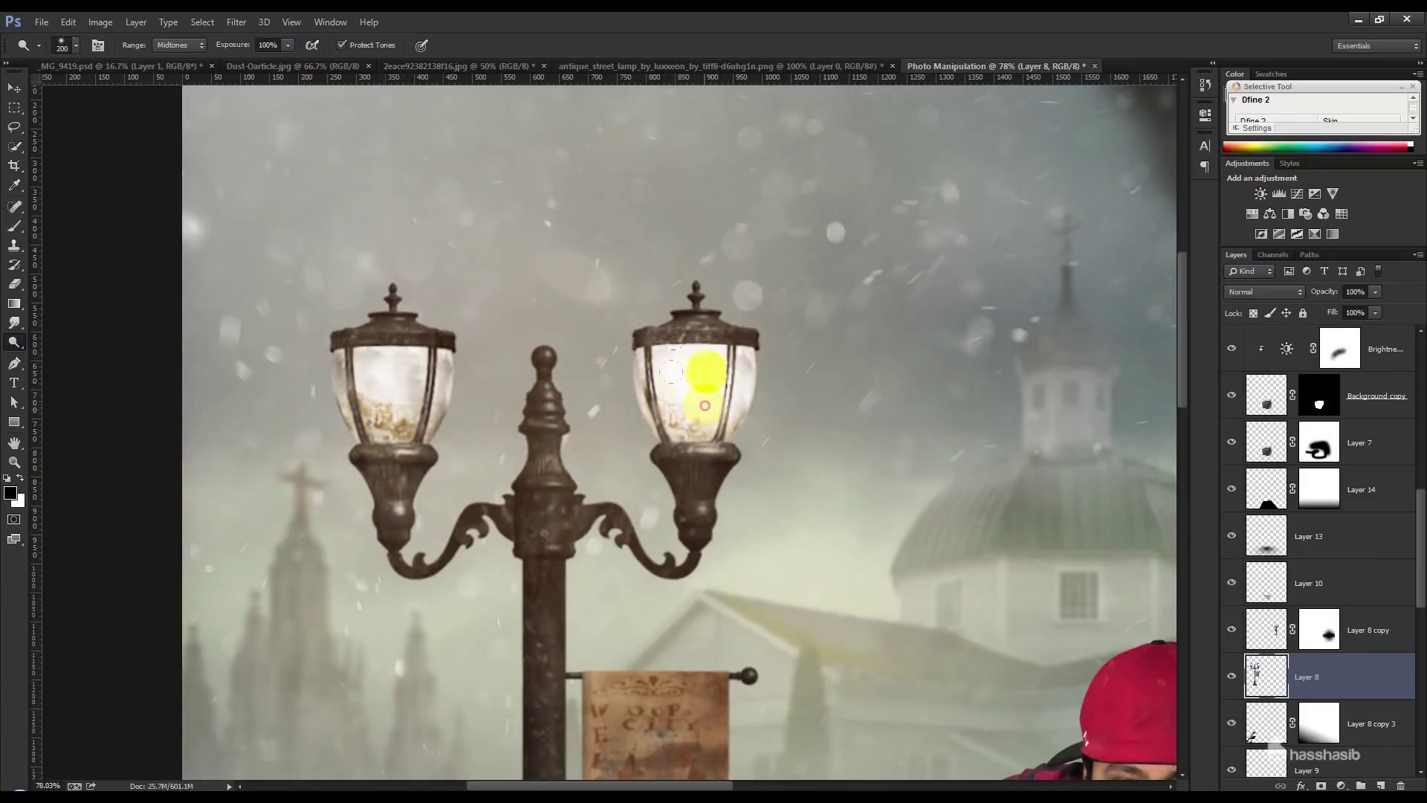
left_click_drag(359, 364, 402, 416)
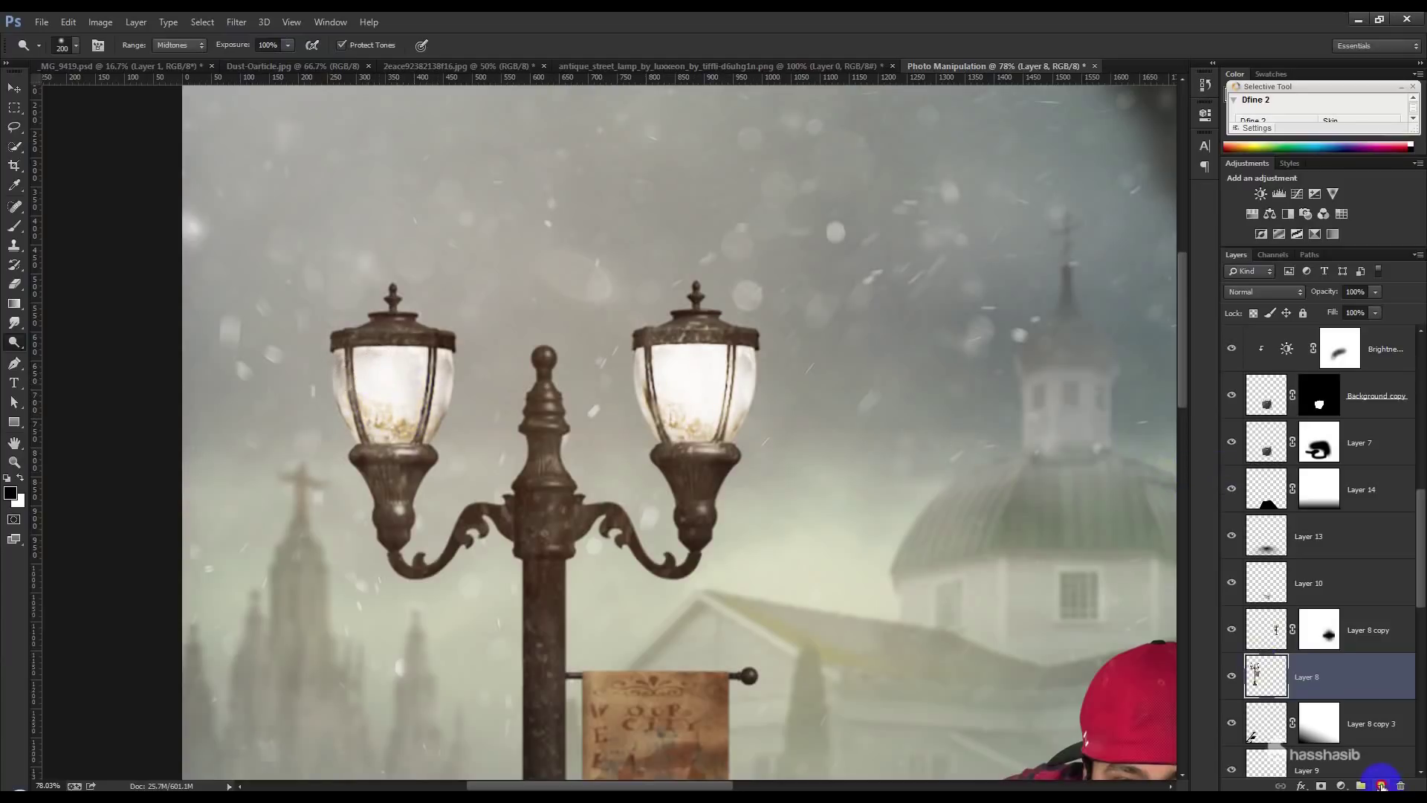
left_click(1380, 786)
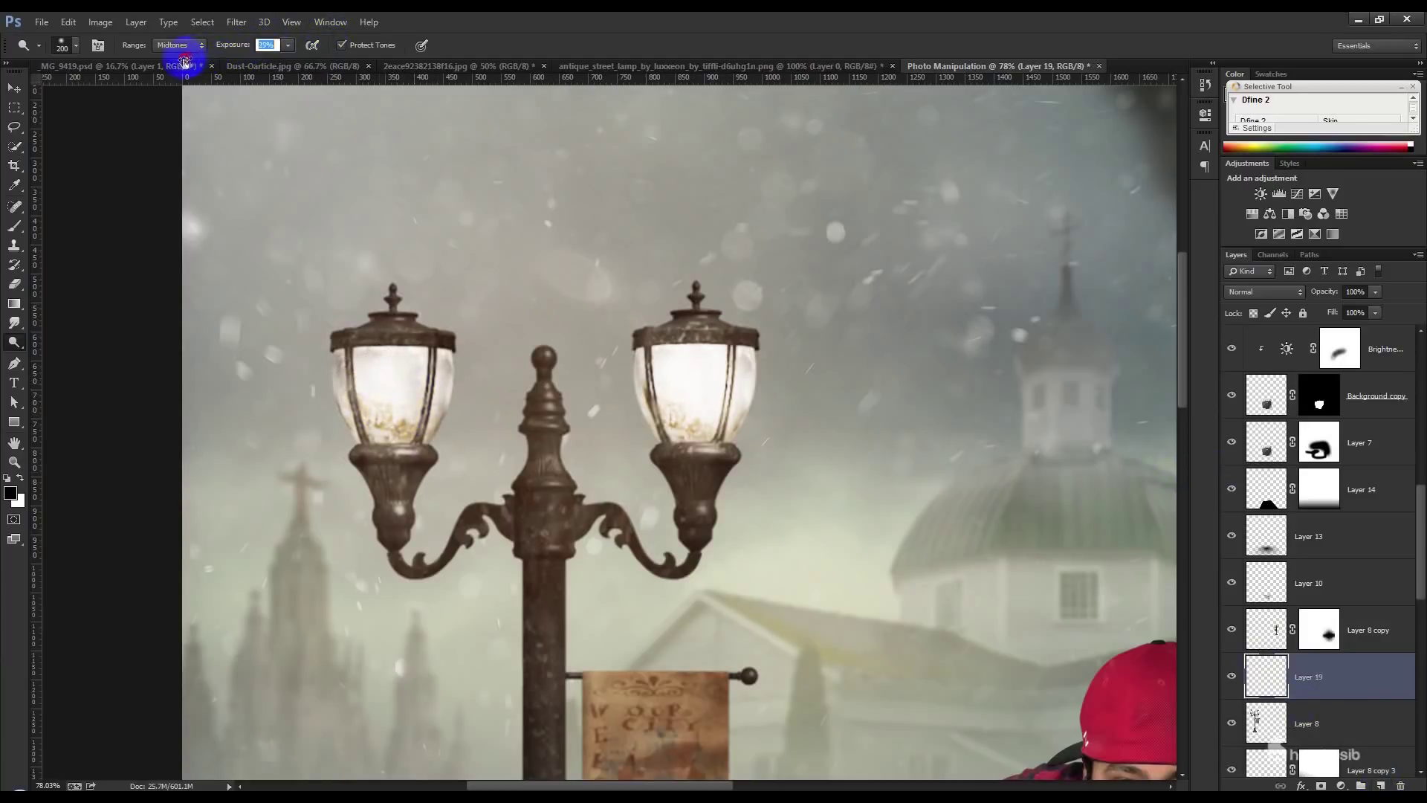
type("15")
- Paint a white glow on the left lamp glass, enlarge it to about 192%, and copy it to the right lamp
left_click(26, 234)
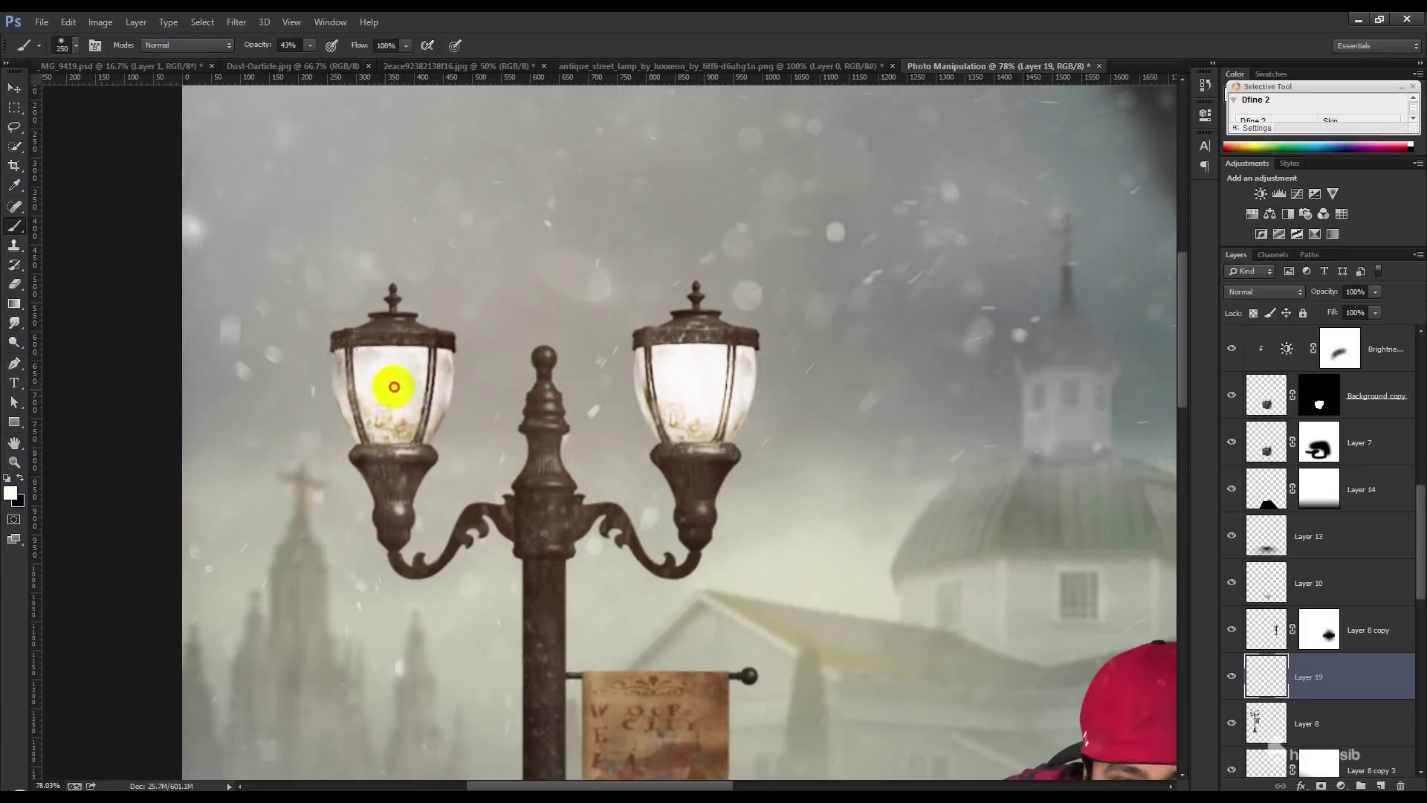
left_click(394, 386)
key("ctrl+t")
left_click_drag(503, 496, 645, 565)
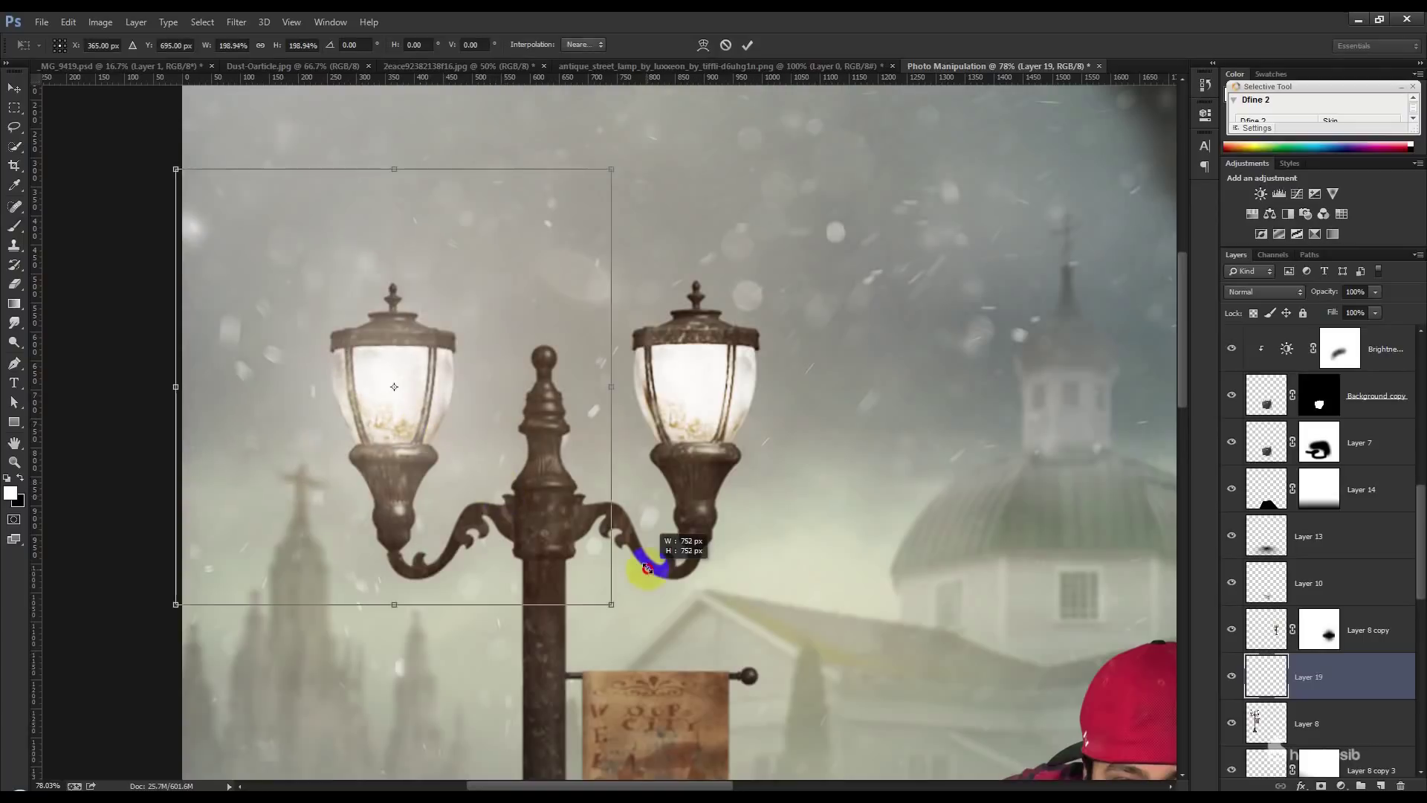
key("Return")
left_click(13, 88)
left_click_drag(418, 416, 719, 417)
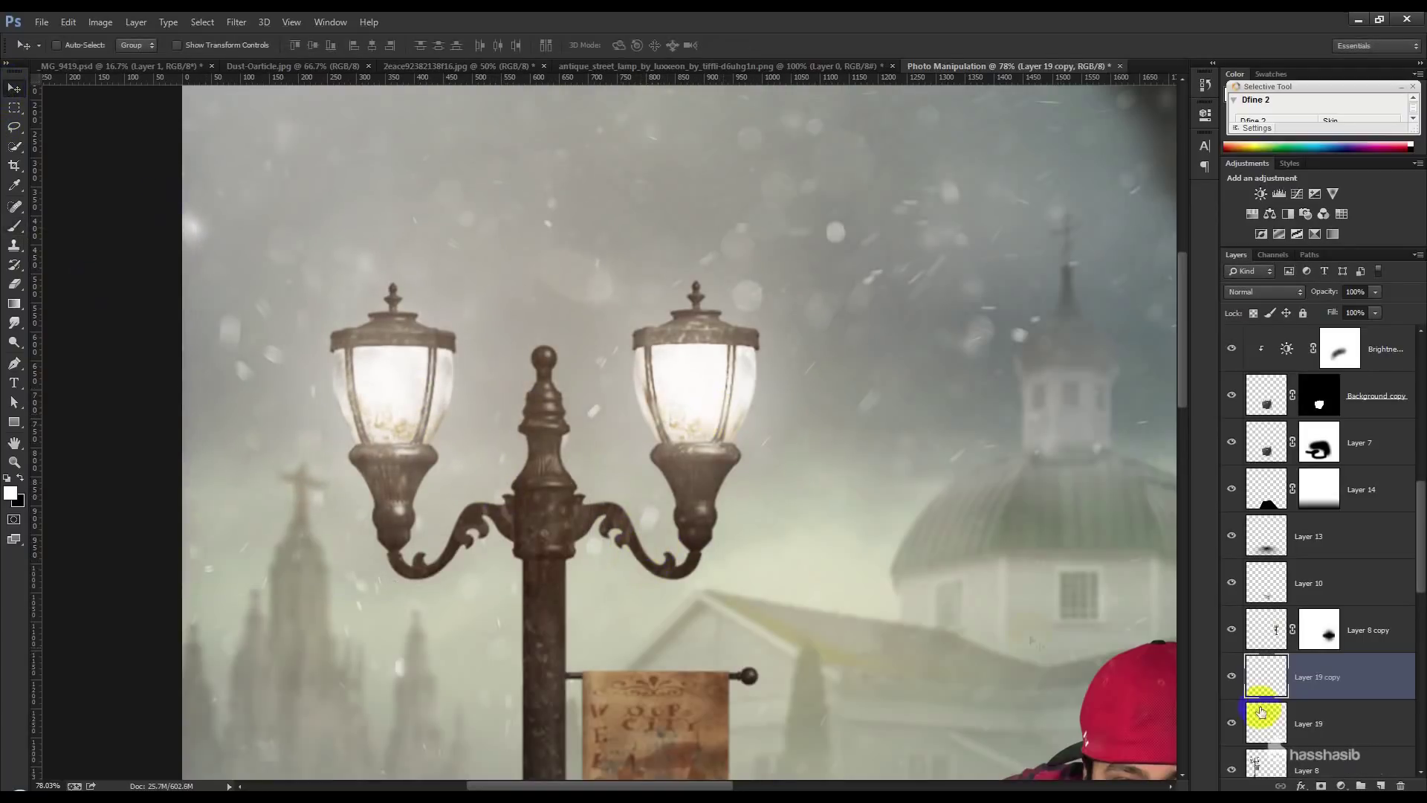
- Set the brush foreground colour to a deep saturated orange
scroll(639, 583, "down", 3)
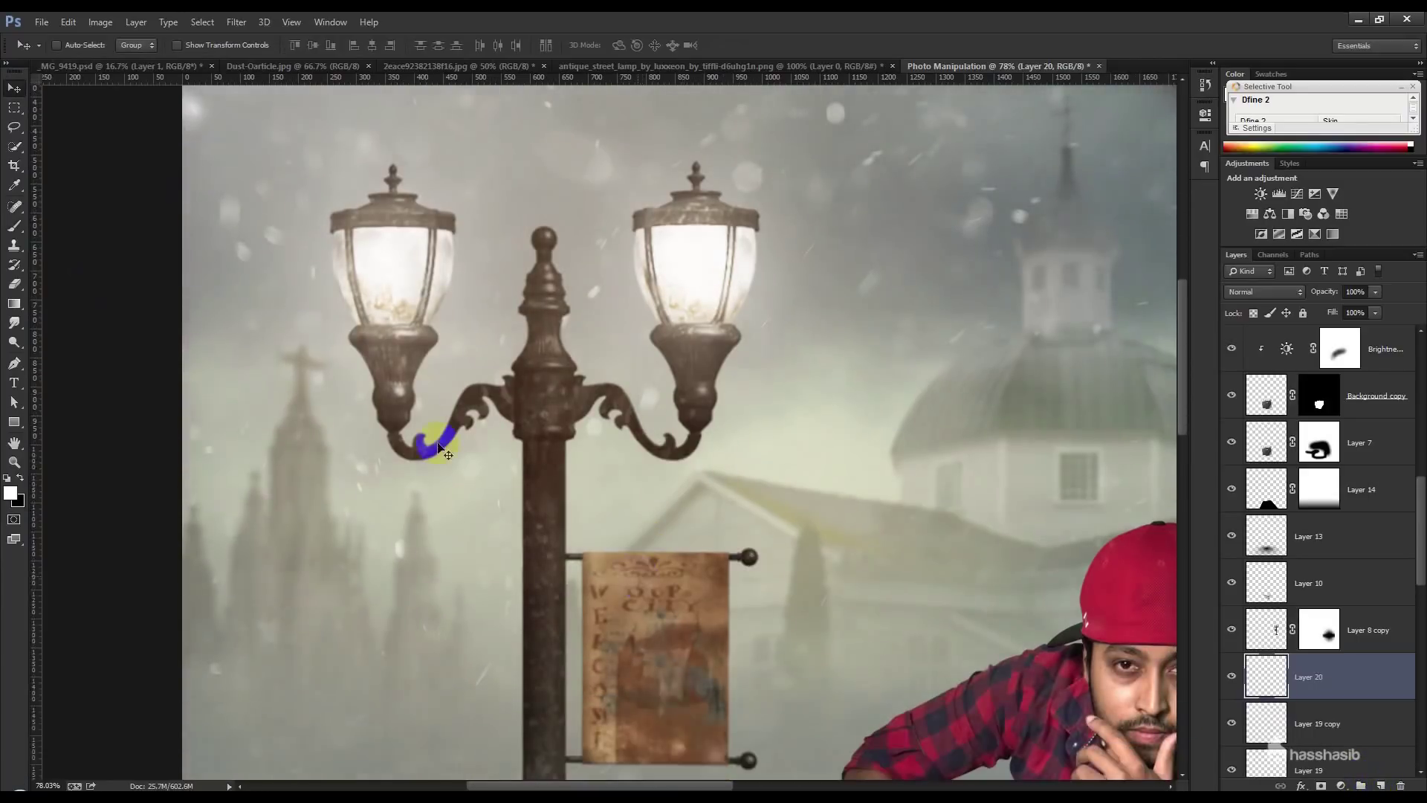
left_click(15, 227)
left_click(10, 493)
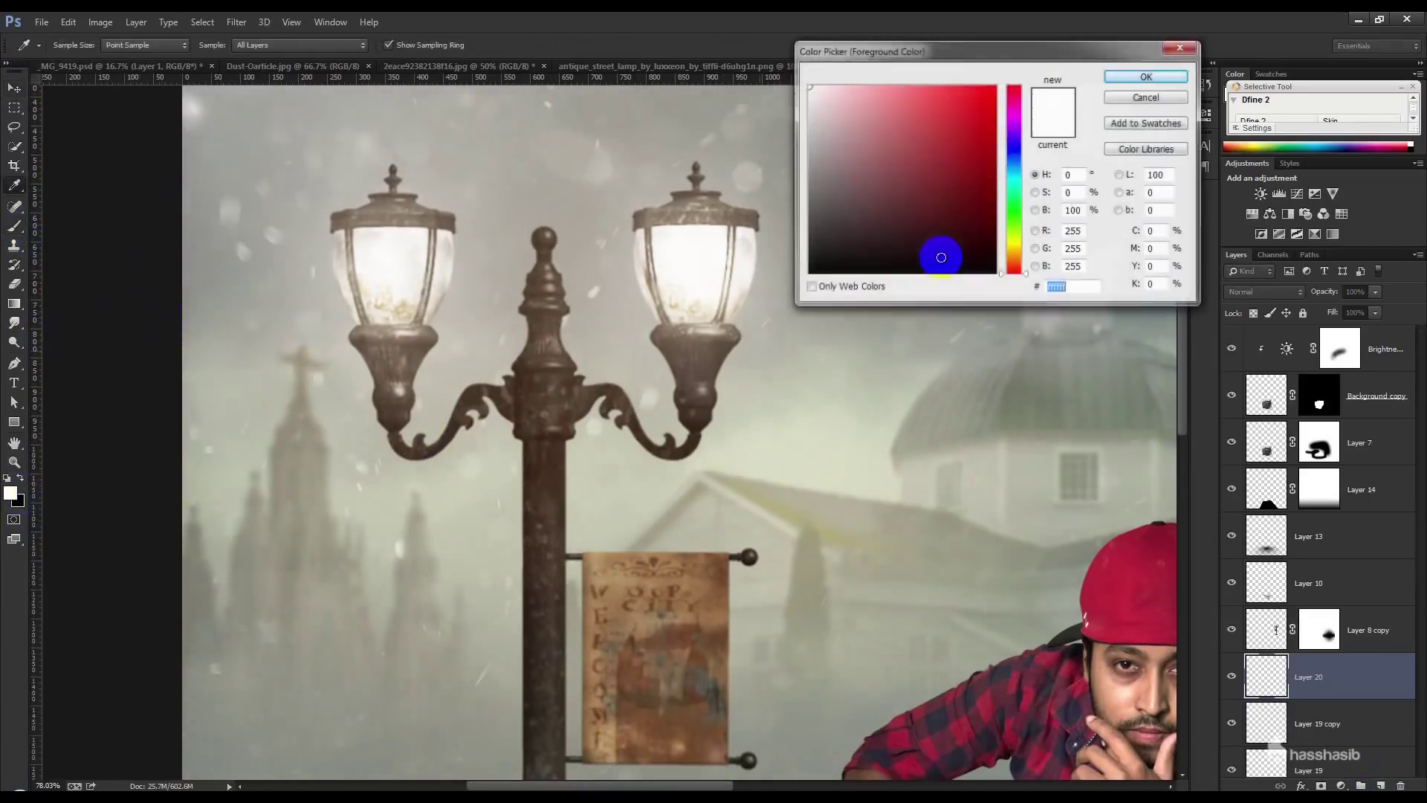
left_click(1013, 256)
left_click(968, 119)
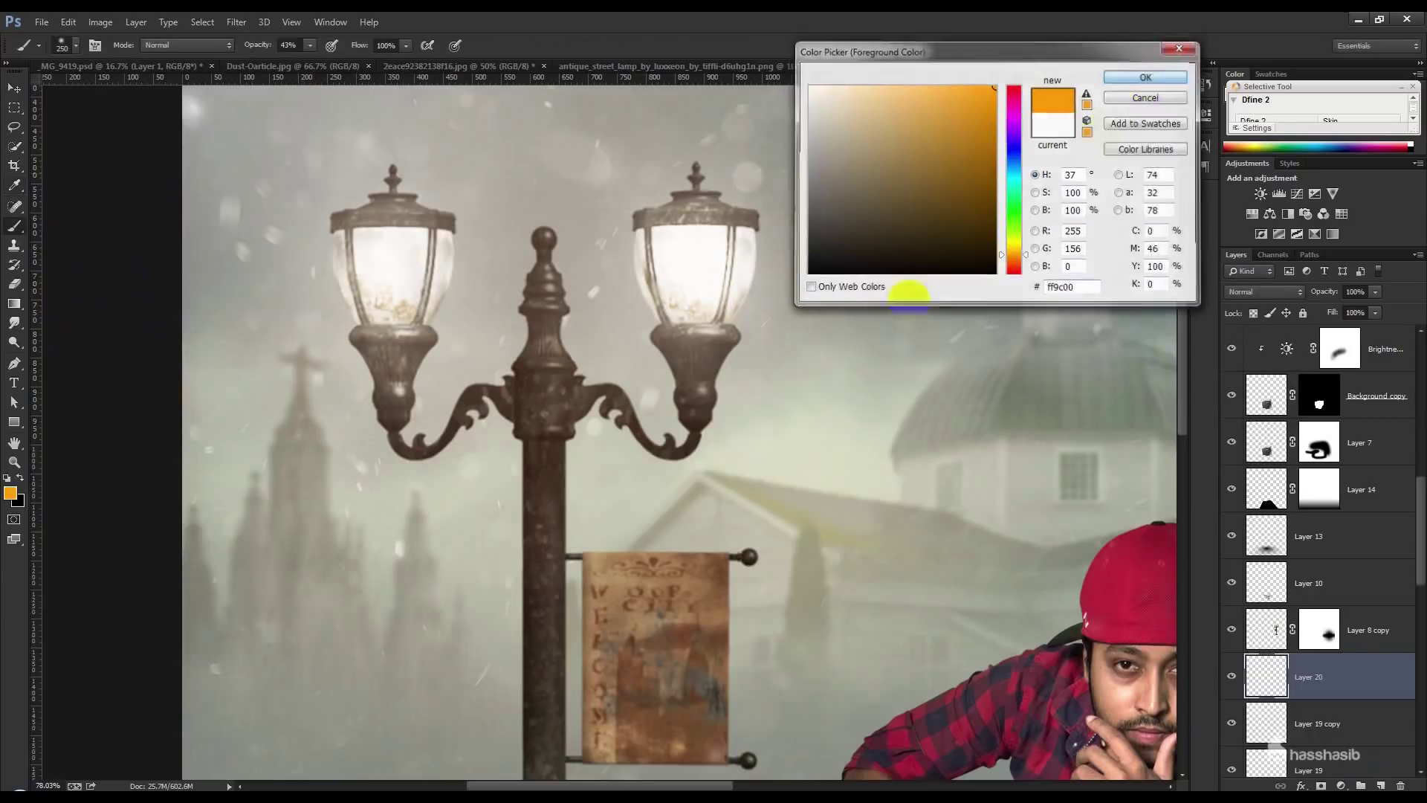
key("Return")
left_click(11, 497)
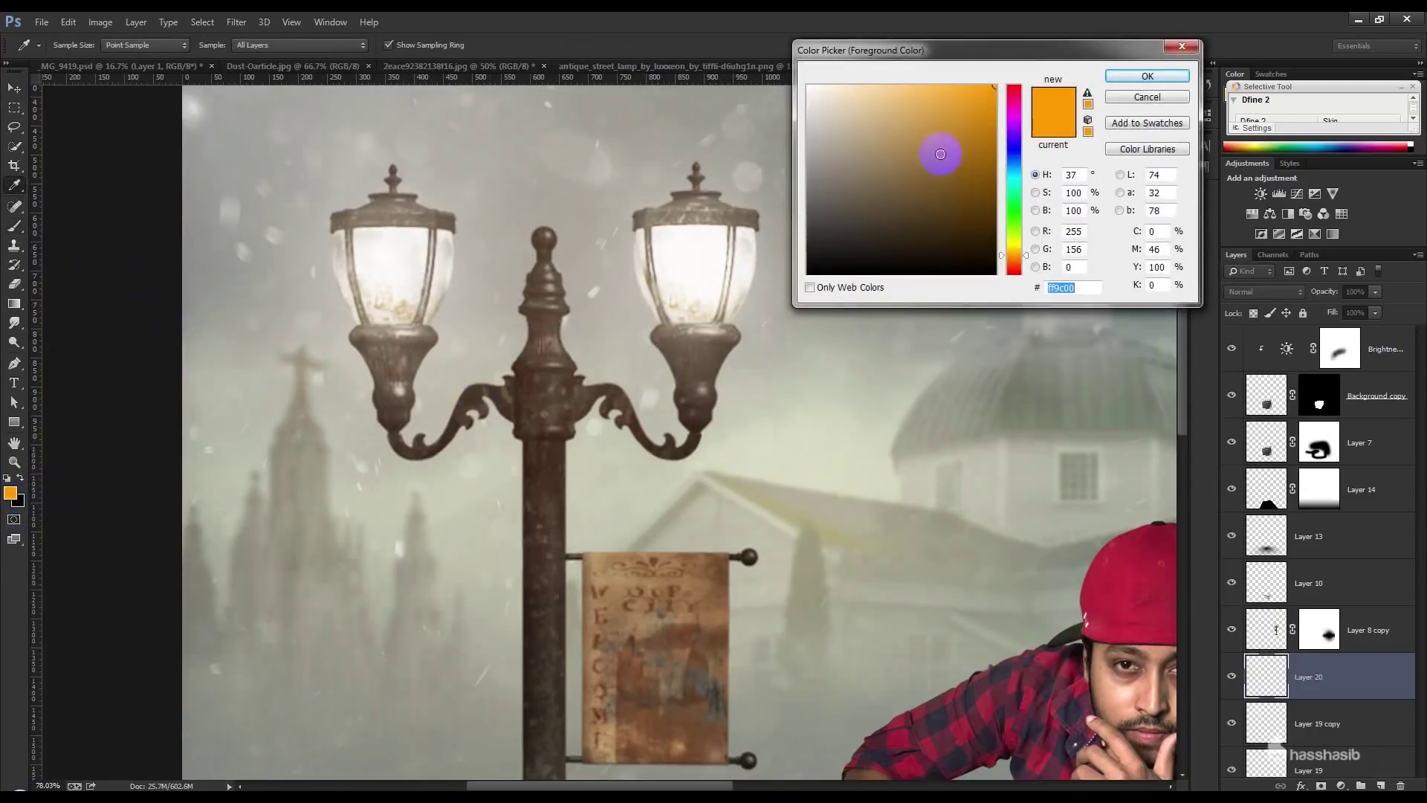
left_click(1180, 70)
left_click(876, 330)
- Paint a soft orange glow at 100% opacity and set its layer to Color Dodge
left_click(288, 45)
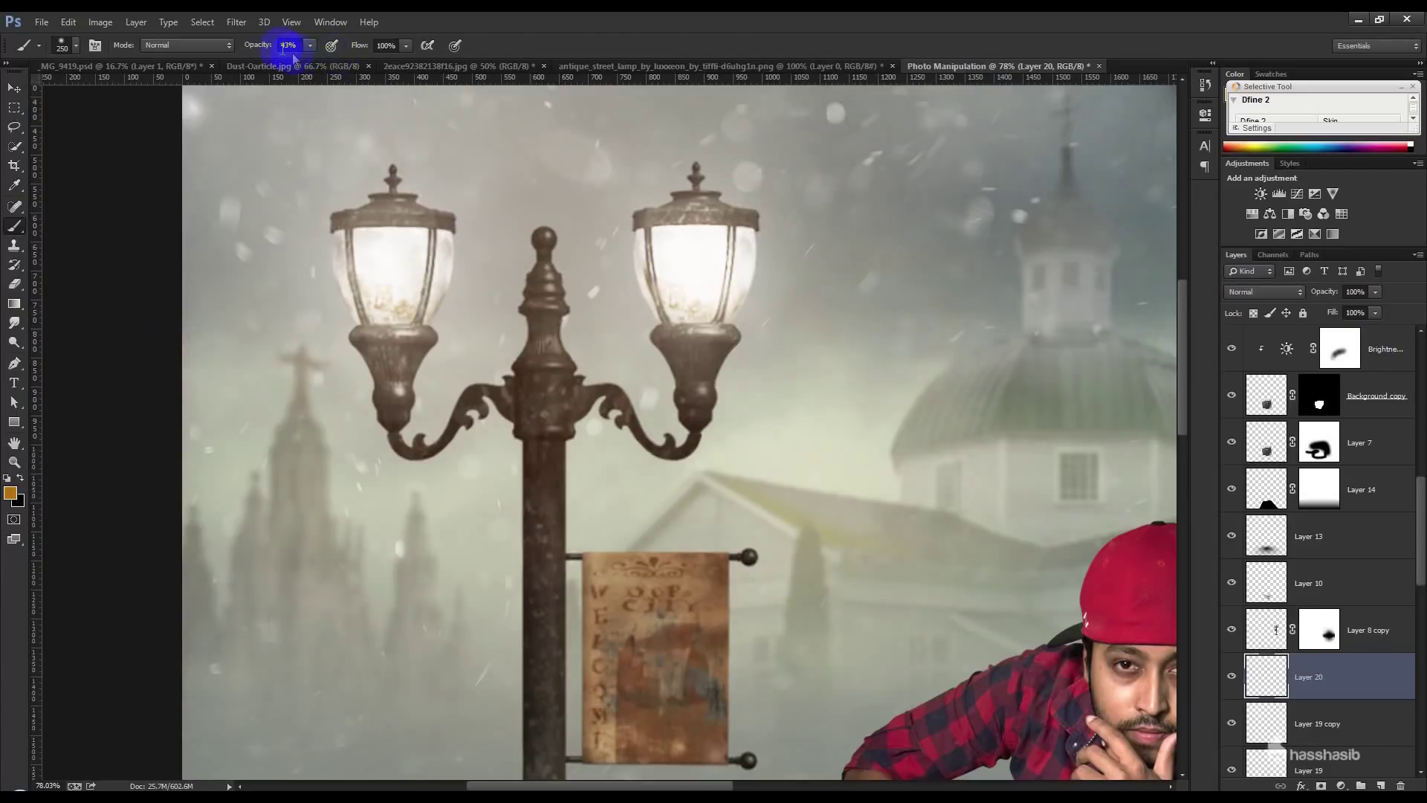
type("100")
left_click(845, 321)
left_click(1264, 291)
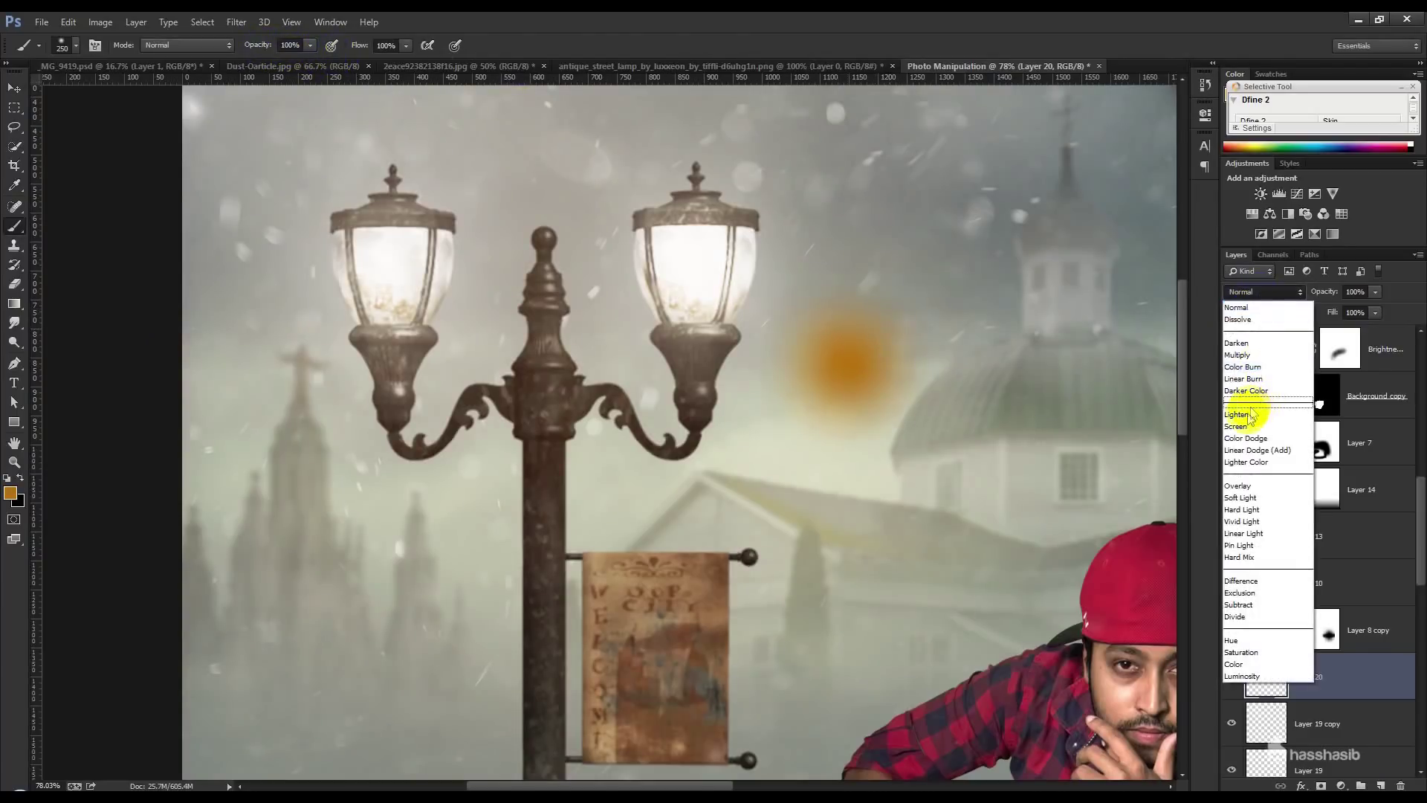
left_click(1251, 443)
- Move the orange glow onto the left lamp, enlarge it, and copy it onto the right lamp
left_click(14, 88)
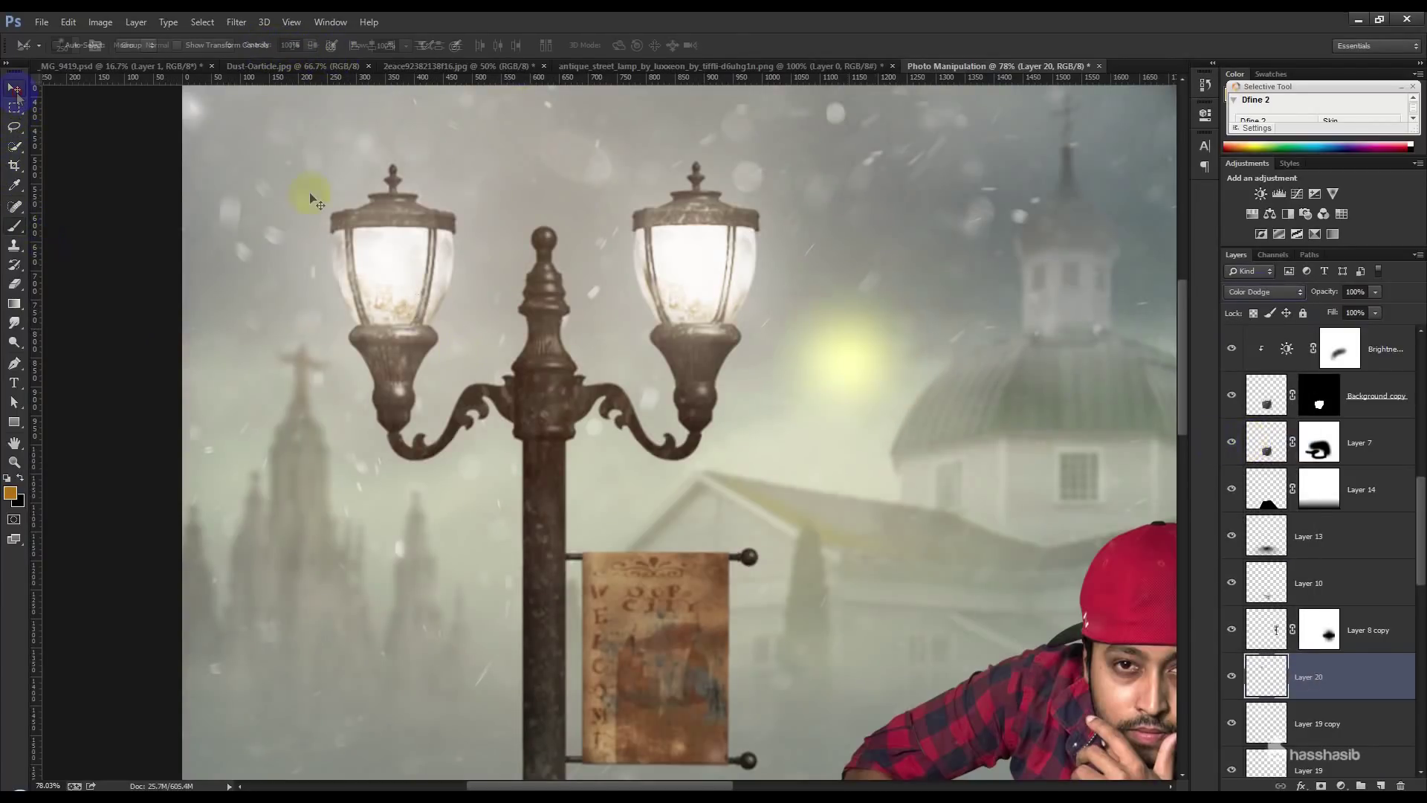
left_click_drag(922, 312, 482, 252)
key("ctrl+t")
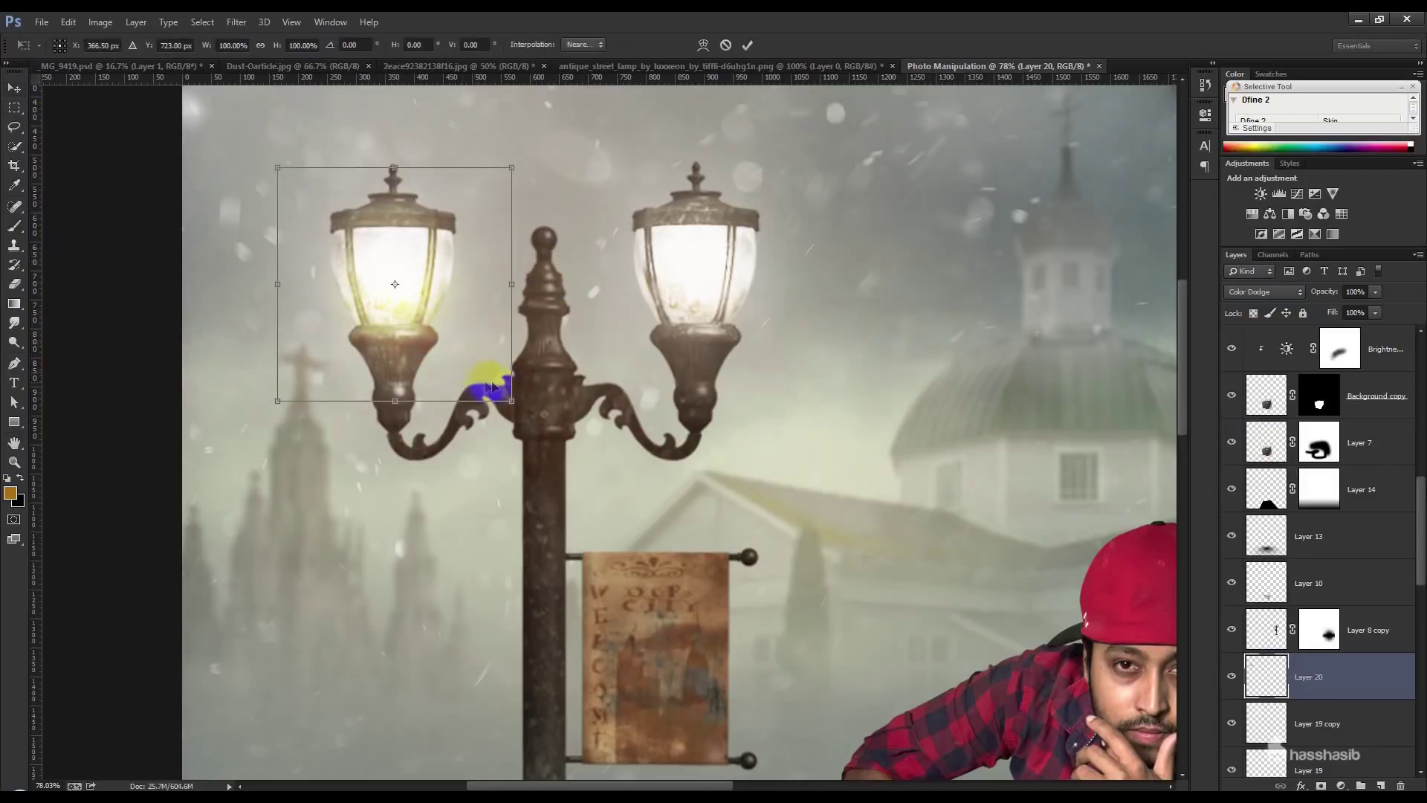
left_click_drag(511, 401, 605, 518)
key("Return")
left_click_drag(531, 331, 713, 325)
- Copy the glow onto the distant lamp and shrink it to fit
key("ctrl+0")
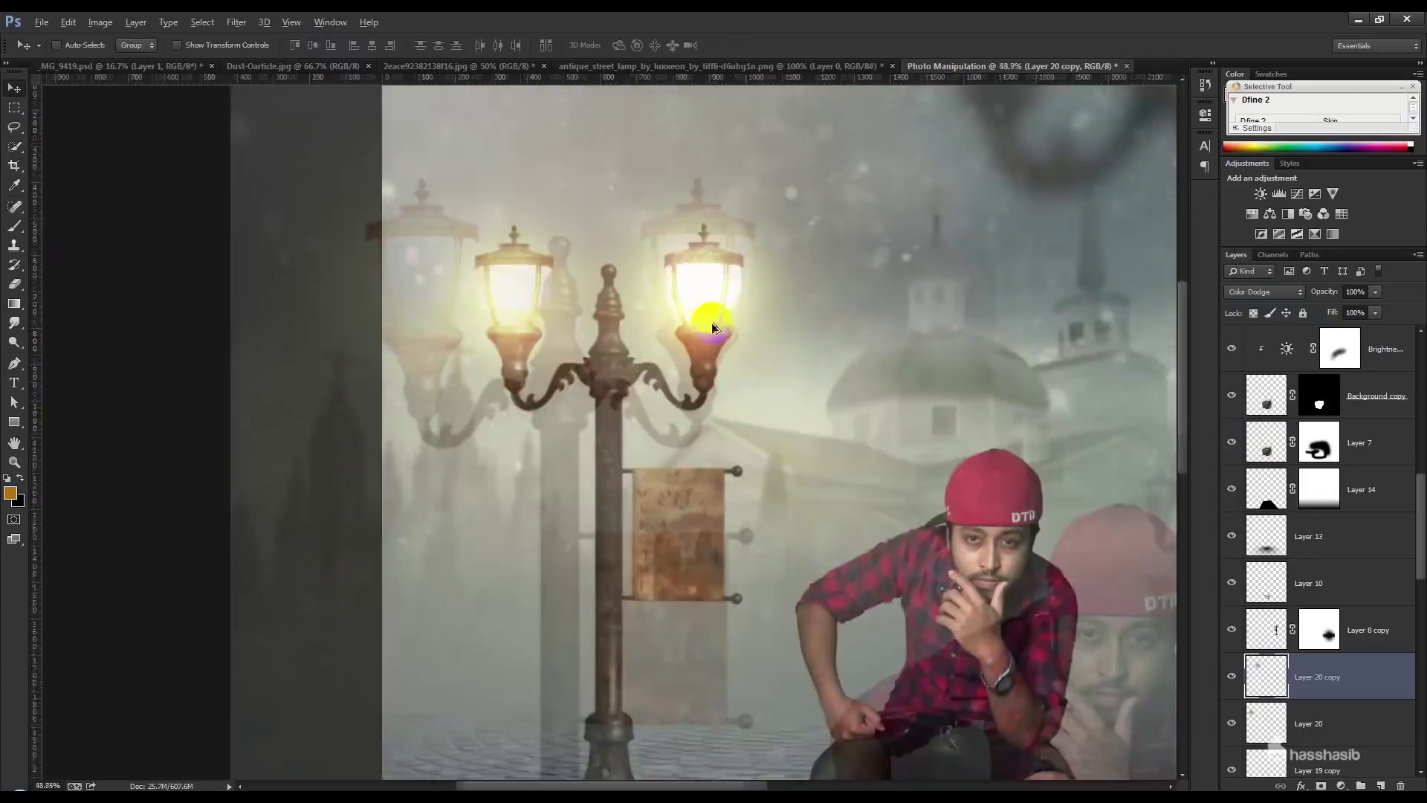
left_click_drag(597, 305, 779, 388)
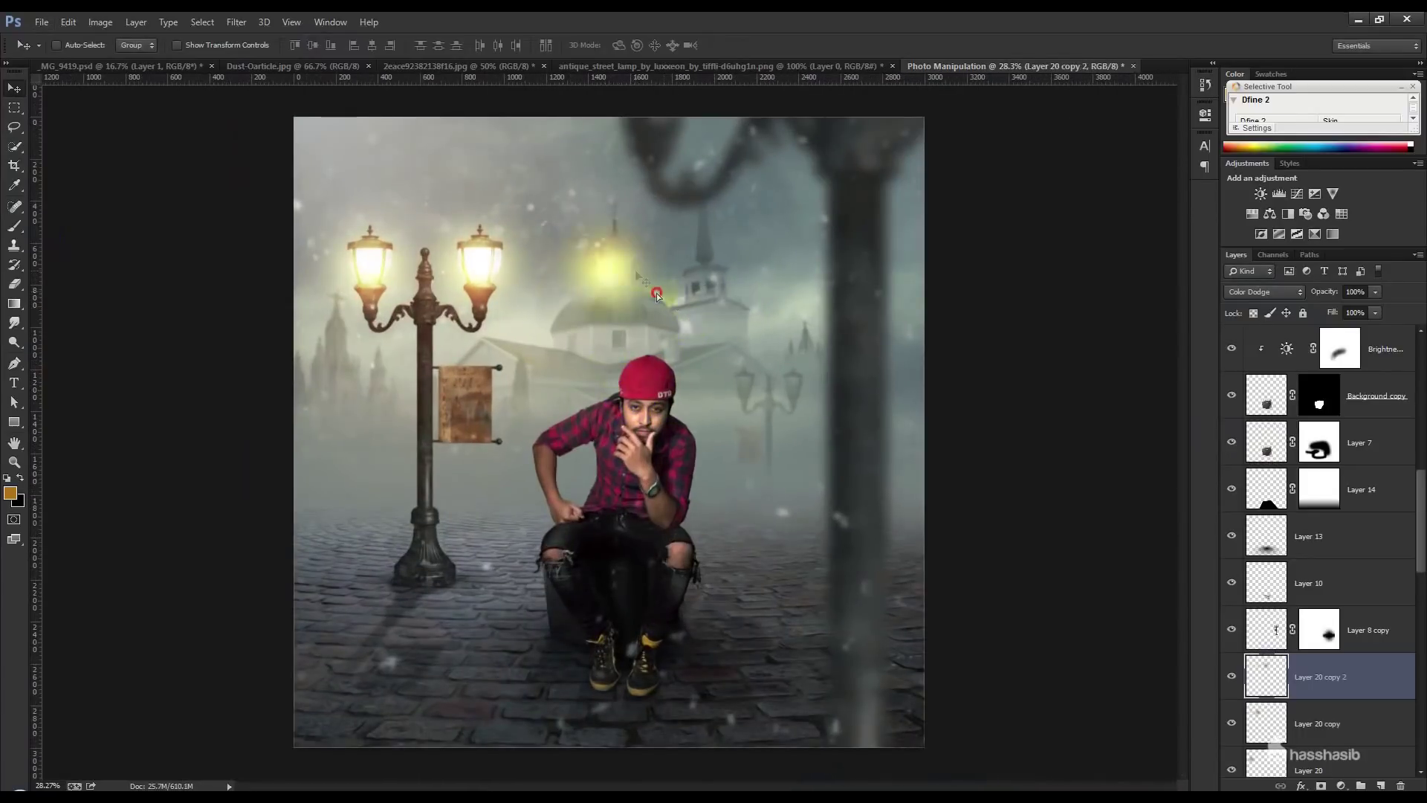
scroll(844, 478, "up", 2)
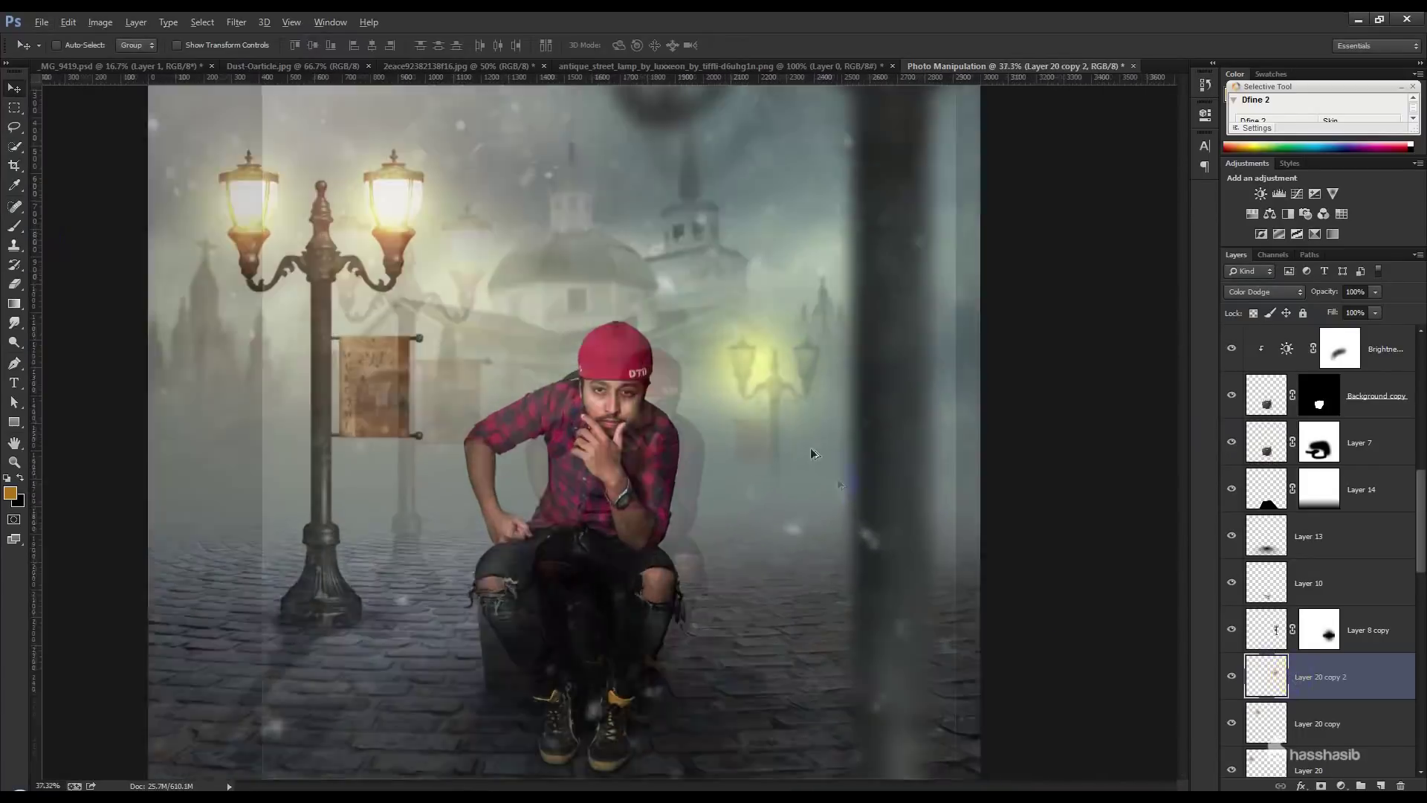
scroll(724, 328, "up", 2)
scroll(692, 354, "up", 2)
key("ctrl+t")
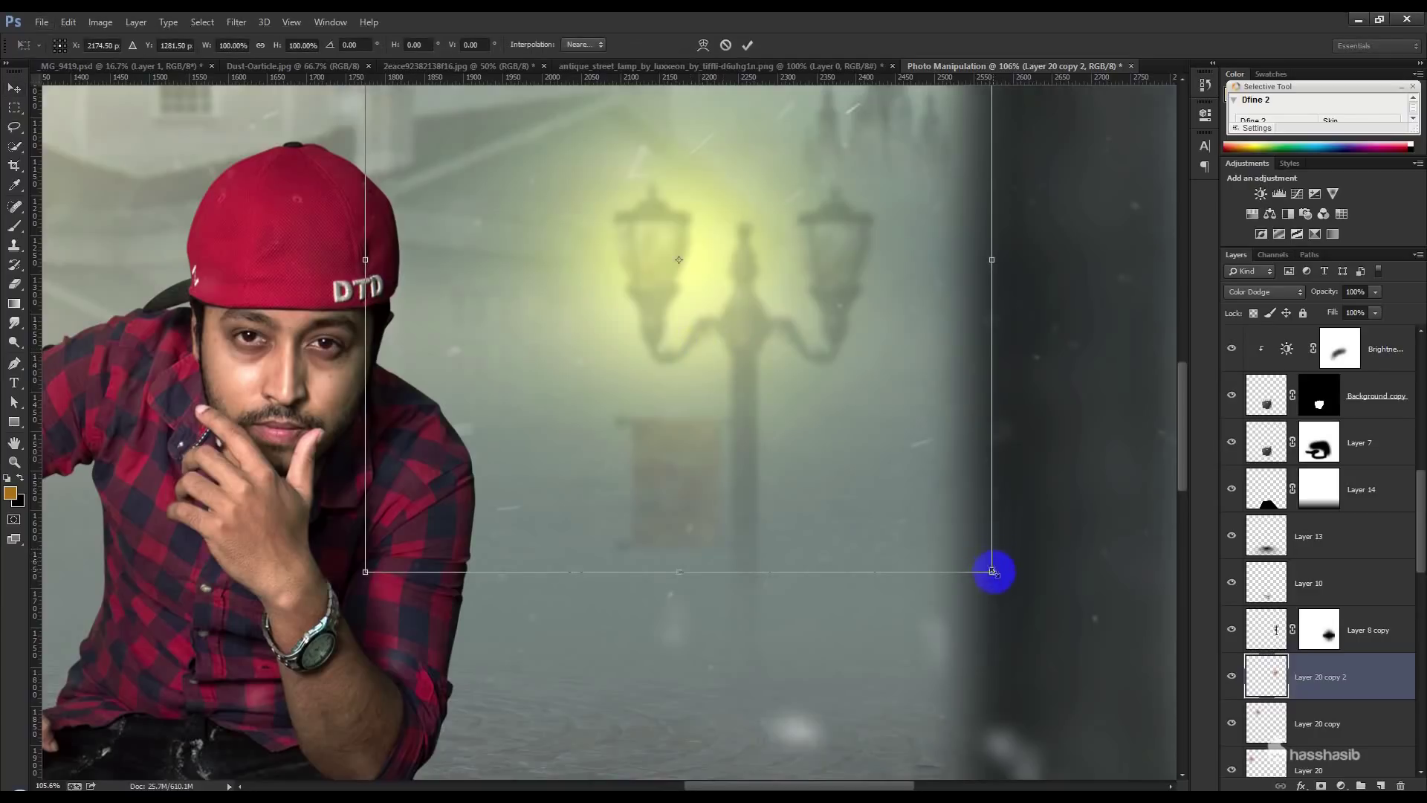
mouse_move(992, 571)
left_mouse_down()
mouse_move(752, 333)
mouse_move(680, 300)
mouse_move(759, 357)
left_mouse_up()
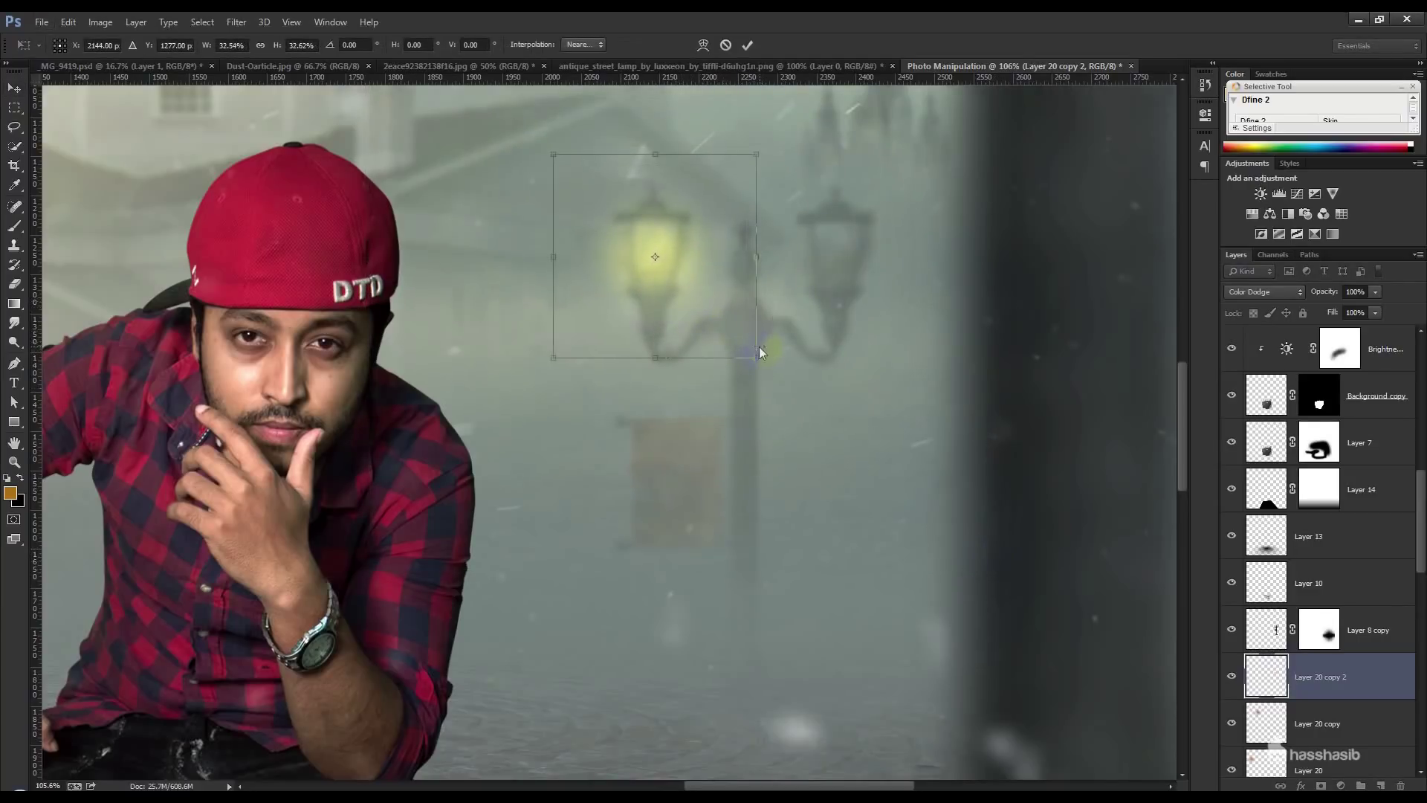
key("Return")
- Duplicate the white glass glow onto the distant lamp and copy the yellow glow to the other distant lamp head
scroll(1316, 751, "down", 1)
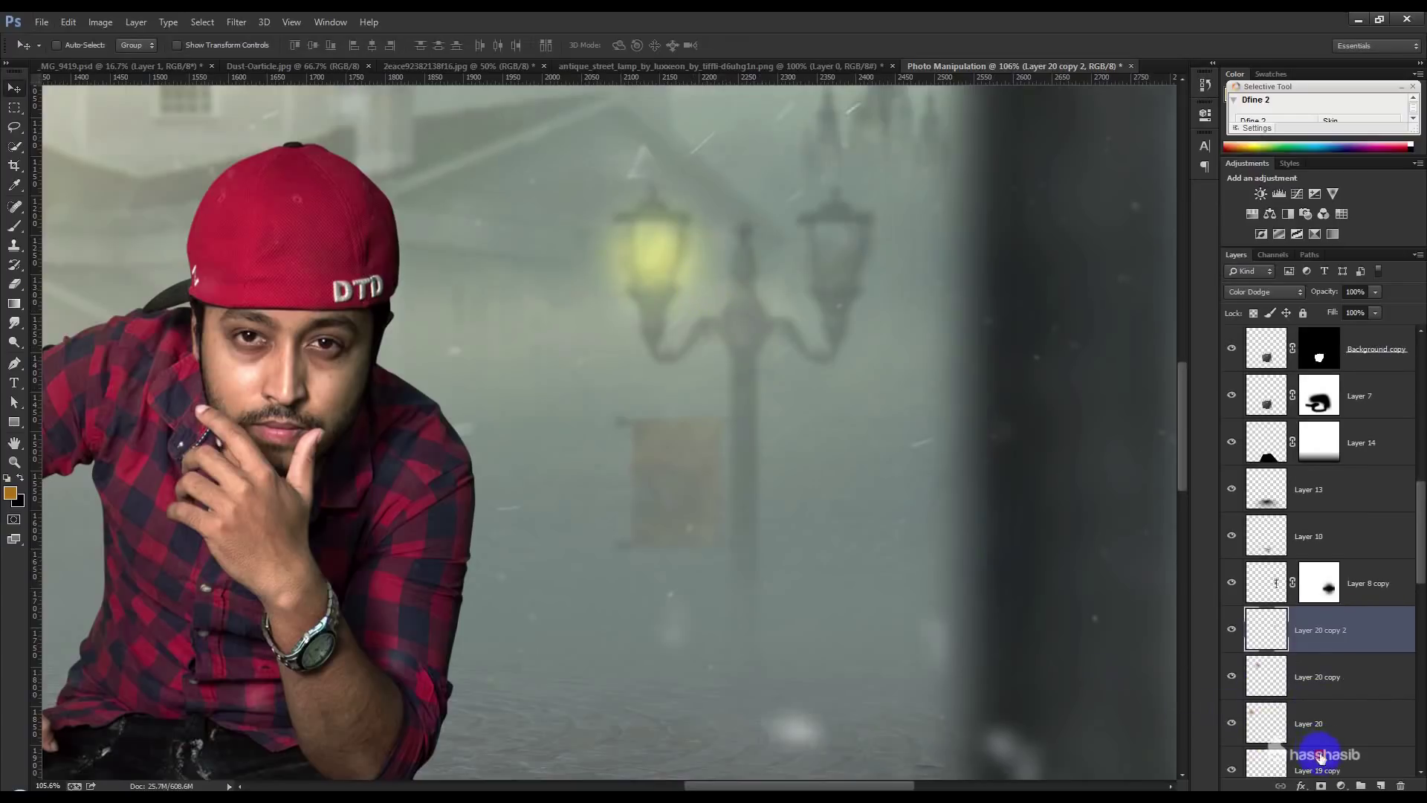
left_click(1320, 757)
key("ctrl+j")
scroll(732, 415, "down", 3)
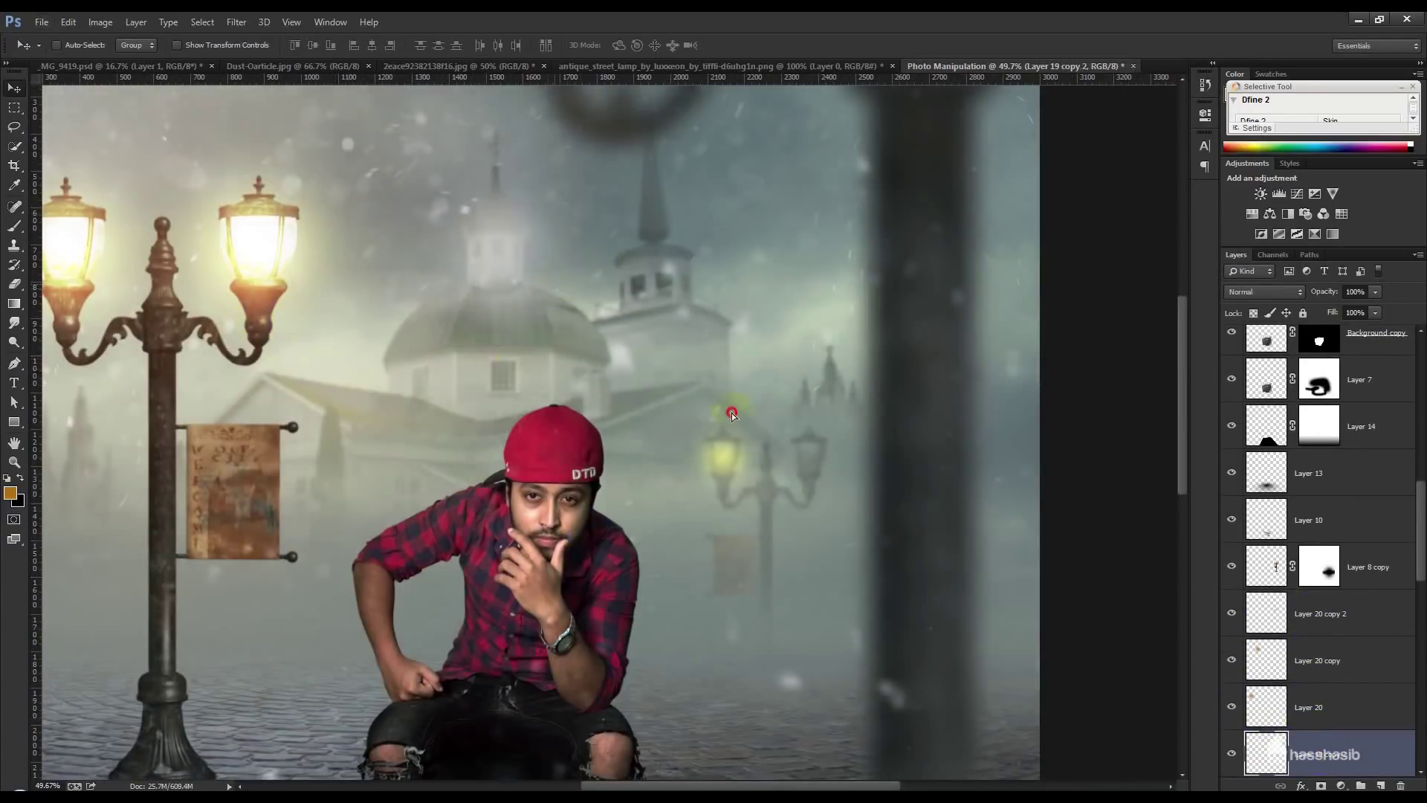
left_click_drag(732, 415, 785, 506)
left_click(1299, 668)
left_click_drag(843, 471, 896, 470)
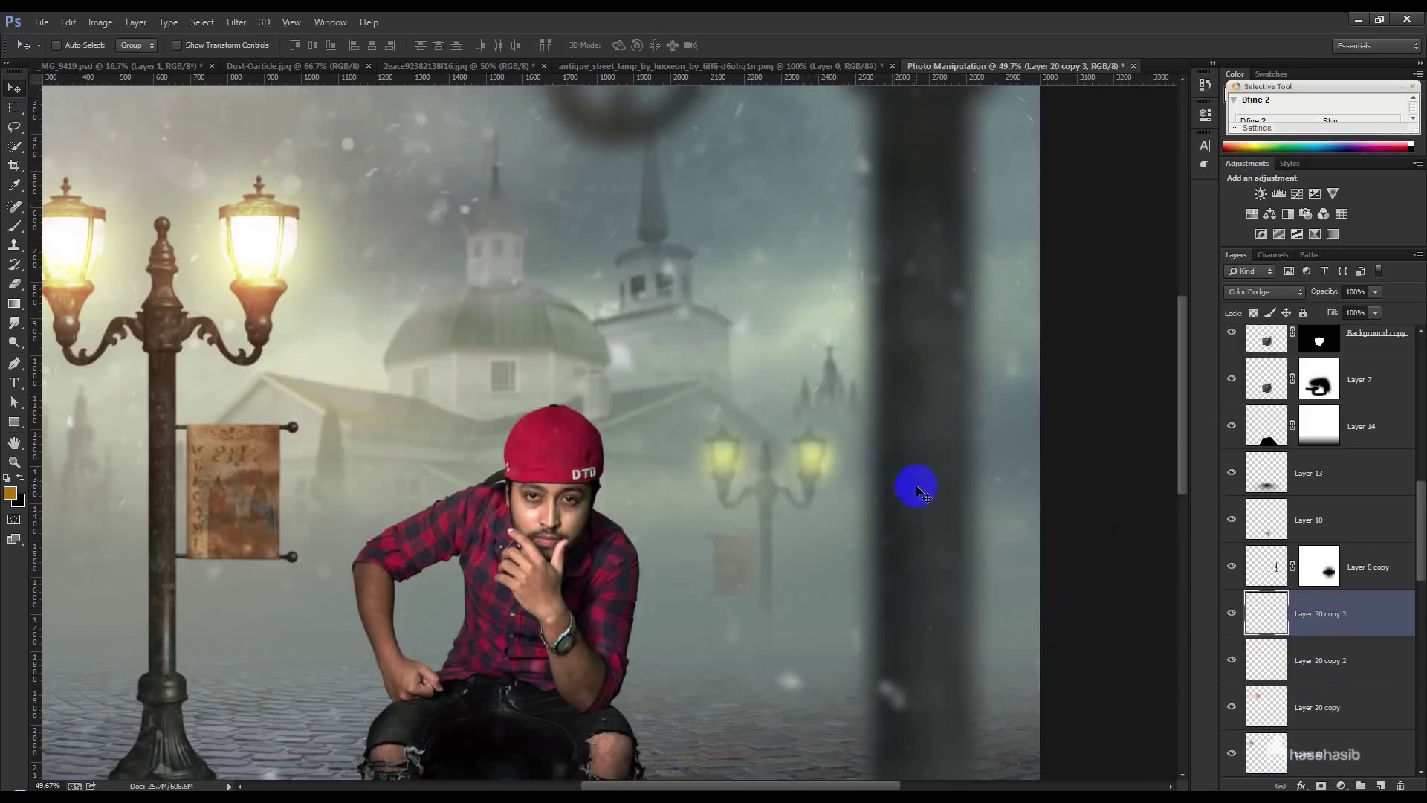
- Try Lighten and Hard Light on both distant glows, then settle on Color Dodge
left_click(1347, 664, "ctrl")
left_click(1264, 292)
left_click(1257, 418)
scroll(1260, 292, "down", 1)
scroll(1259, 291, "down", 1)
scroll(1259, 291, "down", 1)
scroll(1259, 291, "down", 1)
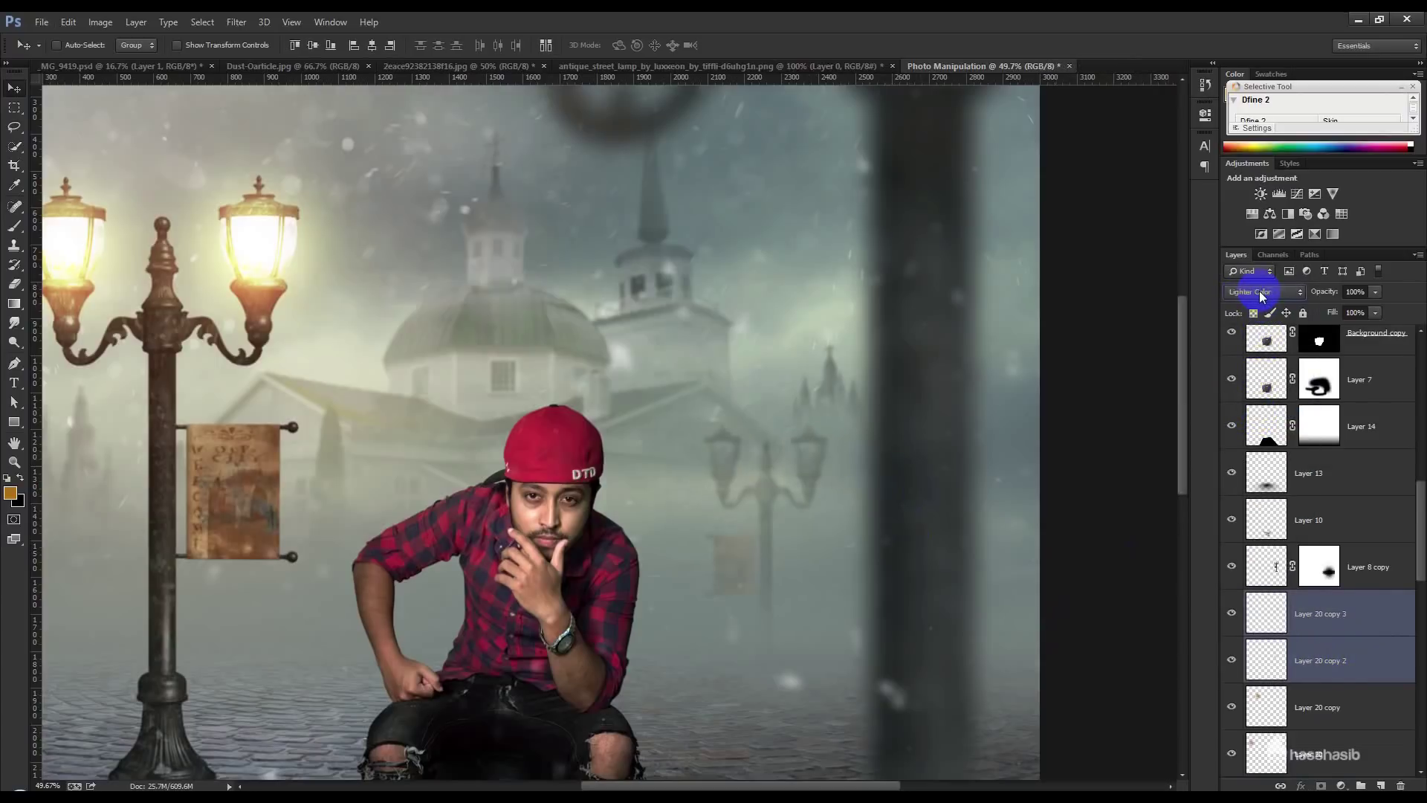
left_click(1262, 296)
left_click(1249, 509)
left_click(1256, 291)
left_click(1247, 438)
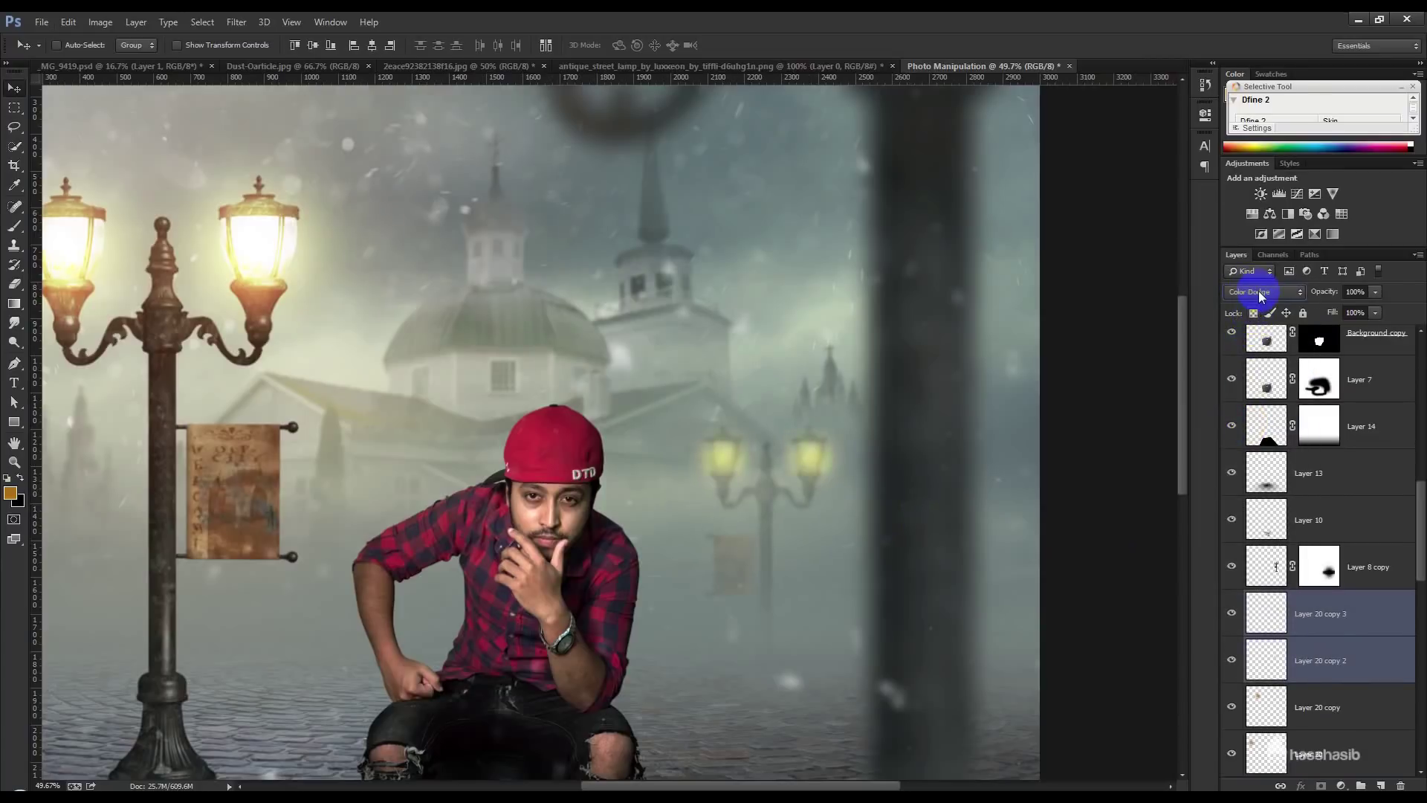
scroll(903, 468, "down", 3)
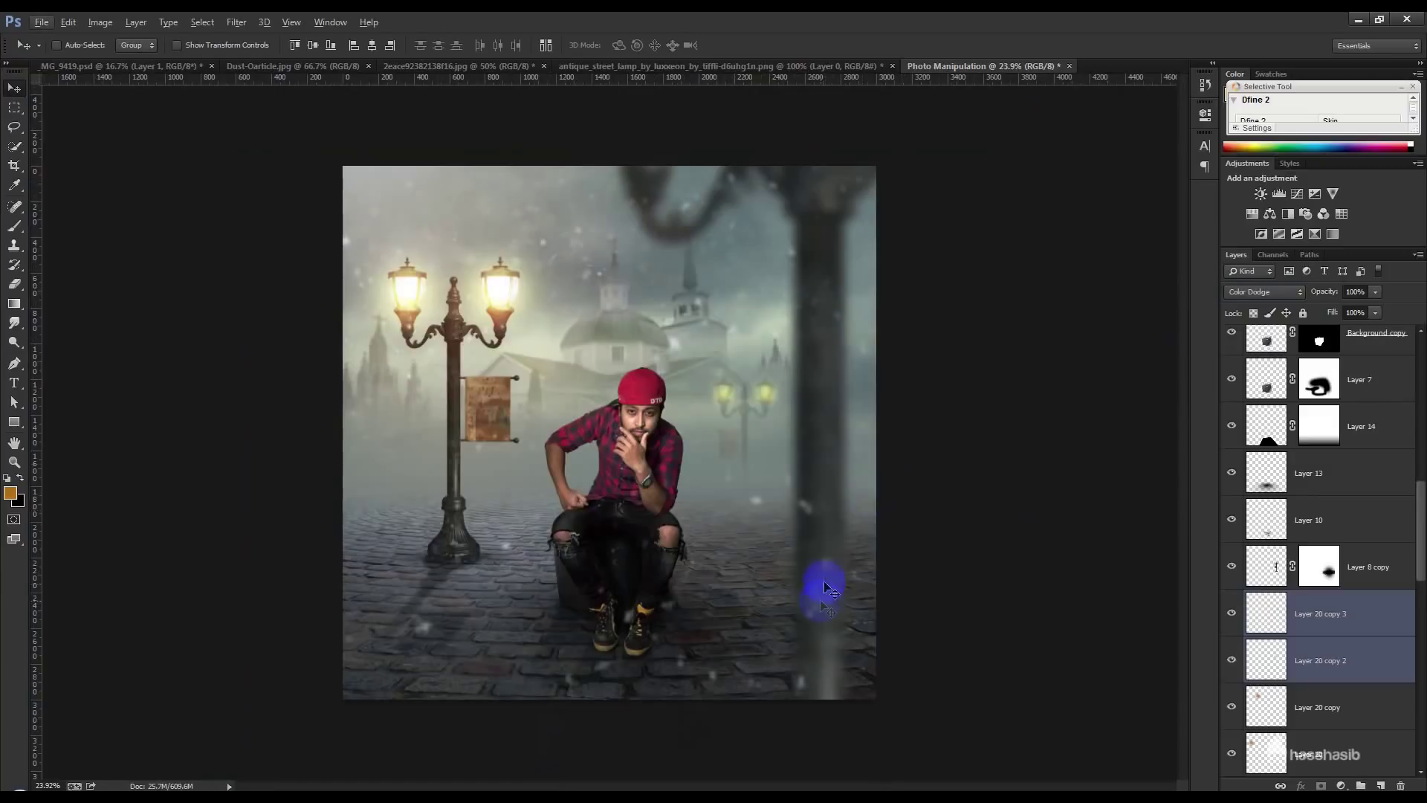
- Duplicate the latest distant glow and stretch it across the upper part of the image
left_click(1370, 626)
key("ctrl+j")
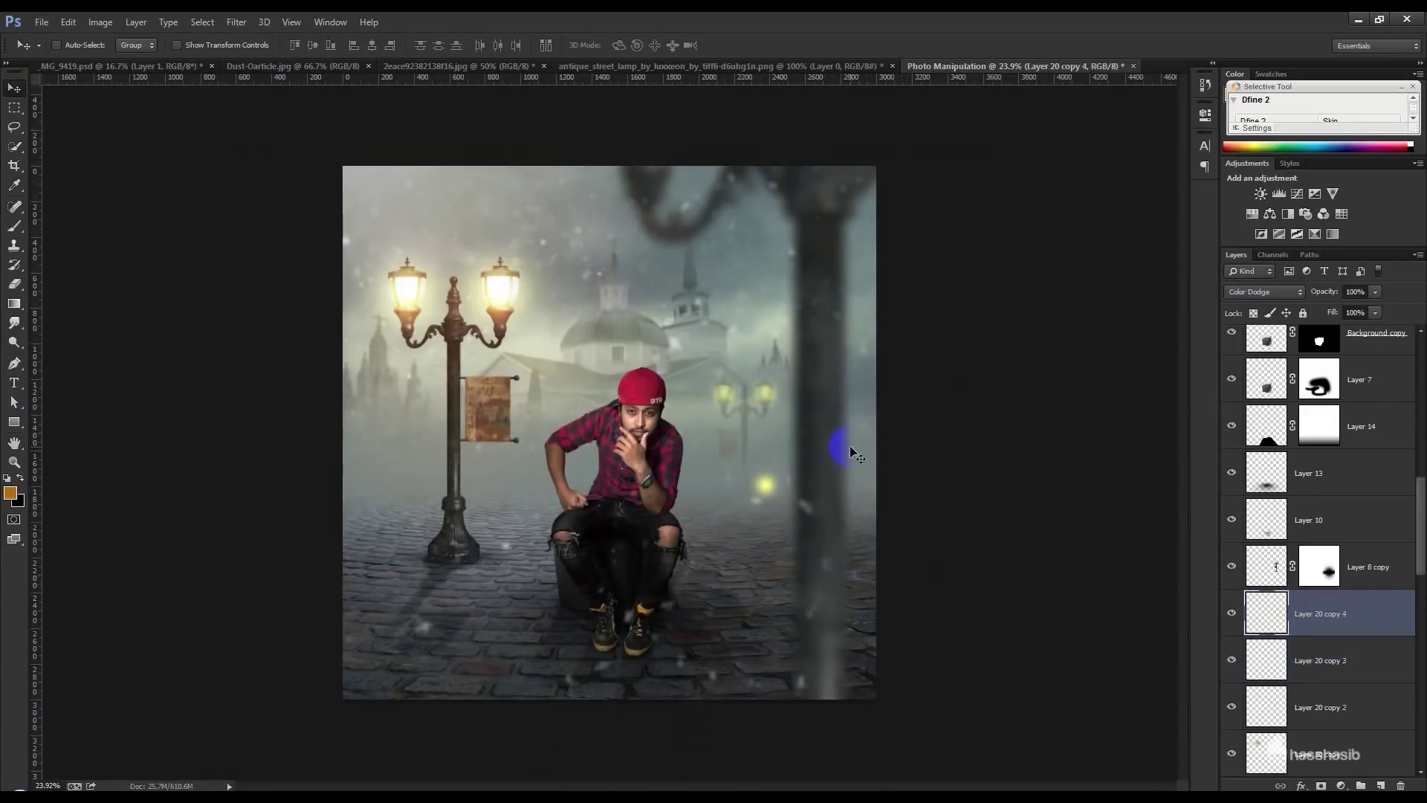
key("ctrl+t")
mouse_move(940, 669)
left_mouse_down()
mouse_move(971, 679)
mouse_move(647, 462)
mouse_move(651, 429)
left_mouse_up()
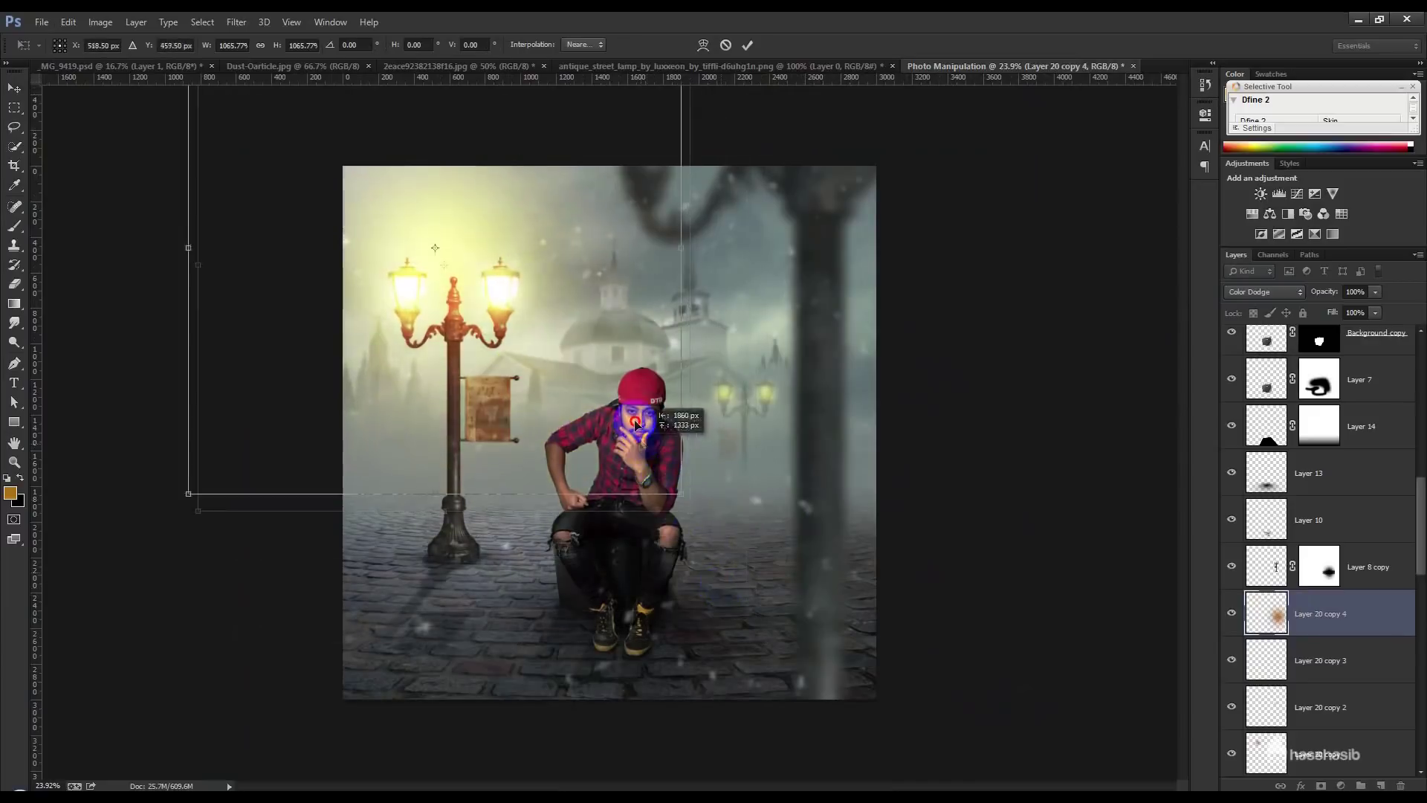
key("Return")
left_click_drag(651, 429, 959, 286)
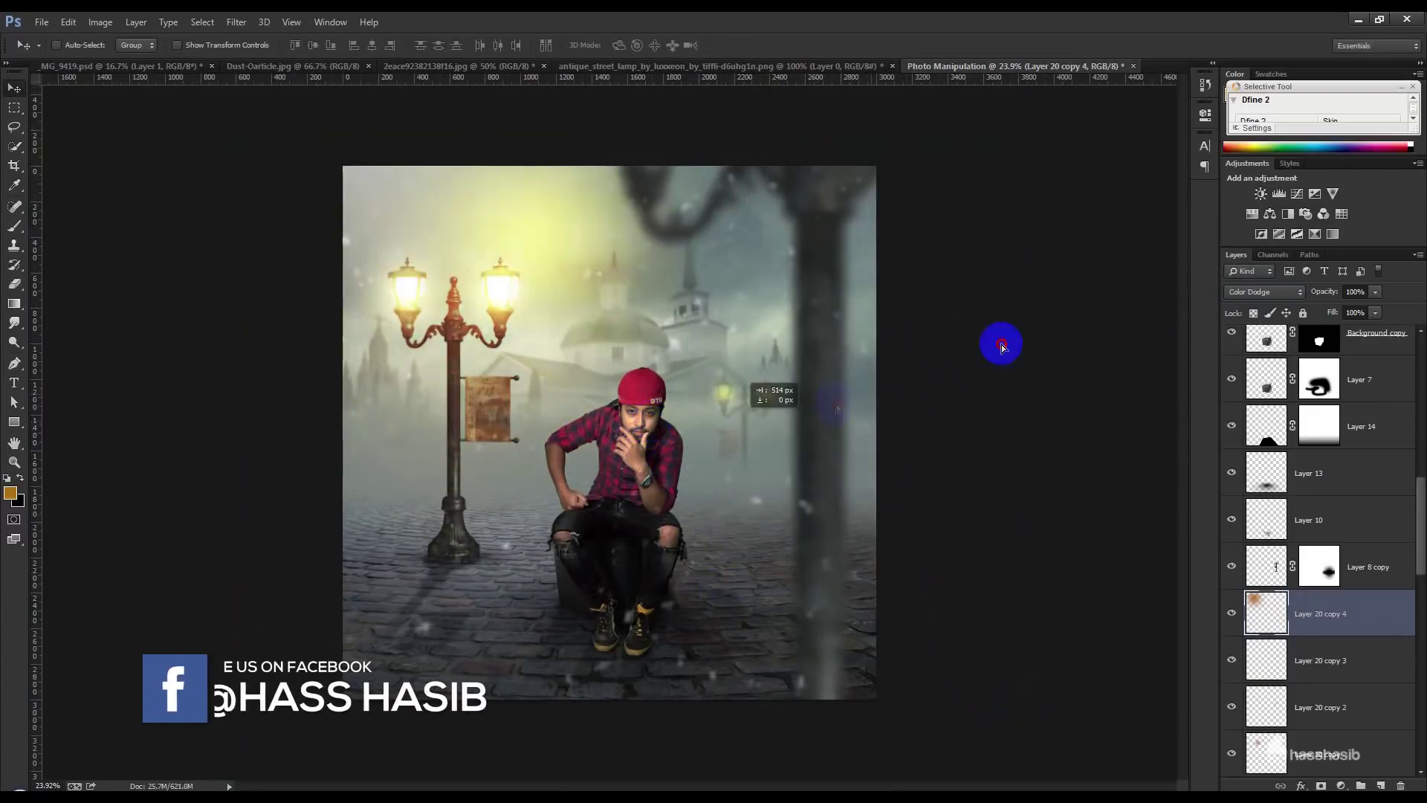
key("ctrl+t")
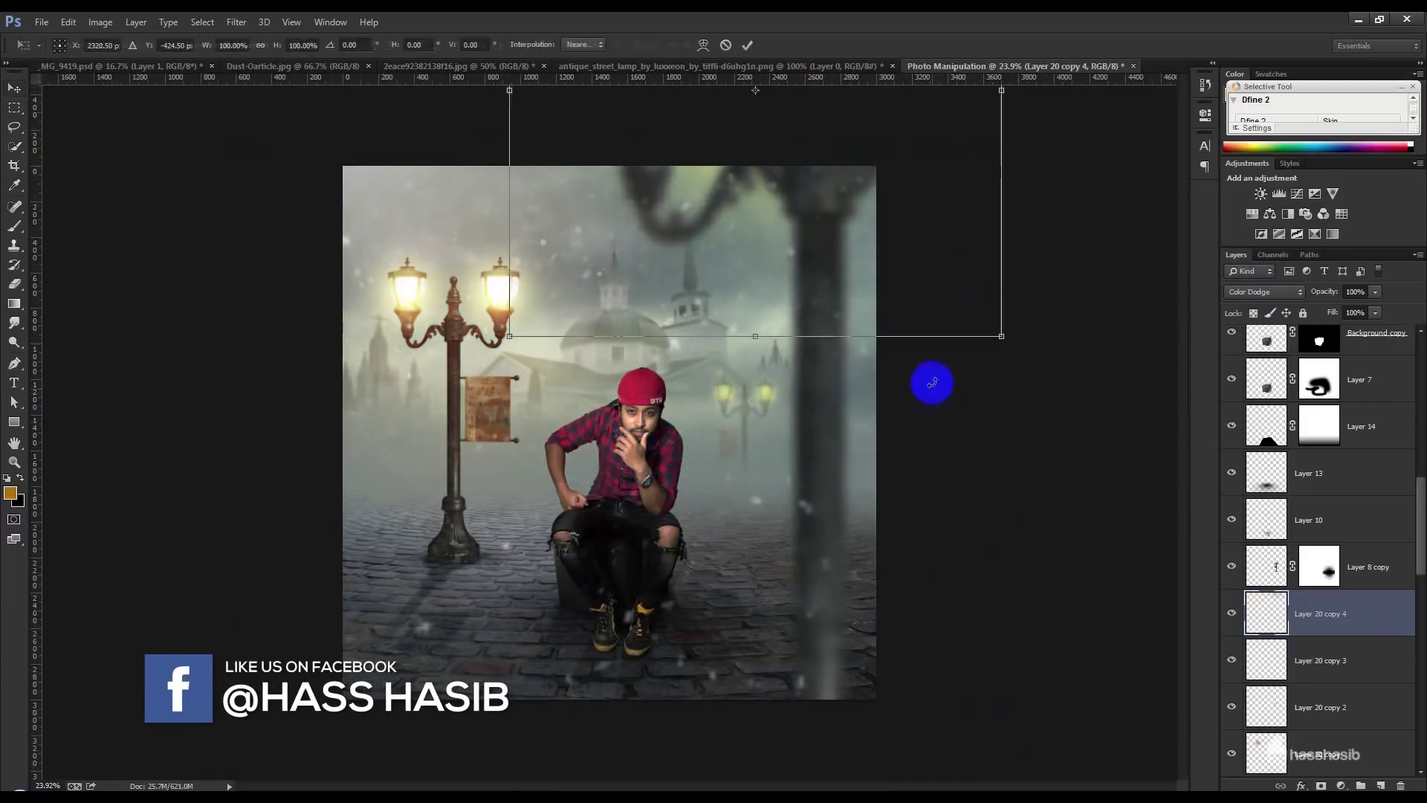
mouse_move(1000, 330)
left_mouse_down()
mouse_move(1185, 573)
mouse_move(1161, 548)
left_mouse_up()
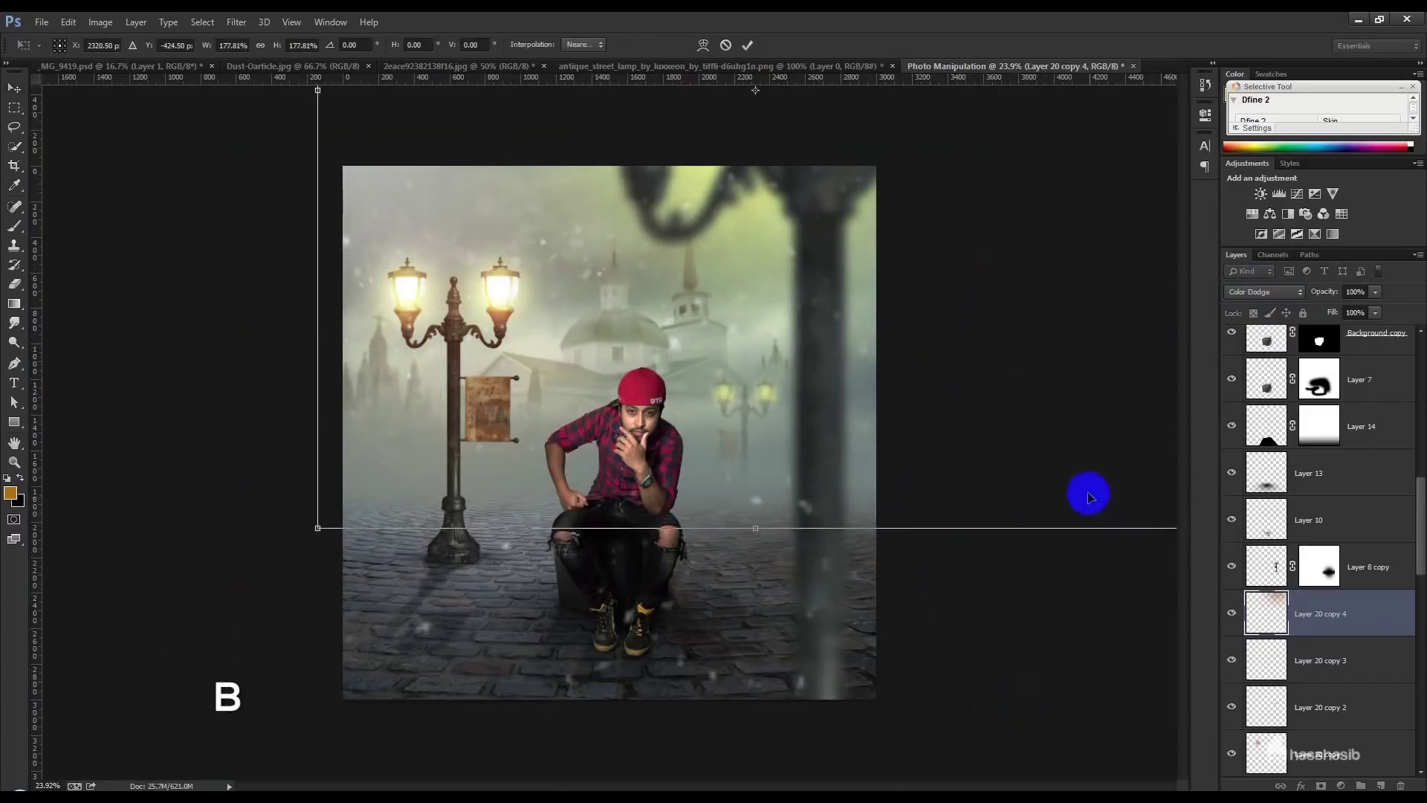
key("Return")
mouse_move(1094, 488)
left_mouse_down()
mouse_move(922, 601)
mouse_move(764, 532)
left_mouse_up()
- Lower the haze opacity to about 63%, move its layer below Layer 5, and reposition it
left_click_drag(1308, 290, 1300, 289)
left_click_drag(877, 349, 751, 334)
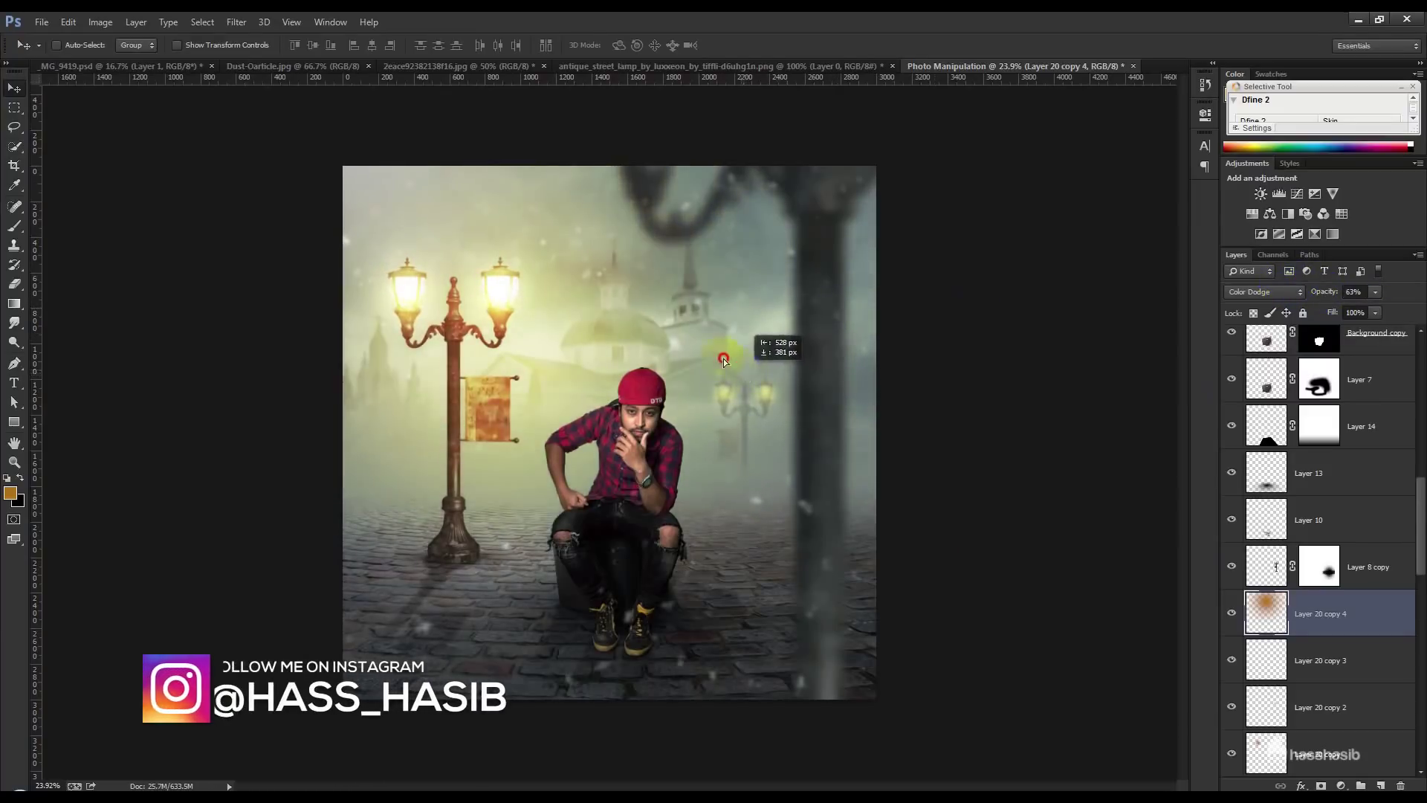
scroll(1309, 647, "down", 1)
left_click_drag(1323, 566, 1361, 474)
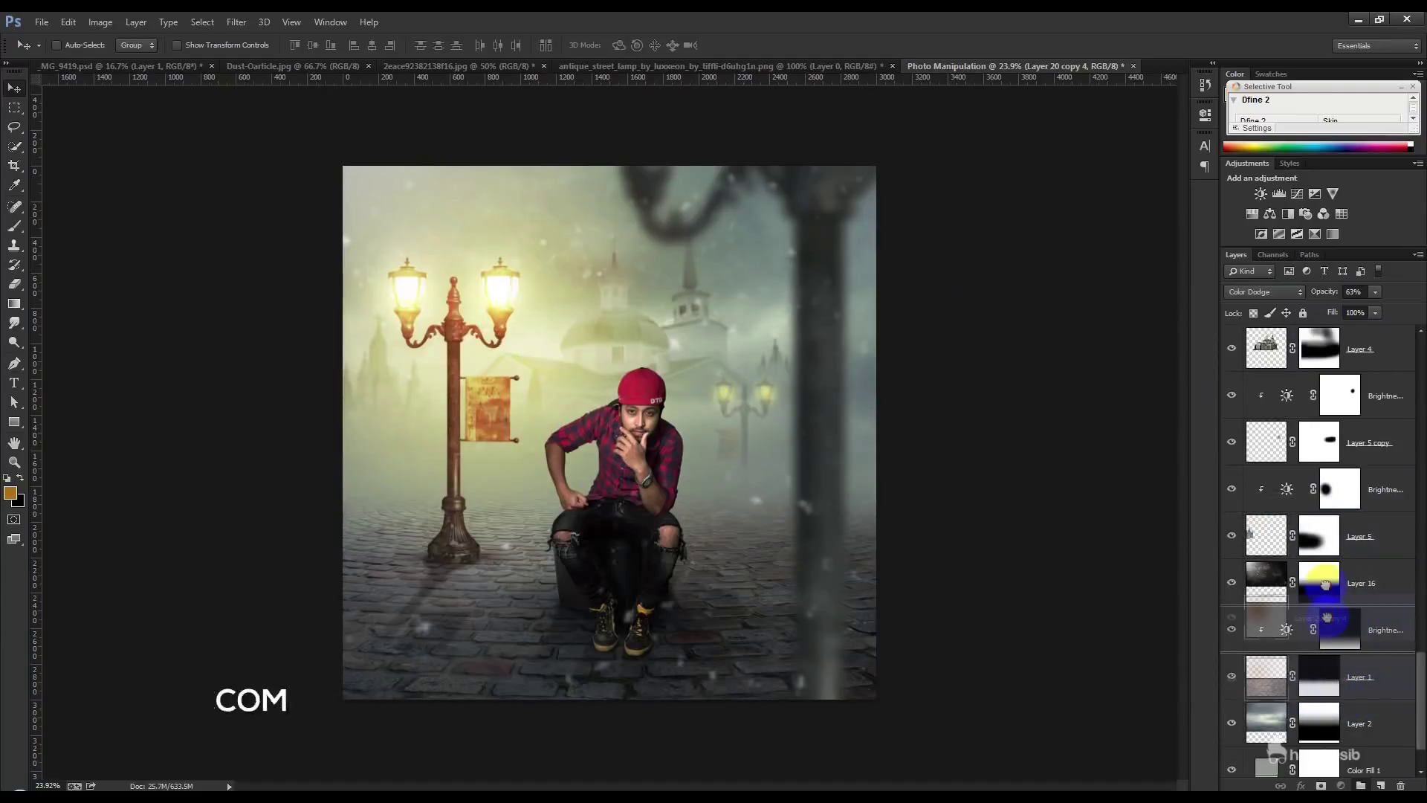
left_click_drag(1360, 474, 1338, 553)
left_click_drag(710, 449, 703, 357)
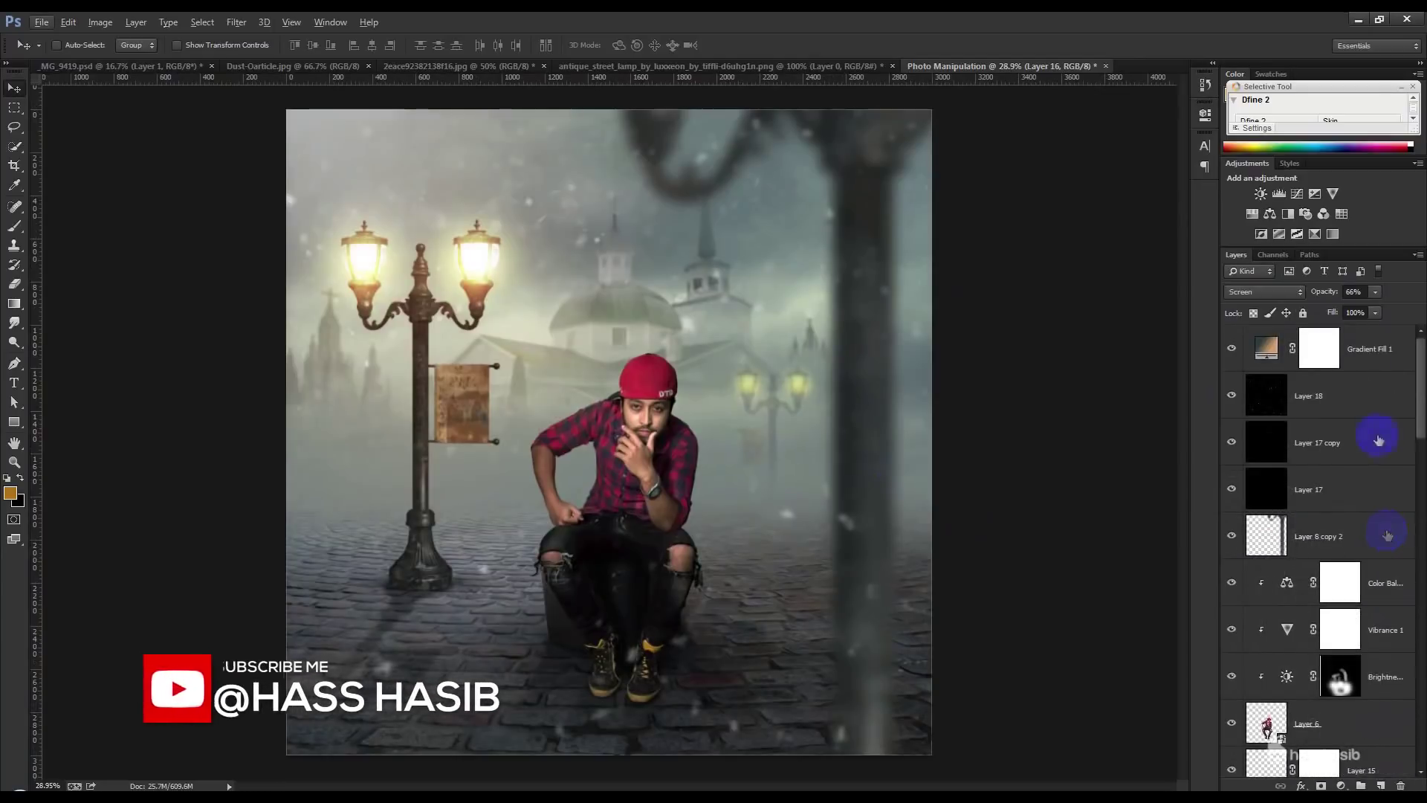
- Add new Layer 21 and stamp the merged image into it with Apply Image
left_click(1380, 786)
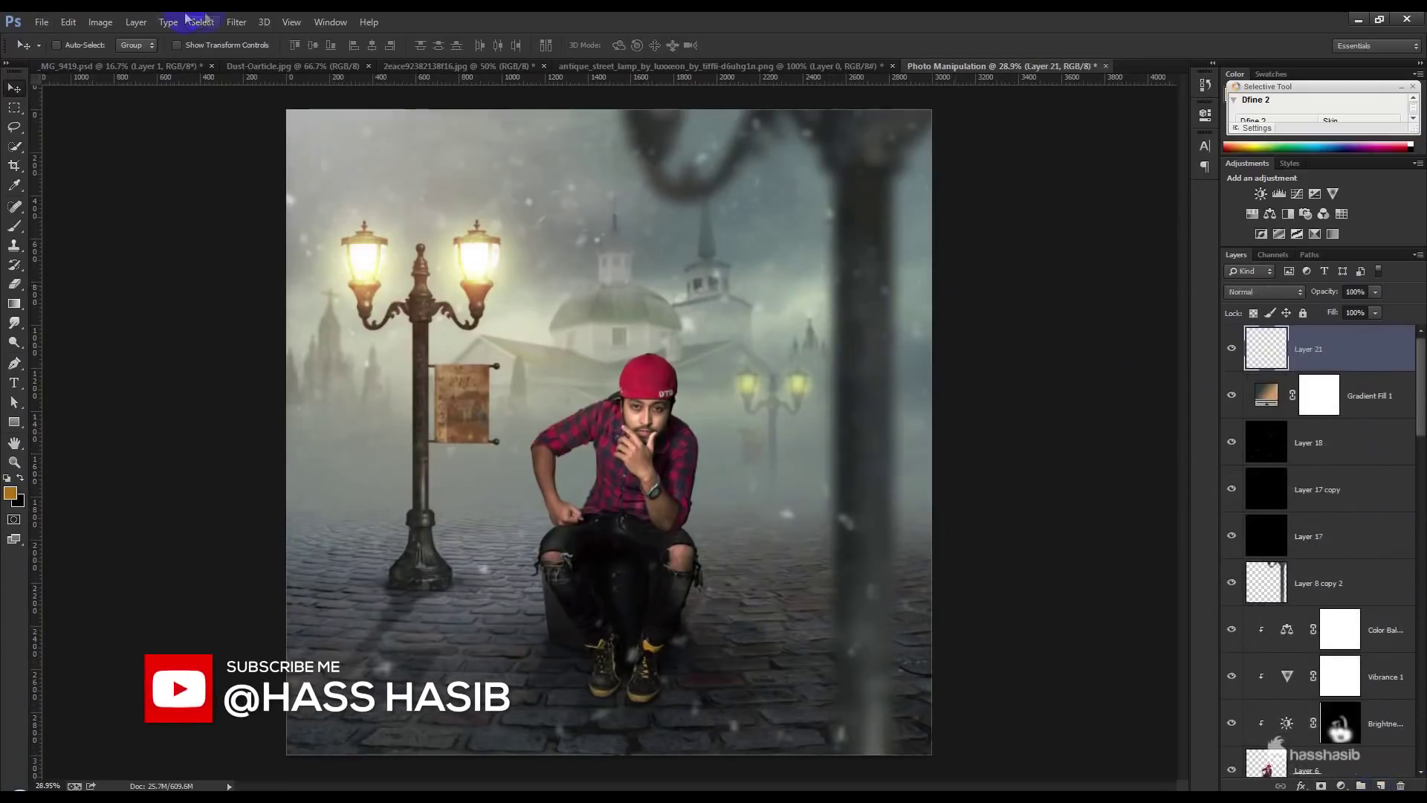
left_click(101, 21)
left_click(125, 244)
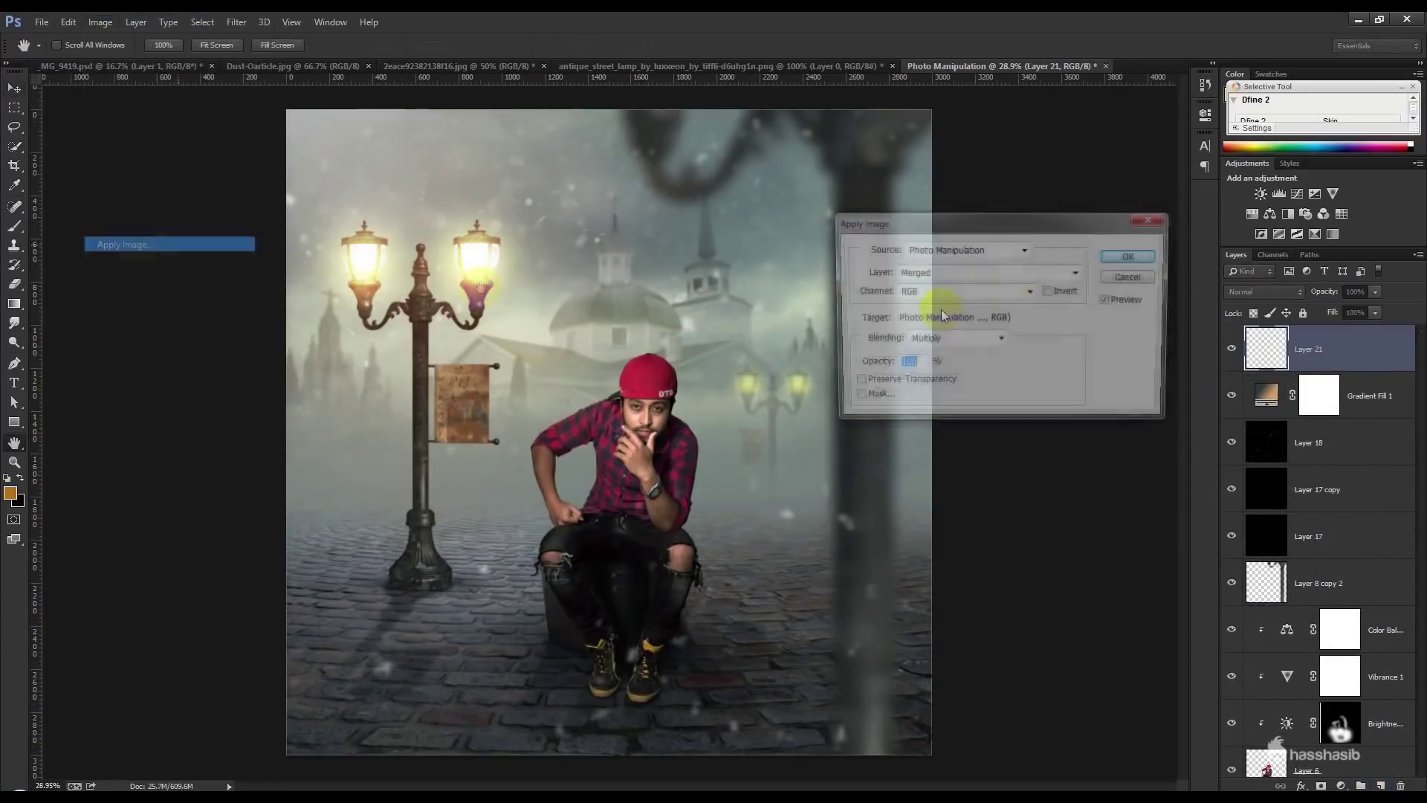
left_click(1130, 257)
left_click(238, 21)
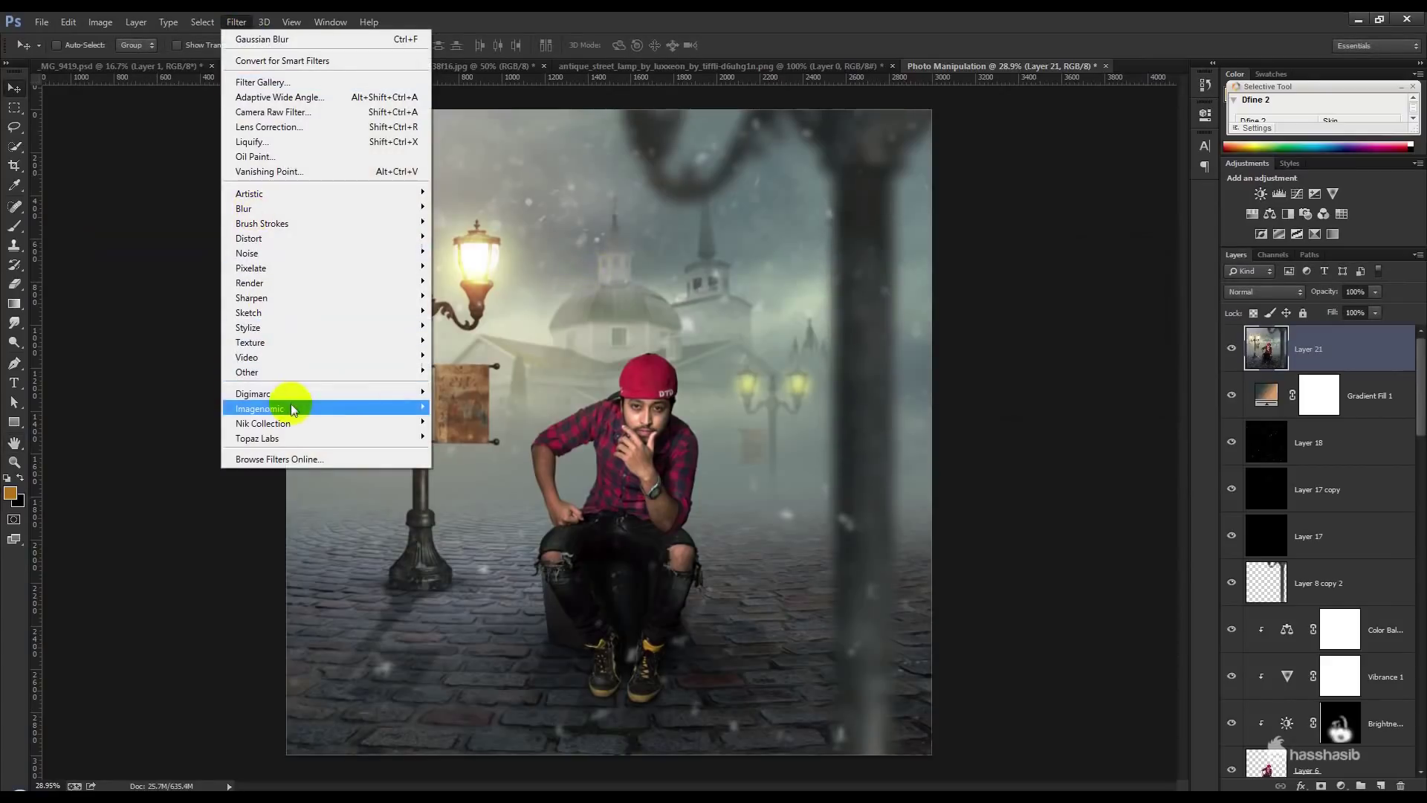
left_click(616, 325)
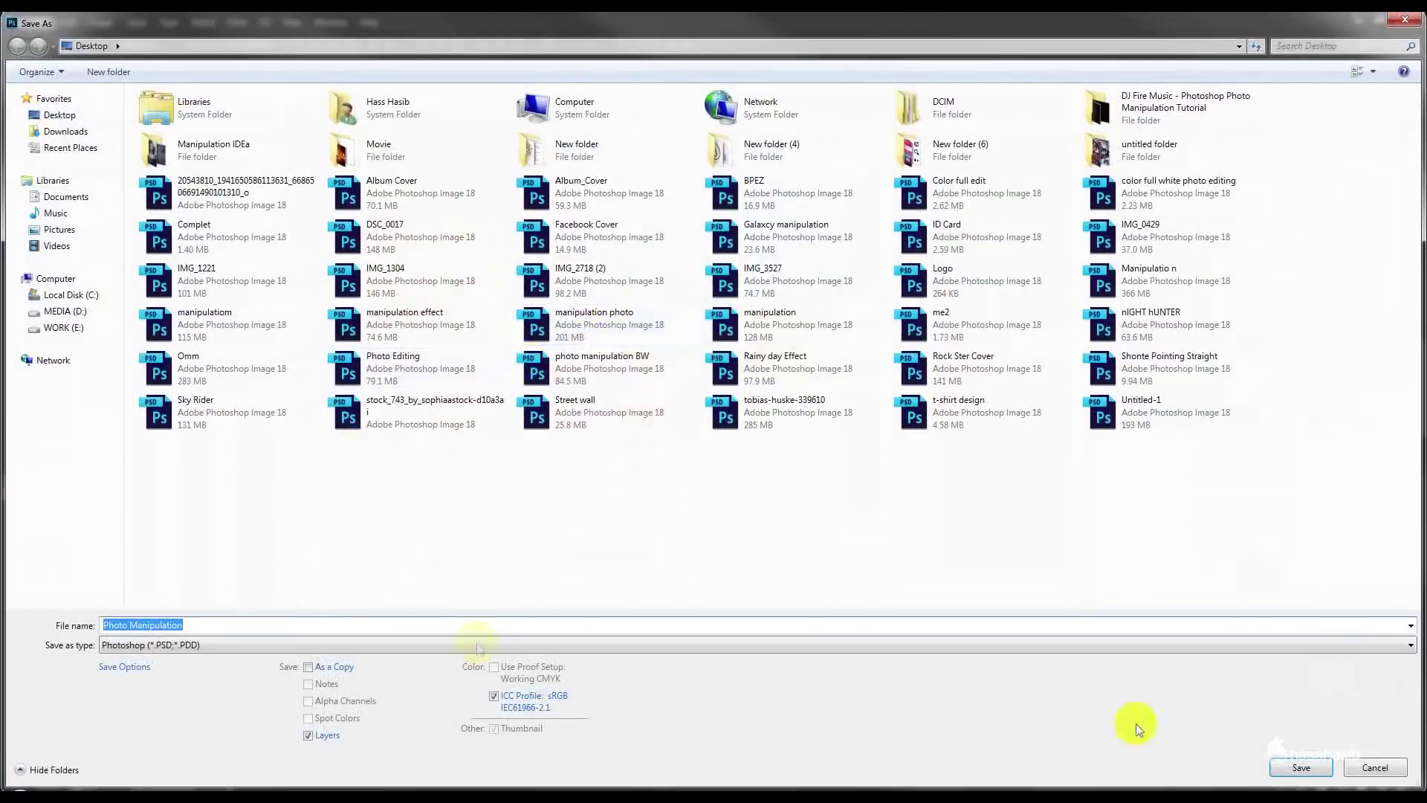
- Save the composite as Photo Manipulation and close the other source images without saving
left_click(1296, 765)
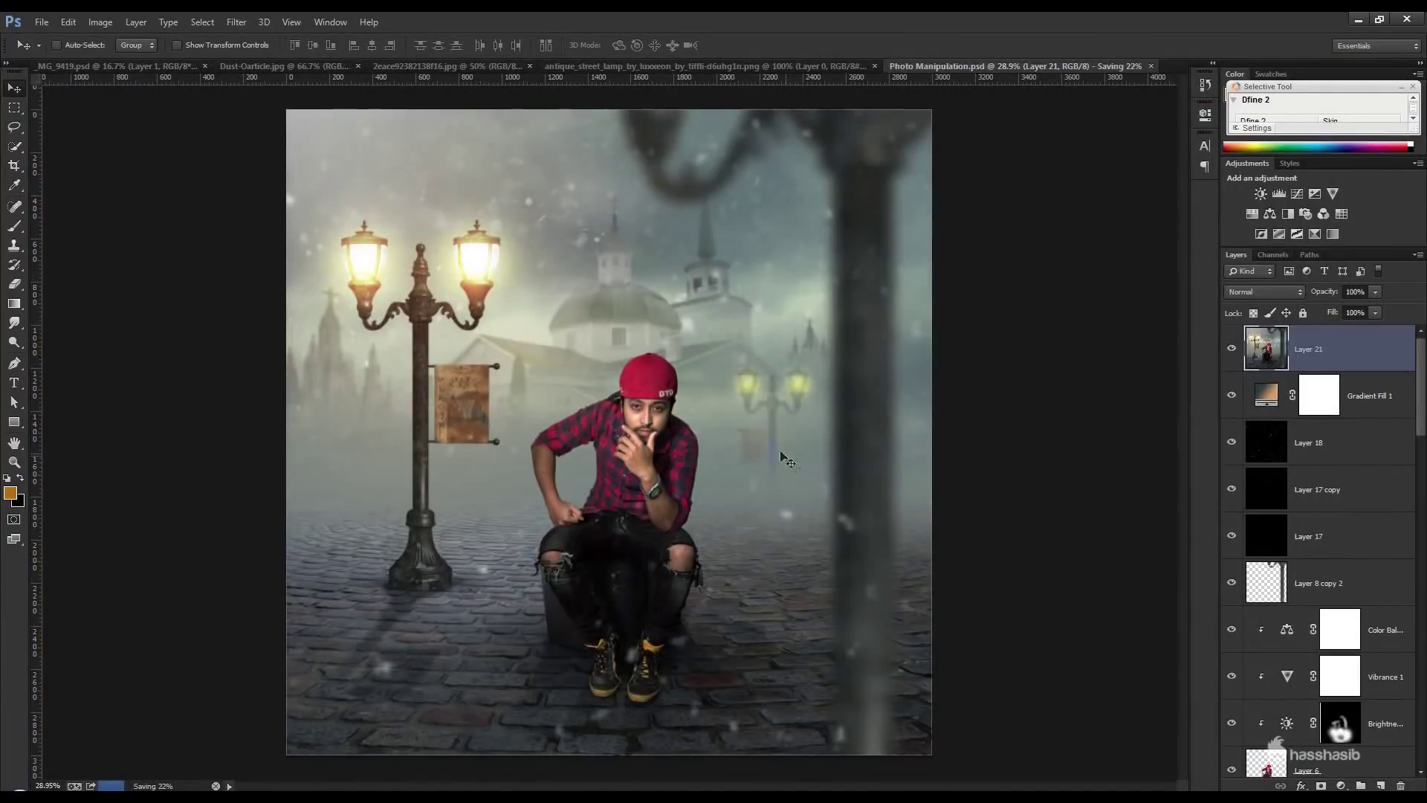
left_click(360, 67)
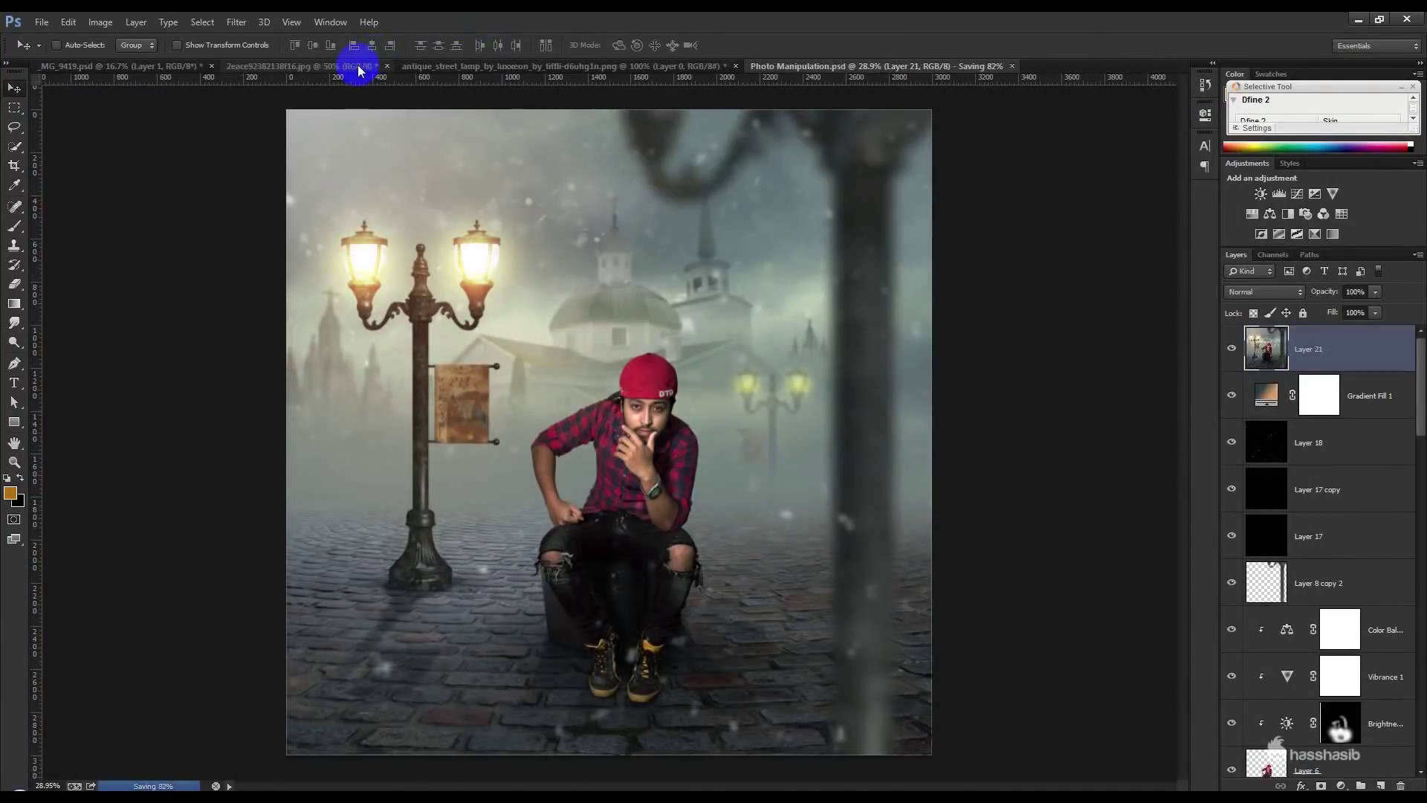
left_click(386, 66)
left_click(730, 309)
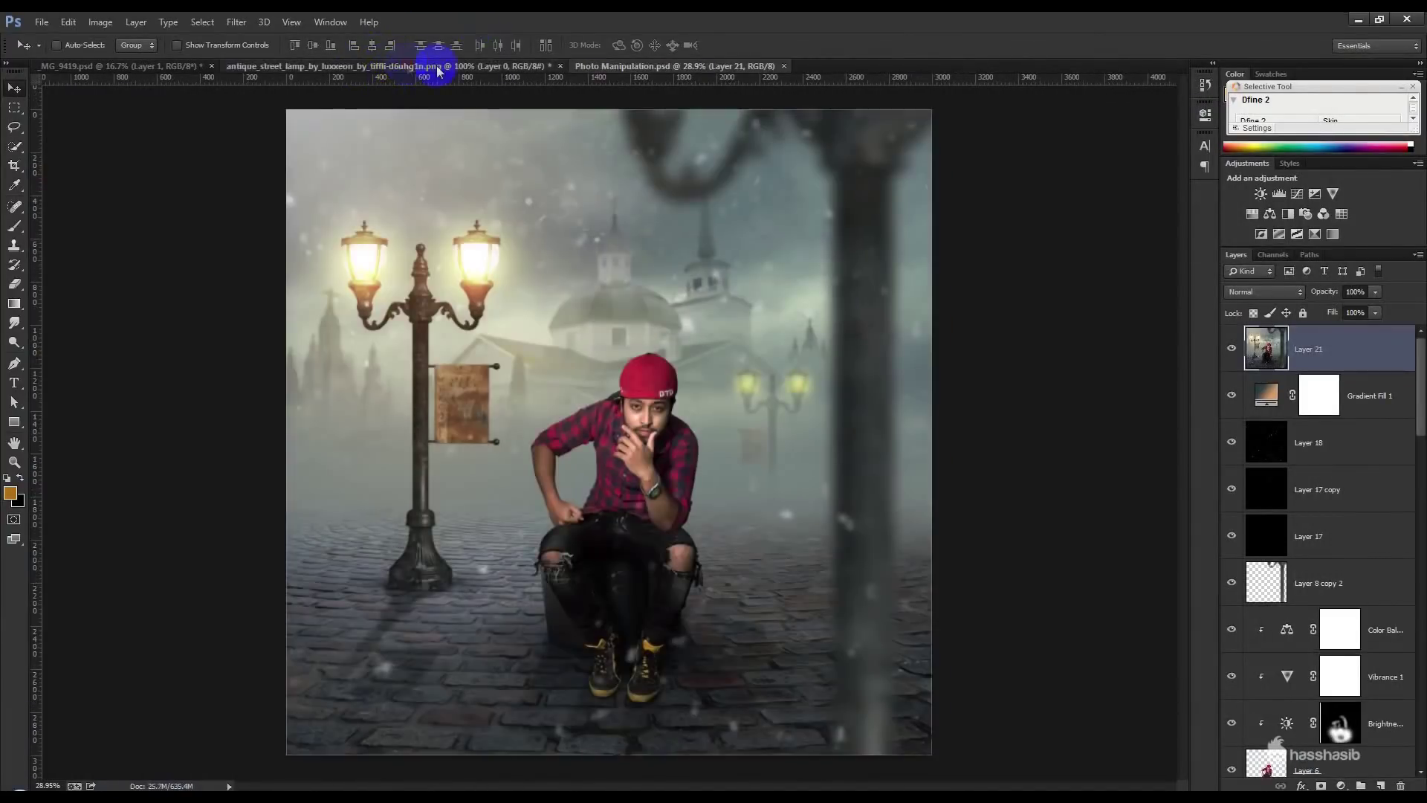
left_click(559, 67)
left_click(752, 309)
left_click(204, 65)
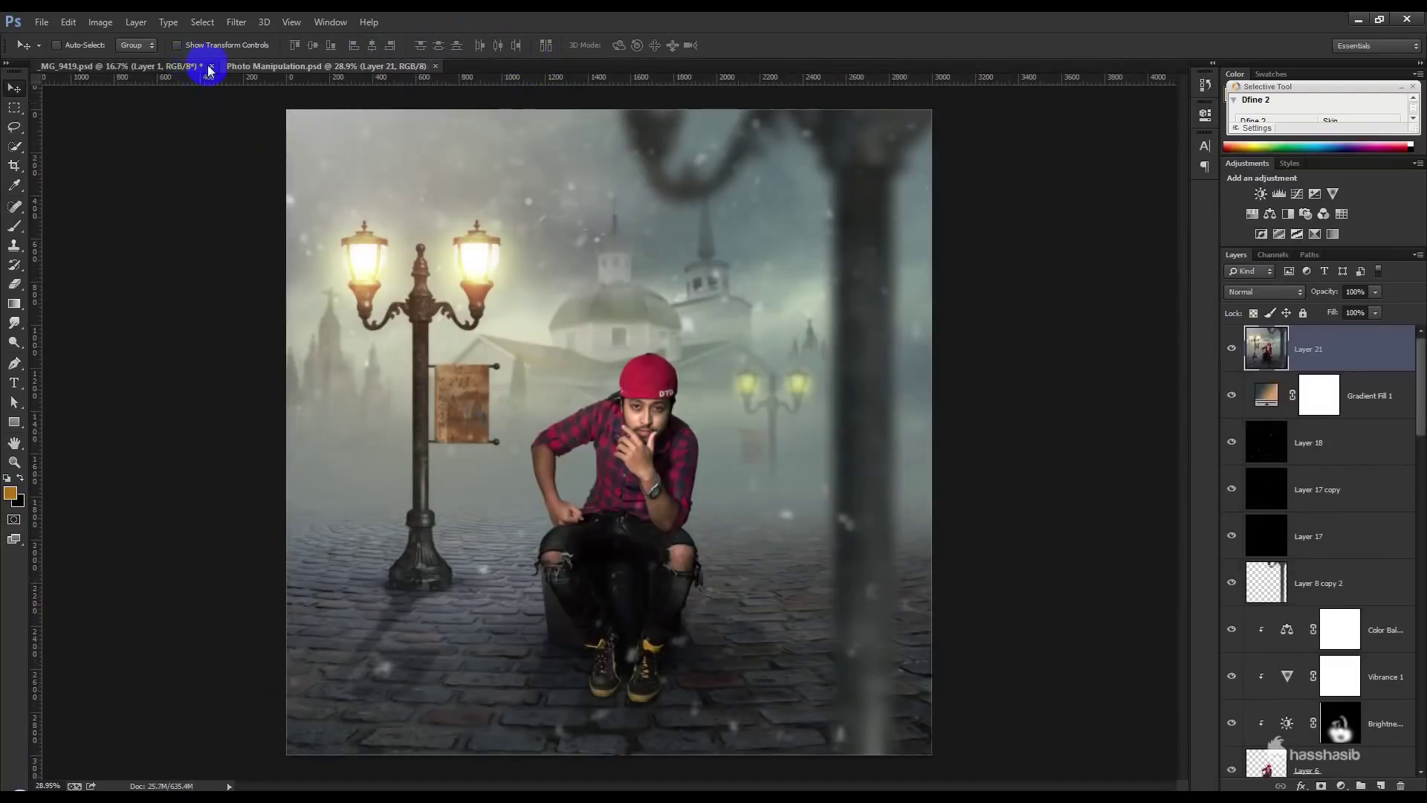
left_click(726, 309)
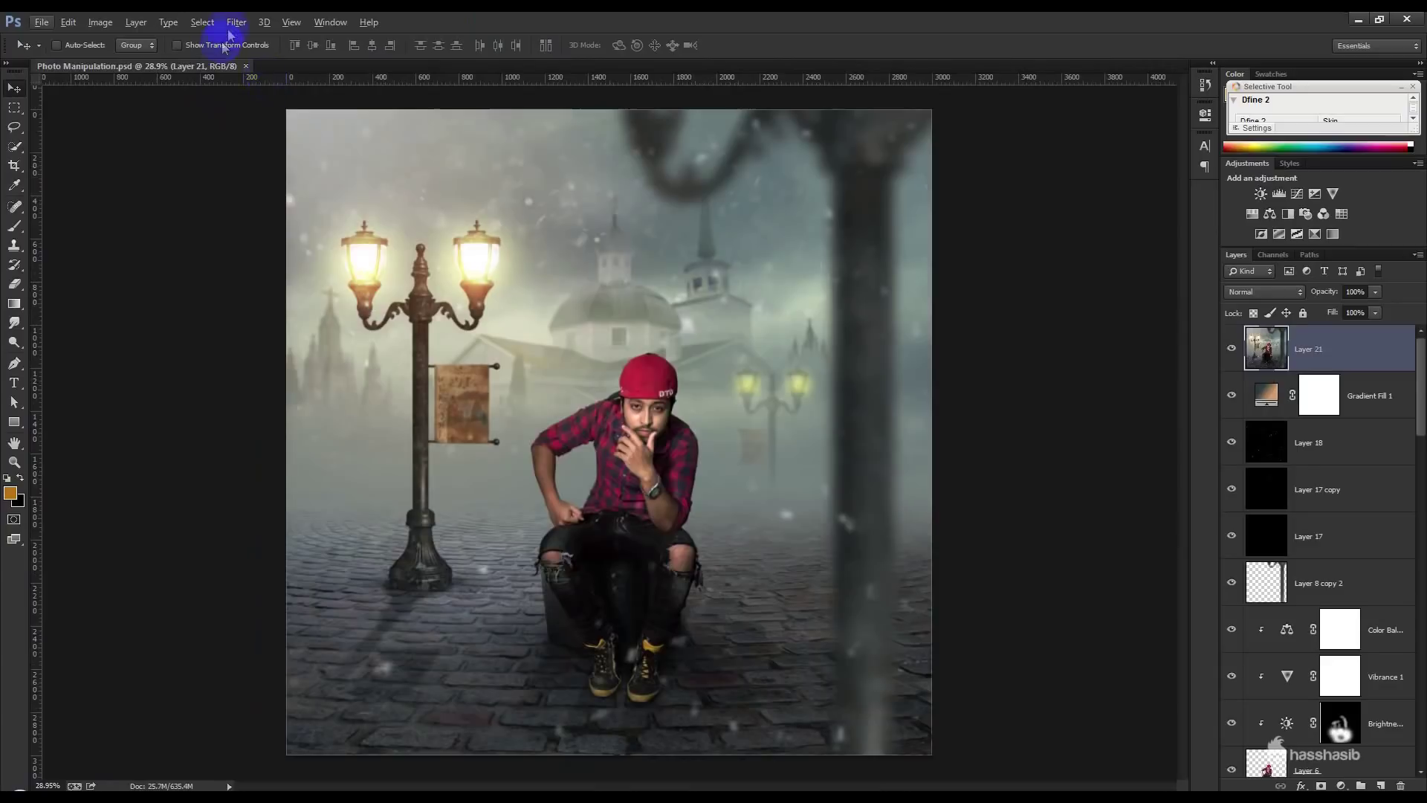
left_click(231, 24)
mouse_move(260, 409)
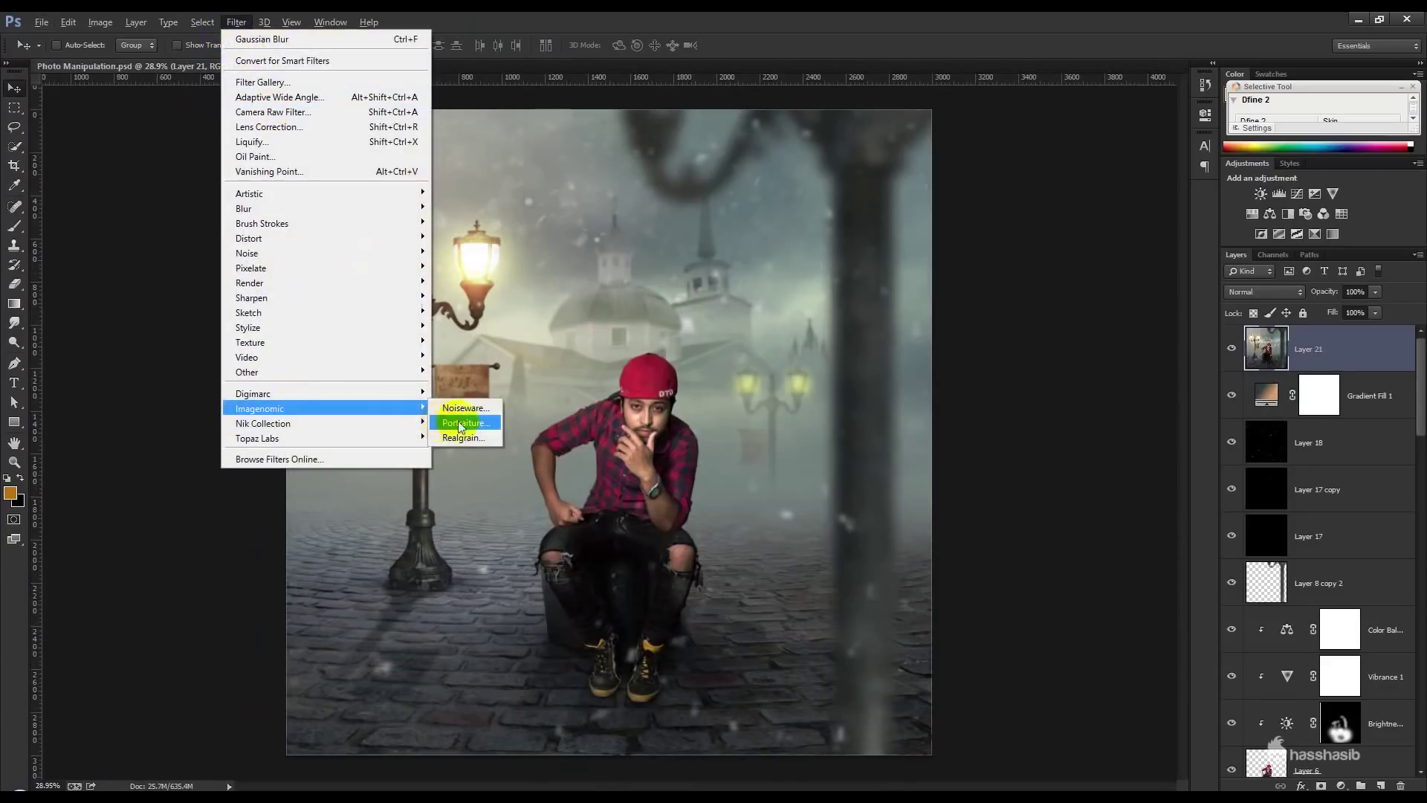
- Apply Imagenomic Portraiture's Default preset to Layer 21 and save the document with Ctrl+S
left_click(465, 423)
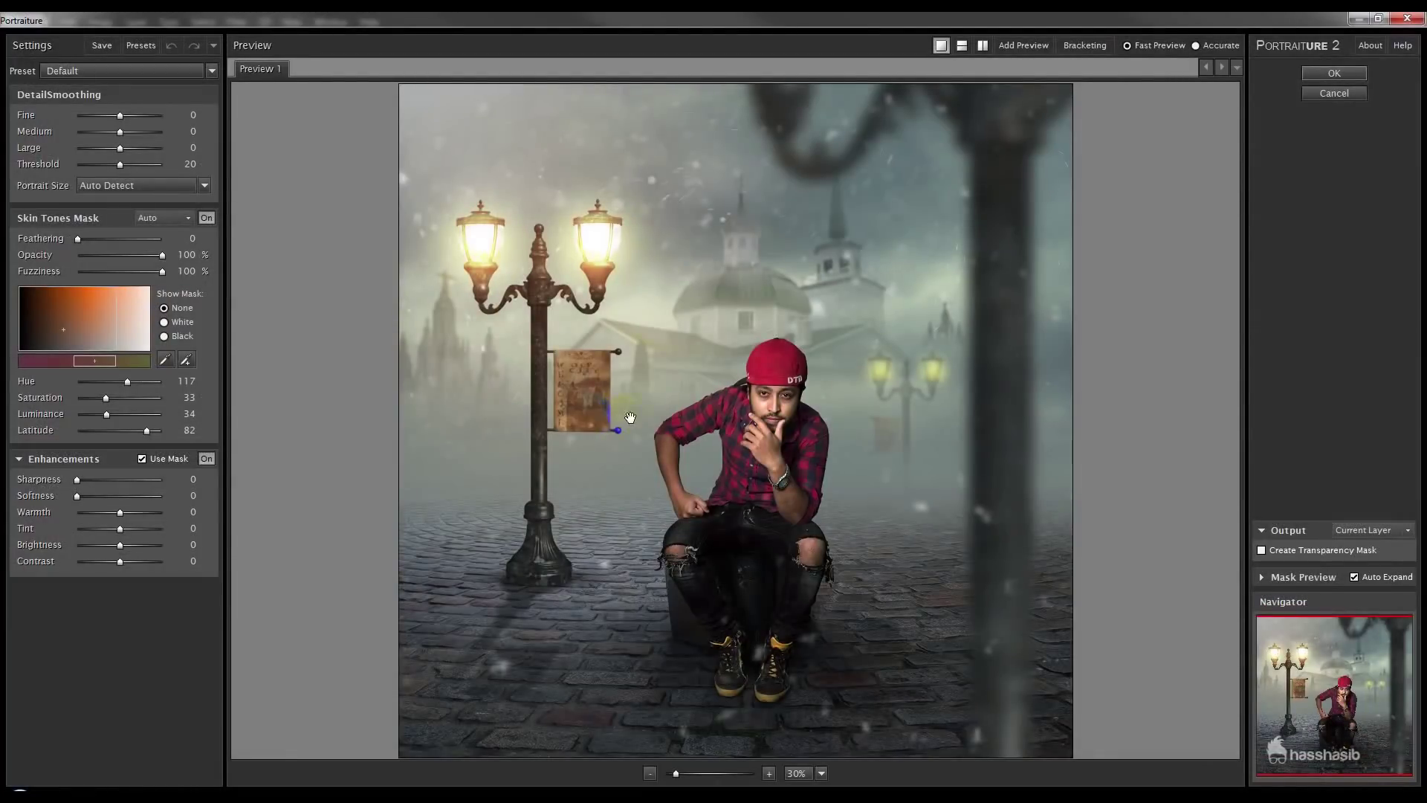
left_click(1333, 72)
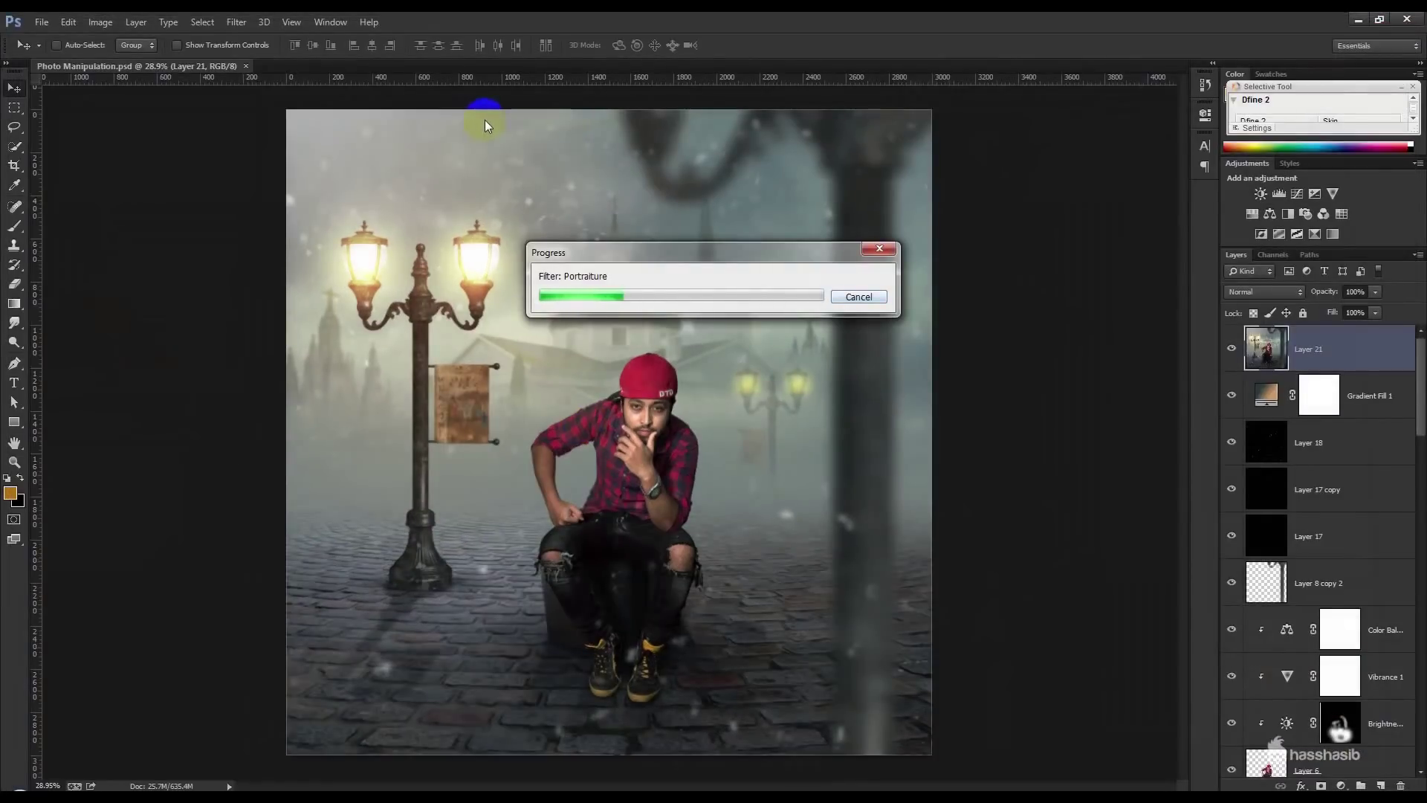
key("ctrl+s")
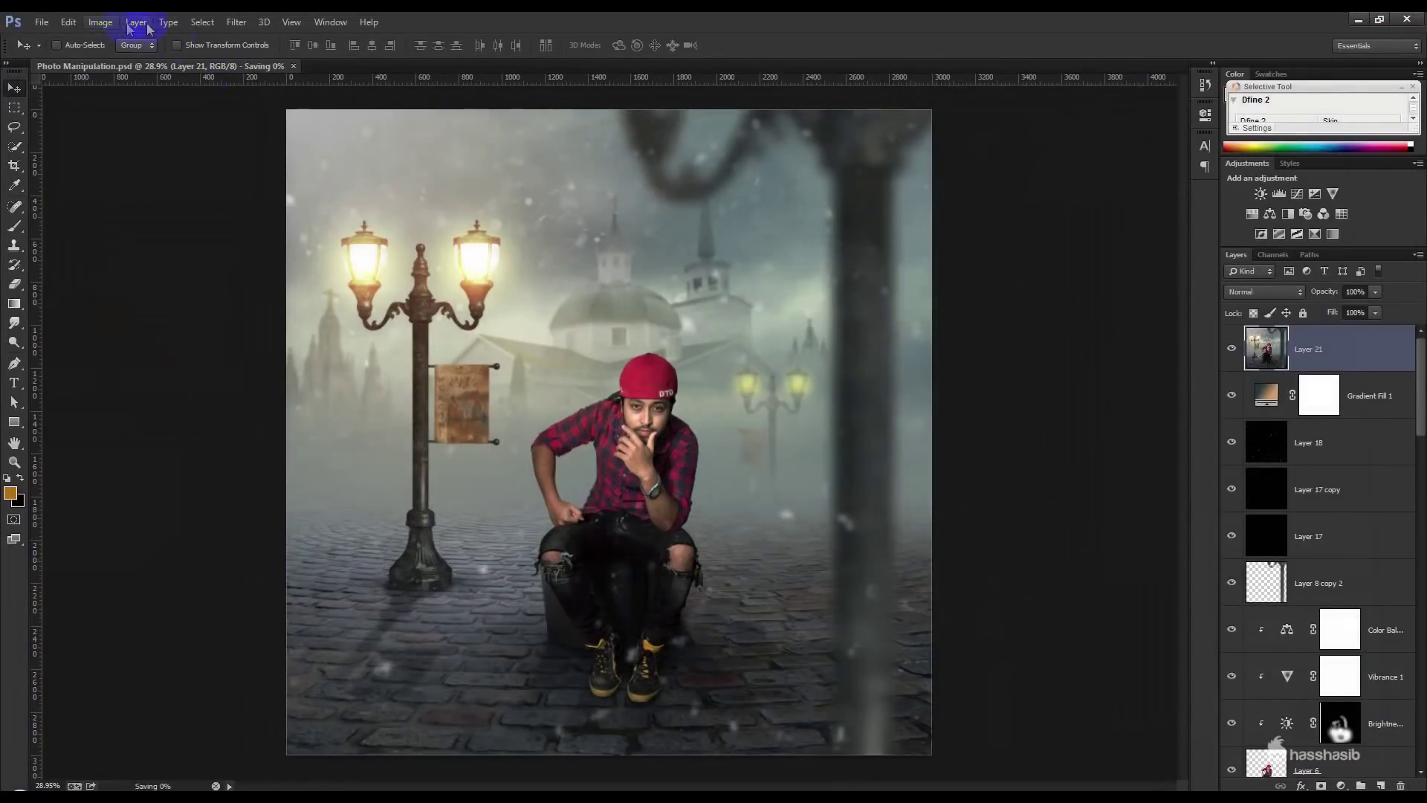
left_click(234, 23)
left_click(465, 425)
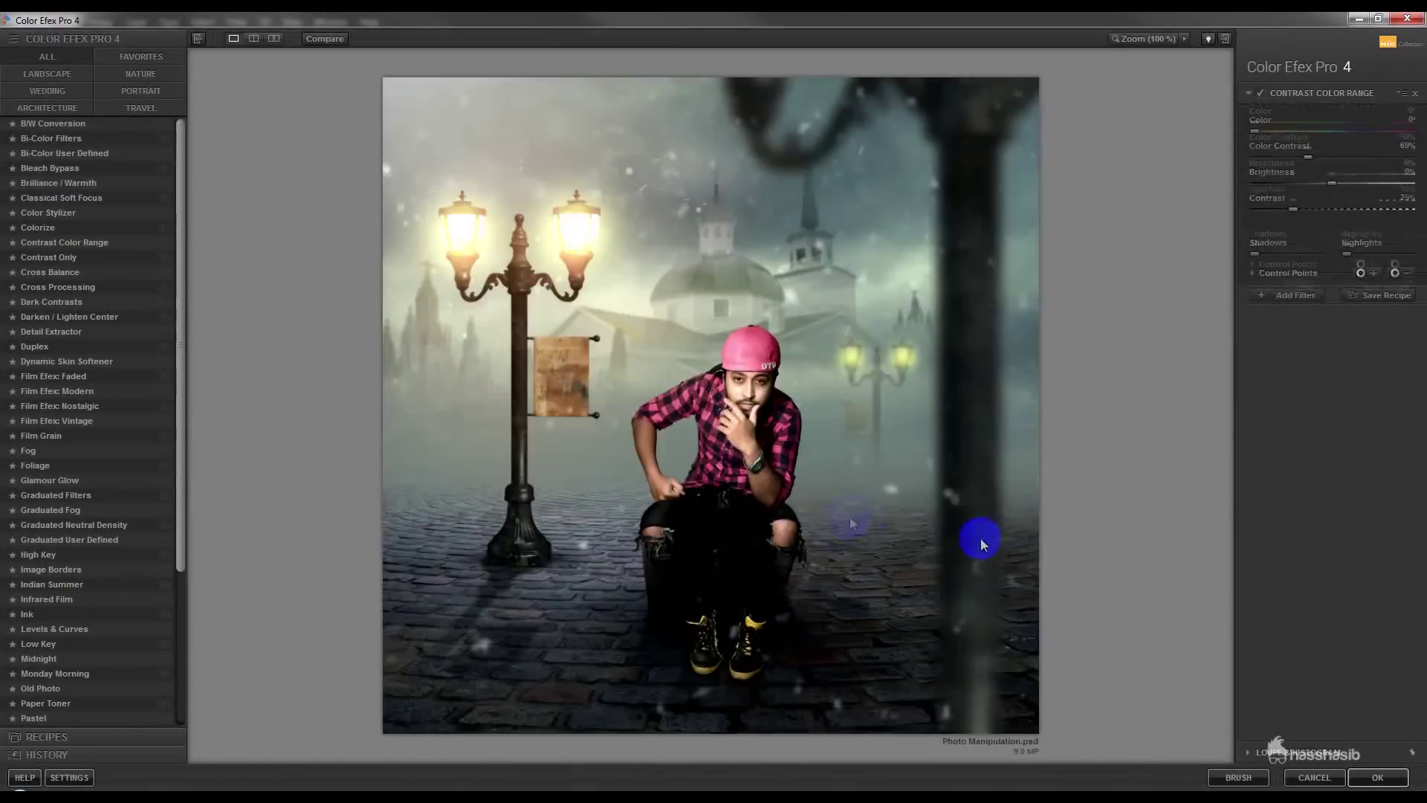
- Preview several filters and try Cross Balance with the Daylight To Tungsten (2) preset
left_click(83, 362)
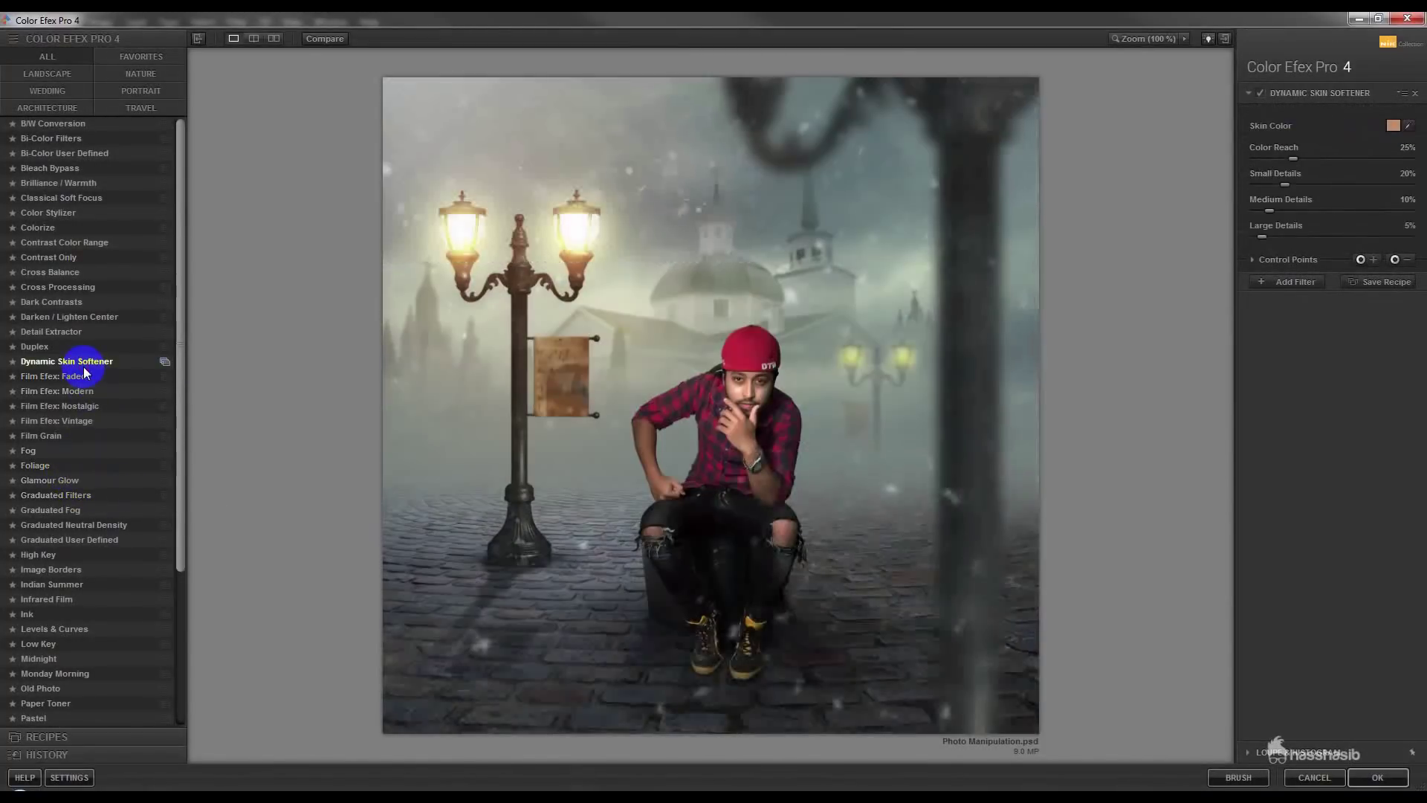
left_click(95, 243)
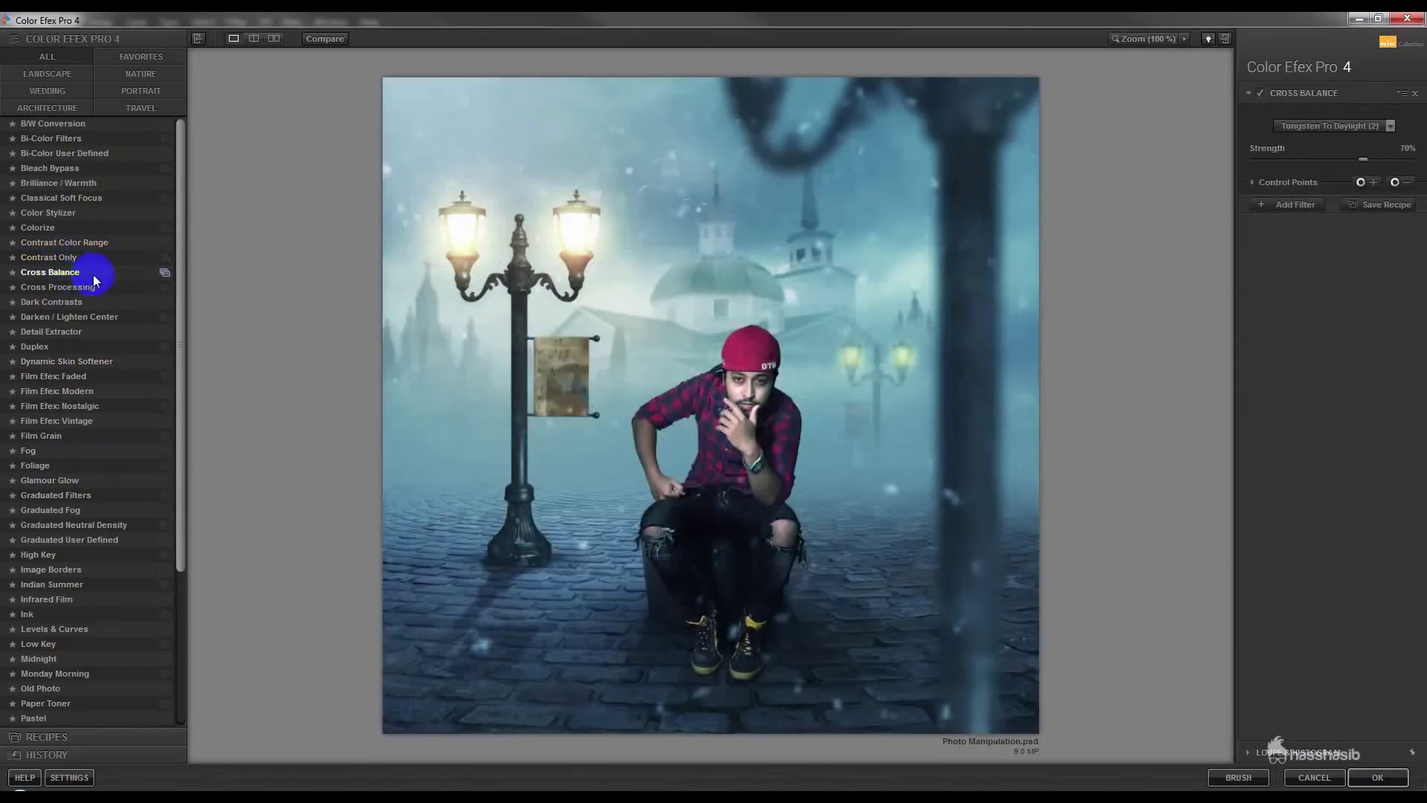
left_click_drag(1335, 159, 1281, 163)
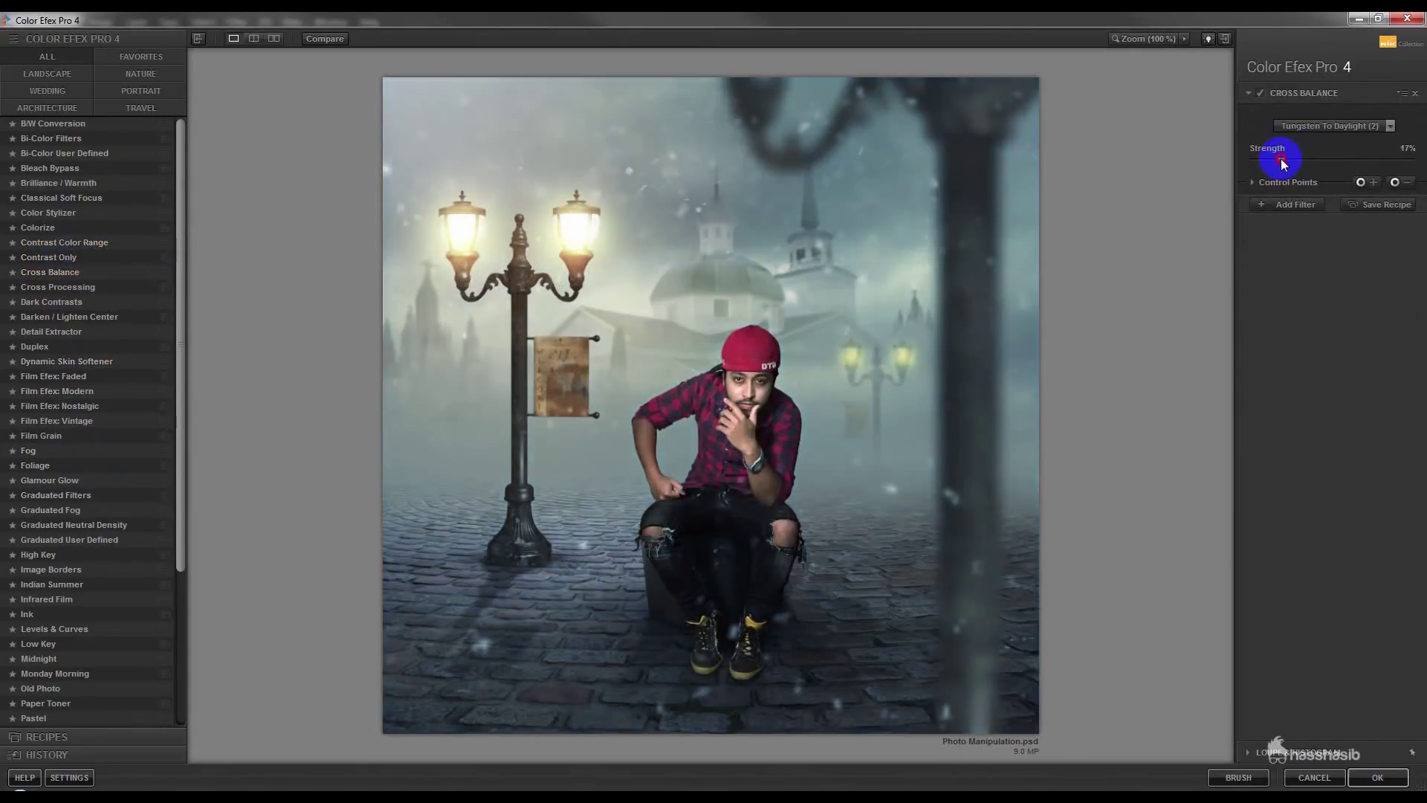
left_click(1298, 125)
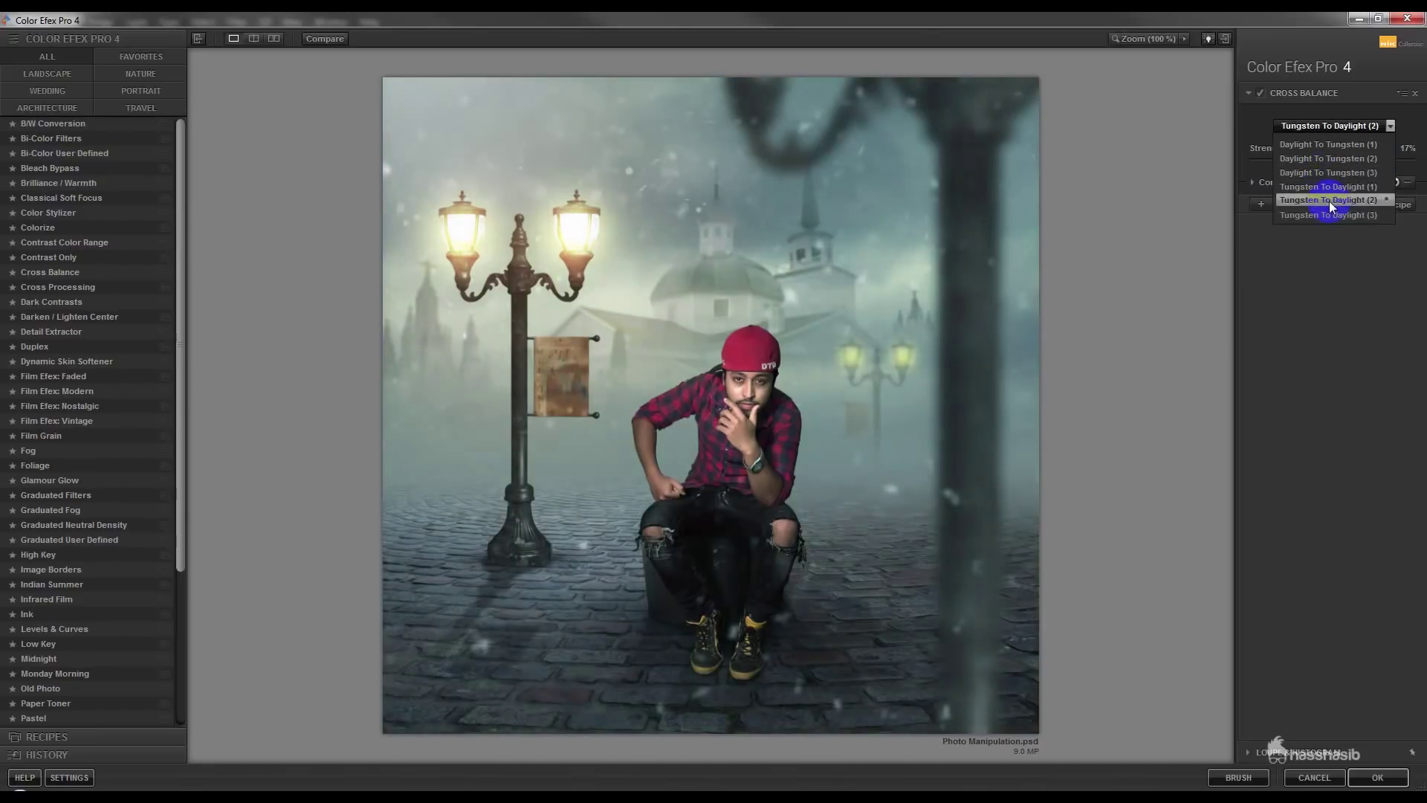
left_click(1329, 162)
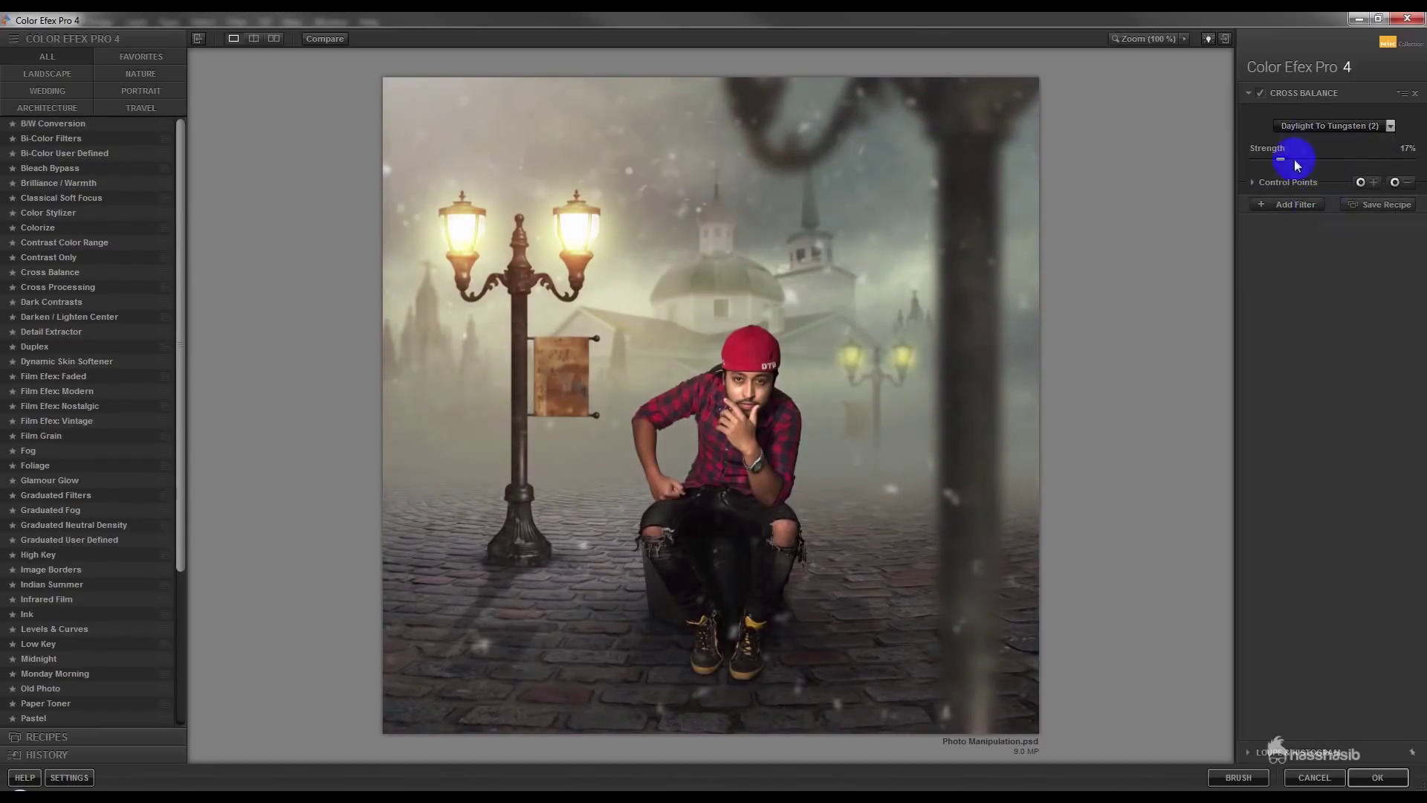
left_click(55, 274)
- Apply Cross Processing with method L02, returning it to Photoshop as a new layer
left_click(56, 287)
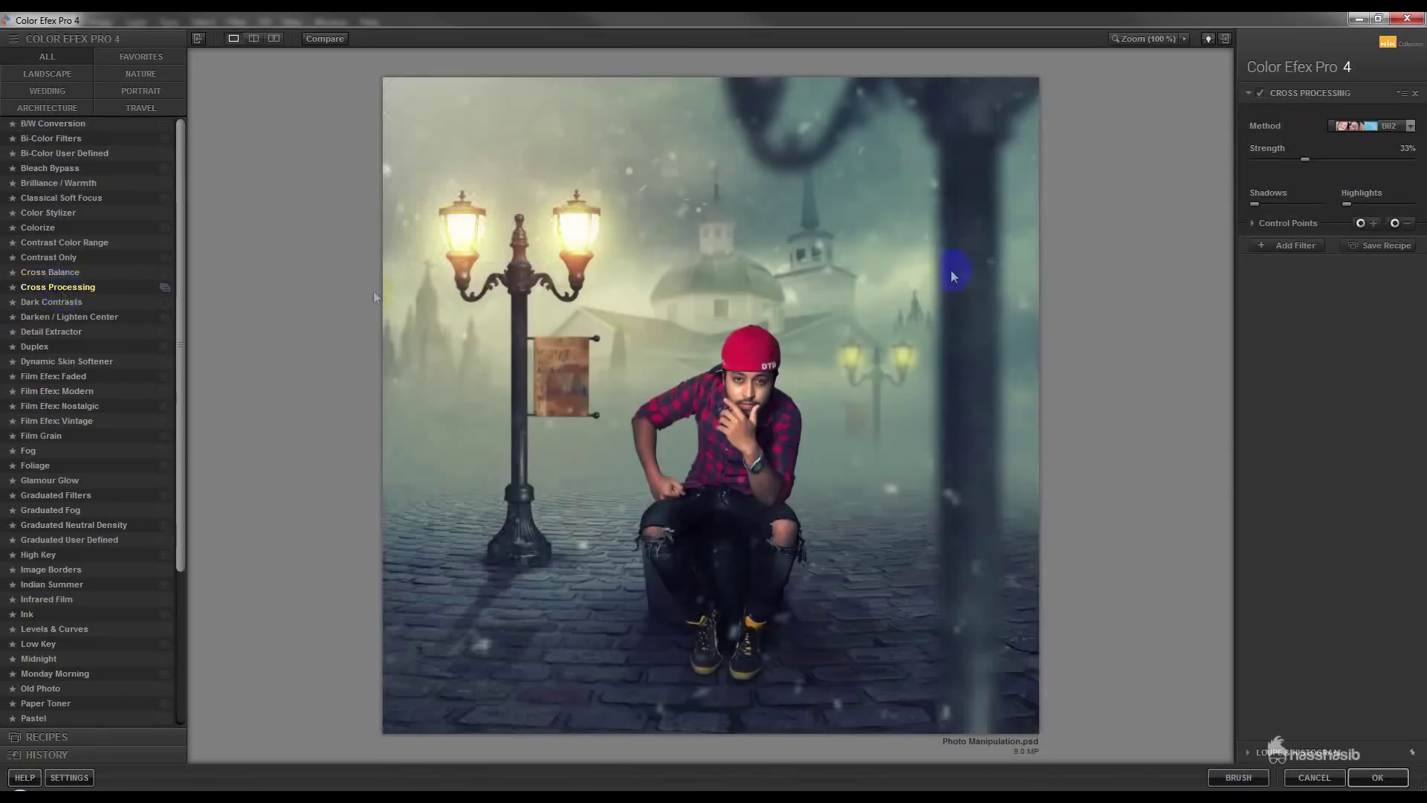
left_click(1331, 134)
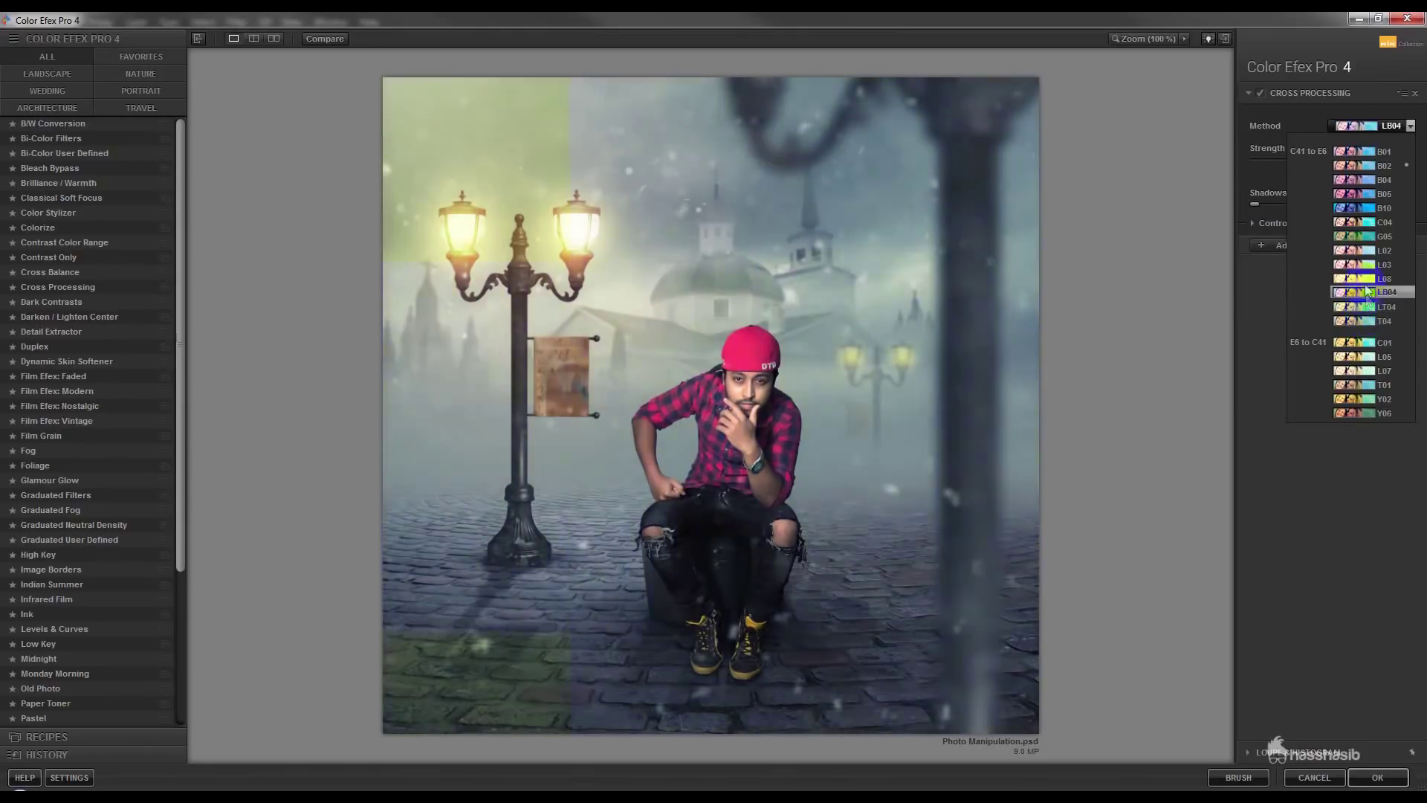
left_click(1363, 251)
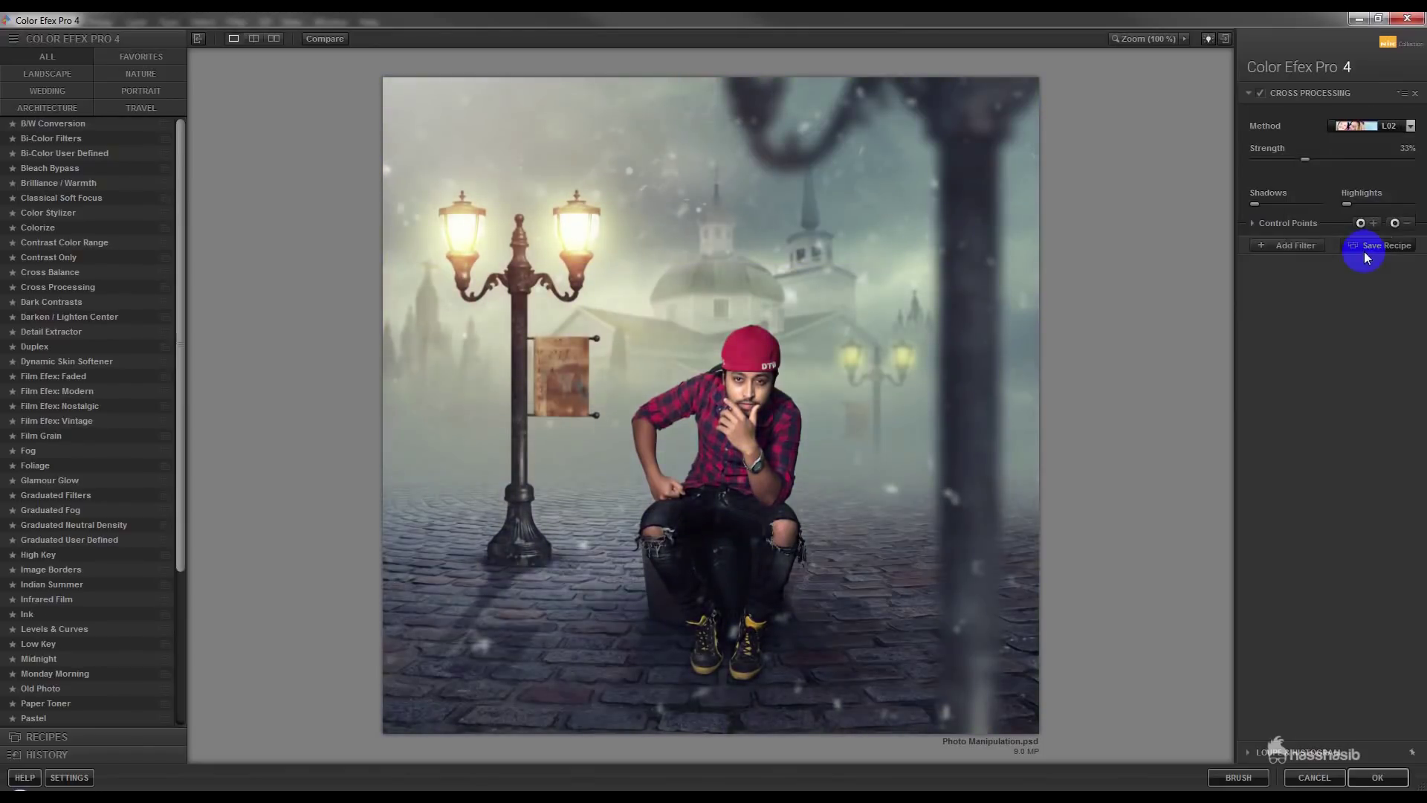
left_click(1379, 777)
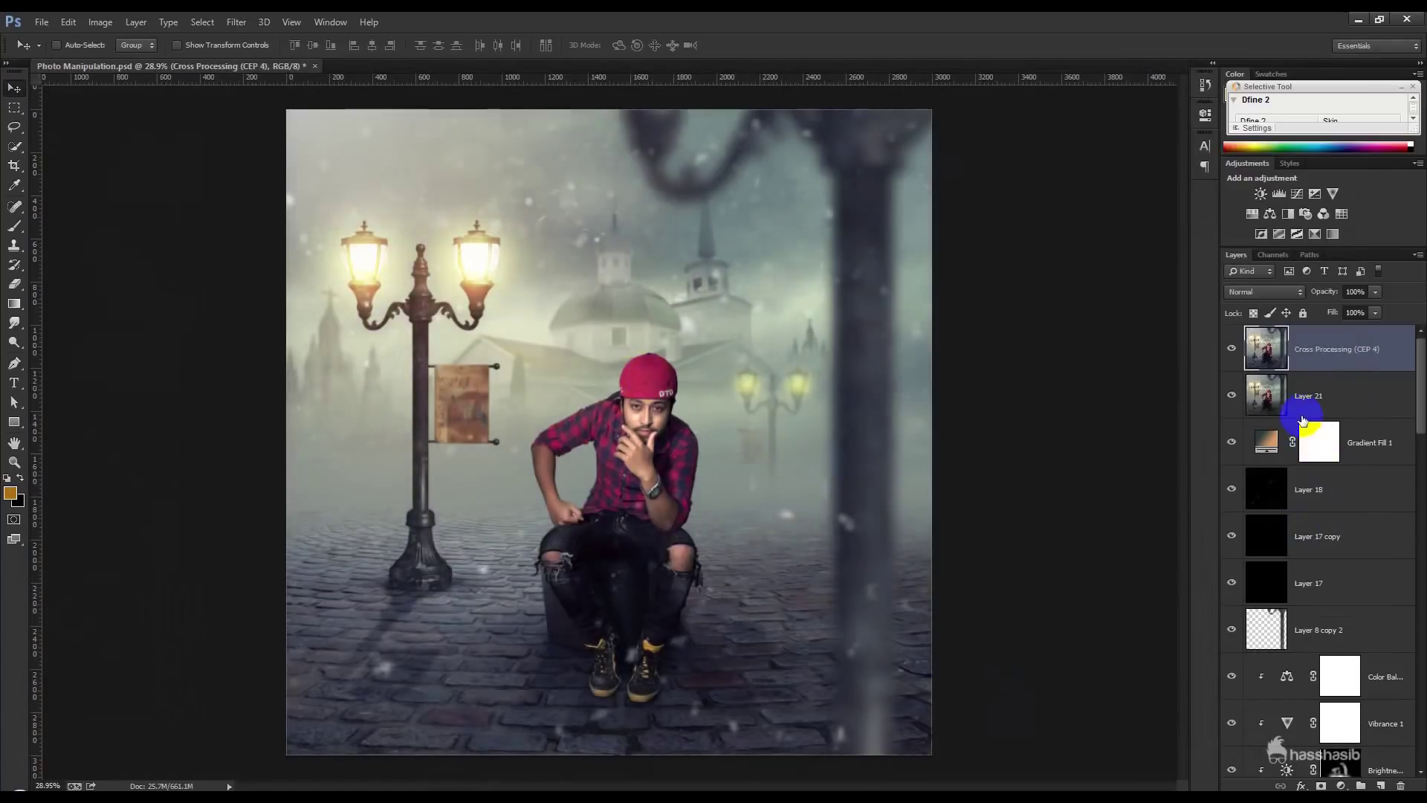
- Group the man's layers into Group 1, enlarge to about 117%, and nudge slightly down-left
left_click_drag(1303, 421, 1382, 537)
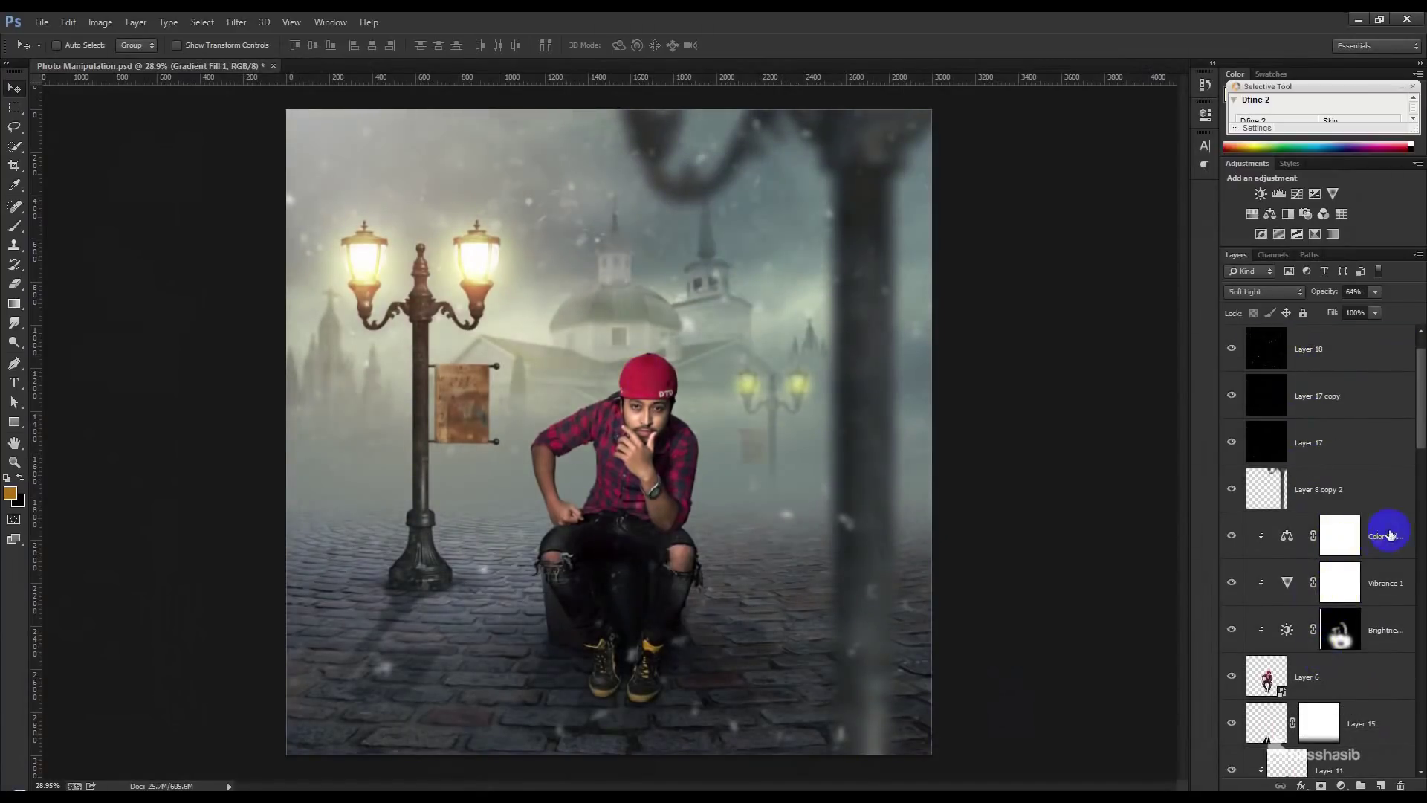
left_click(1382, 537)
scroll(1370, 599, "down", 5)
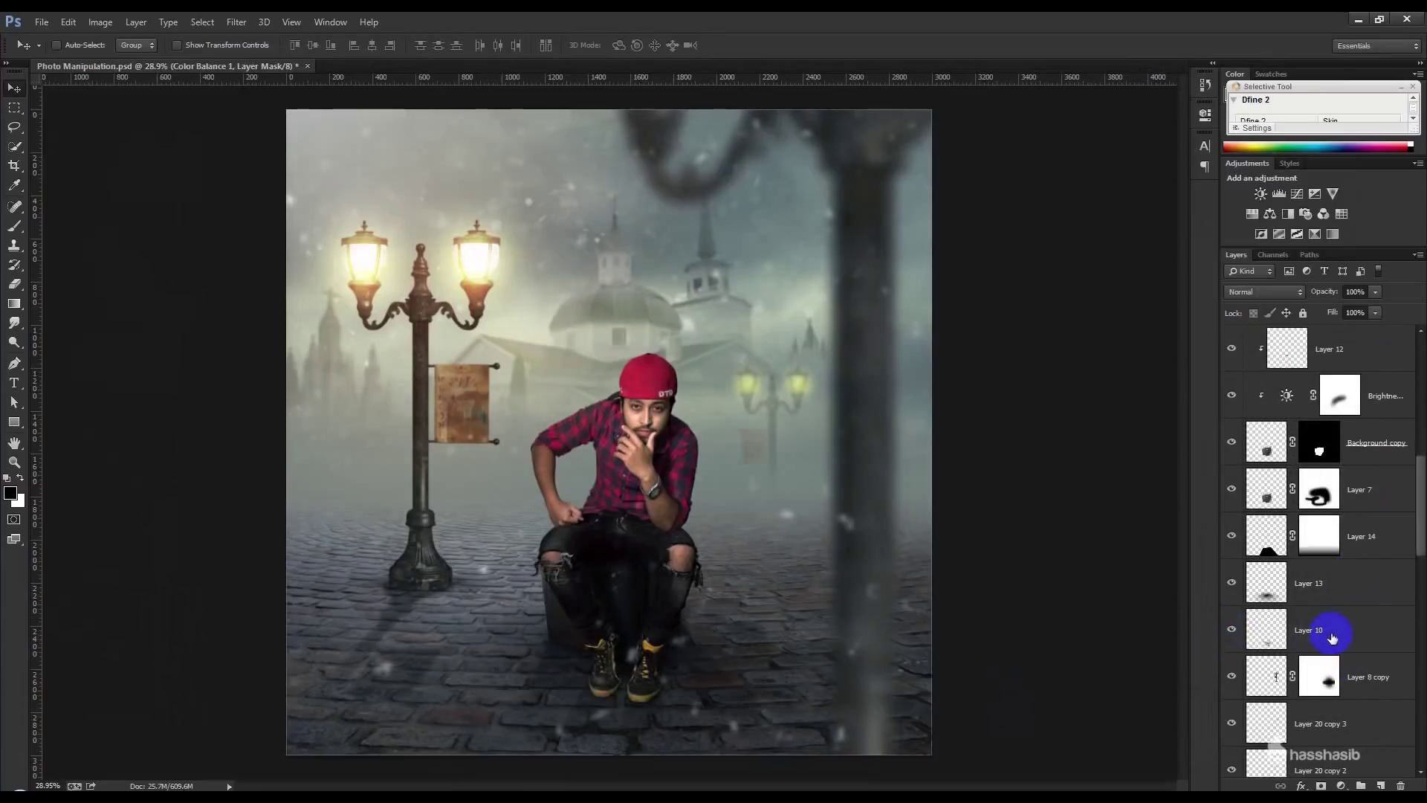
left_click(1260, 632, "shift")
key("ctrl+g")
key("ctrl+t")
left_click_drag(1153, 110, 1250, 21)
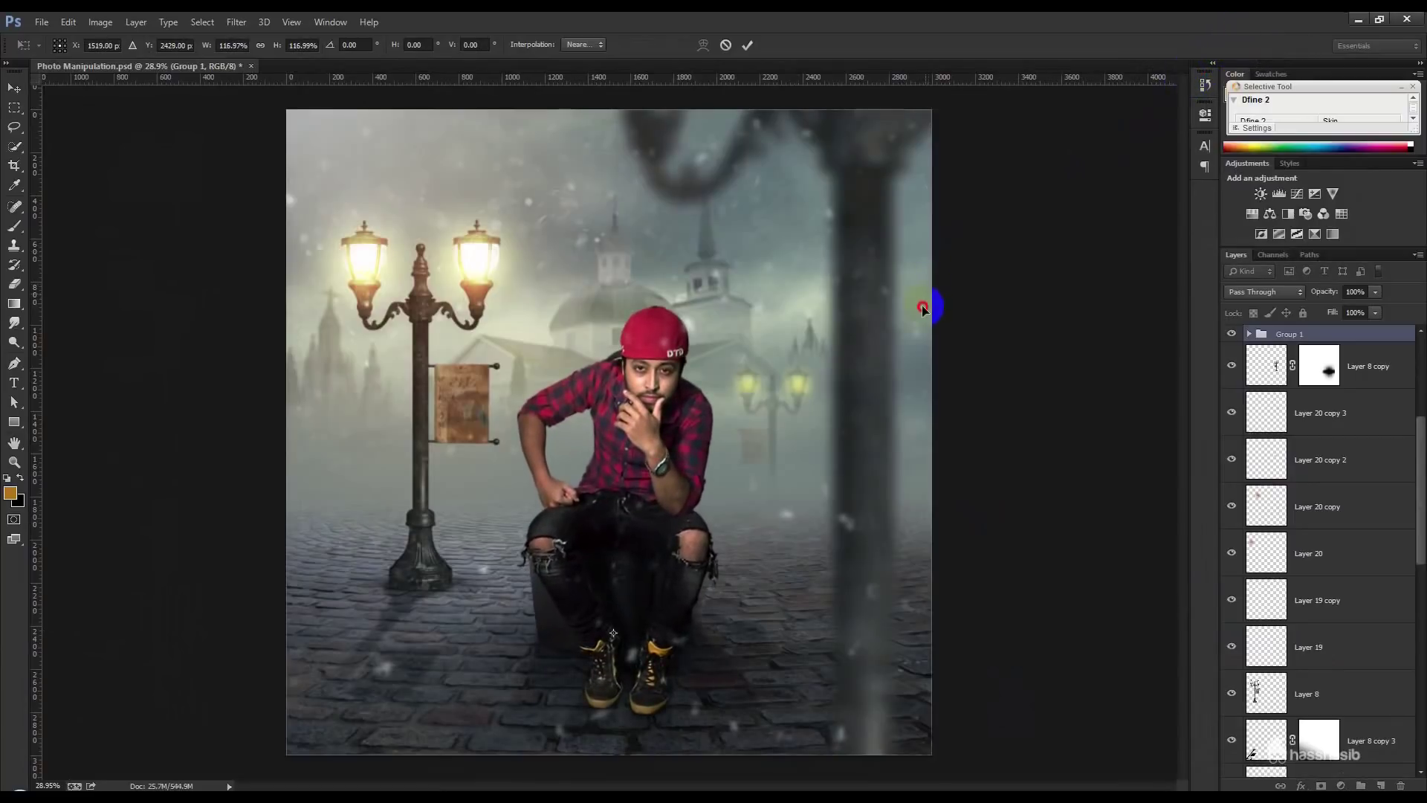
left_click_drag(922, 304, 918, 311)
key("Return")
- Move Layer 8 through Layer 9, the lamp post and sign, 60 px left
left_click(1333, 690)
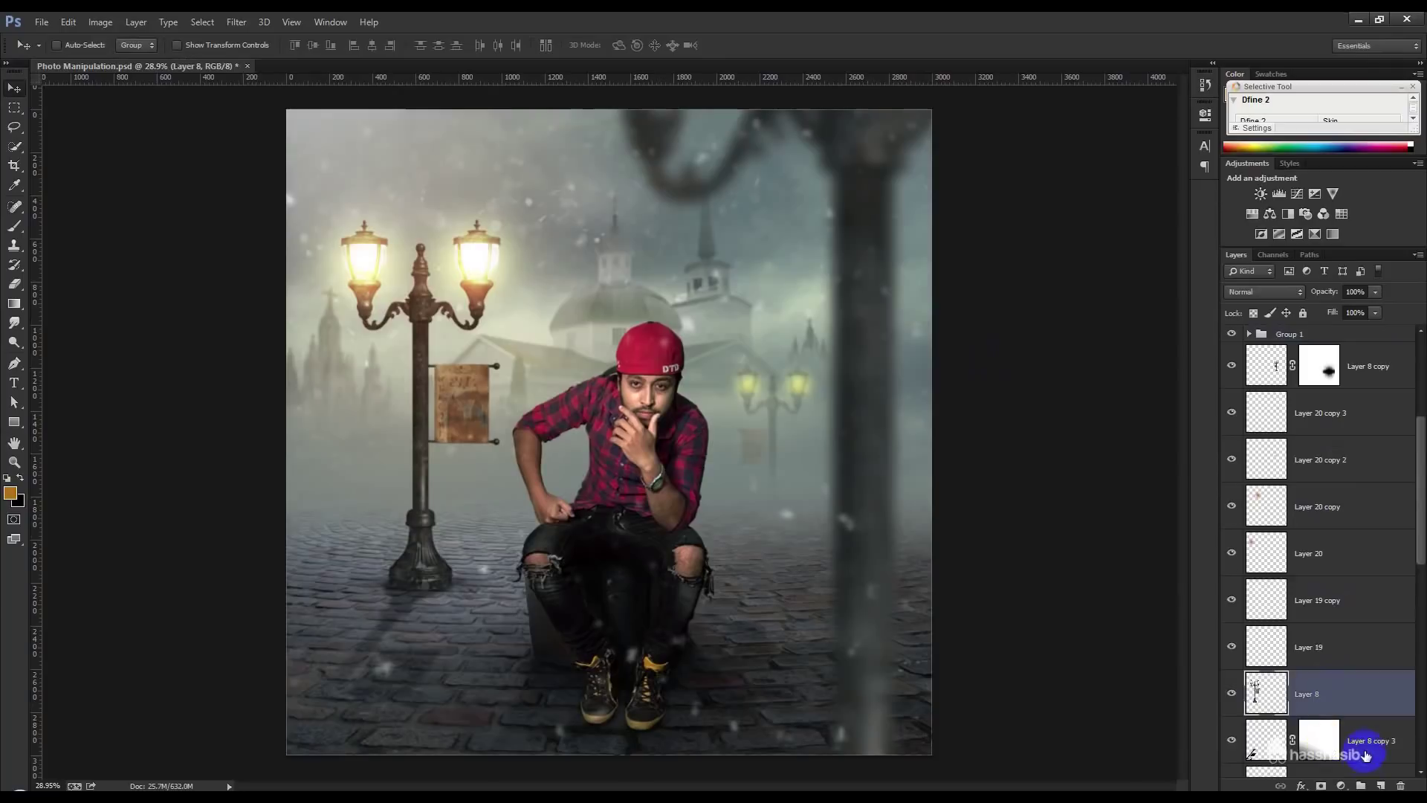
scroll(1333, 684, "down", 3)
left_click(1331, 646, "shift")
left_click_drag(550, 439, 535, 438)
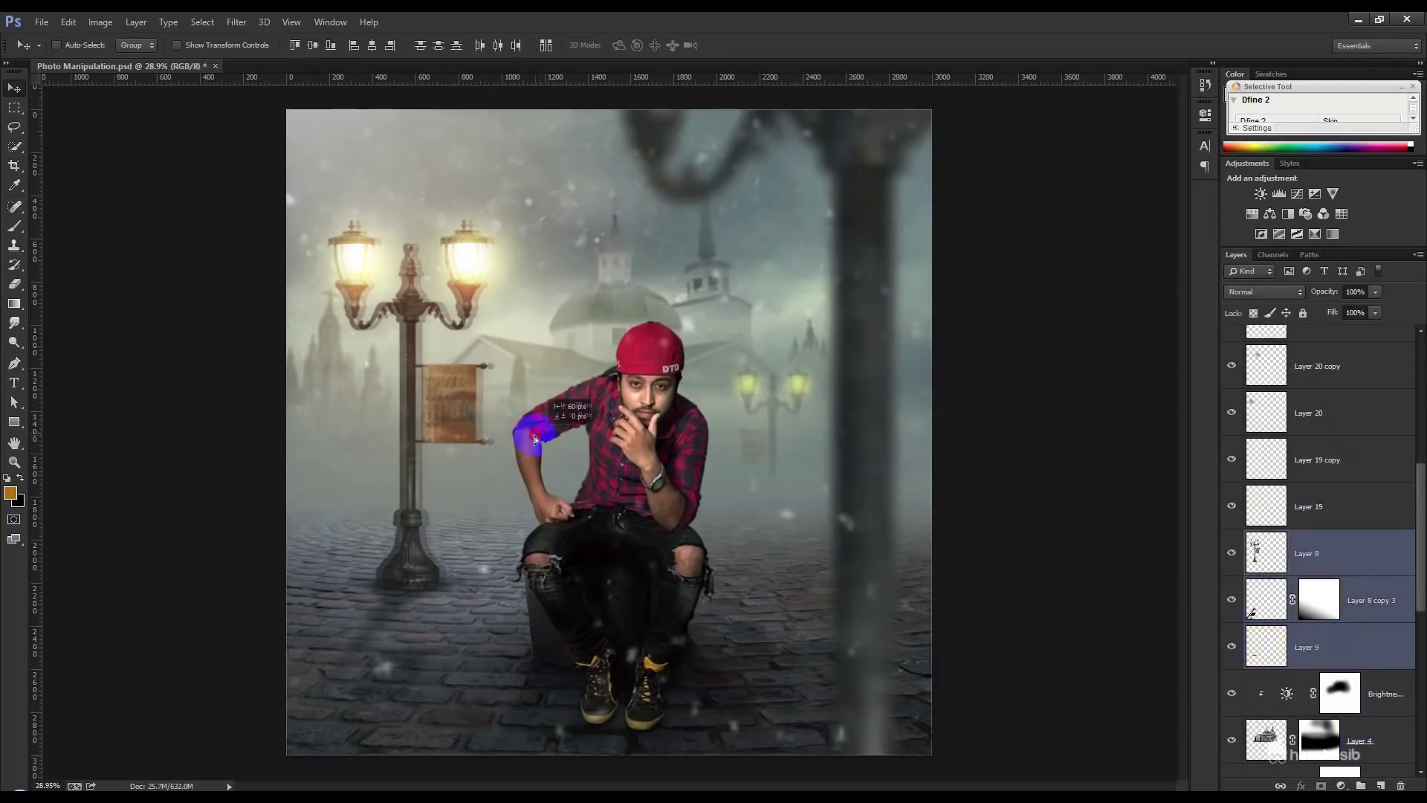